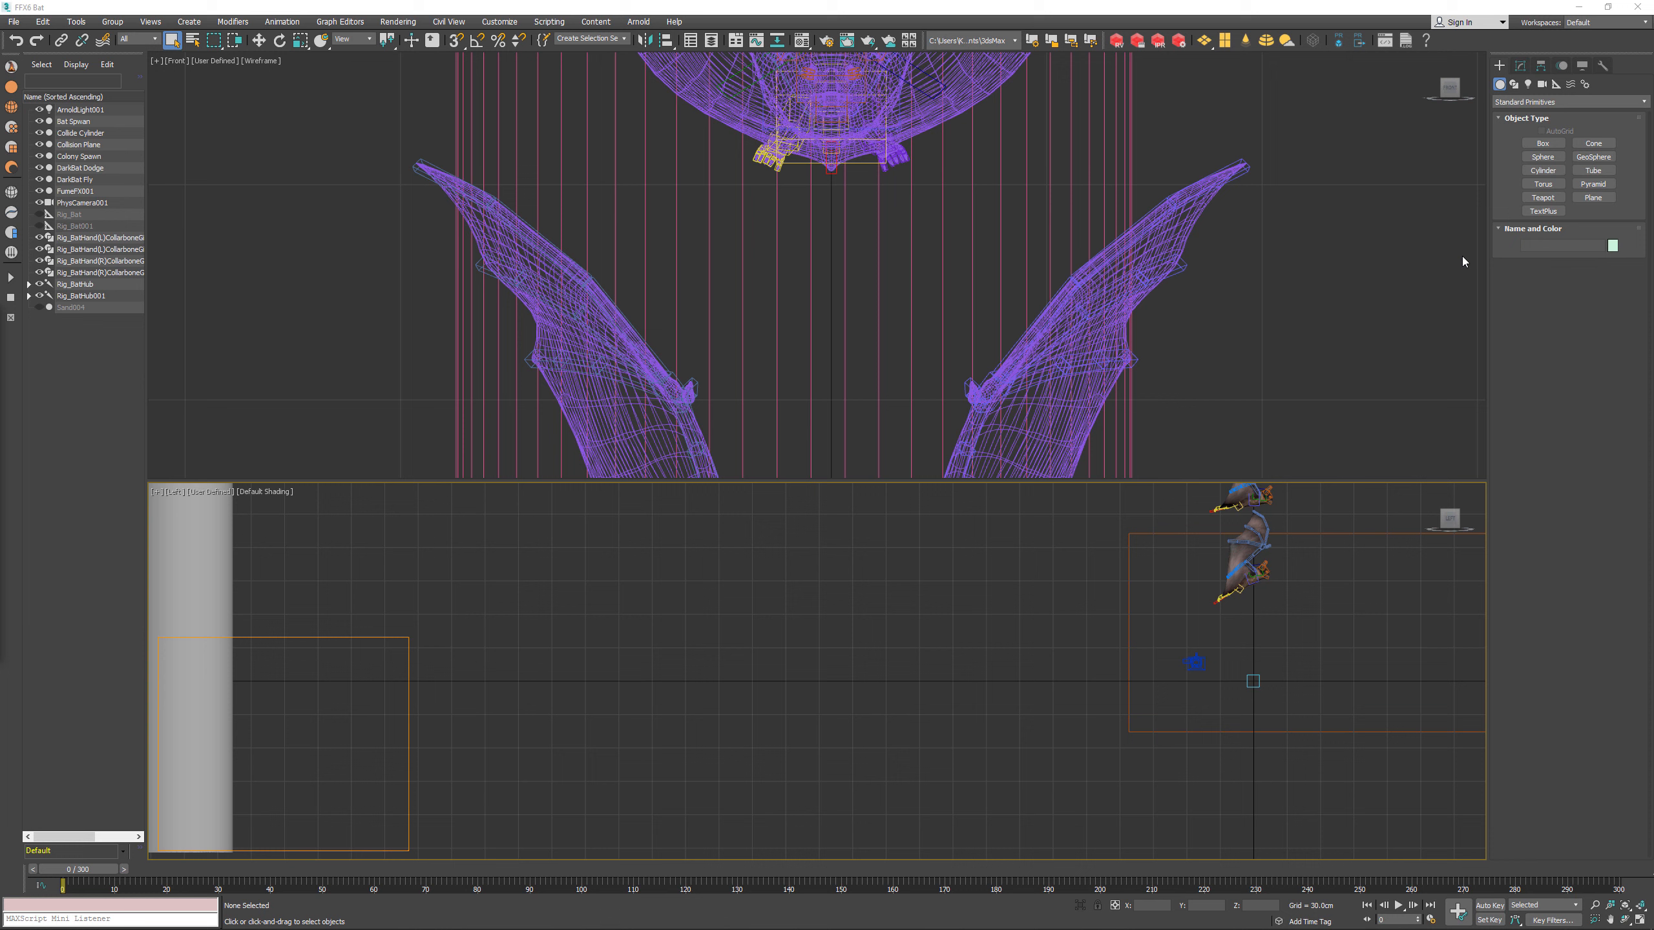
Step: Create a FumeFX NodeWorks object in the empty area of the Left viewport
left_click(1536, 102)
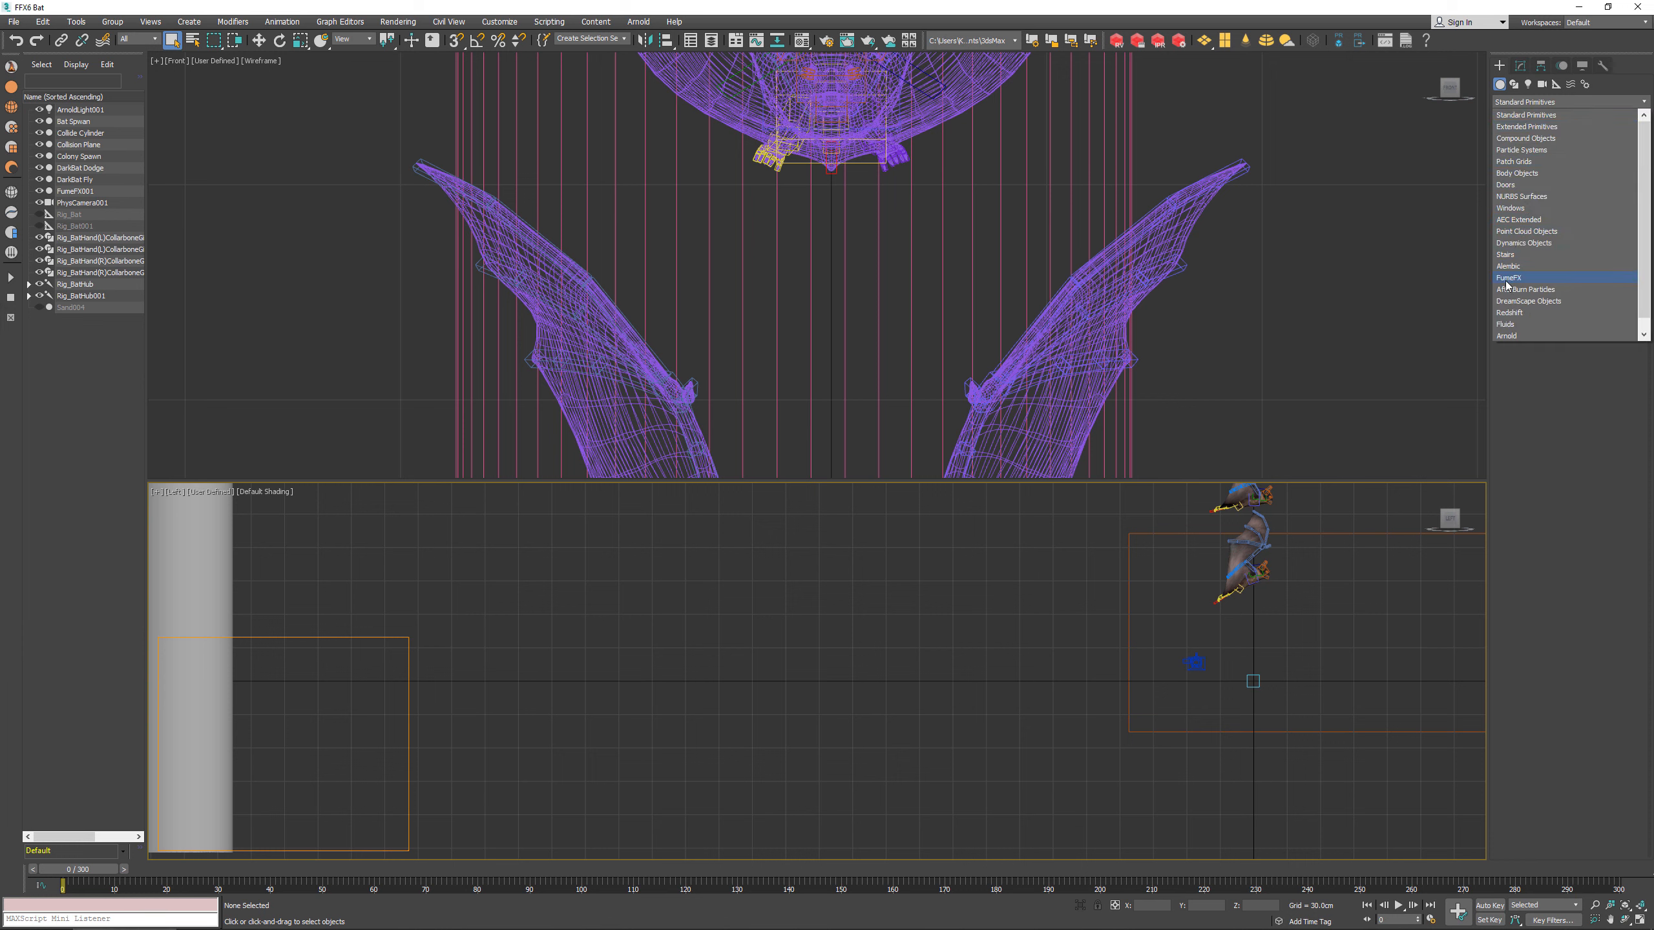
left_click(1507, 286)
left_click(1542, 157)
left_click_drag(900, 572, 1000, 664)
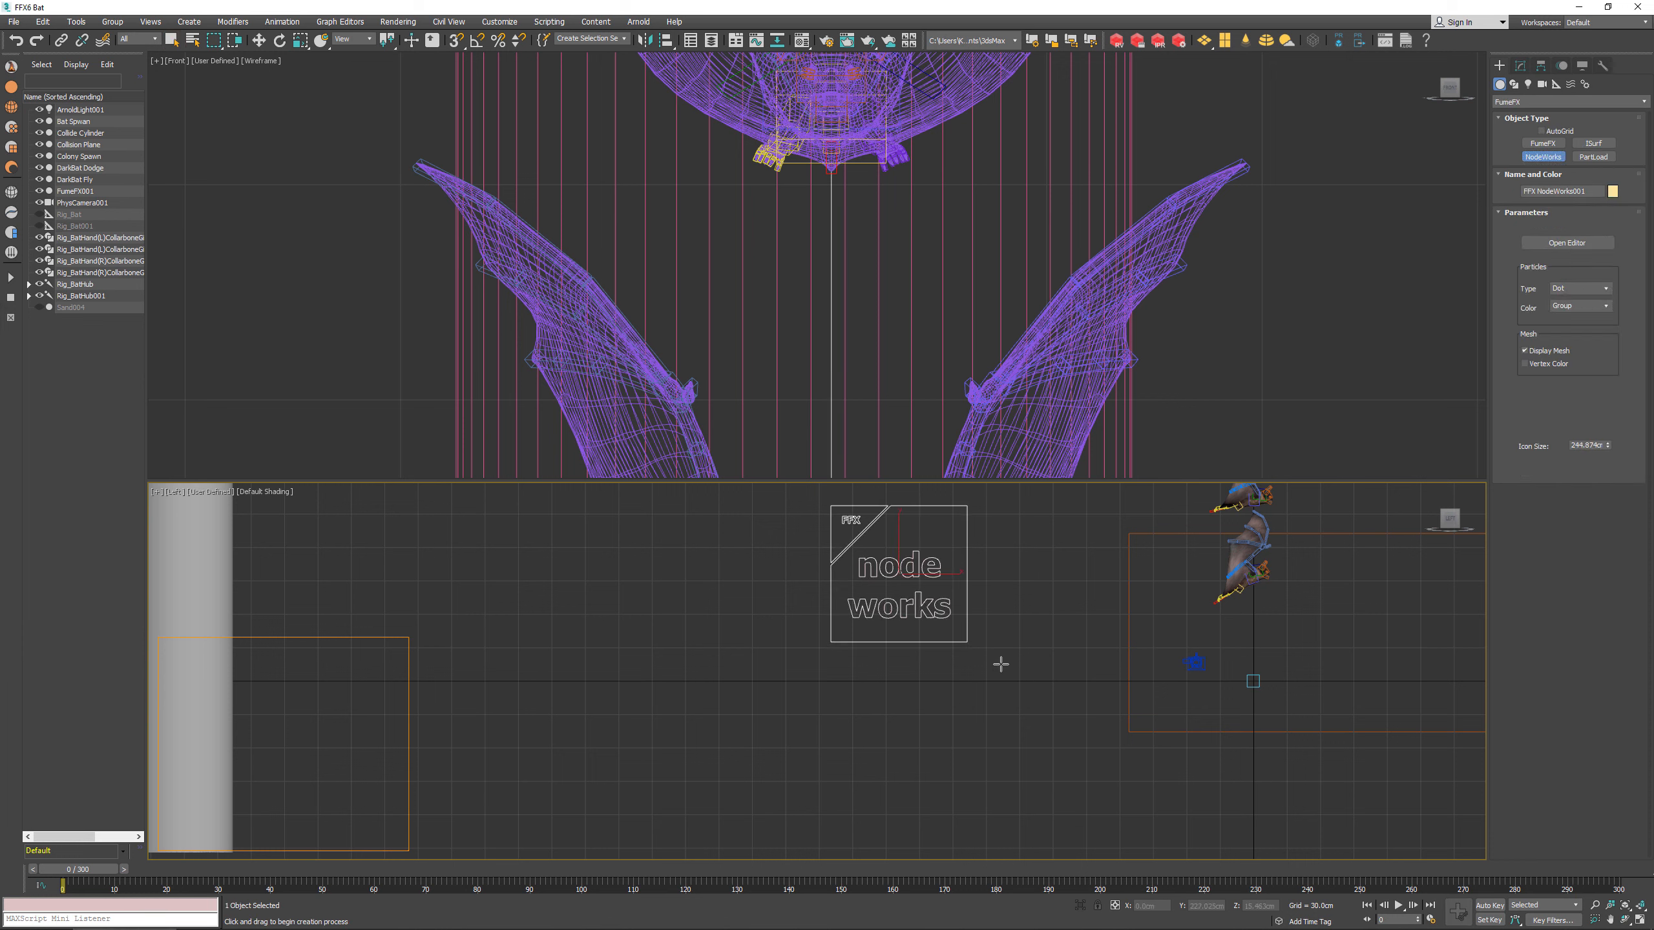
Step: Open the NodeWorks object's node editor, then reposition and widen it over the Front viewport
left_click(1519, 65)
left_click(1565, 231)
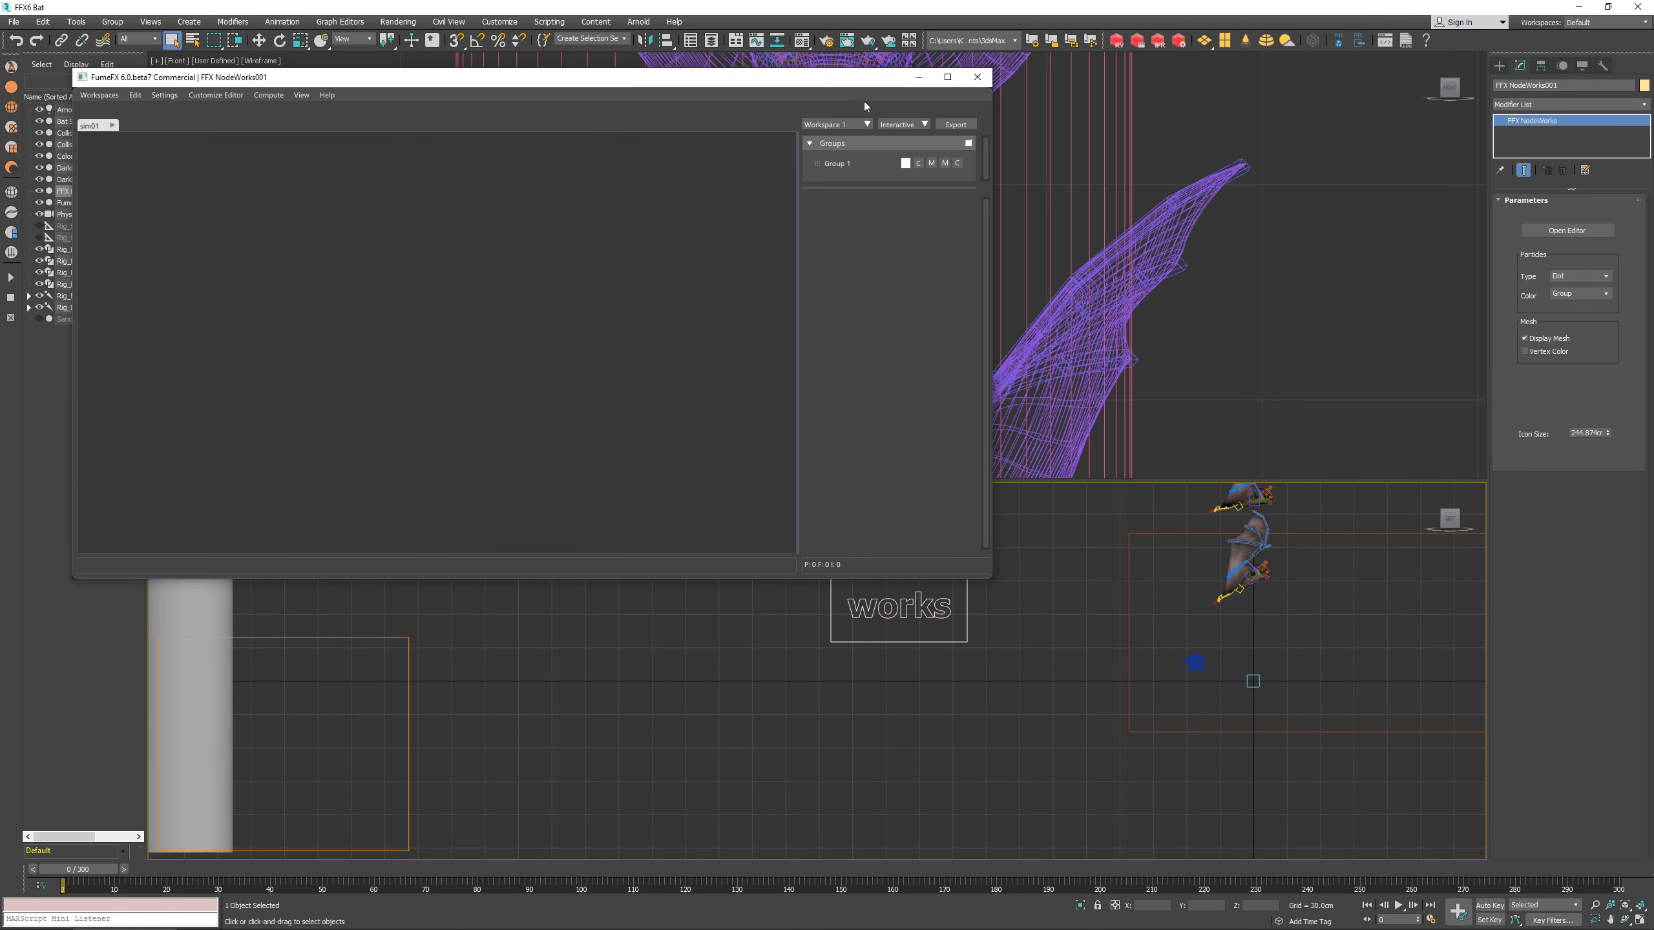
left_click_drag(885, 84, 1015, 43)
left_click_drag(1120, 535, 1390, 473)
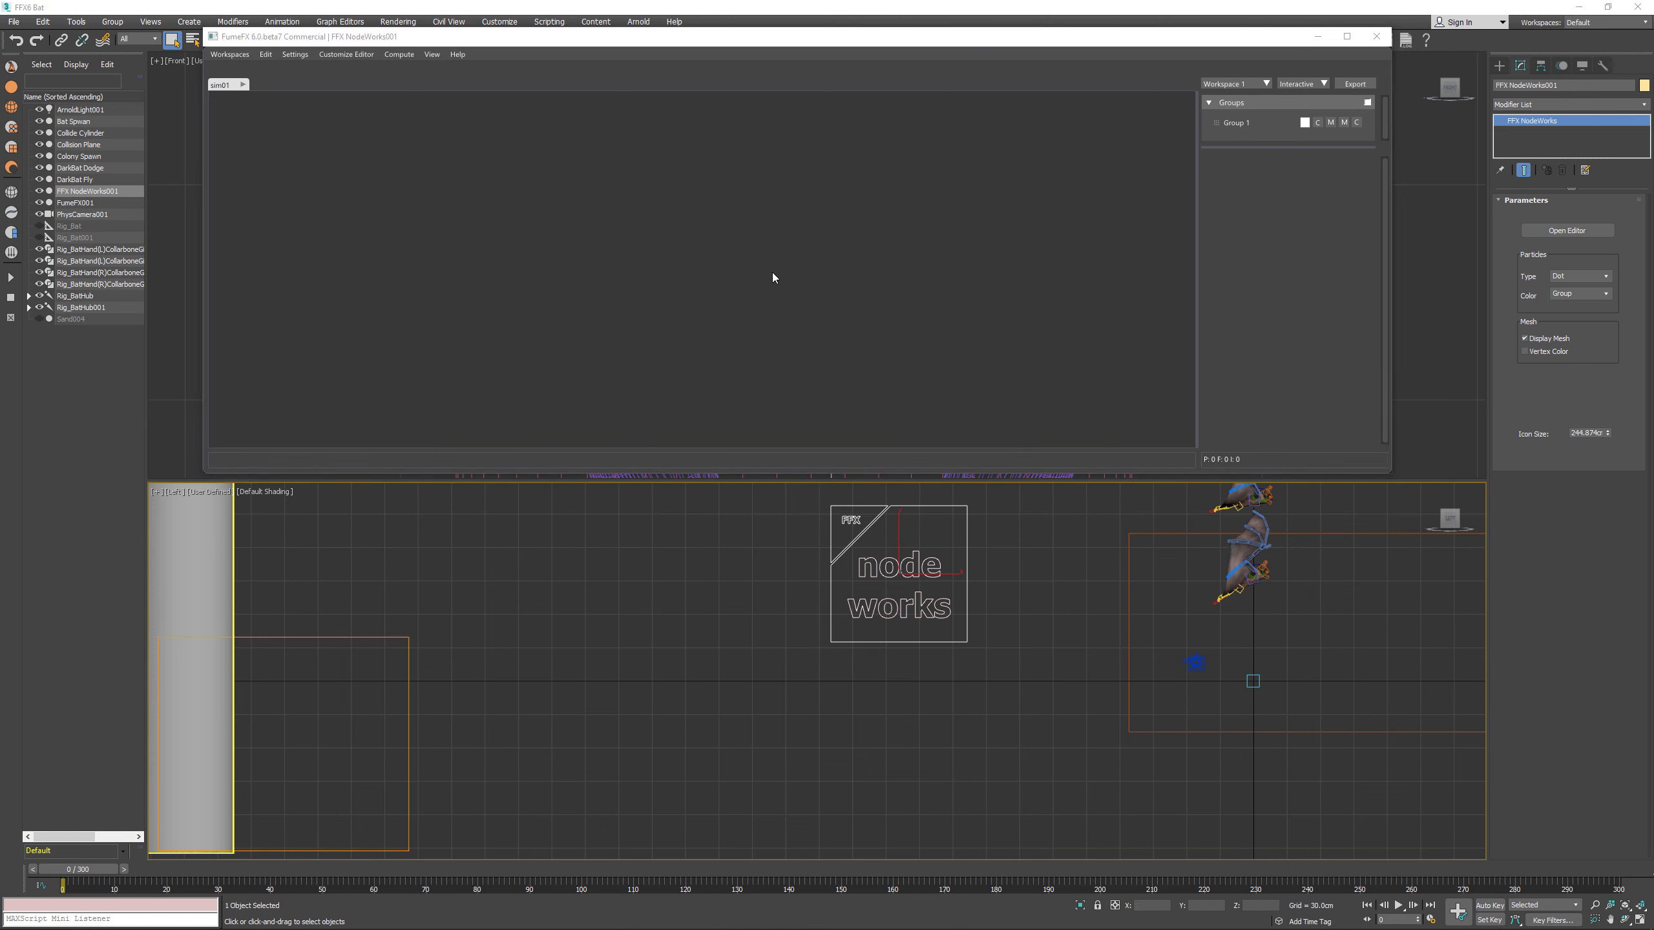
Step: Add a Simple Gen node to the empty graph and place it in the upper-left part of the canvas
left_click(368, 298)
key("Tab")
type("simple")
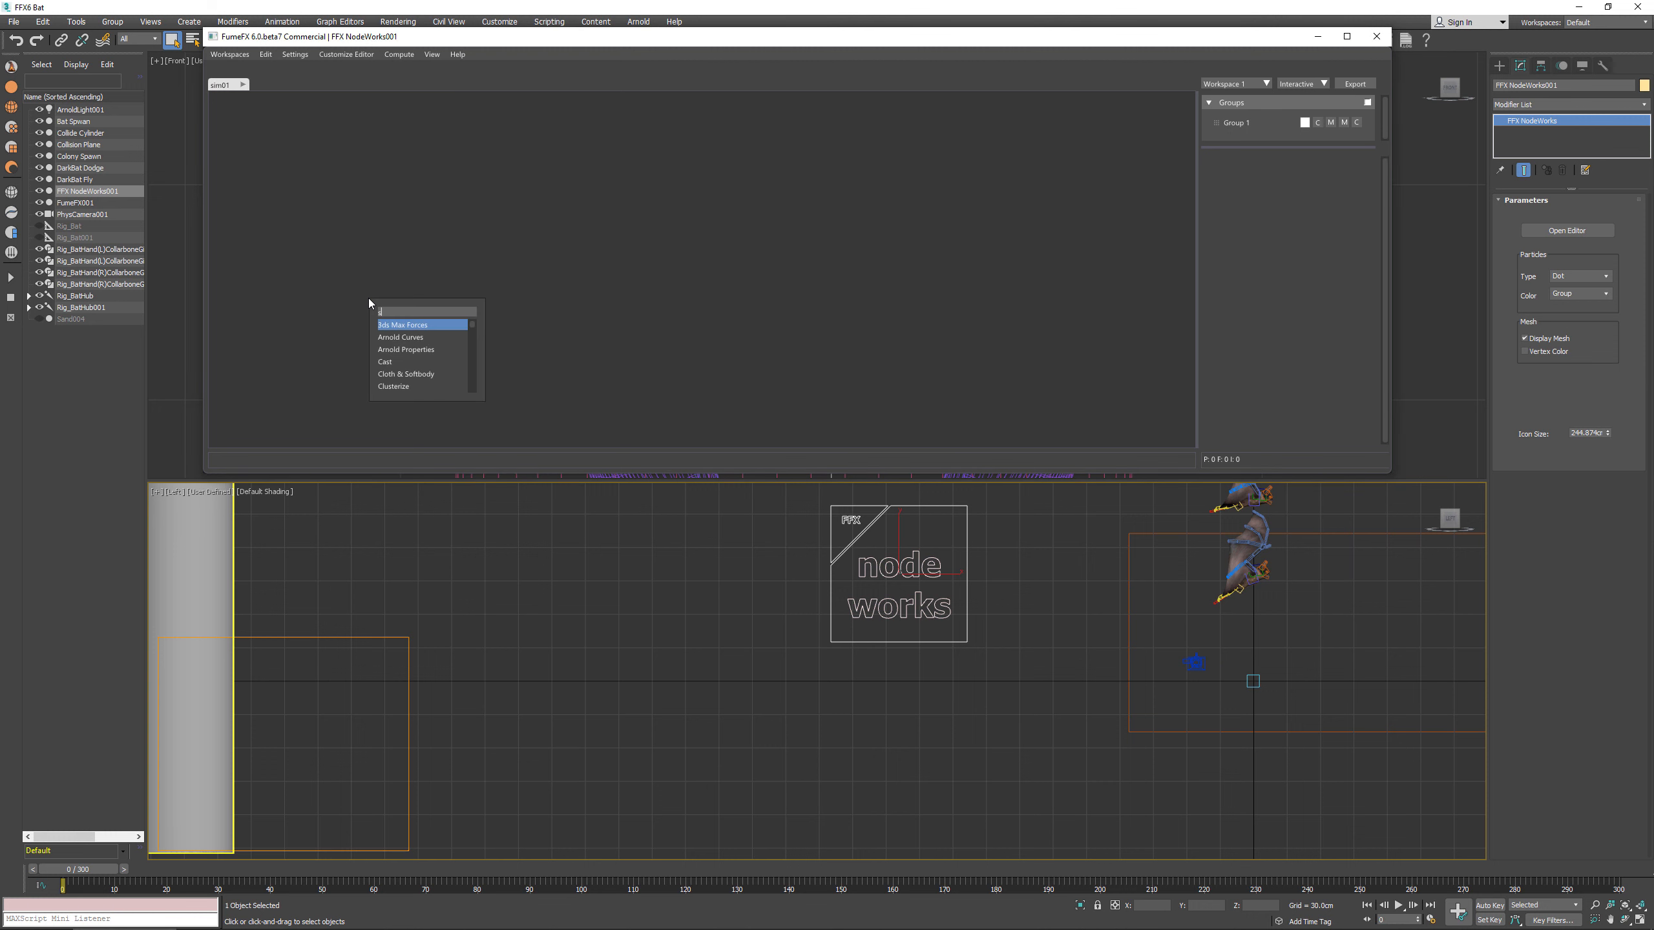
key("Return")
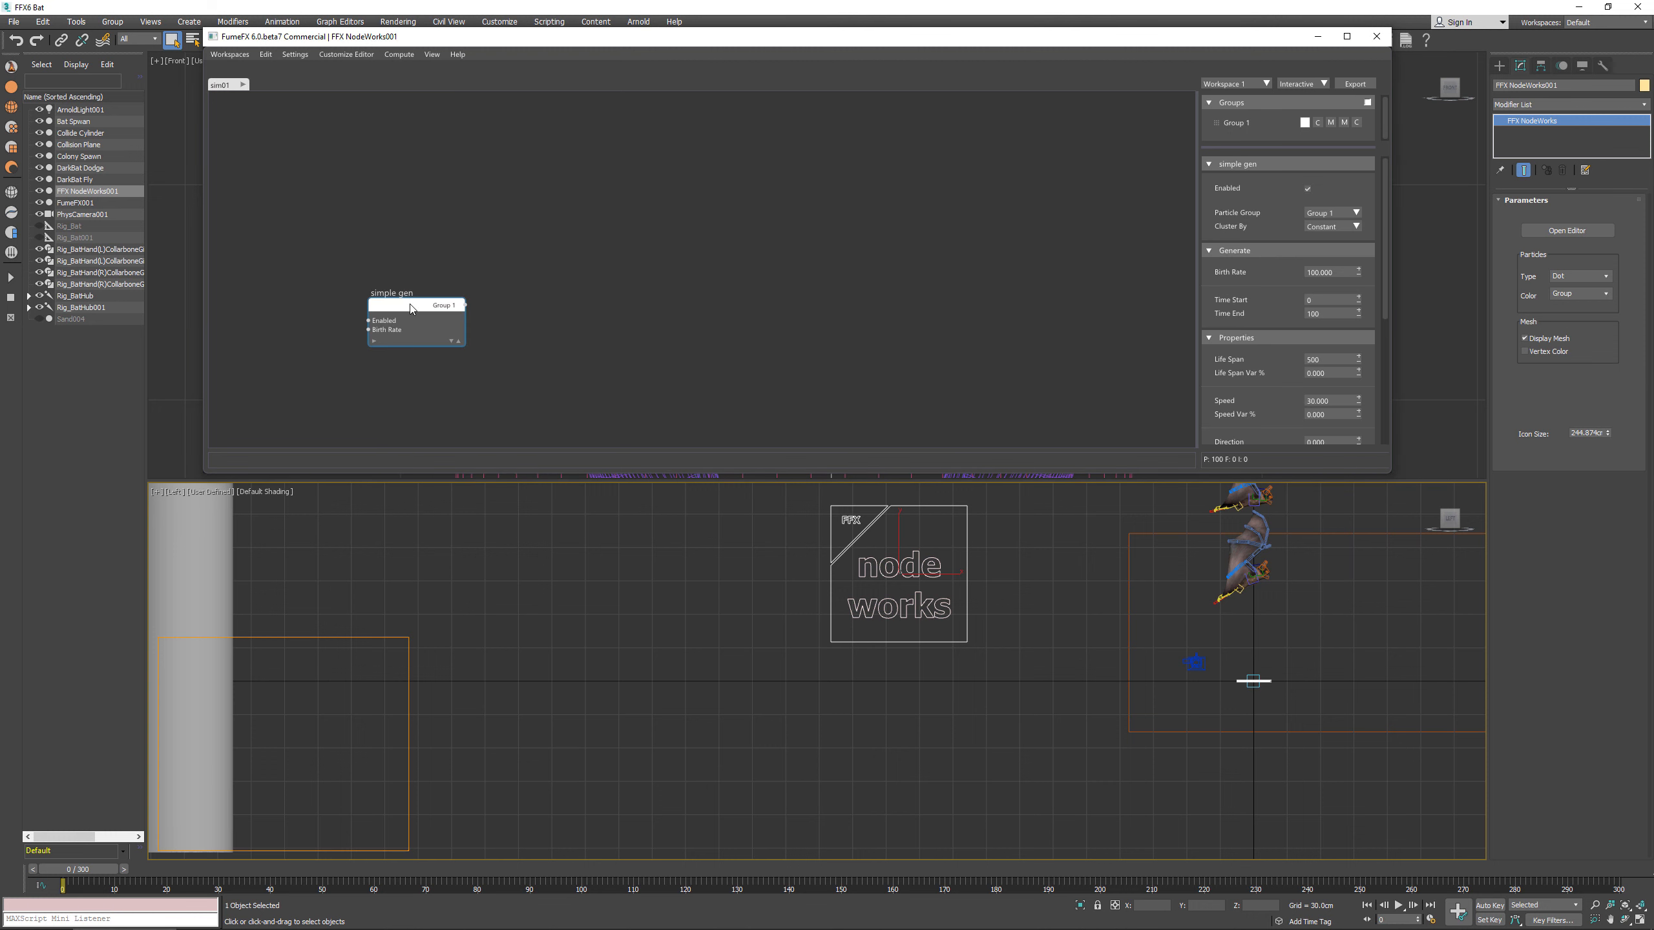
left_click_drag(411, 307, 392, 223)
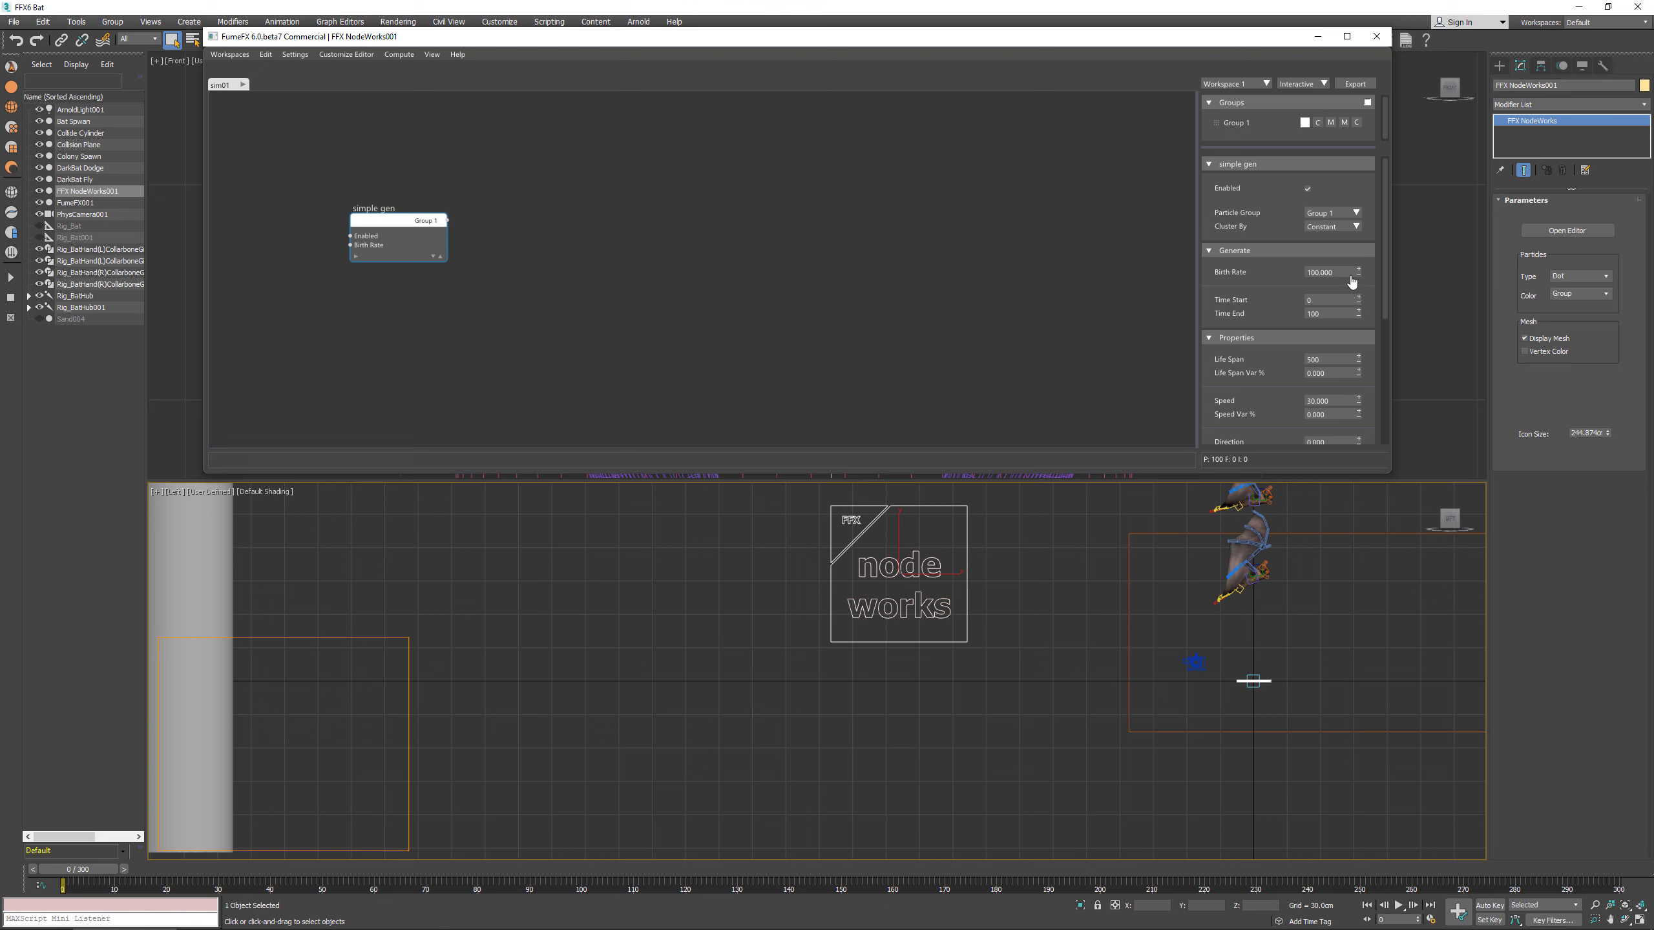
Step: Set the Simple Gen node's Time End to 0 and its Birth Rate to 1
right_click(1358, 318)
double_click(1337, 273)
type("1")
key("Return")
key("Tab")
Step: Set the Simple Gen node's Speed to 120 and its Direction to 0, 1, 0, and preview the particle motion
left_click_drag(1279, 378, 1284, 251)
double_click(1338, 271)
type("1")
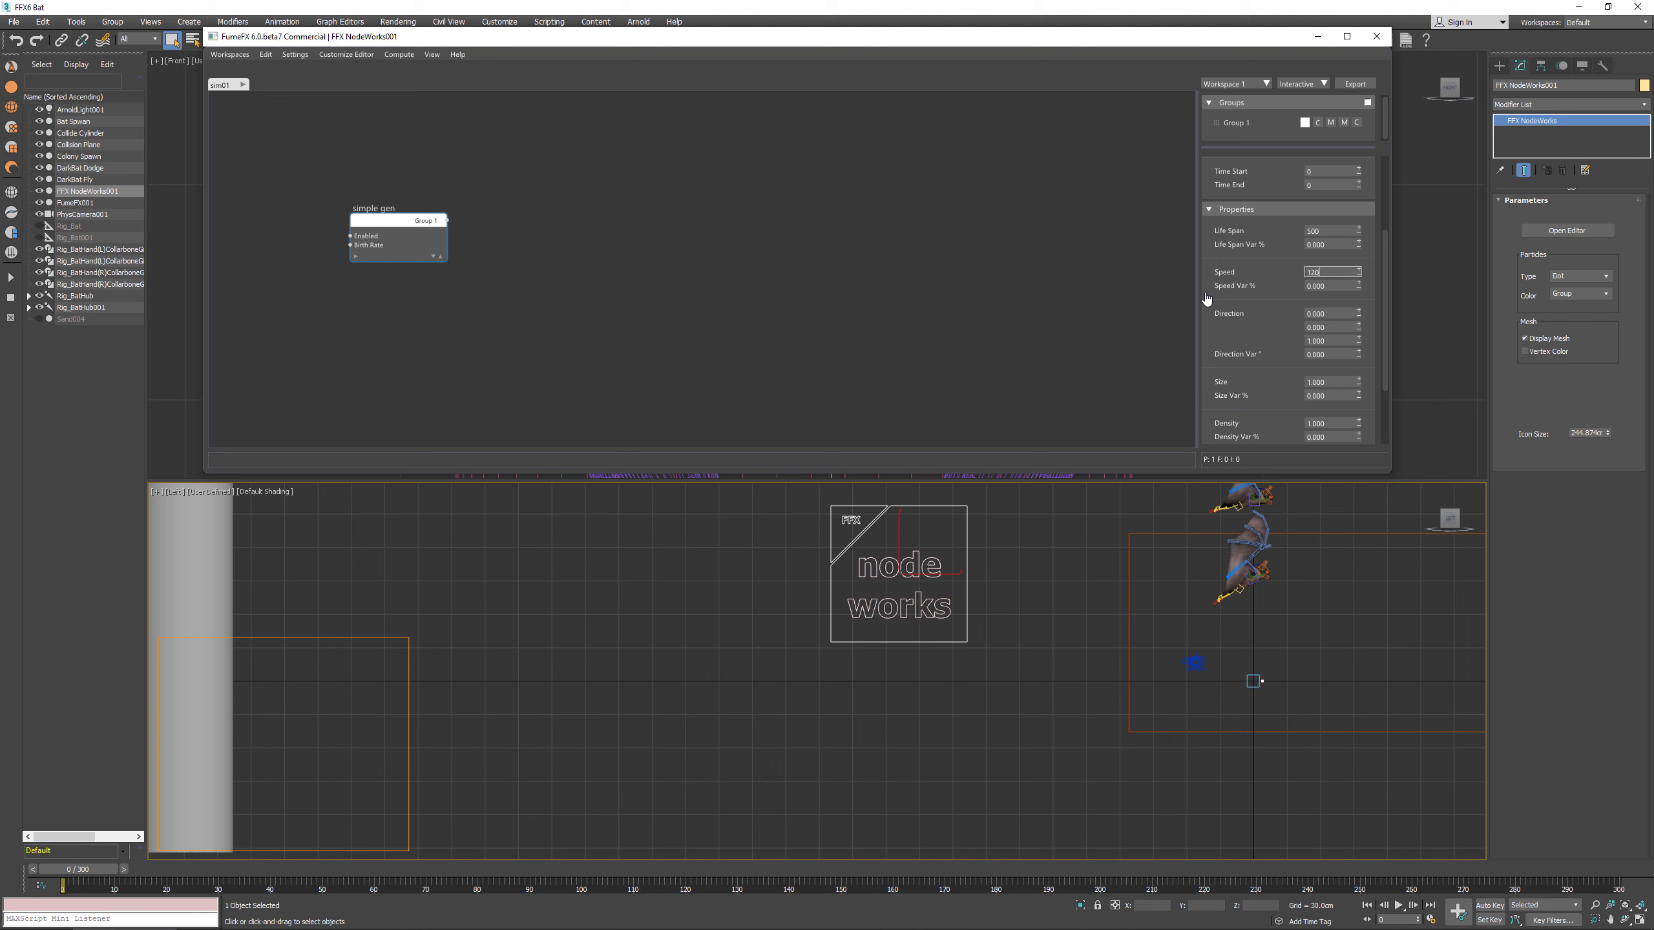
left_click(1335, 326)
type("1")
right_click(1358, 341)
left_click_drag(103, 872, 72, 792)
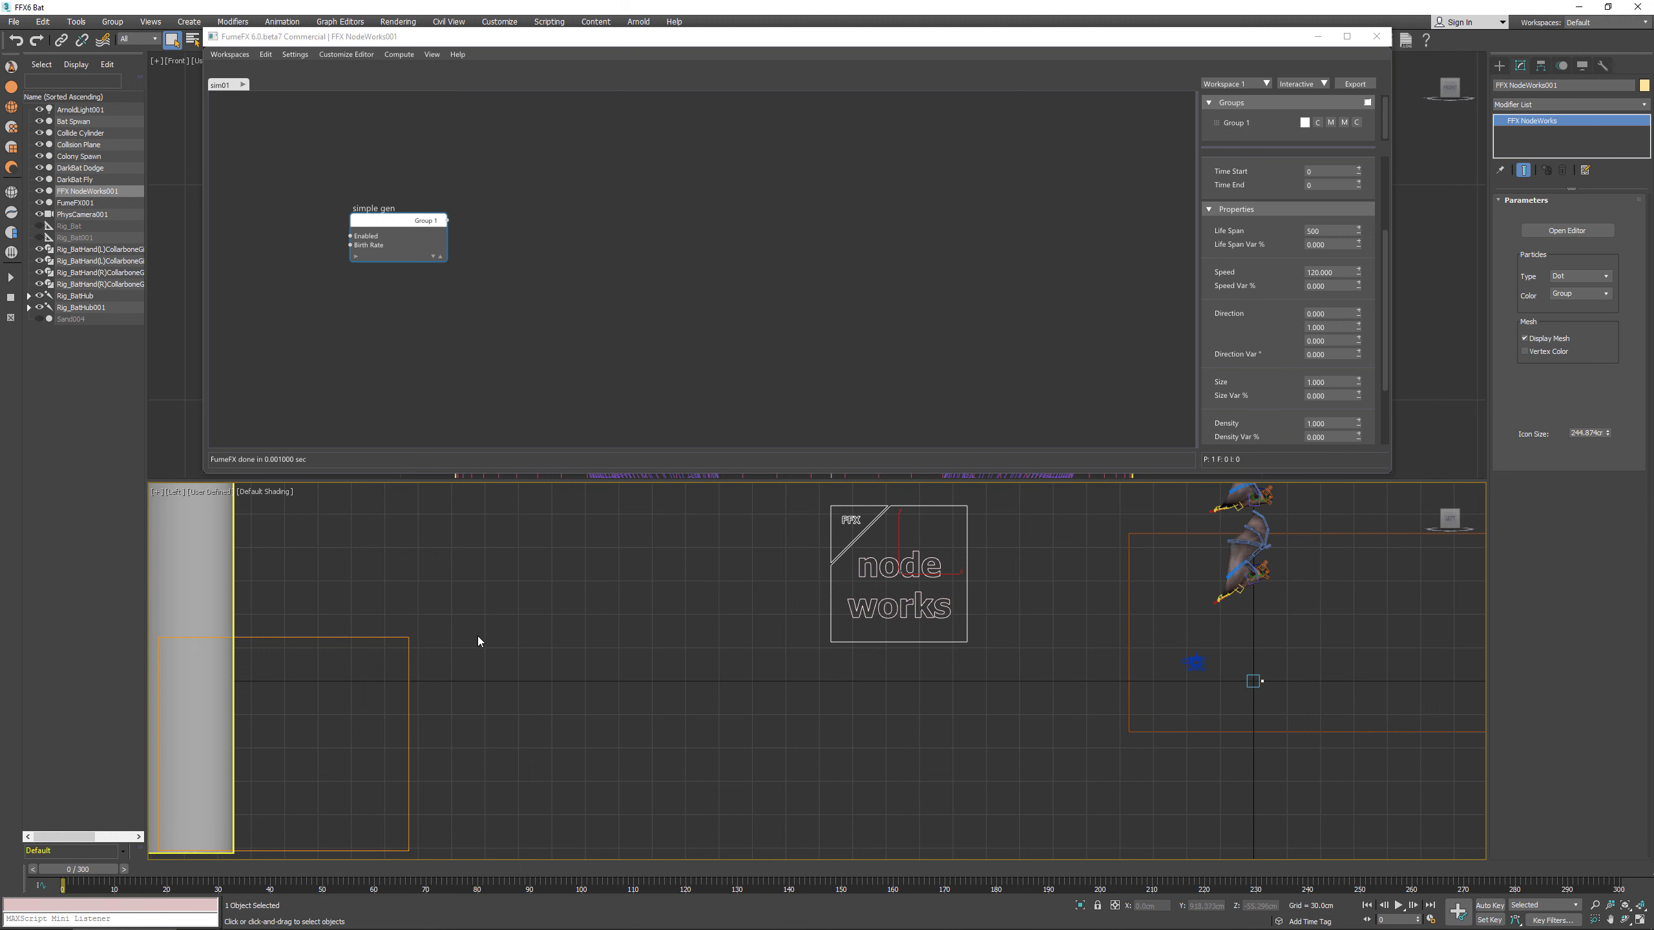
scroll(1251, 363, "down", 3)
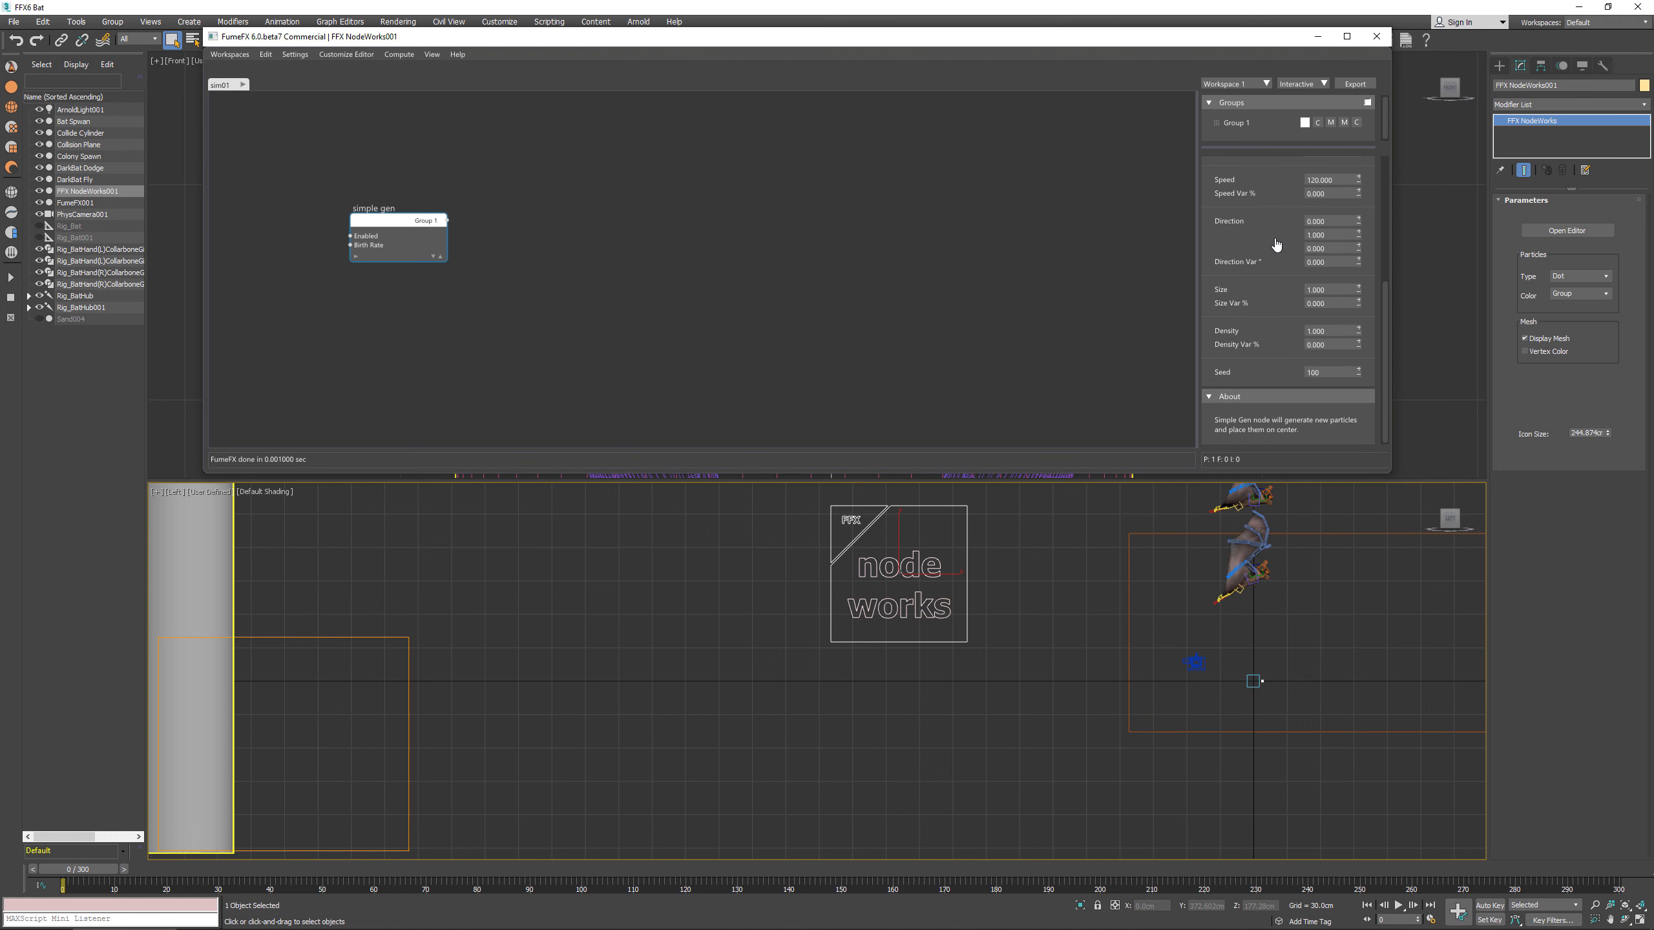
Step: Add a Particle Shape node connected to the Simple Gen node's Group 1 output
left_click_drag(442, 221, 611, 171)
type("part")
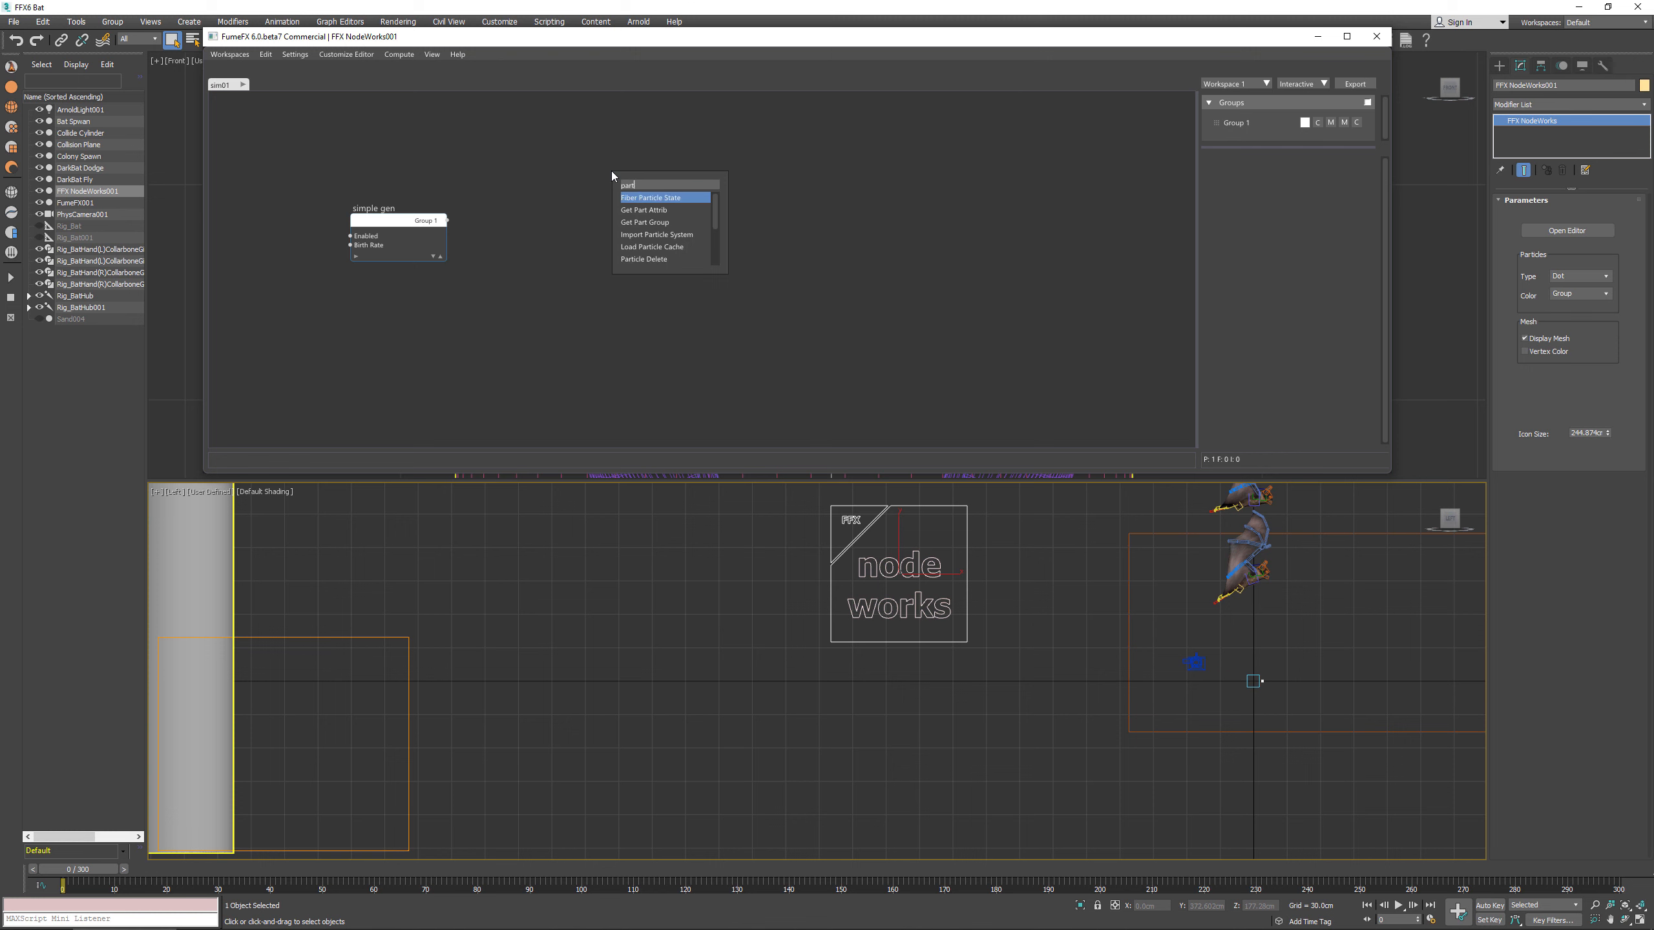
type("i")
key("Down")
key("Down")
key("Down")
key("Down")
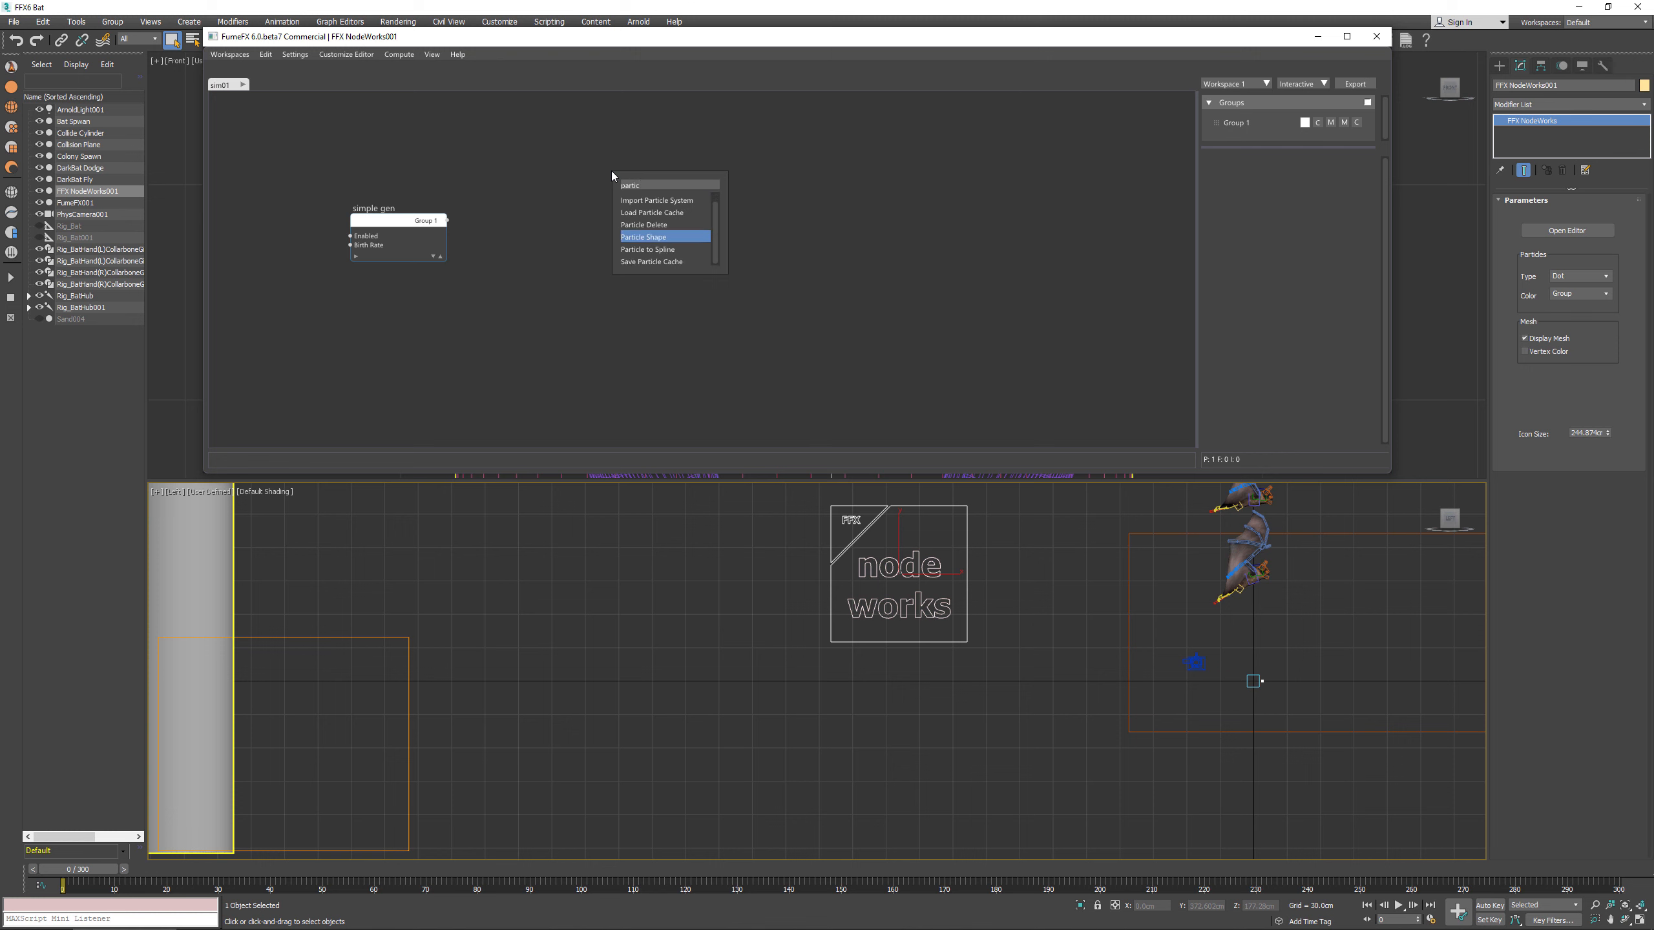
key("Return")
Step: Assign the DarkBat Fly and DarkBat Dodge models in the viewport as objects of the Particle Shape node
middle_click_drag(514, 712, 474, 779)
left_click_drag(112, 881, 59, 872)
key("q")
left_click(1280, 268)
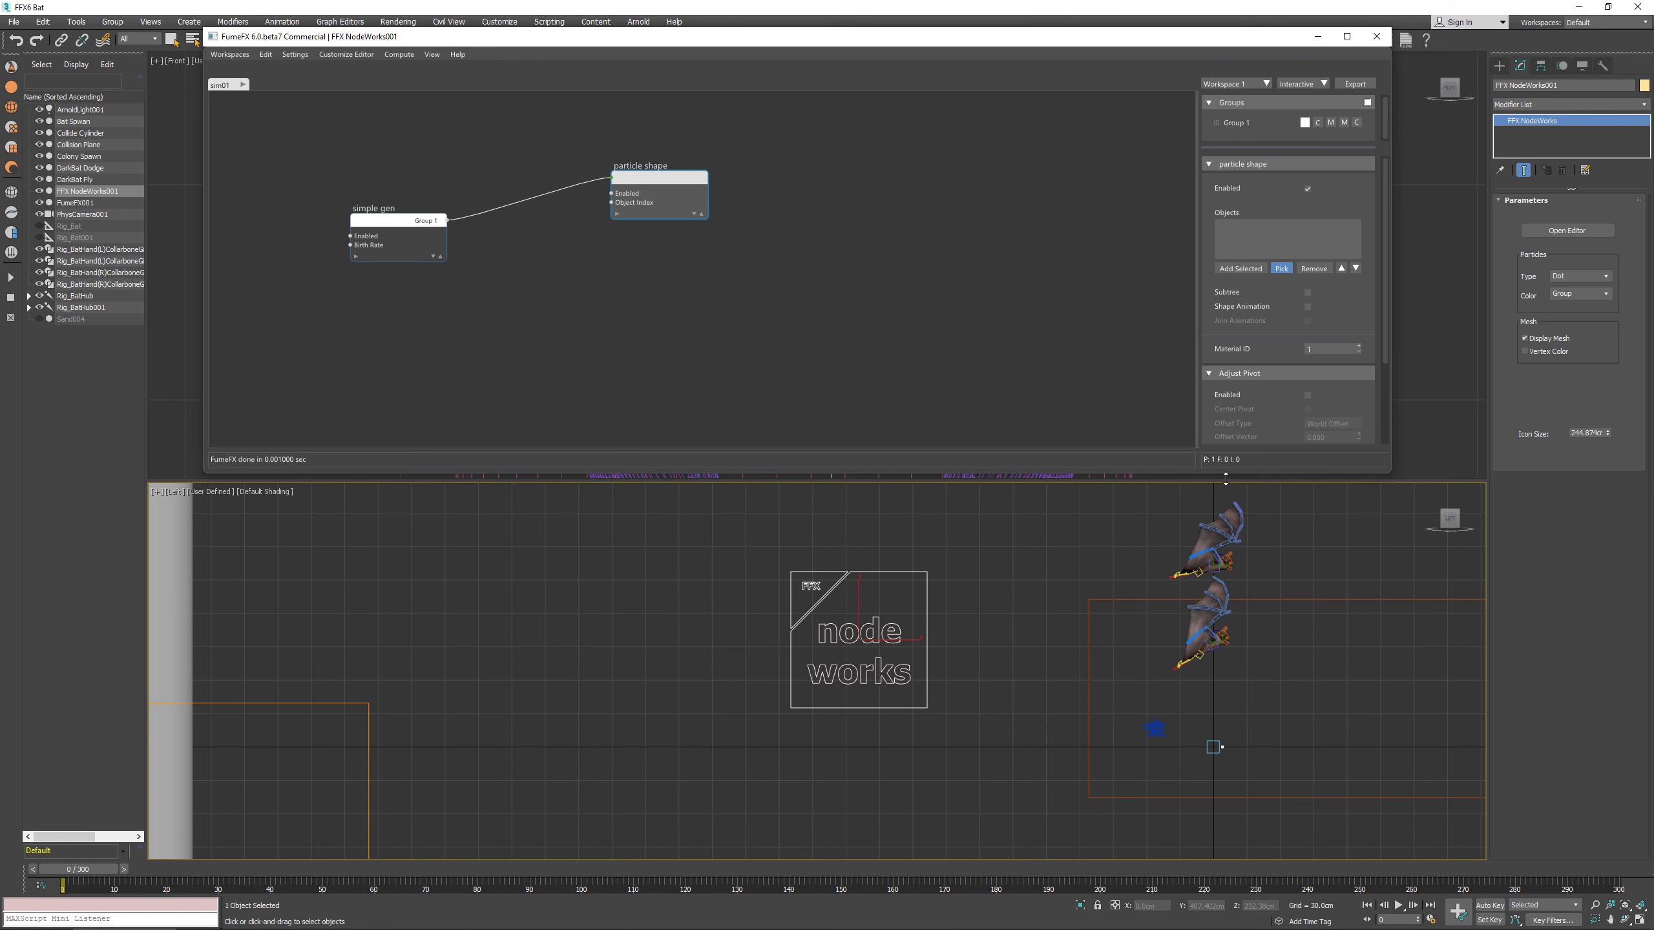
left_click(1217, 521)
left_click(1280, 268)
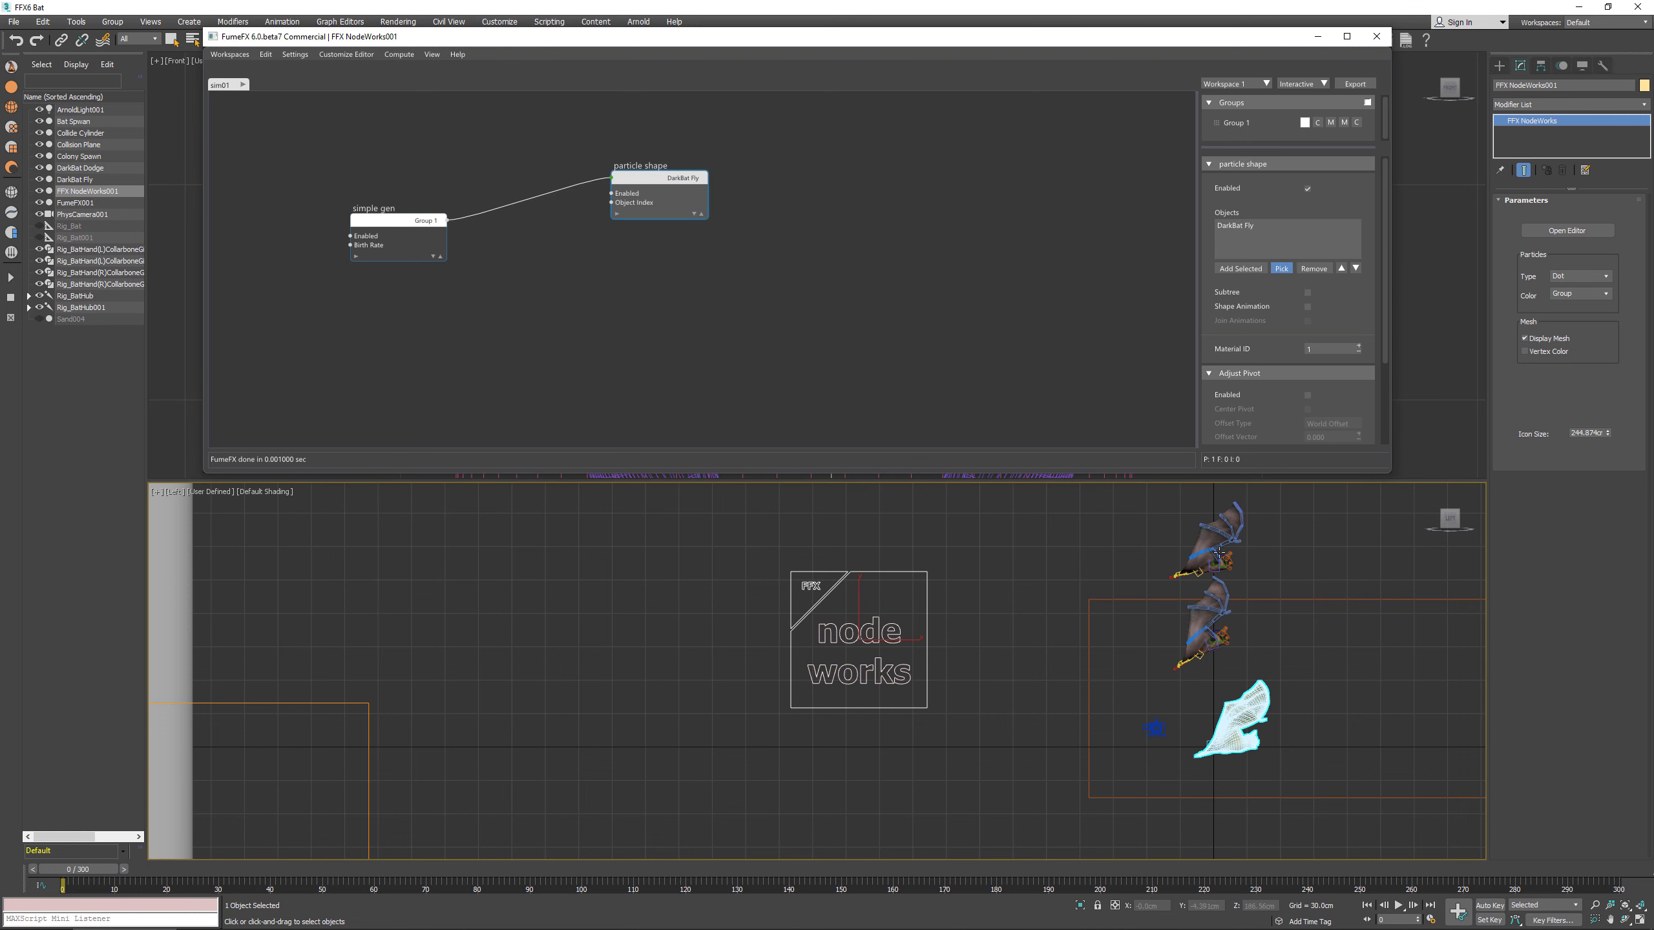
left_click(1197, 623)
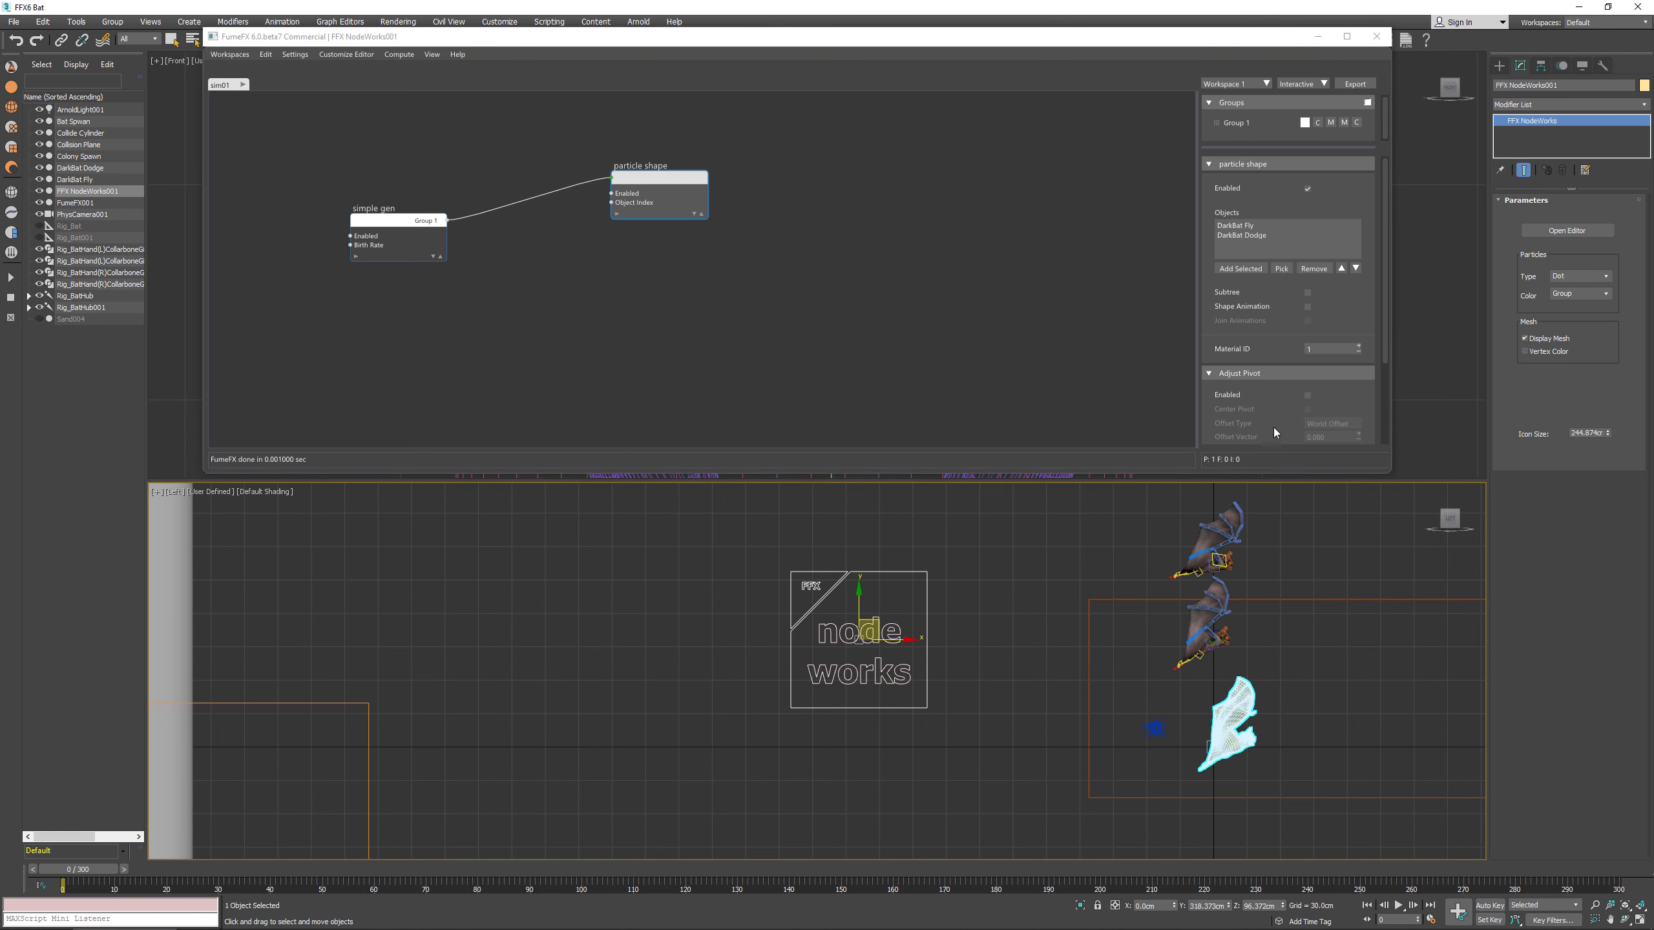
Step: Enable Shape Animation with joined animations for the Particle Shape node, keeping DarkBat Fly as the selected object
left_click(1292, 228)
left_click_drag(1389, 476, 1399, 499)
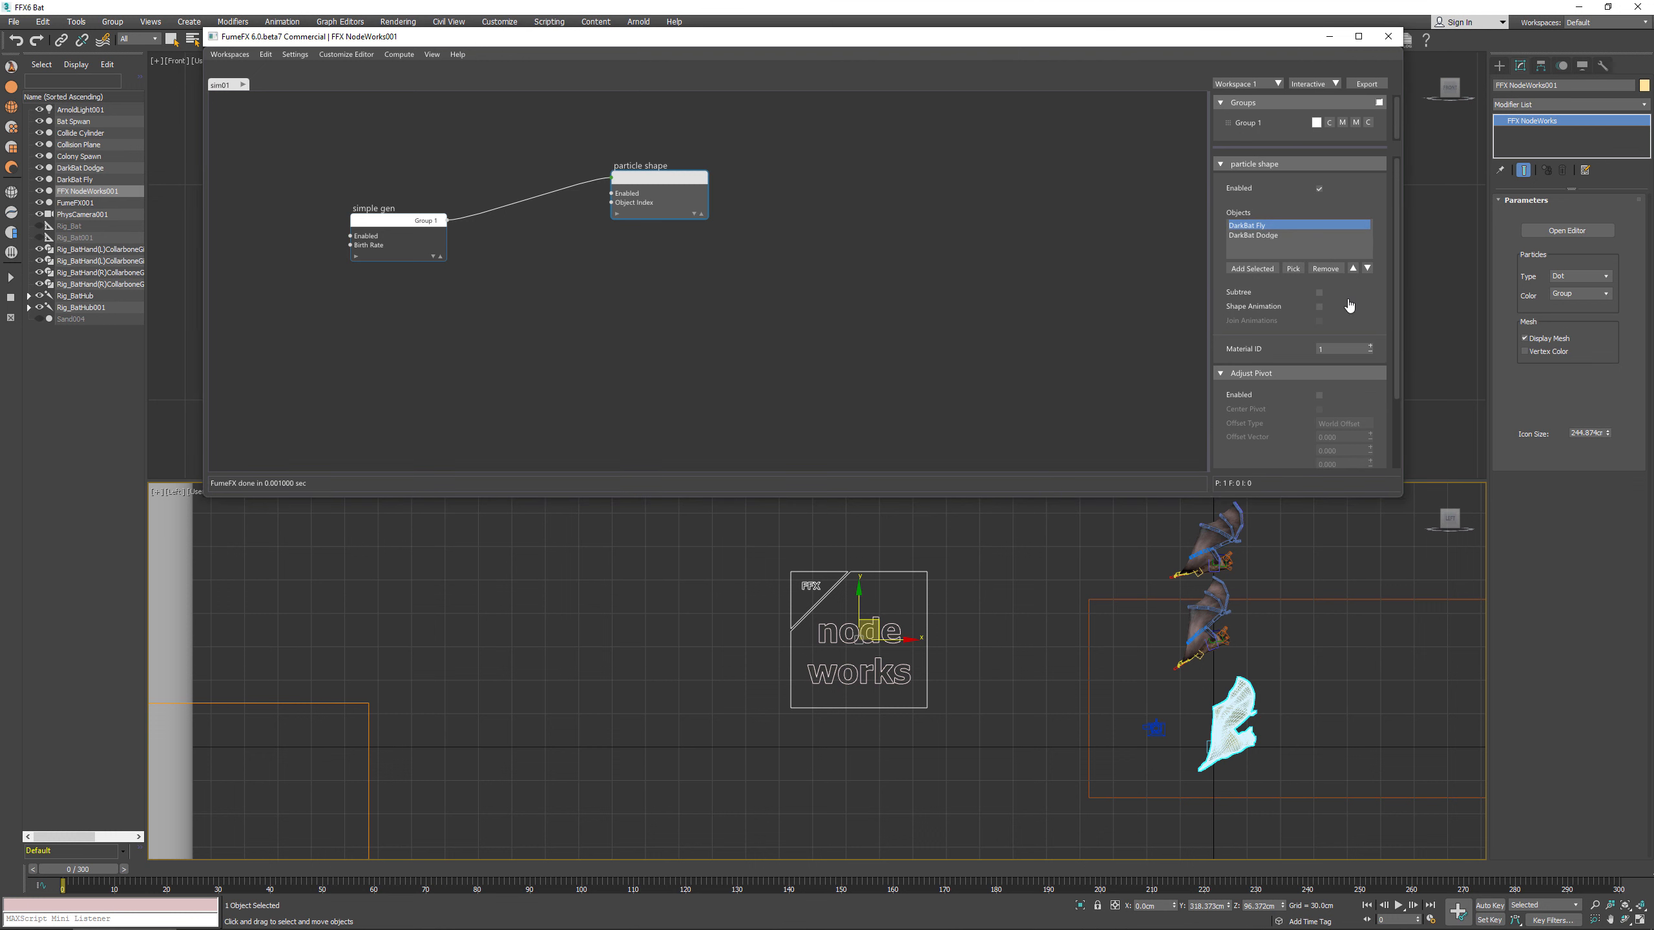
scroll(1348, 287, "down", 2)
scroll(1317, 300, "down", 2)
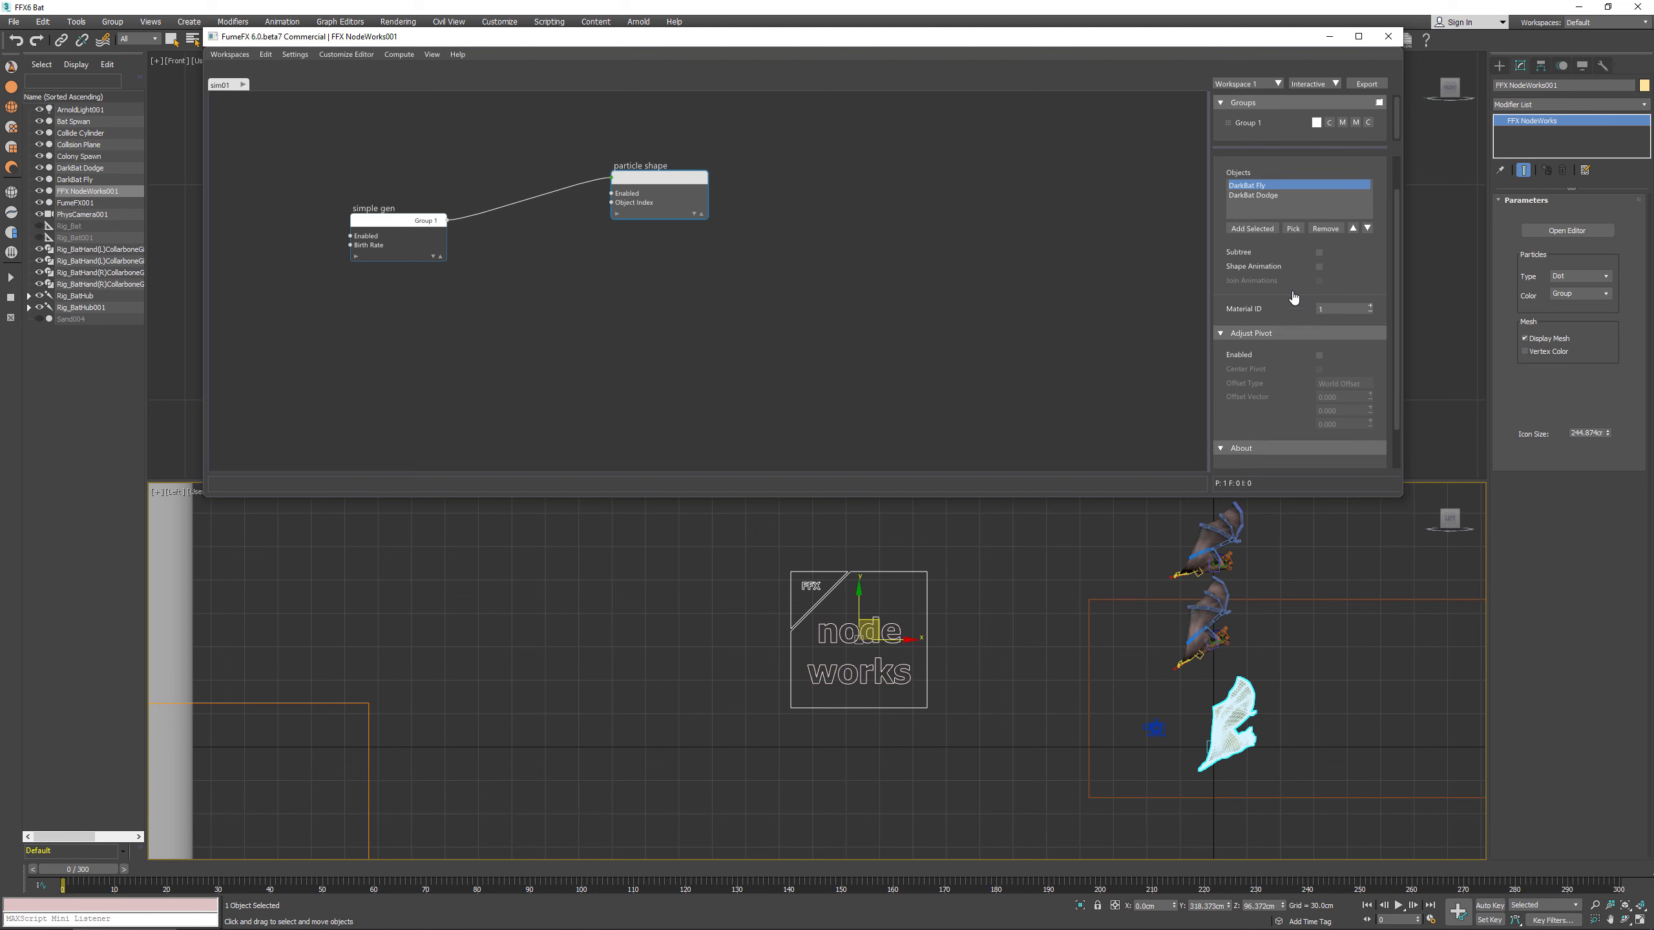
left_click(1319, 260)
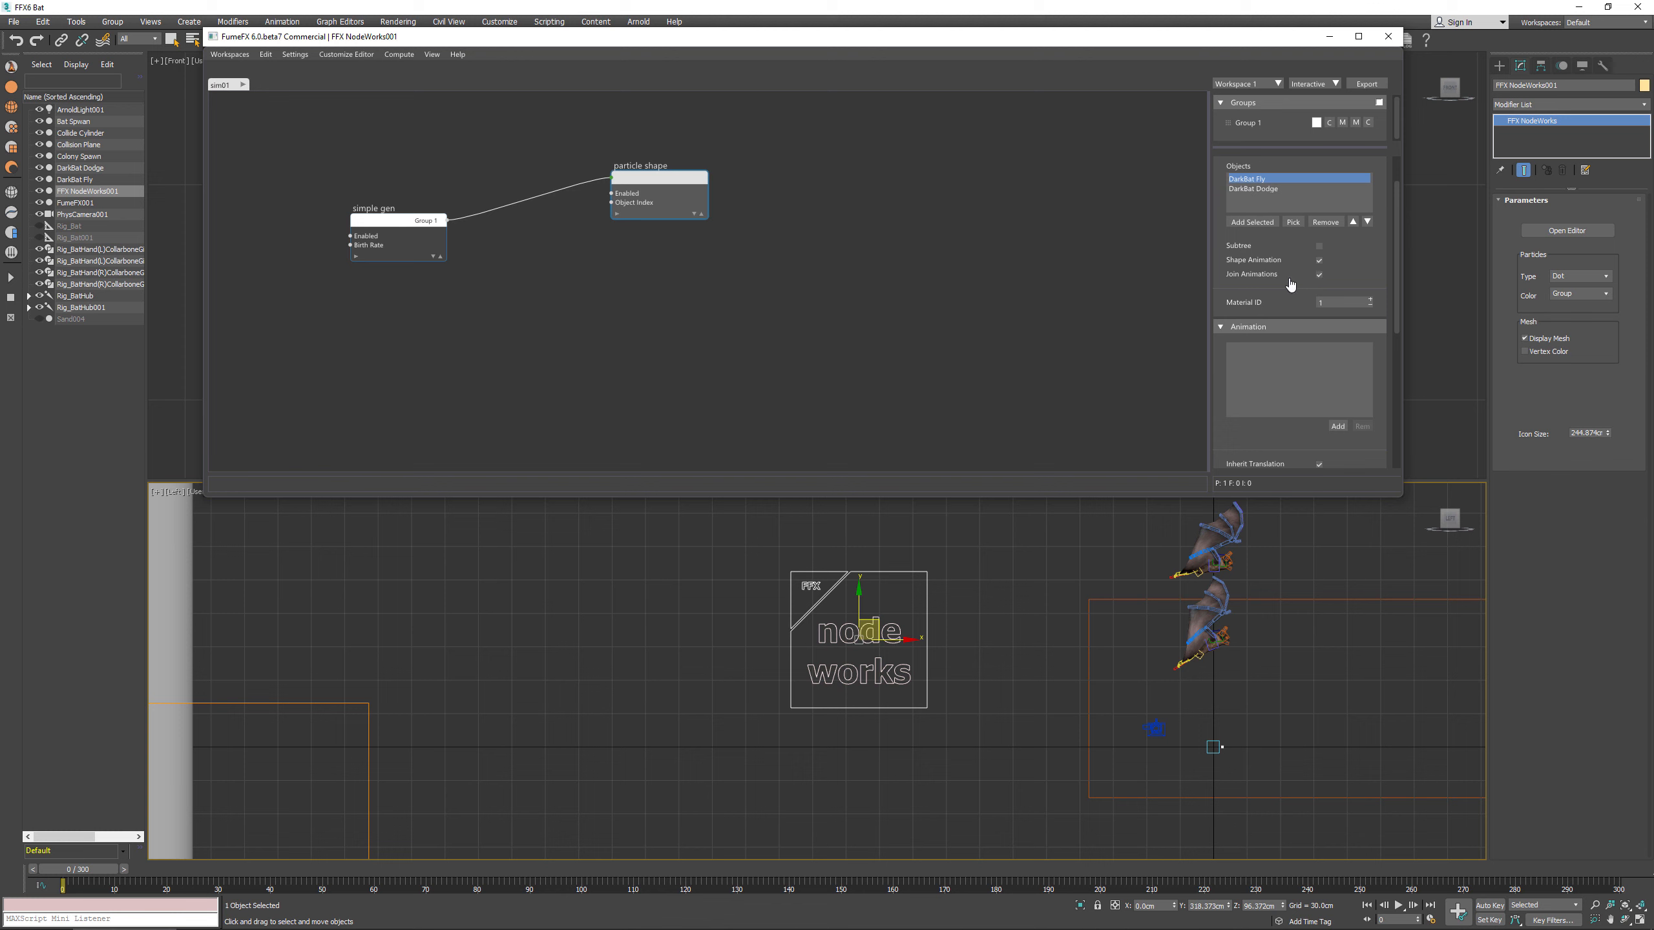
left_click(1258, 190, "ctrl")
left_click(1259, 190, "ctrl")
Step: Add an animation named Fly to DarkBat Fly with Start 1 and End 21, and preview it on the timeline
scroll(1301, 443, "down", 3)
left_click(1337, 341)
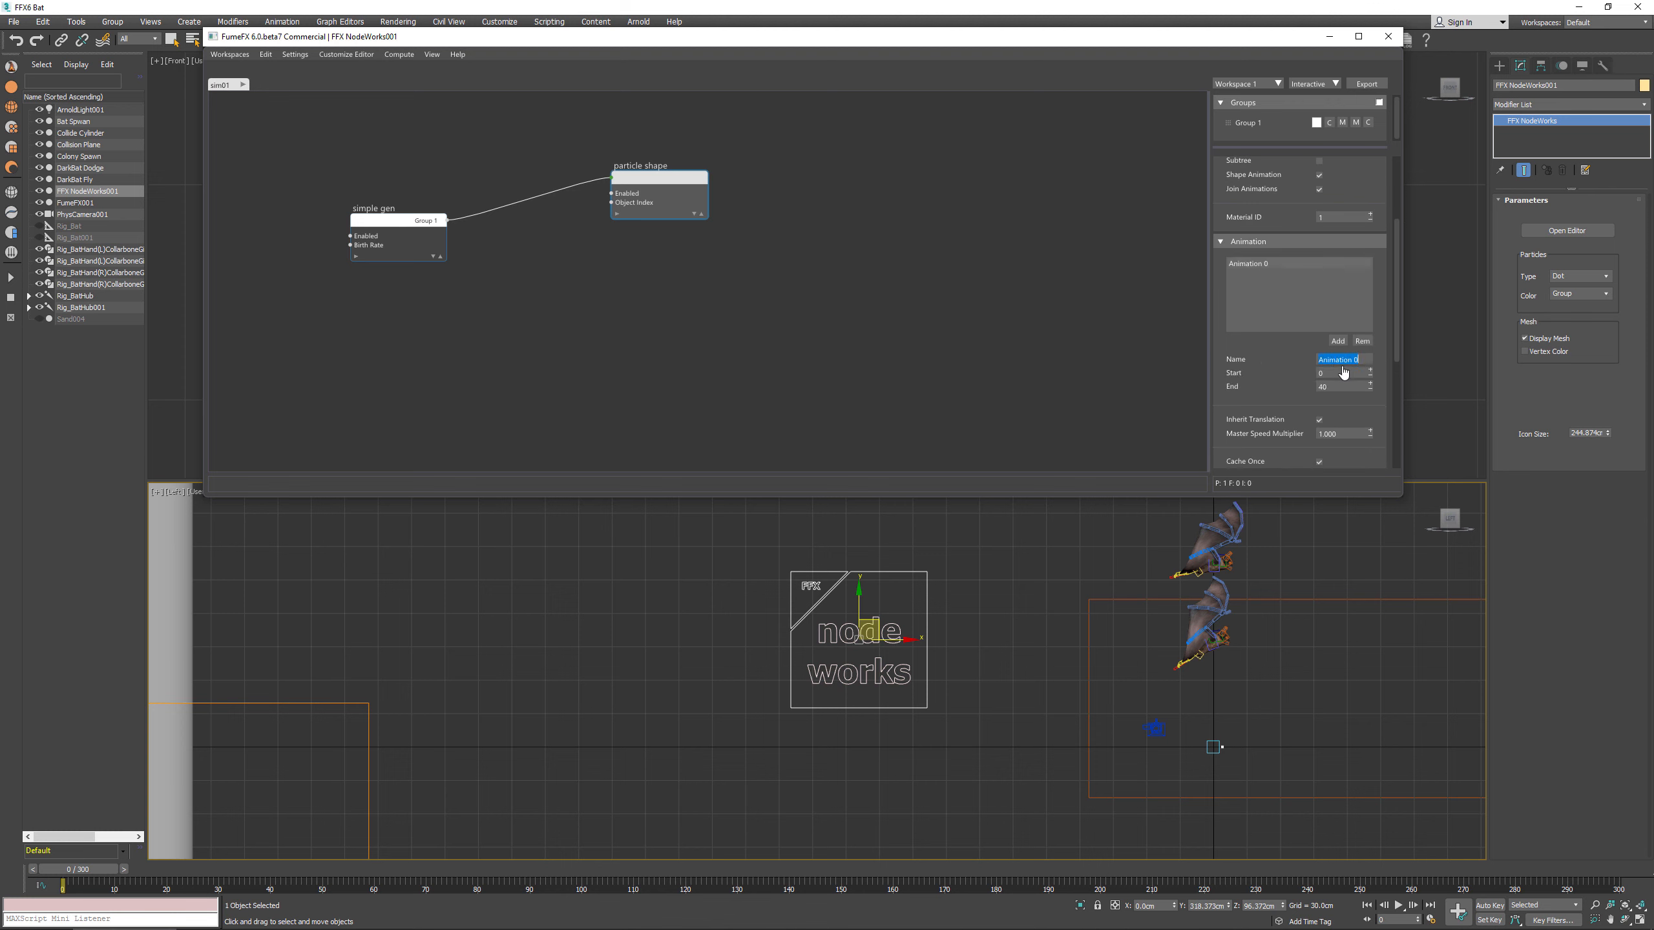
type("Fly")
key("Tab")
type("1")
left_click(1325, 386)
type("40")
key("Return")
type("2")
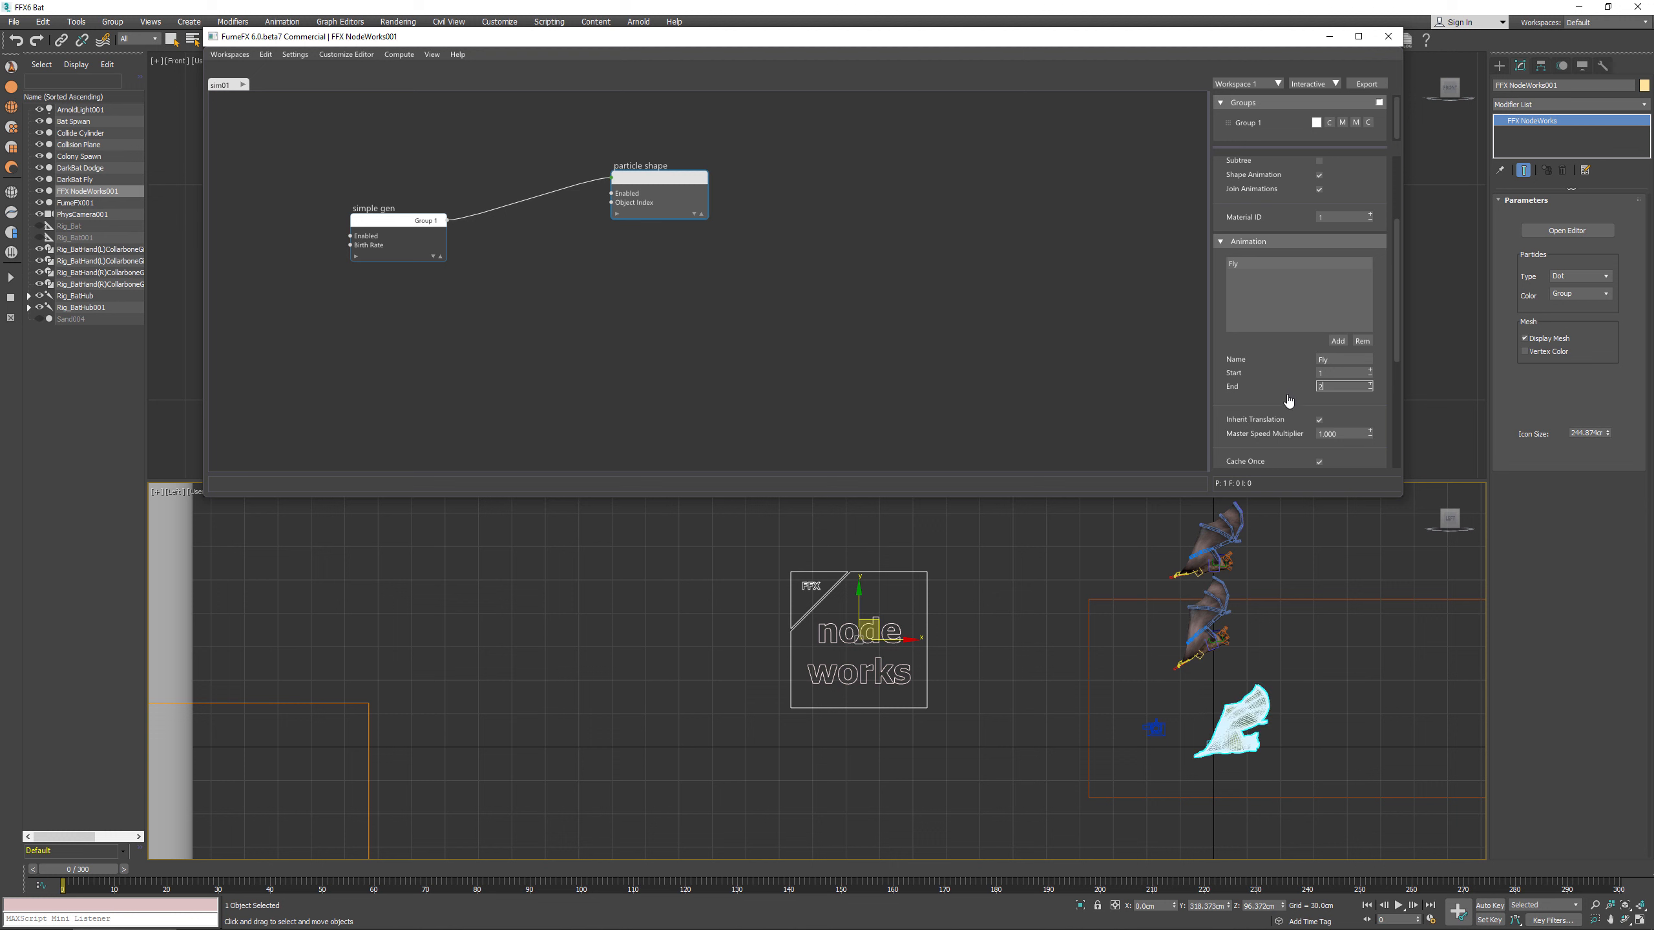
type("1")
scroll(1341, 414, "down", 3)
scroll(1281, 358, "down", 1)
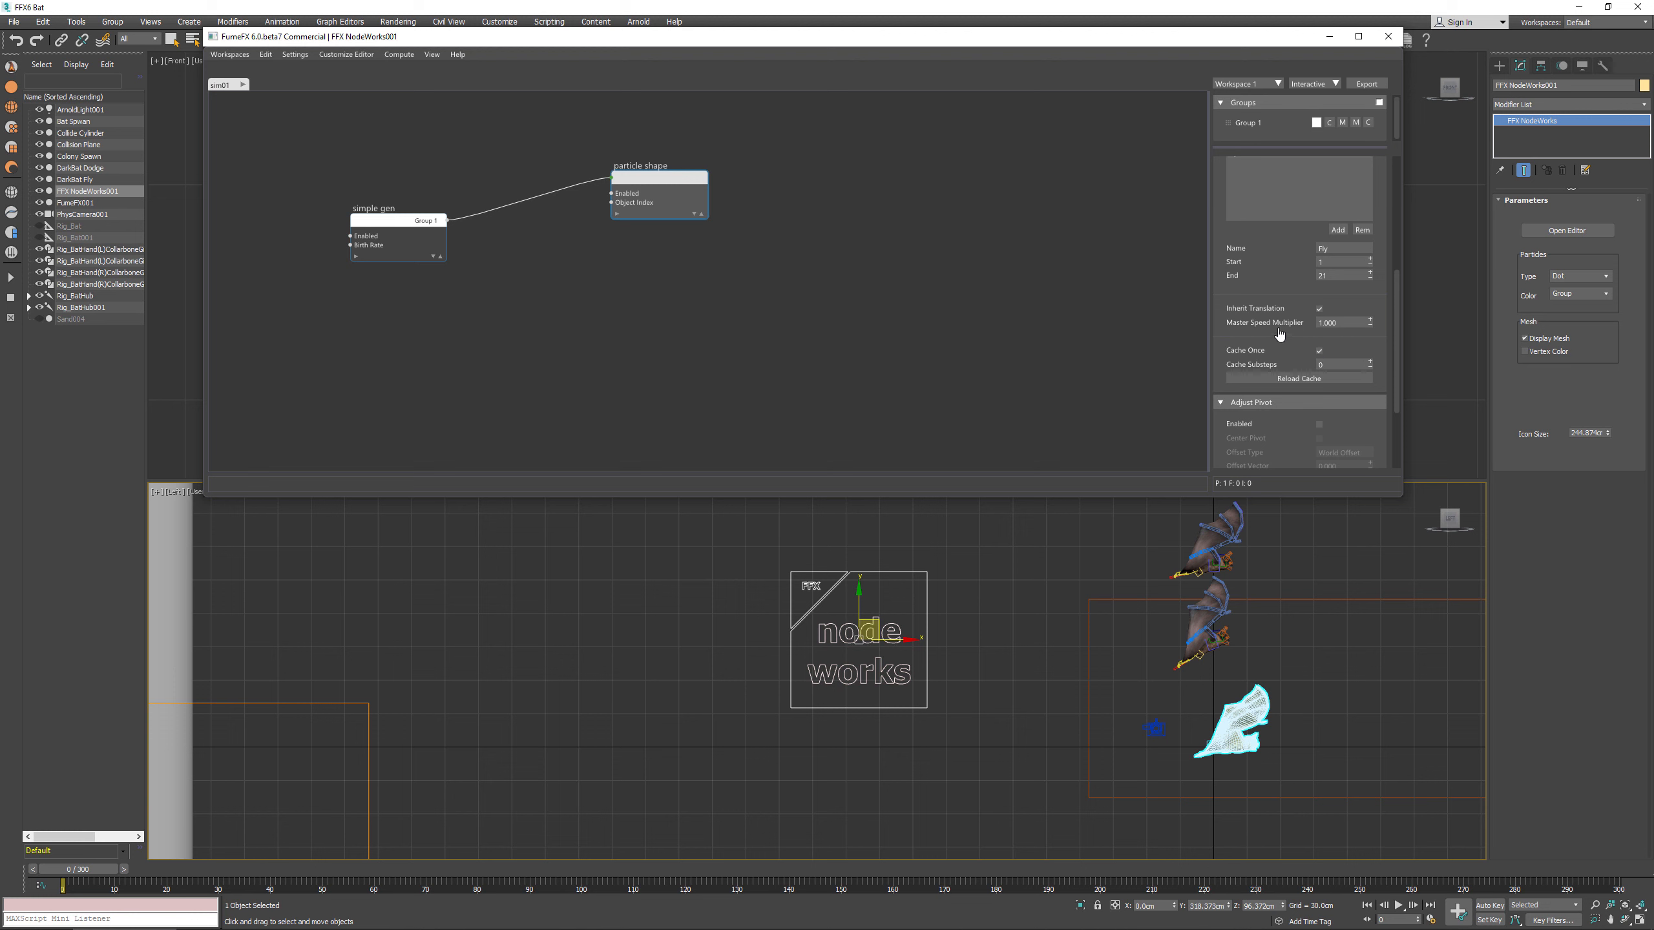
left_click_drag(81, 871, 0, 841)
Step: Add an animation named Evade to DarkBat Dodge with Start 1 and End 17
scroll(1277, 438, "up", 3)
left_click_drag(1270, 264, 1271, 276)
left_click(1285, 170)
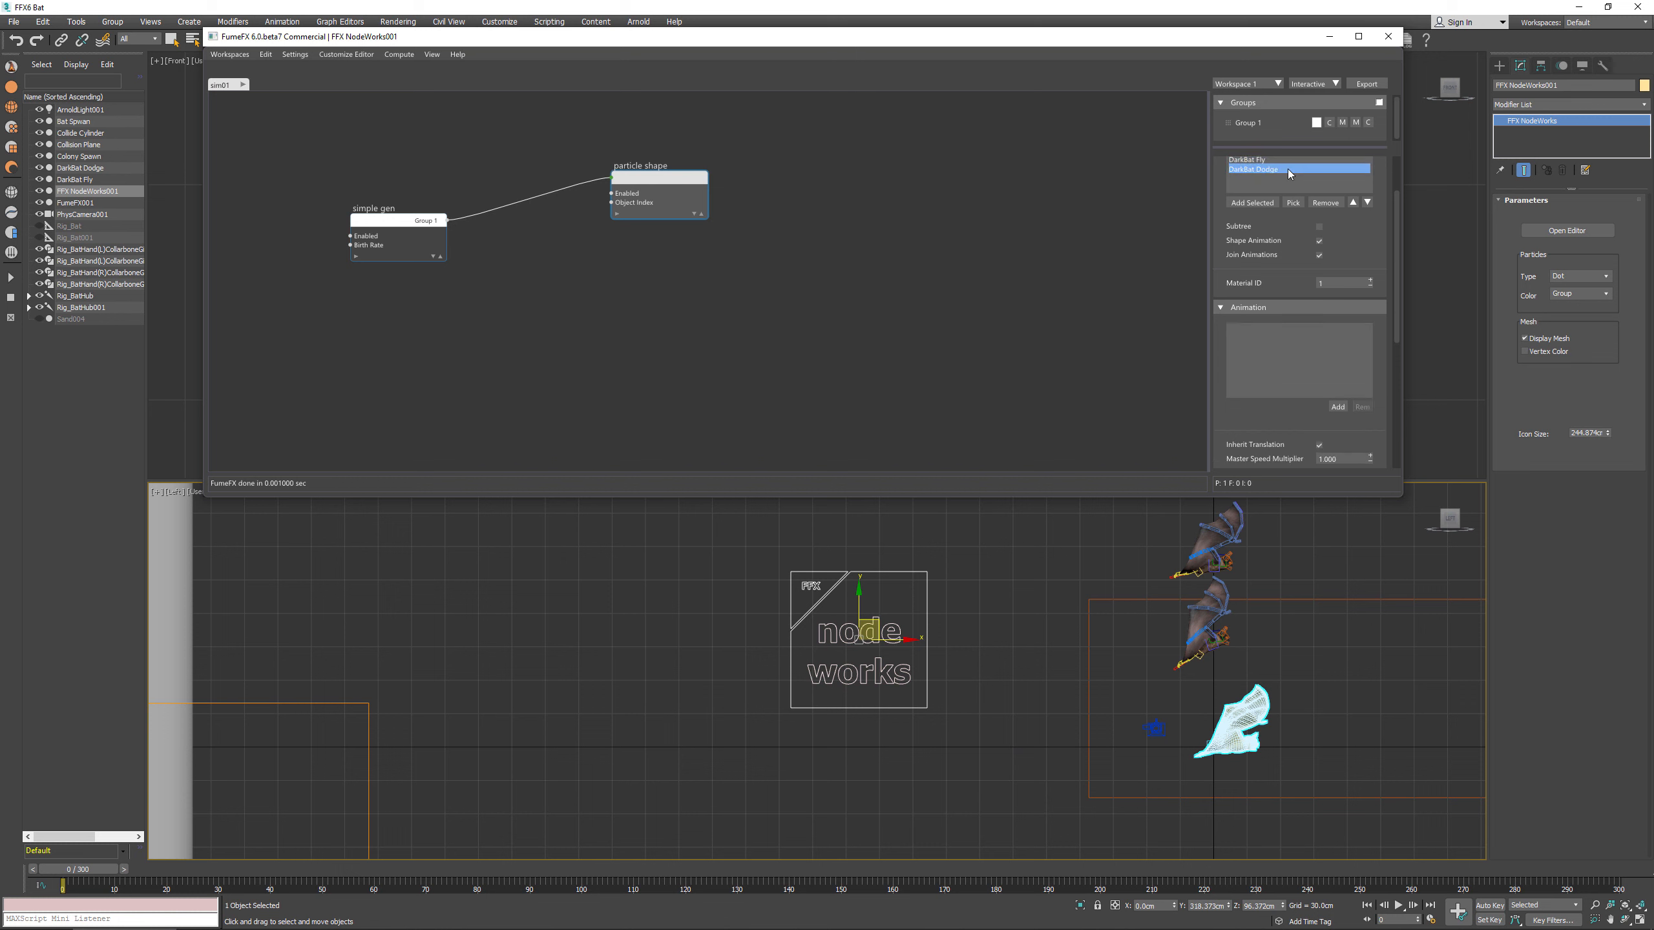
scroll(1285, 287, "down", 2)
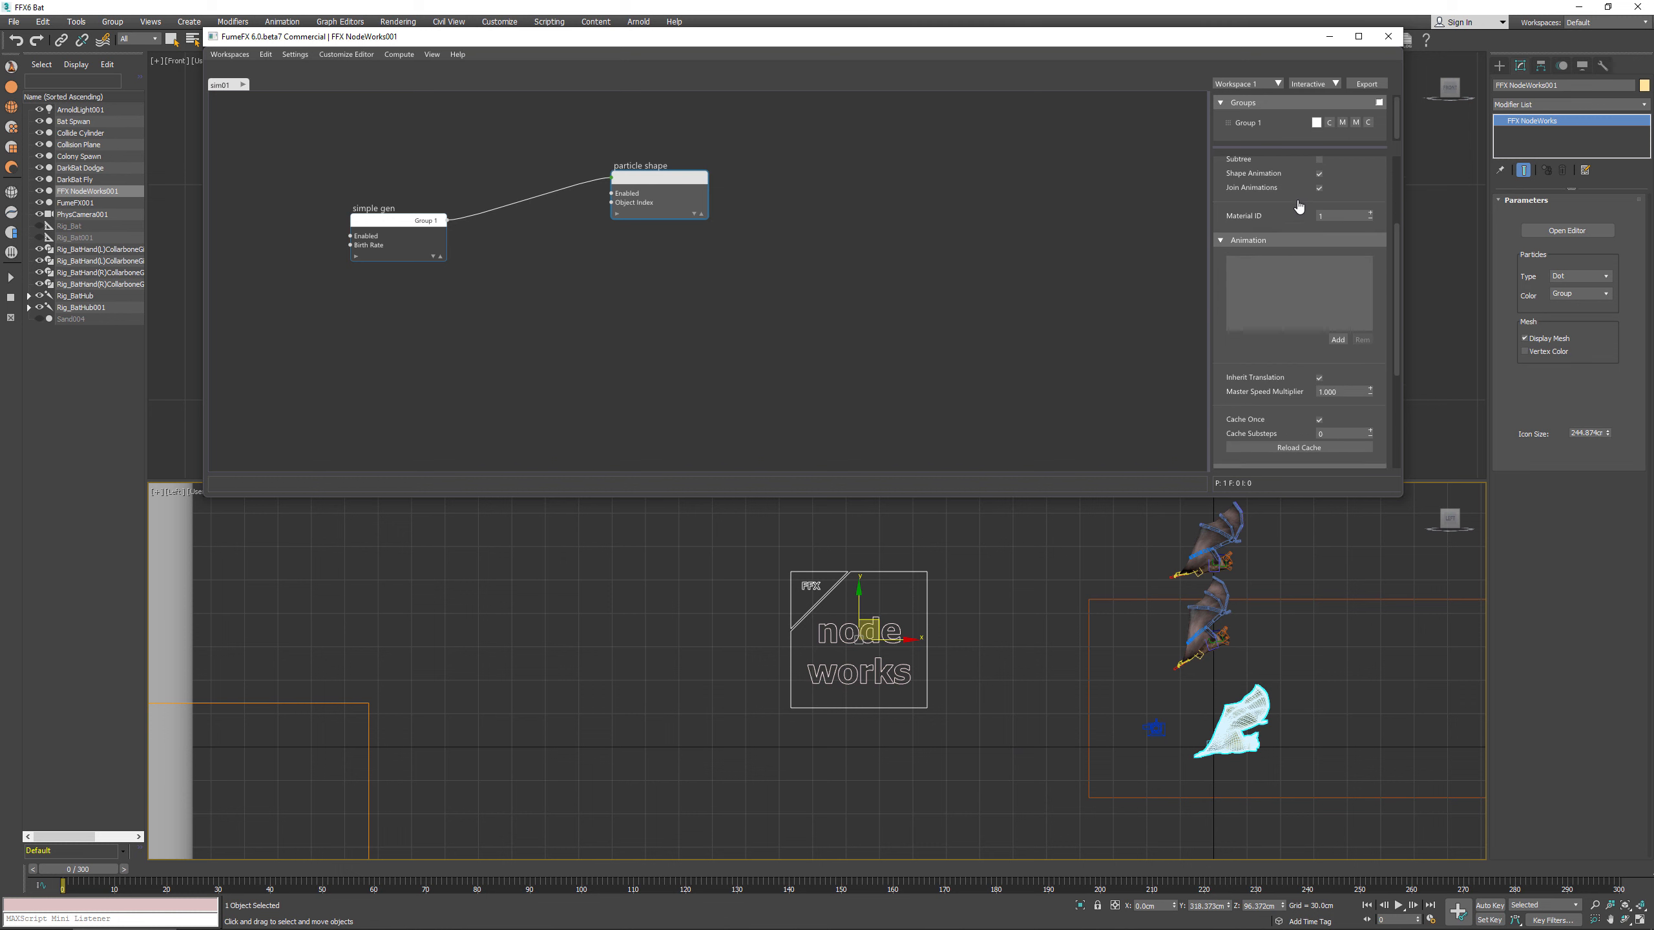
left_click(1338, 315)
double_click(1350, 334)
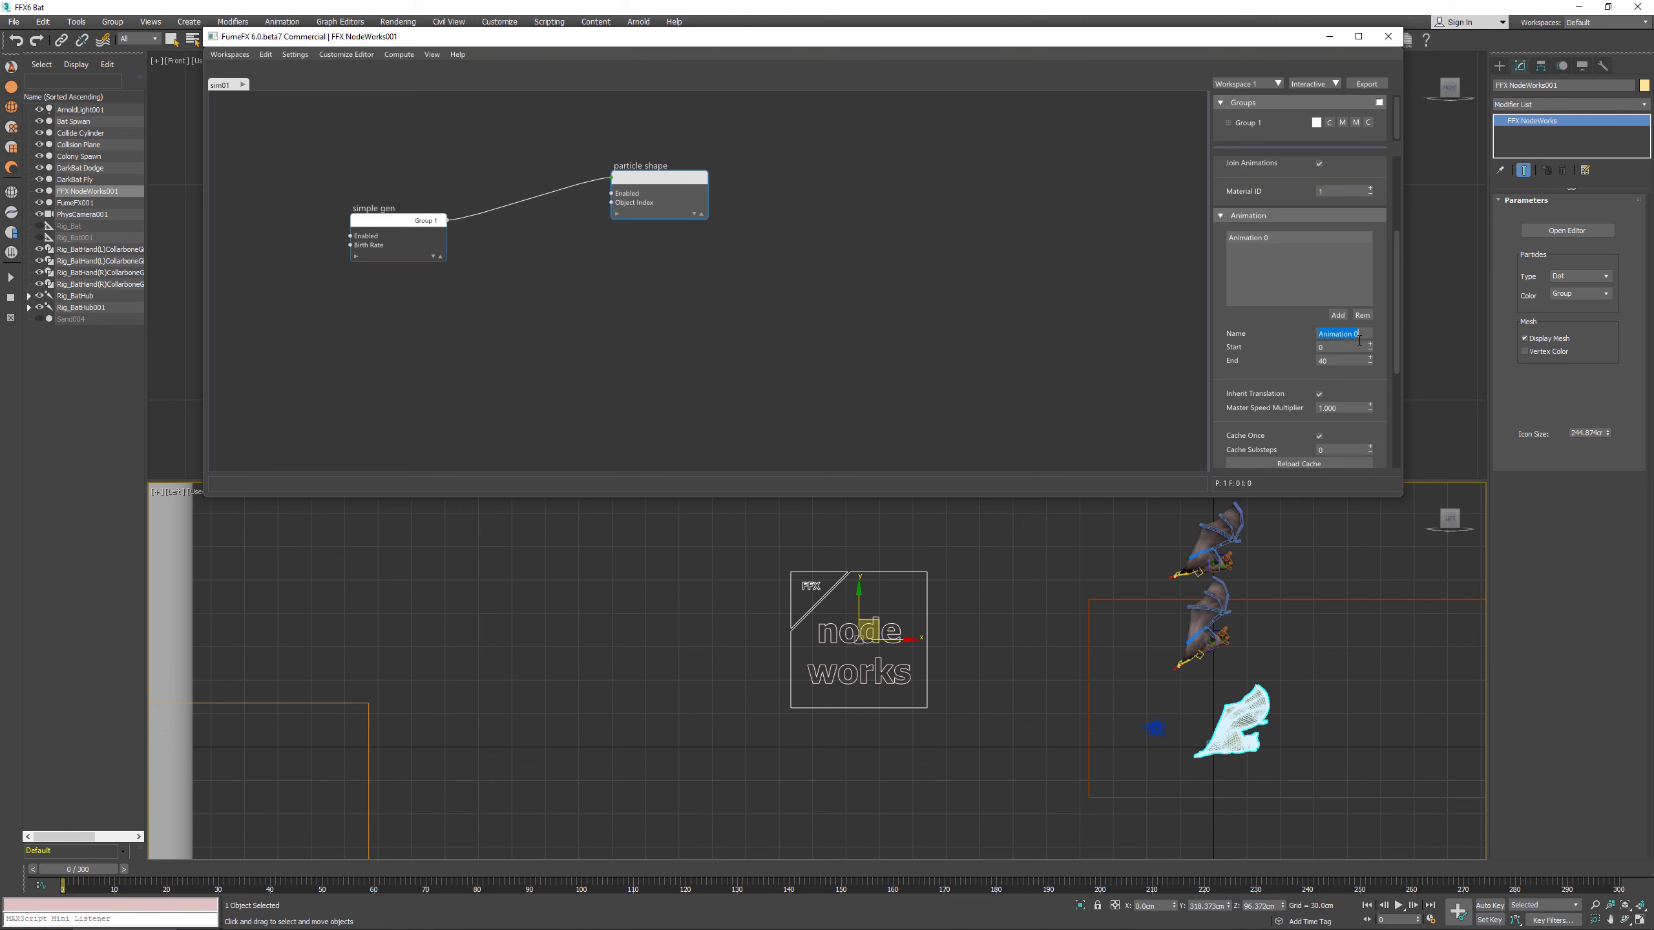
type("Evade")
key("Tab")
key("Tab")
key("Return")
scroll(1266, 394, "down", 2)
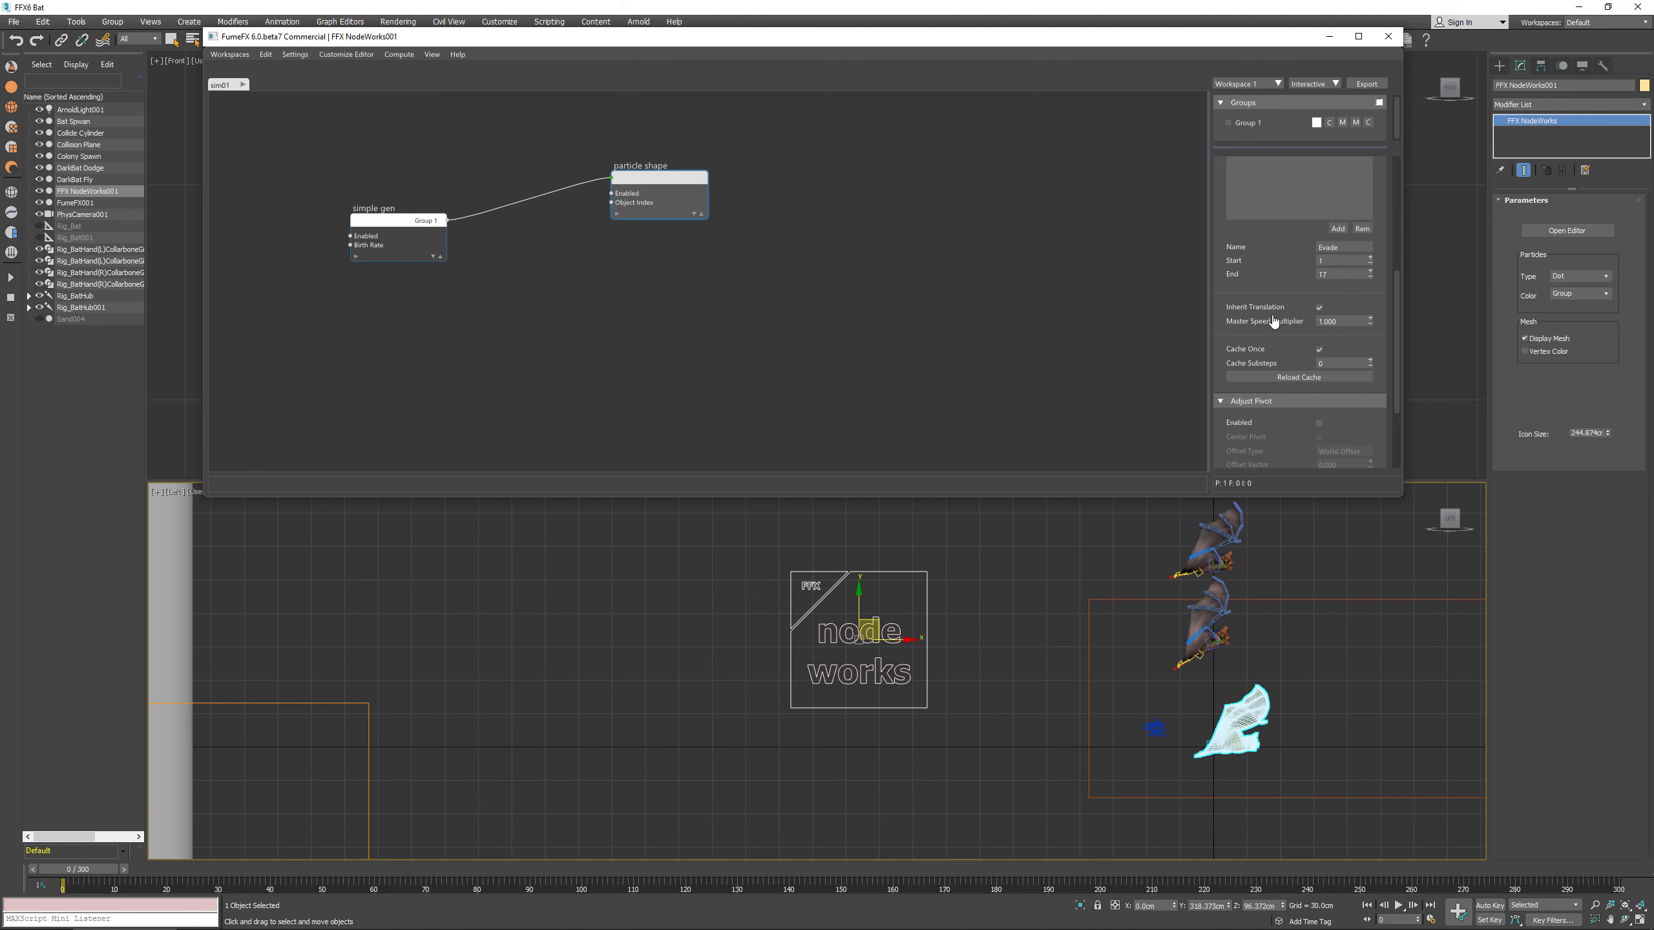
Step: Confirm the Particle Shape node's Cache Substeps value, reload the shape cache and preview the particle on the timeline
double_click(1366, 366)
key("Return")
left_click(1286, 380)
left_click_drag(57, 871, 120, 869)
Step: Connect a new Spin node to the Simple Gen node's output and set its Spin Offset to 180
left_click_drag(448, 227, 621, 275)
type("spin")
key("Return")
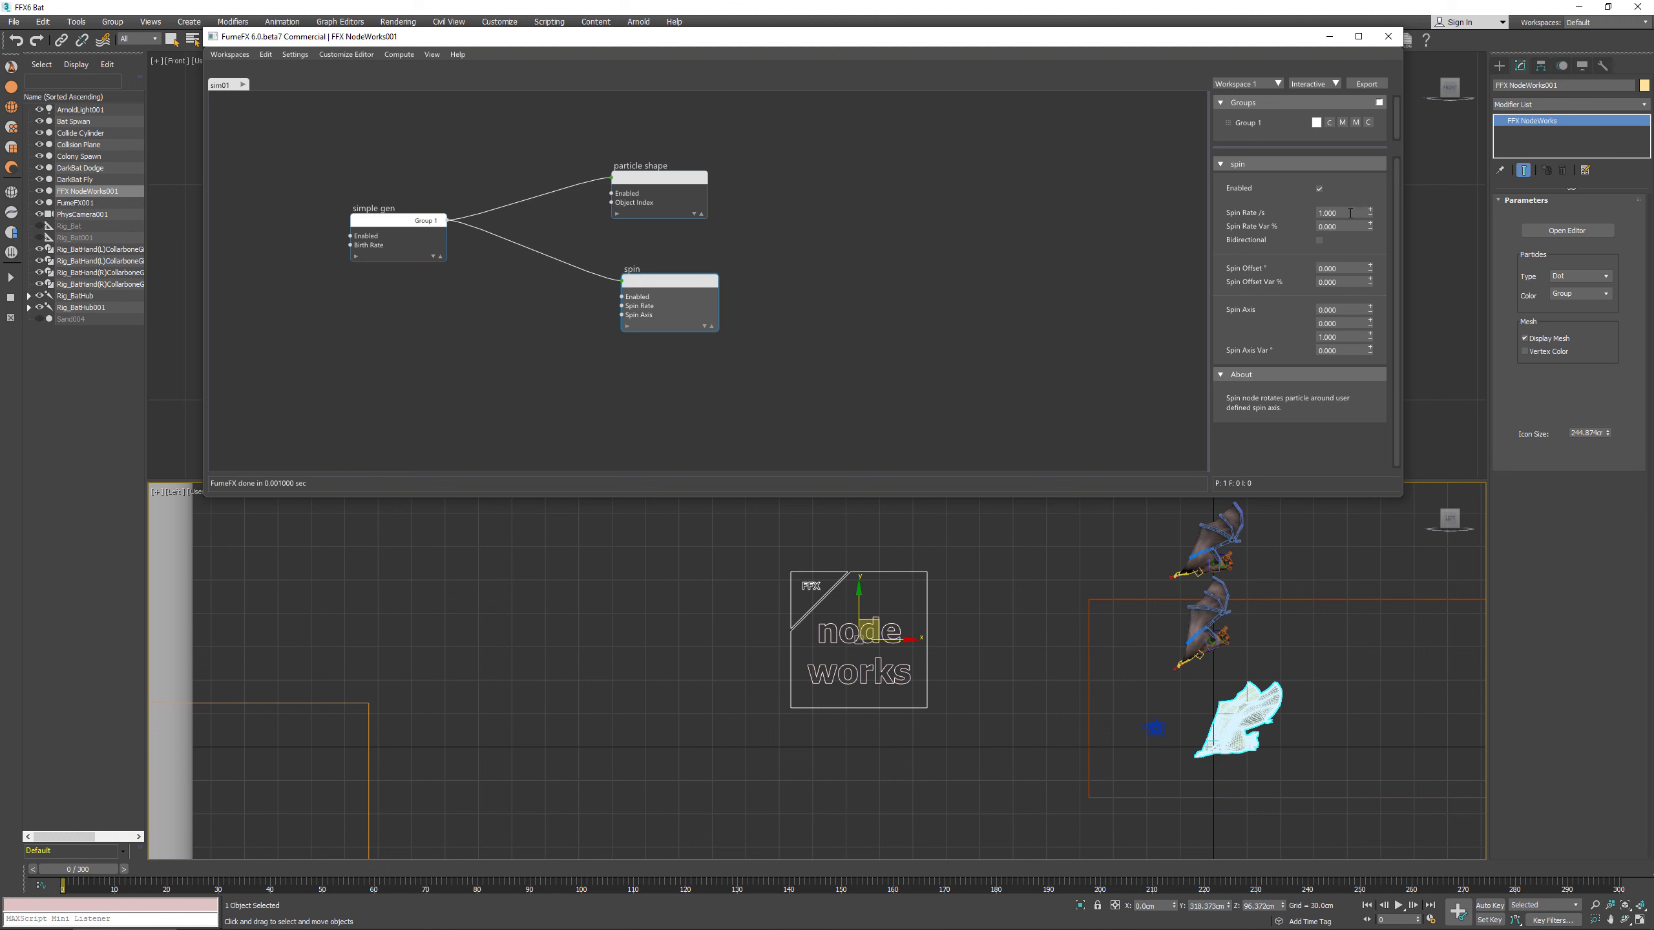
double_click(1349, 269)
type("180")
key("Return")
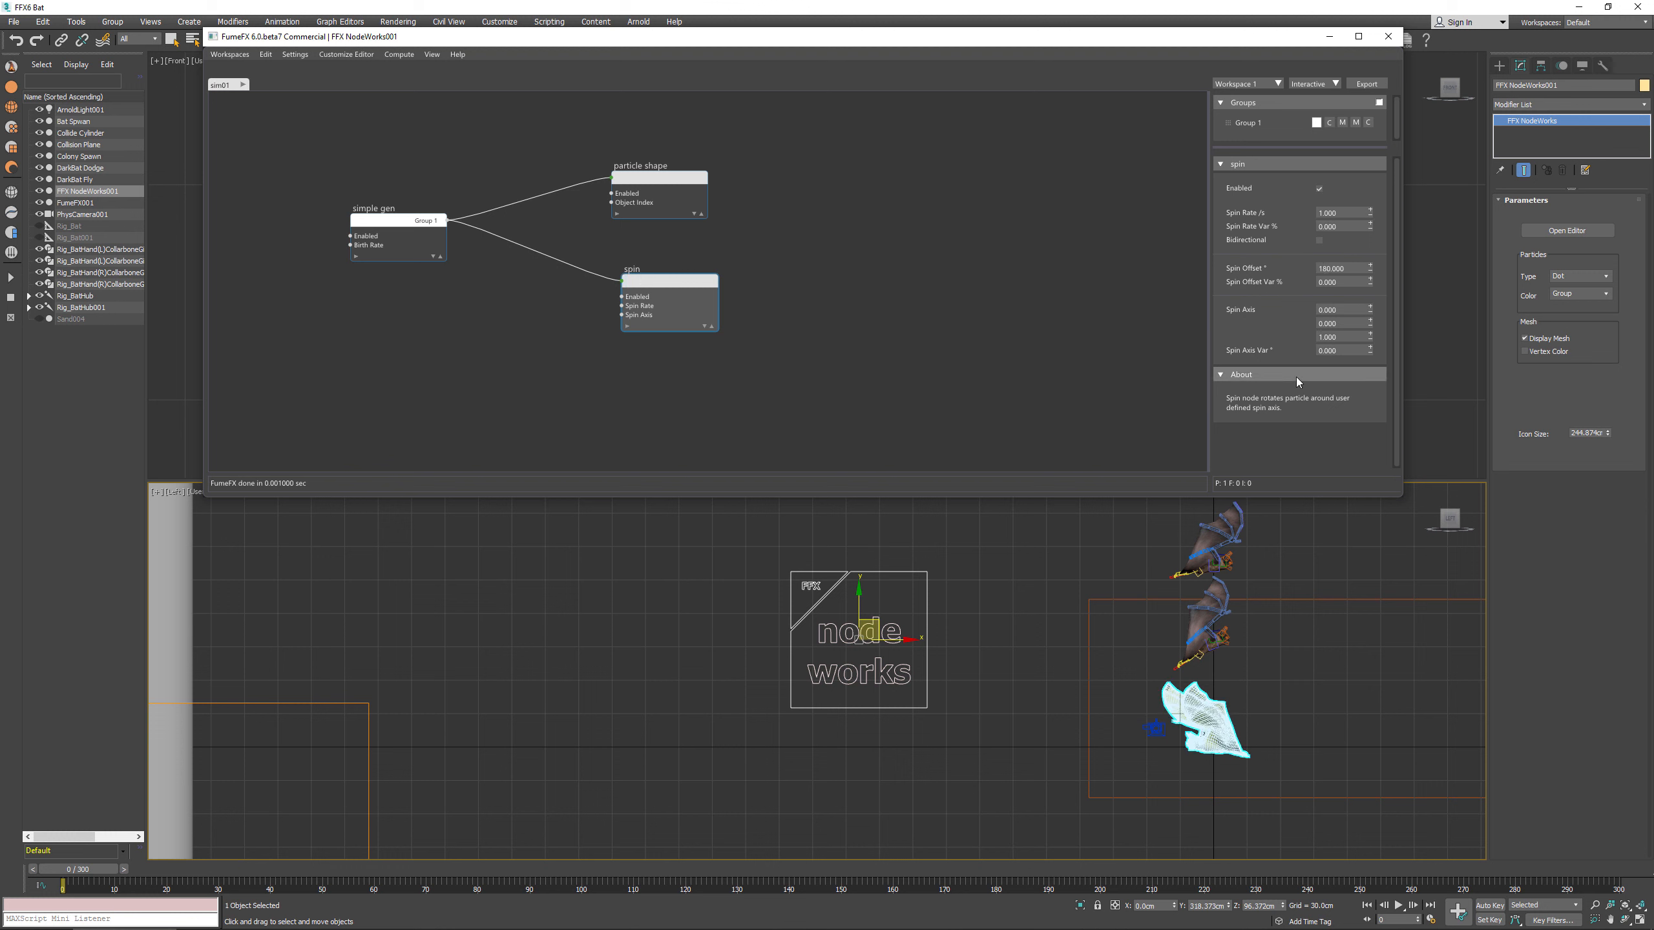
mouse_move(101, 869)
left_mouse_down()
mouse_move(391, 863)
mouse_move(94, 855)
mouse_move(304, 854)
mouse_move(78, 869)
left_mouse_up()
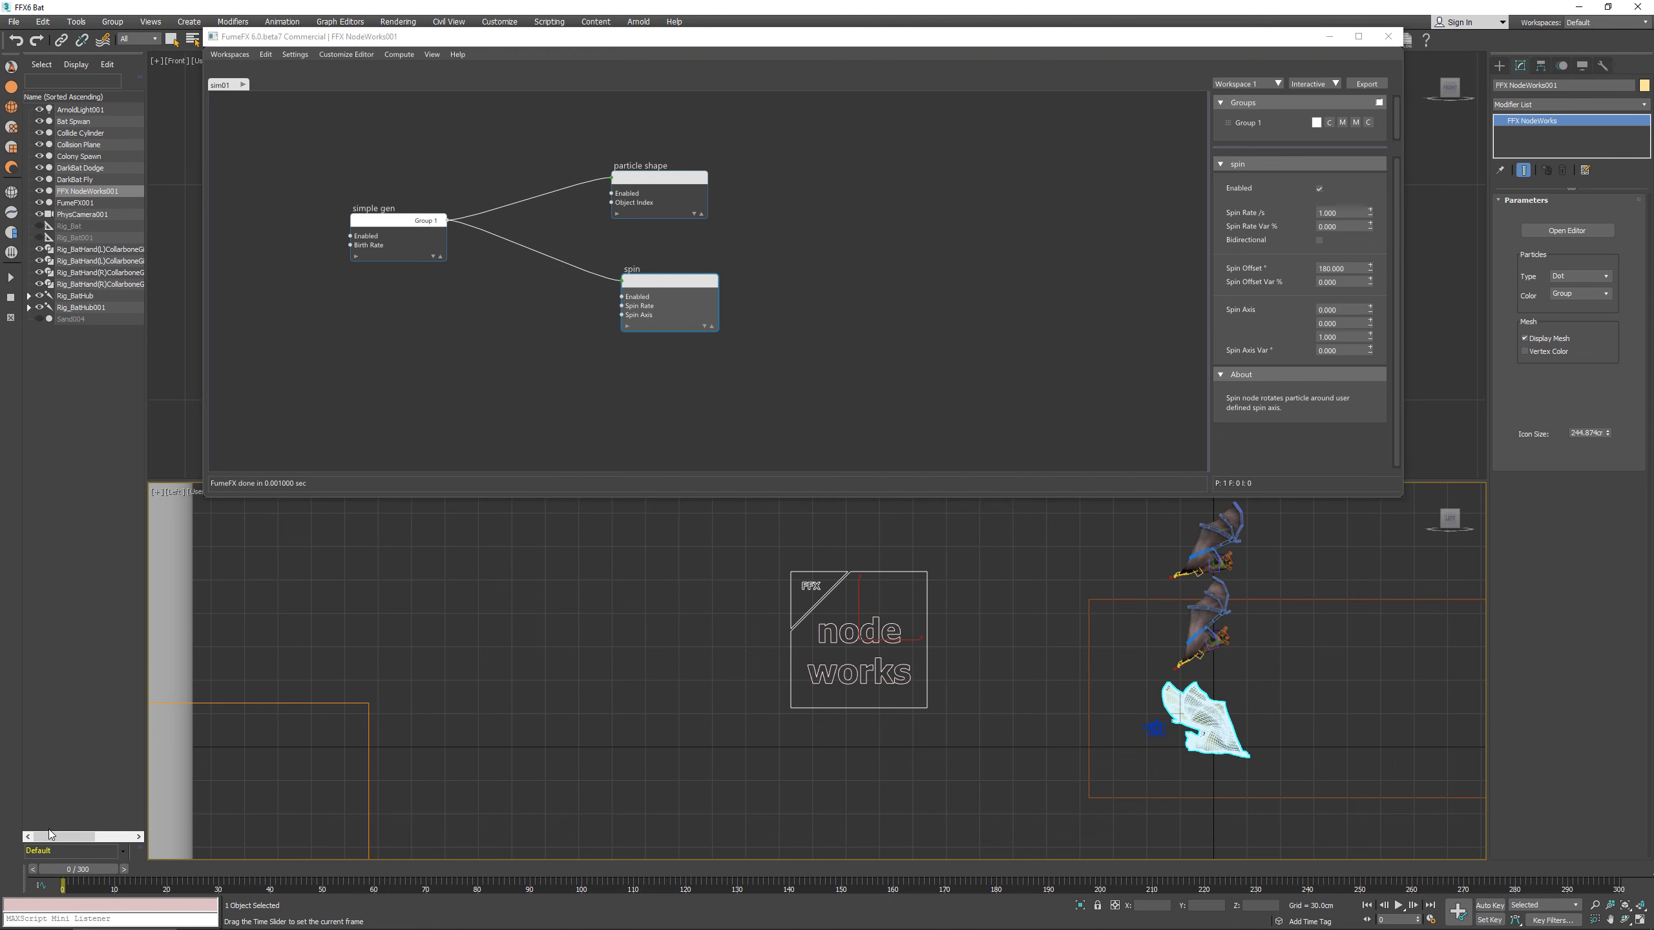
Step: Connect a new Shape Animation node to the Simple Gen node's output and place it below the Spin node
middle_click_drag(494, 390, 491, 357)
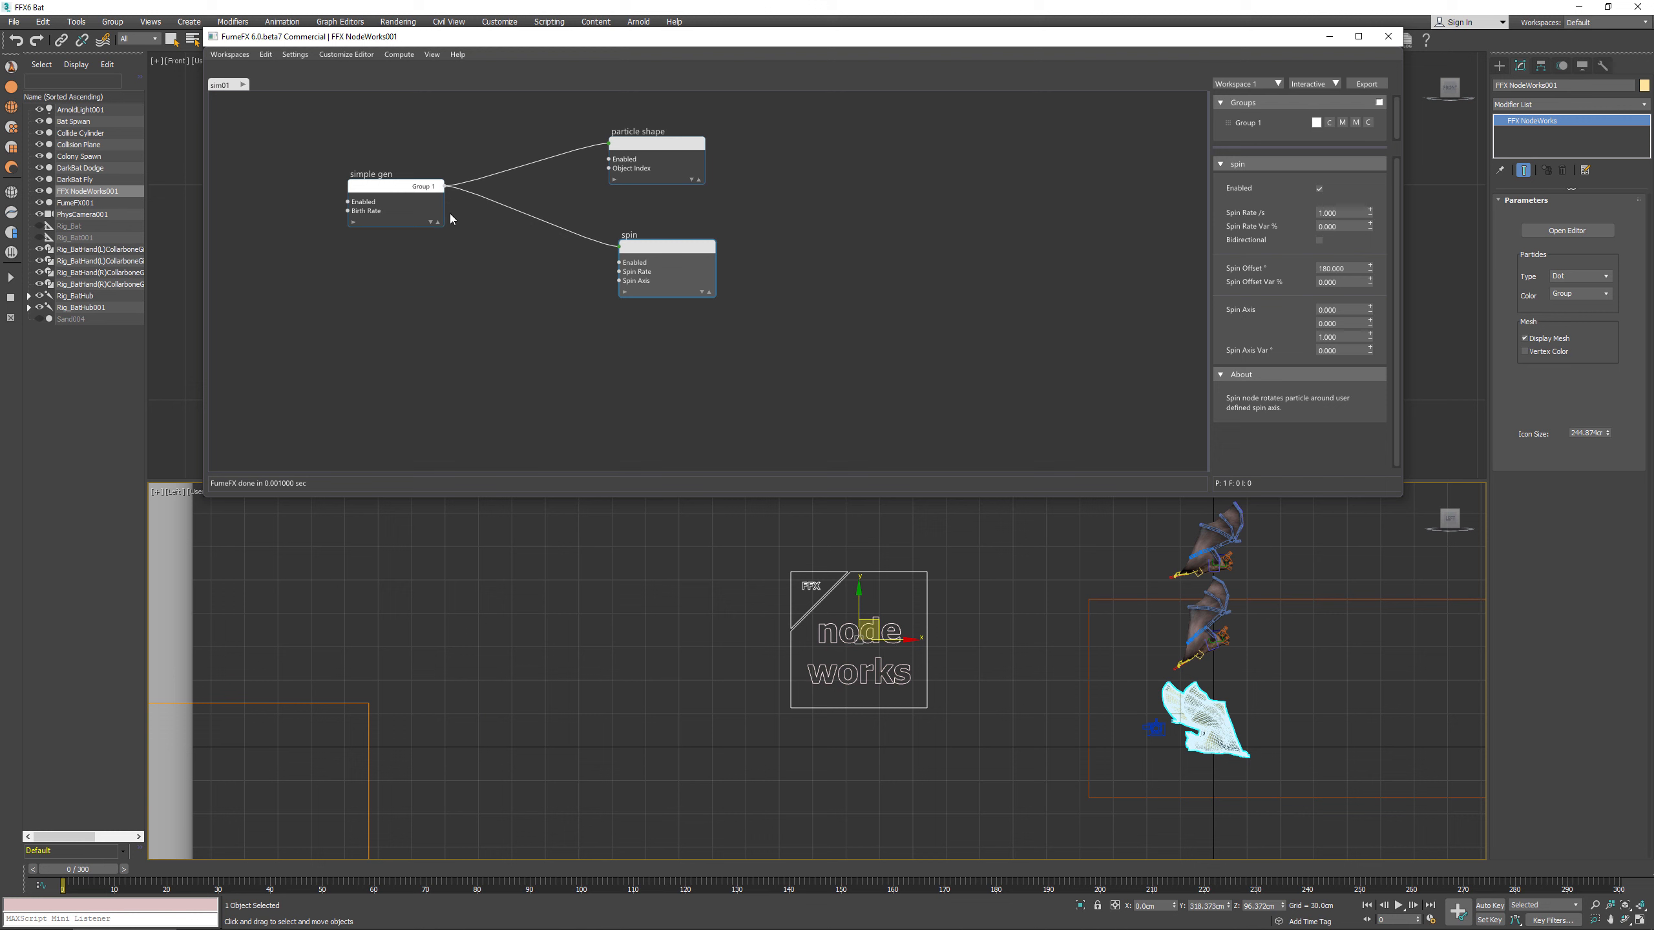
left_click_drag(445, 187, 648, 374)
type("shape an")
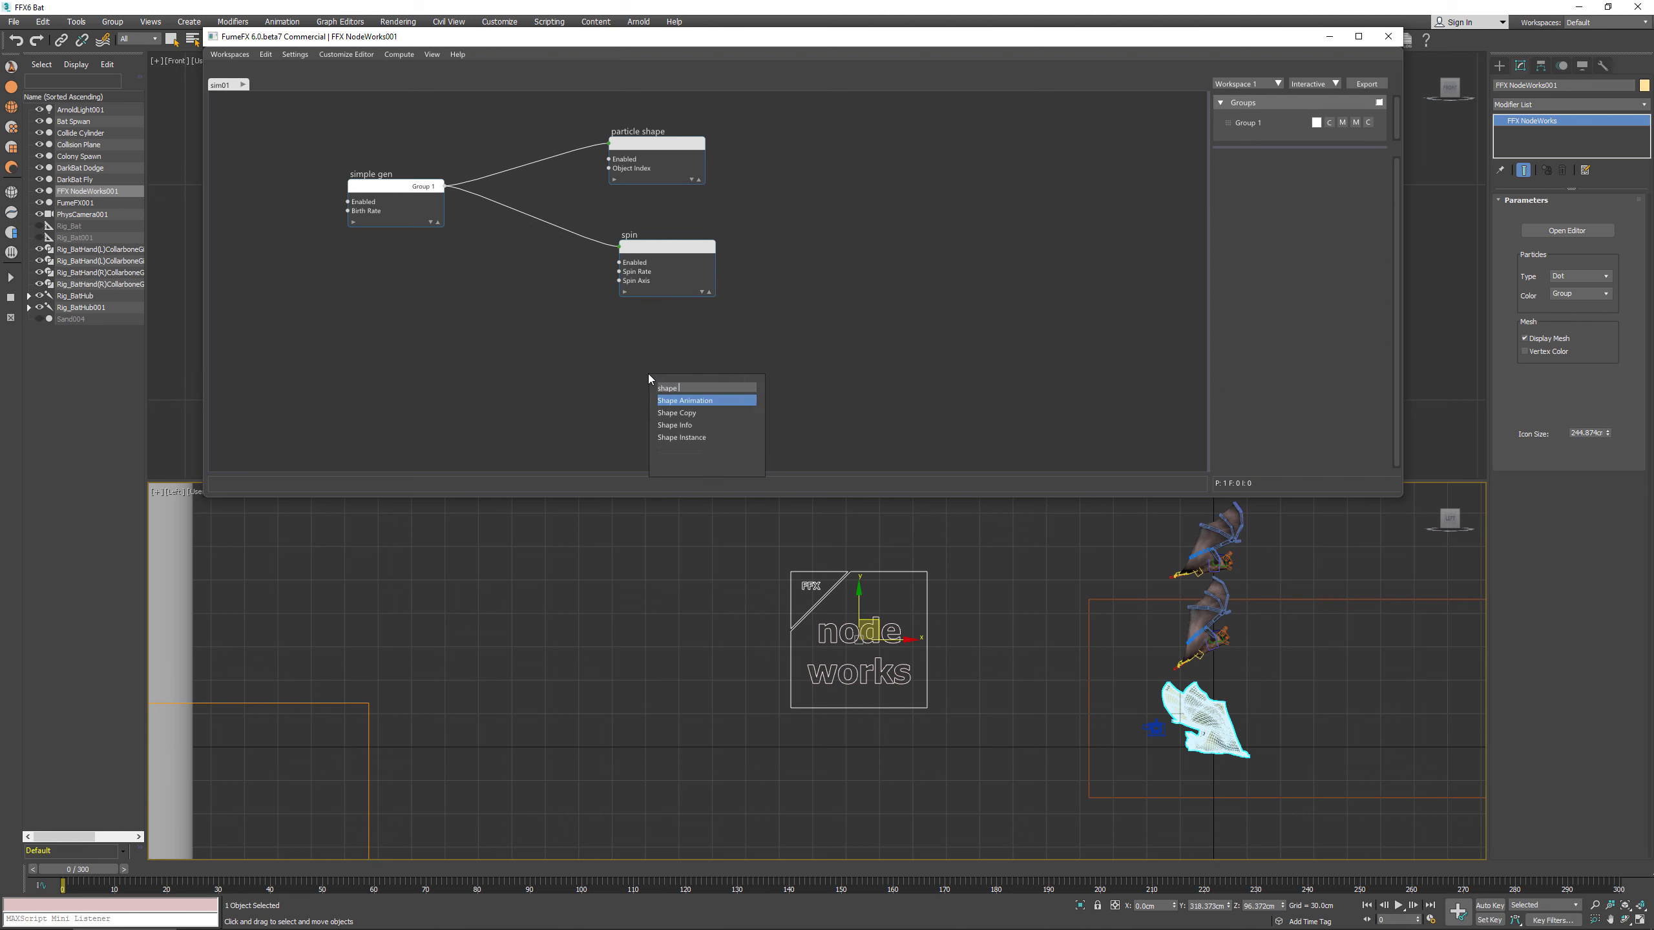
key("Return")
mouse_move(665, 380)
left_mouse_down()
mouse_move(636, 360)
mouse_move(657, 362)
left_mouse_up()
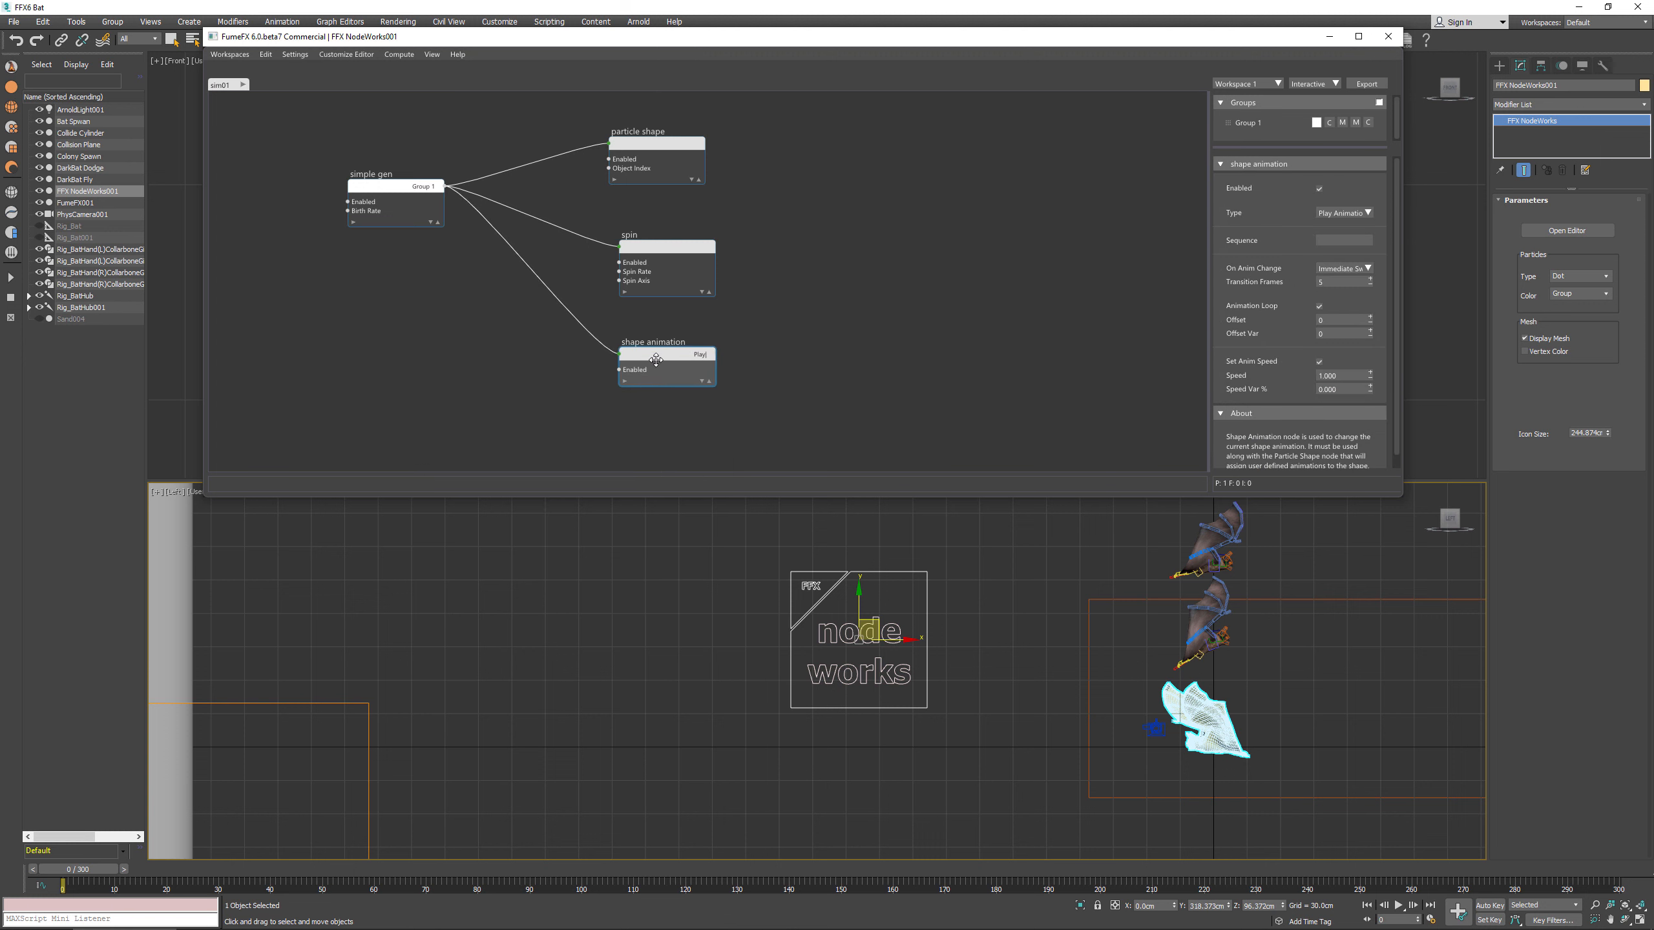
Step: Set the Shape Animation node's Sequence to Fly and align the Spin node under the Particle Shape node
left_click(407, 195)
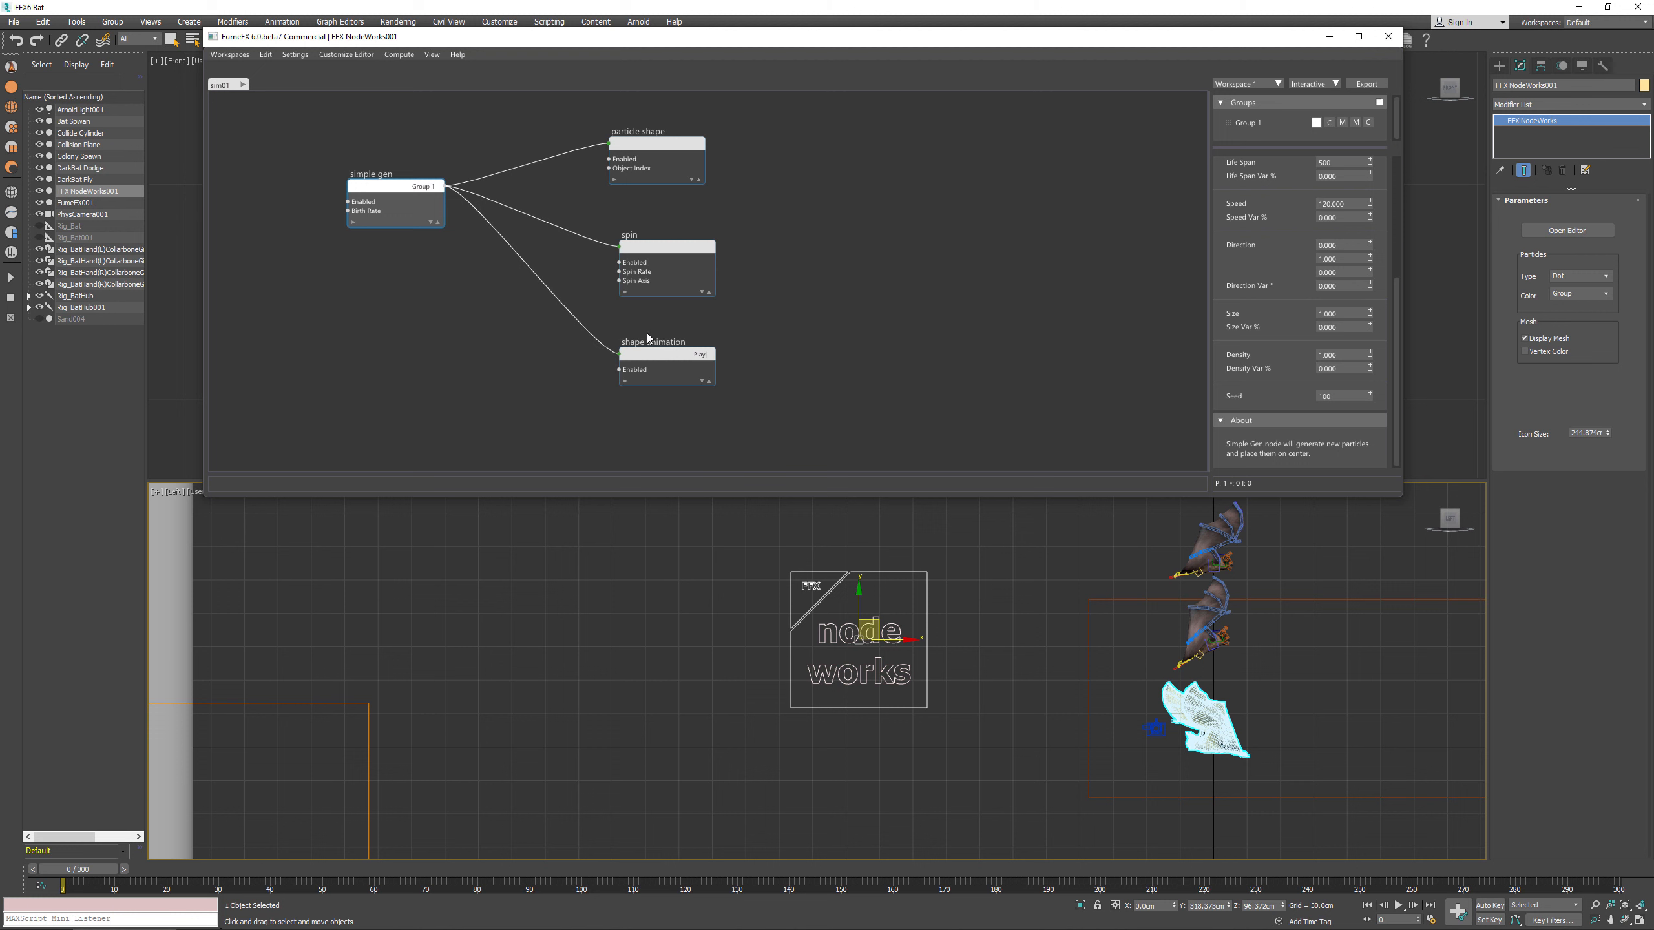
left_click(659, 357)
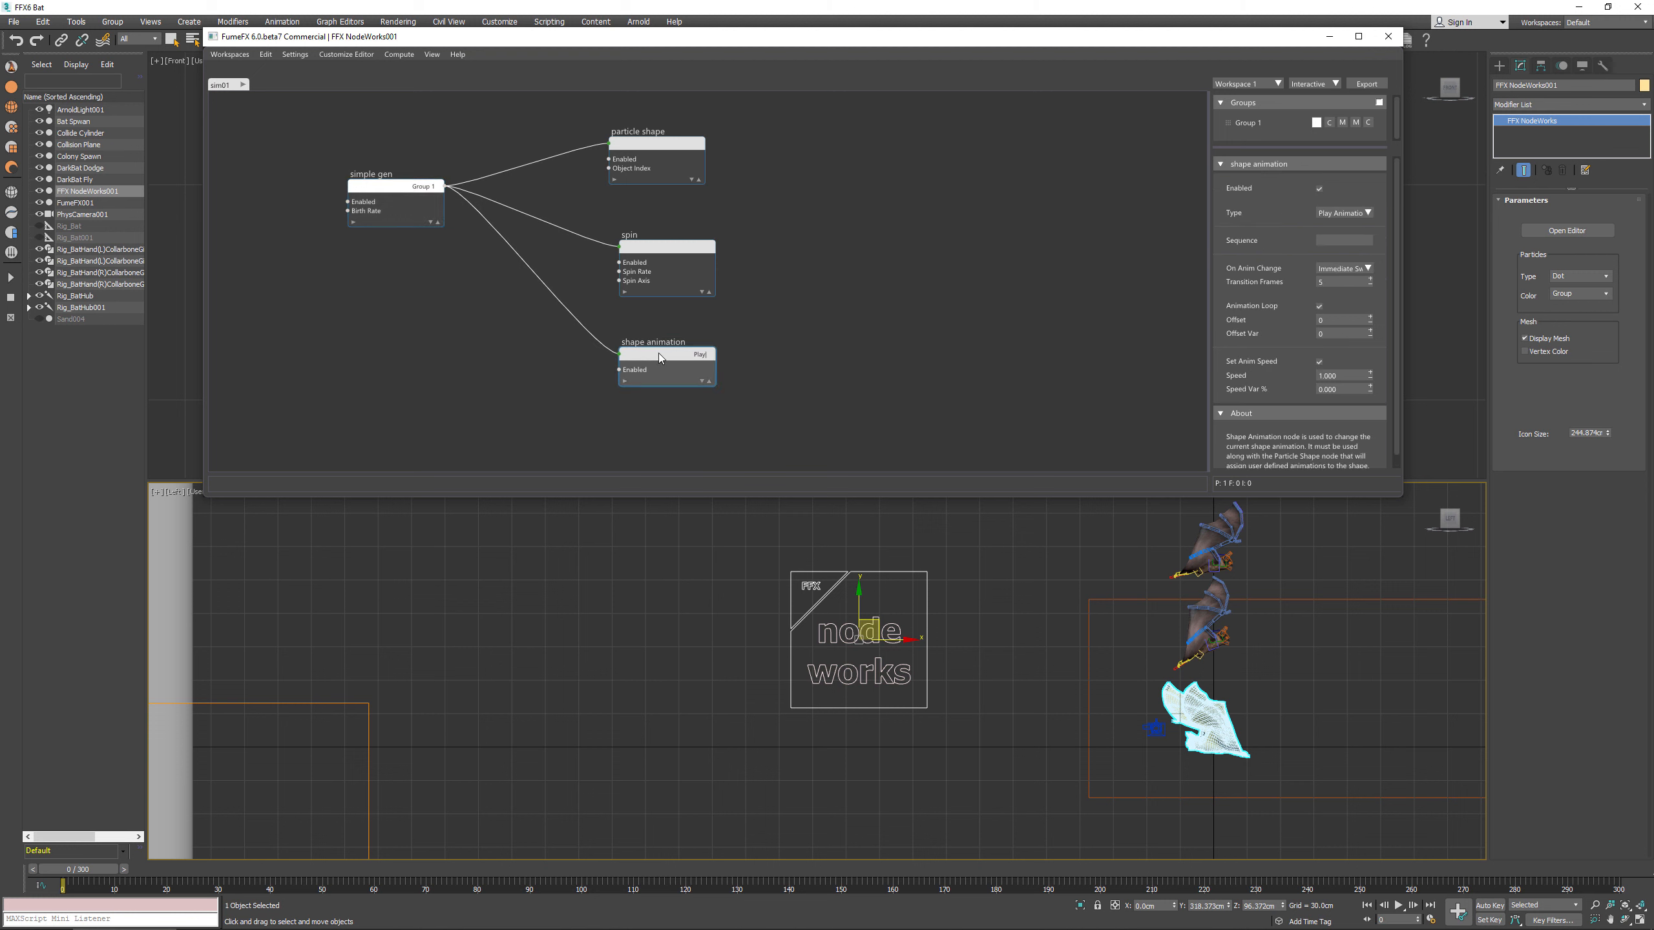
left_click(1351, 239)
key("Return")
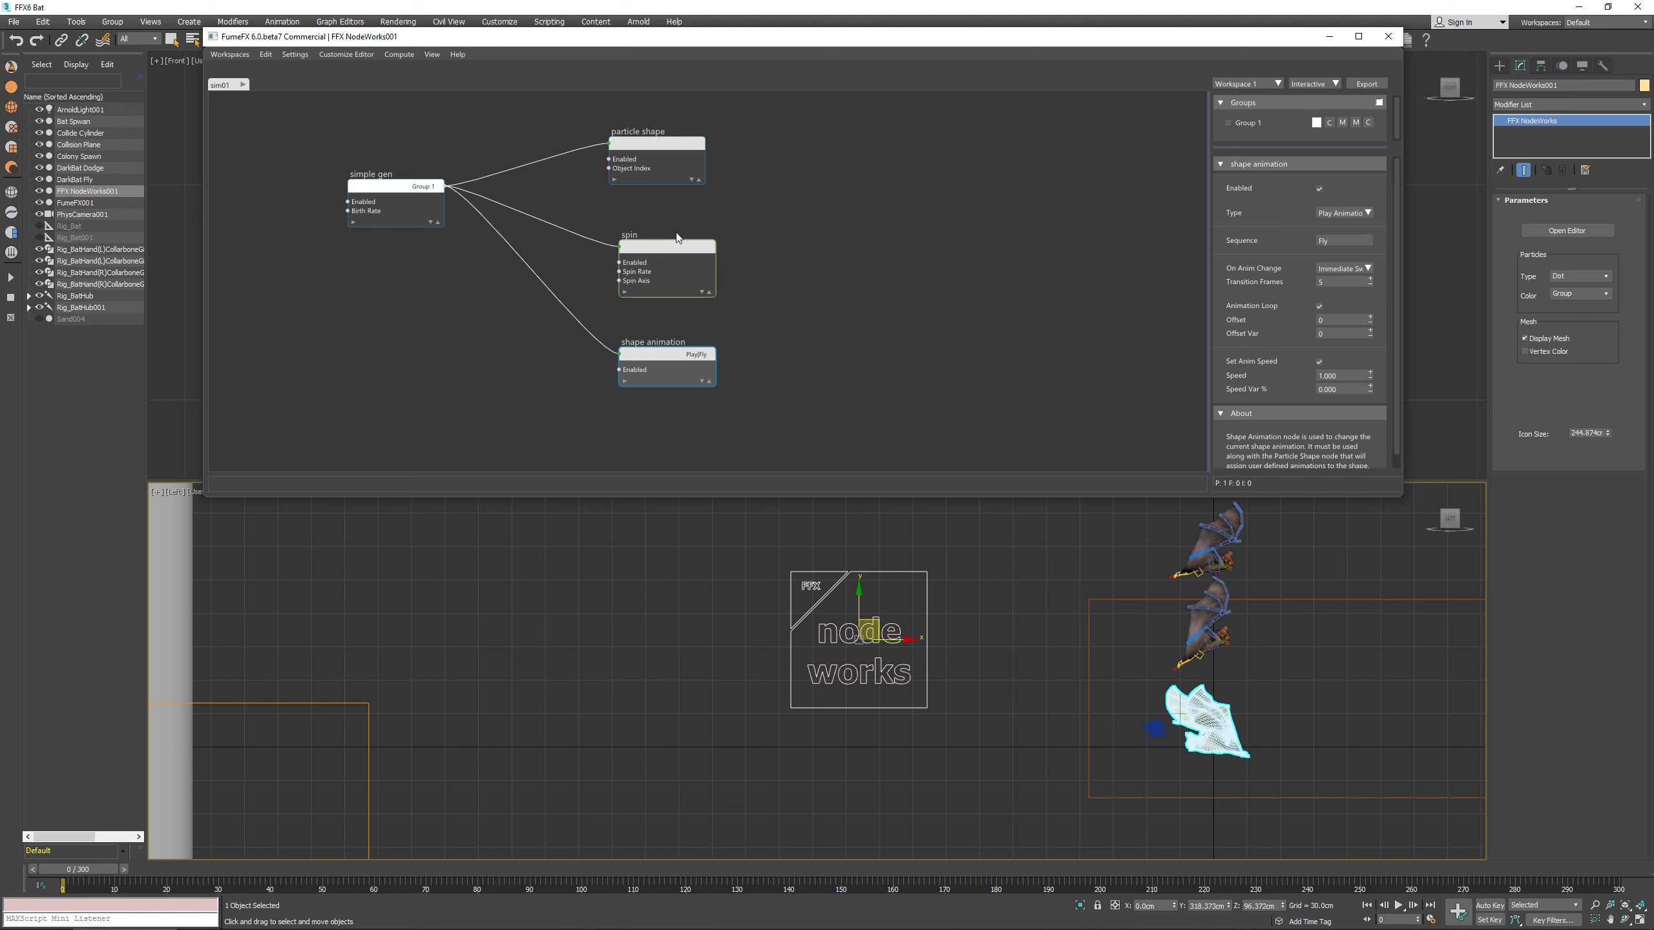
left_click_drag(677, 244, 664, 235)
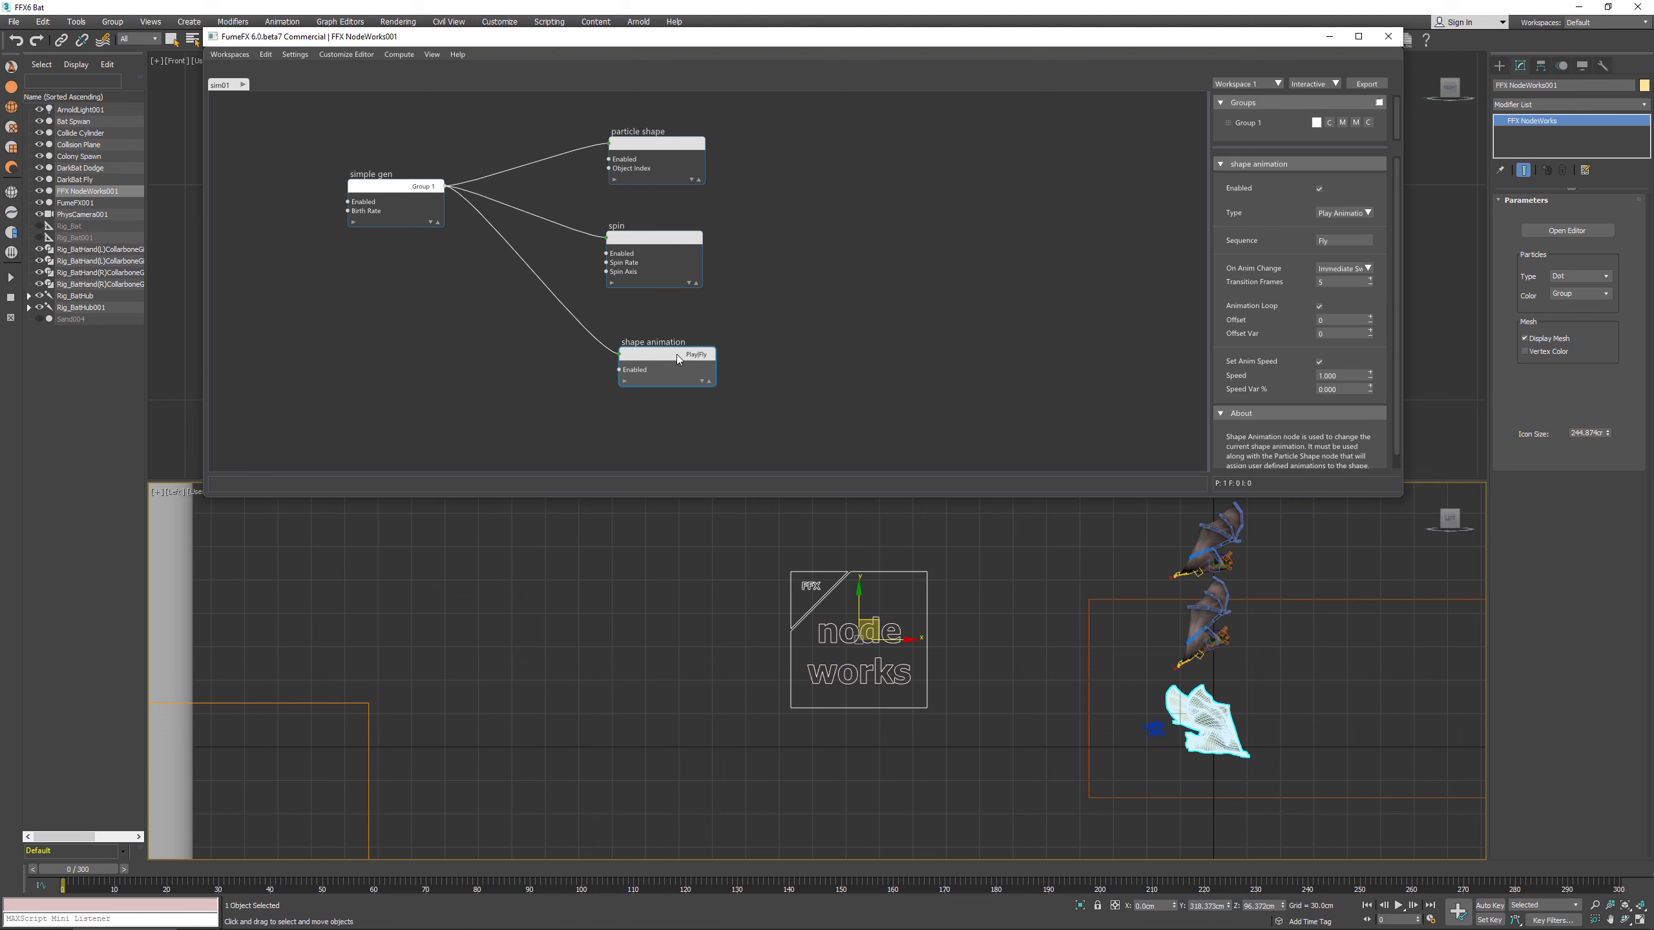
Step: Align the Shape Animation node under the Spin node, set its Speed to 2 and preview the wing motion on the timeline
left_click_drag(677, 358, 664, 345)
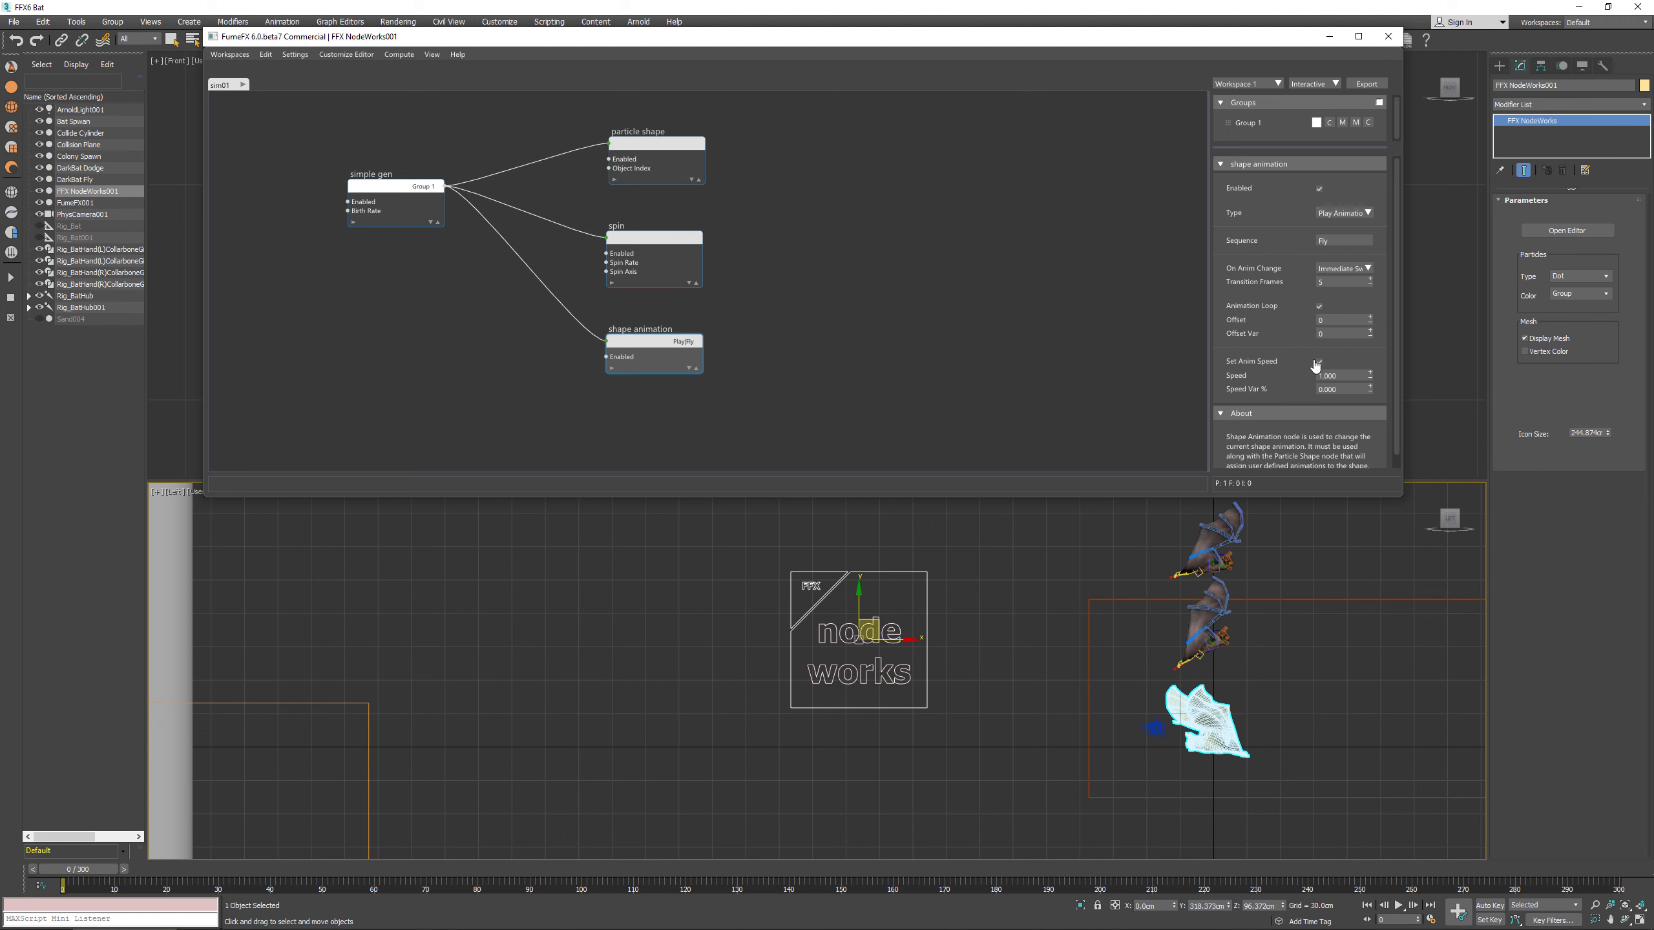
double_click(1343, 377)
type("2")
key("Return")
left_click_drag(219, 840, 39, 811)
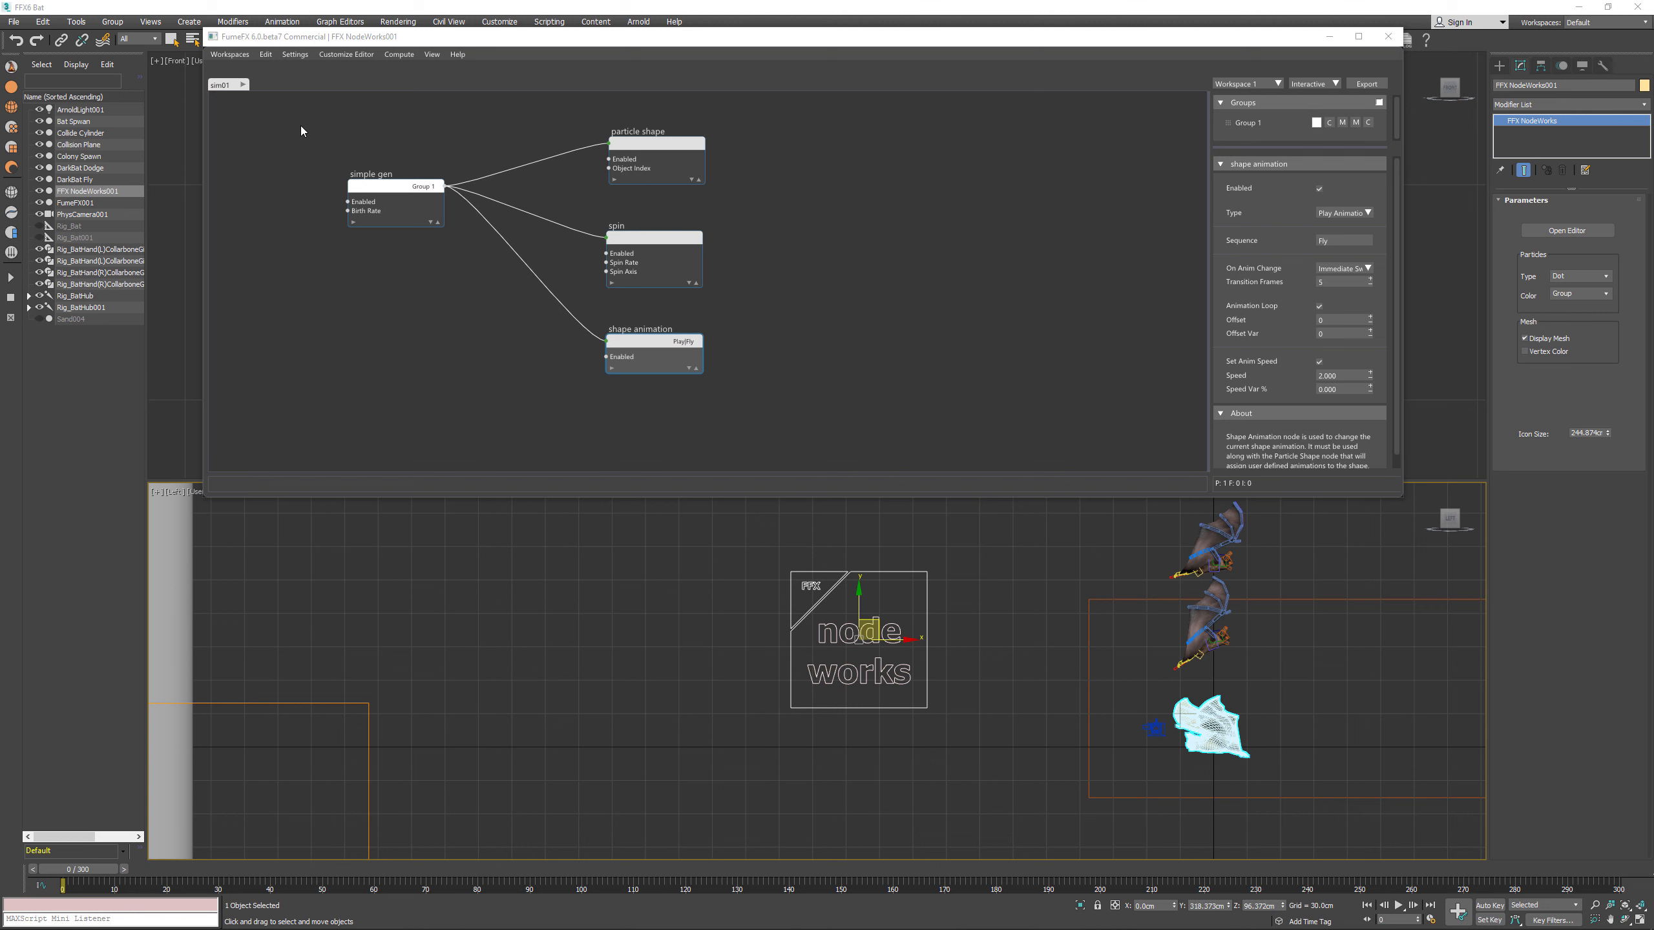
Step: Add a second simulation sheet beside sim01 and name it "pole hit"
left_click(264, 85)
double_click(274, 85)
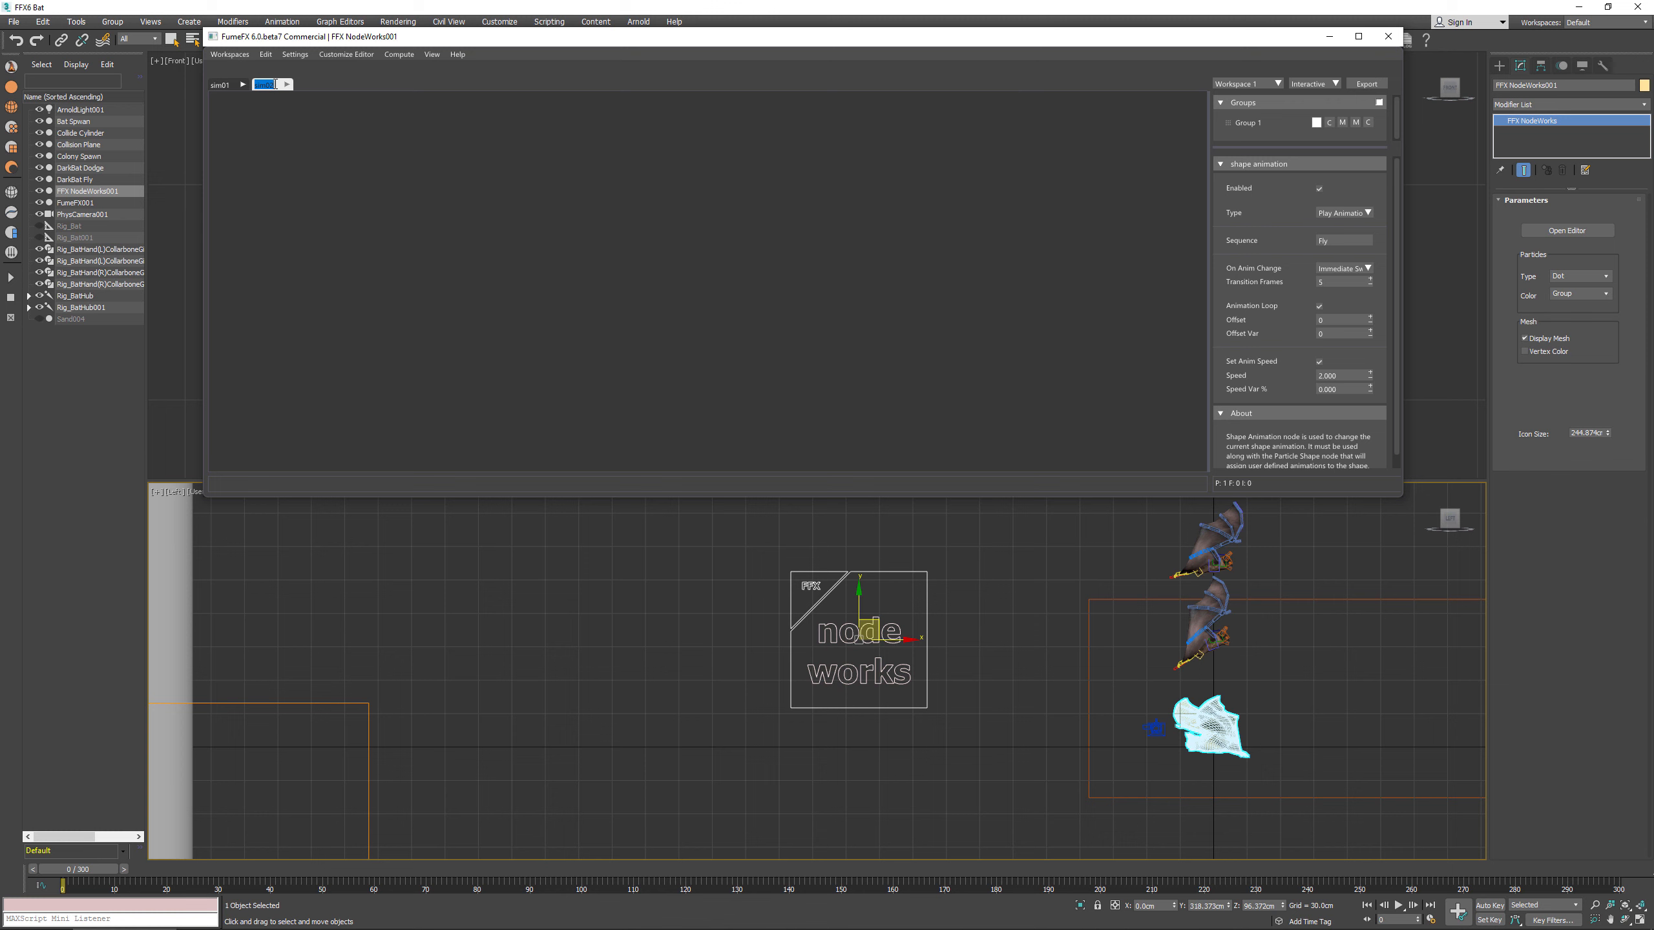
type("p")
left_click(297, 177)
Step: Rename Group 1 to "bat" and create a group node for it on the pole hit sheet
right_click(297, 177)
mouse_move(343, 192)
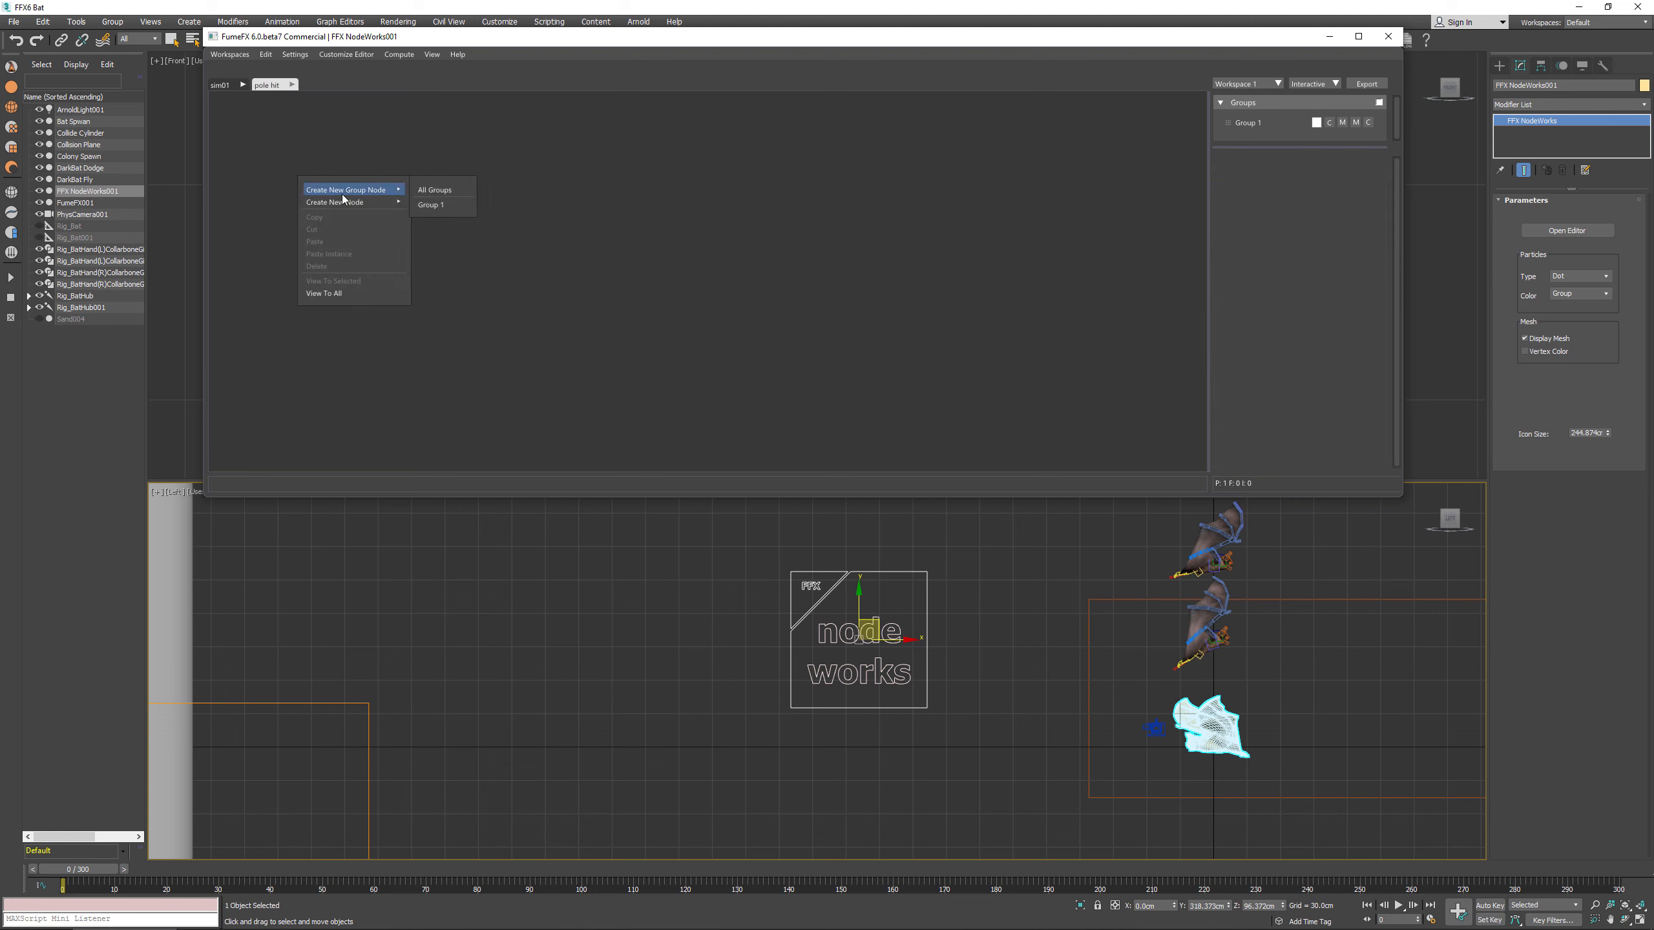
left_click(1250, 128)
left_click_drag(1262, 128, 1221, 128)
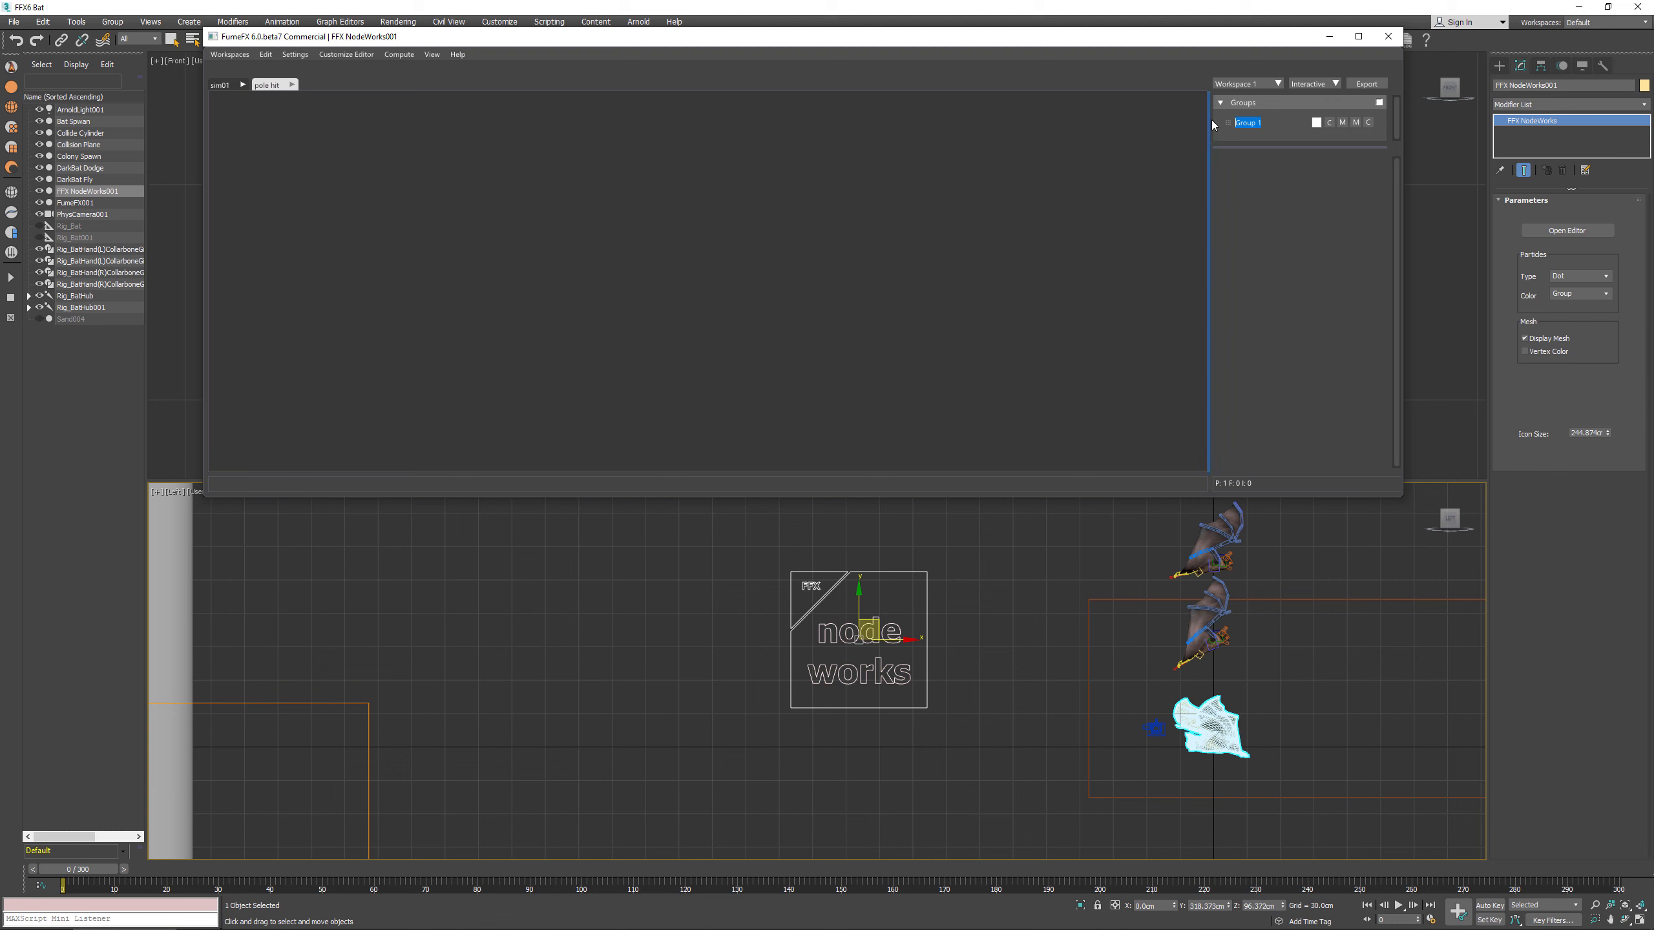
type("bat")
right_click(299, 203)
mouse_move(364, 211)
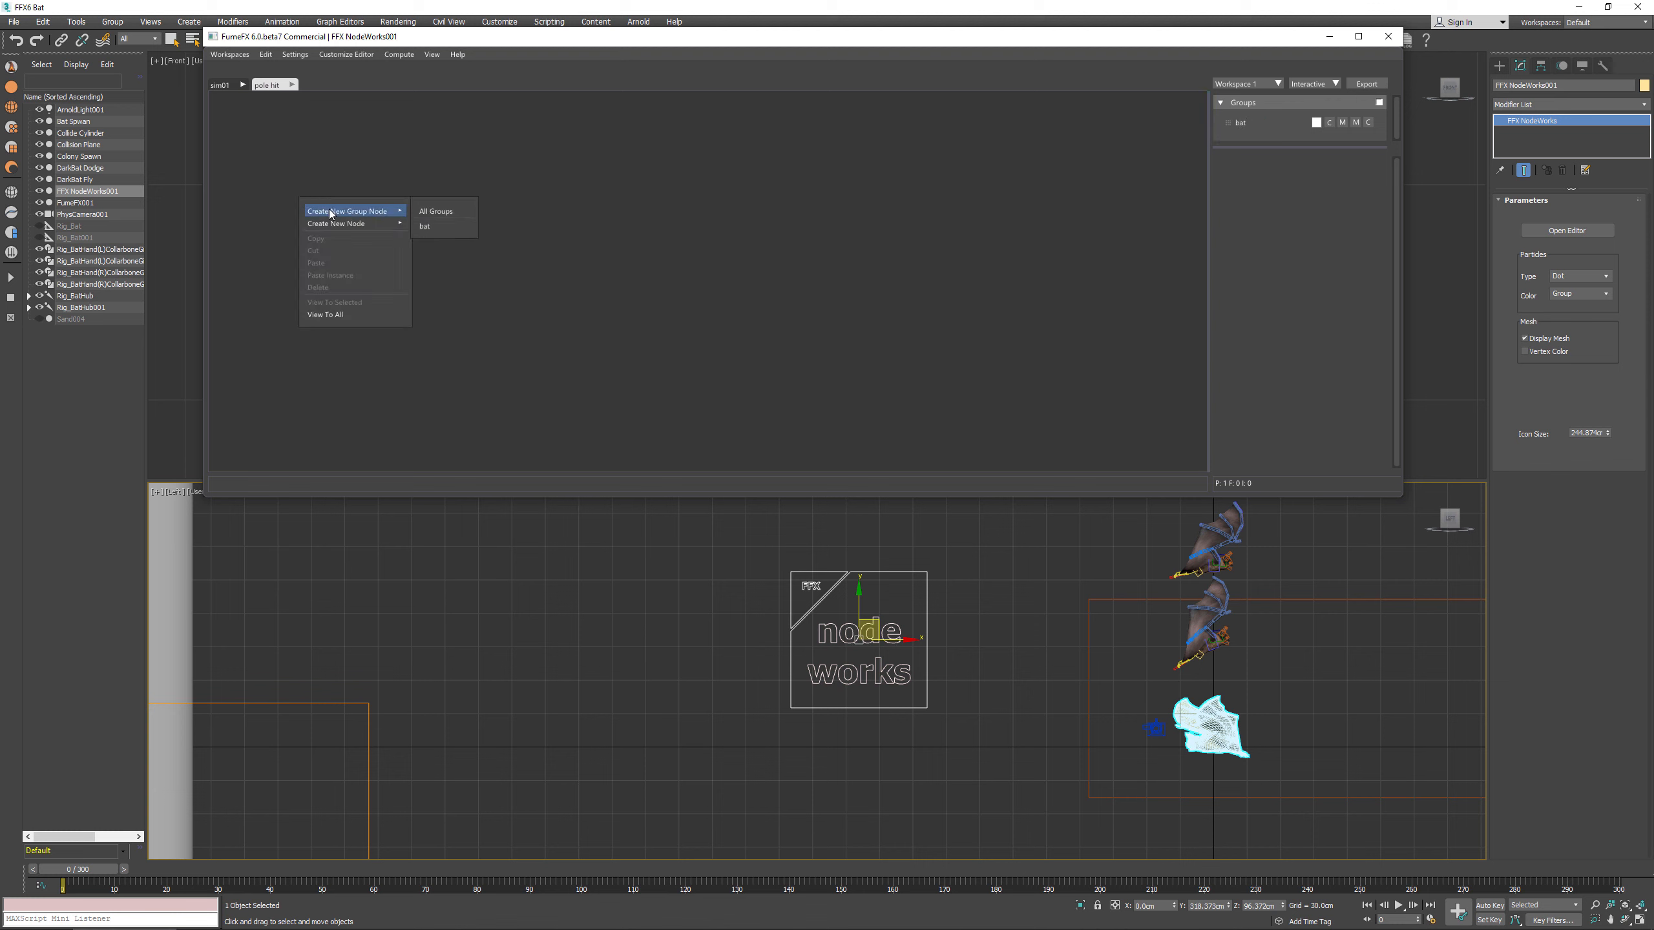
left_click(419, 232)
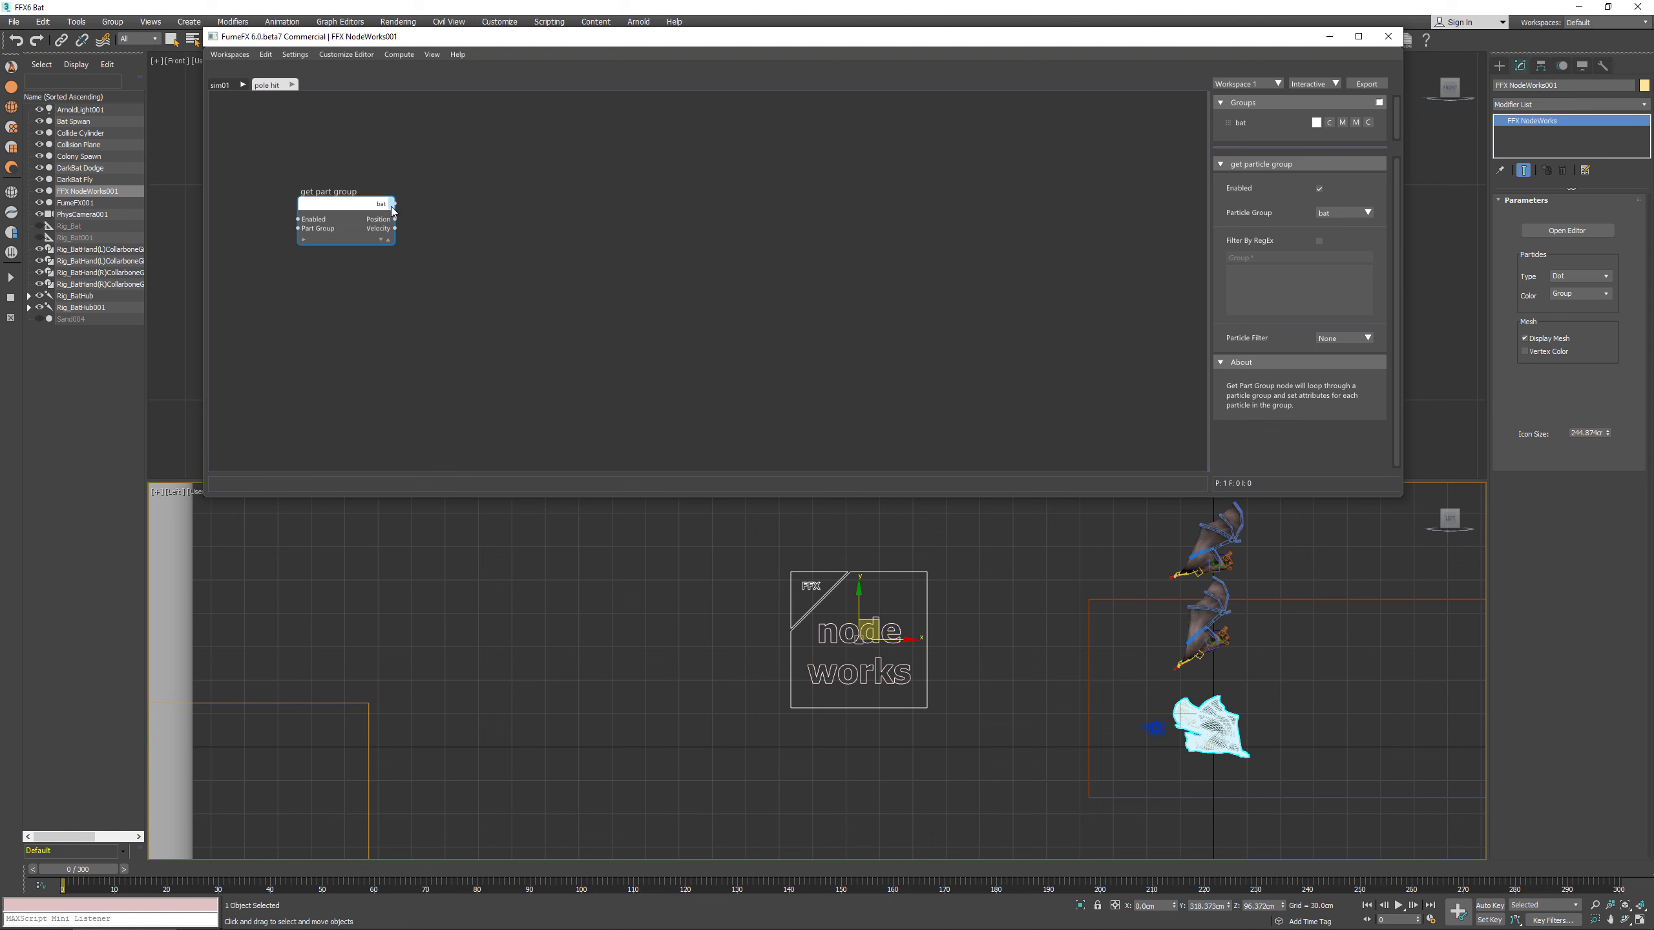
Step: Connect a new Object Test node to the output of the bat Get Part Group node
left_click_drag(395, 204, 463, 216)
right_click(509, 223)
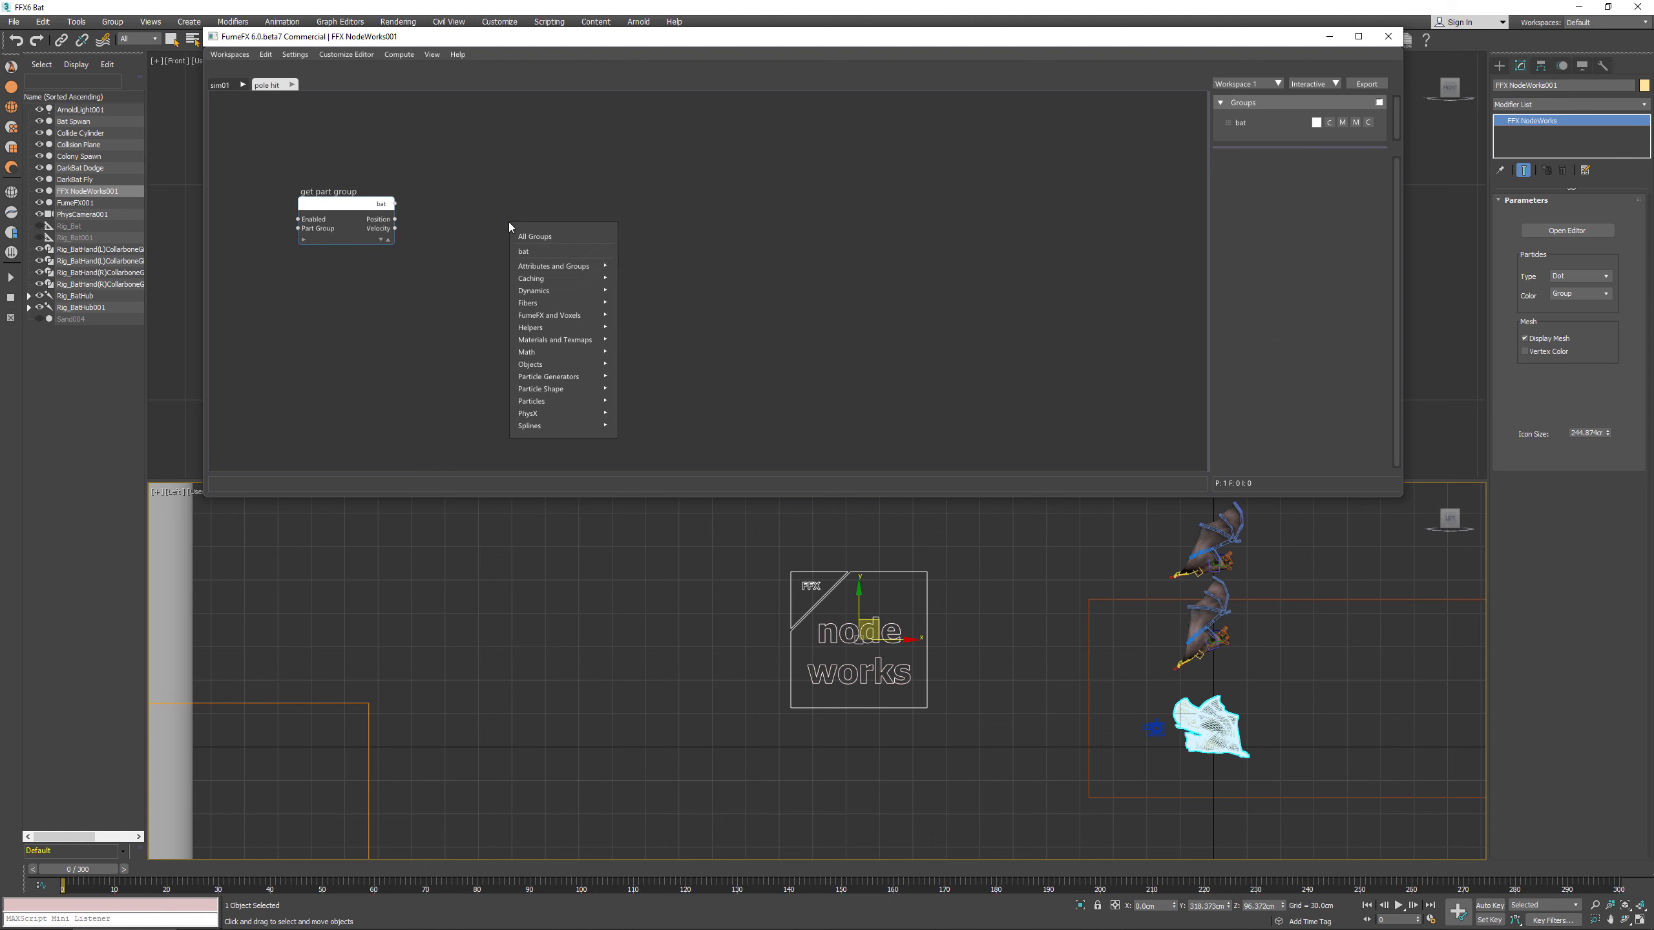
type("obje")
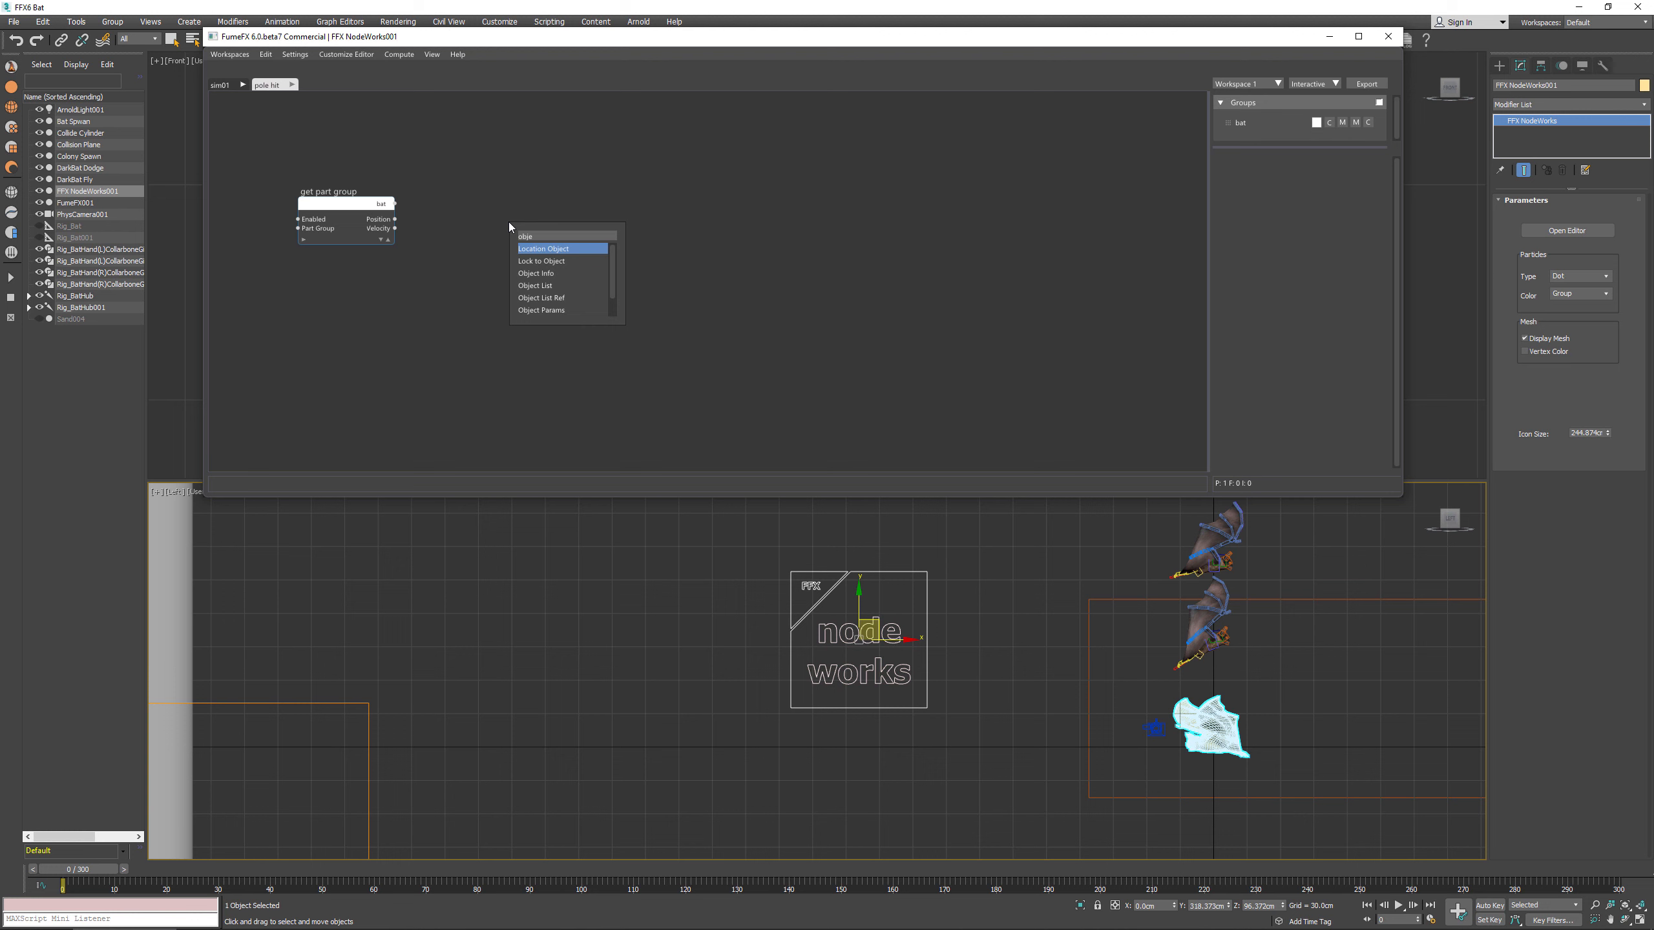
type("c")
key("Down")
key("Down")
key("Down")
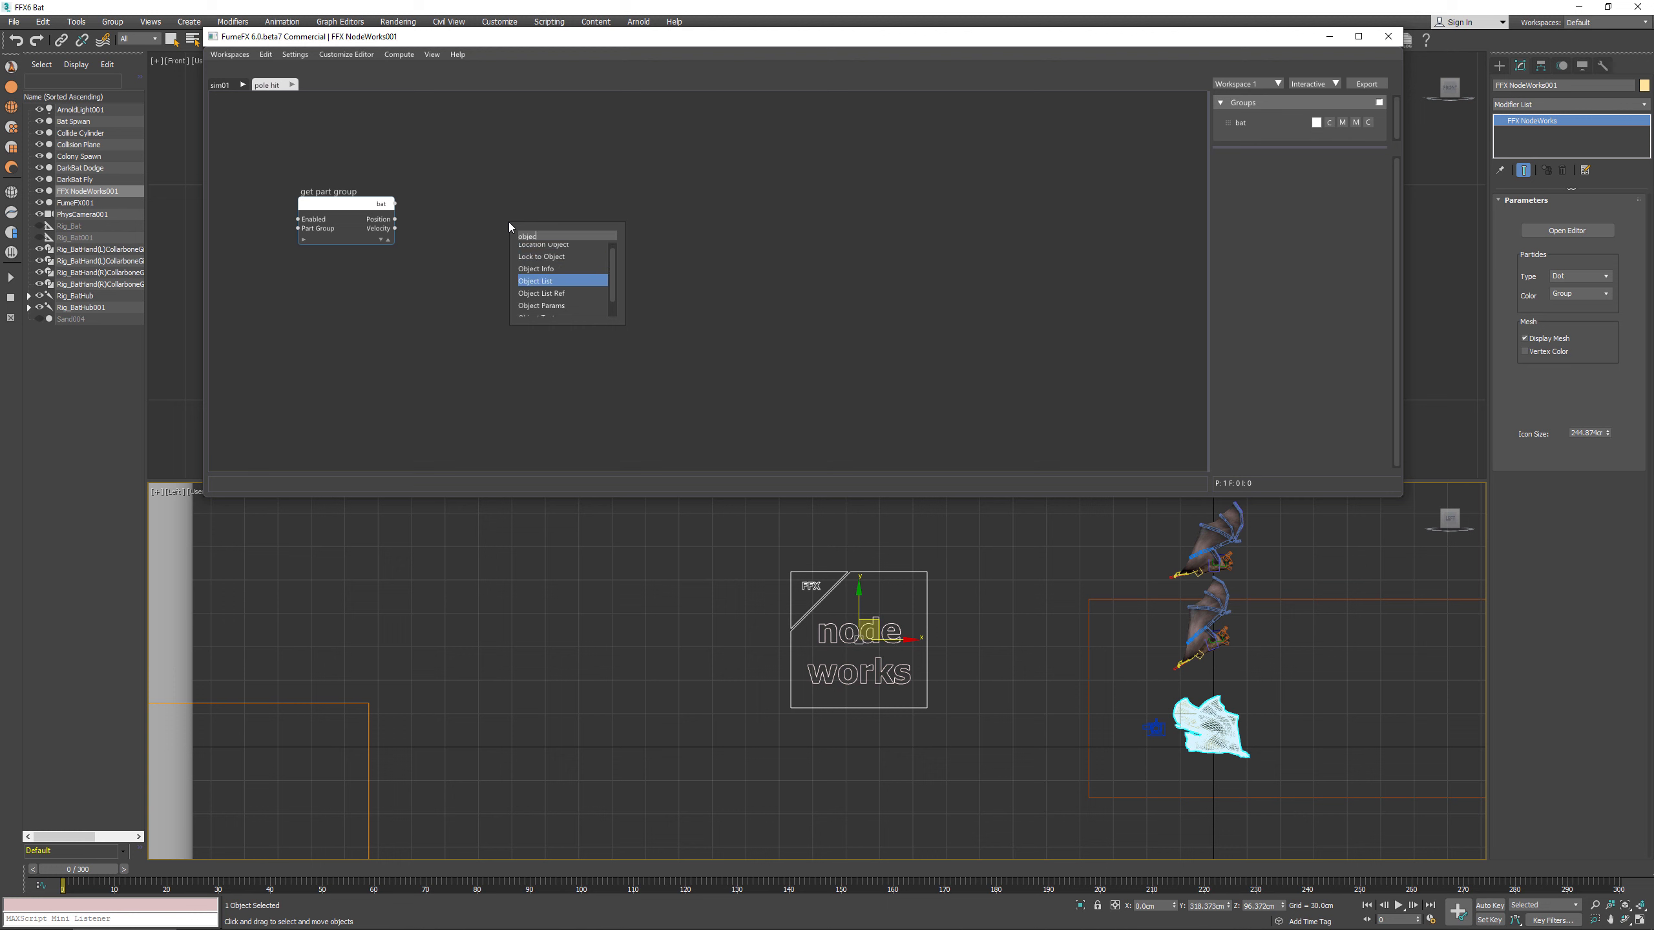
key("Down")
key("Down")
key("Down")
key("Return")
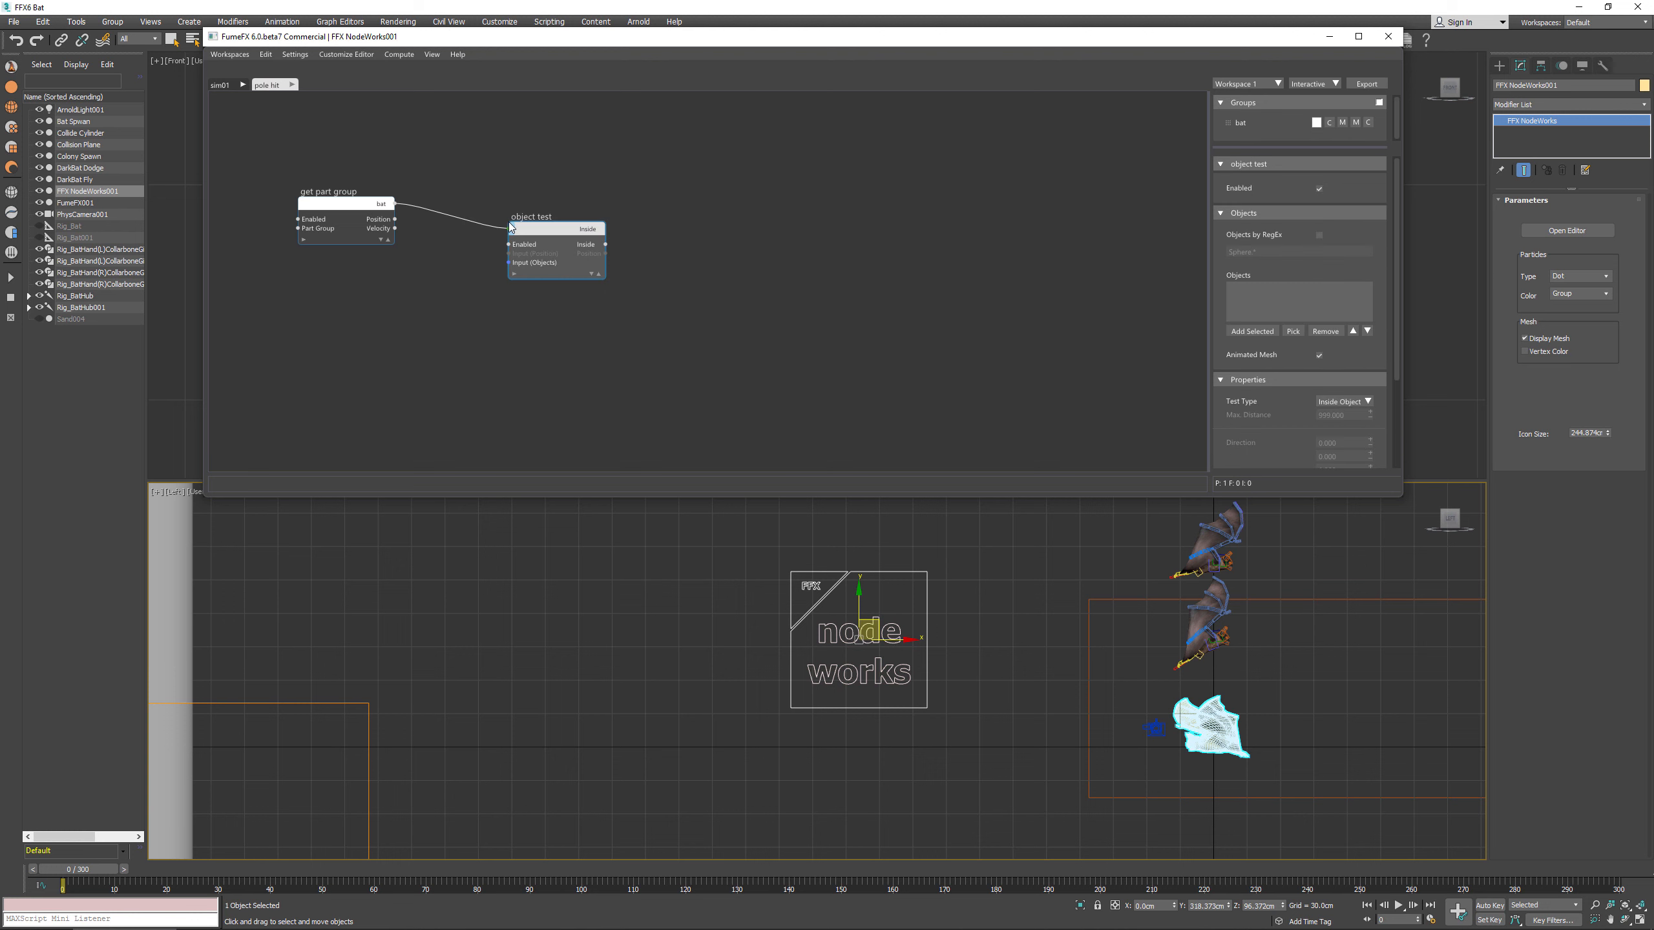
Step: Add Collide Cylinder to the Object Test node's objects and set its Test Type to Surface Distance
left_click(1293, 331)
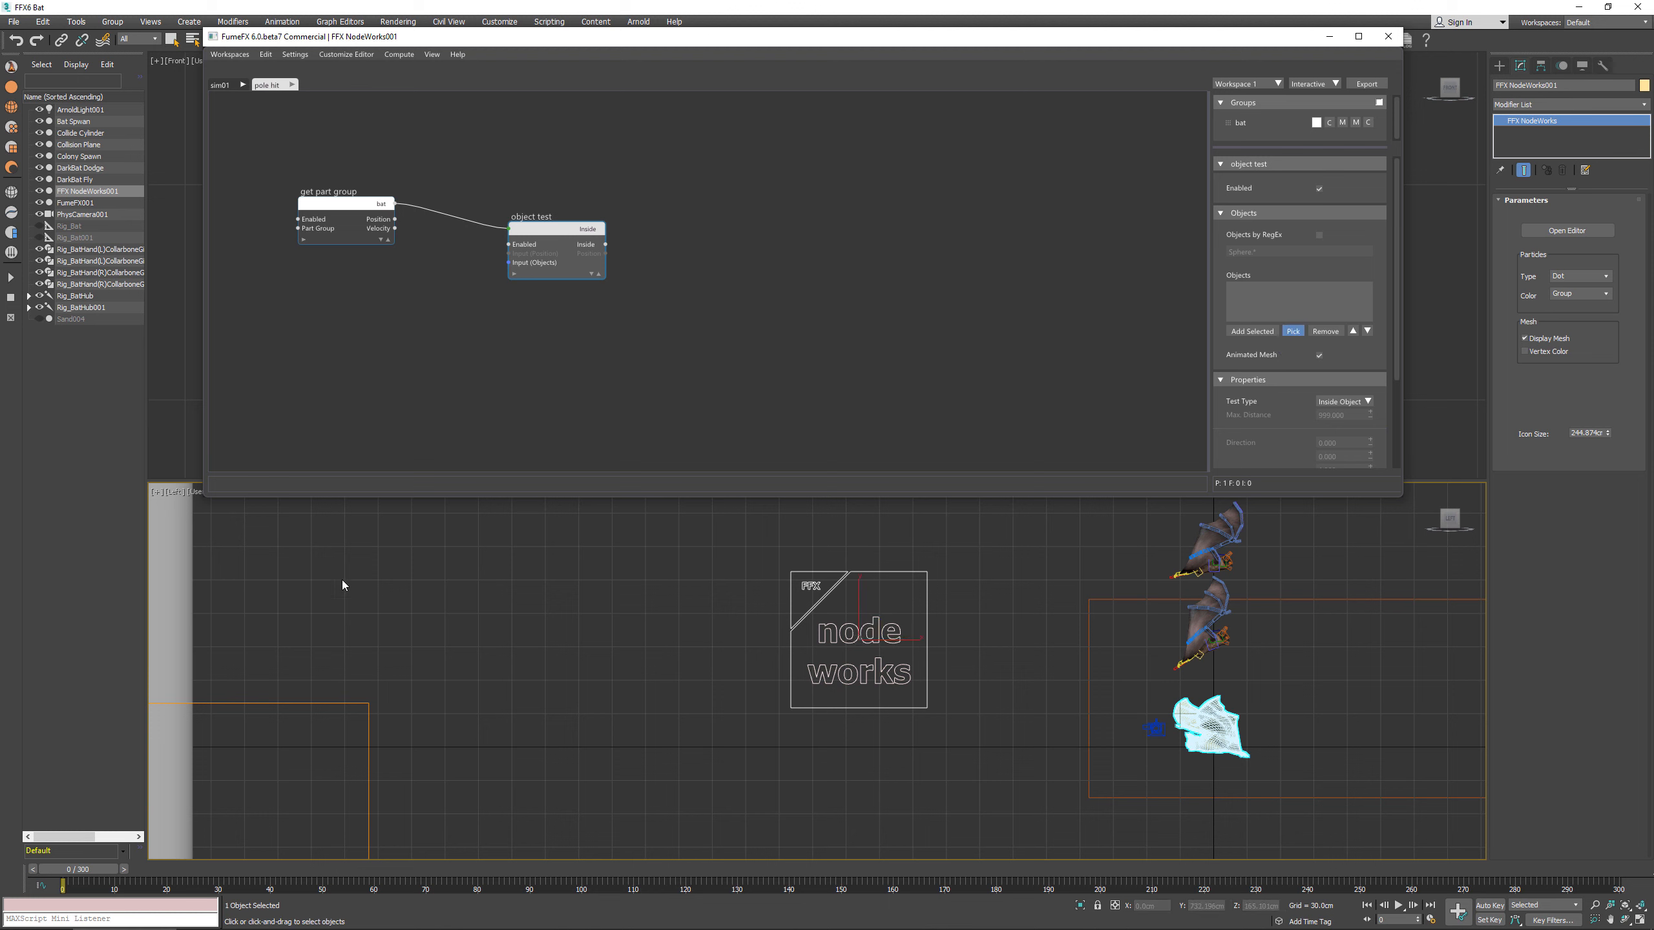
left_click(189, 609)
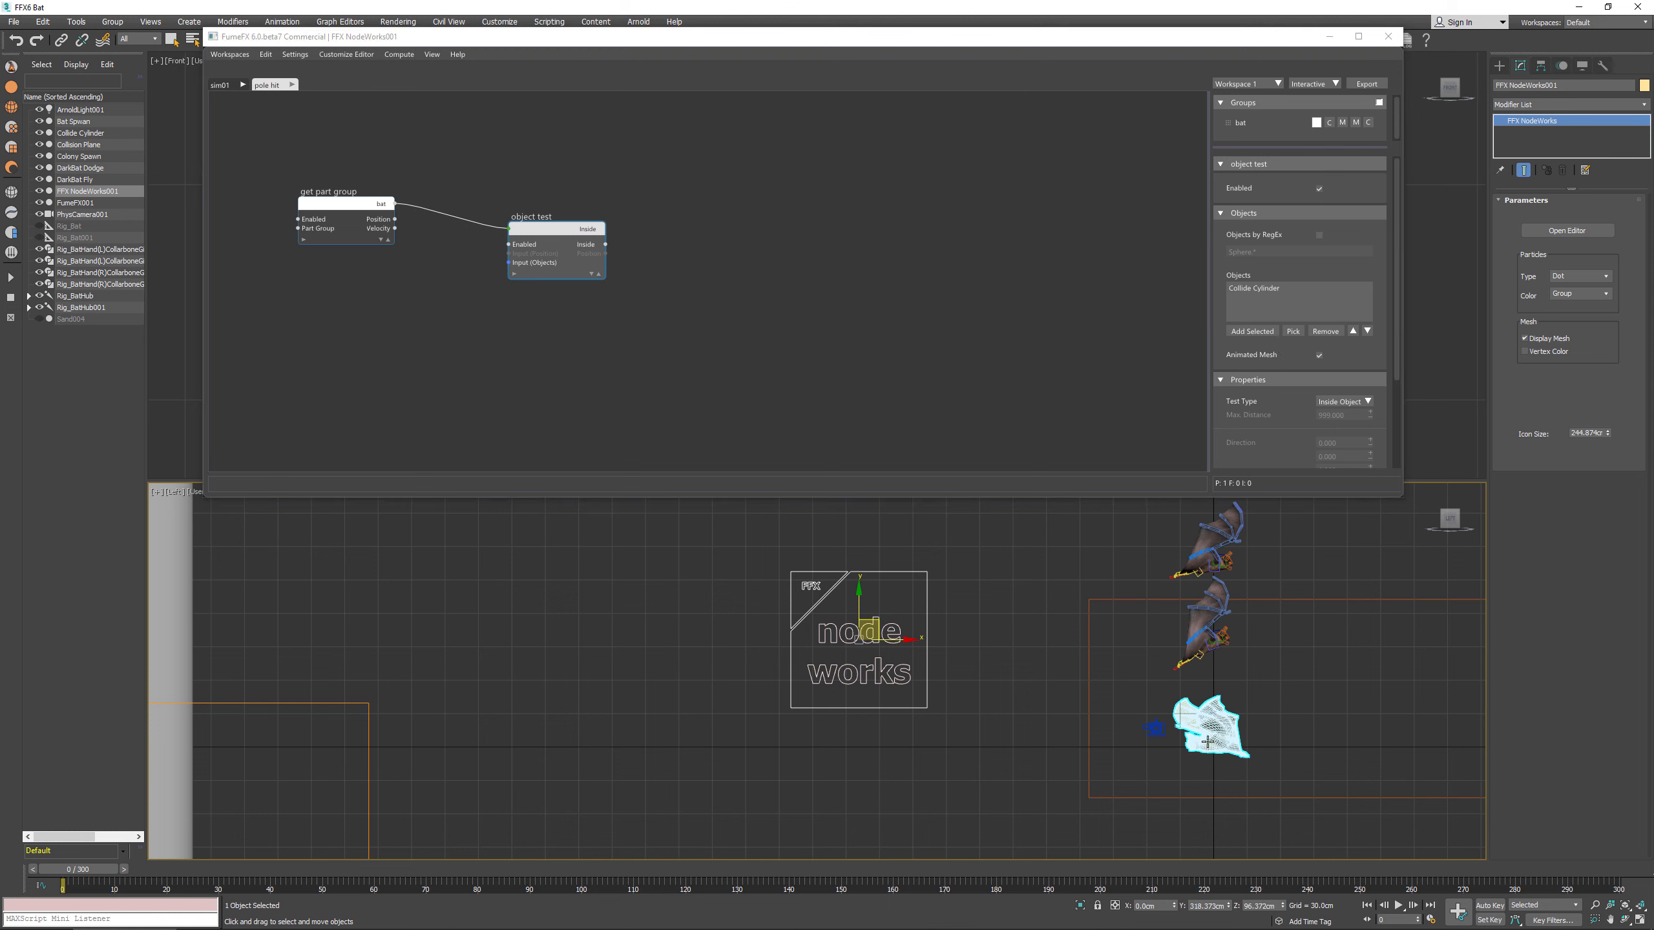
left_click(556, 232)
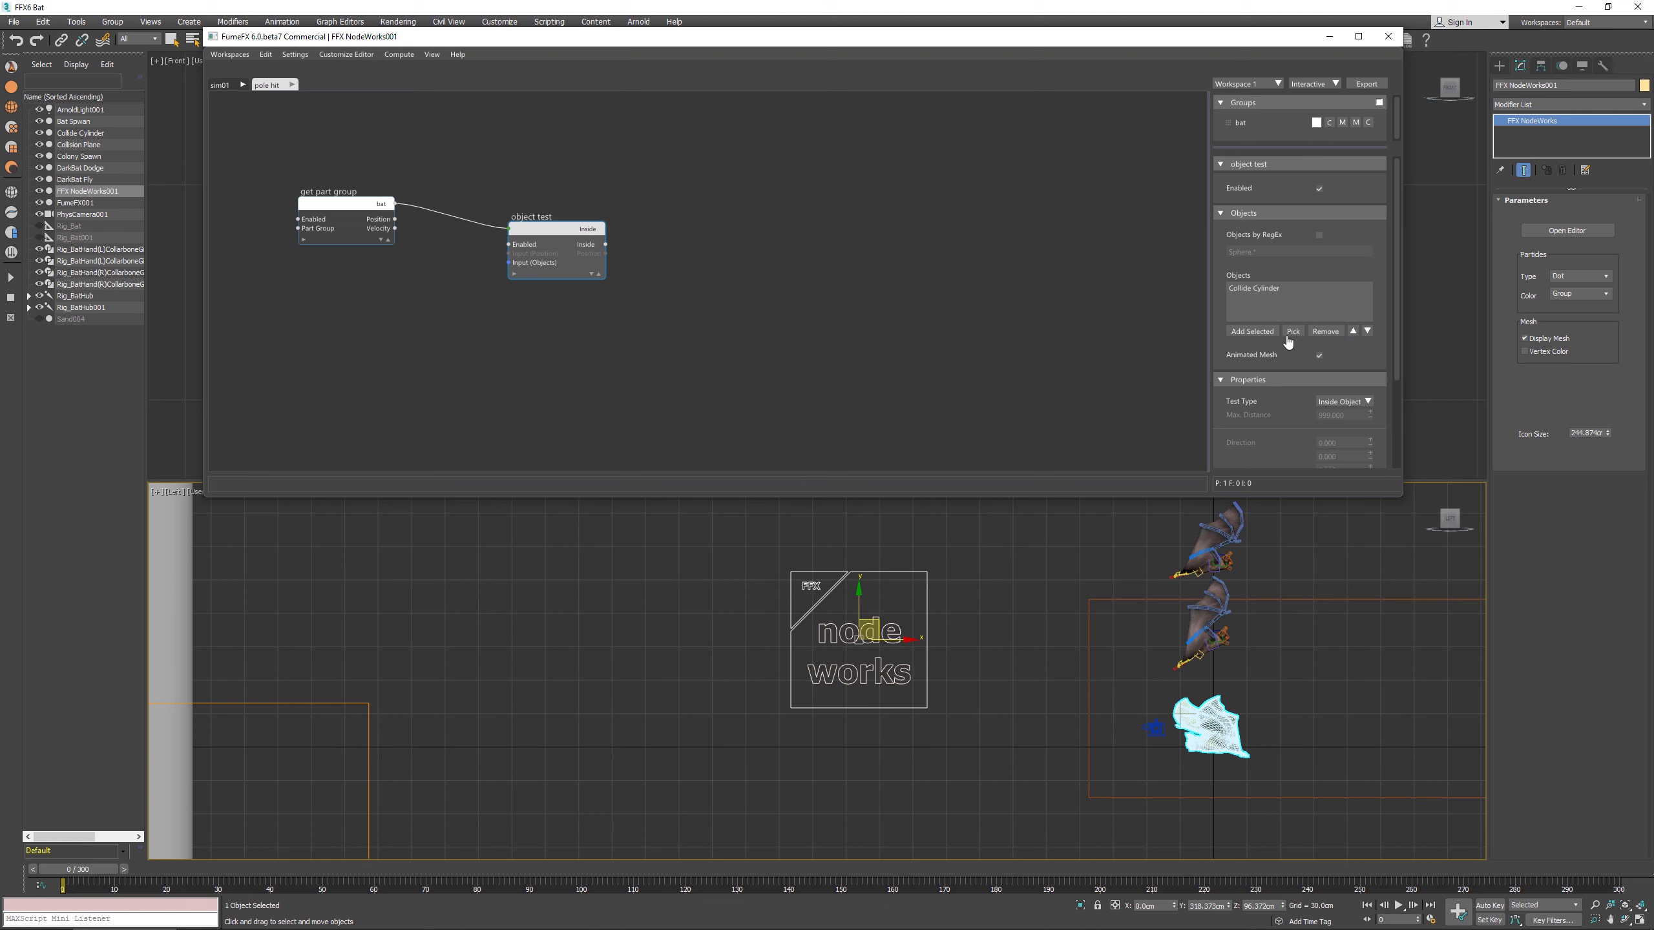
scroll(1295, 341, "down", 1)
left_click(1360, 375)
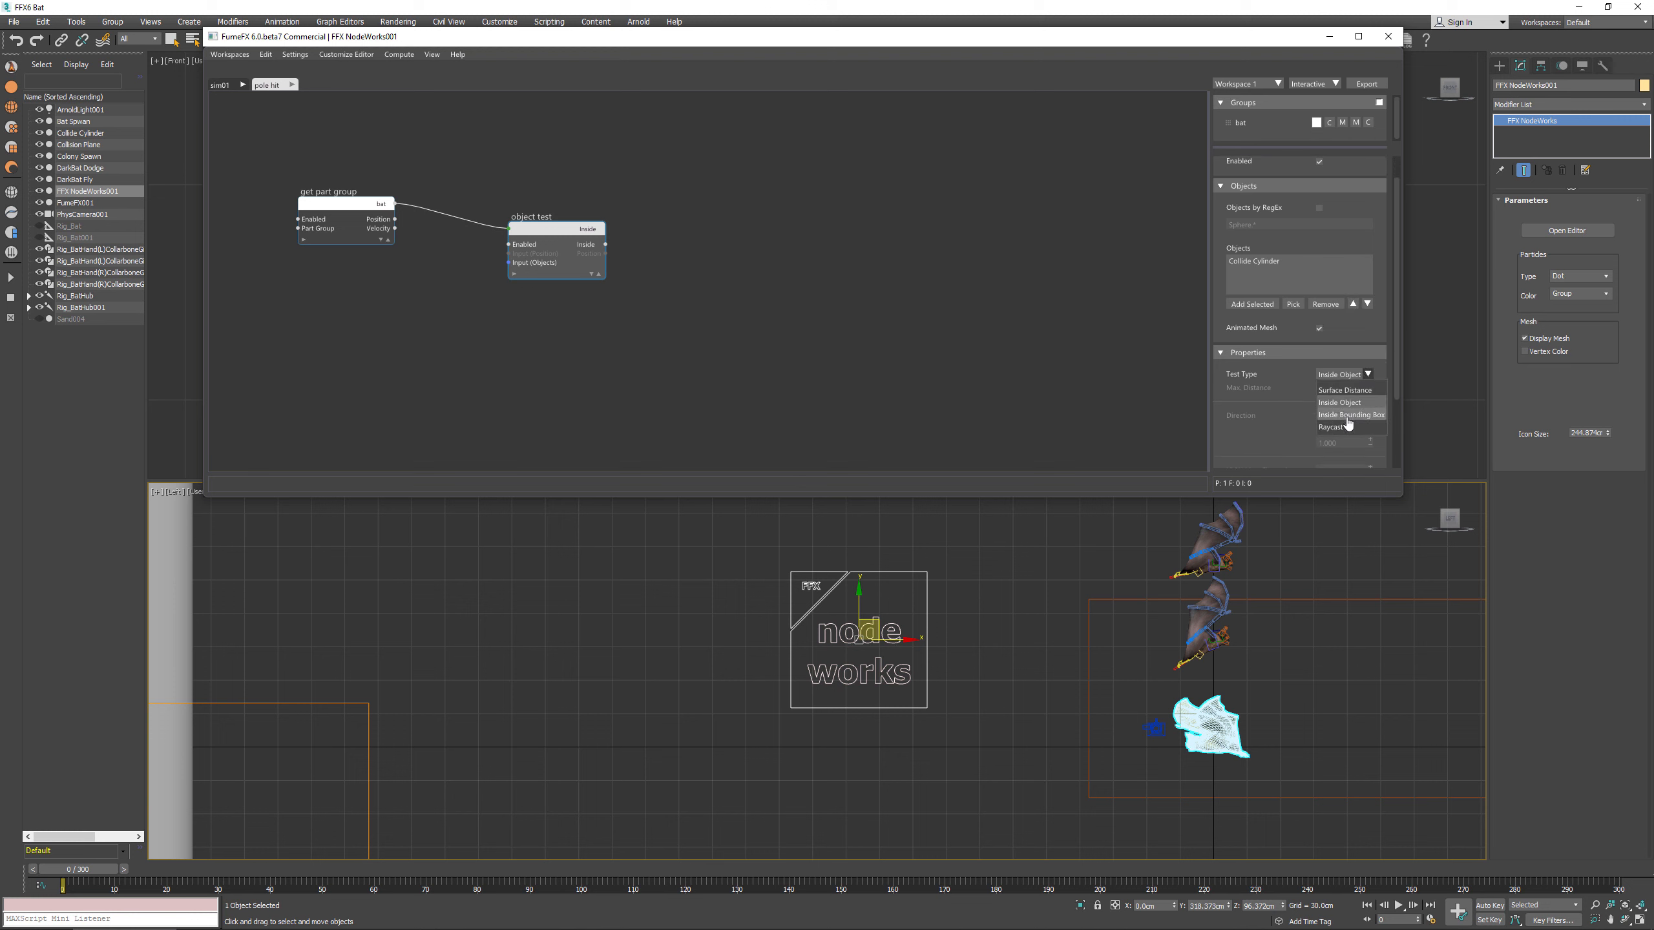
left_click(1344, 390)
scroll(1286, 423, "down", 1)
scroll(1283, 411, "down", 2)
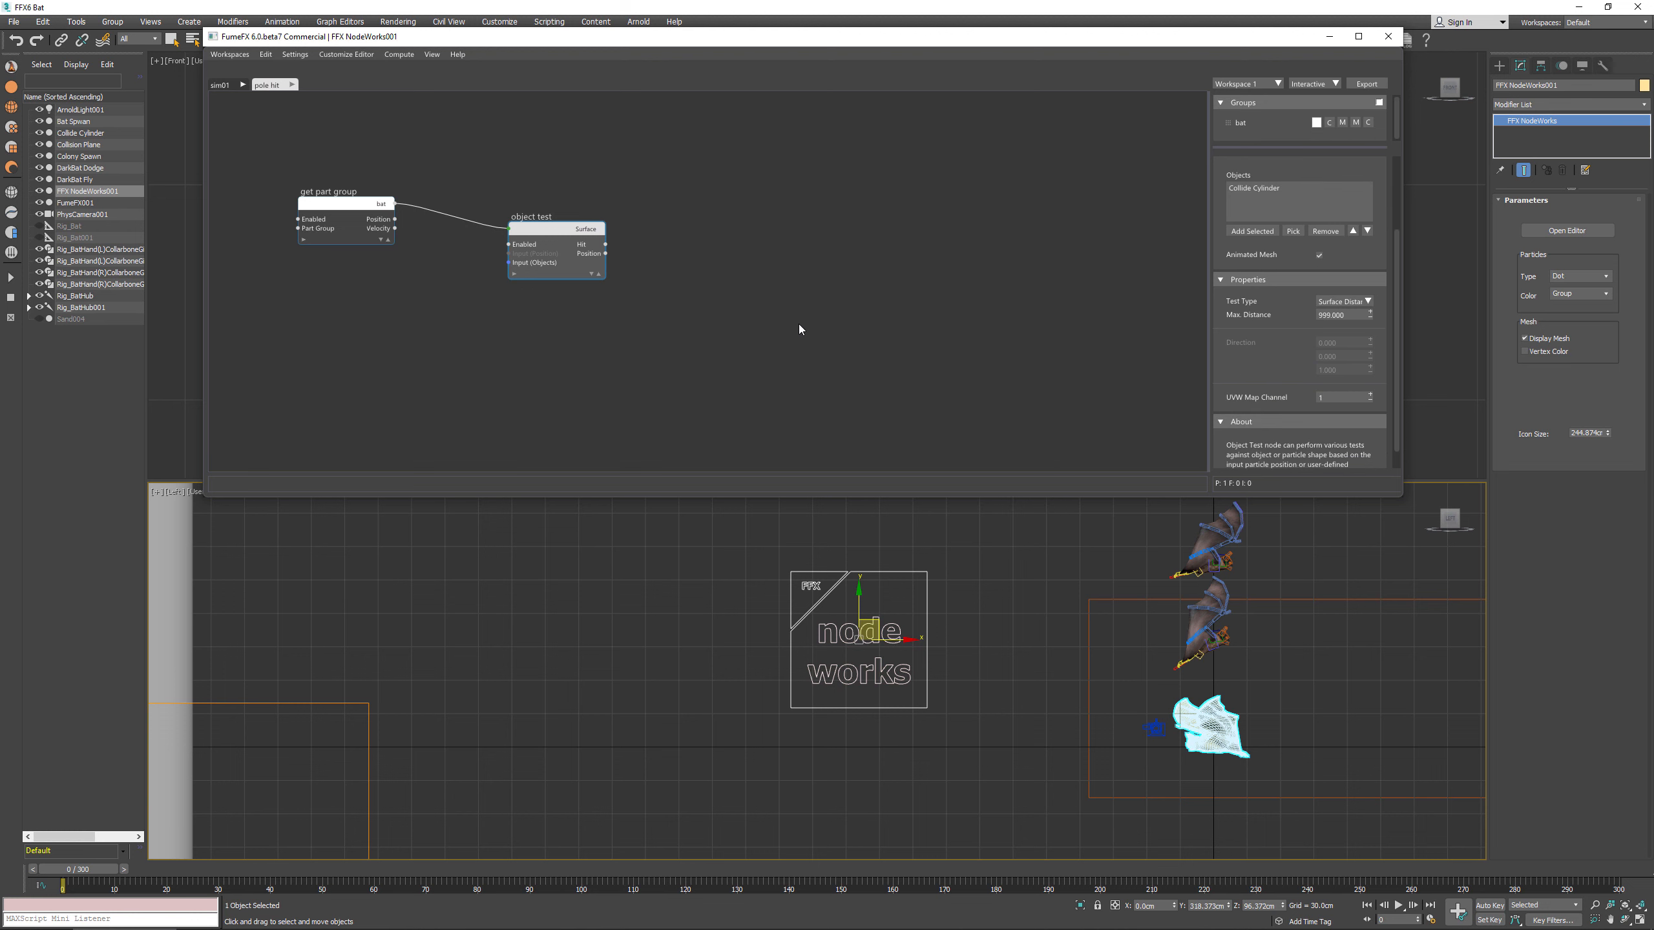
Step: Scrub through the frames to examine how the flying bat approaches the cylinder and where it should start dodging
left_click_drag(108, 870, 394, 873)
middle_click_drag(451, 661, 509, 662)
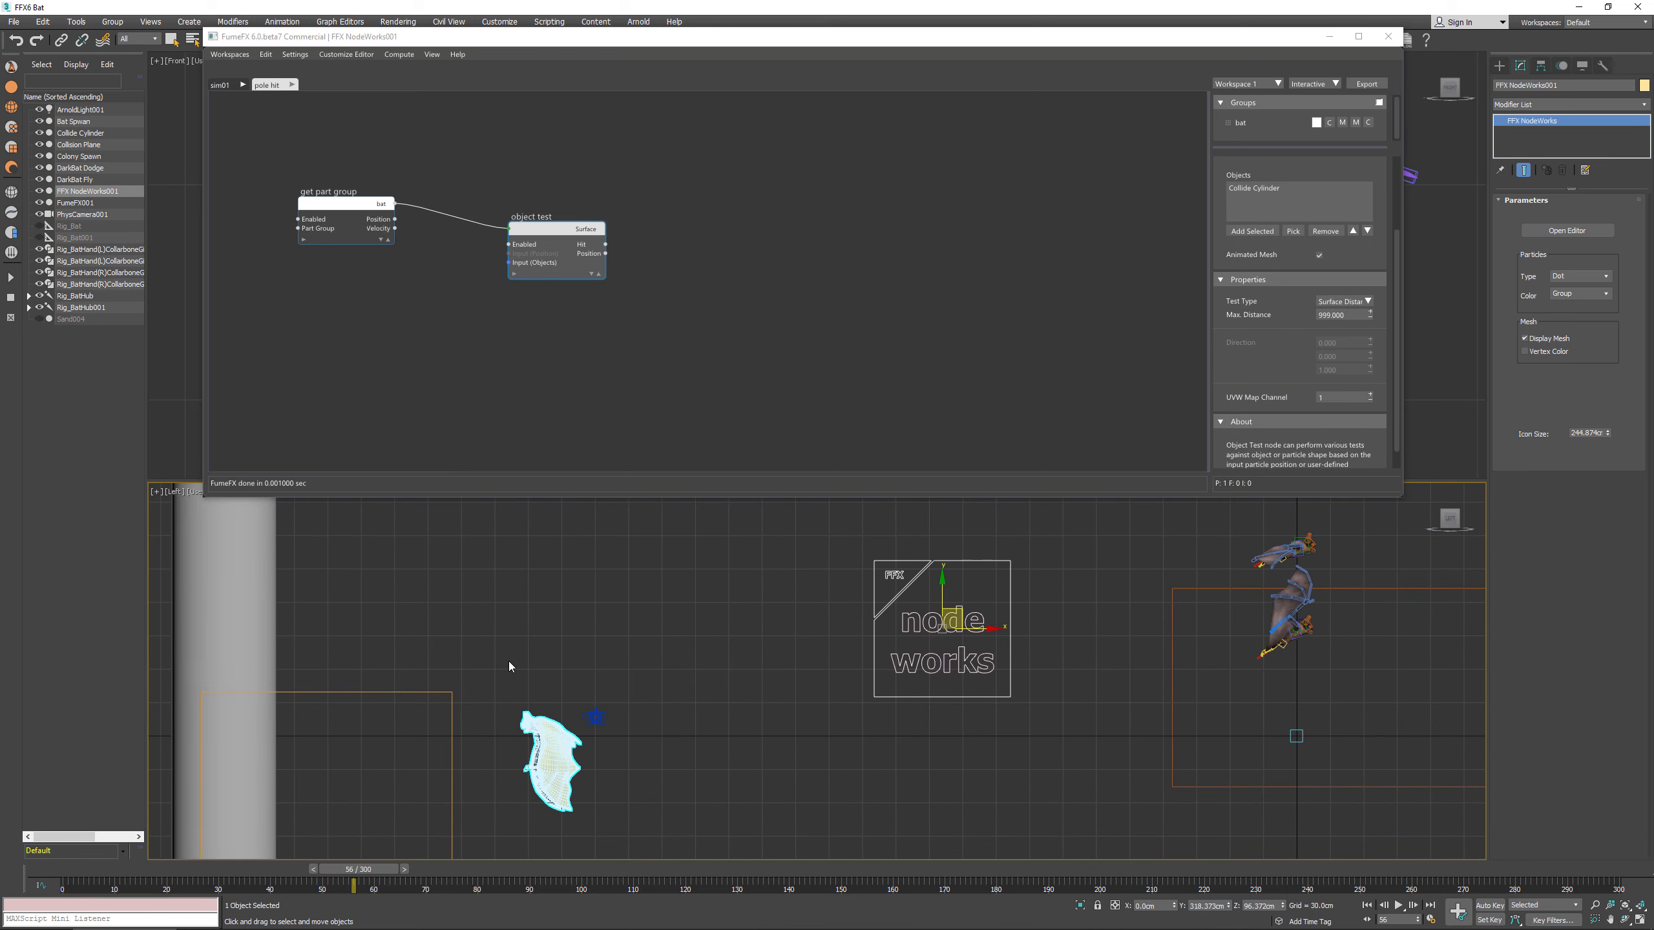
left_click(563, 693)
mouse_move(354, 870)
left_mouse_down()
mouse_move(308, 868)
mouse_move(365, 869)
left_mouse_up()
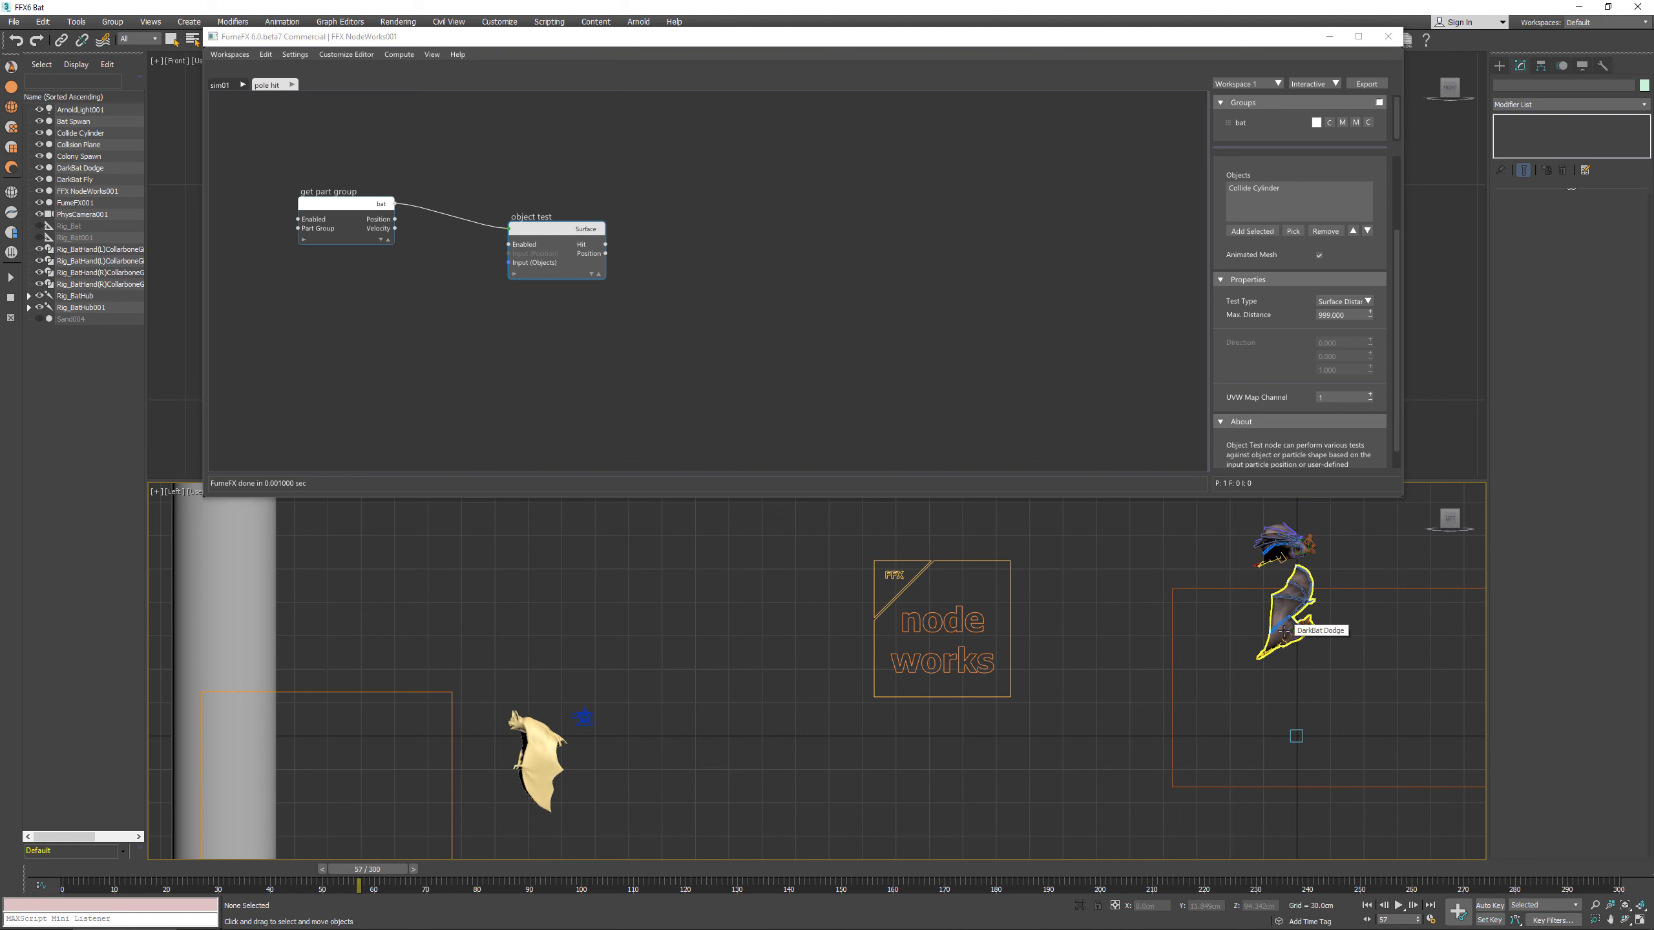
left_click_drag(371, 869, 444, 871)
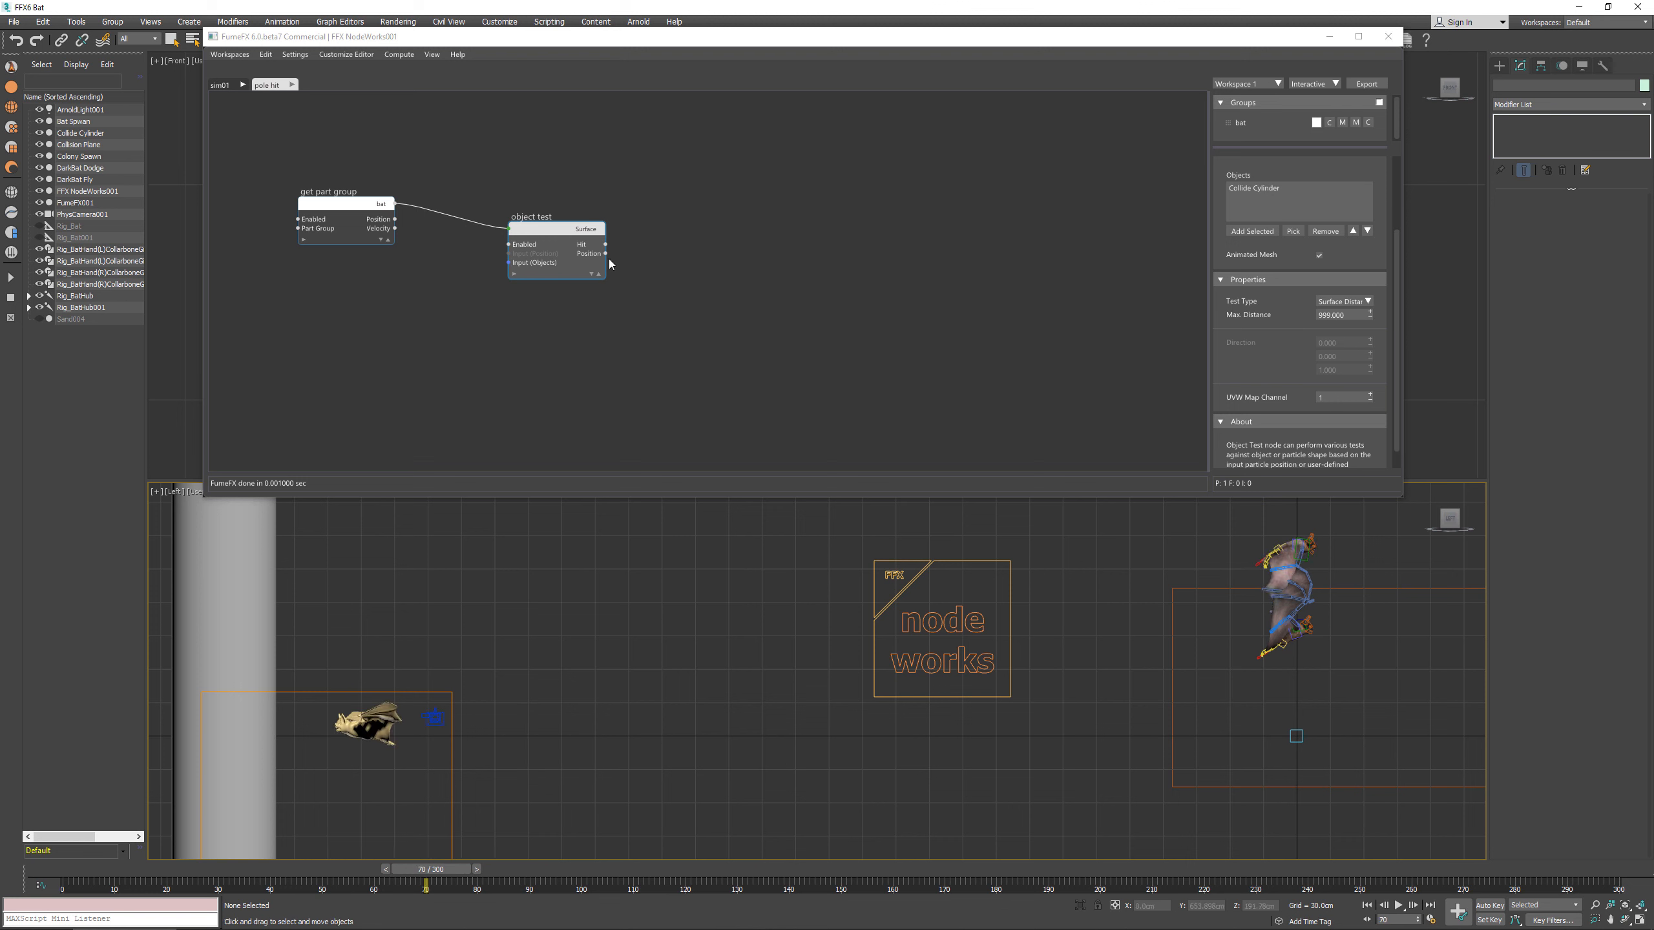
Step: Show all of the Object Test node's connectors and link its Dist output to a new Compare node
left_click(591, 275)
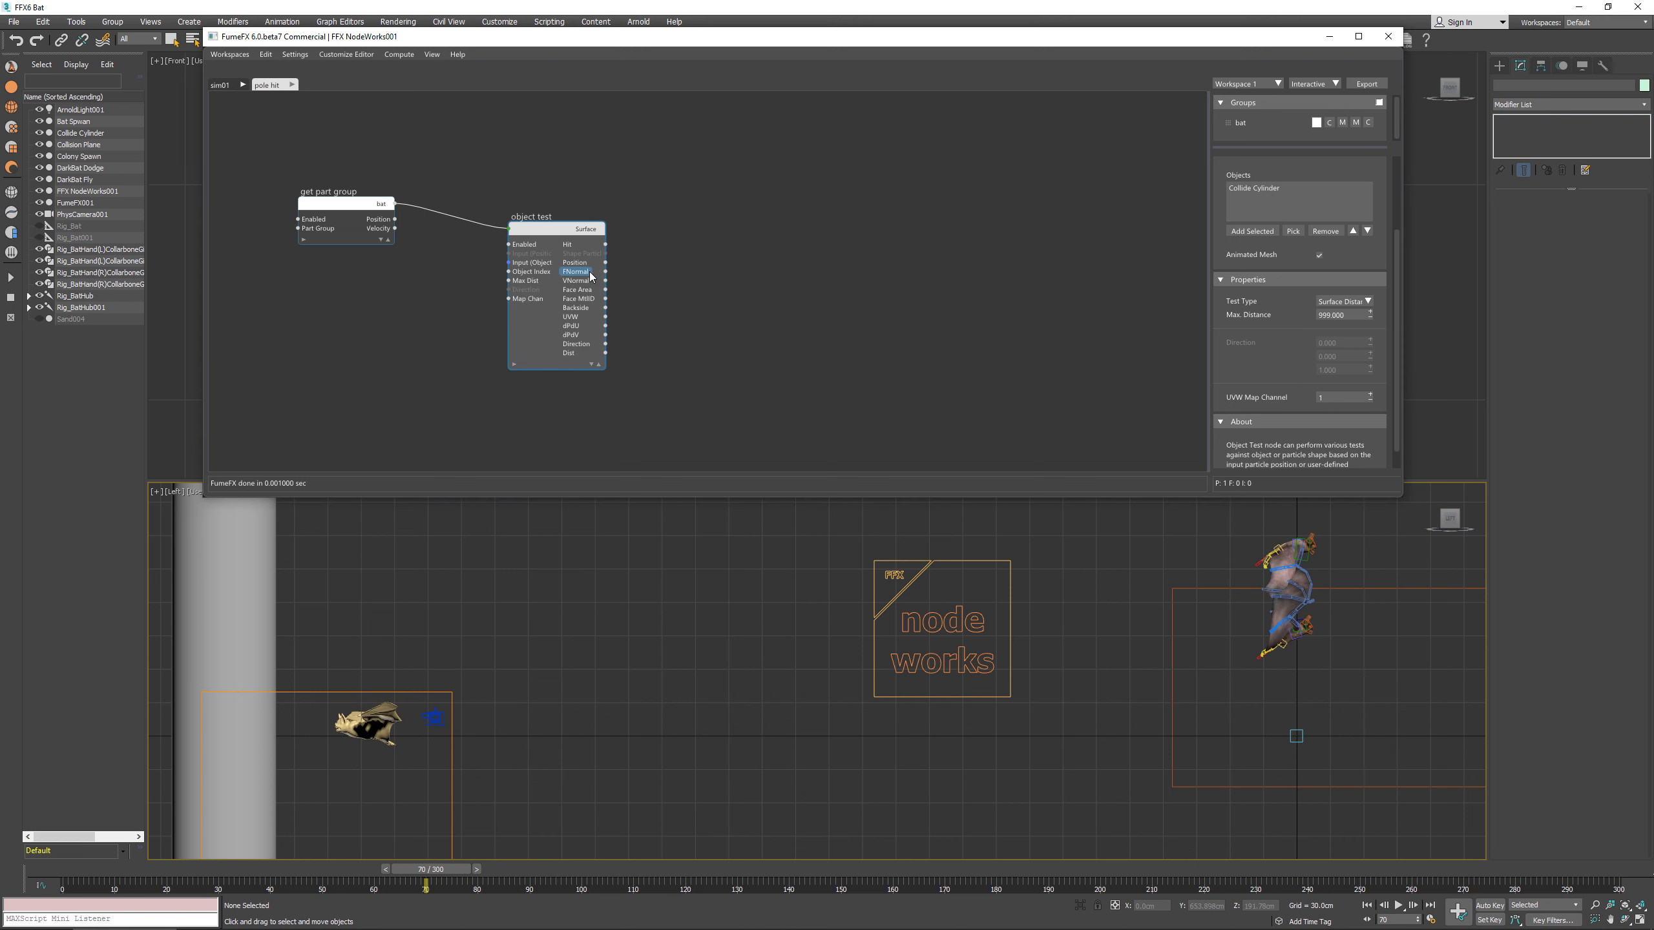
left_click_drag(572, 353, 704, 272)
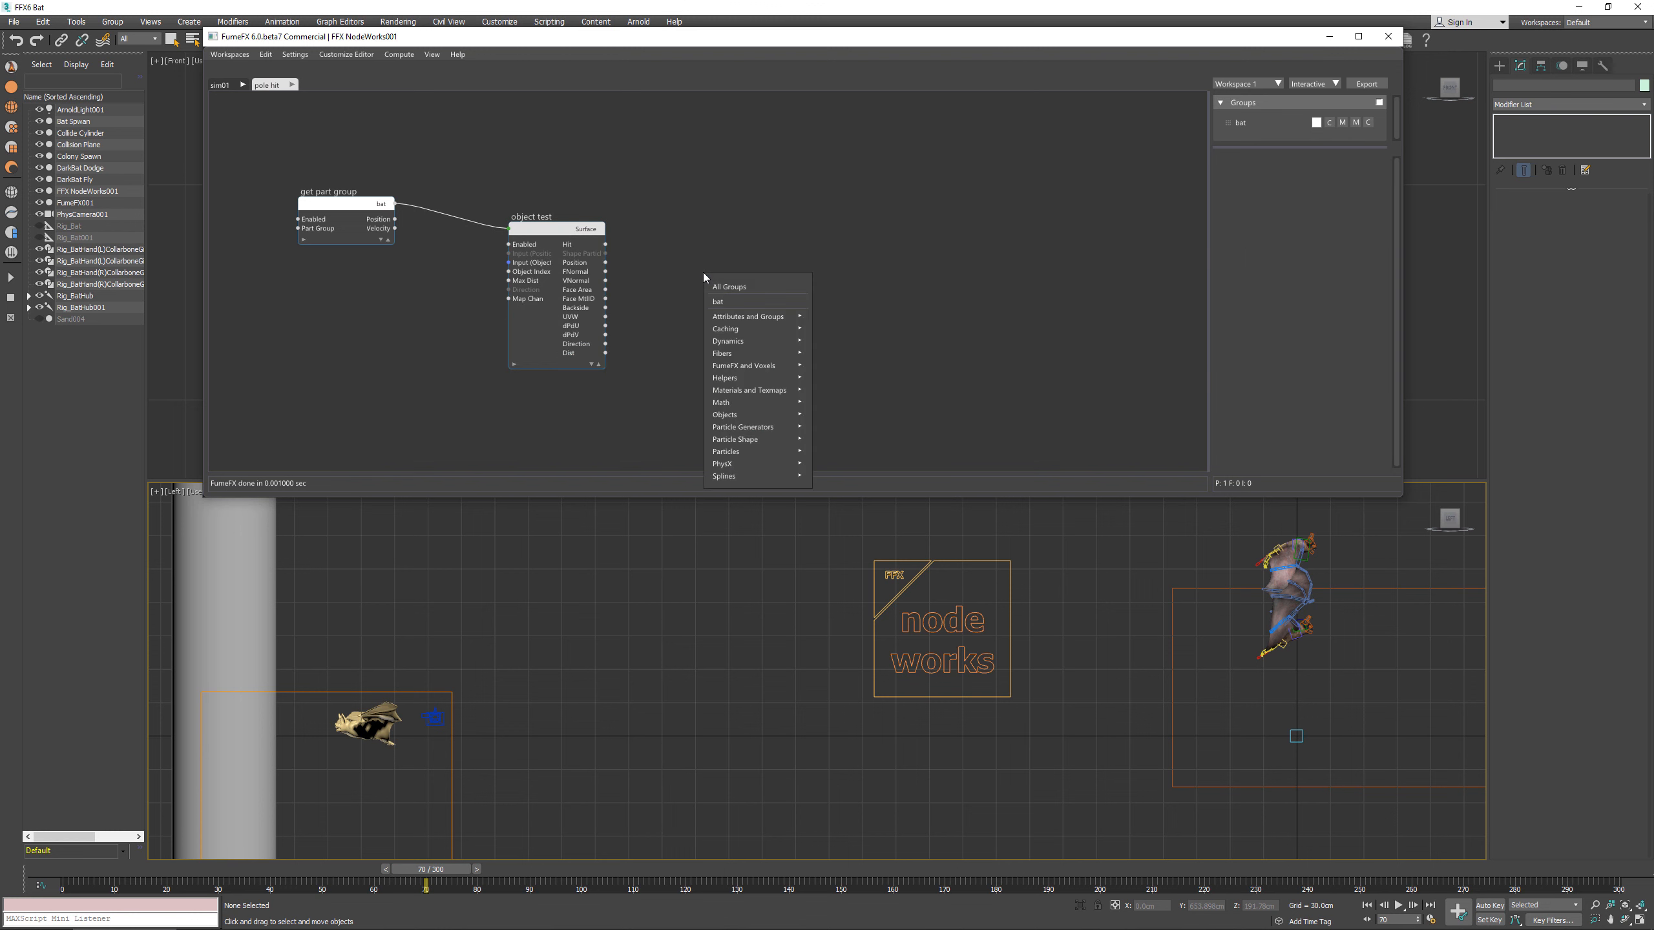
type("compare")
key("Return")
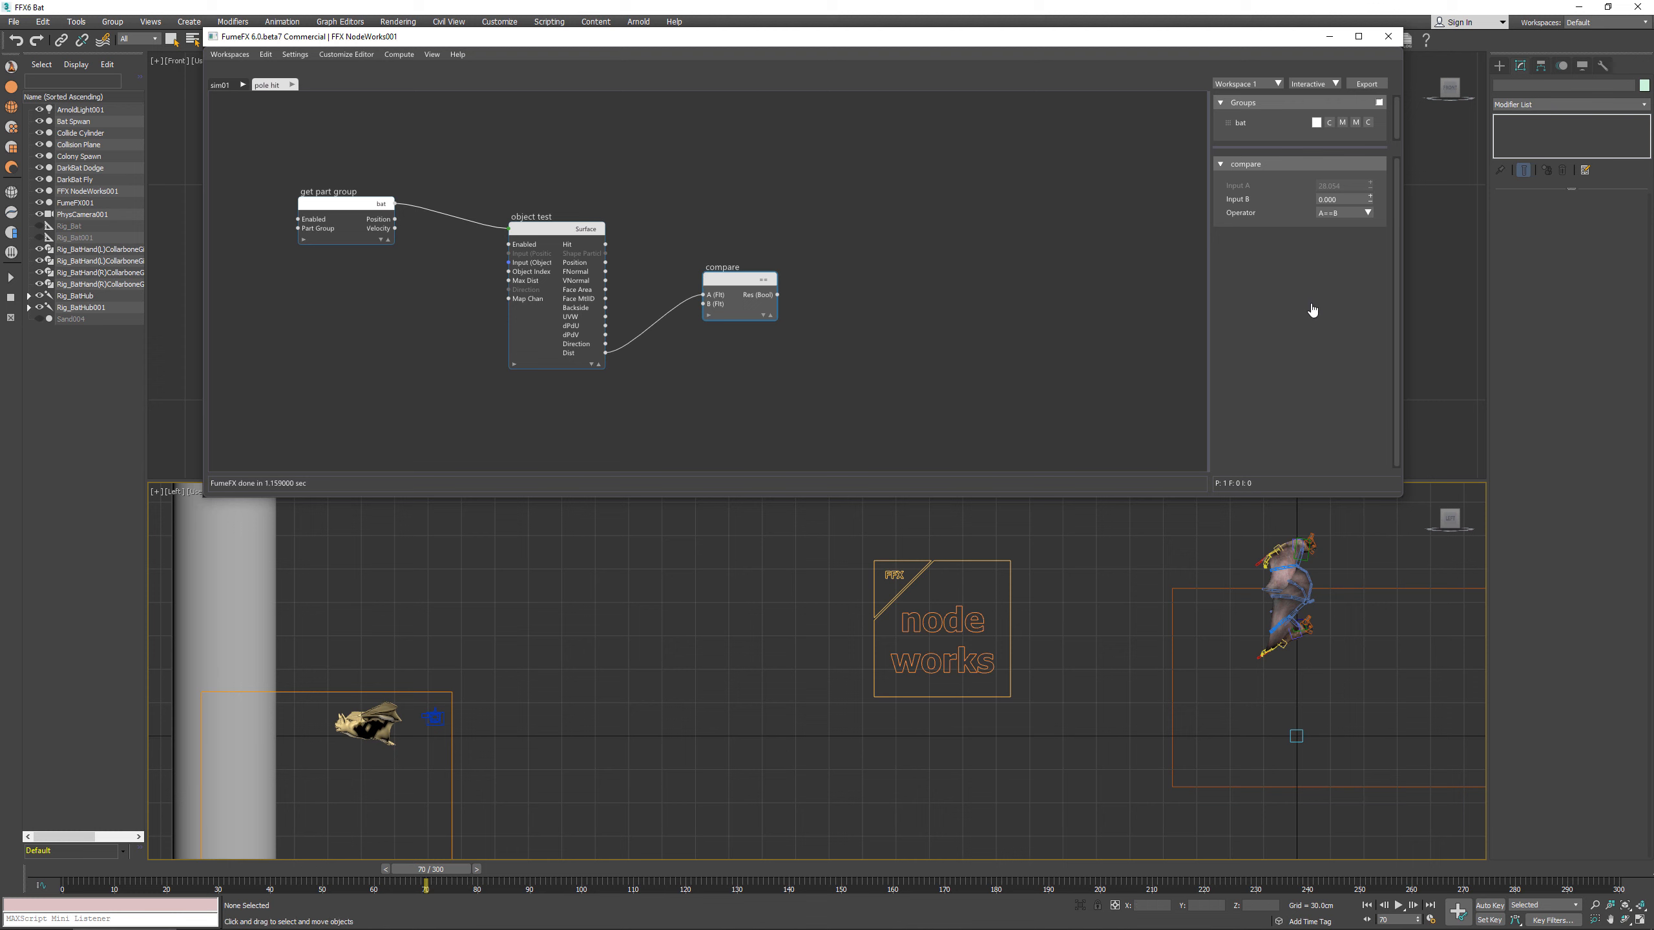
Step: Set the Compare node's Input B to 66 and its Operator to A<B, and move to the bat's approach to the cylinder
left_click(1367, 200)
type("66")
left_click(1368, 214)
left_click(1328, 278)
left_click_drag(300, 869, 385, 869)
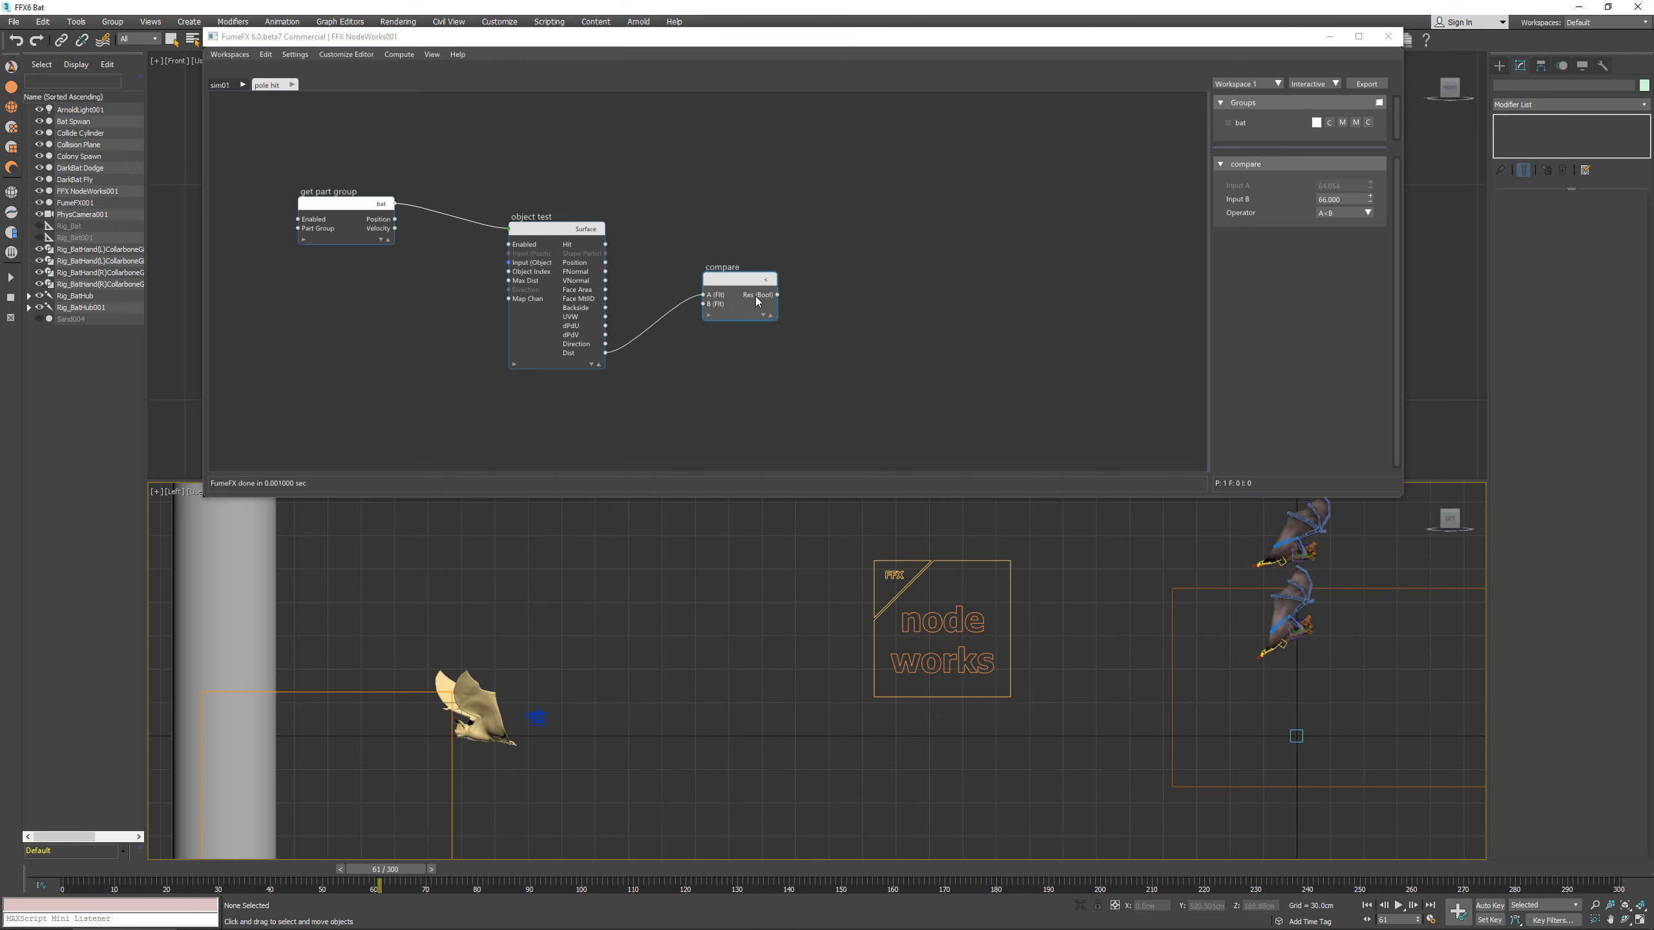
Step: Collapse the Object Test node to its used connectors and line up the Object Test and Compare nodes
left_click(598, 365)
left_click_drag(550, 229, 531, 199)
left_click_drag(740, 282, 780, 240)
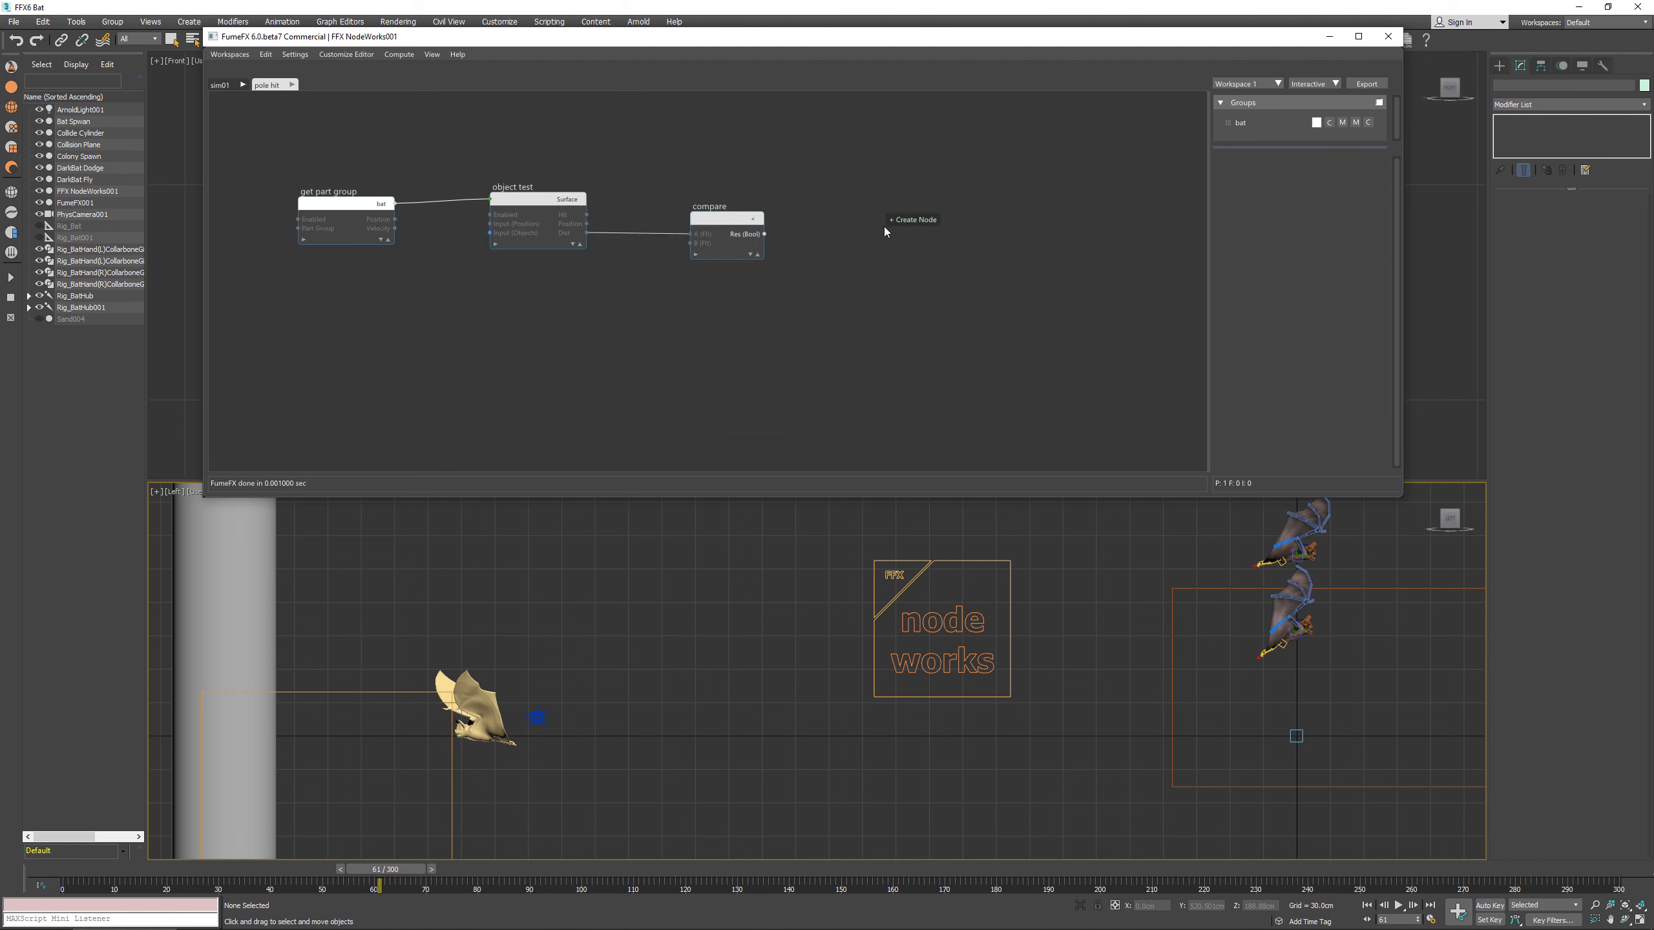
Step: Connect the Compare node's Res output to a new Shape Animation node
left_click(883, 227)
type("shap")
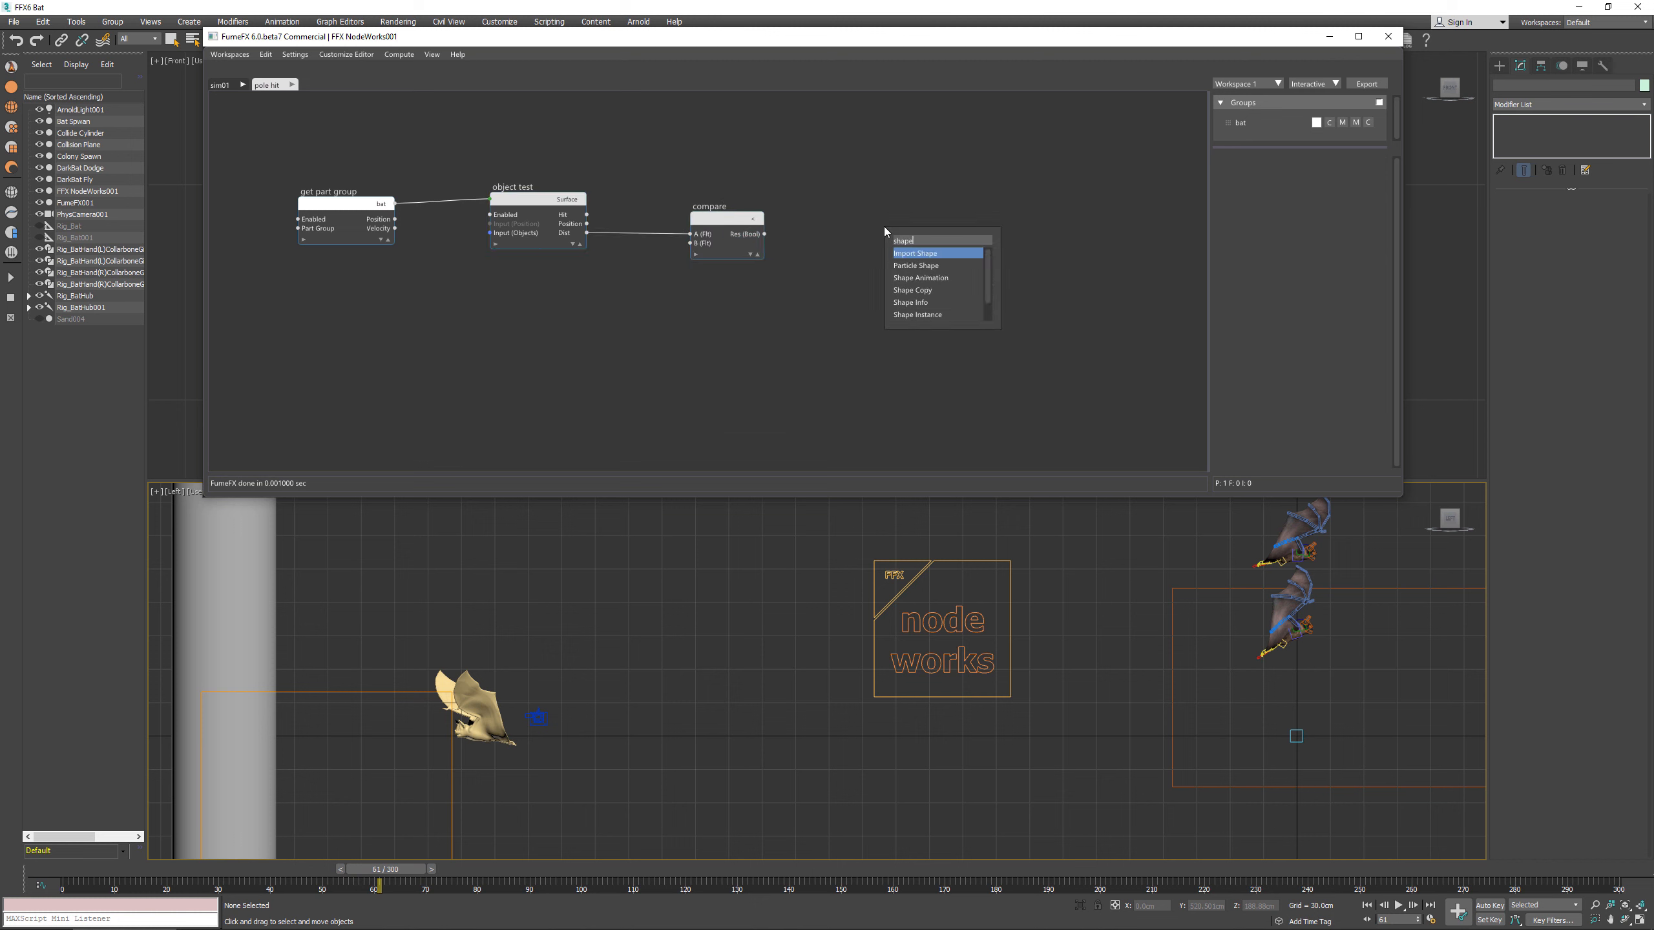
type("e")
key("Down")
key("Down")
key("Return")
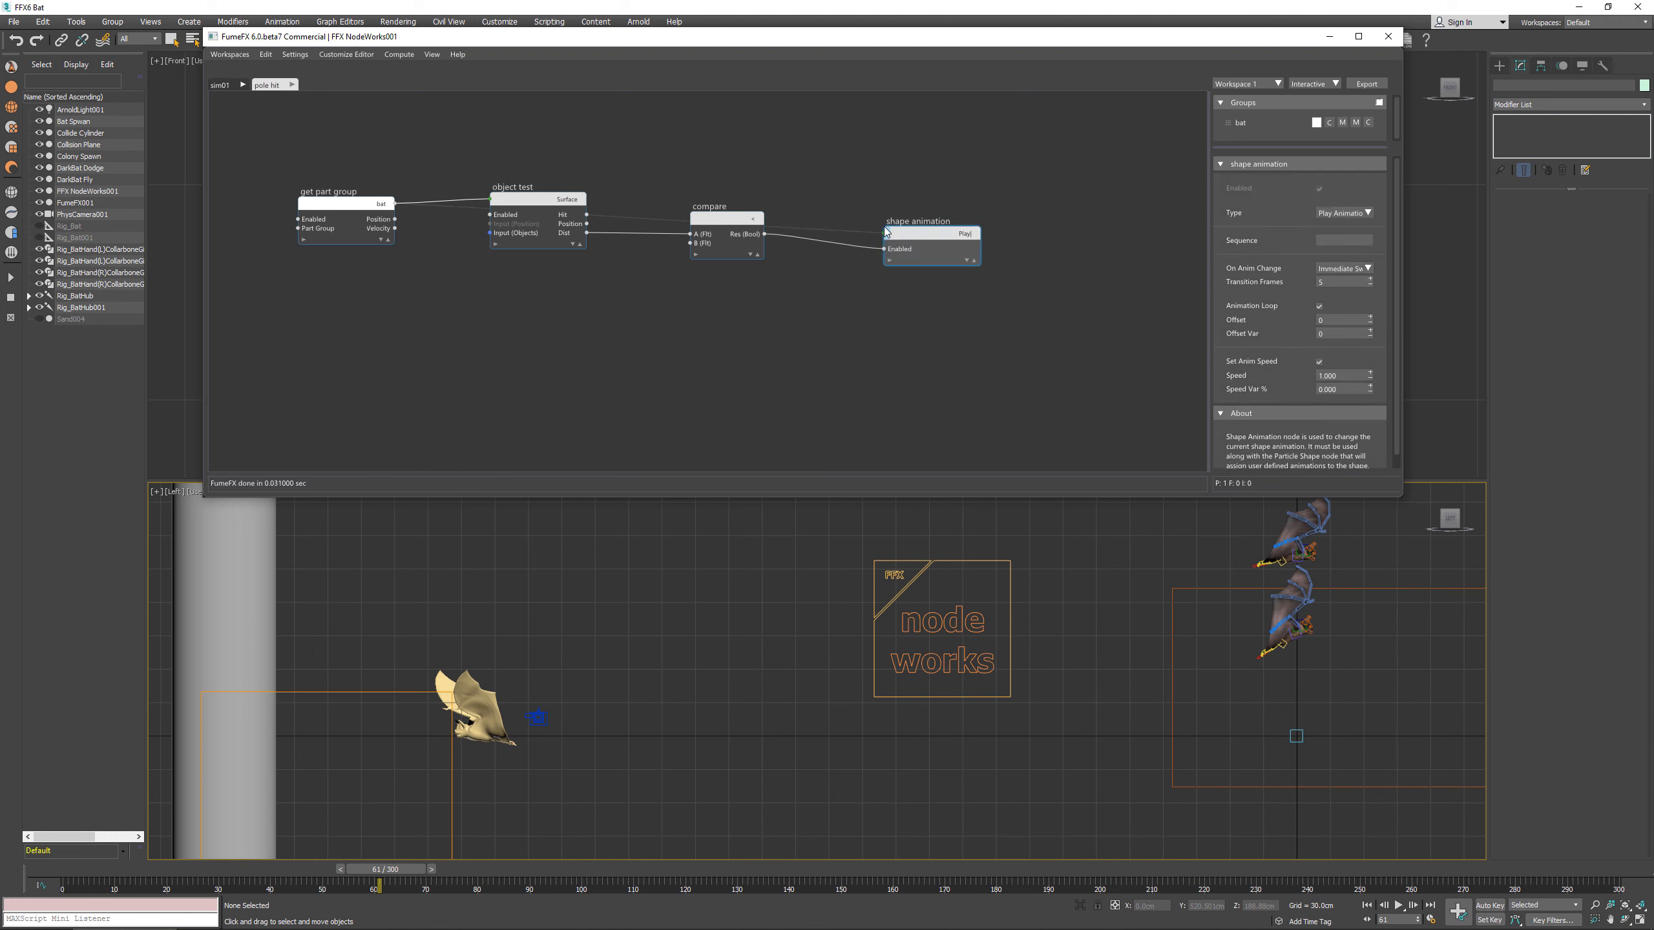
Step: Set the new Shape Animation node's Sequence to Evade and preview the sequence change near the cylinder
left_click(1342, 241)
key("Return")
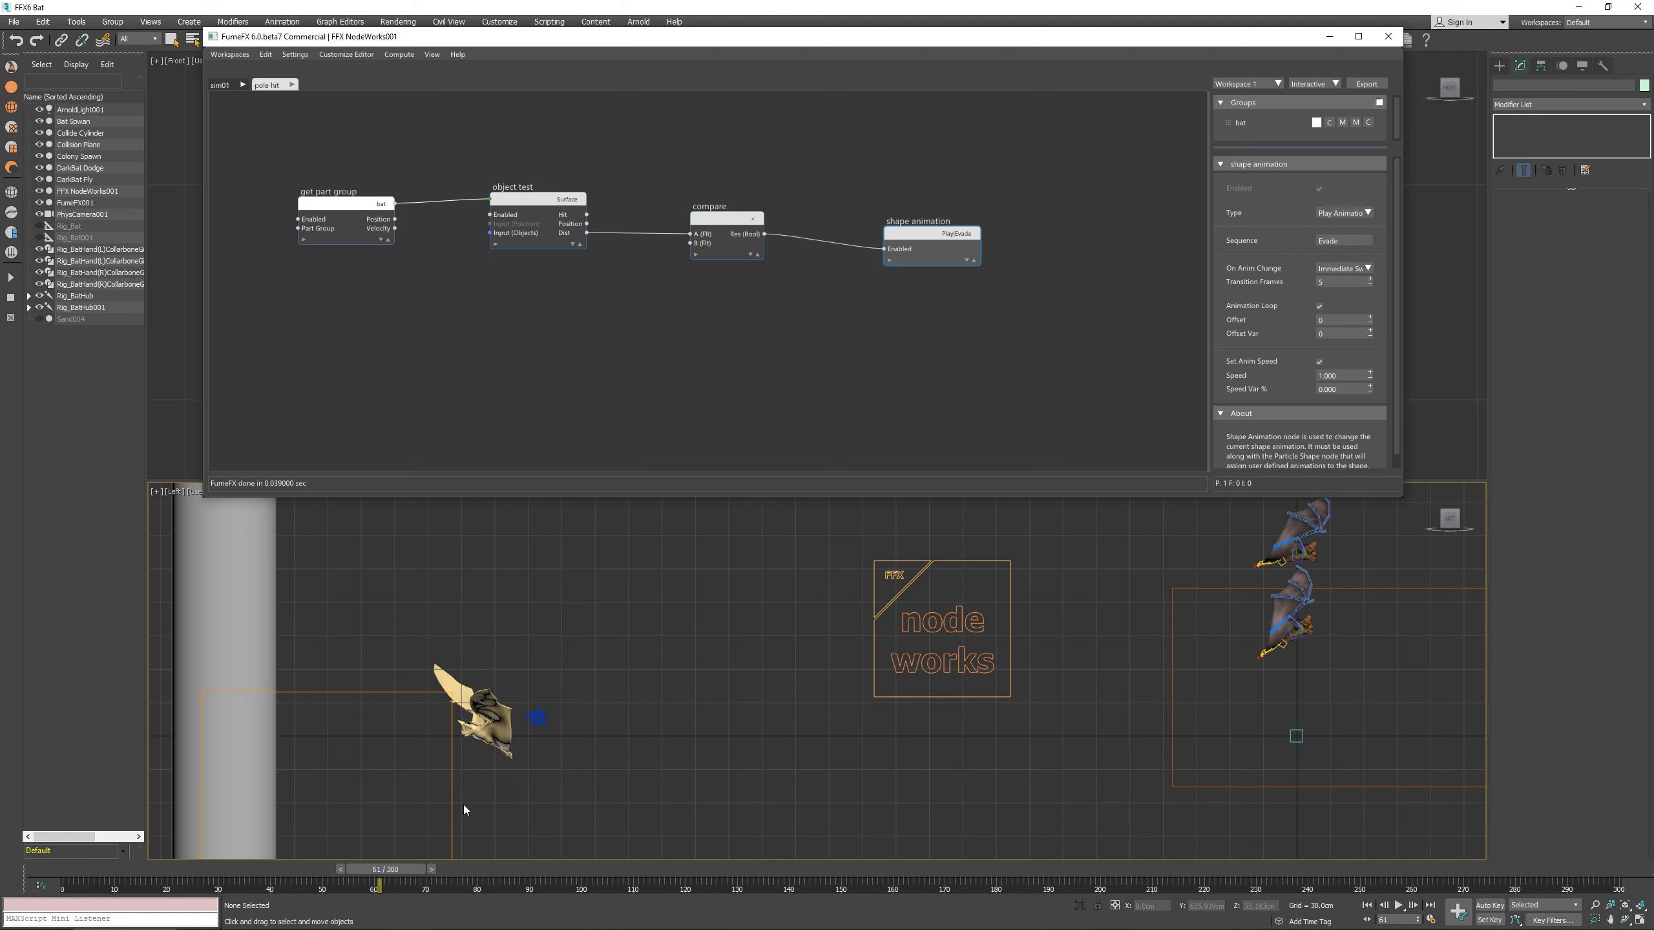
left_click_drag(383, 880, 359, 854)
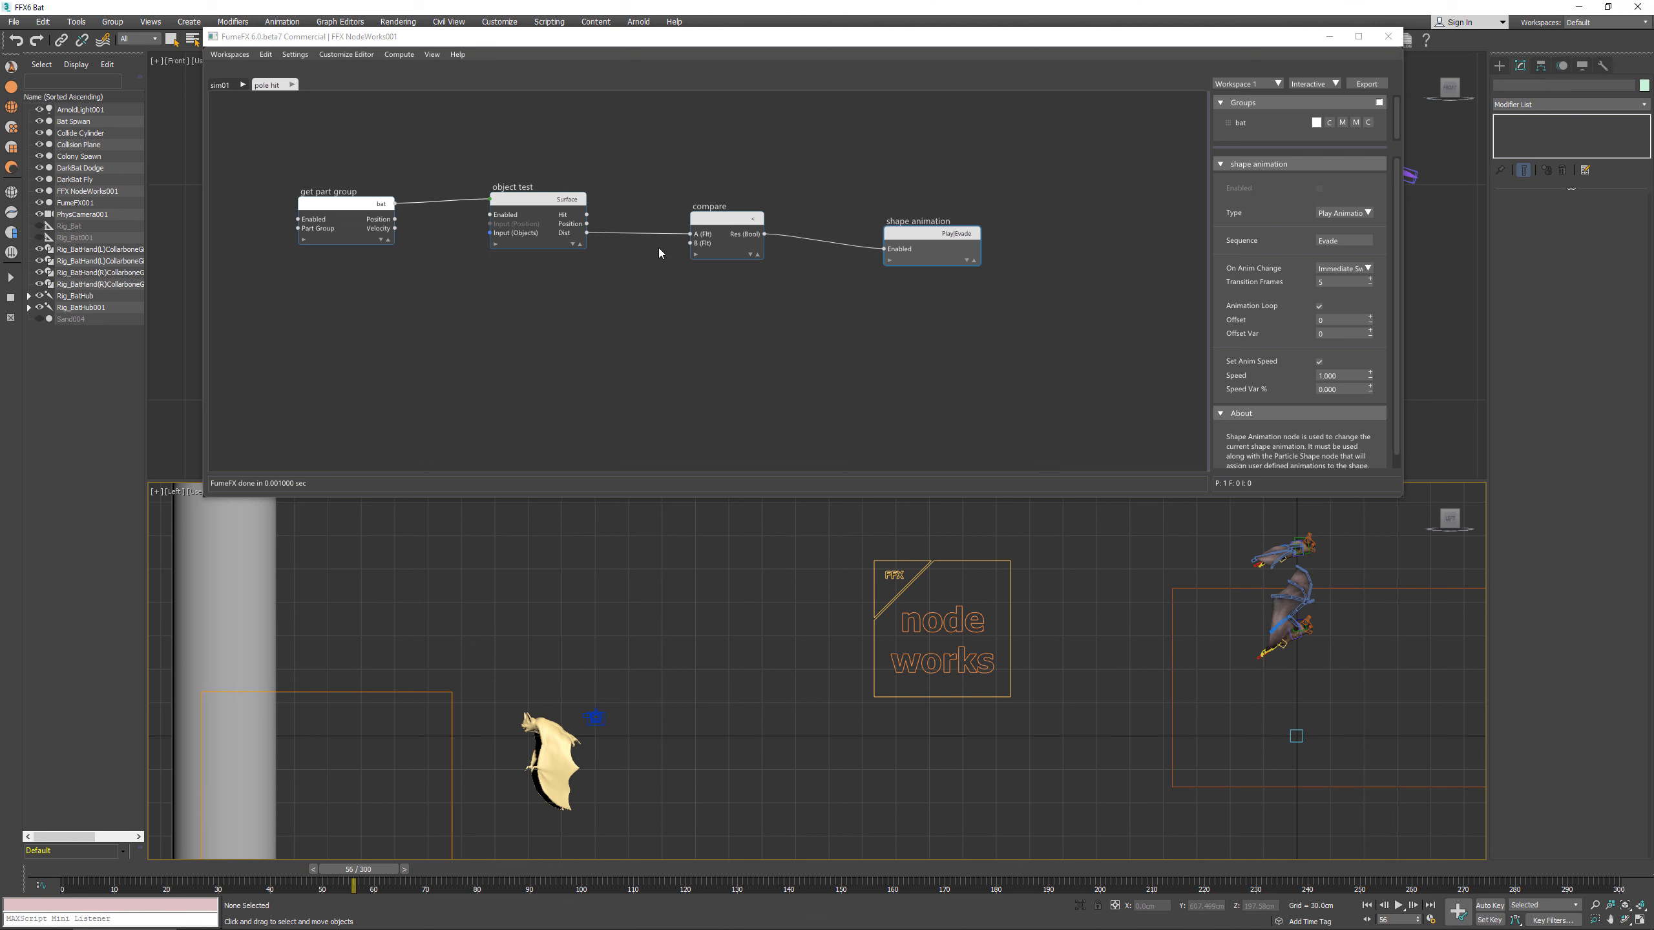
left_click(716, 223)
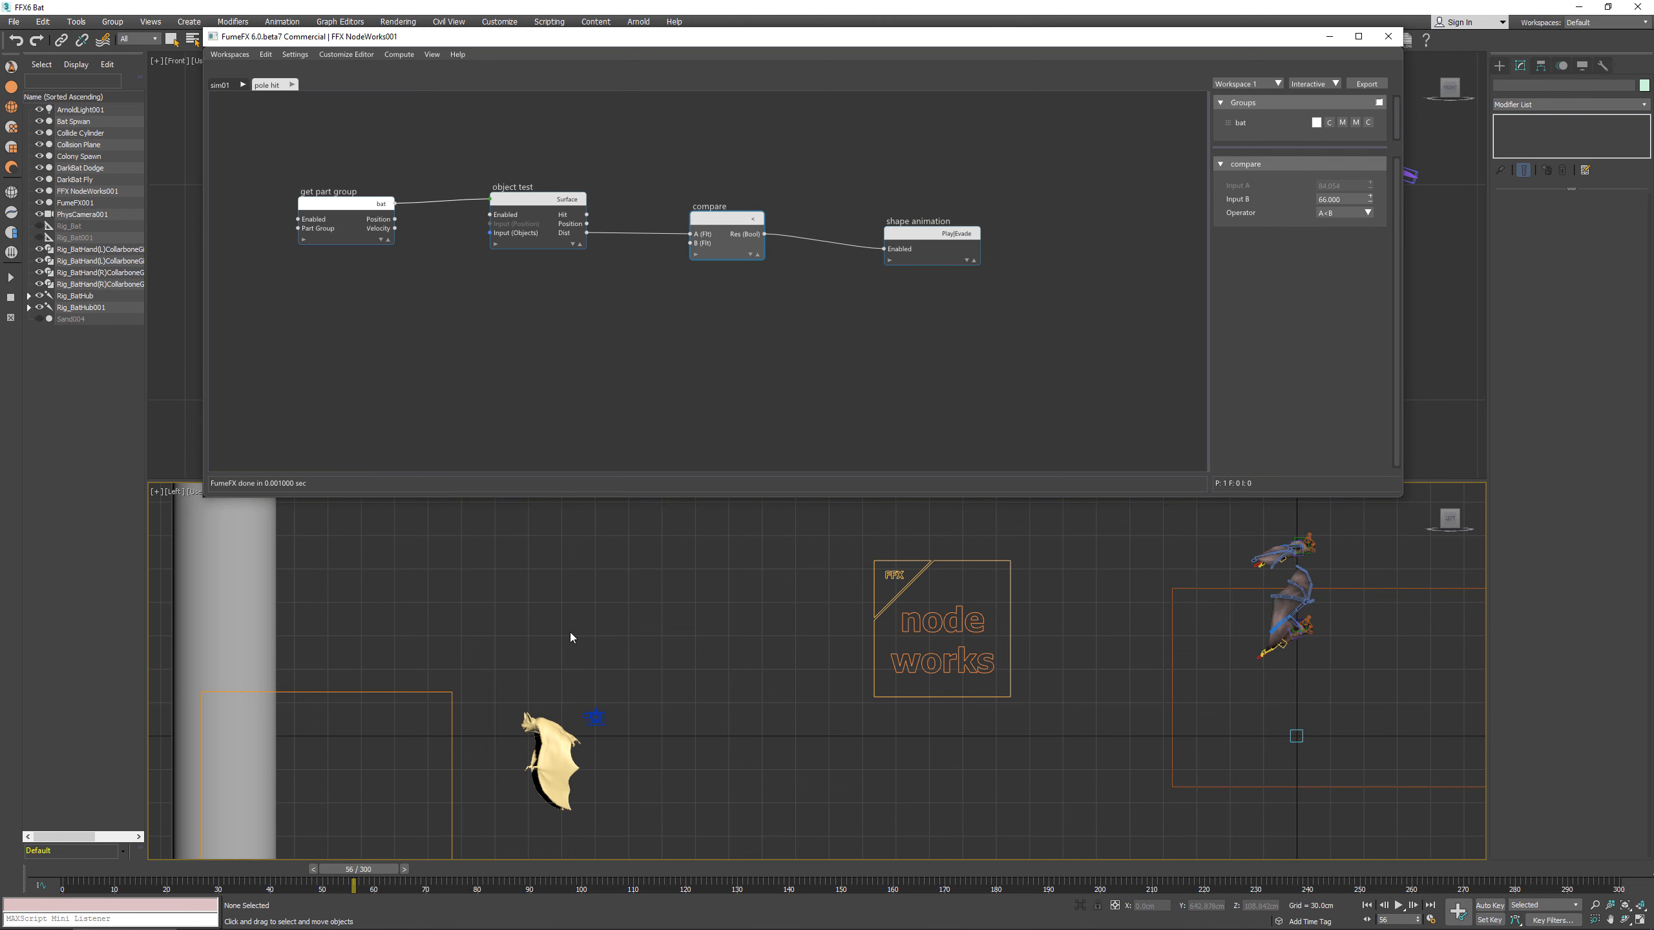
left_click(921, 244)
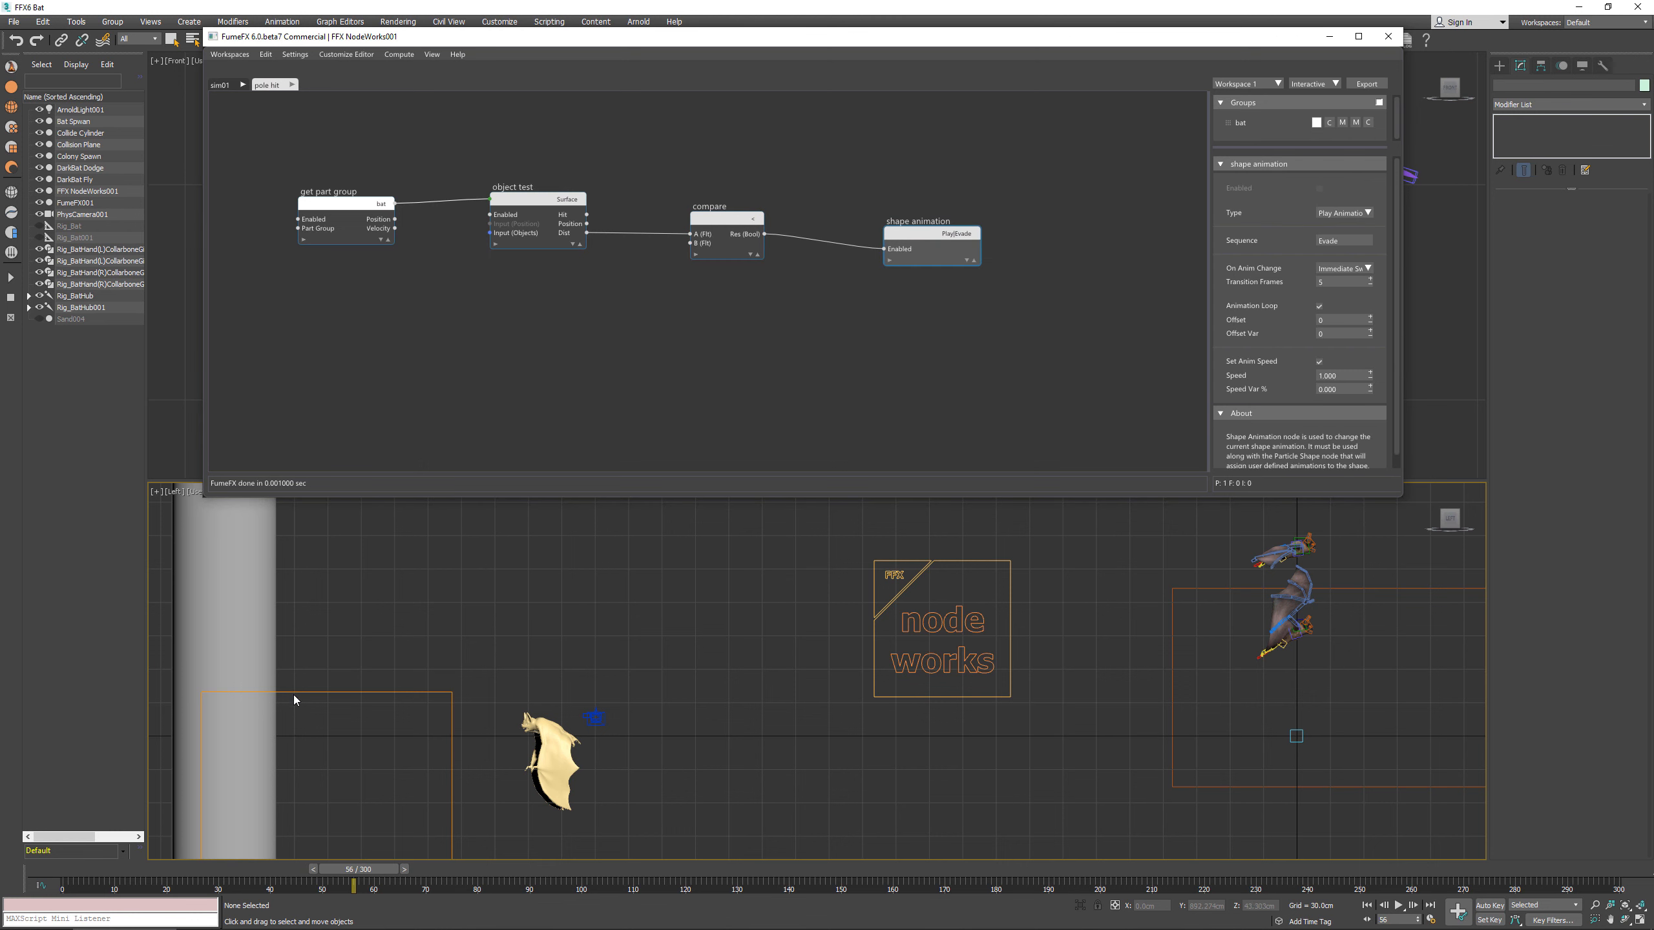
left_click_drag(362, 865, 402, 881)
Step: Set the Evade Shape Animation node's Speed to 2.6 and preview the faster dodge on the timeline
left_click(1348, 374)
key("Return")
left_click_drag(394, 873, 430, 868)
Step: Move the Evade Shape Animation node up and connect a new Drag node to the Compare node's Res output
left_click_drag(938, 244, 919, 190)
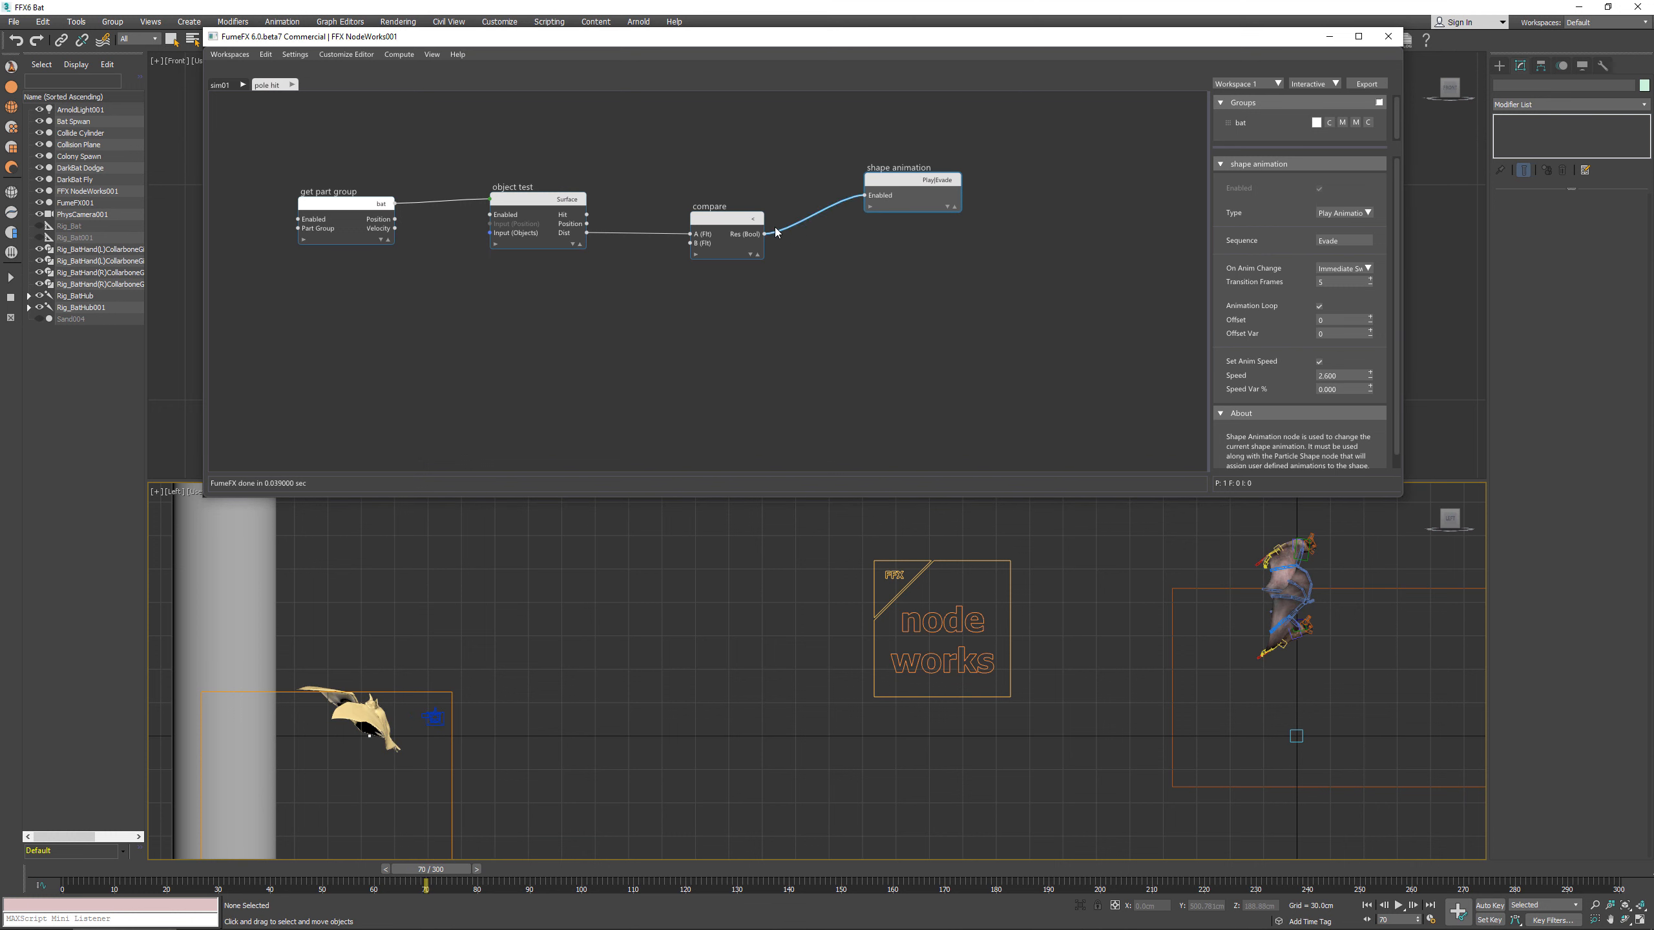
left_click_drag(764, 234, 876, 261)
type("drag")
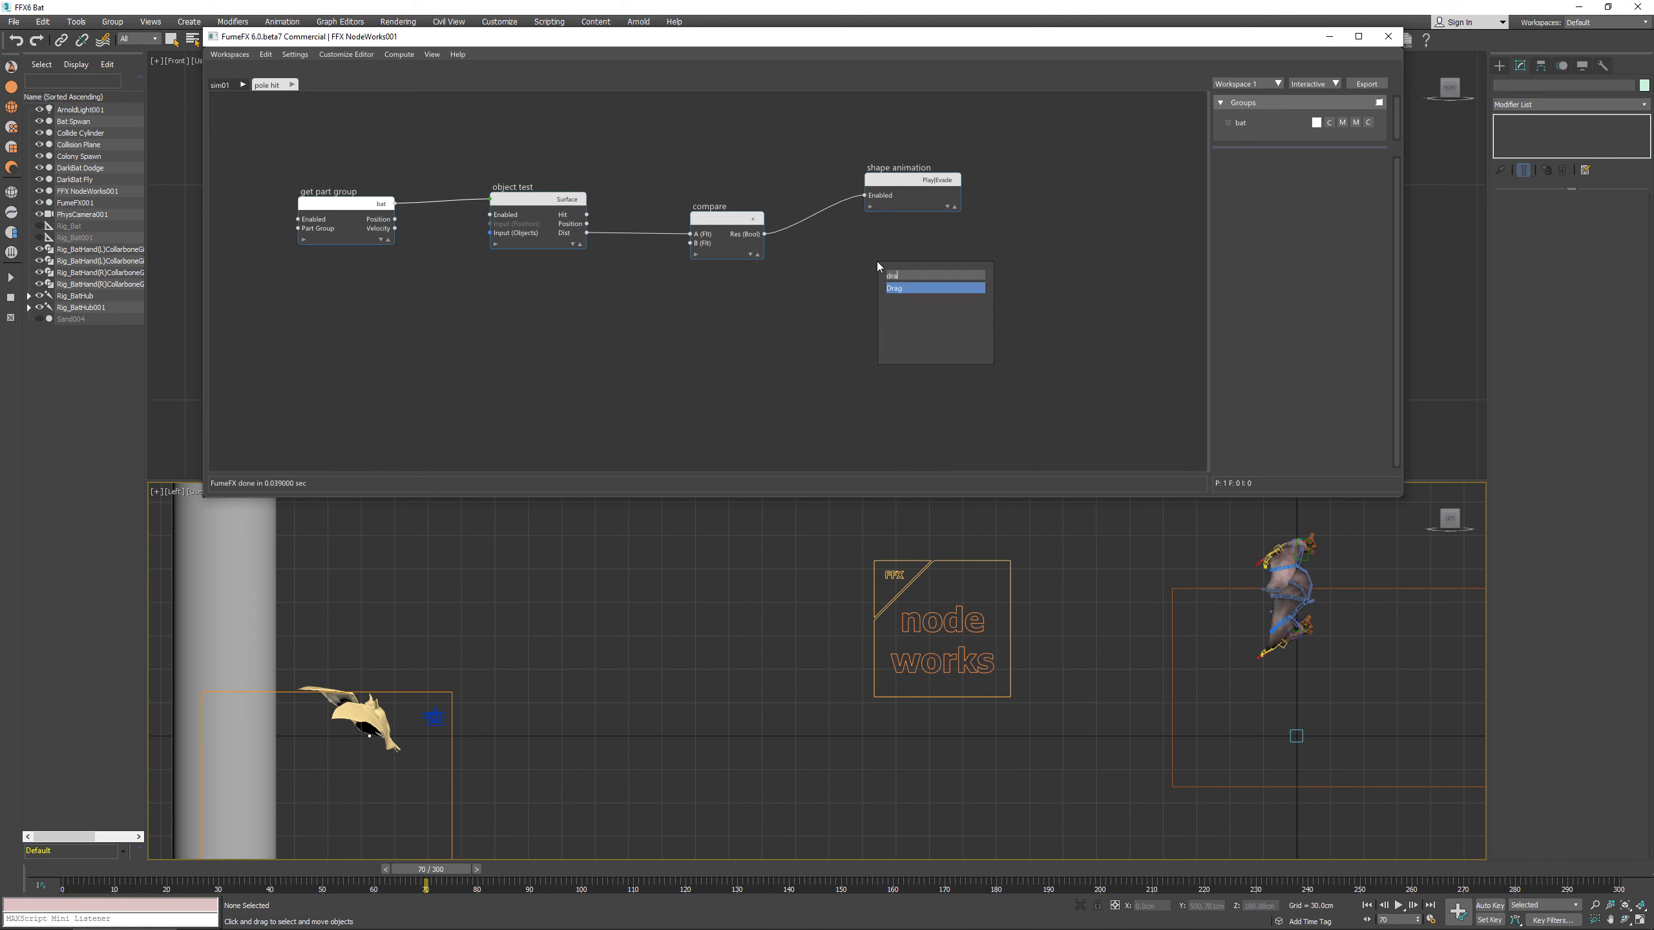
key("Return")
Step: Set the Drag node's Drag % to 2, preview the slowdown and select the Evade Shape Animation node
double_click(1338, 212)
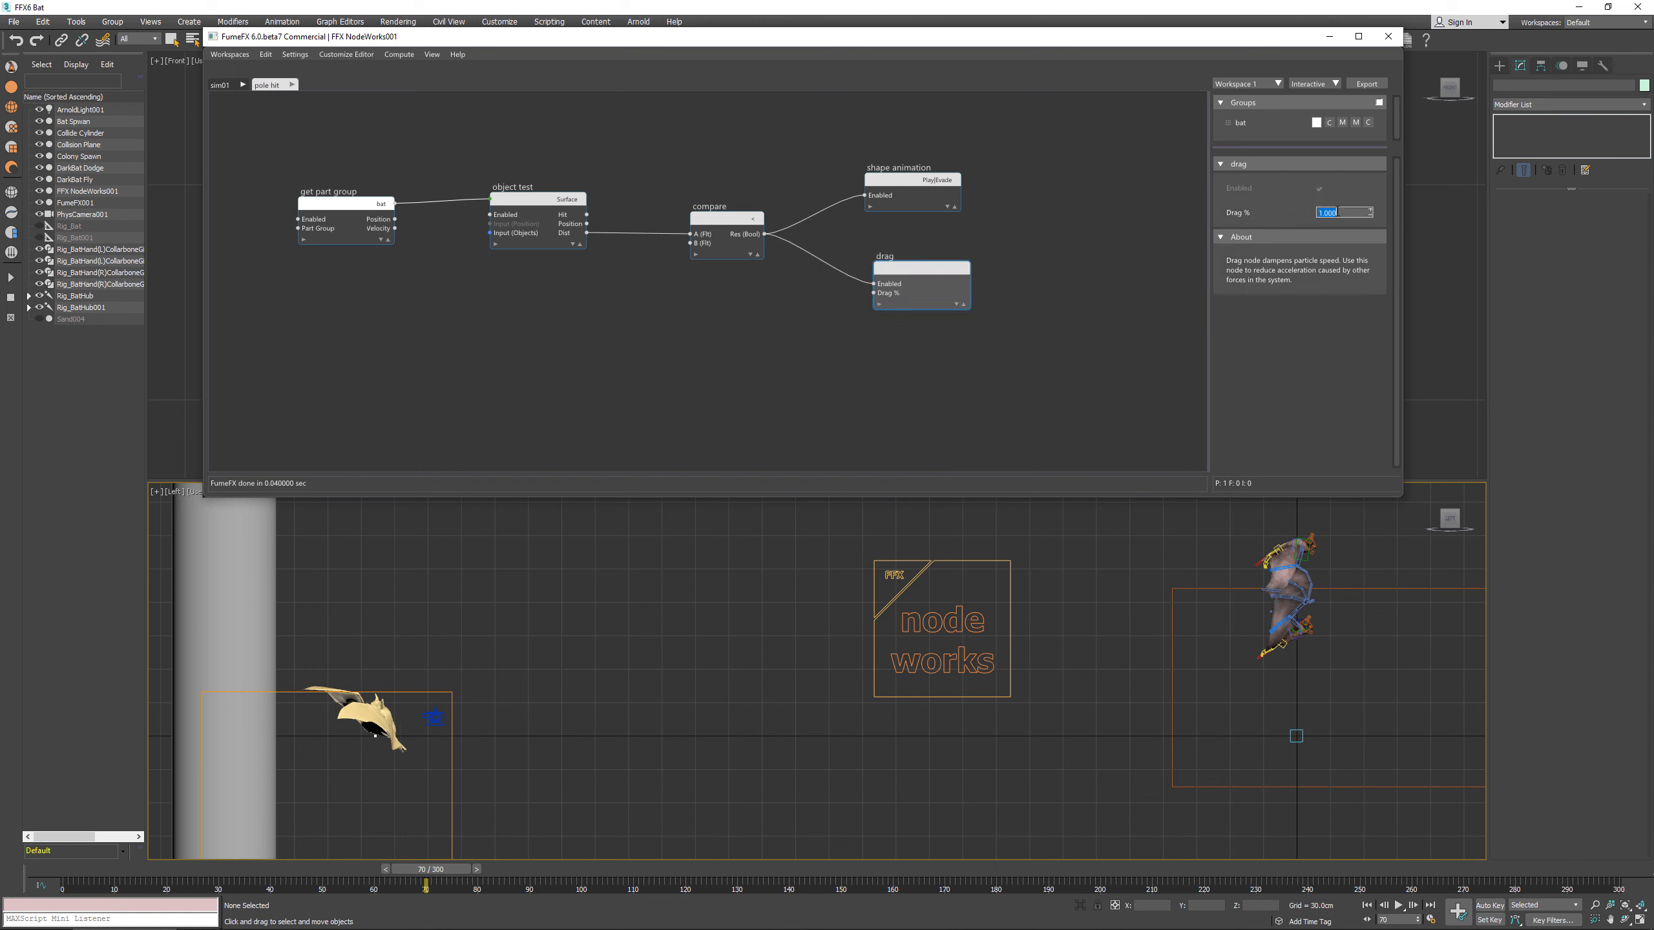
type("2")
key("Return")
left_click_drag(435, 881, 445, 822)
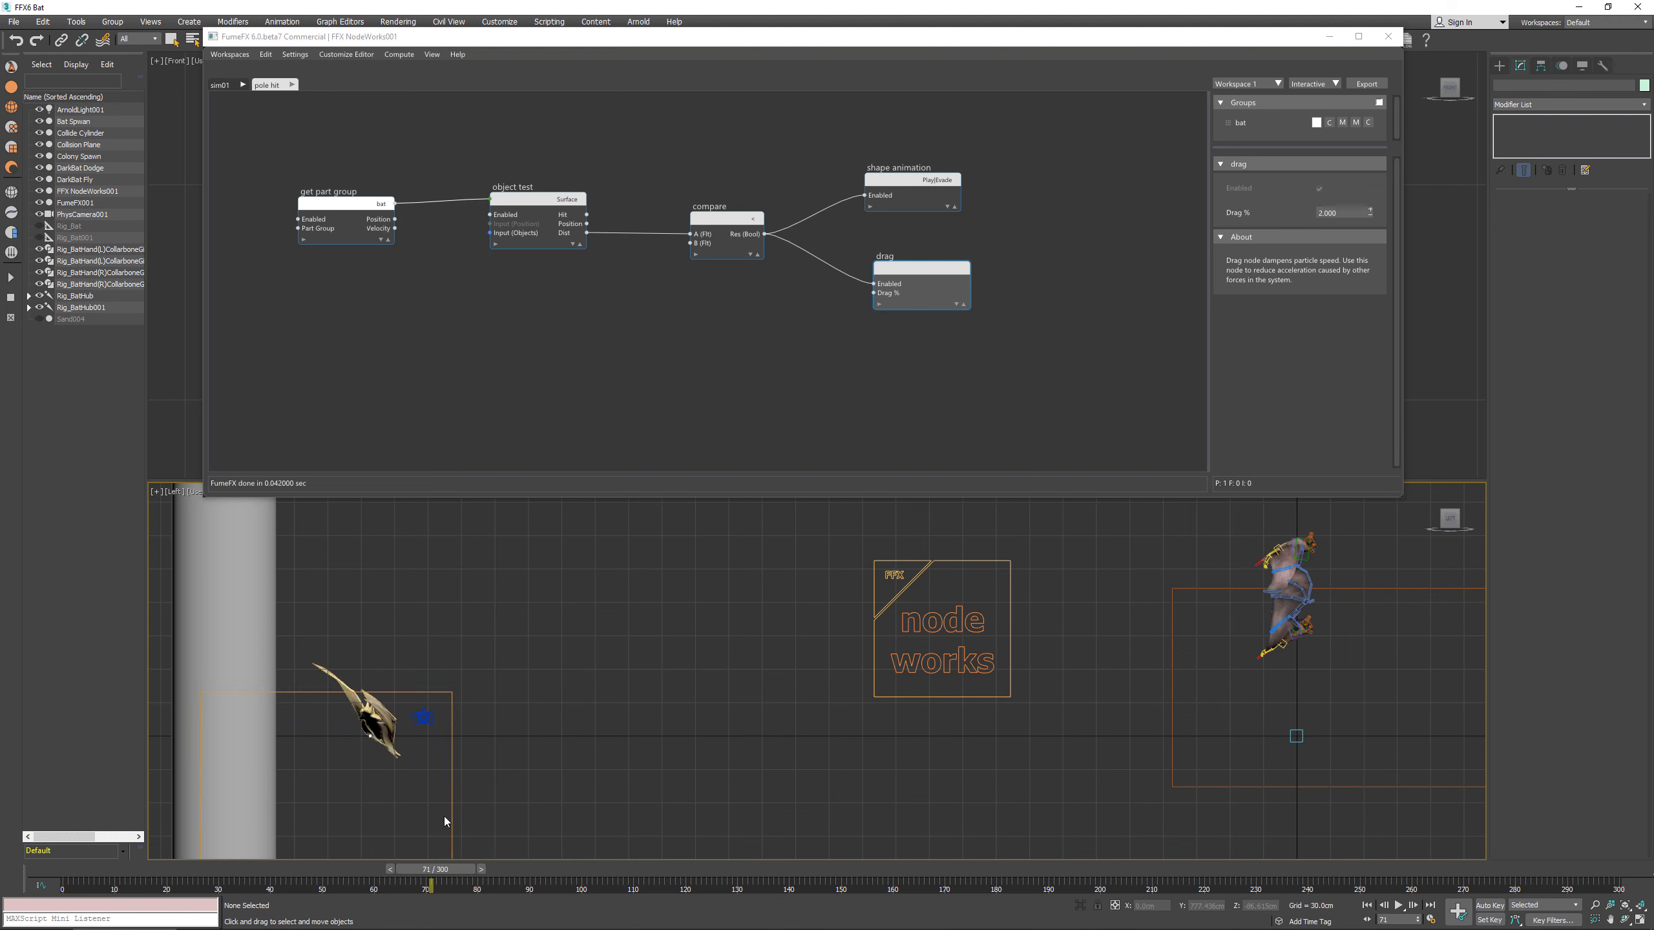
left_click(921, 203)
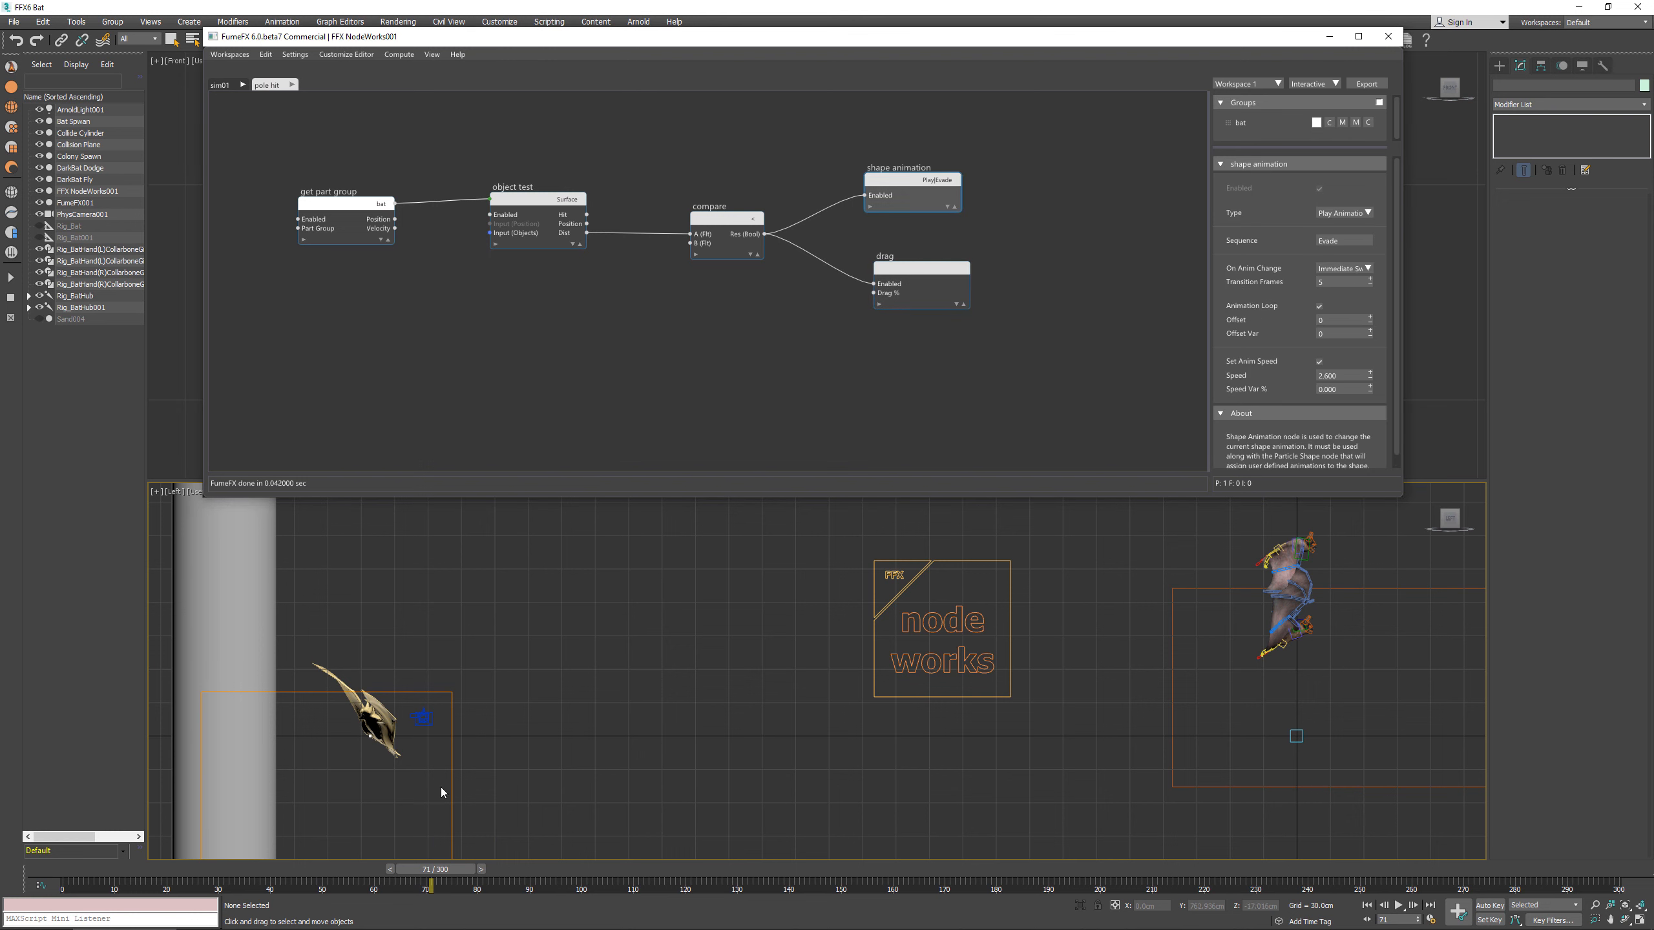
Step: Set the Evade Shape Animation node's On Anim Change to Smooth Transition with 6 transition frames and preview the blend up to frame 66
left_click_drag(453, 873, 359, 880)
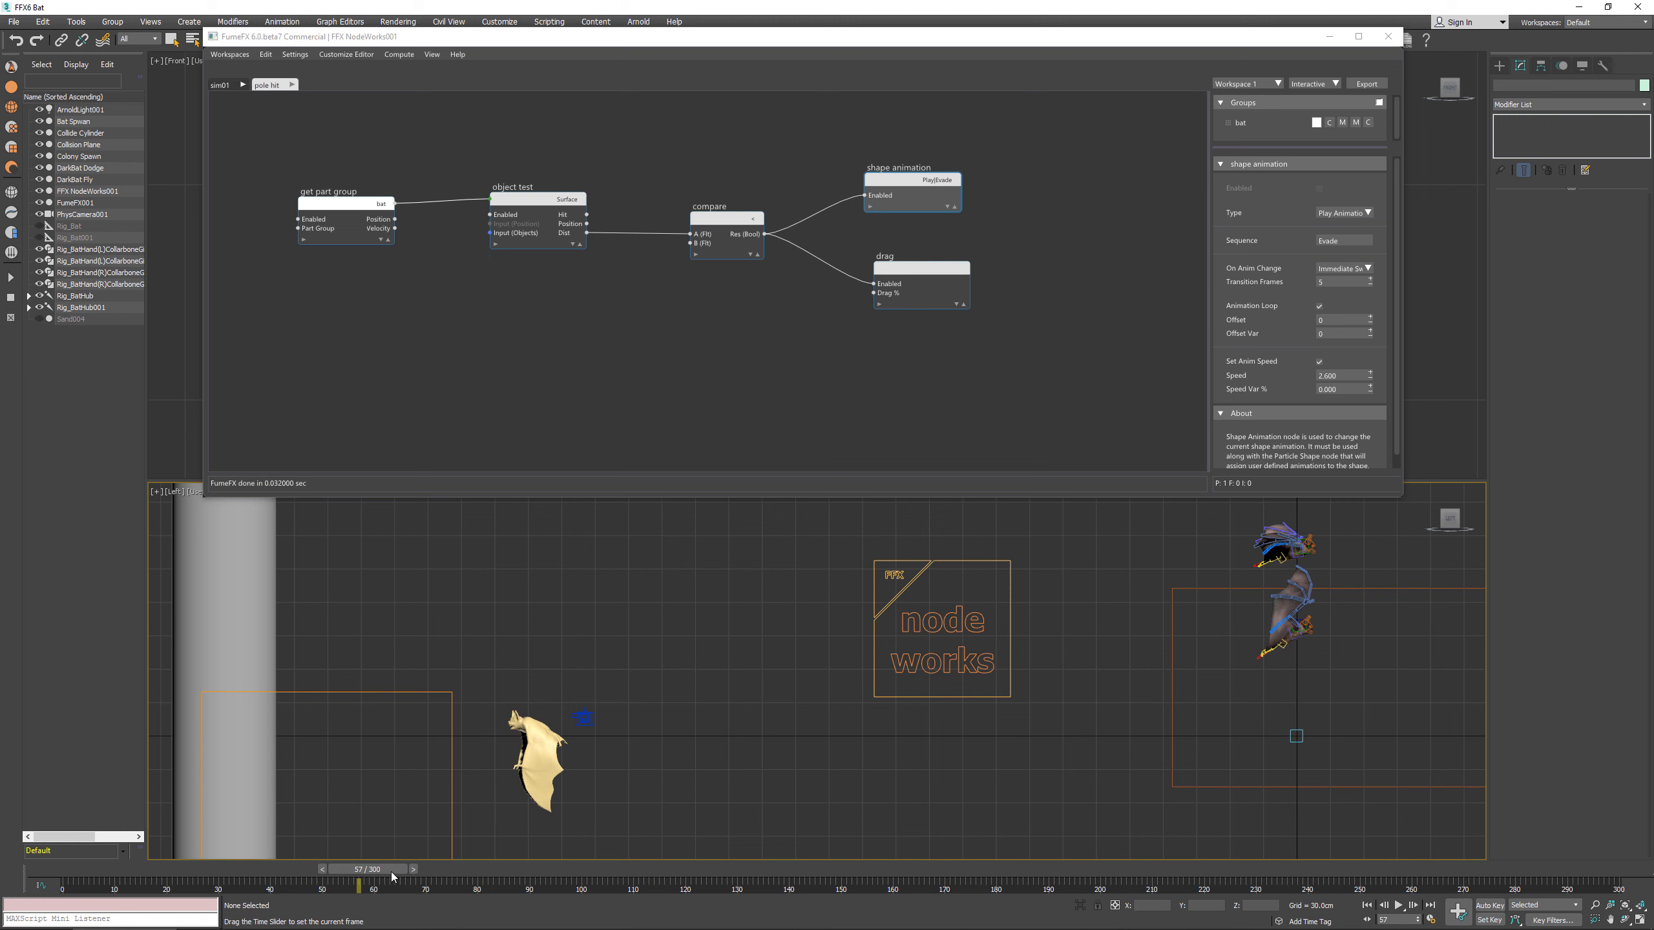
left_click(1367, 269)
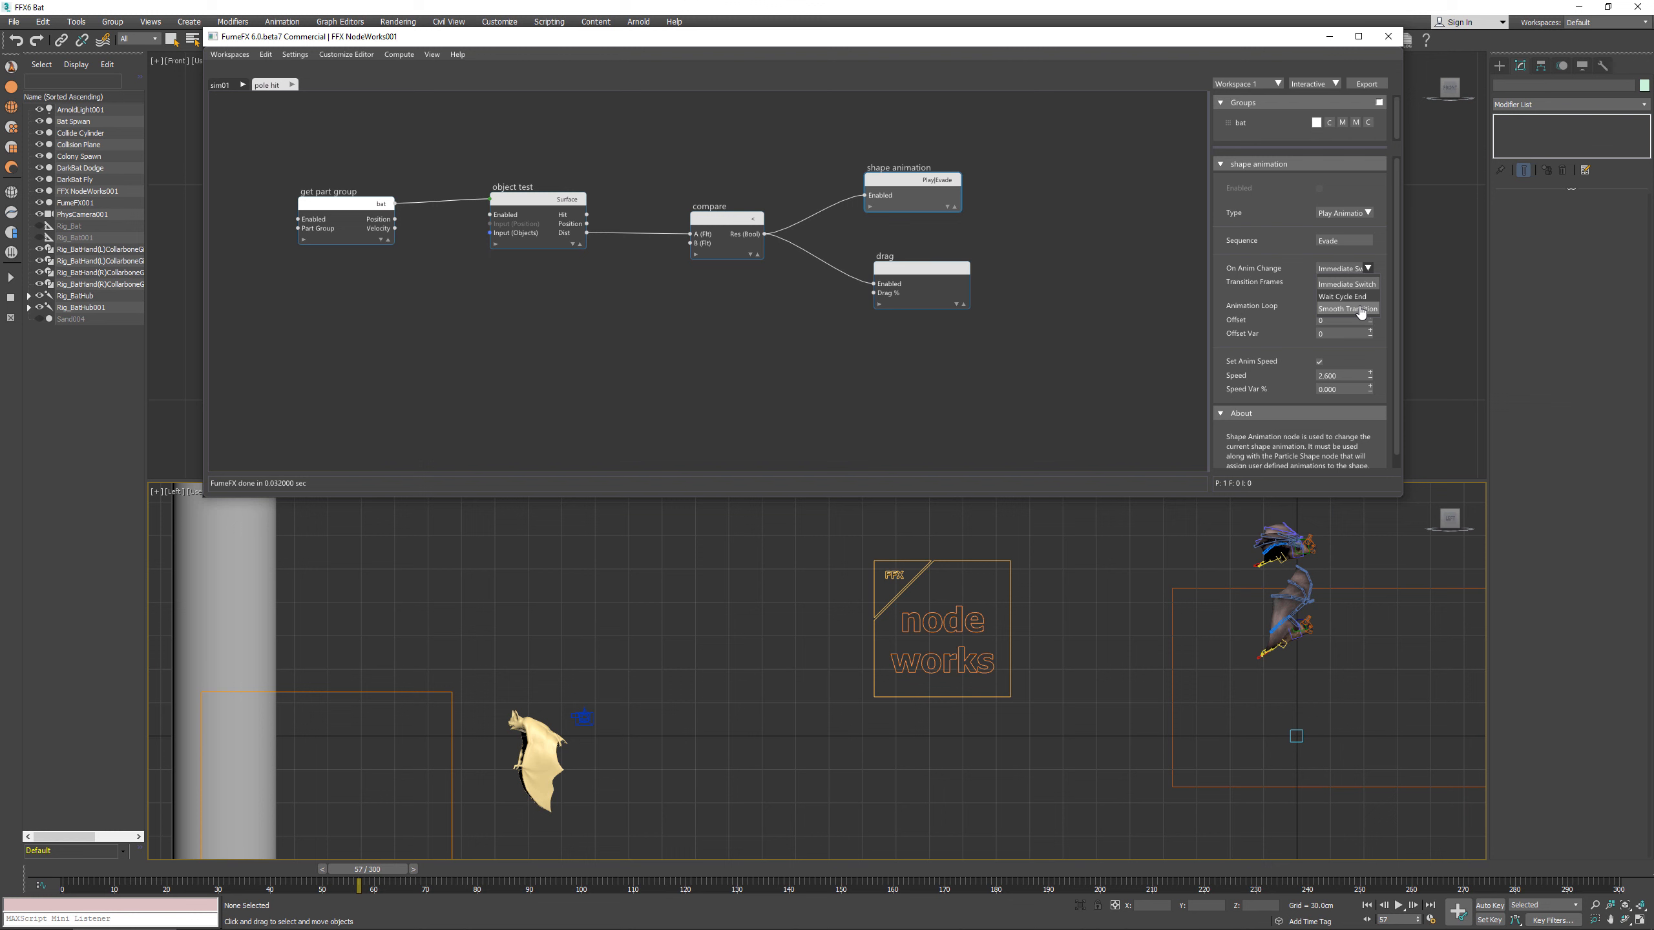
left_click(1360, 309)
double_click(1350, 284)
type("6")
key("Return")
left_click_drag(369, 879, 413, 844)
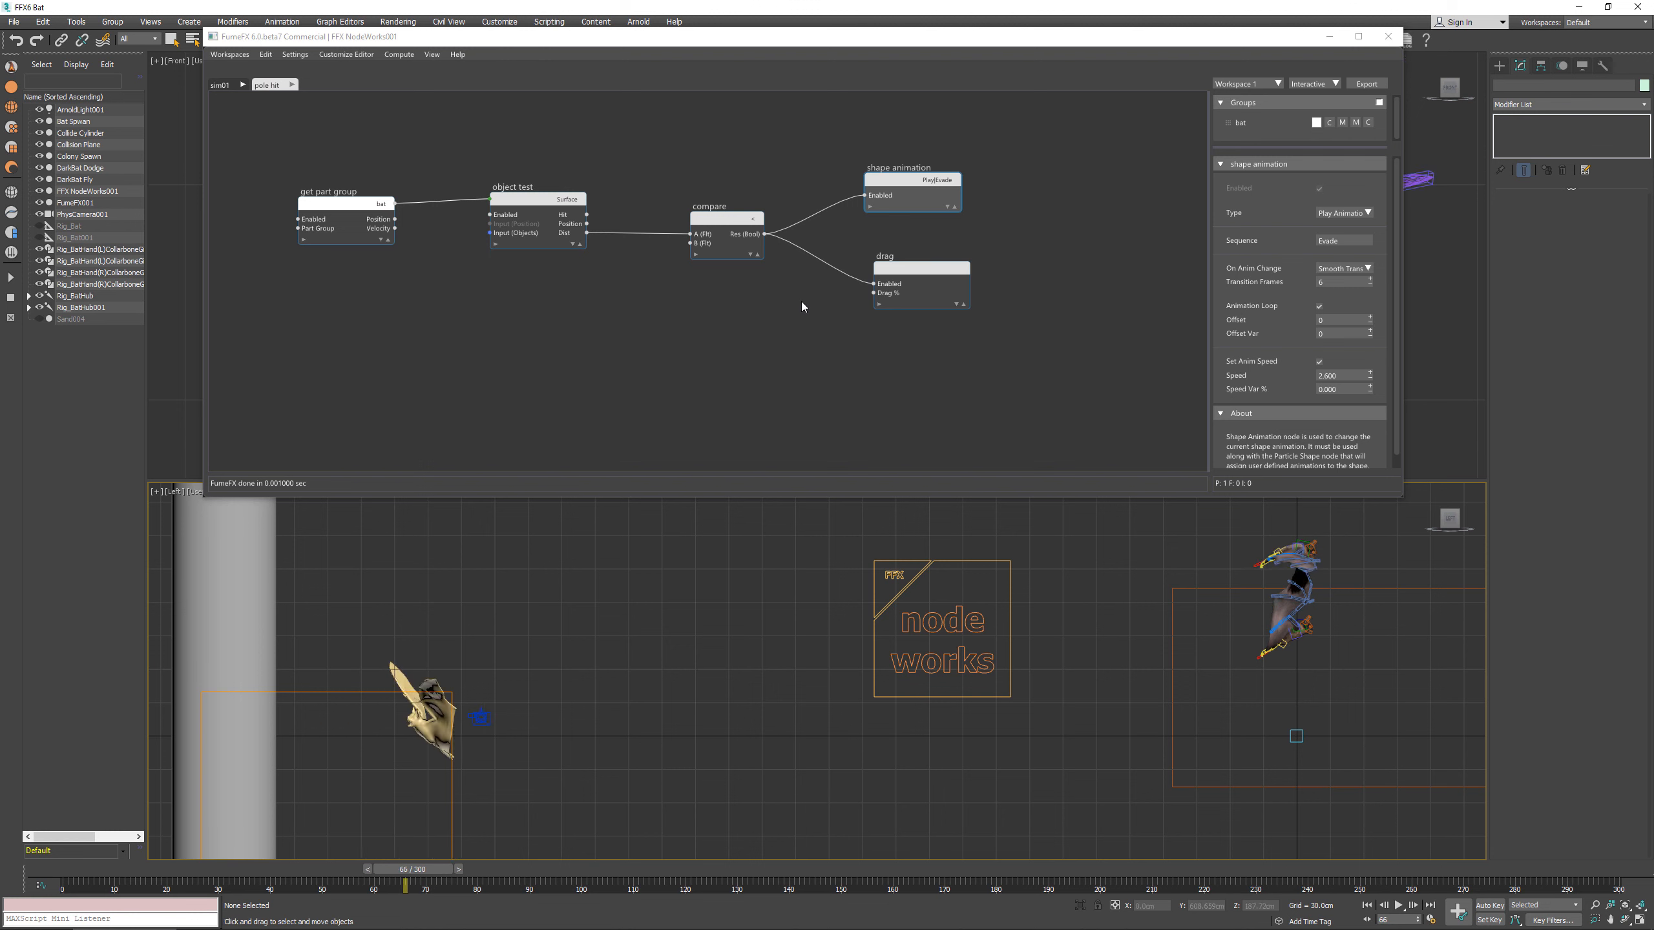
Step: Move the Object Test node and connect a second Compare node to its Dist output, below the first one
left_click_drag(561, 198, 695, 357)
type("compa")
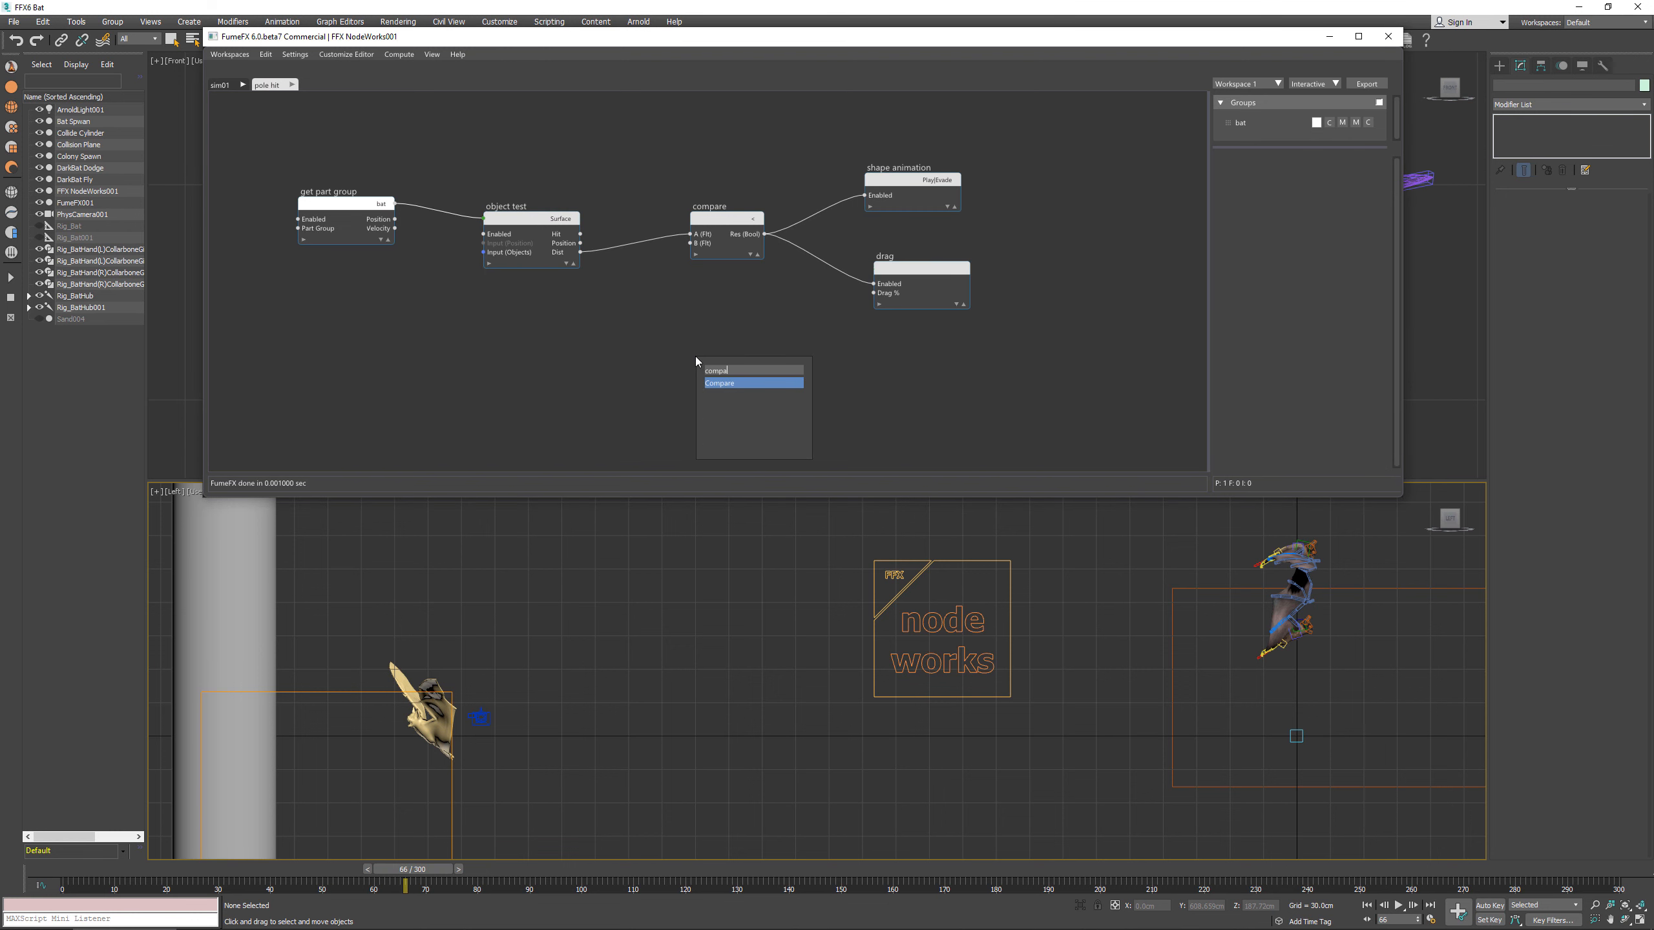
key("Down")
key("Return")
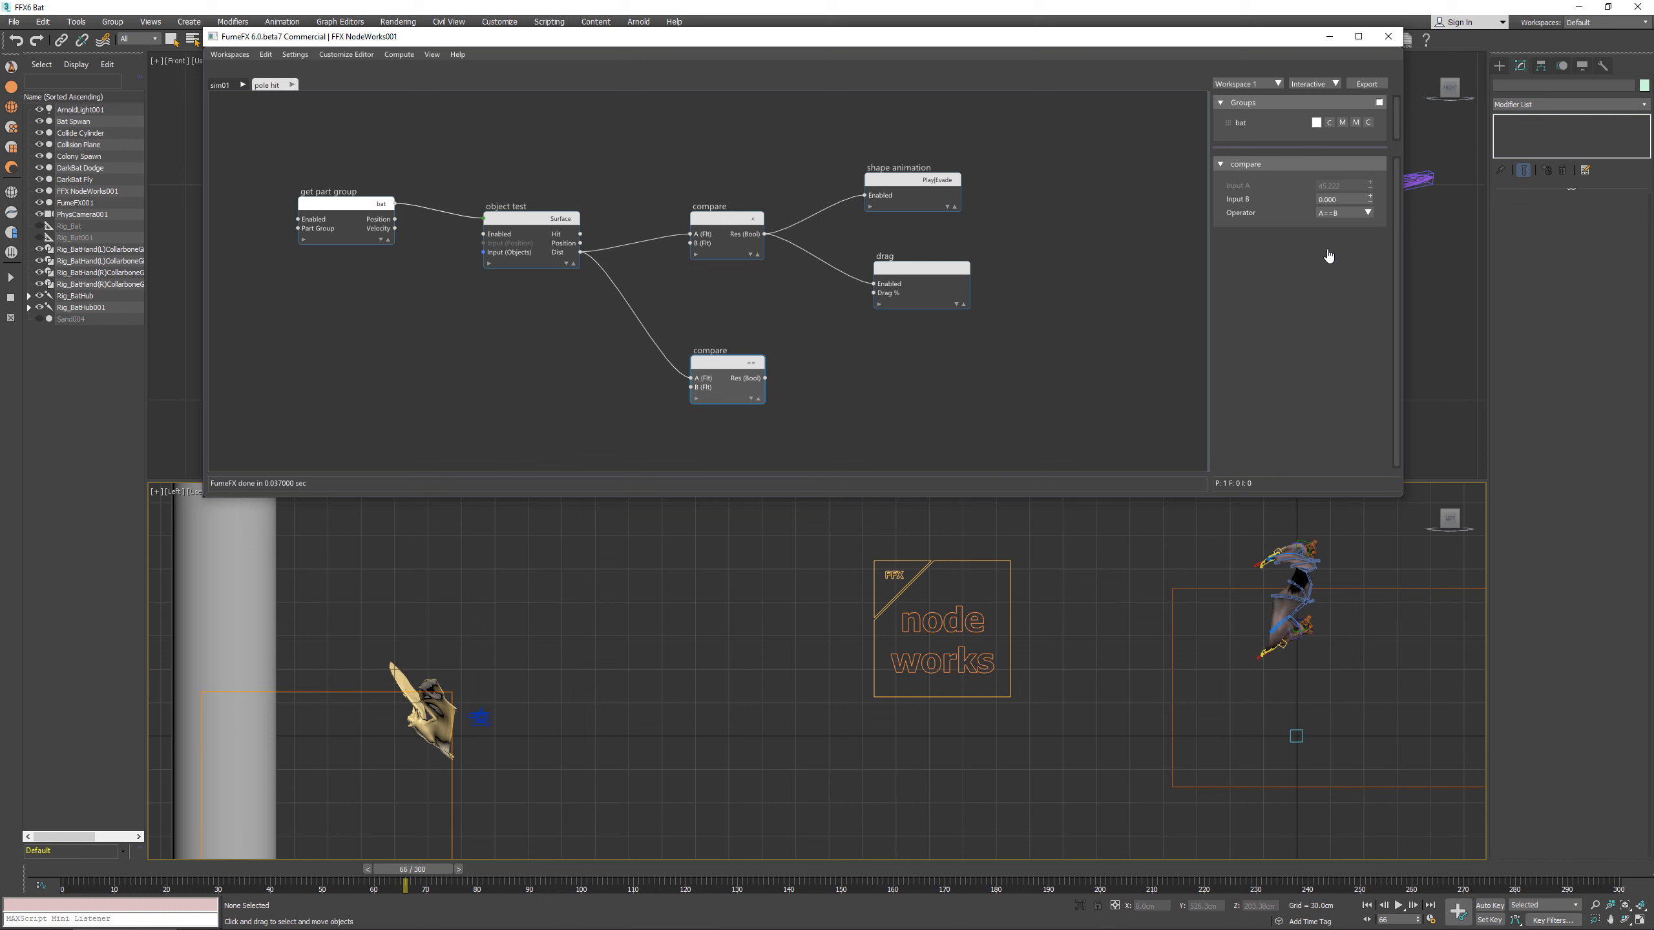
Step: Set the second Compare node's operator to A<B with Input B 12 and view the bat up close at frame 79
left_click(1368, 211)
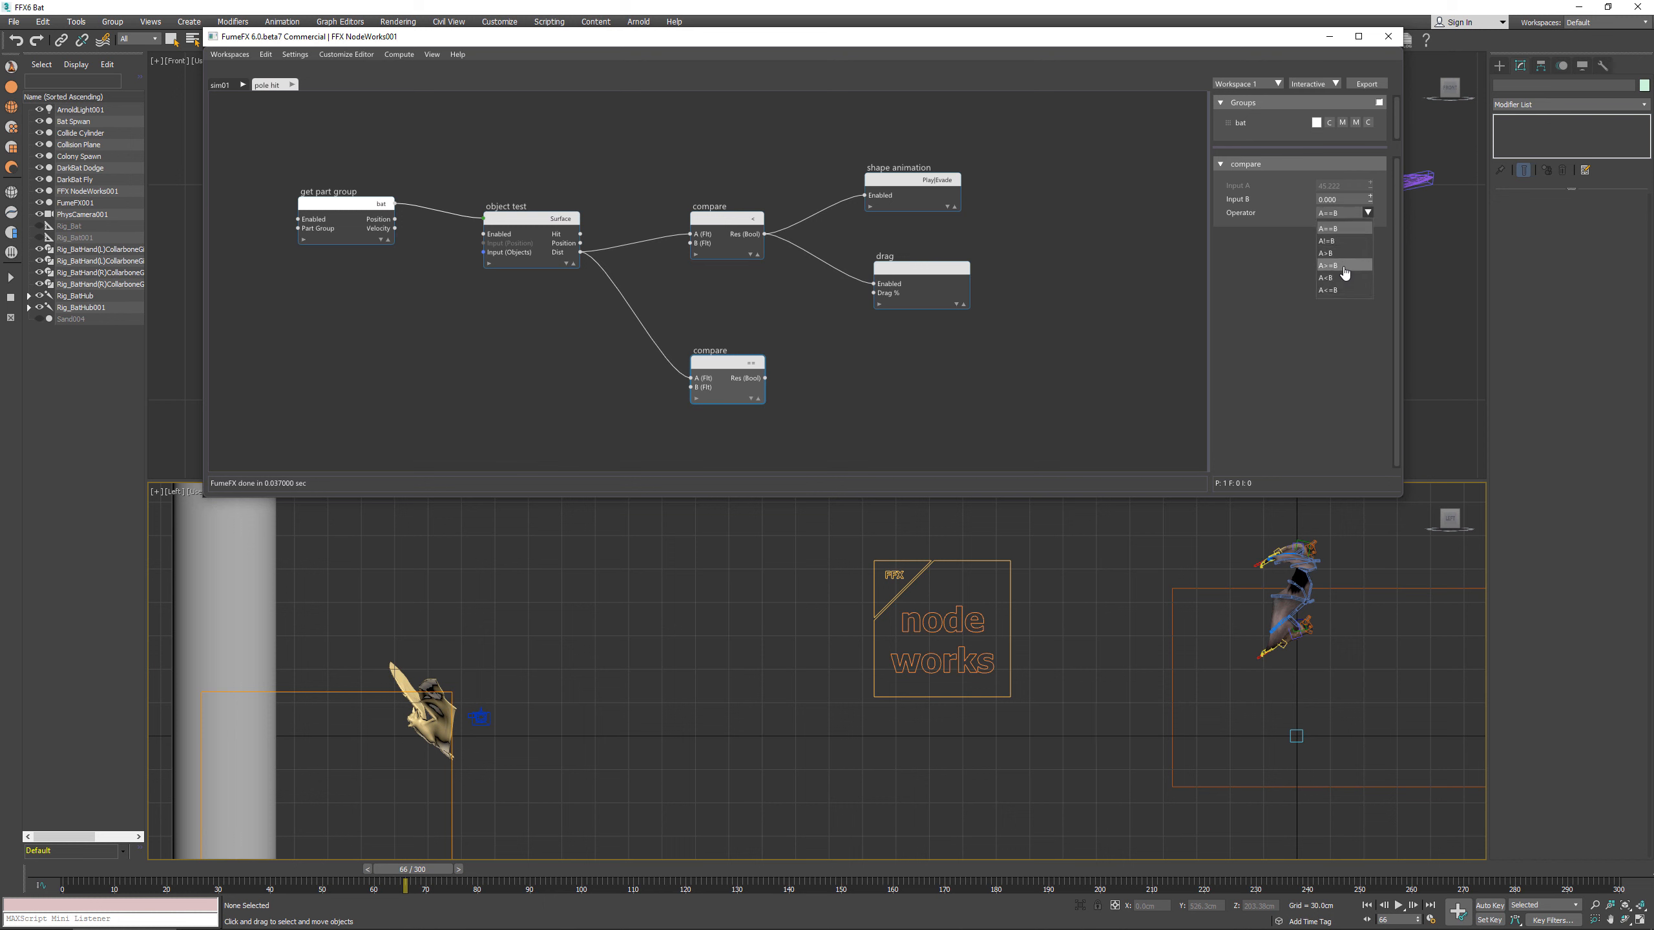
left_click(1344, 279)
left_click(1341, 199)
key("Return")
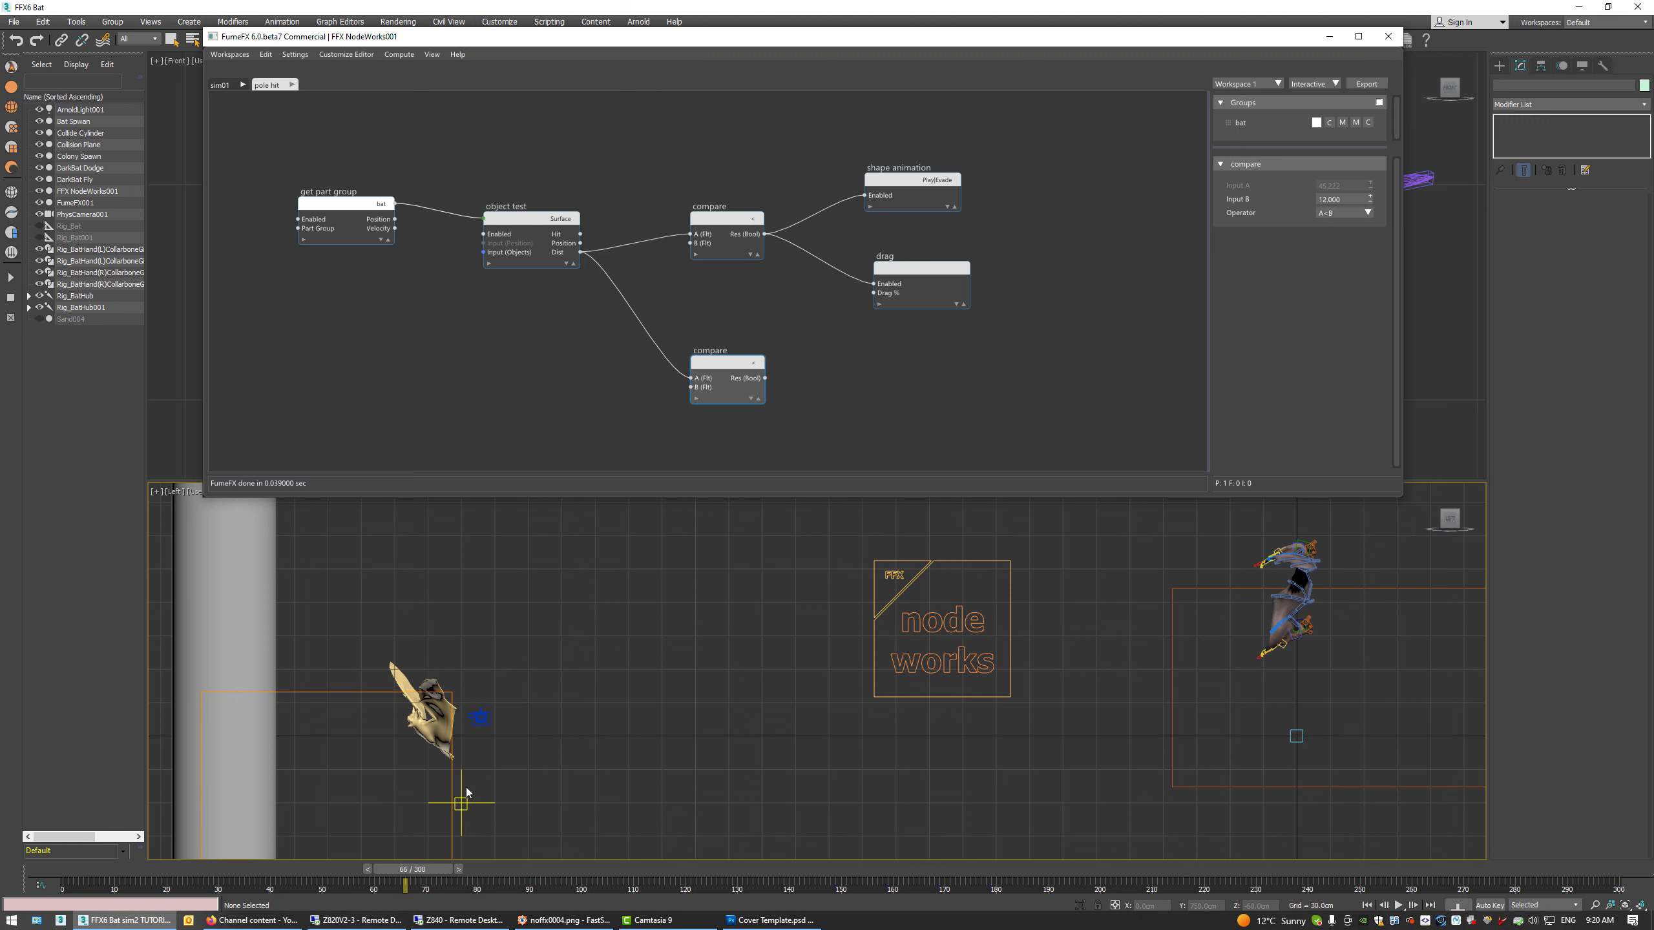
left_click_drag(423, 879, 489, 883)
scroll(423, 723, "up", 4)
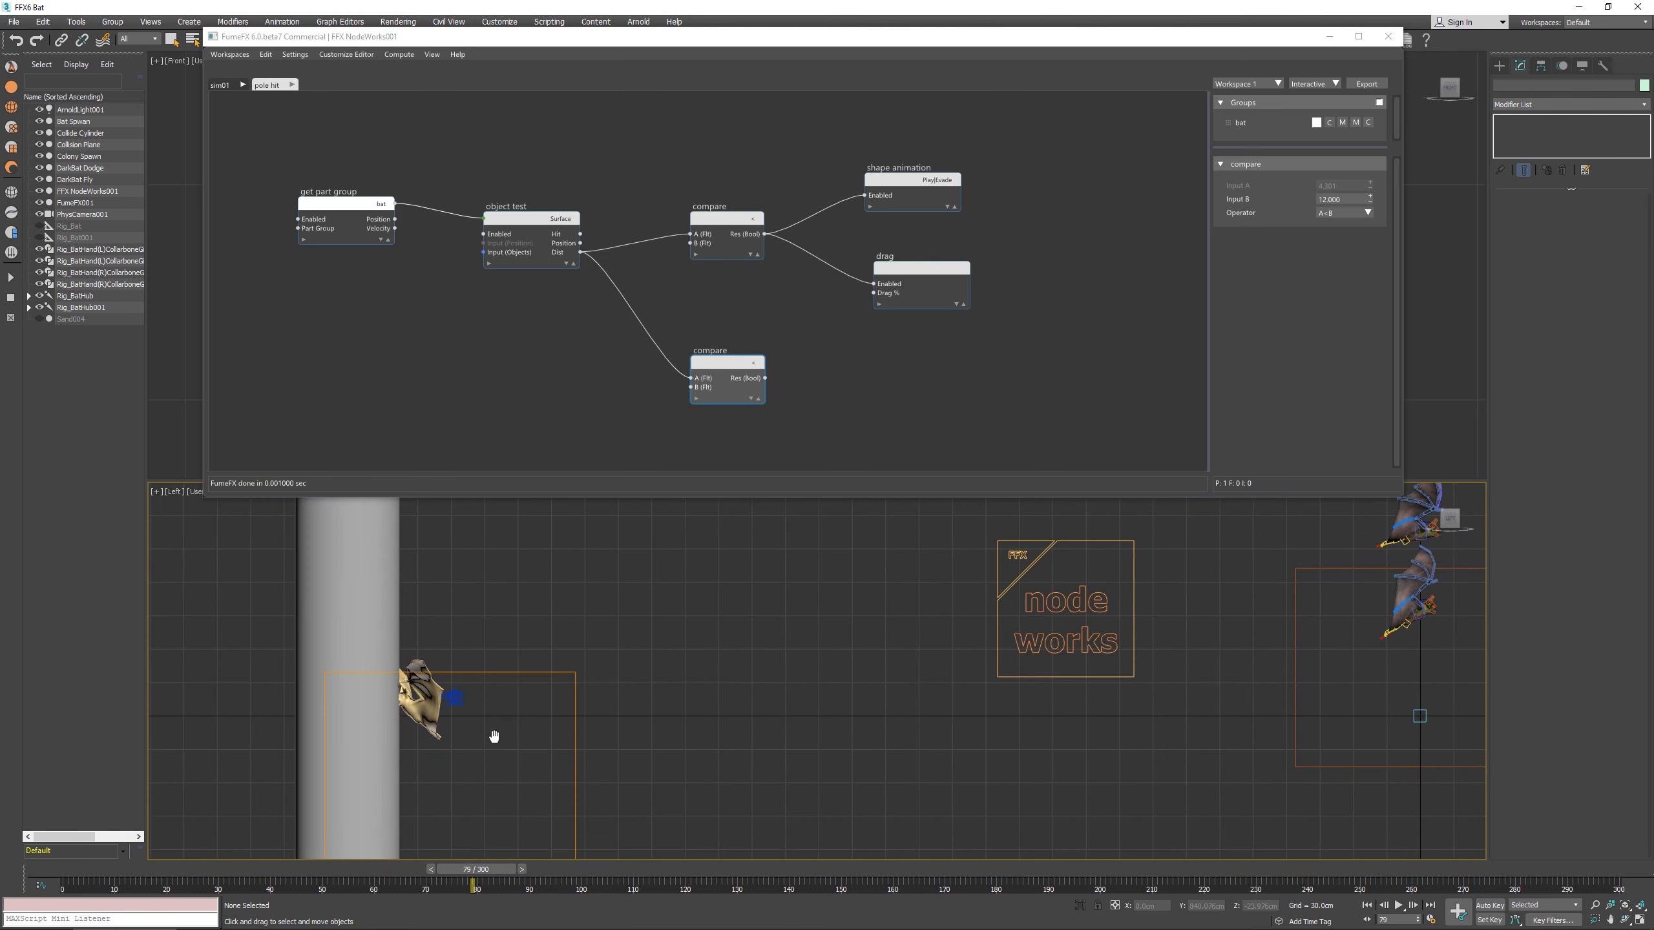
scroll(464, 702, "up", 3)
Step: Connect a new Cloth & Softbody node to the second Compare node's Res output
left_click_drag(737, 376, 850, 374)
type("cloth")
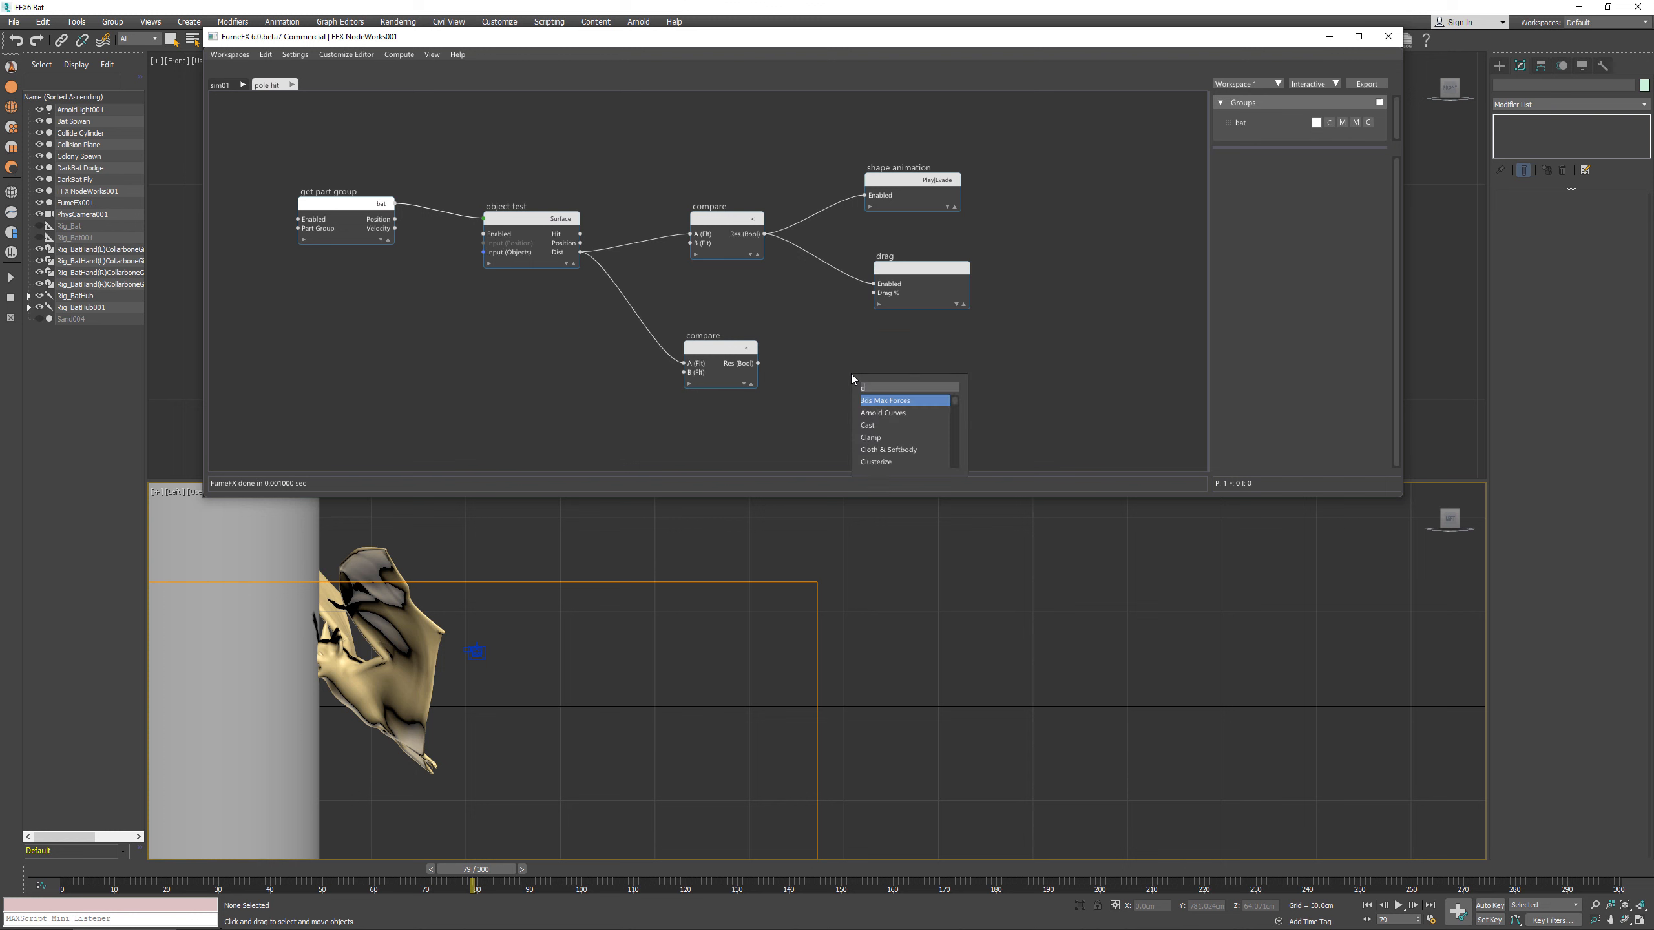
key("Return")
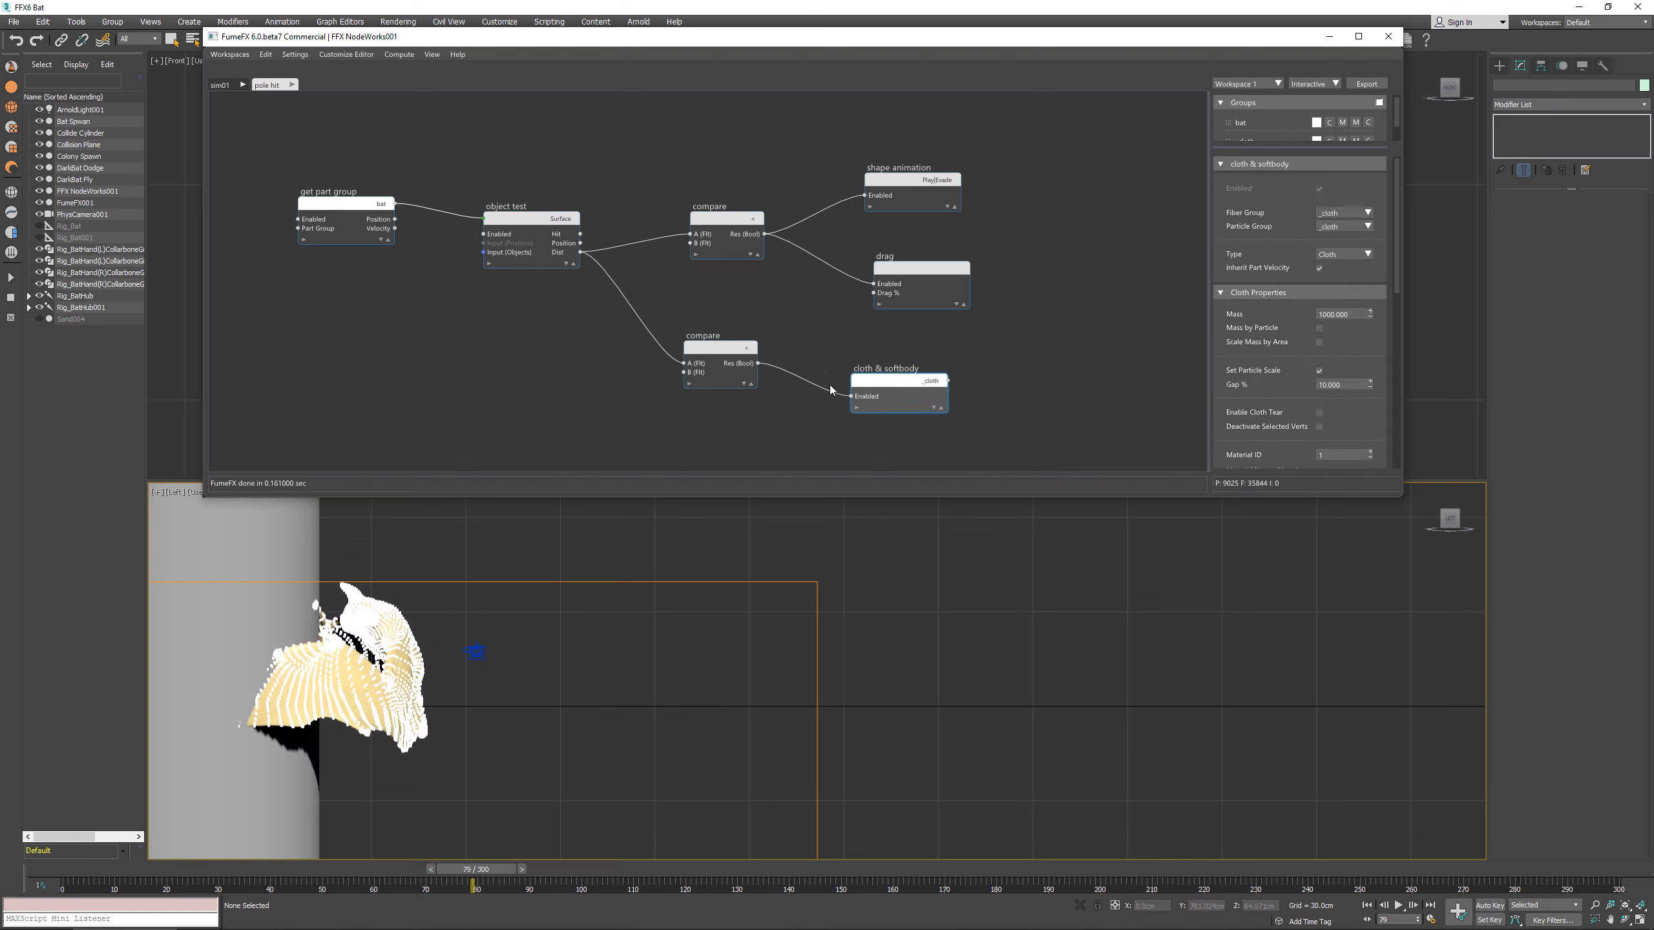
Step: Color the _cloth group red (245, 102, 102) and set the FFX NodeWorks001 object's particle display type to None
left_click(88, 190)
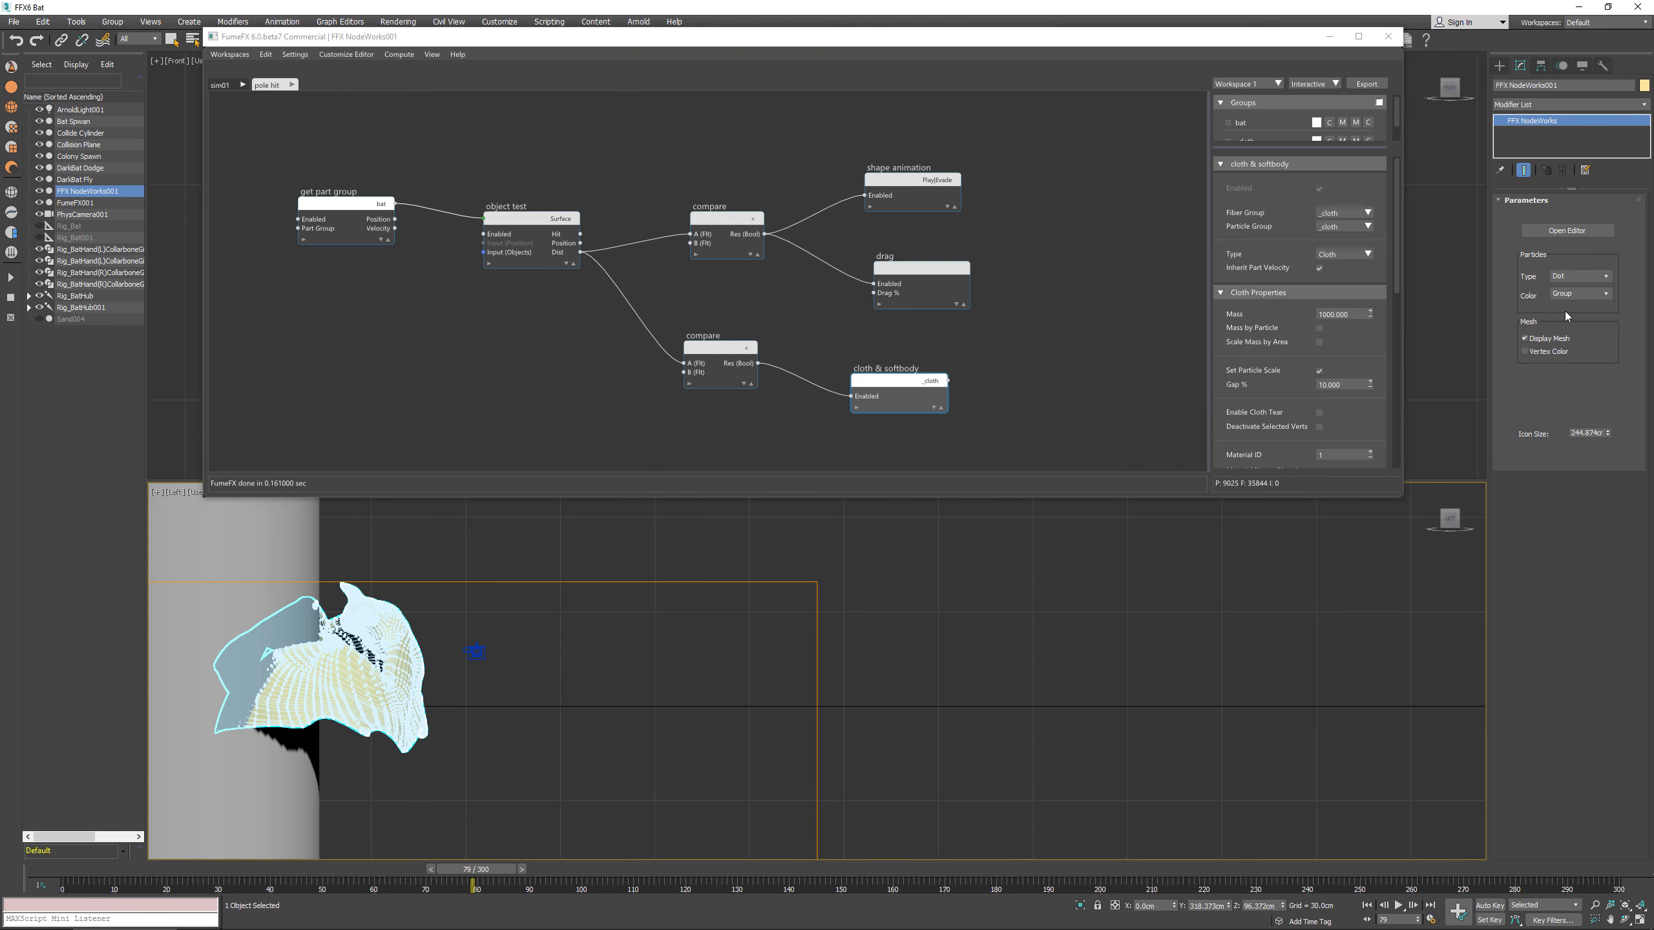
left_click(1607, 279)
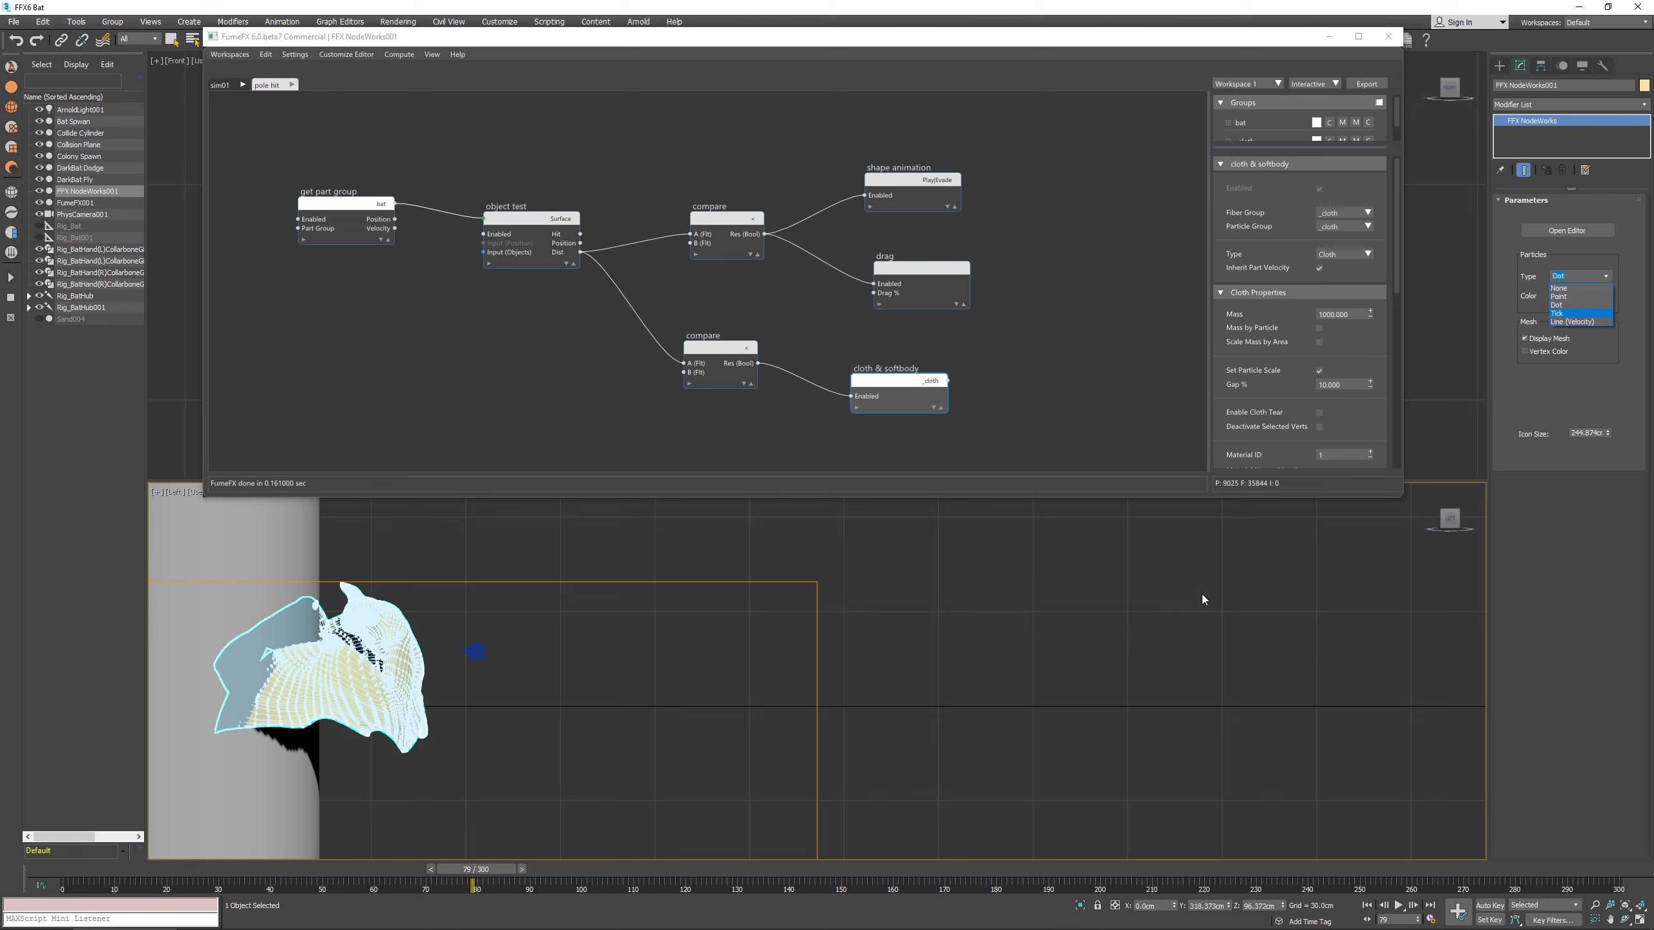
left_click(661, 461)
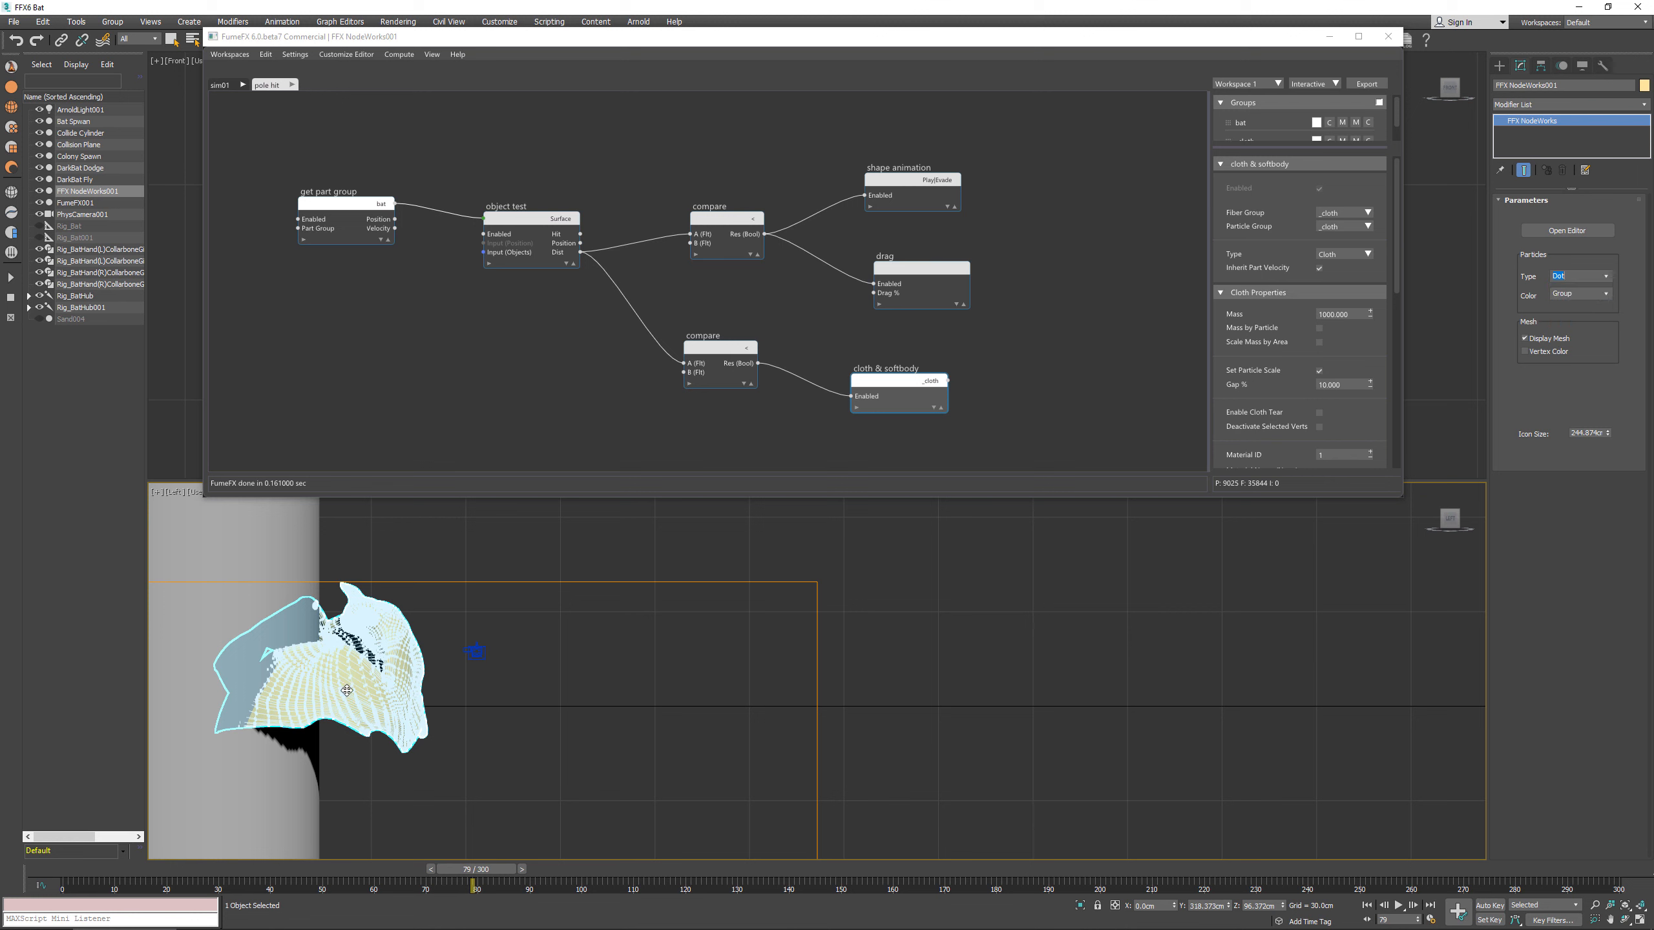
left_click(1304, 146)
left_click_drag(1304, 146, 1304, 174)
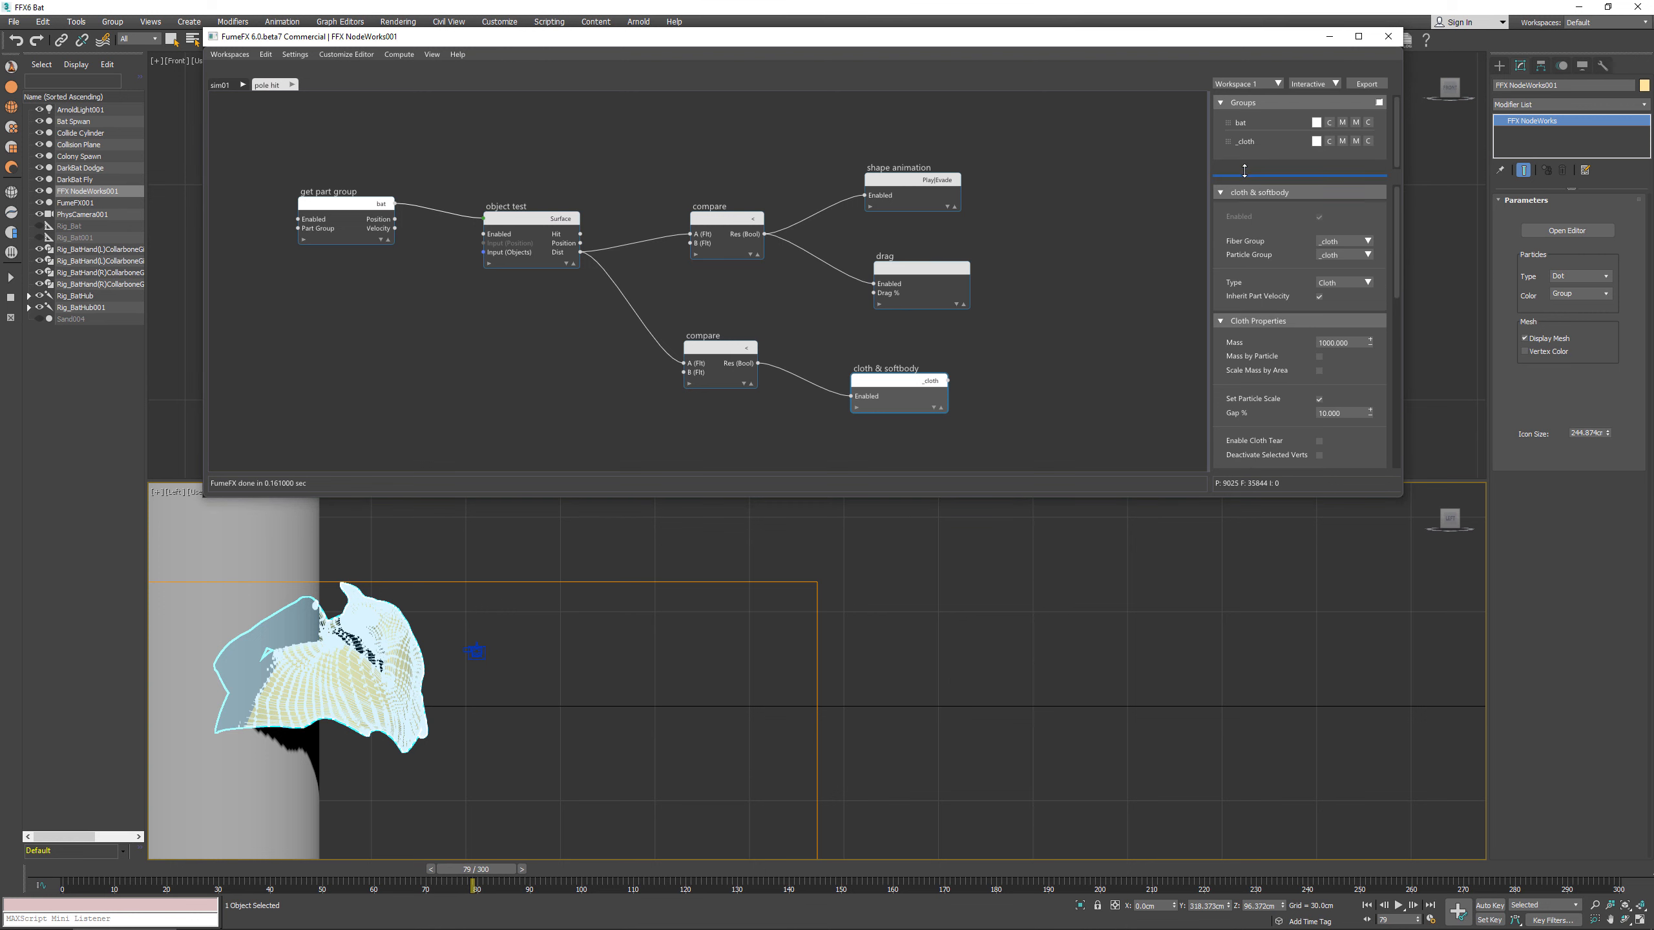
left_click(1316, 141)
left_click_drag(1297, 182, 1297, 159)
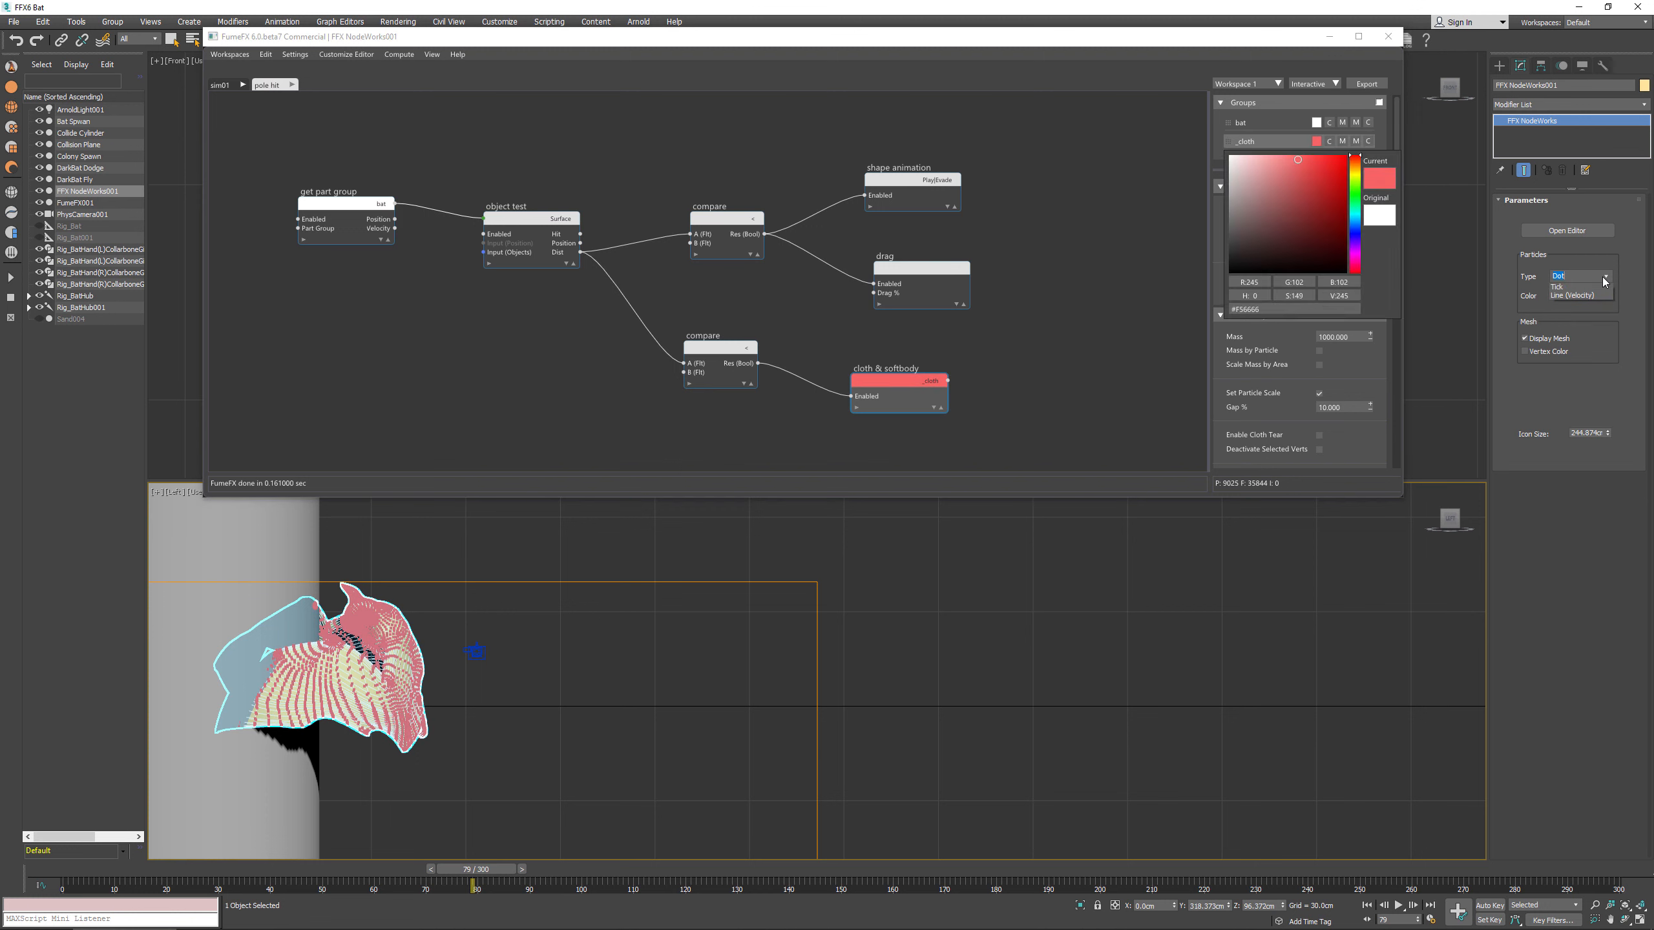
left_click(1581, 277)
left_click(1588, 288)
Step: Set the Cloth & Softbody node's Type to Solid Soft Body and go through its cloth and solid soft body settings
middle_click_drag(801, 396, 830, 328)
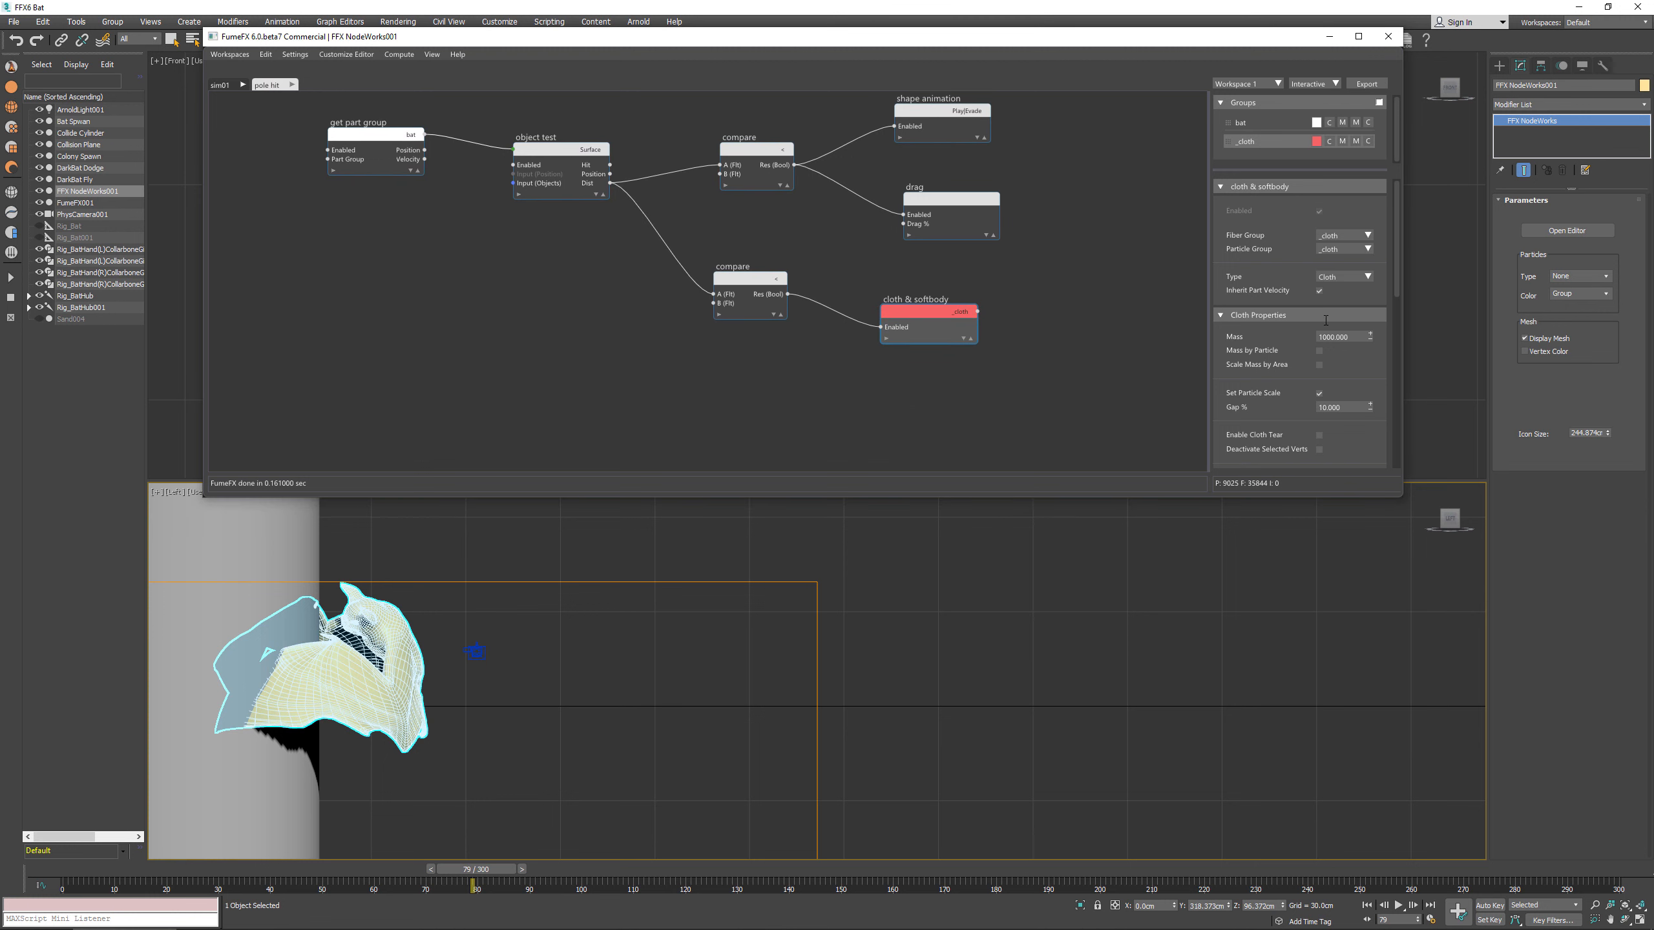
left_click(1351, 277)
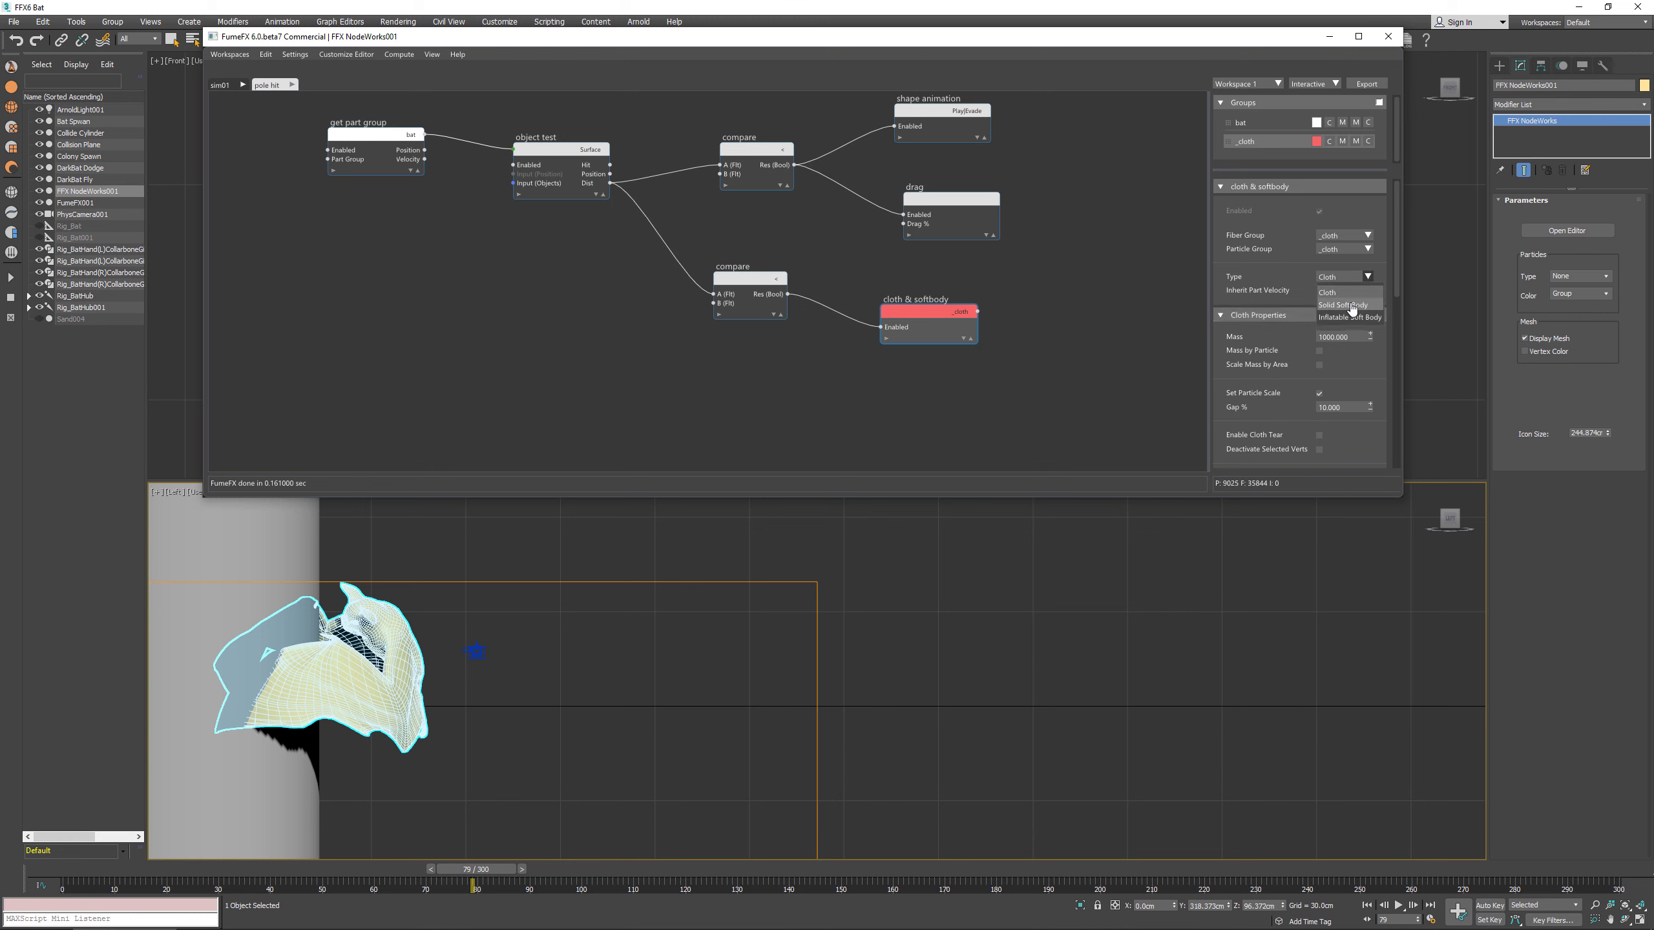
left_click(1352, 306)
scroll(1357, 372, "down", 3)
scroll(1310, 392, "down", 4)
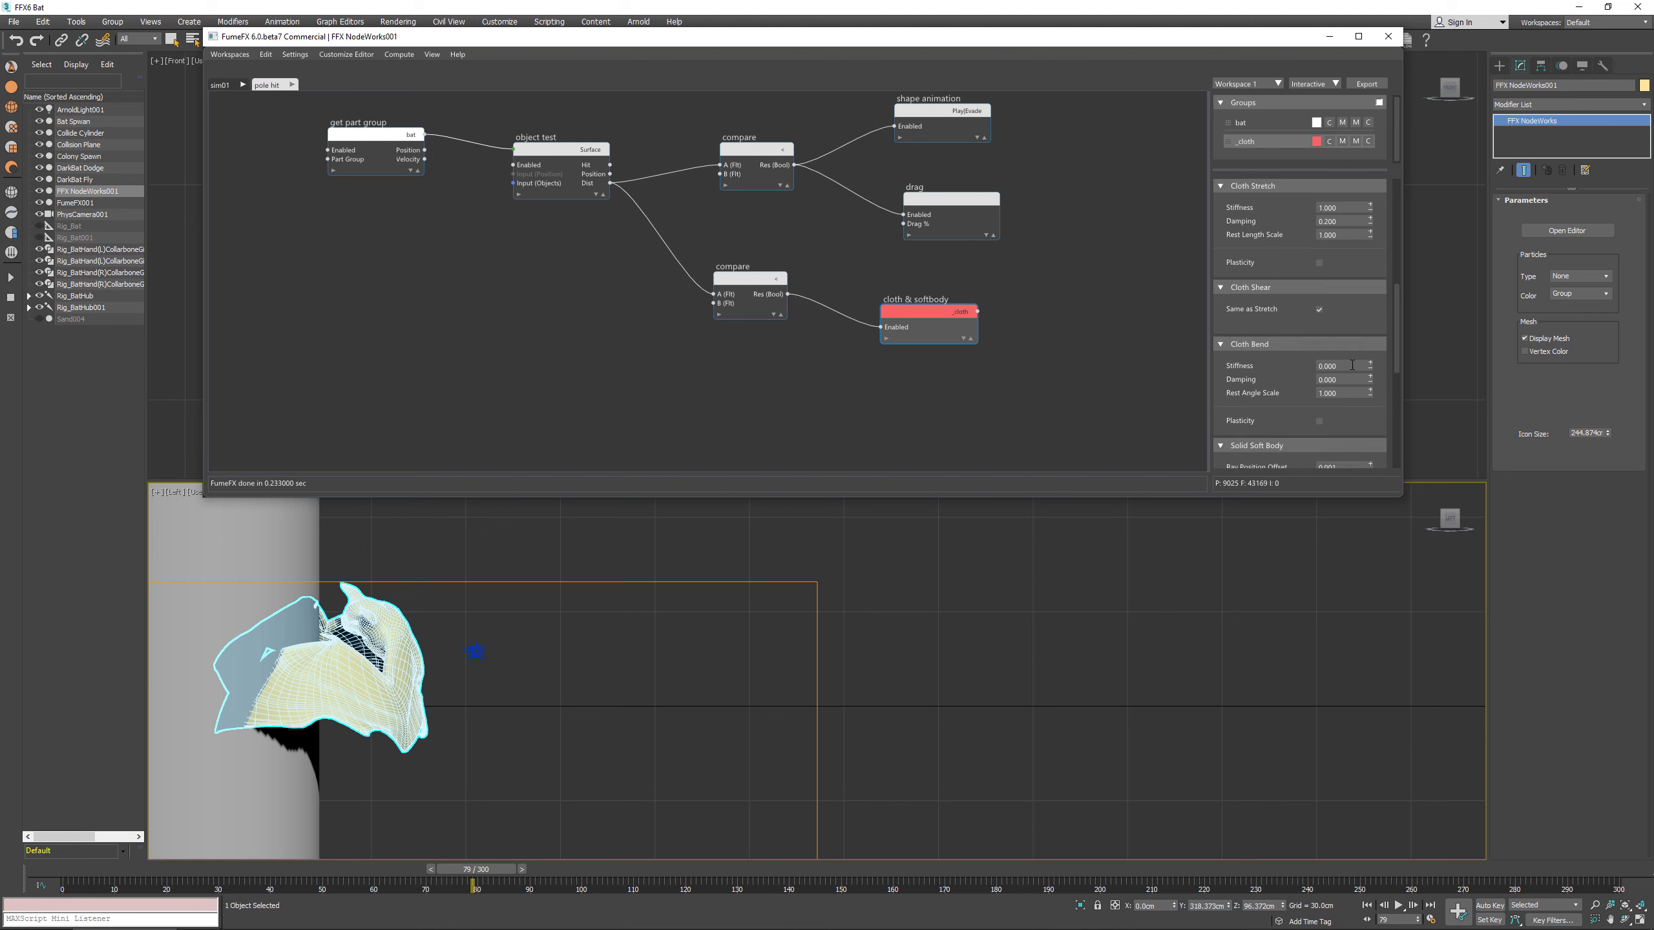
scroll(1249, 427, "down", 4)
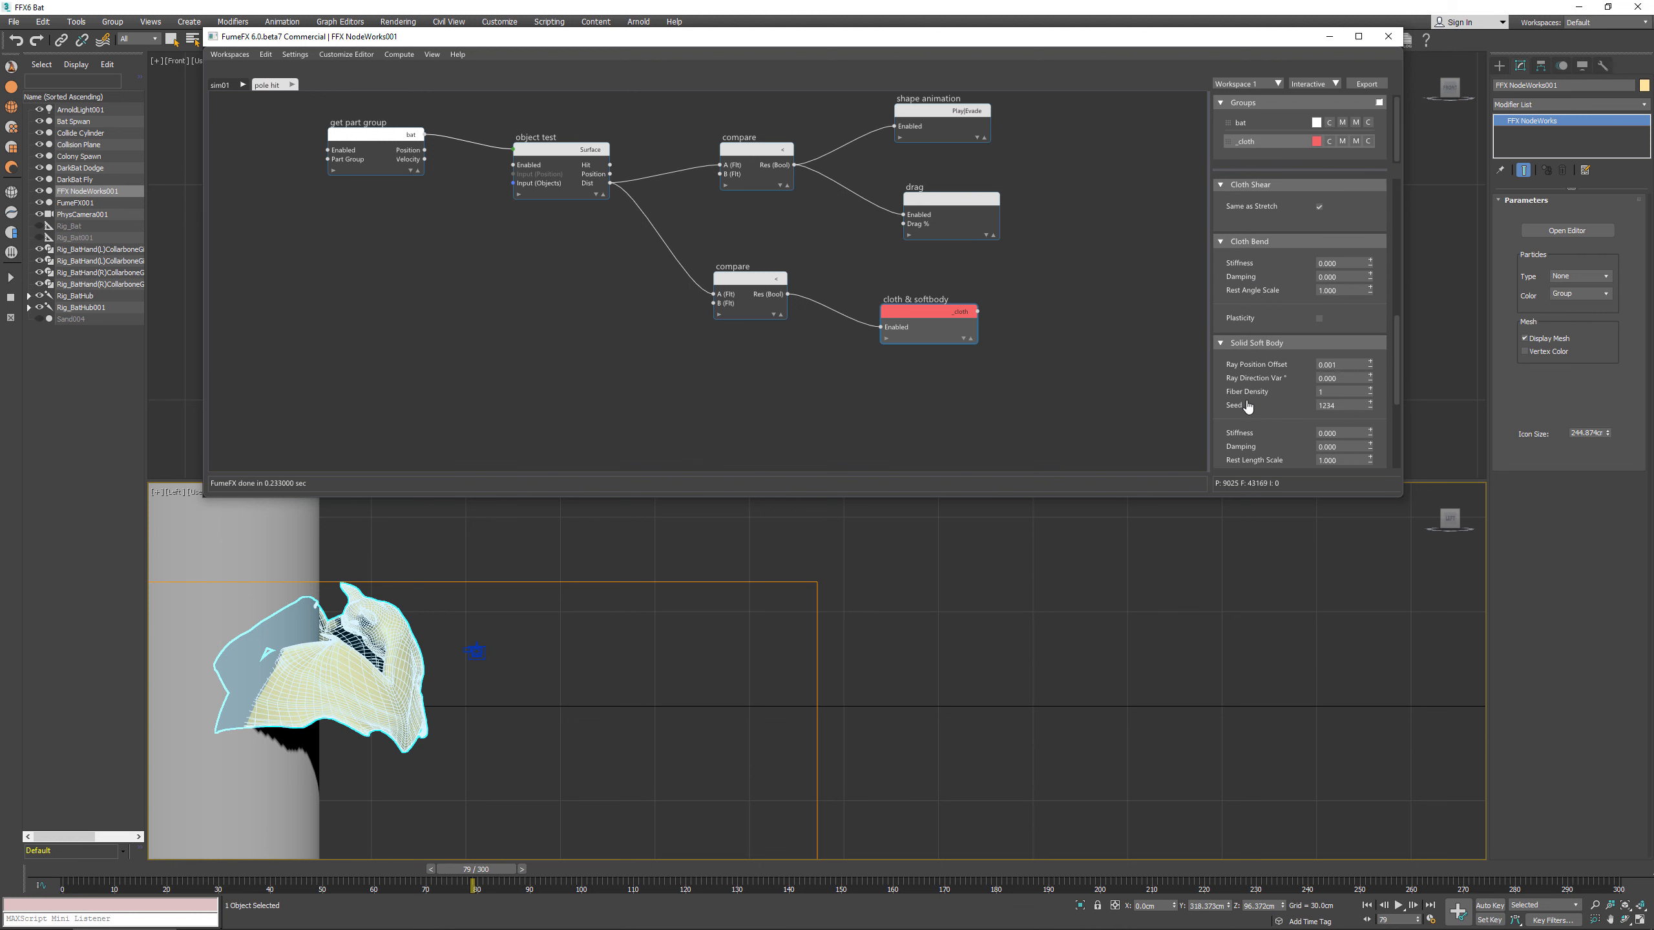
Step: Add a Display Attributes node showing Solid fibers and inspect them up close on the bat in wireframe
left_click(468, 404)
key("Tab")
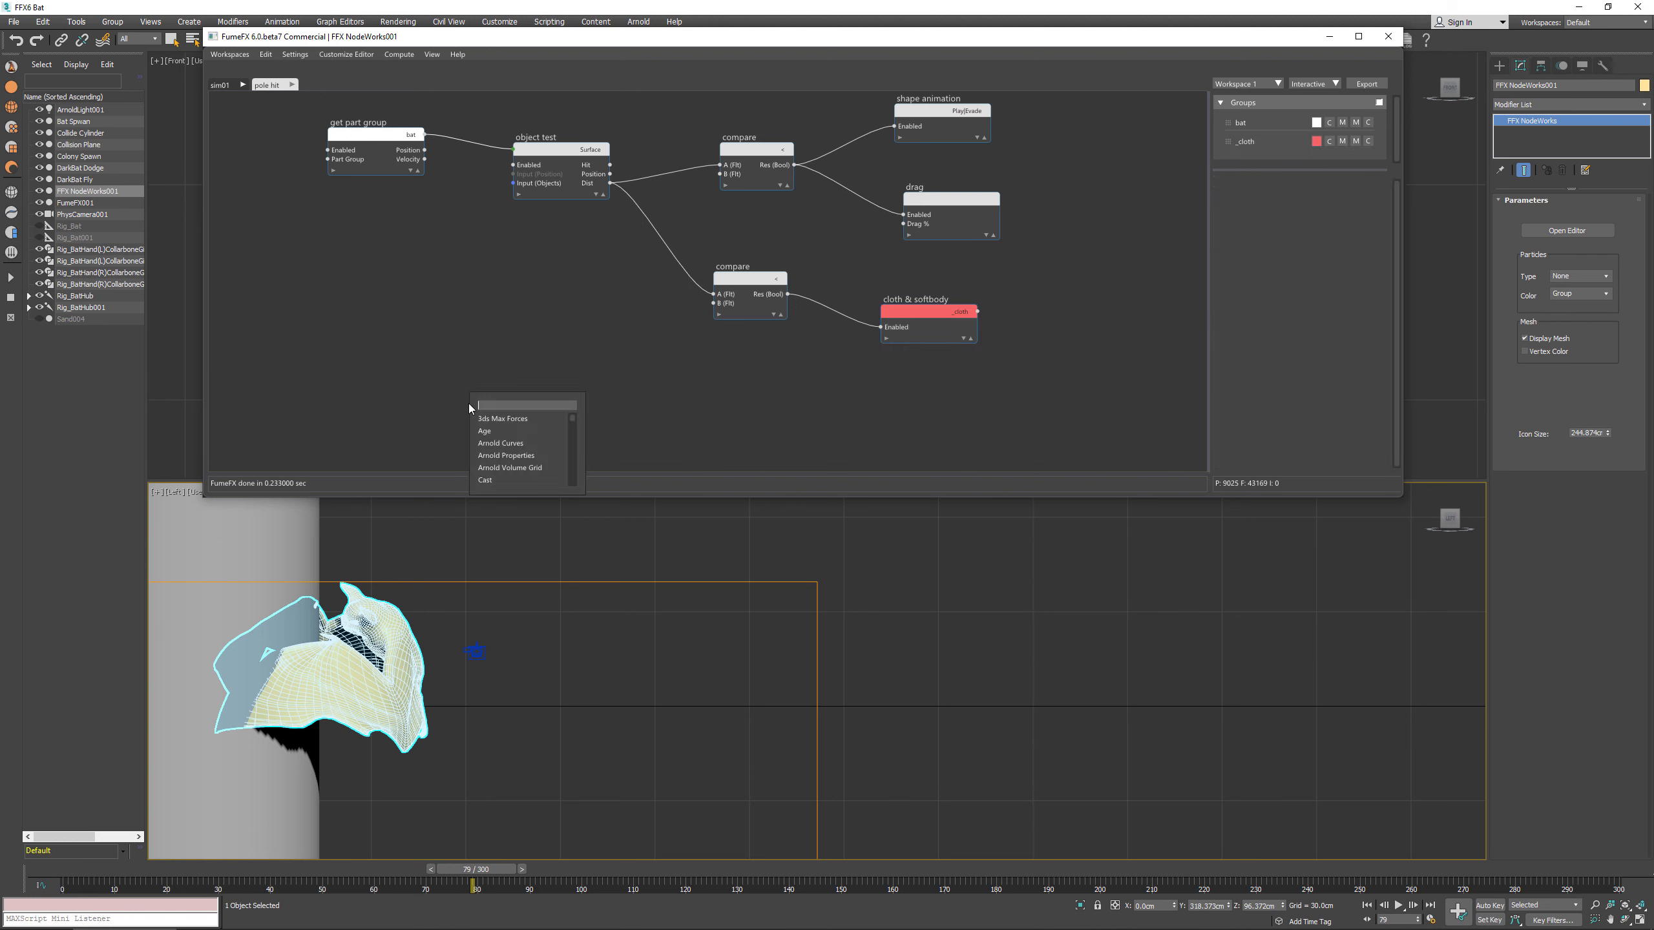
type("displa")
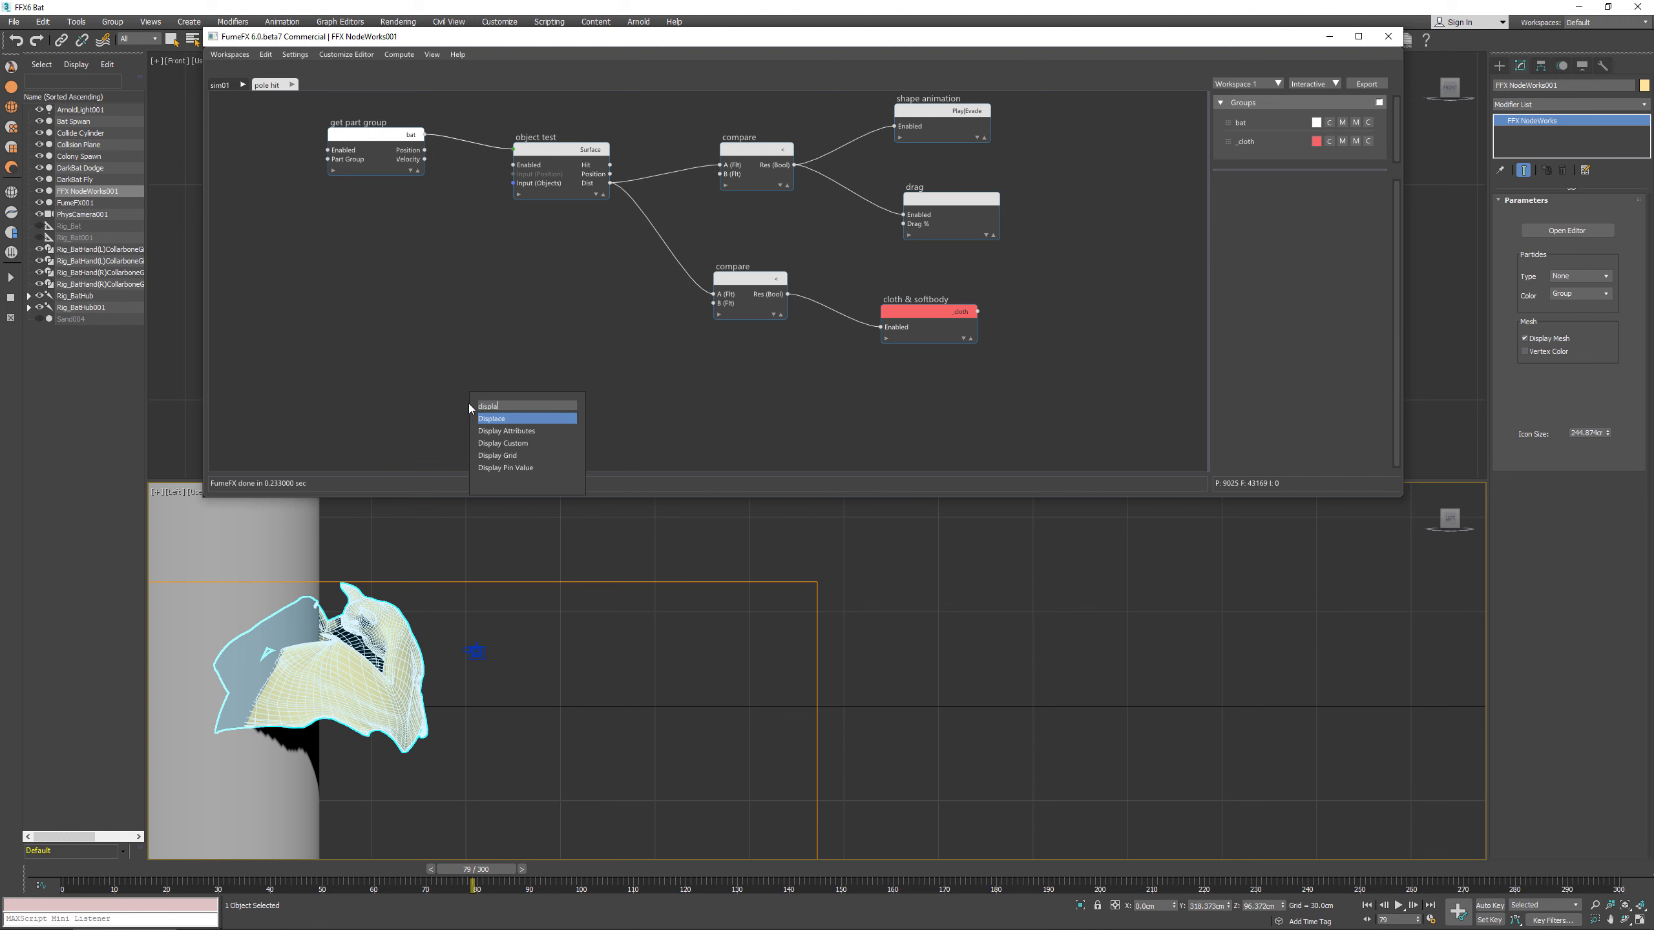
key("Down")
key("Return")
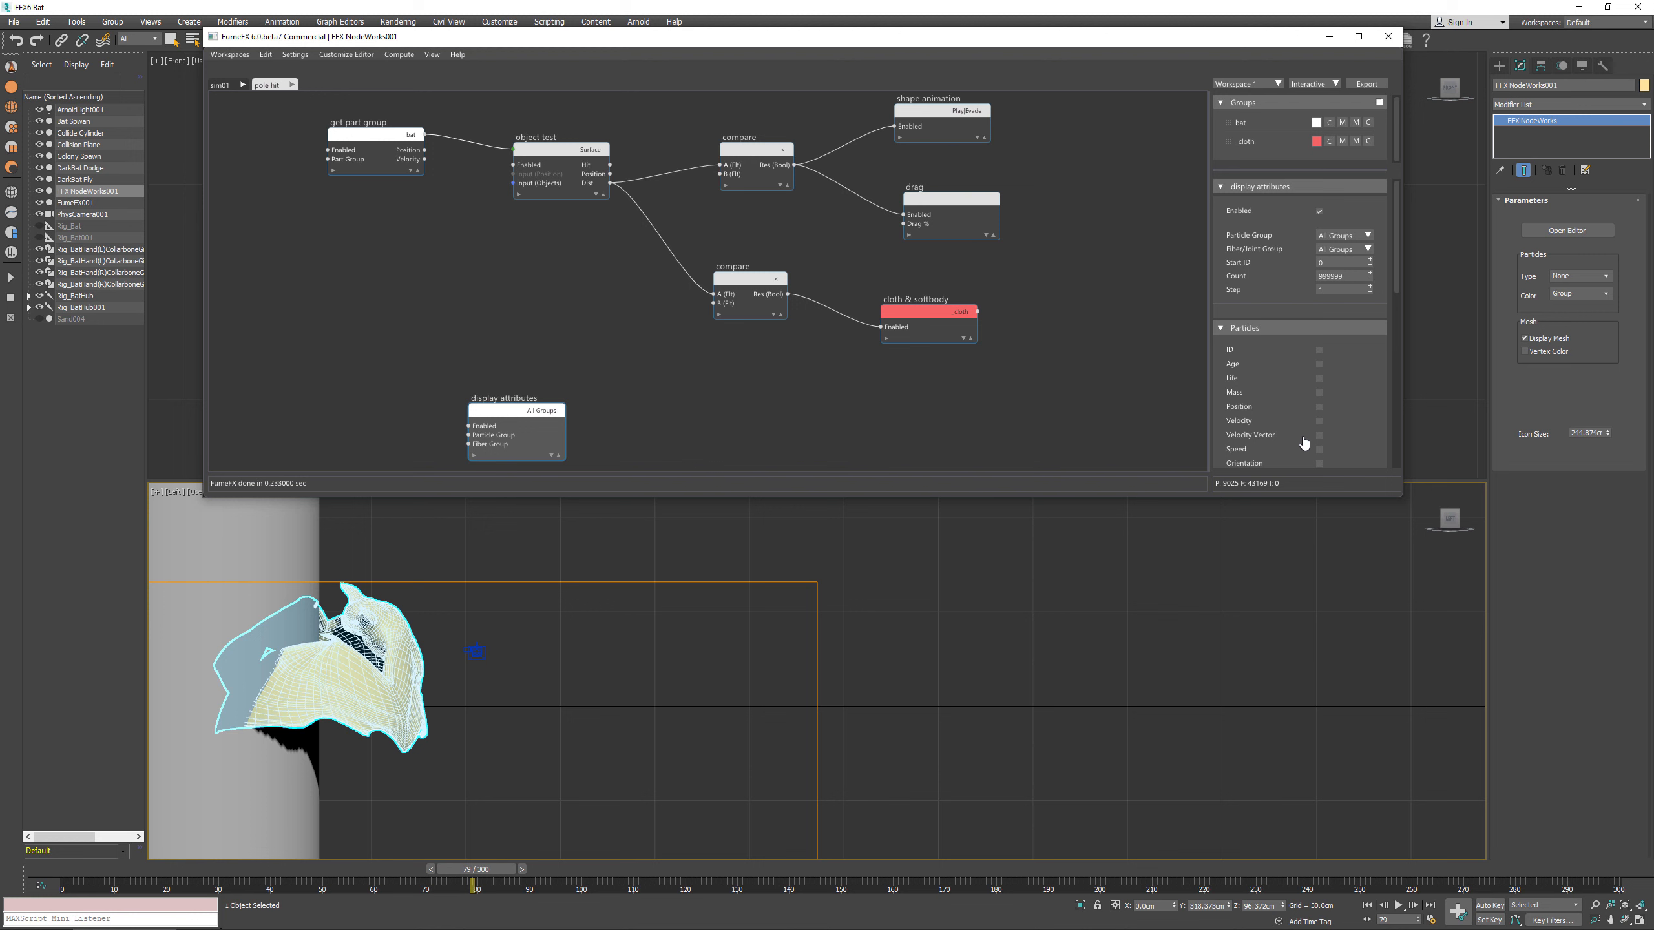
scroll(1304, 444, "down", 5)
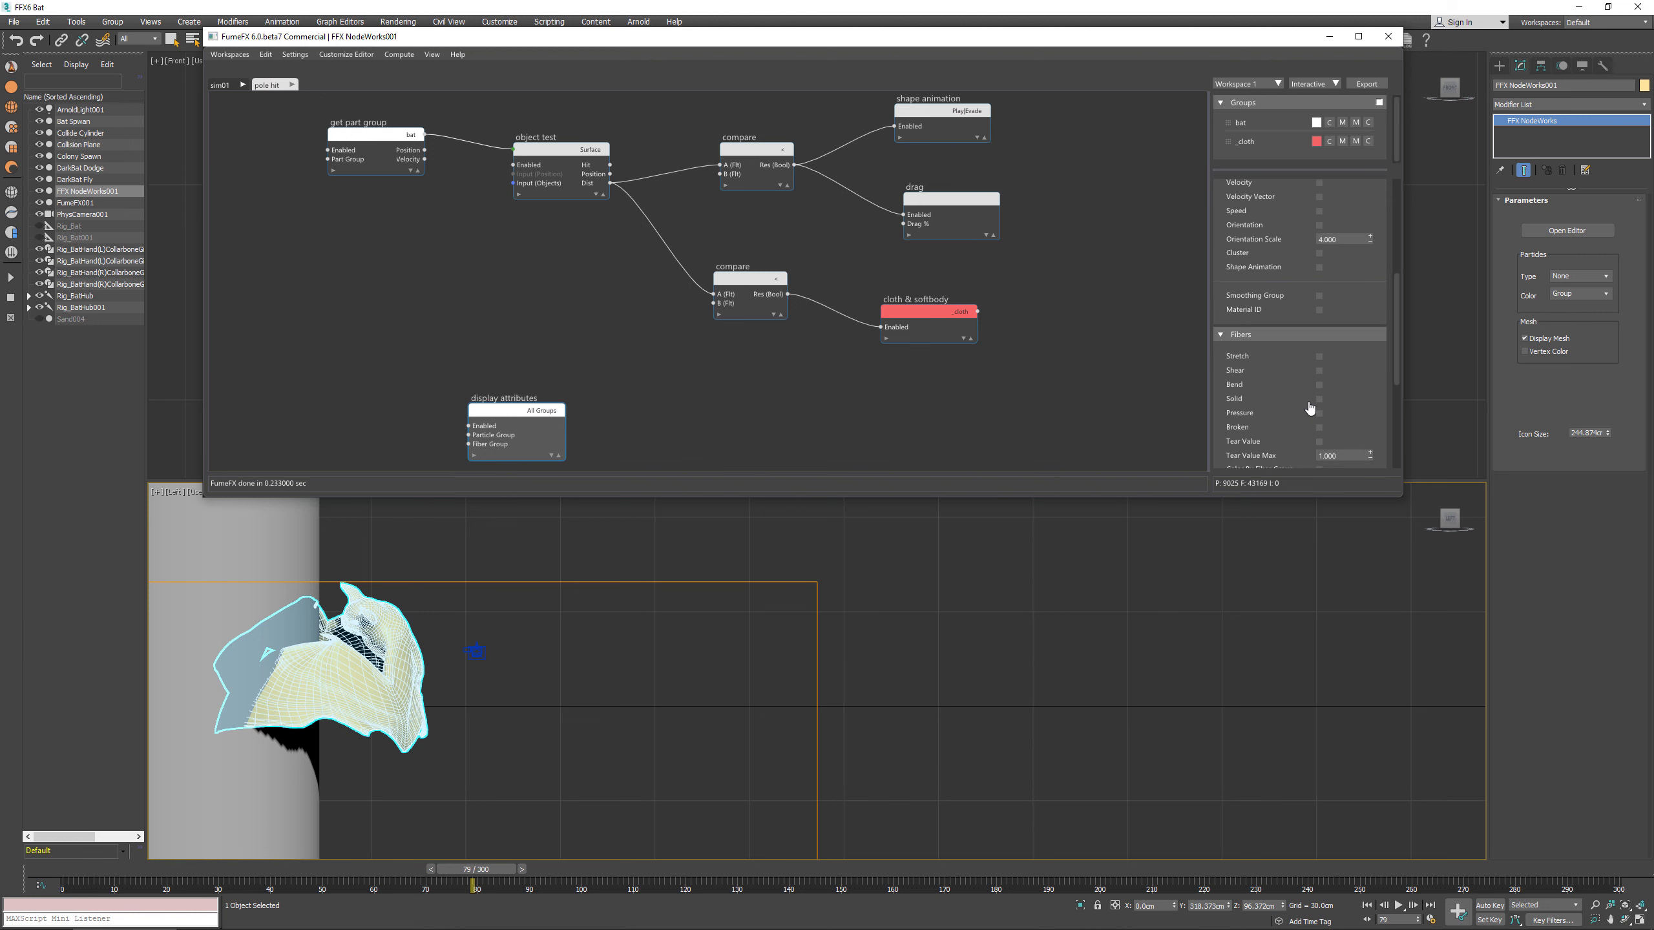
left_click(1319, 399)
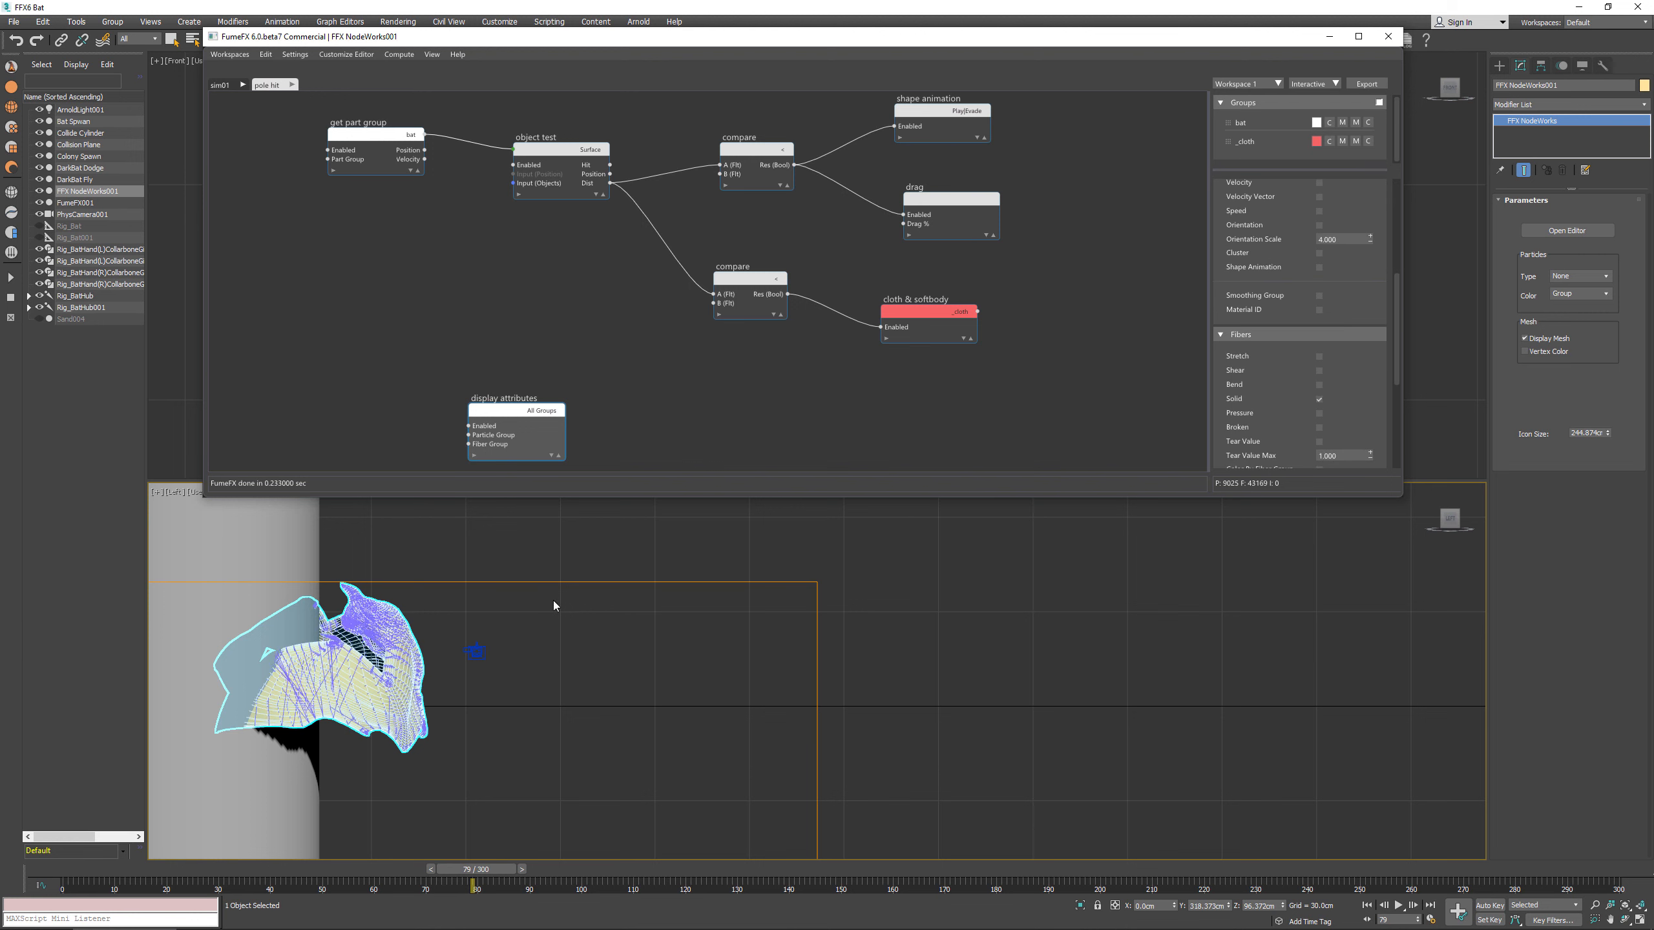
scroll(378, 641, "up", 5)
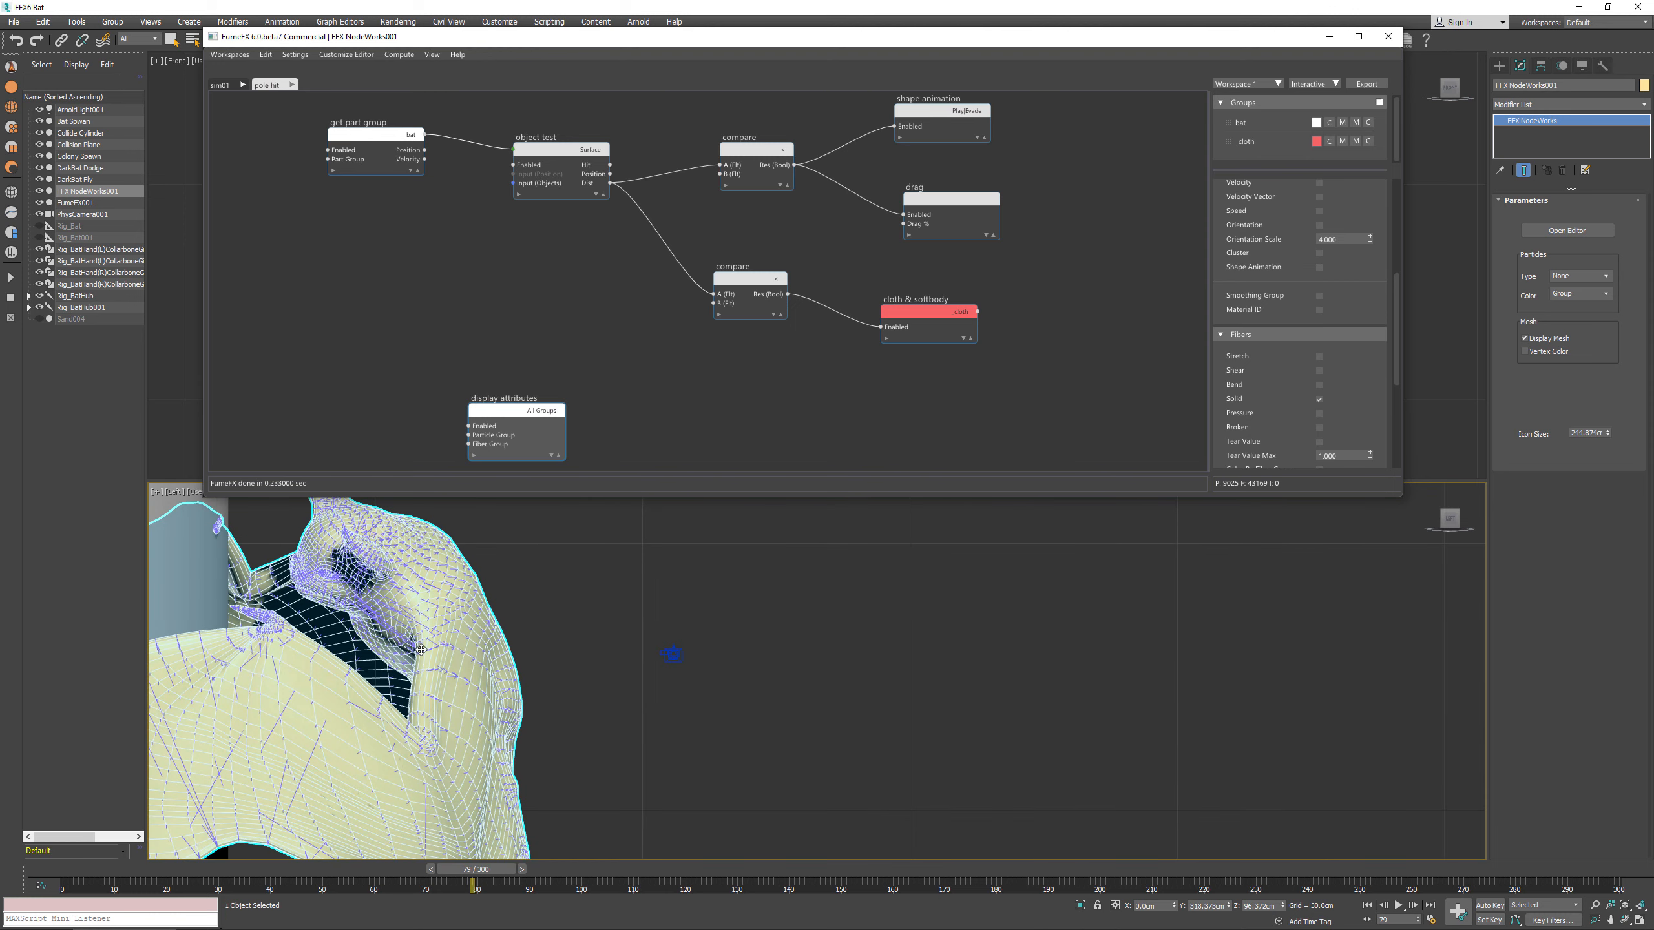
key("F3")
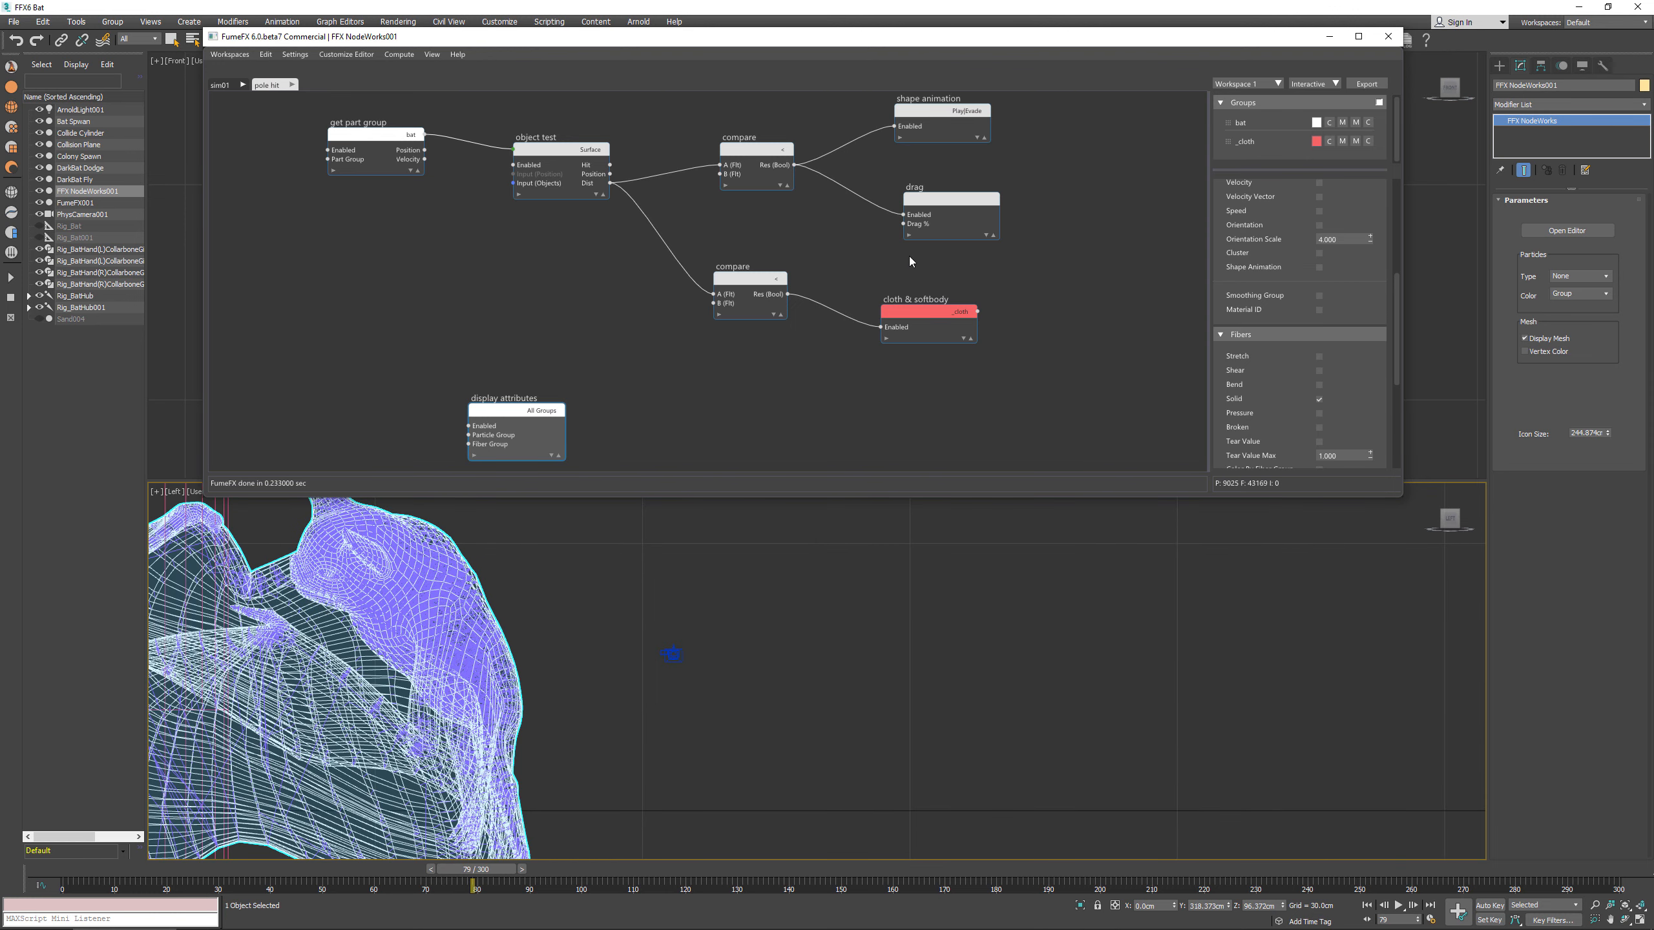
Step: Set the Cloth Bend Stiffness of the Cloth & Softbody node to 10
scroll(1336, 282, "down", 5)
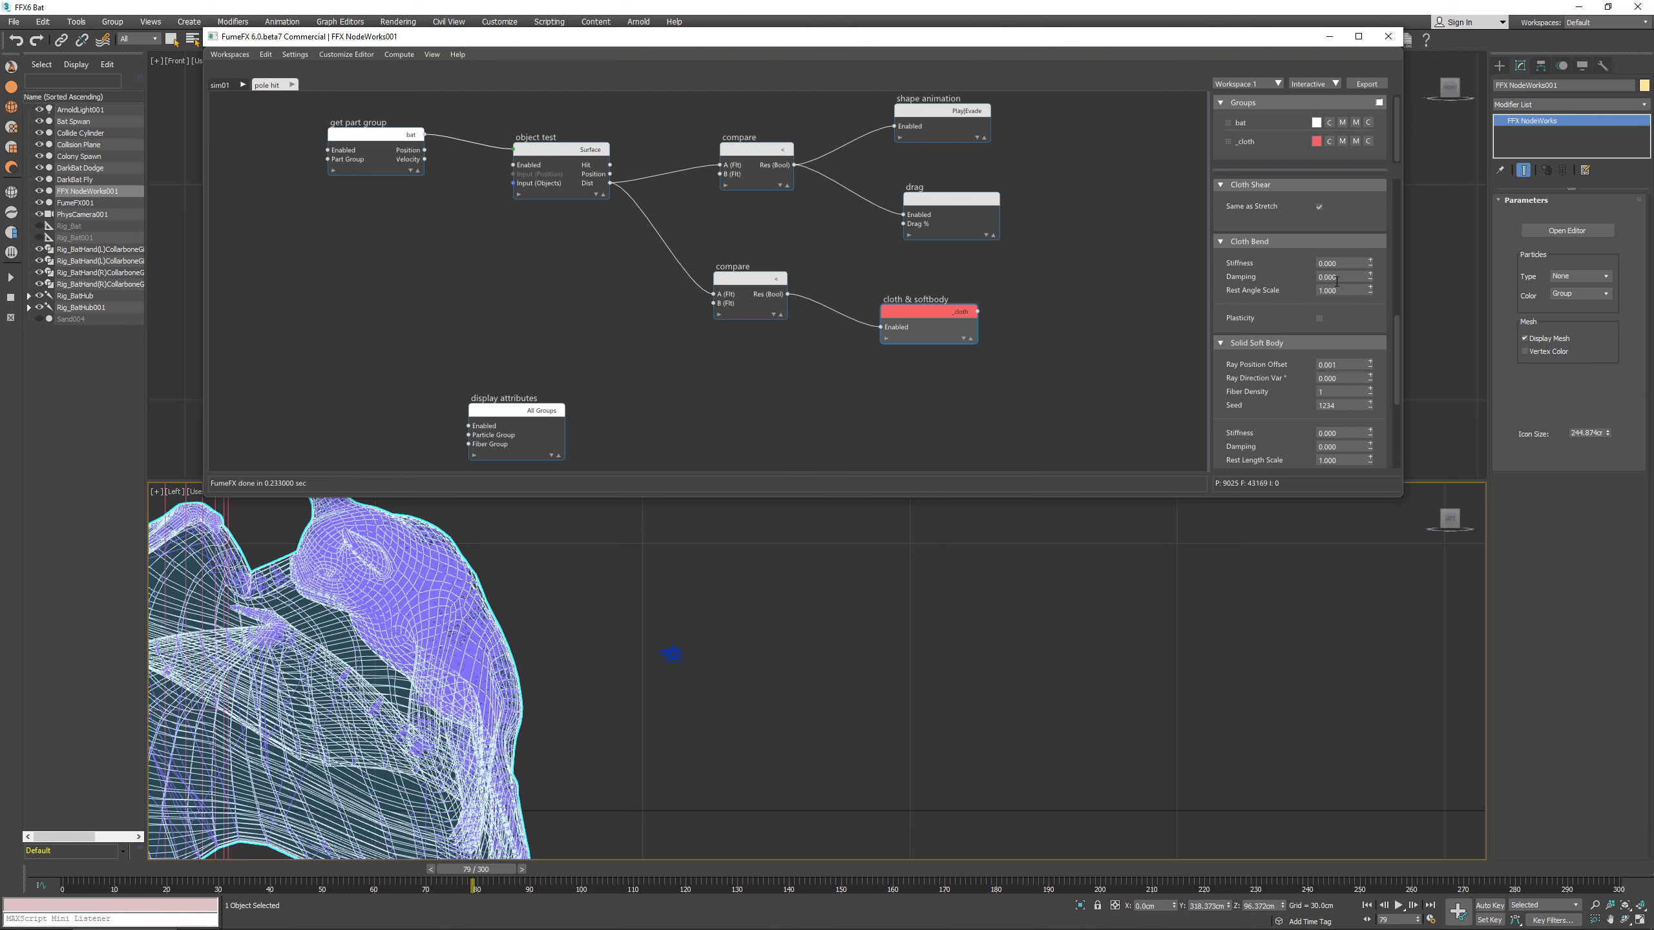
left_click(1349, 263)
type("10")
key("Return")
scroll(1300, 360, "up", 3)
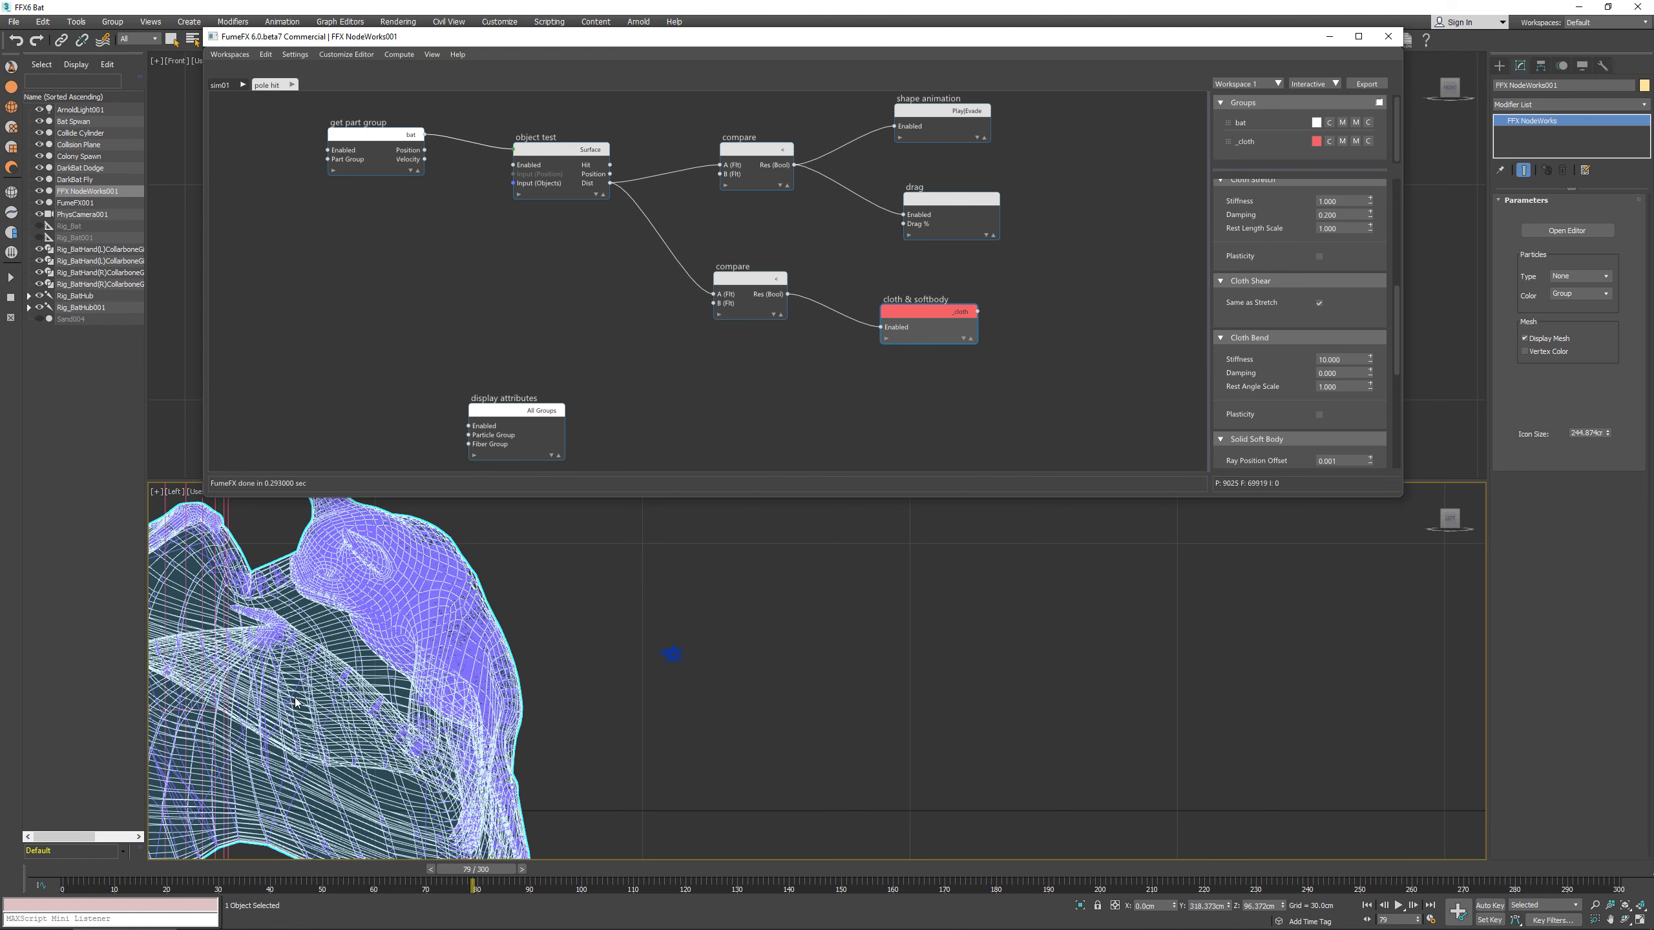
Step: Set the Solid Soft Body Stiffness of the Cloth & Softbody node to 10
scroll(316, 700, "down", 3)
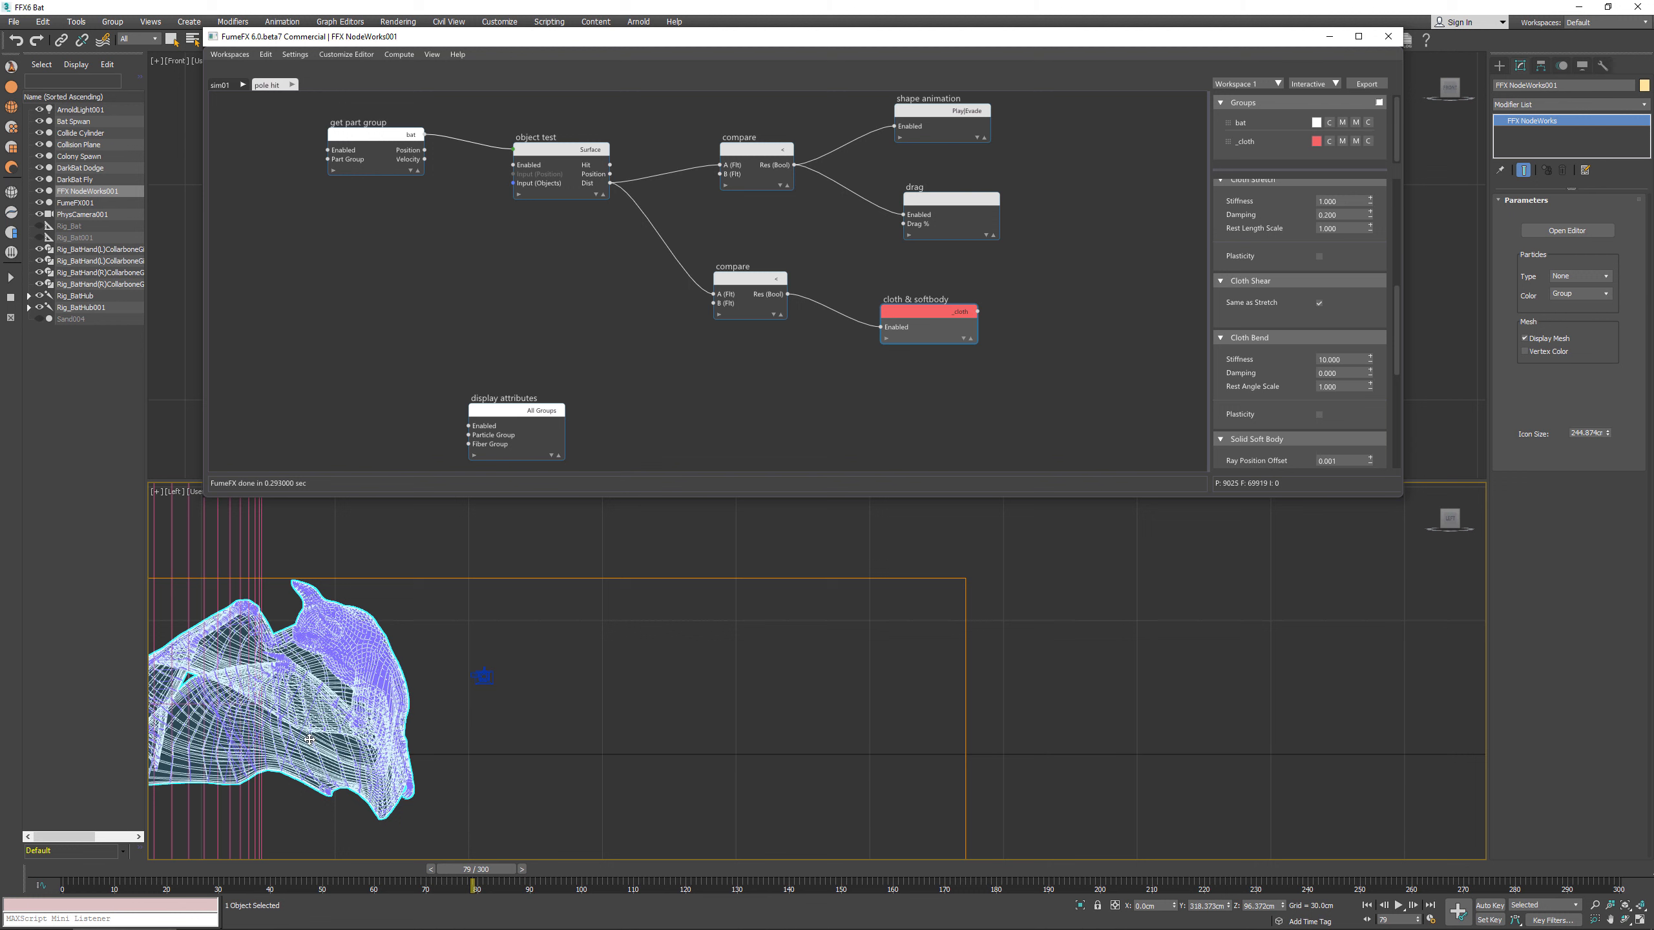
scroll(1290, 329, "down", 2)
scroll(1290, 329, "down", 2)
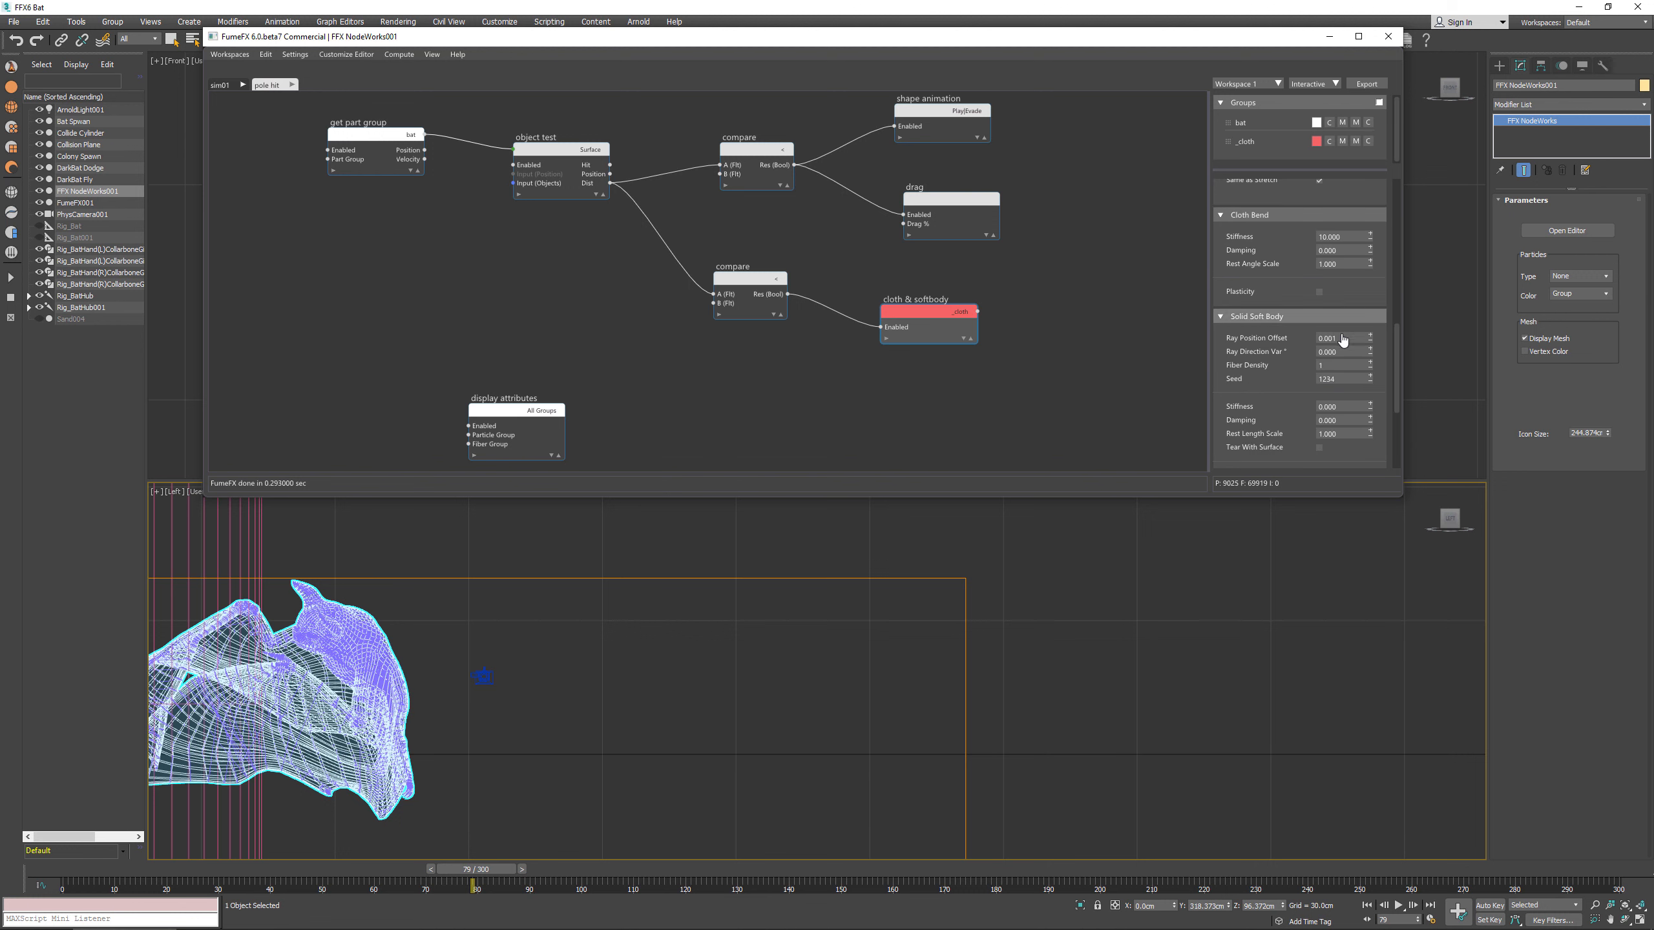
double_click(1349, 404)
type("10")
key("Return")
scroll(1249, 435, "down", 4)
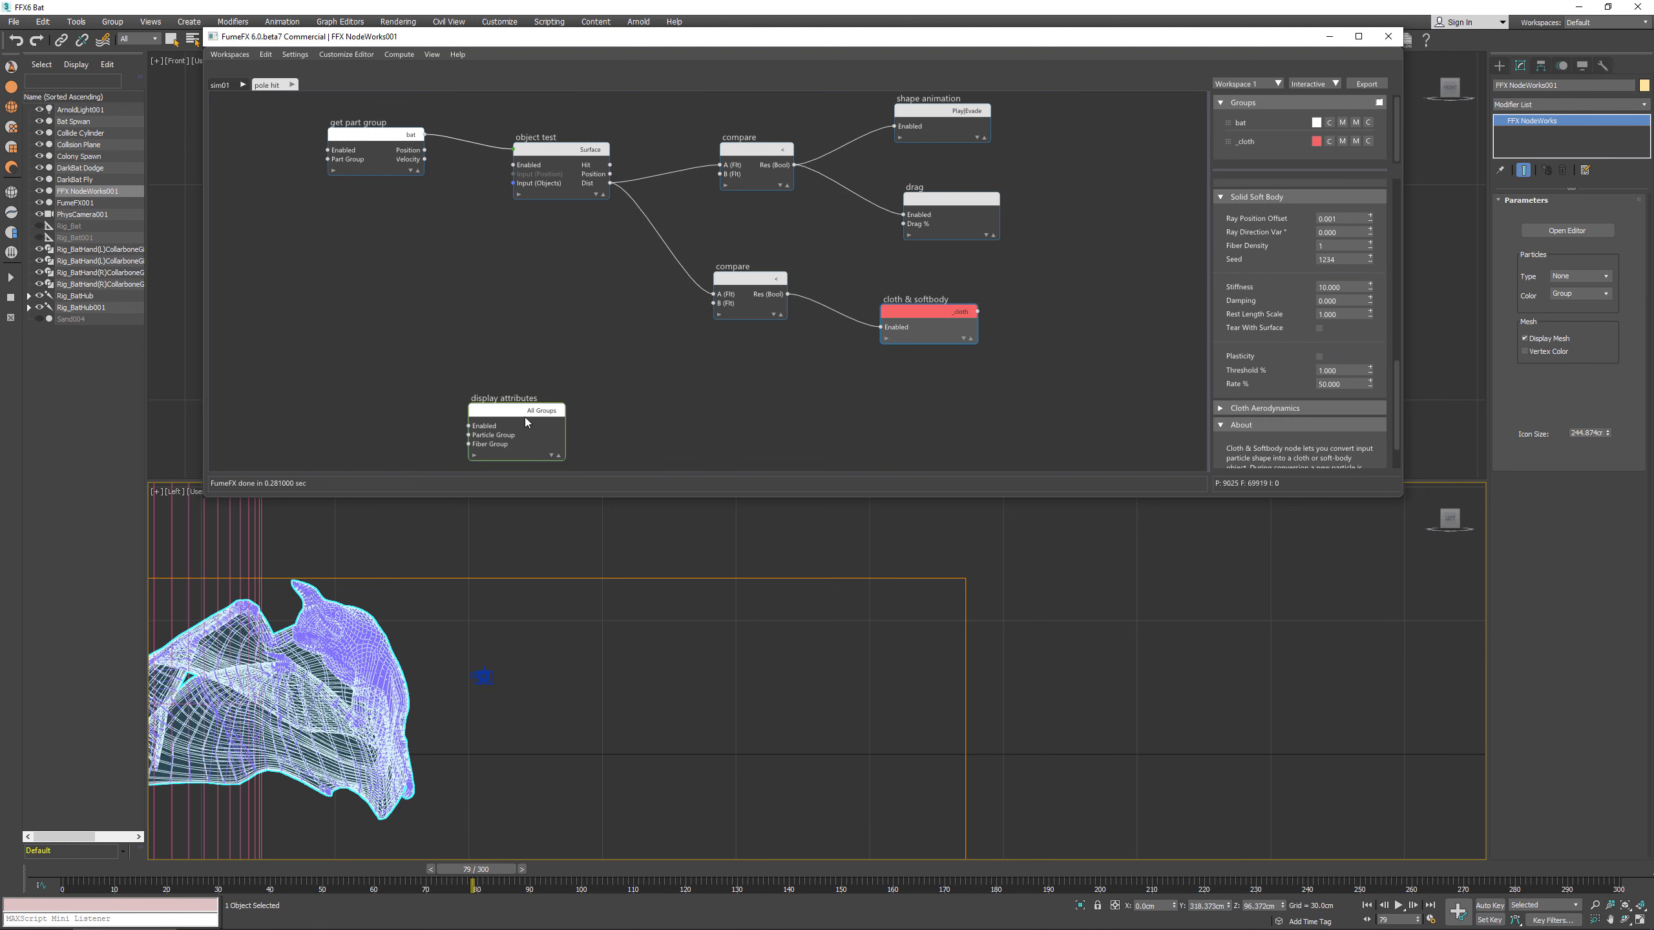
Step: Switch the Display Attributes node from Solid fibers to Stretch and Shear fibers, briefly previewing the Bend fibers
left_click_drag(525, 416, 511, 407)
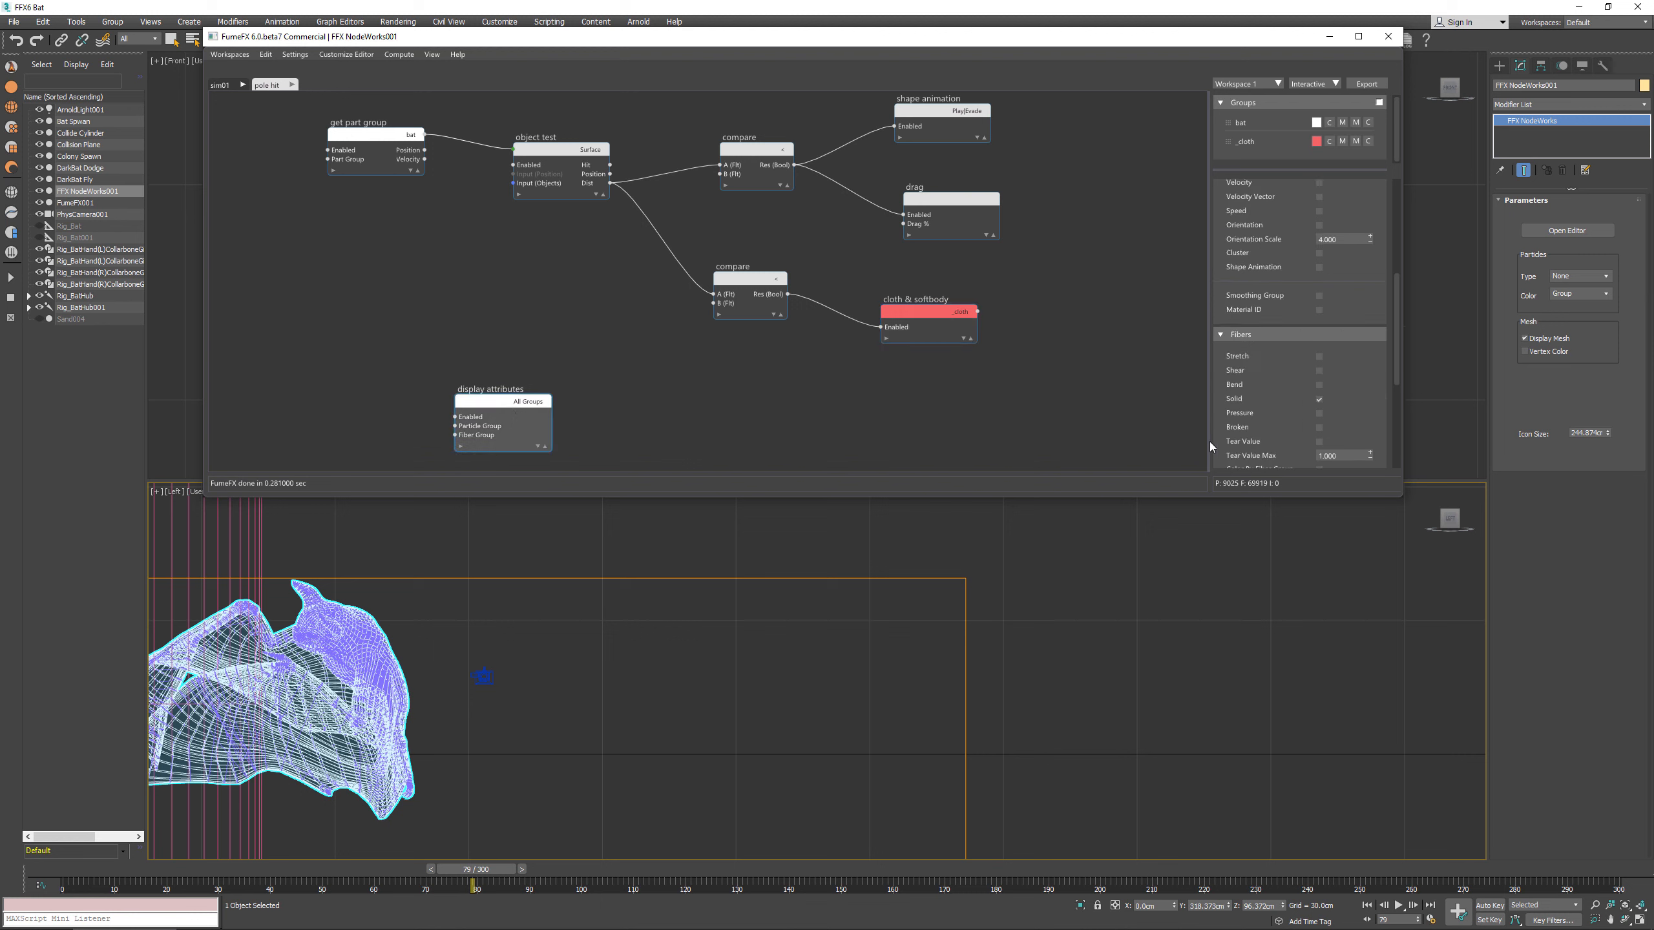
left_click(1319, 399)
left_click(1319, 385)
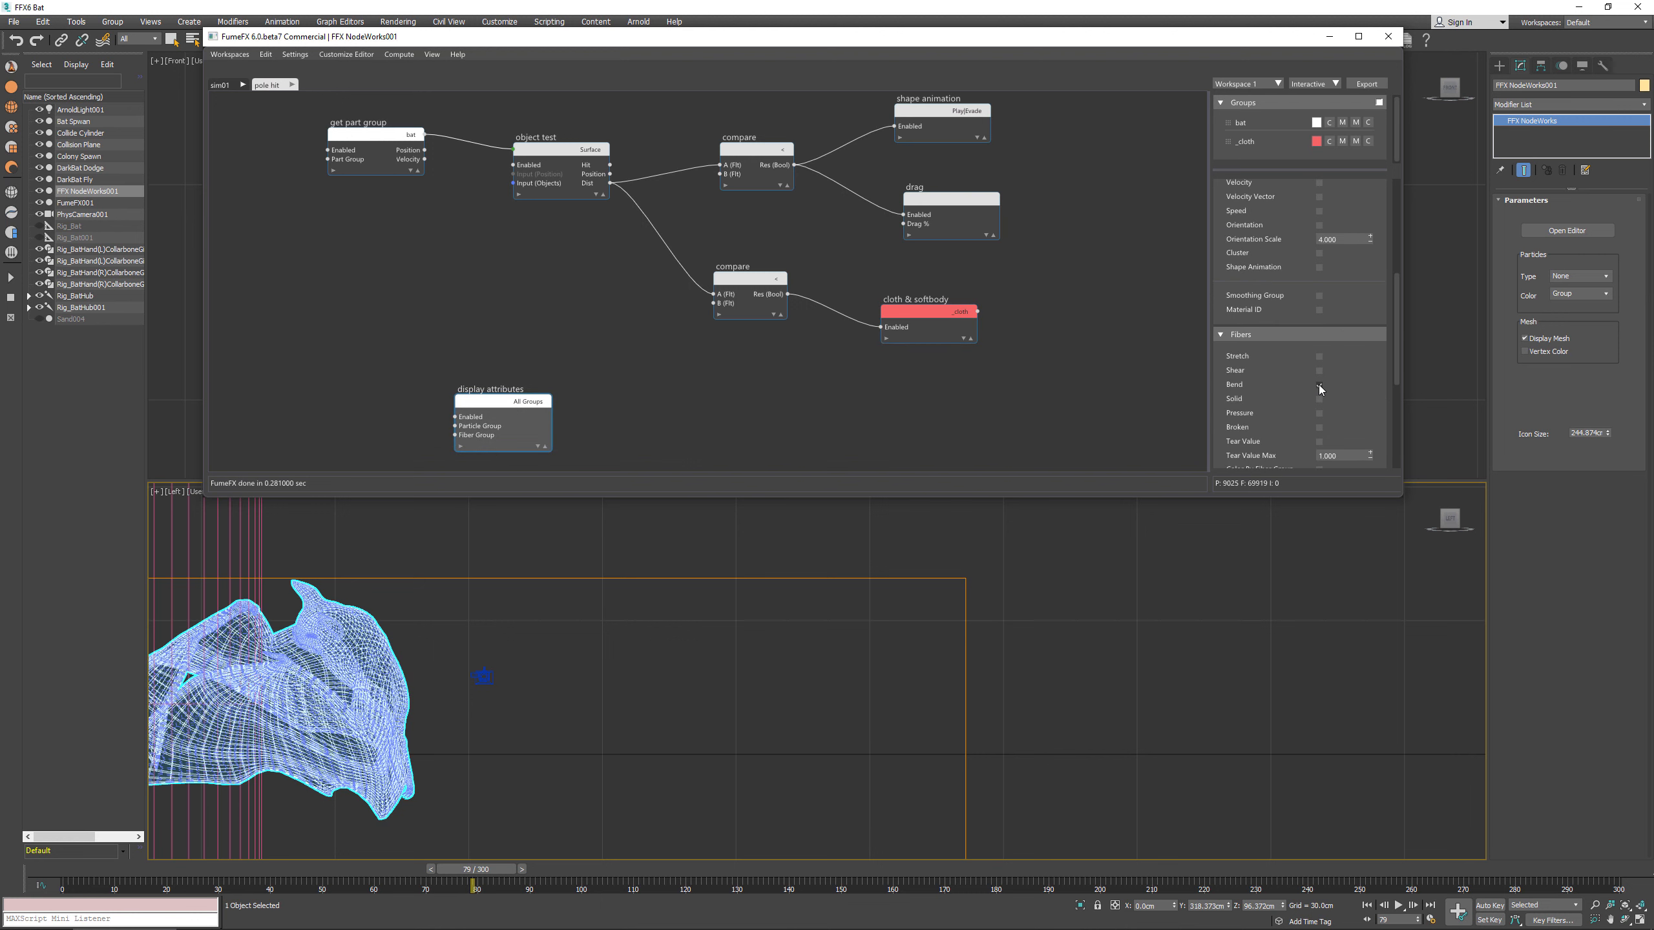
left_click(1319, 385)
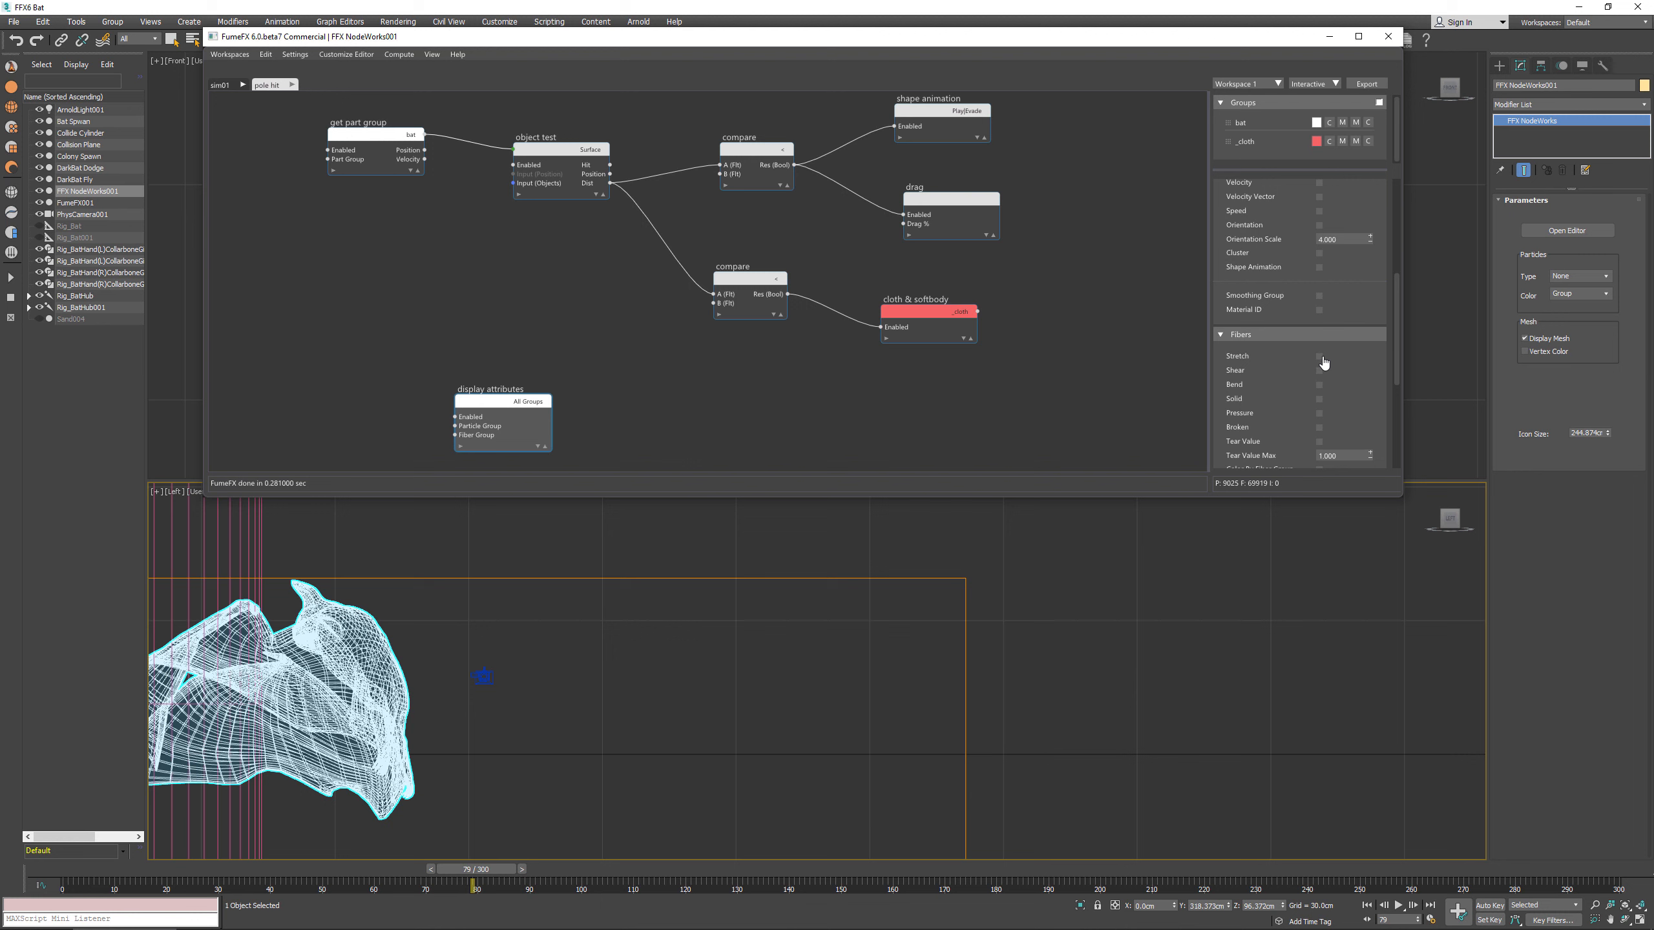
left_click(1319, 357)
left_click(1319, 371)
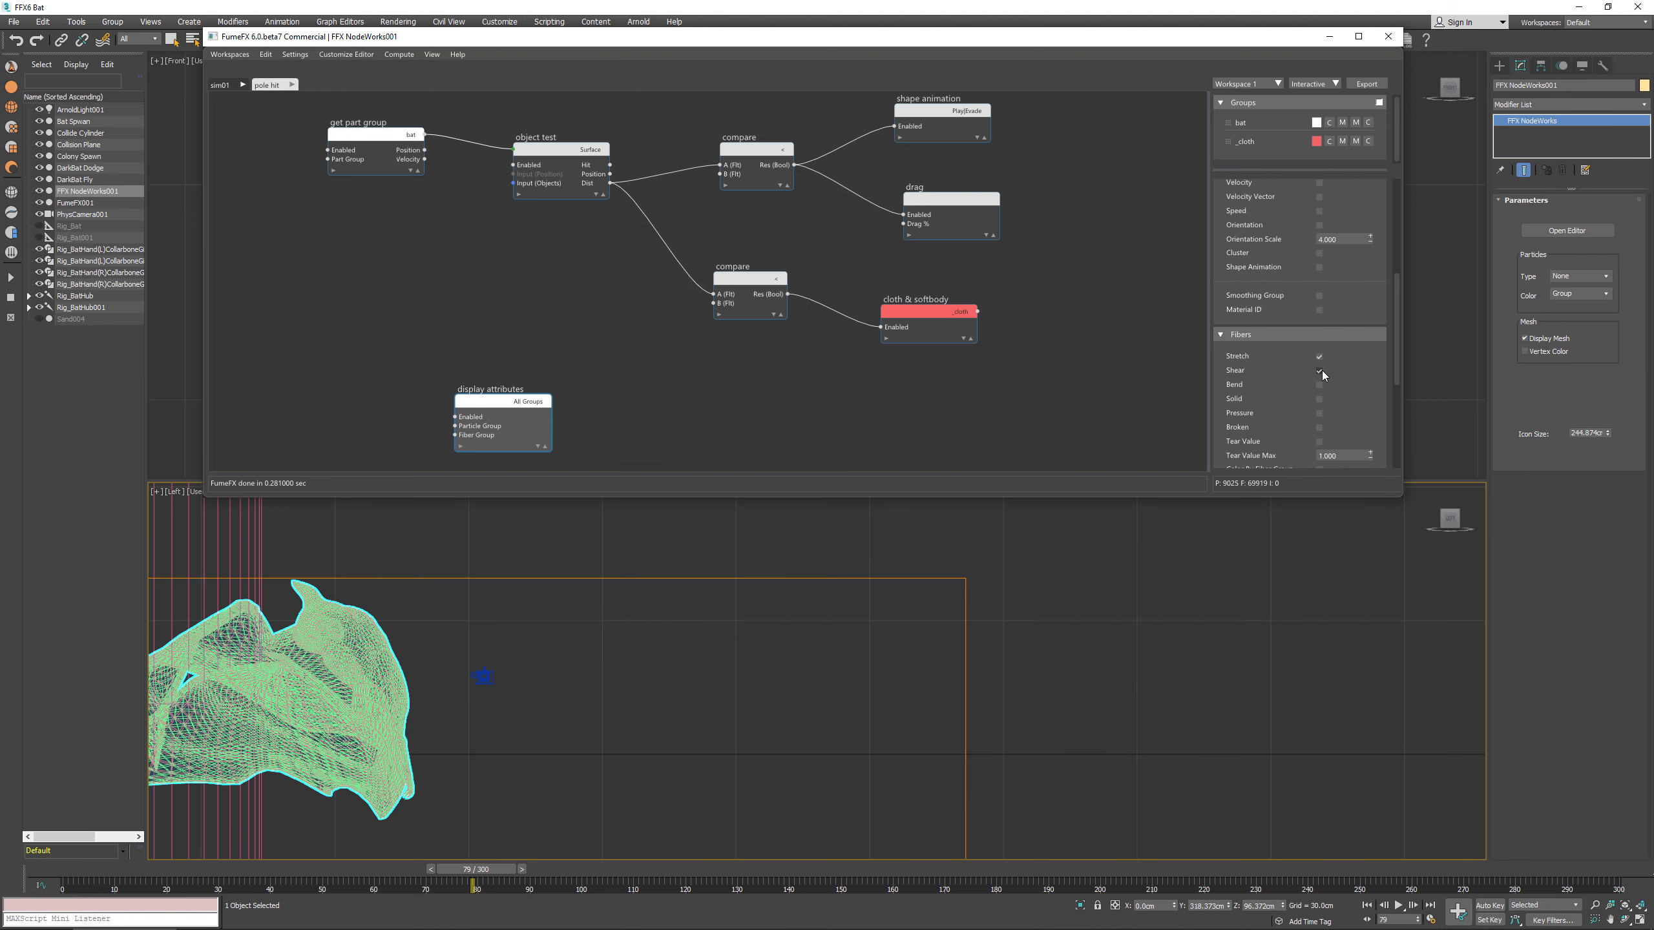
Step: Turn off the Shear and Stretch fiber display in the Display Attributes node
left_click(1320, 371)
left_click(1319, 357)
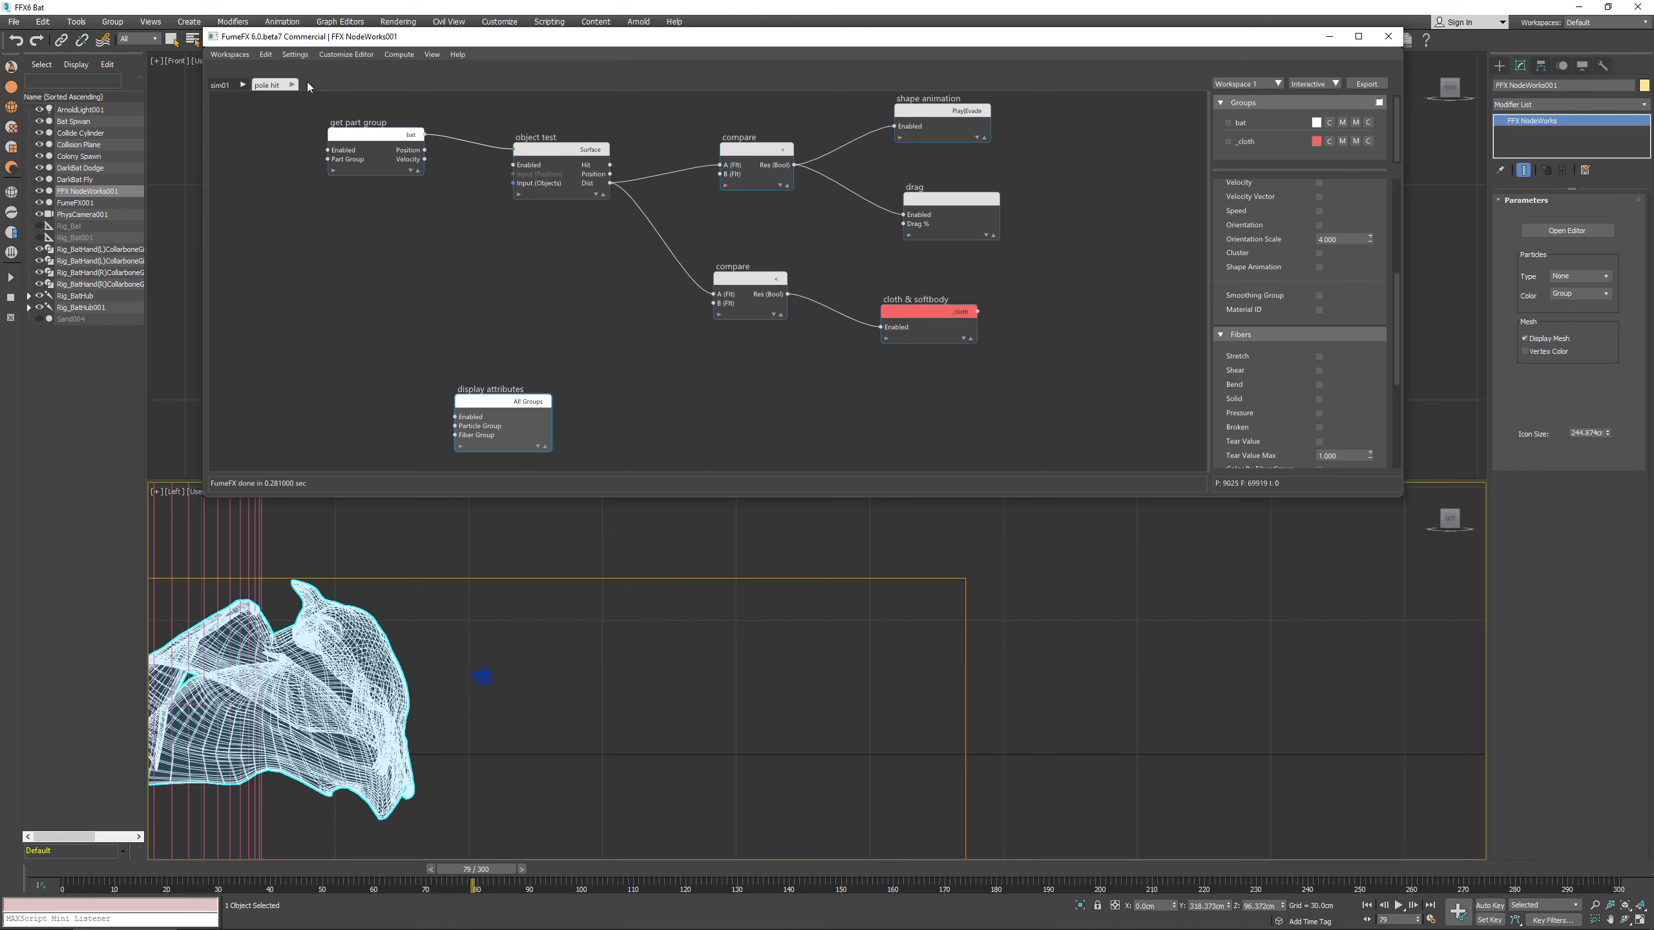
Step: Create a new node graph named physx after the pole hit graph
double_click(304, 85)
double_click(321, 86)
type("physx")
key("Return")
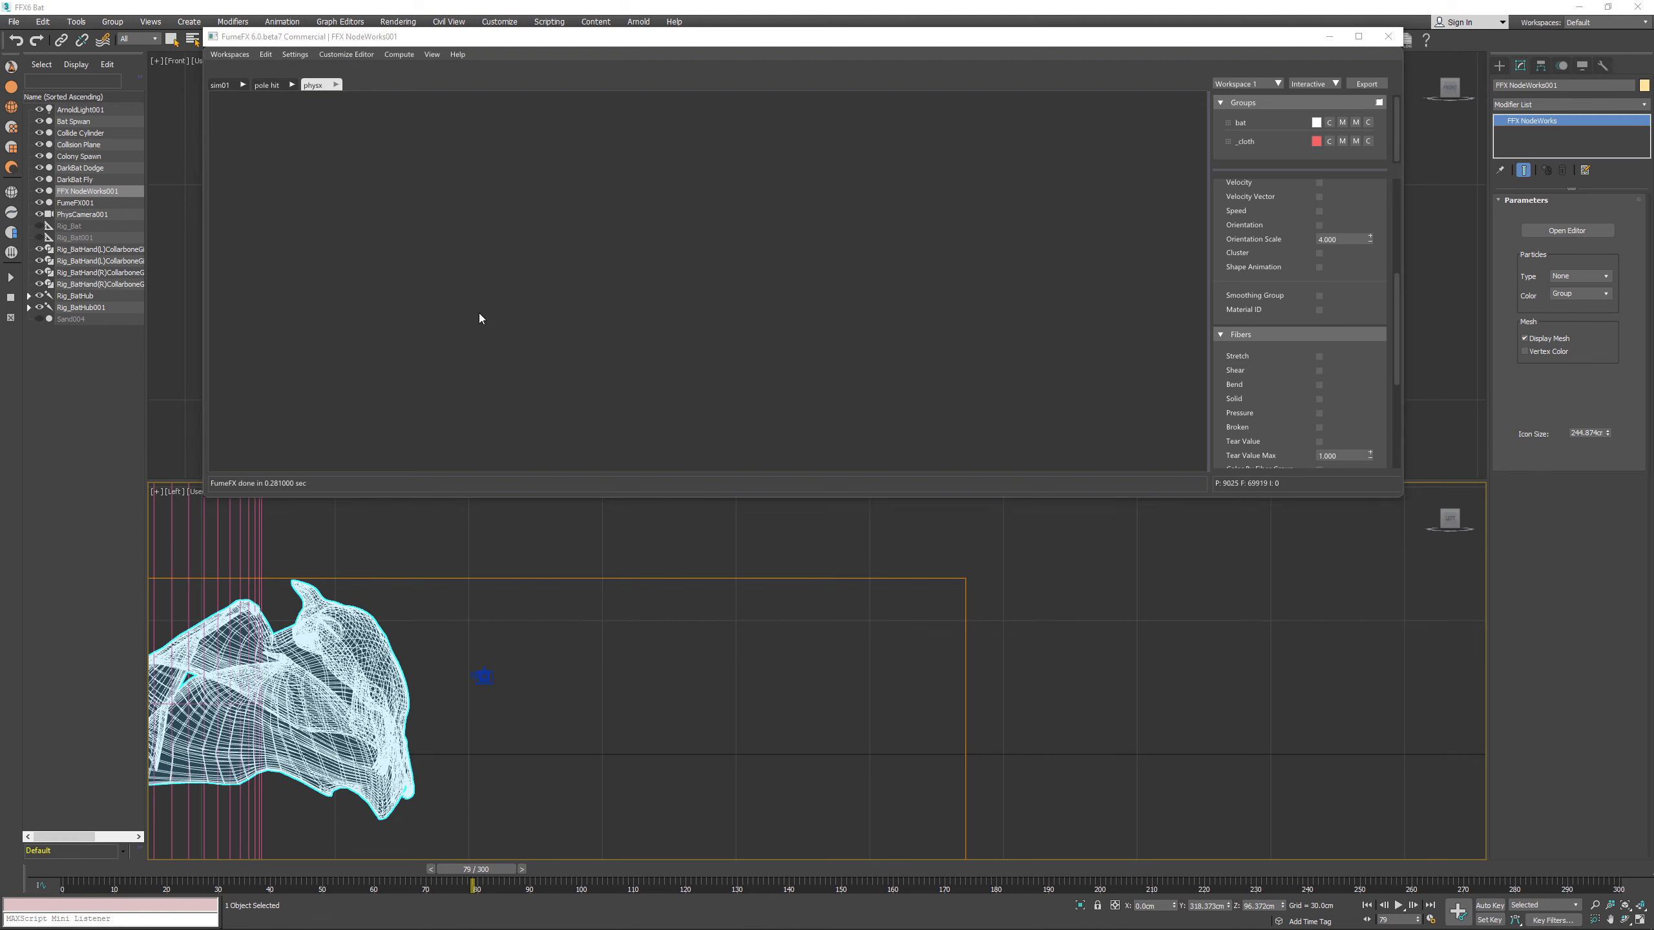
Step: Add a PhysX Solver node to the physx graph and place it near the top
left_click(485, 218)
key("Tab")
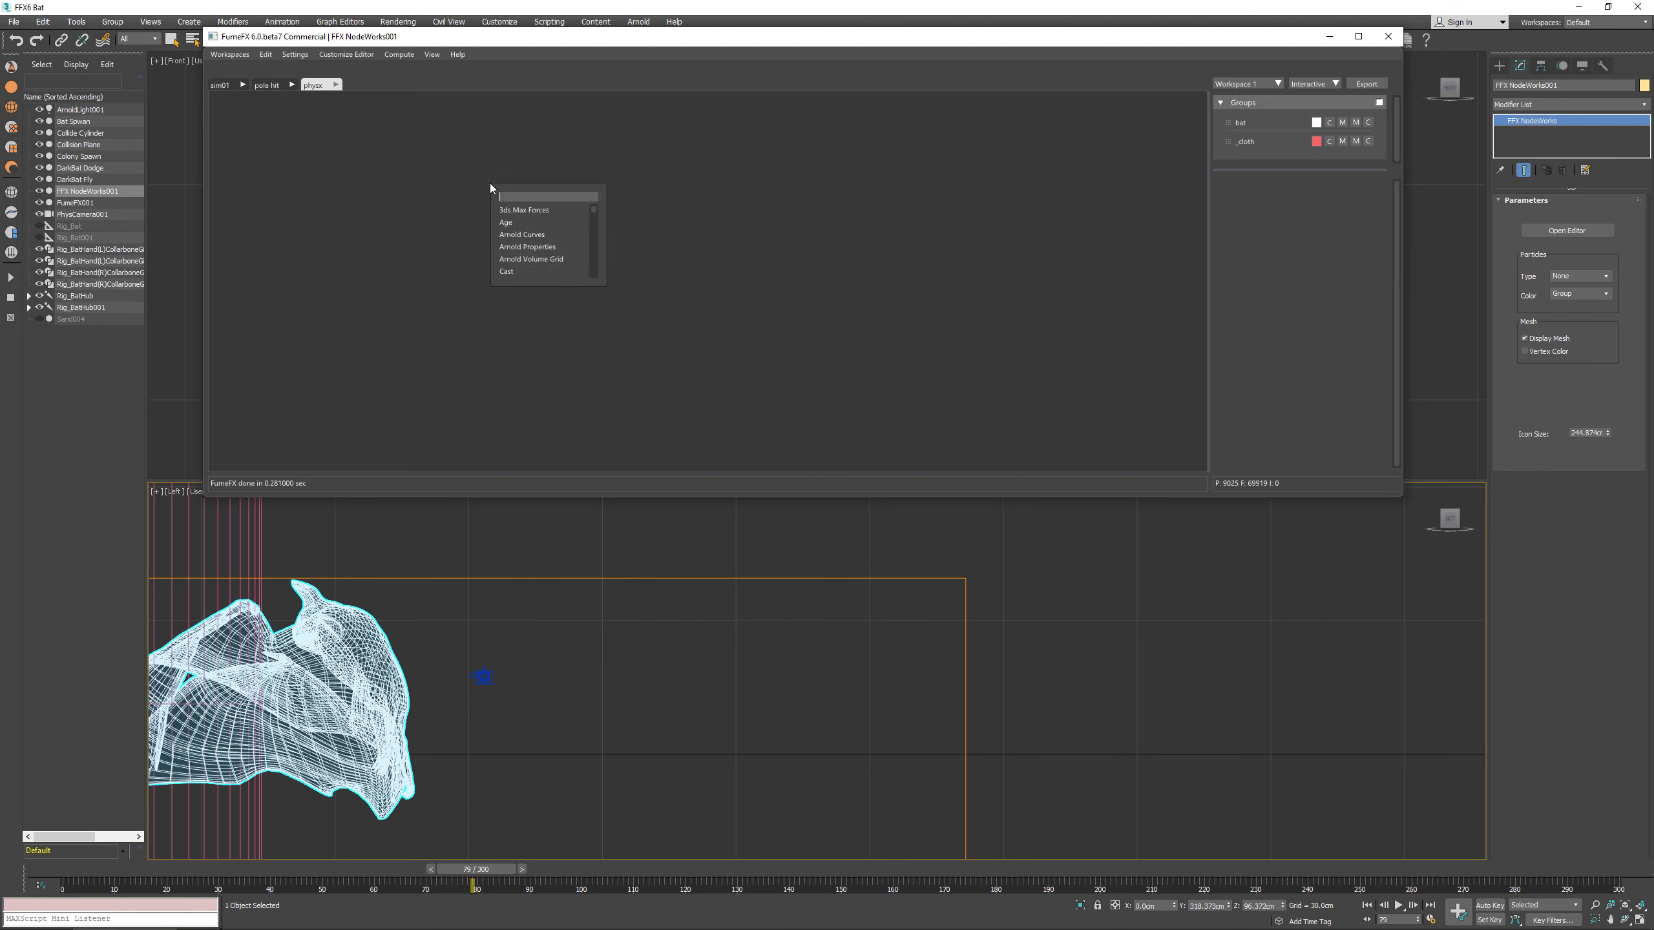
type("solv")
key("Down")
key("Return")
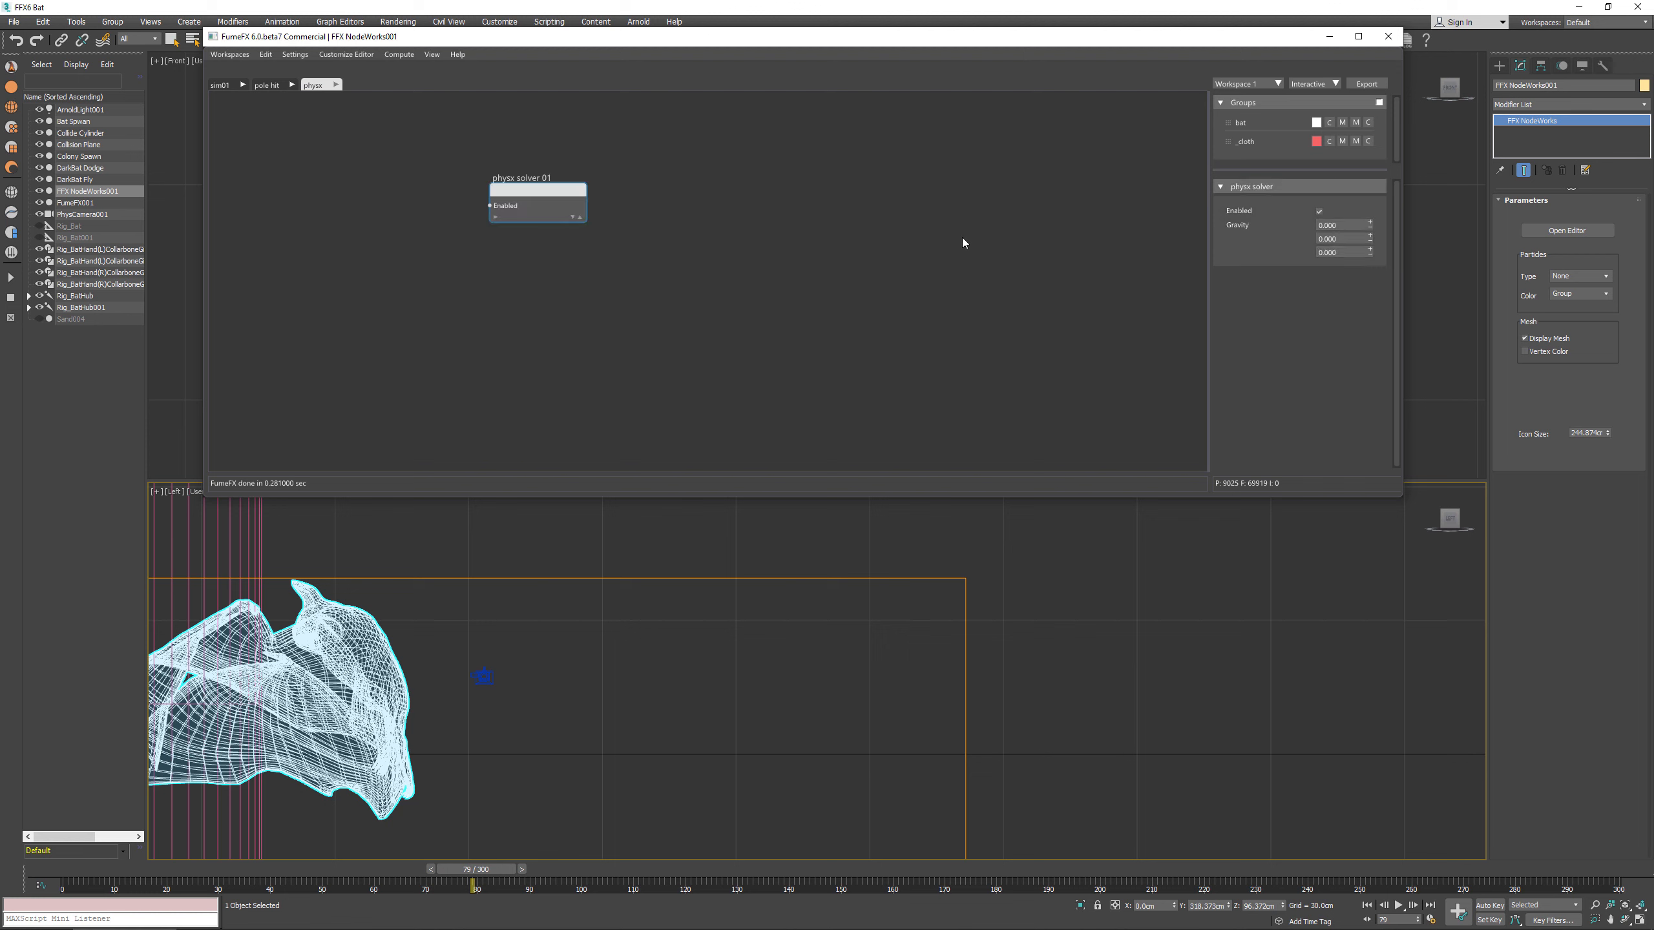
left_click_drag(544, 194, 522, 159)
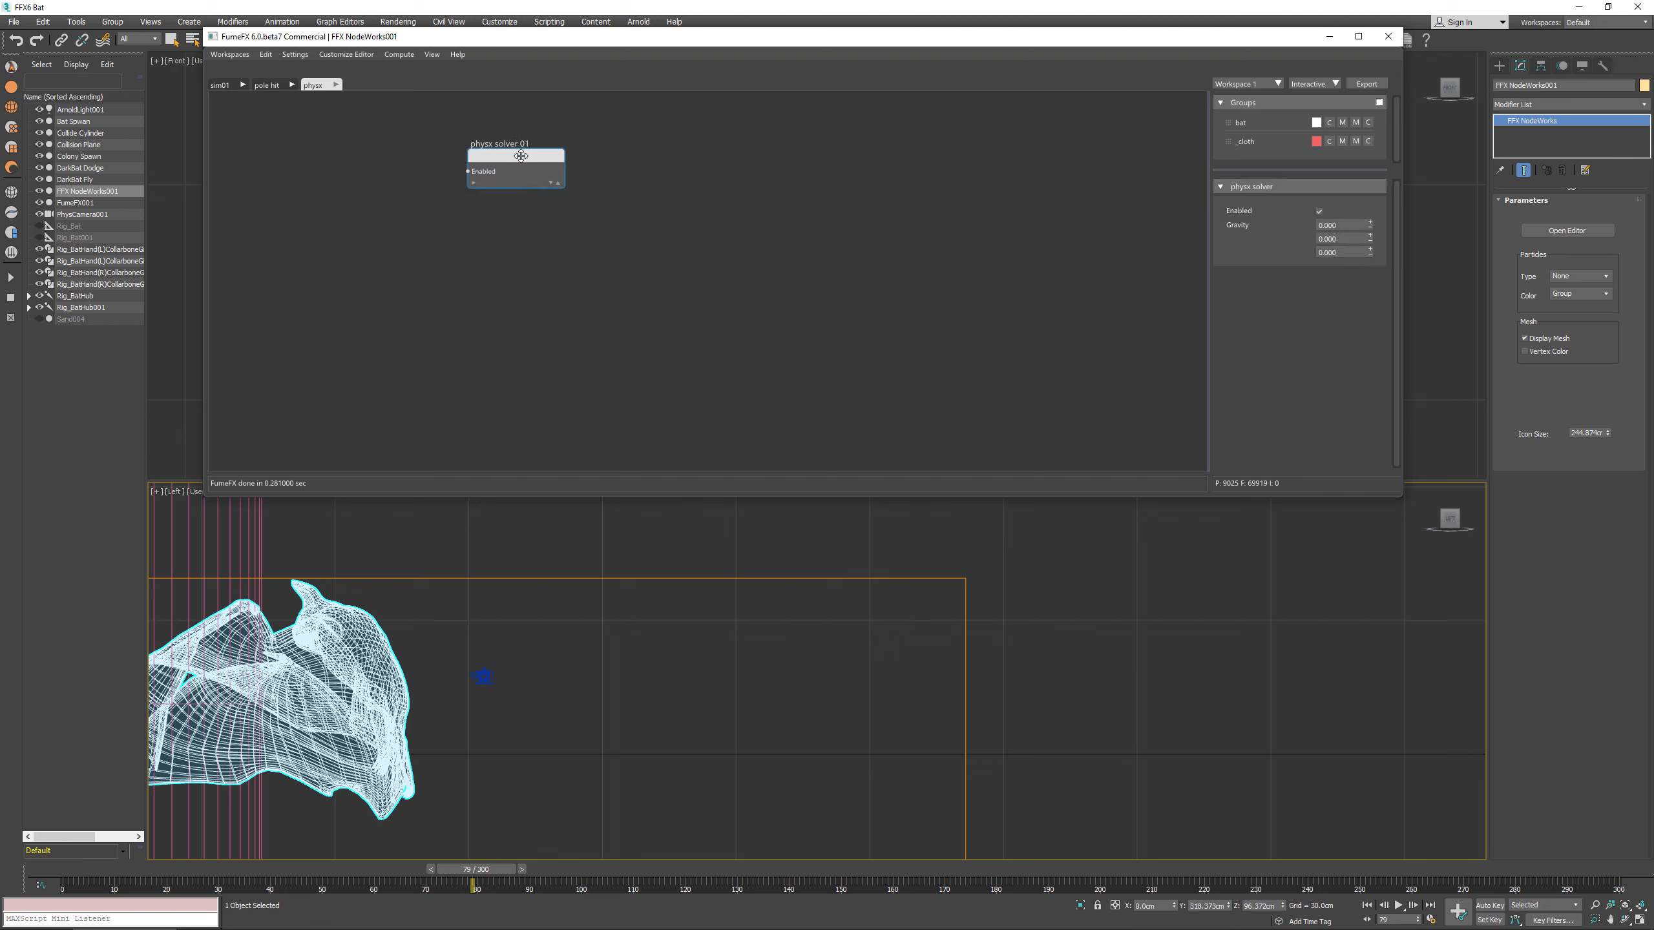
Step: Add a PhysX Static Collision node below the PhysX Solver node
left_click(495, 257)
scroll(695, 672, "down", 5)
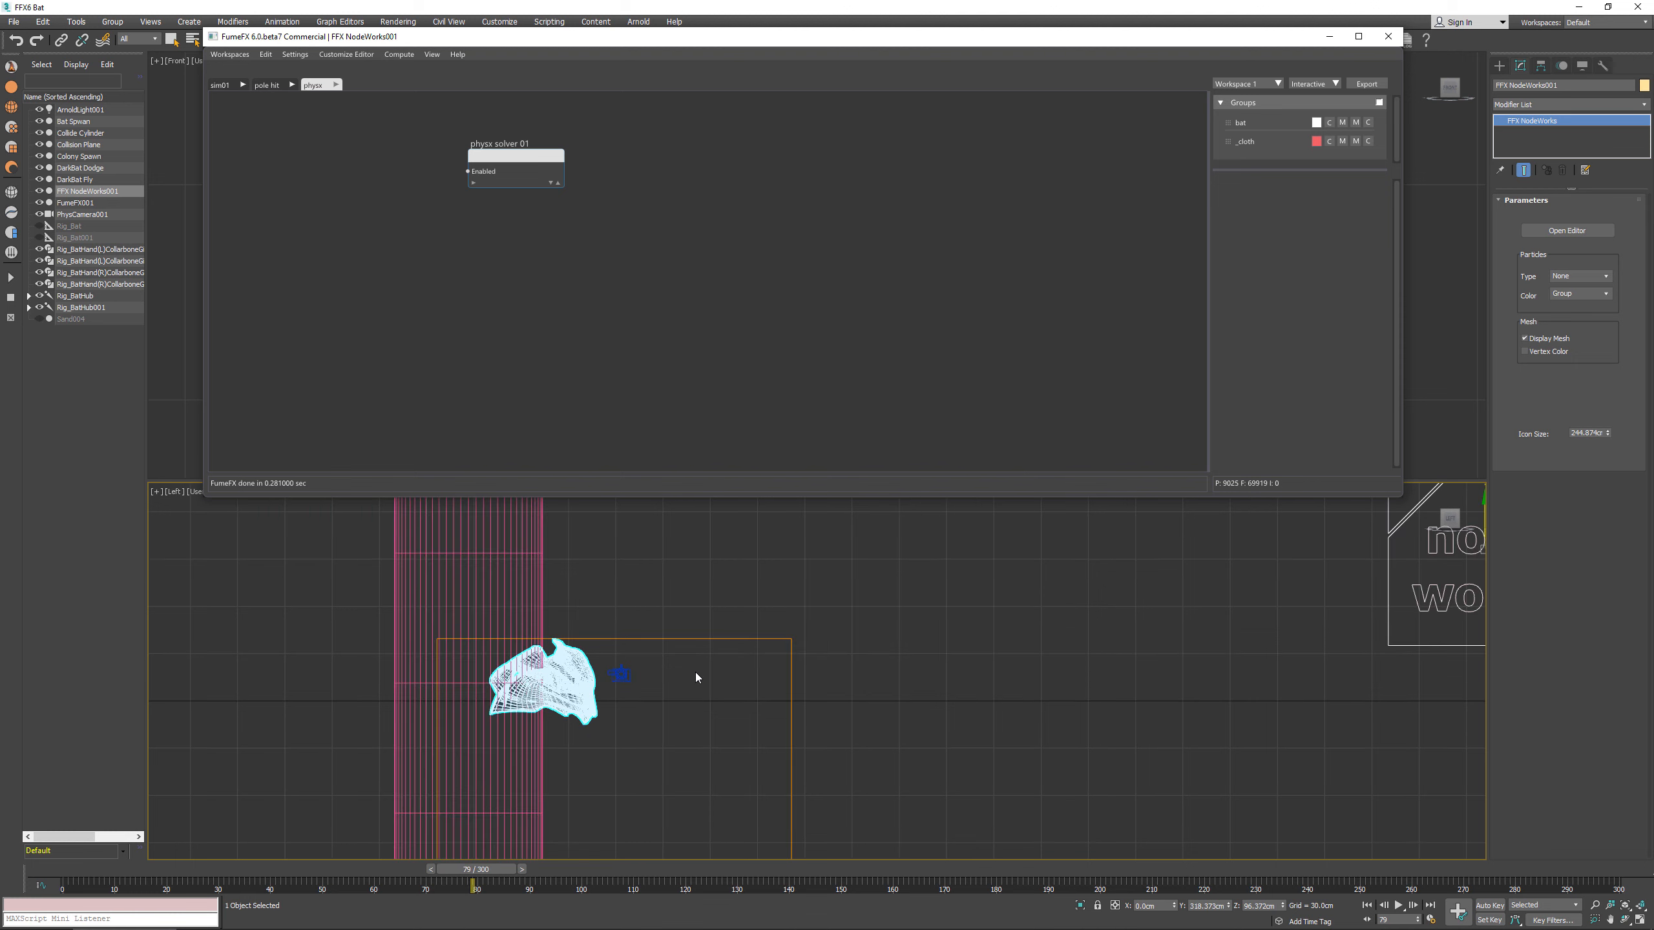
scroll(703, 654, "down", 4)
scroll(612, 564, "up", 2)
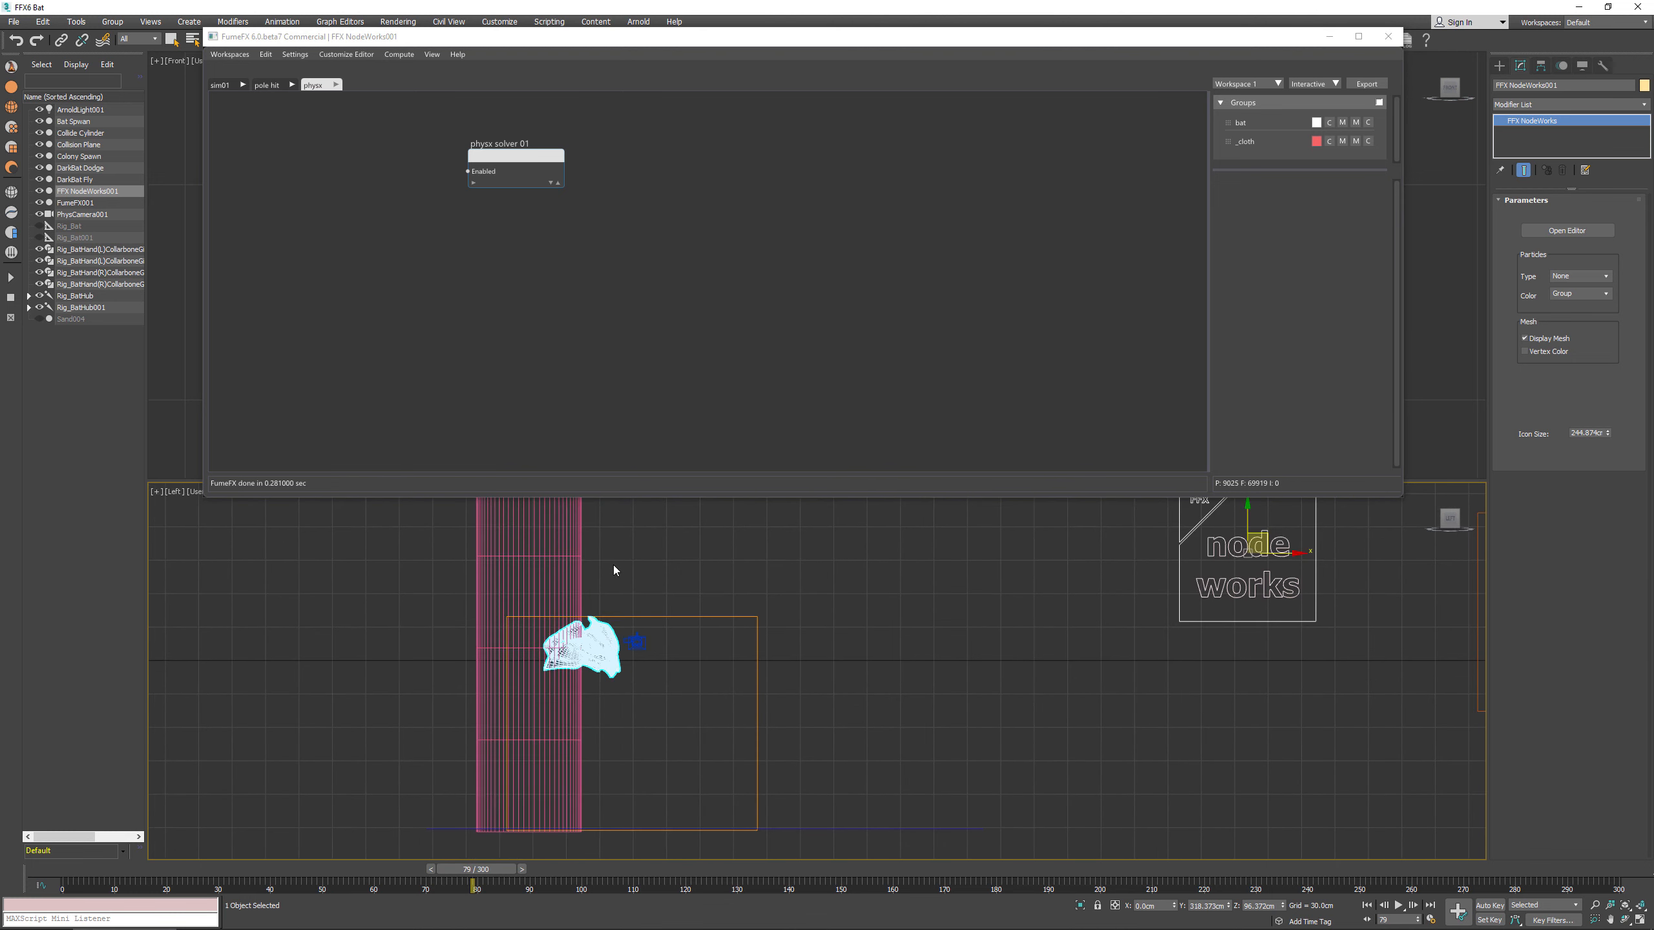
right_click(482, 242)
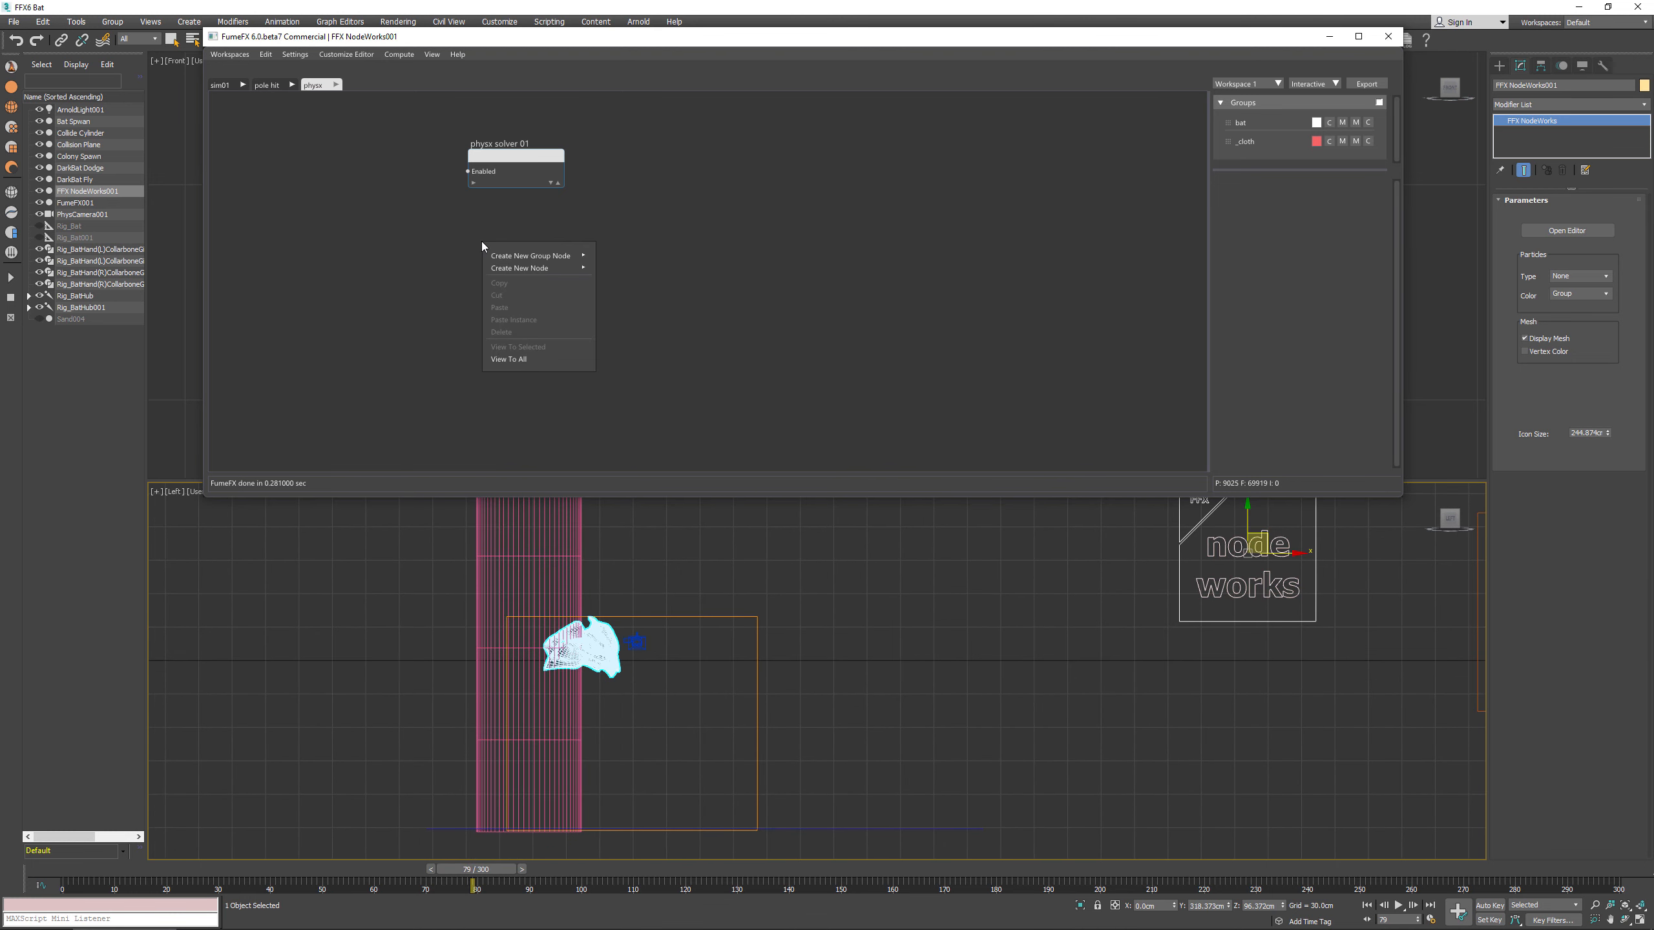
mouse_move(527, 267)
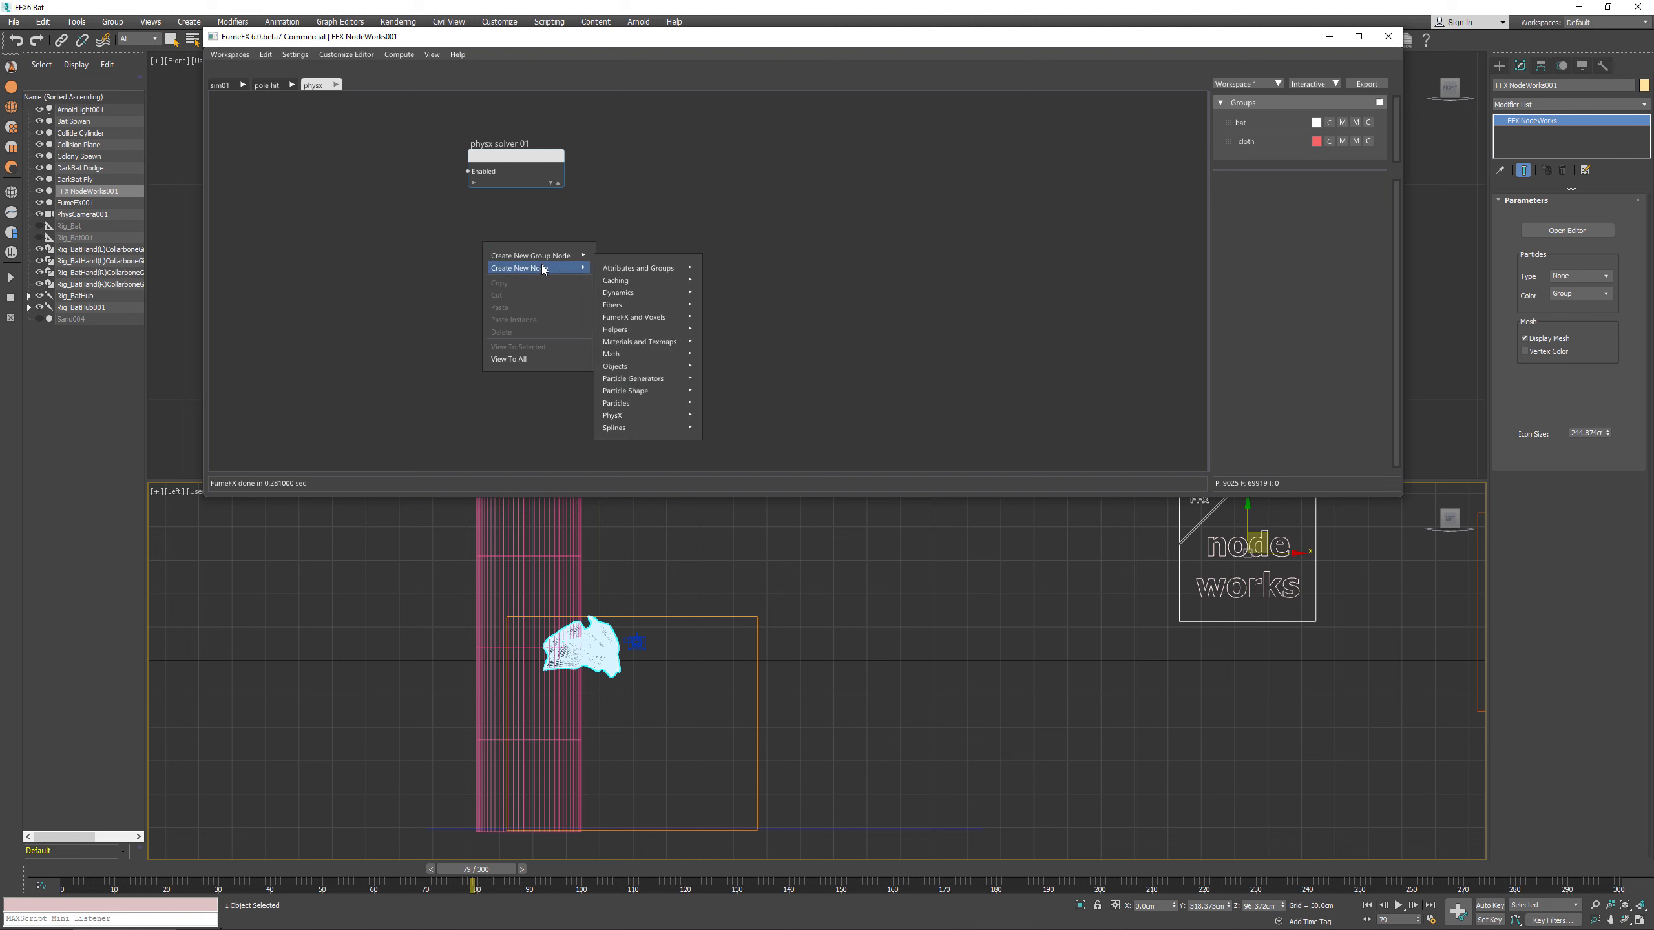
mouse_move(635, 415)
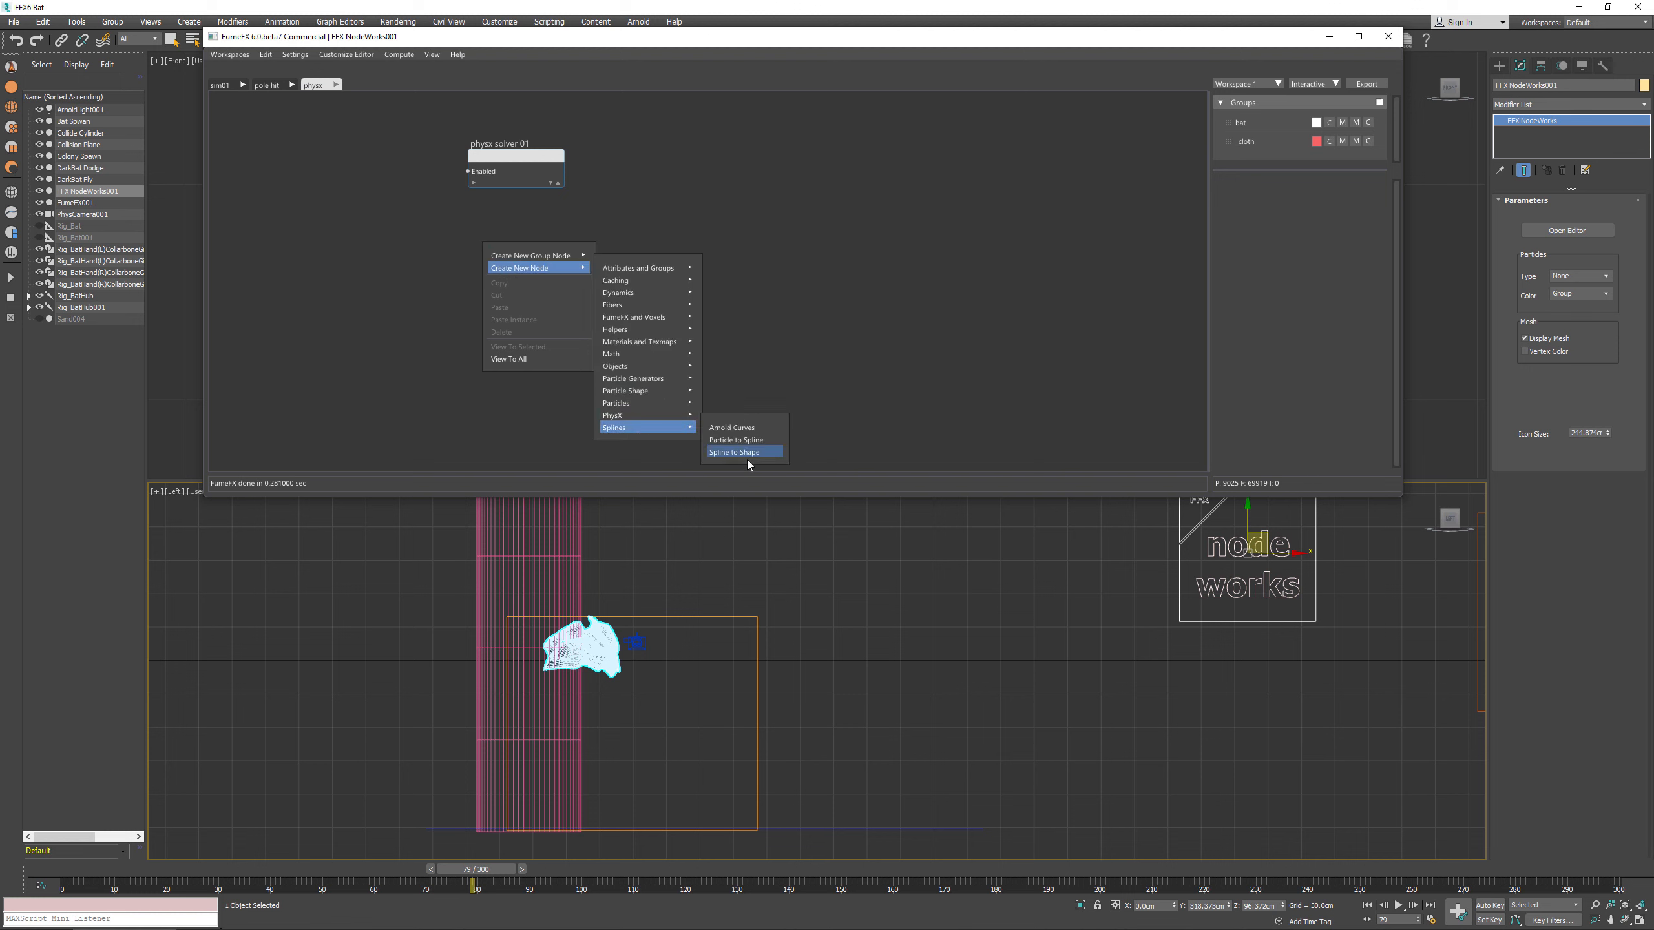
left_click(742, 482)
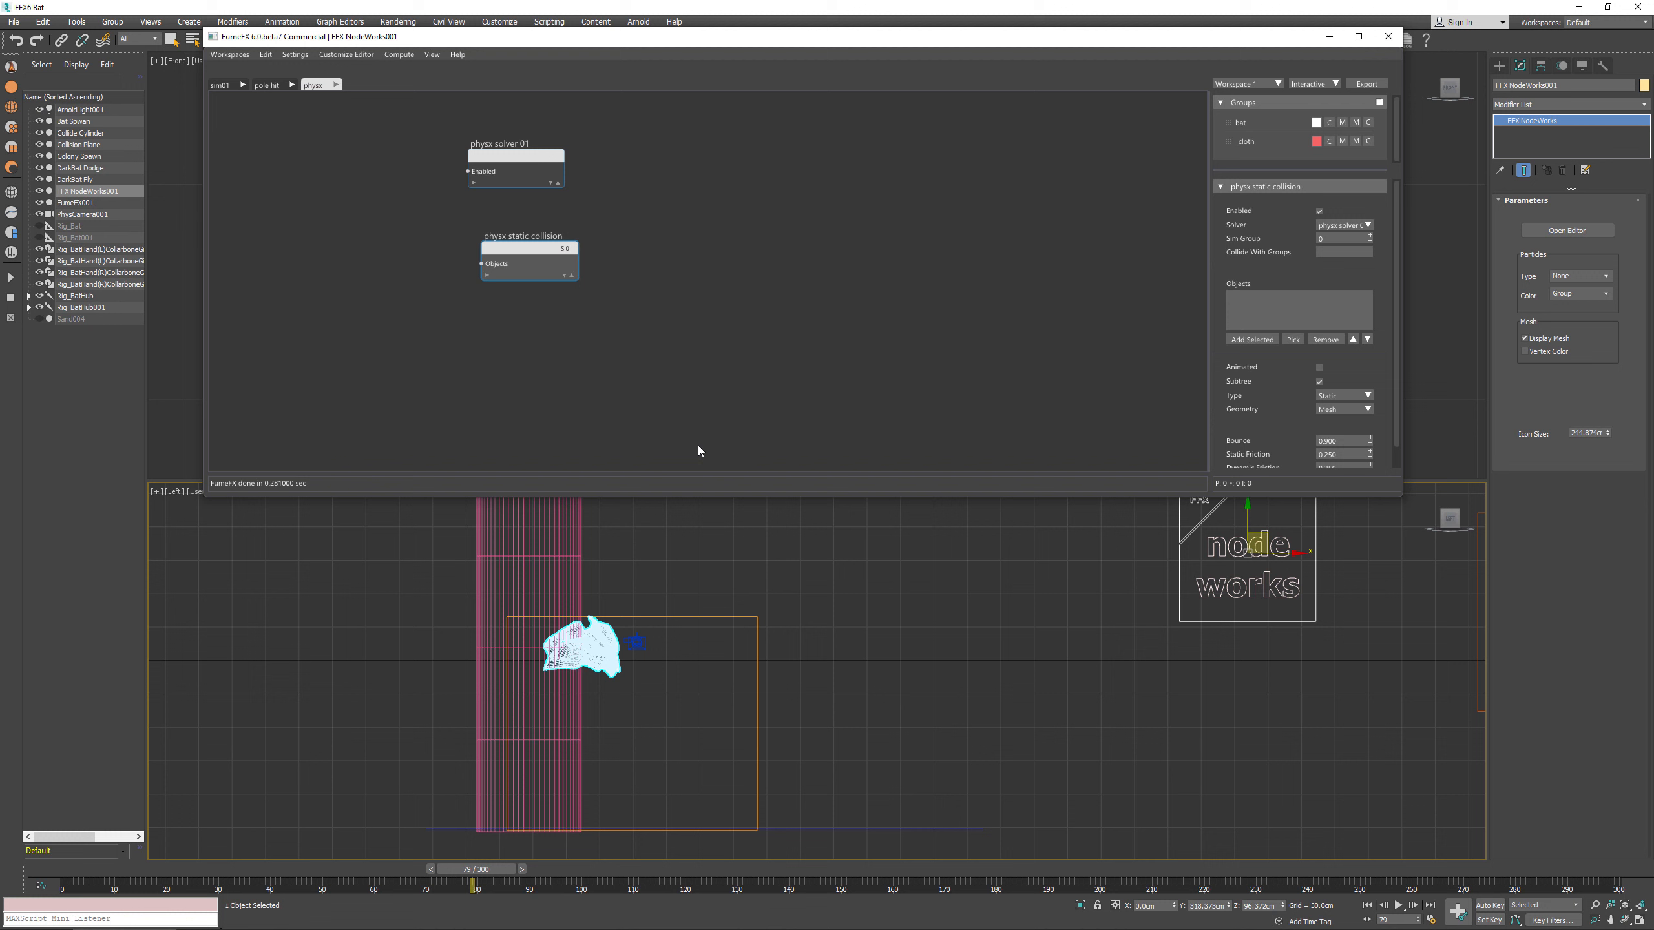
Step: Pick Collide Cylinder and Collision Plane as the objects of the PhysX Static Collision node
left_click(1293, 339)
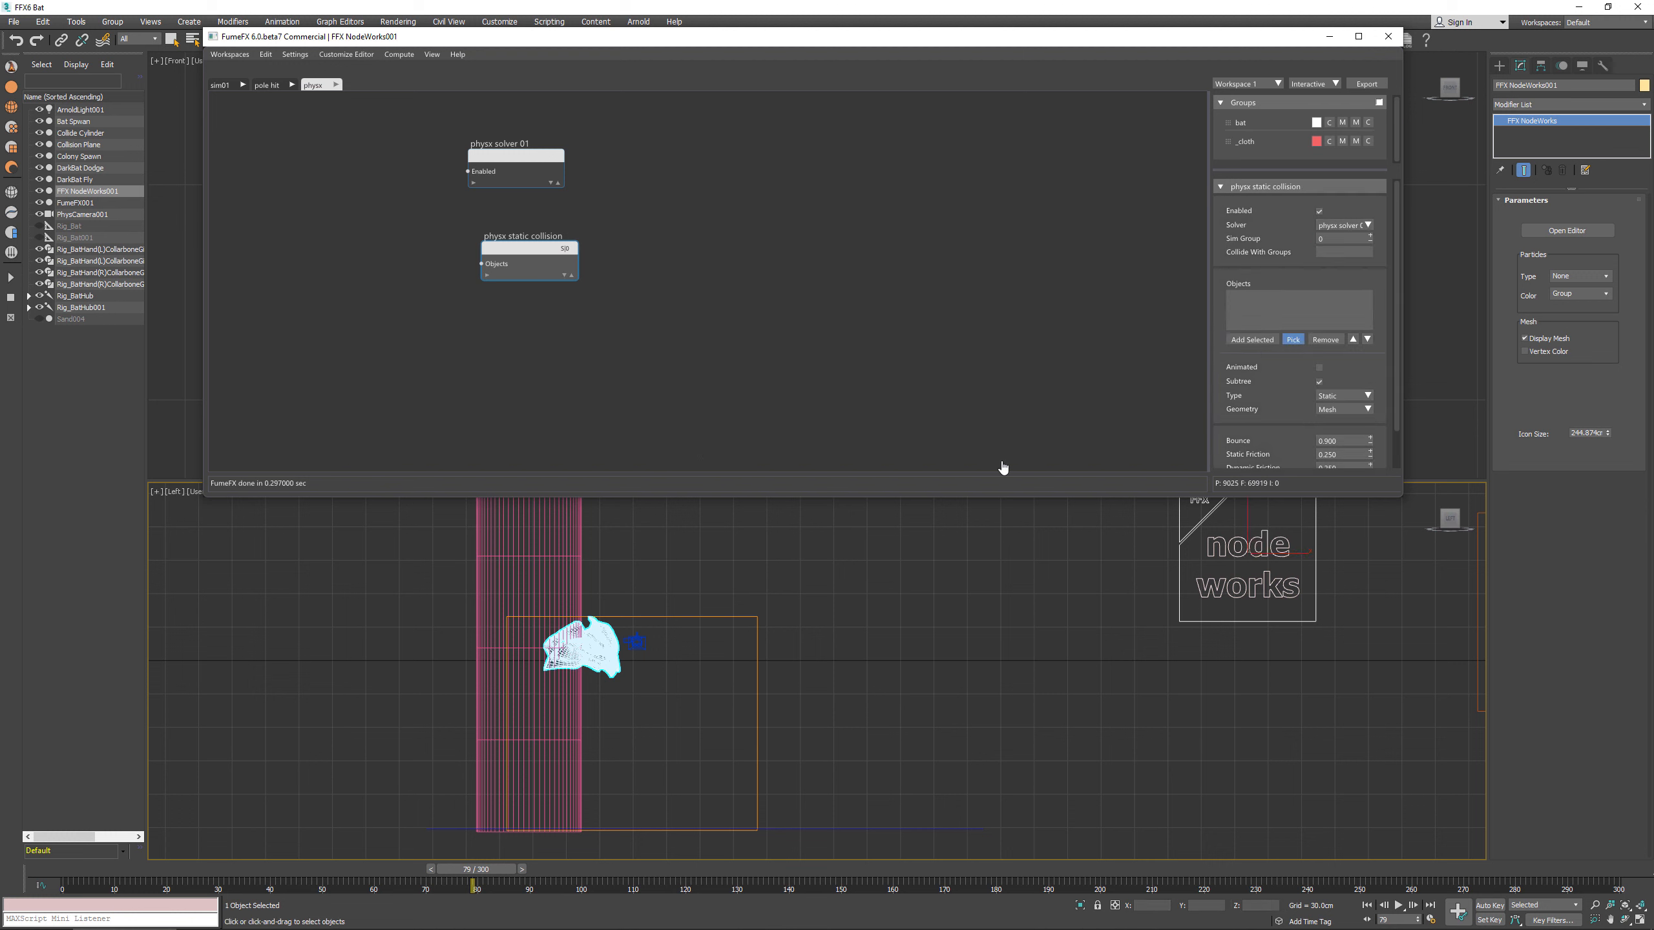
left_click(533, 723)
left_click(1293, 340)
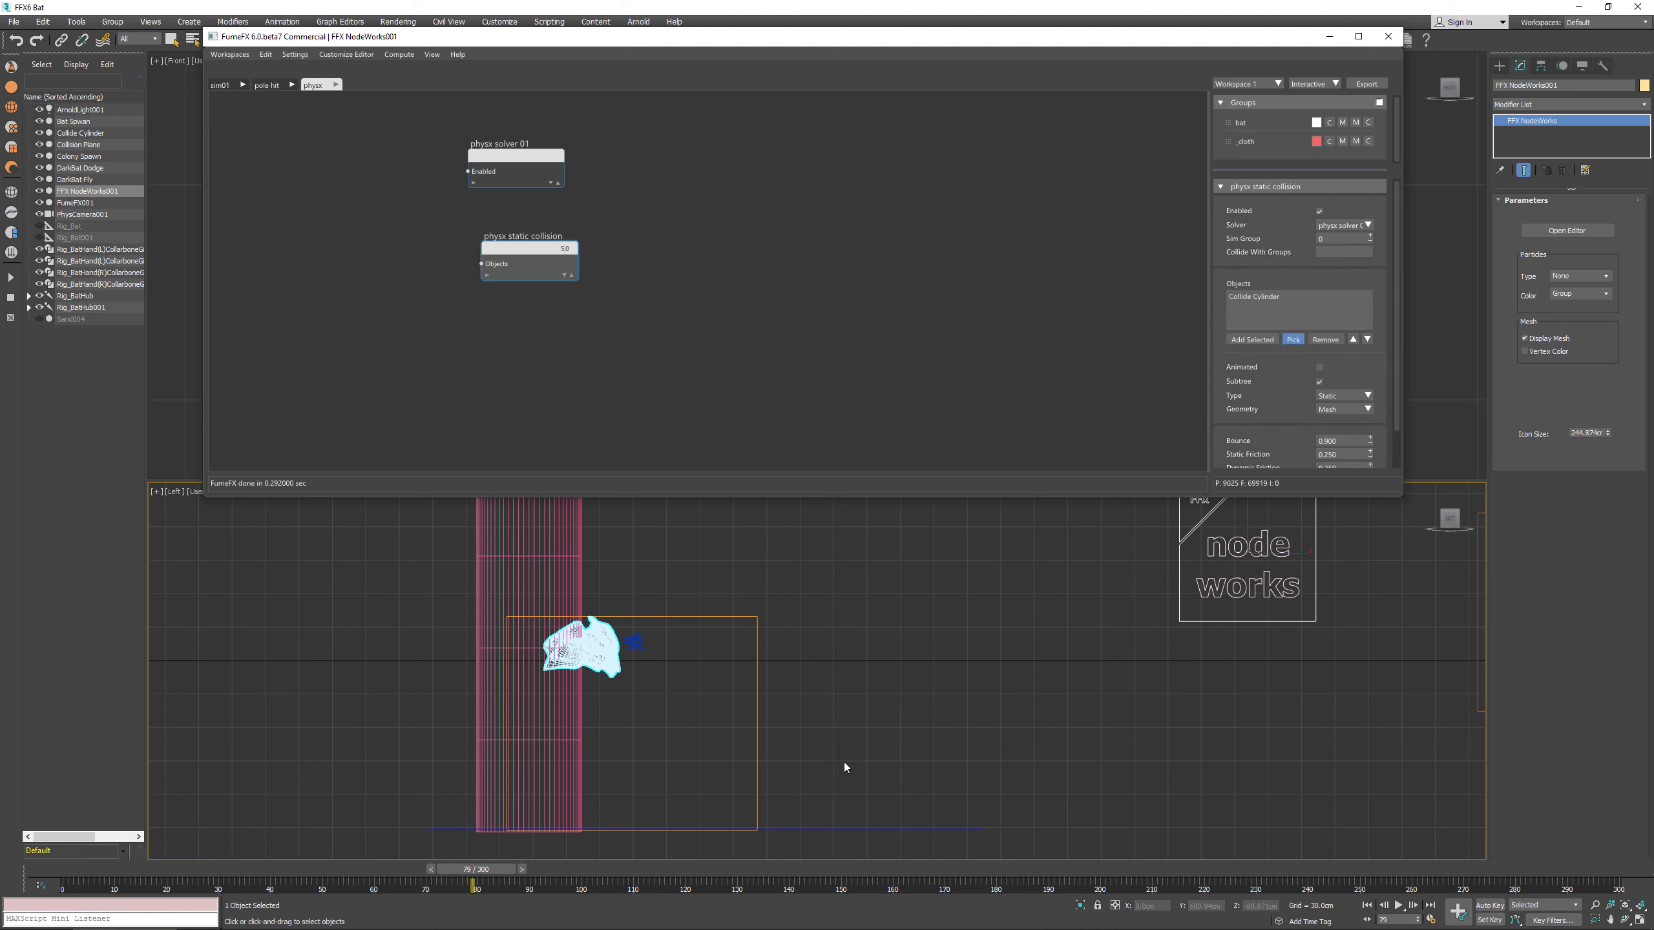
left_click(839, 829)
Step: Set the static collision's Bounce to 0.3 and Dynamic Friction to 3, and align its node under the solver
scroll(1341, 385, "down", 2)
left_click(1343, 400)
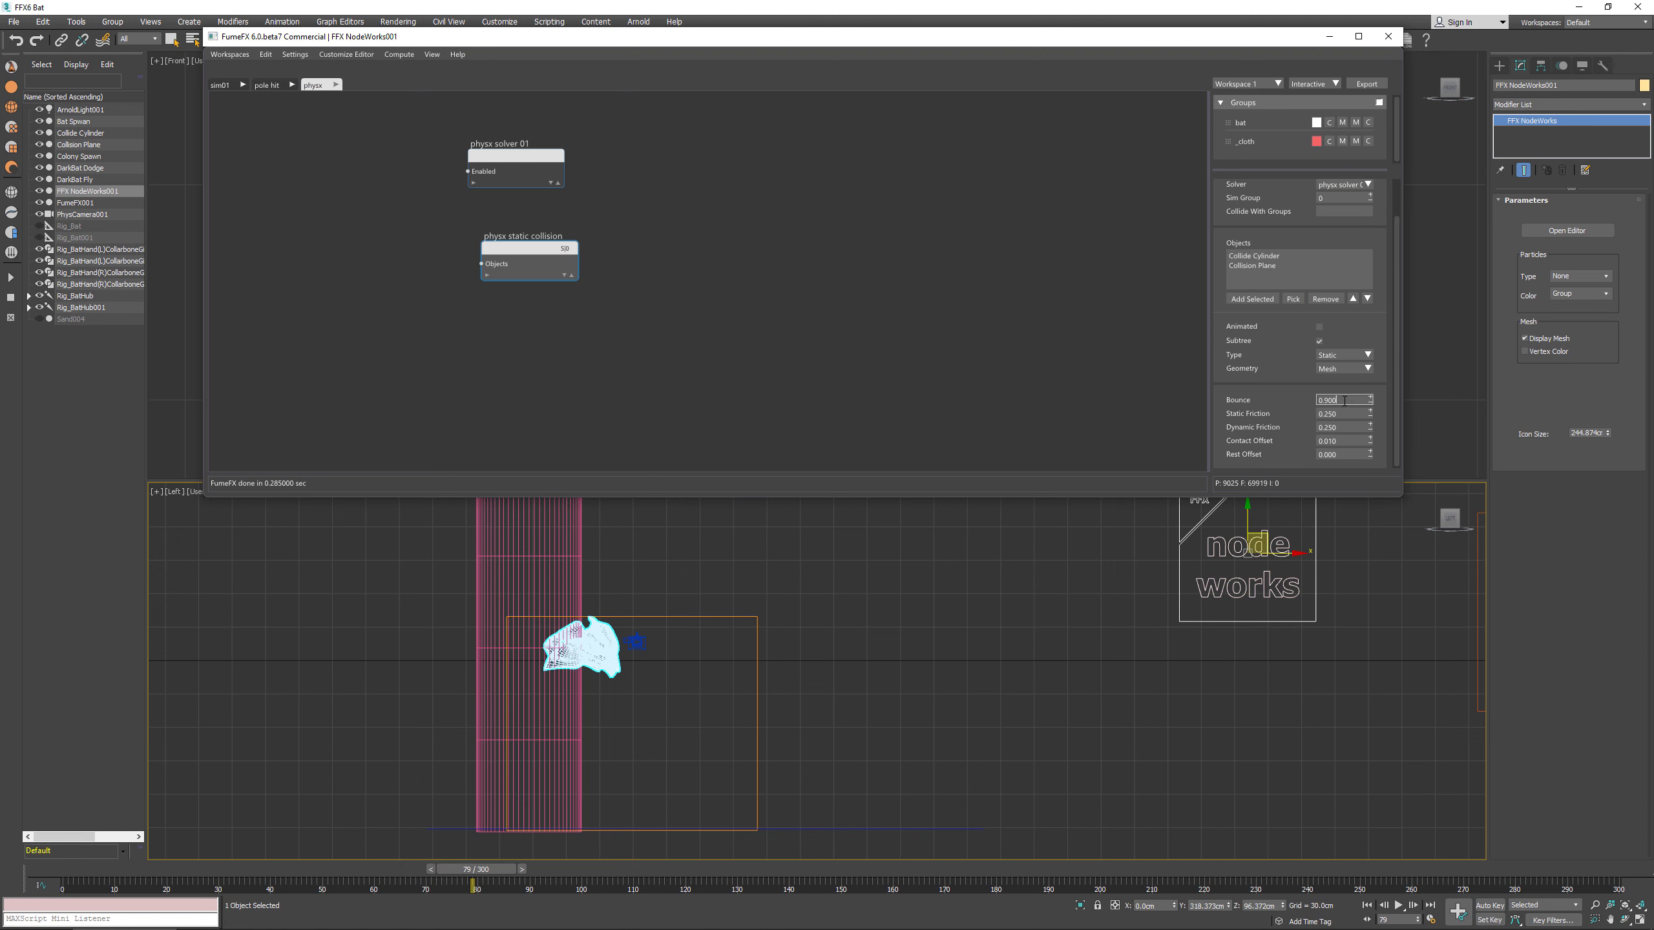
type("0.3")
key("Return")
left_click(1358, 427)
type("3")
key("Return")
left_click_drag(502, 261, 487, 253)
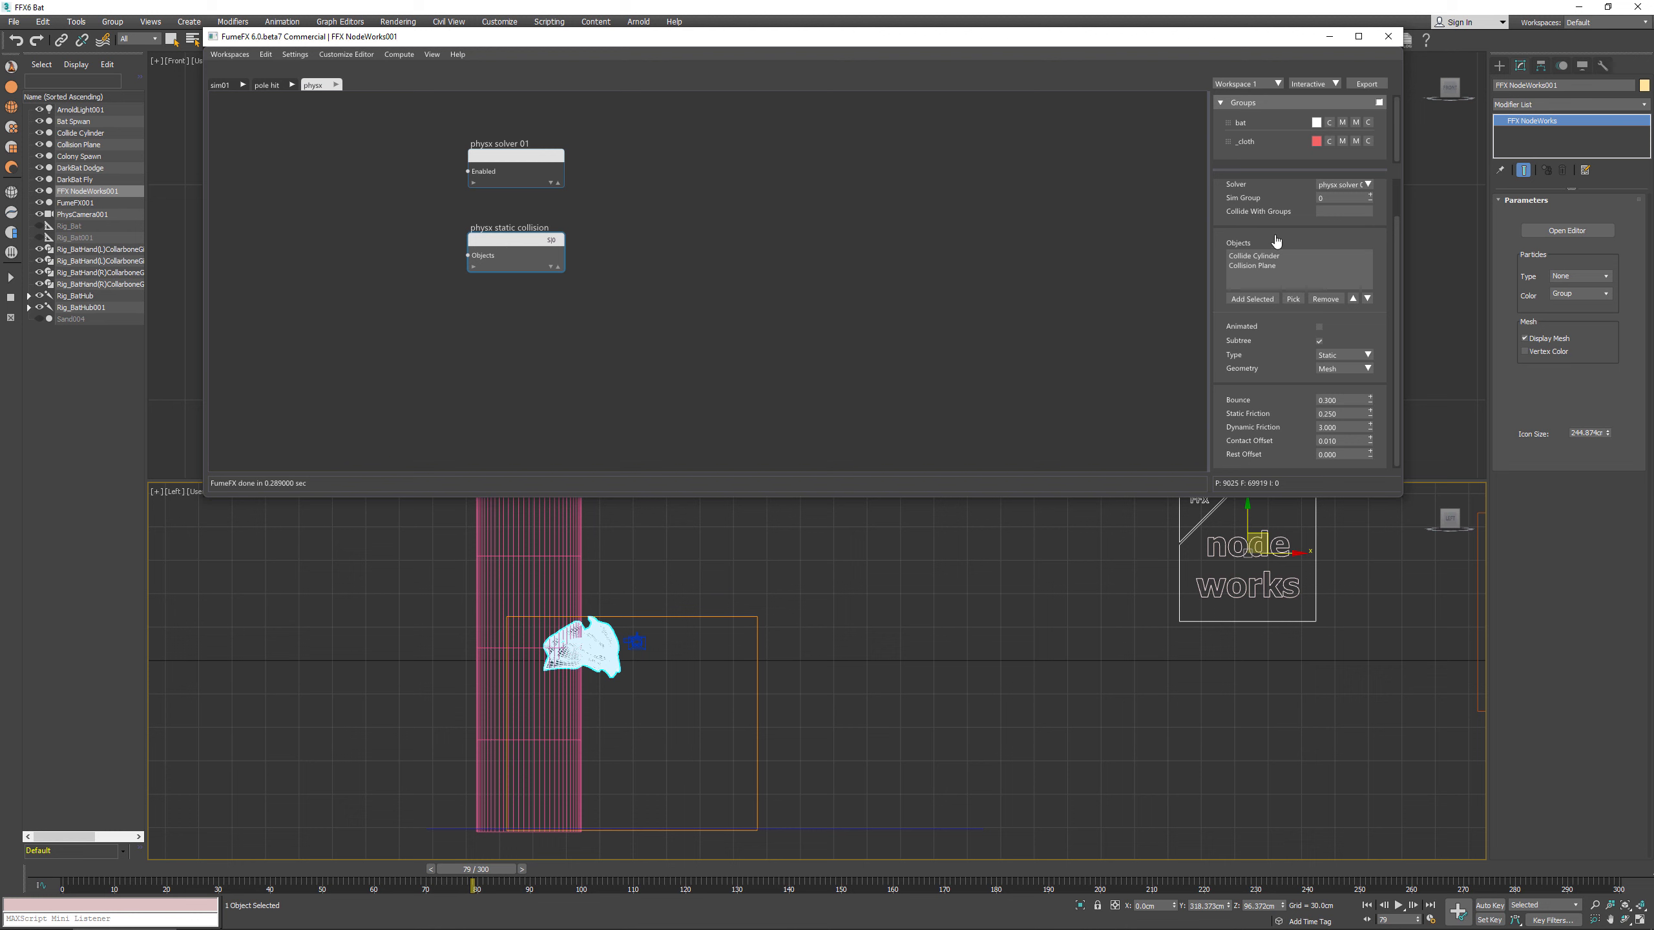
Step: Set the PhysX Static Collision node to collide with group 1
scroll(1344, 289, "up", 2)
left_click(1330, 252)
type("1")
key("Return")
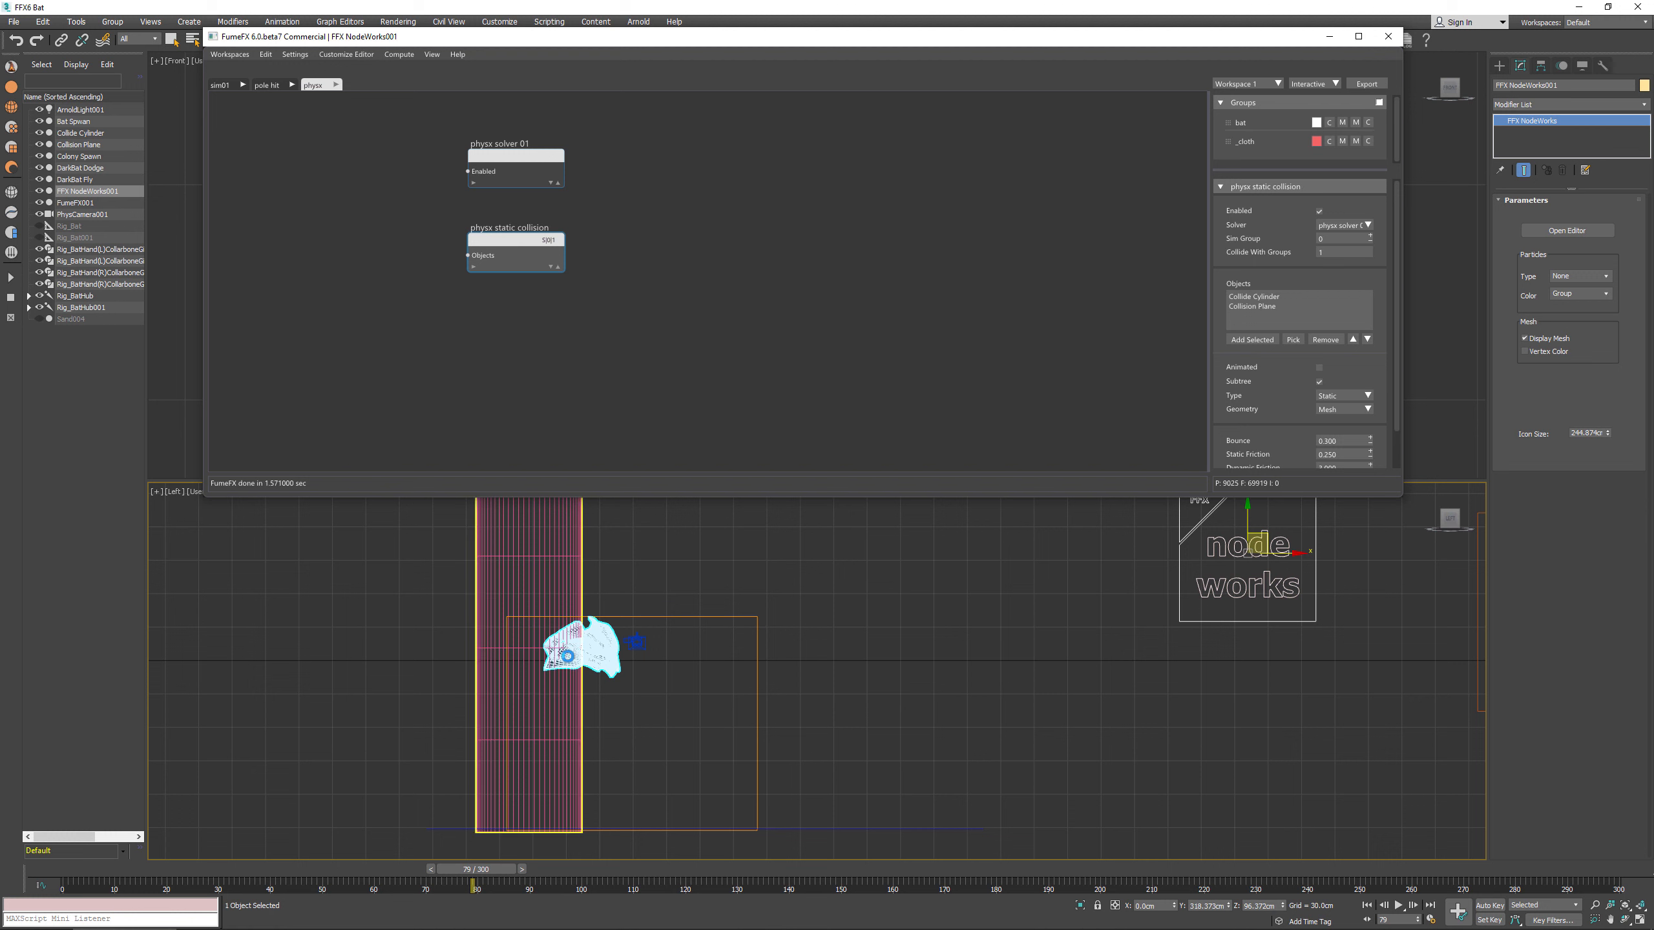
Step: Add a group node for _cloth and connect it to a new PhysX Object node
left_click(476, 320)
right_click(476, 320)
mouse_move(502, 346)
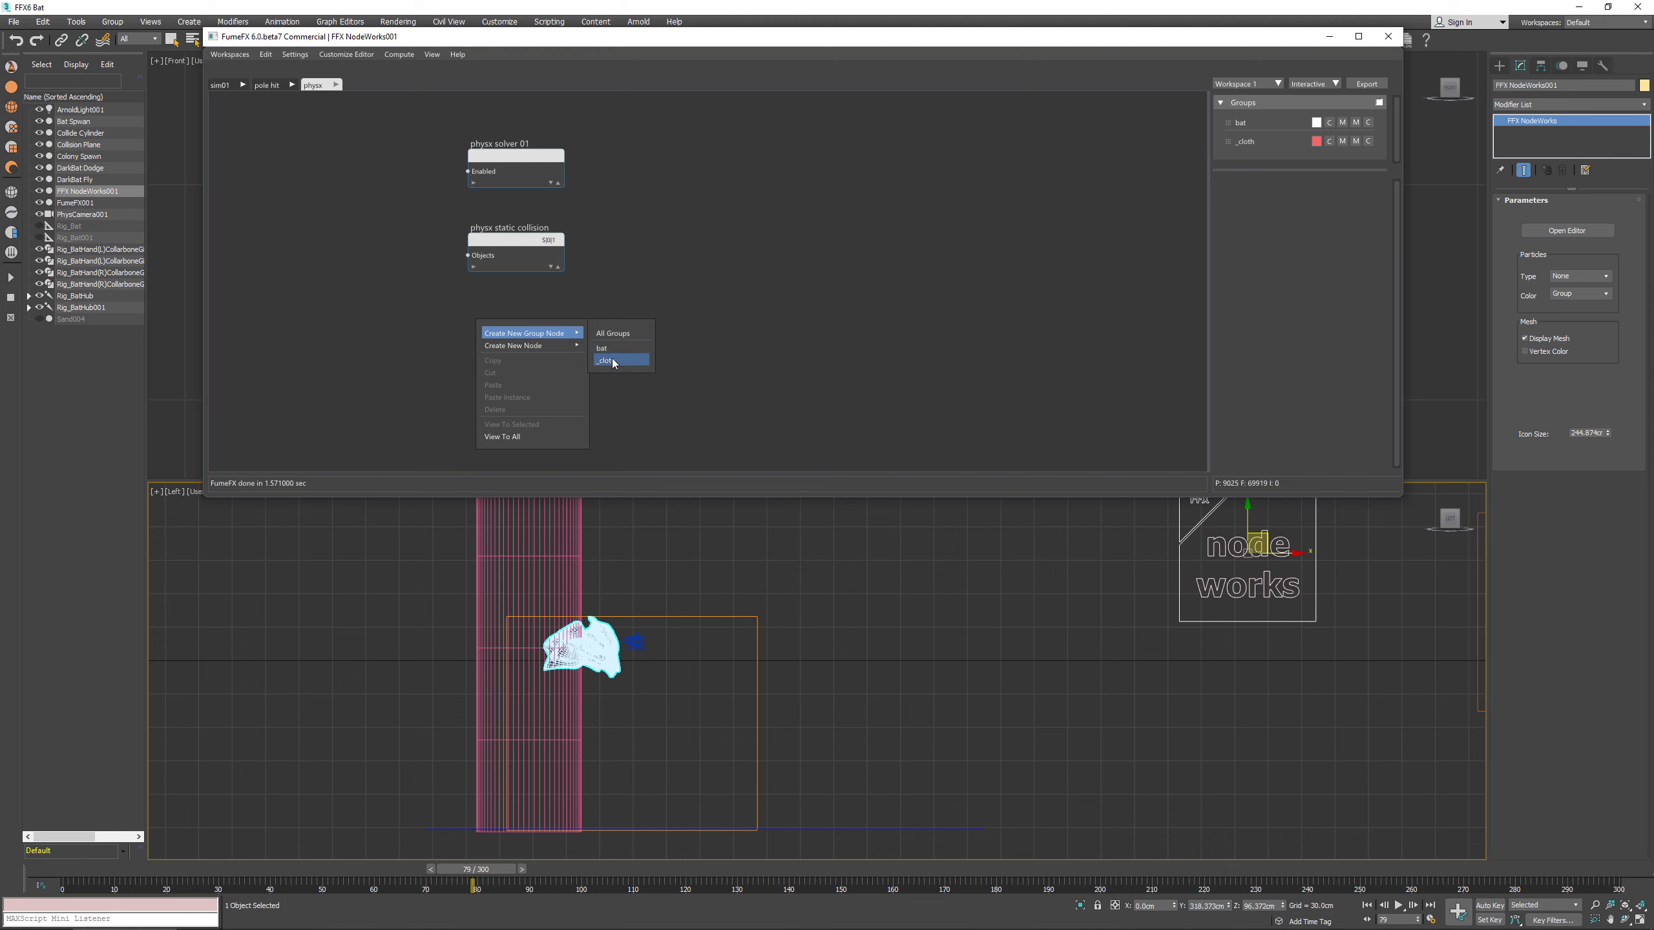
left_click(612, 362)
left_click_drag(565, 323, 633, 324)
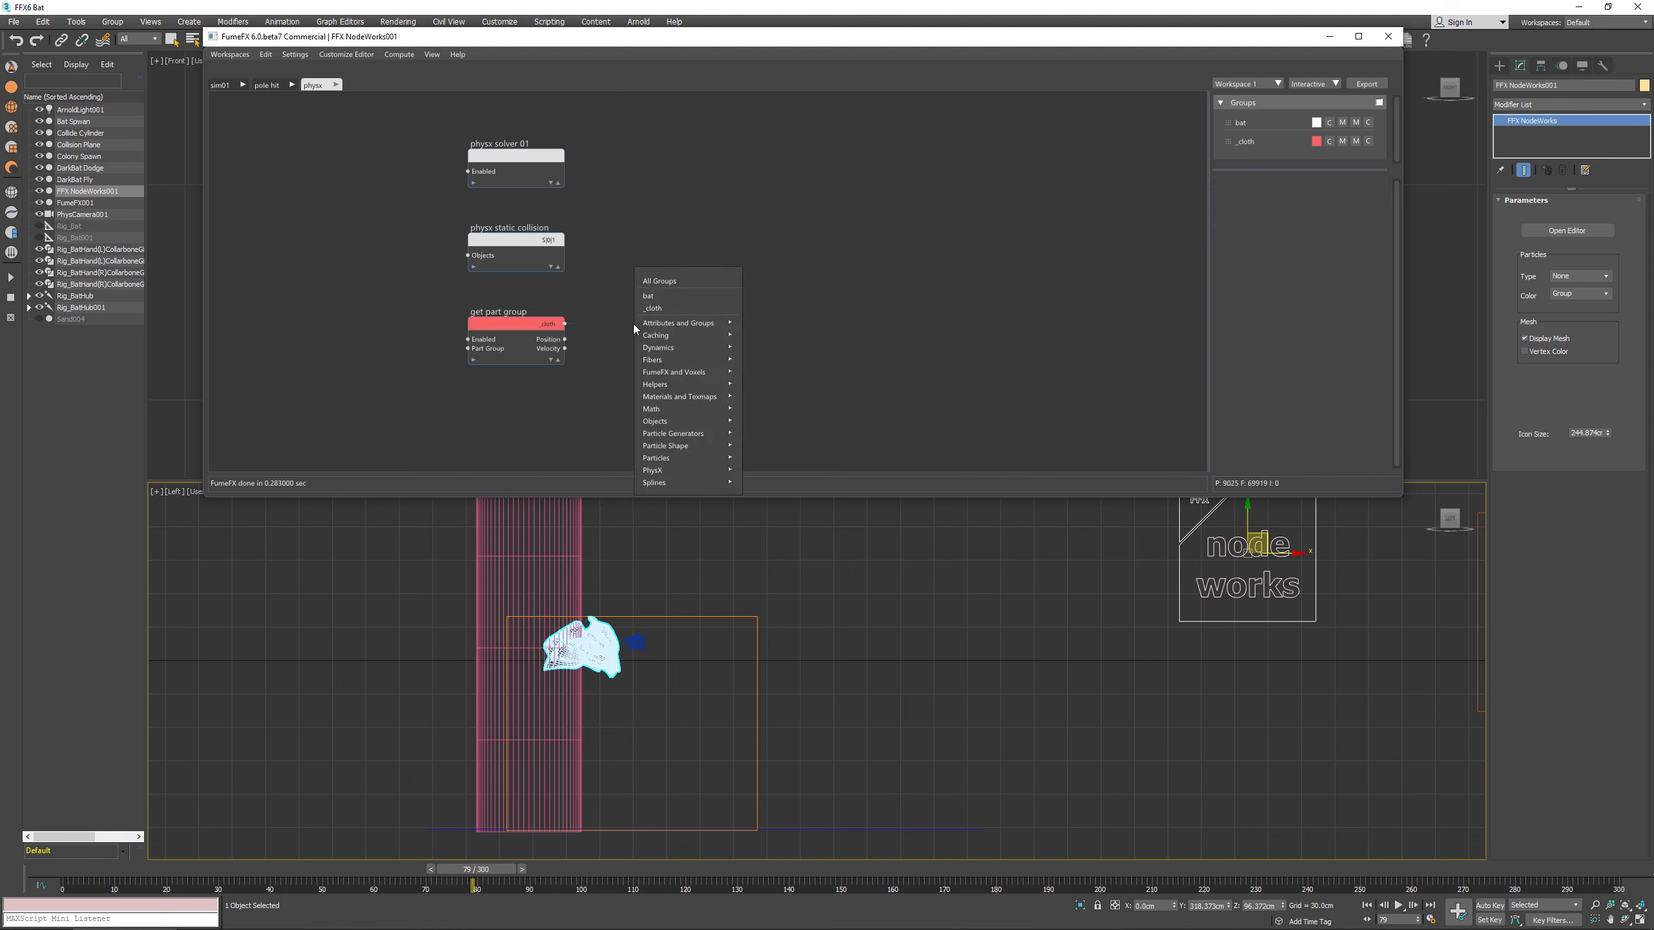
type("phy")
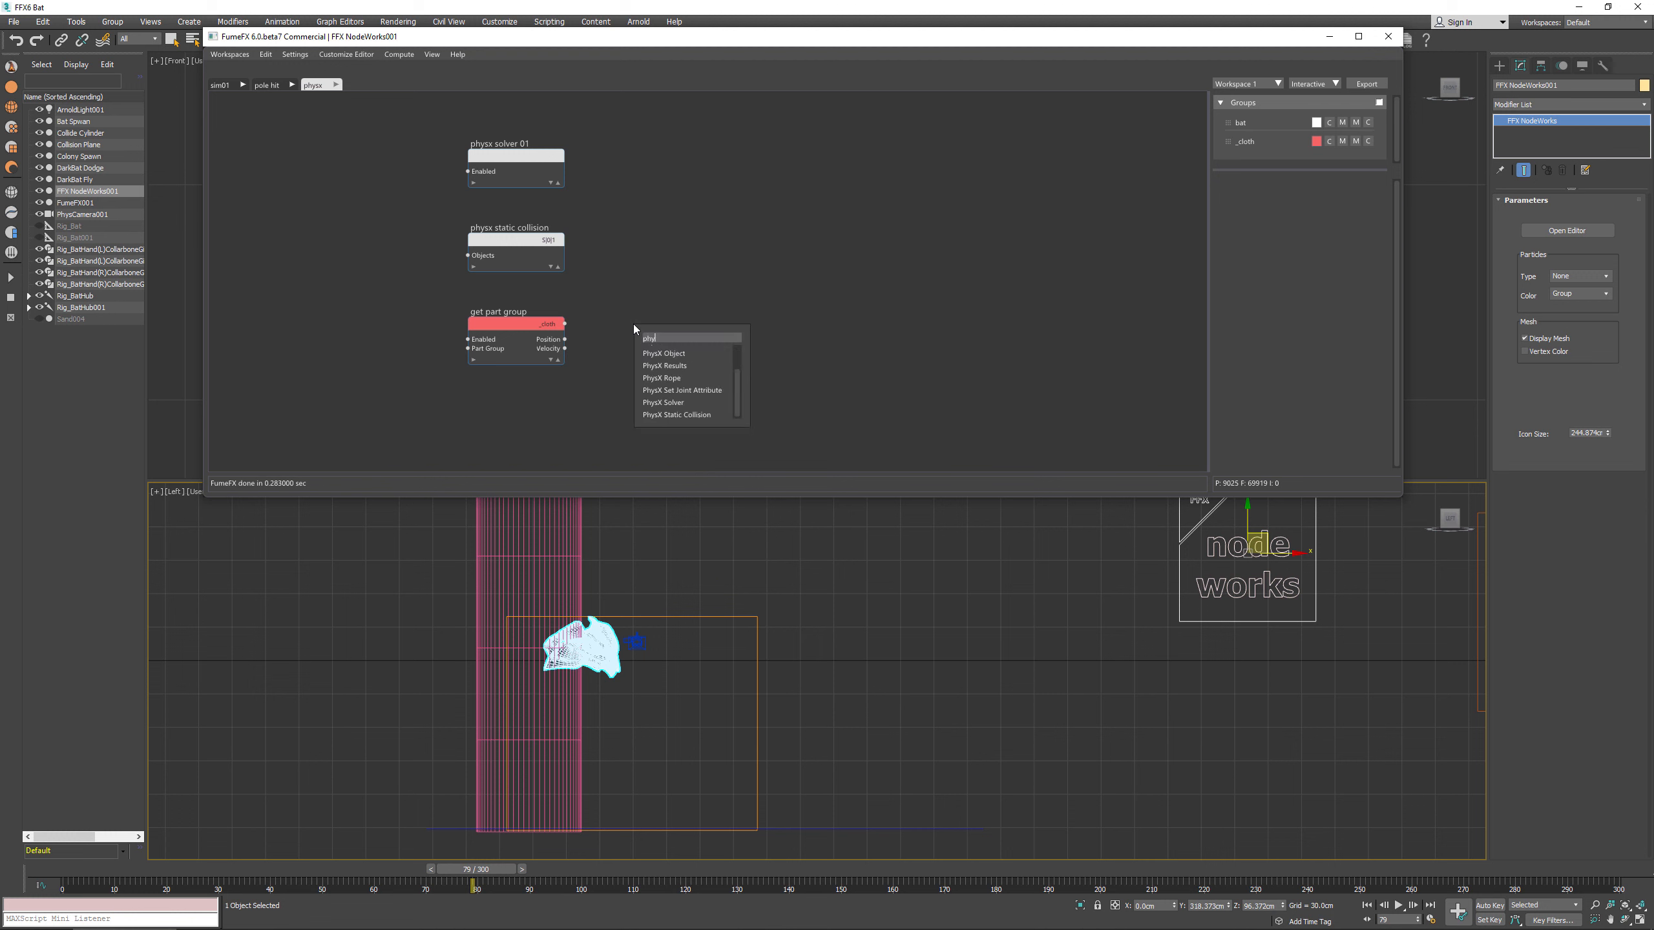
type("s")
left_click(665, 353)
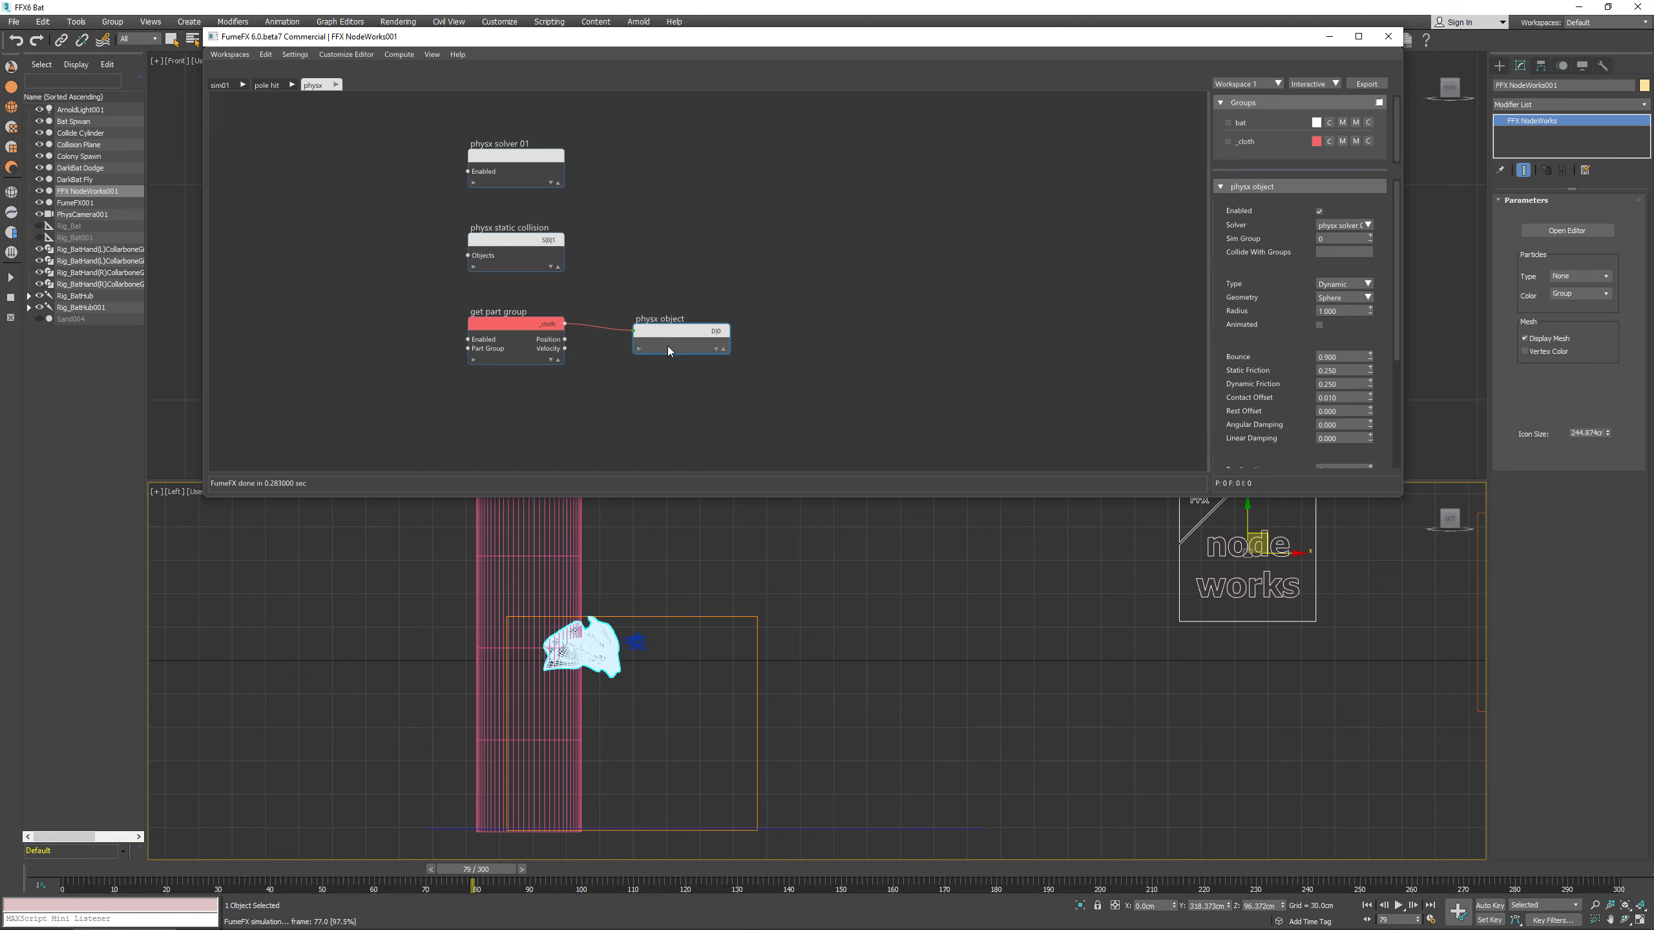
Step: Set the PhysX Object's Sim Group to 1 and make it collide with group 0
double_click(1335, 238)
type("1")
left_click(1338, 250)
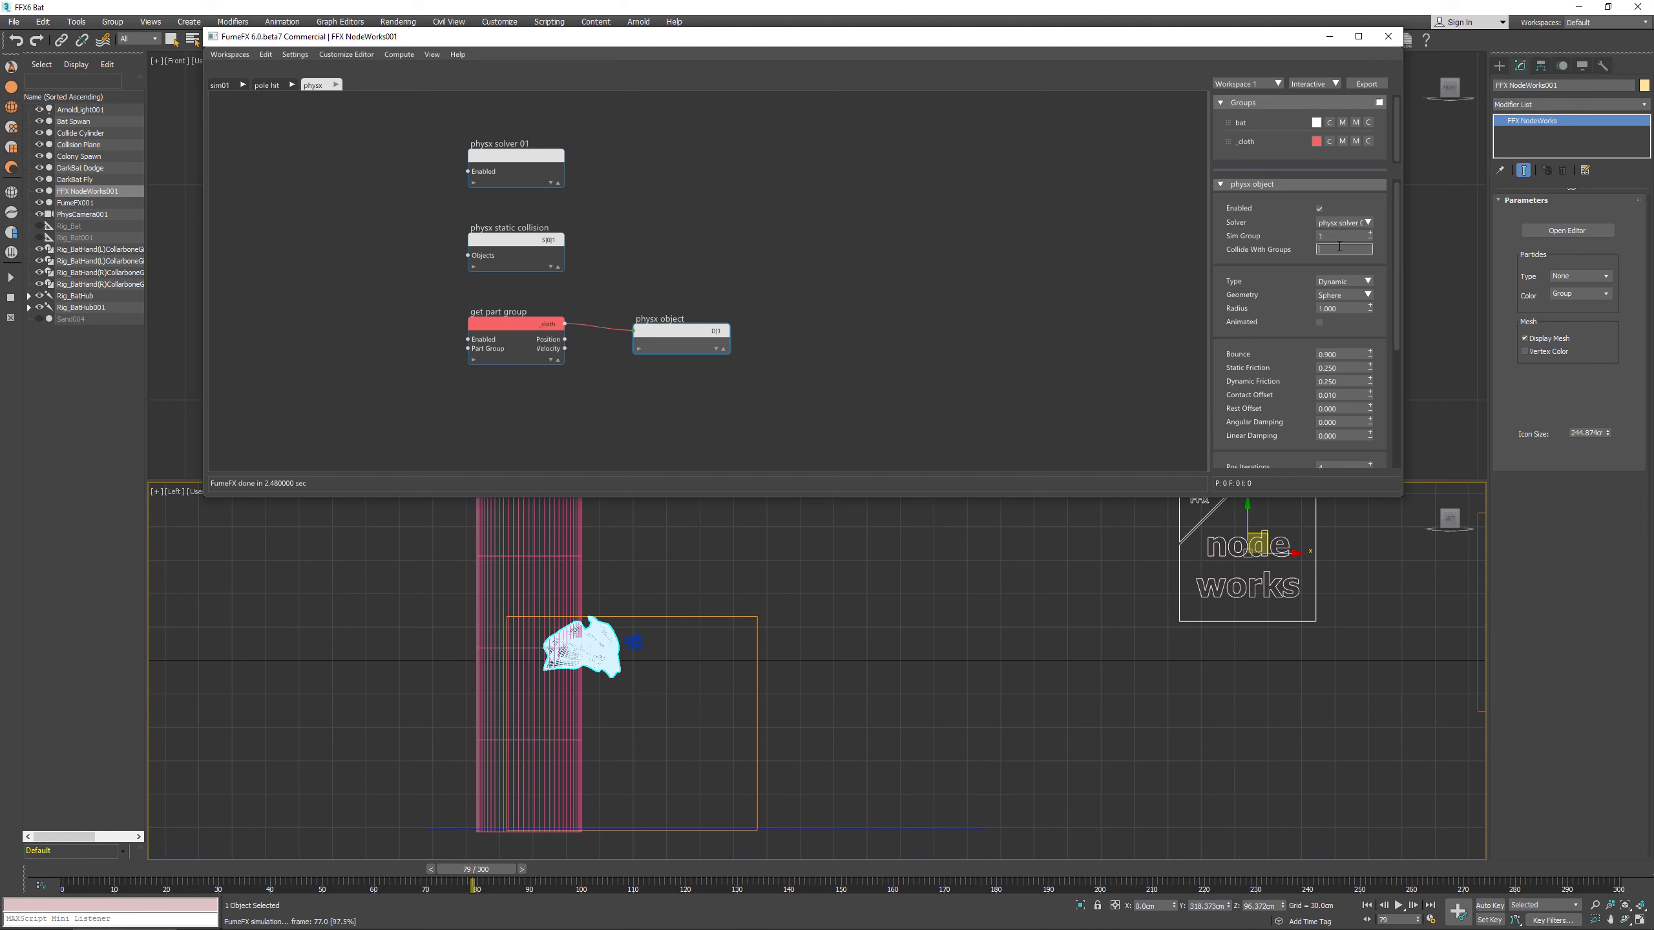
type("0")
key("Return")
Step: Go back to frame 51 and set the PhysX Object's sphere Radius to 0.2
left_click(347, 873)
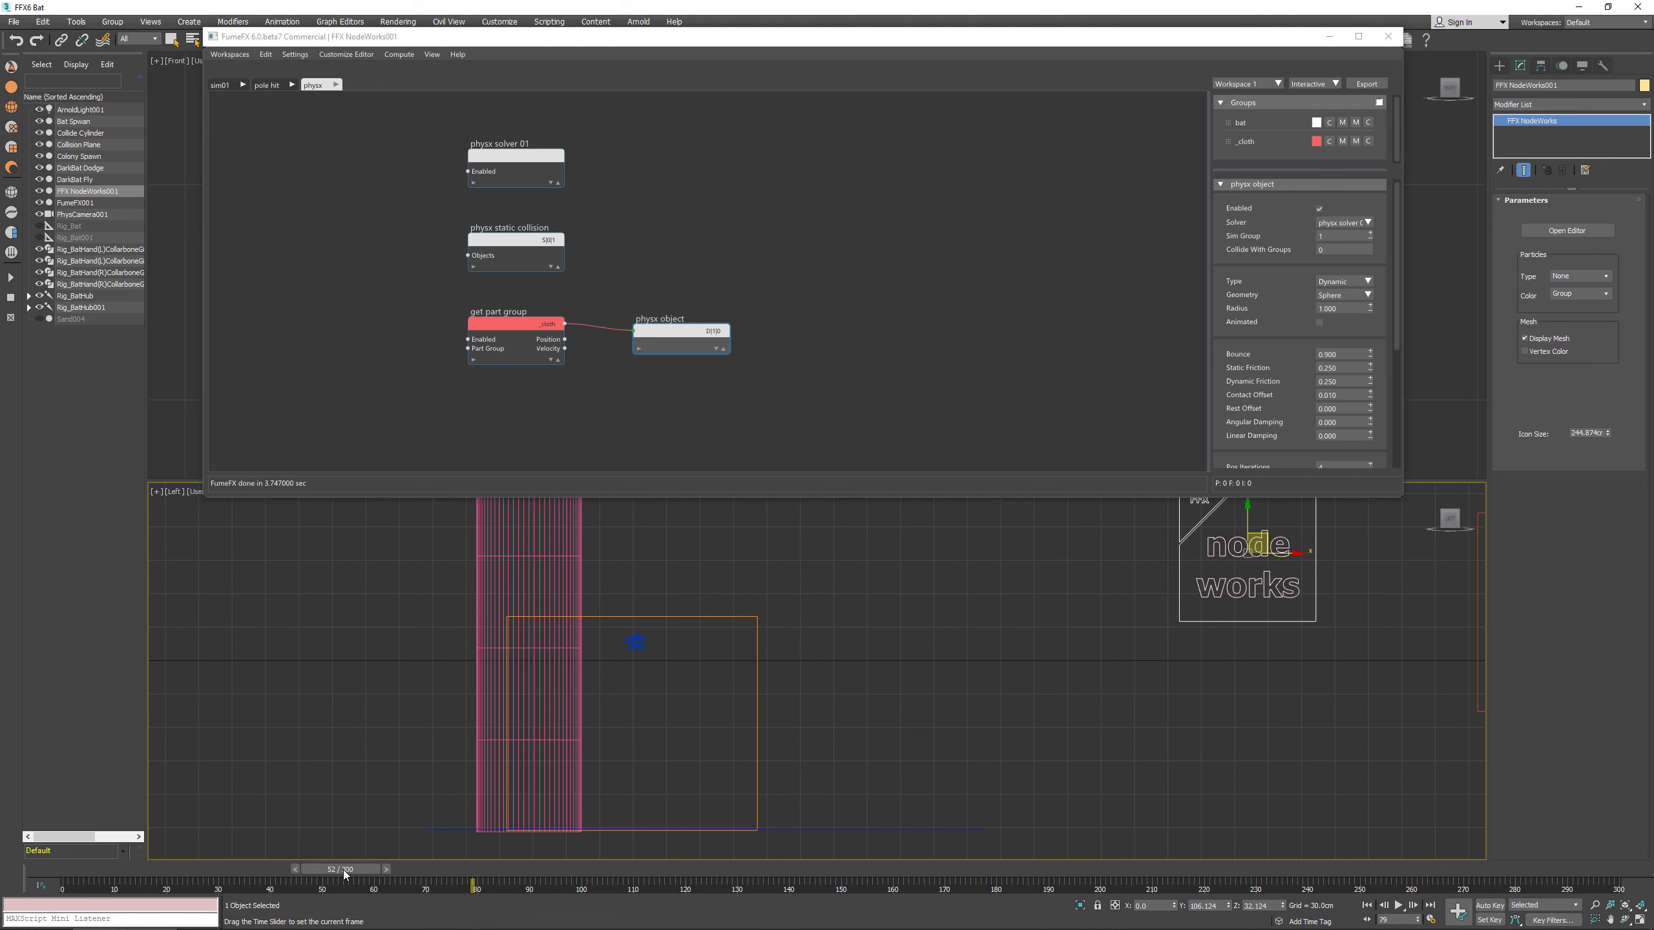
left_click(1353, 308)
type("0.2")
key("Return")
Step: Lower the PhysX Object's Bounce and set its Dynamic Friction to 3
left_click(1332, 354)
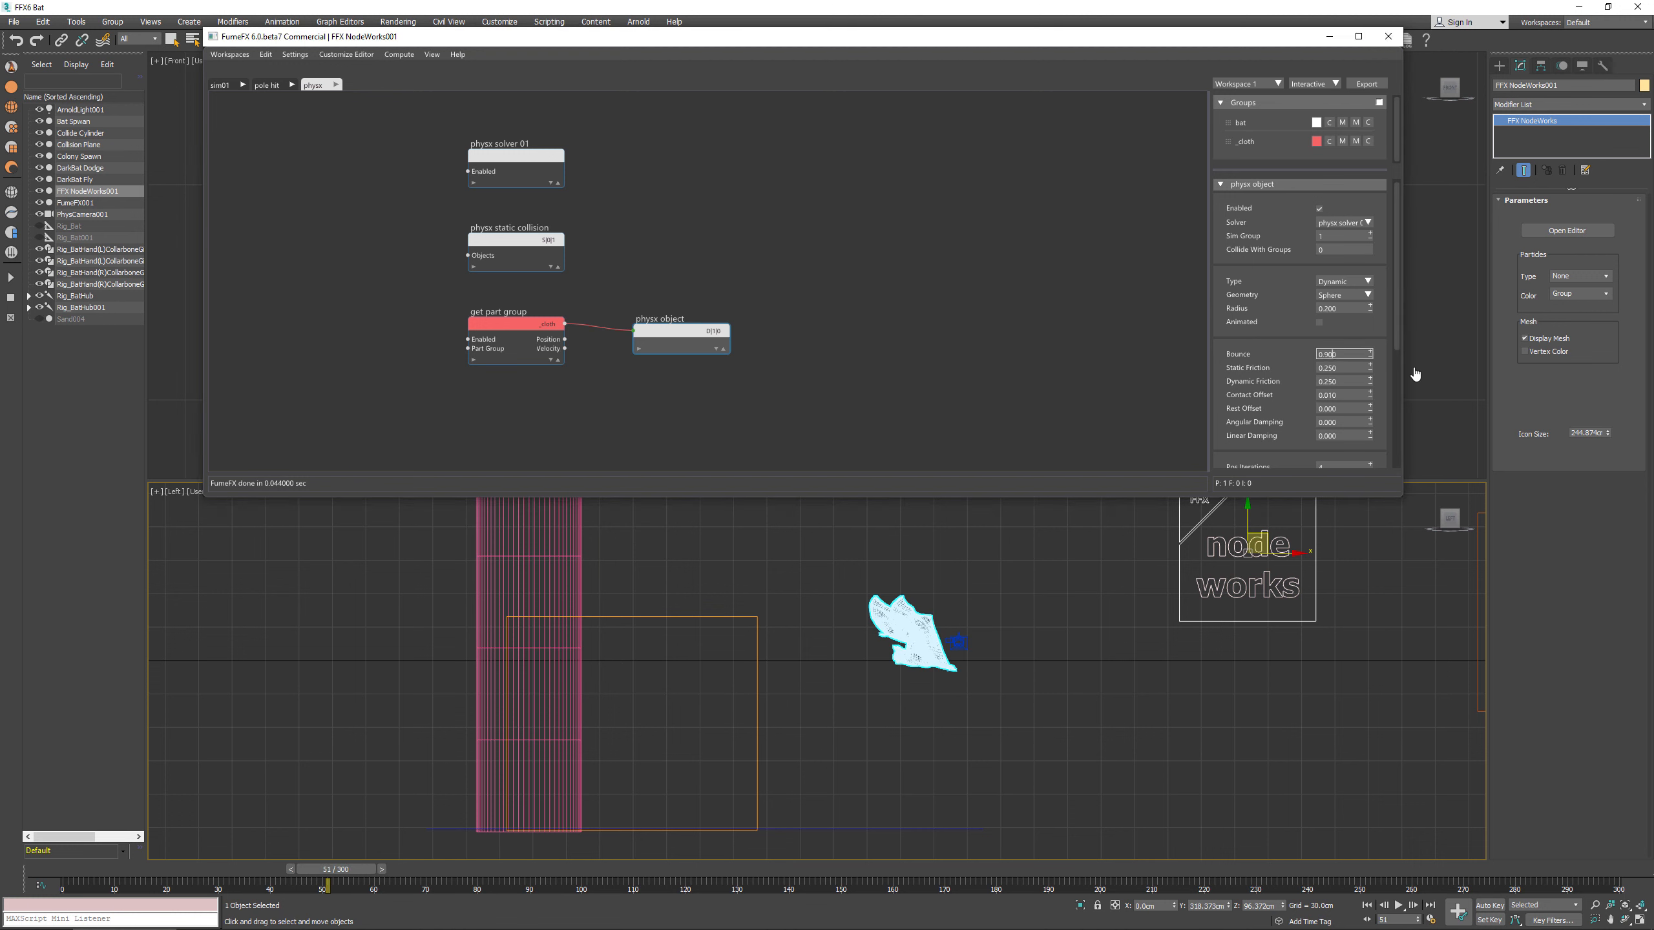
key("BackSpace")
type("3")
key("Return")
left_click(1357, 382)
key("BackSpace")
key("BackSpace")
key("BackSpace")
key("BackSpace")
key("BackSpace")
type("3")
key("Return")
Step: Lock Angle X, Angle Y and Angle Z of the PhysX Object
scroll(1296, 391, "down", 5)
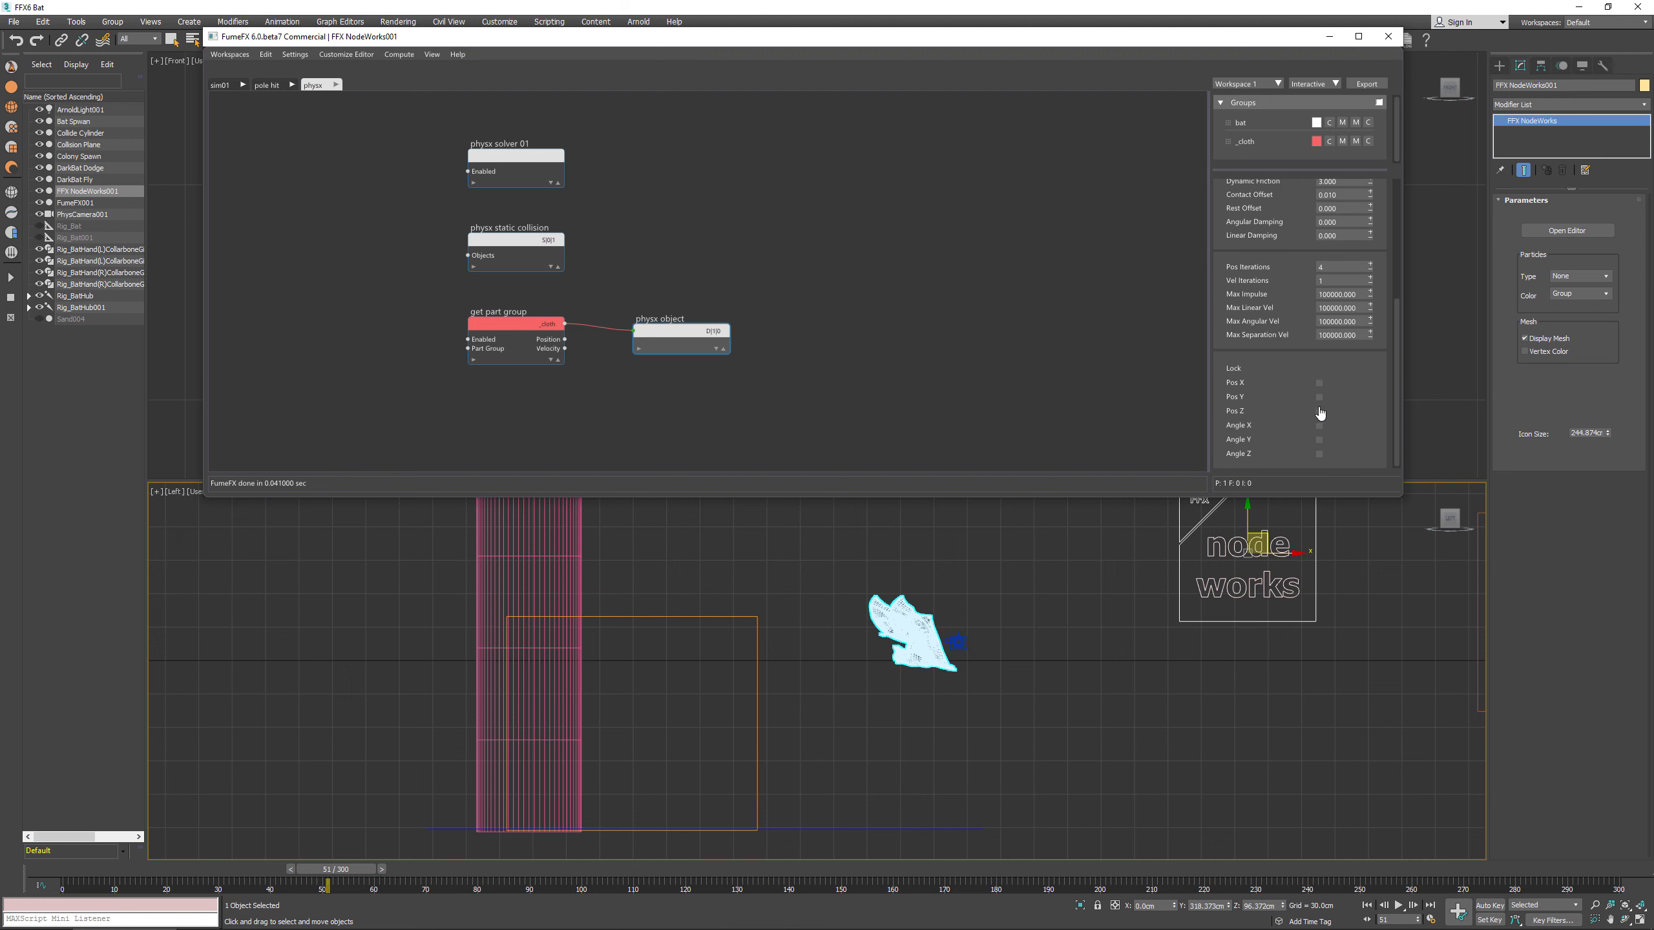
left_click(1320, 454)
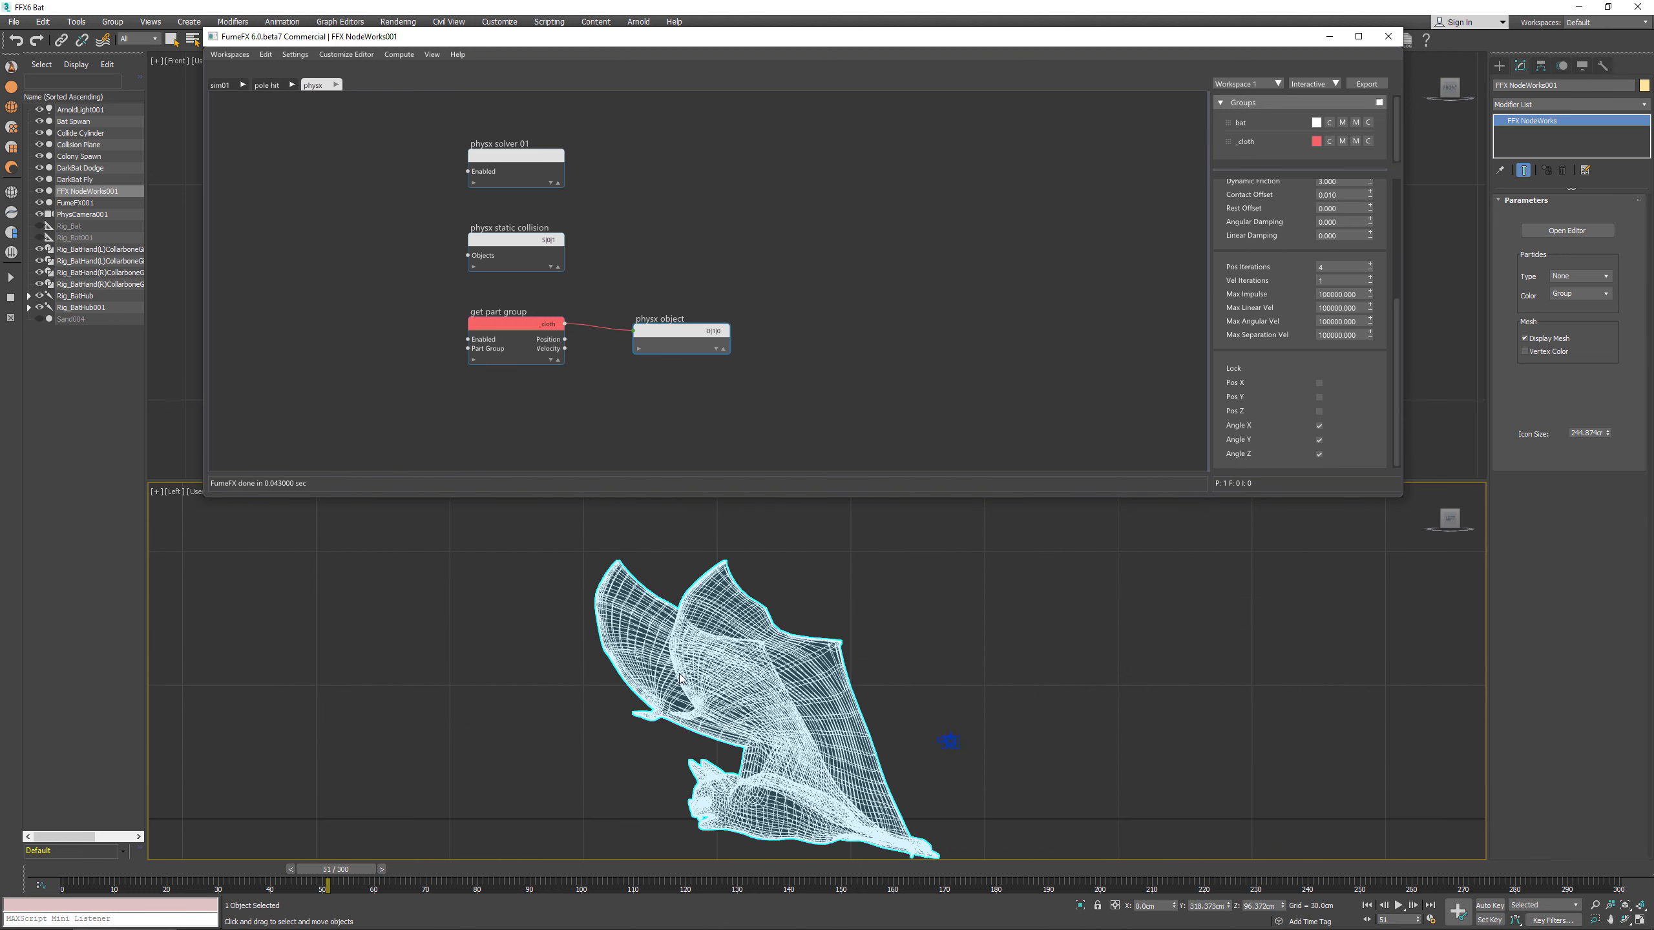
scroll(415, 677, "down", 4)
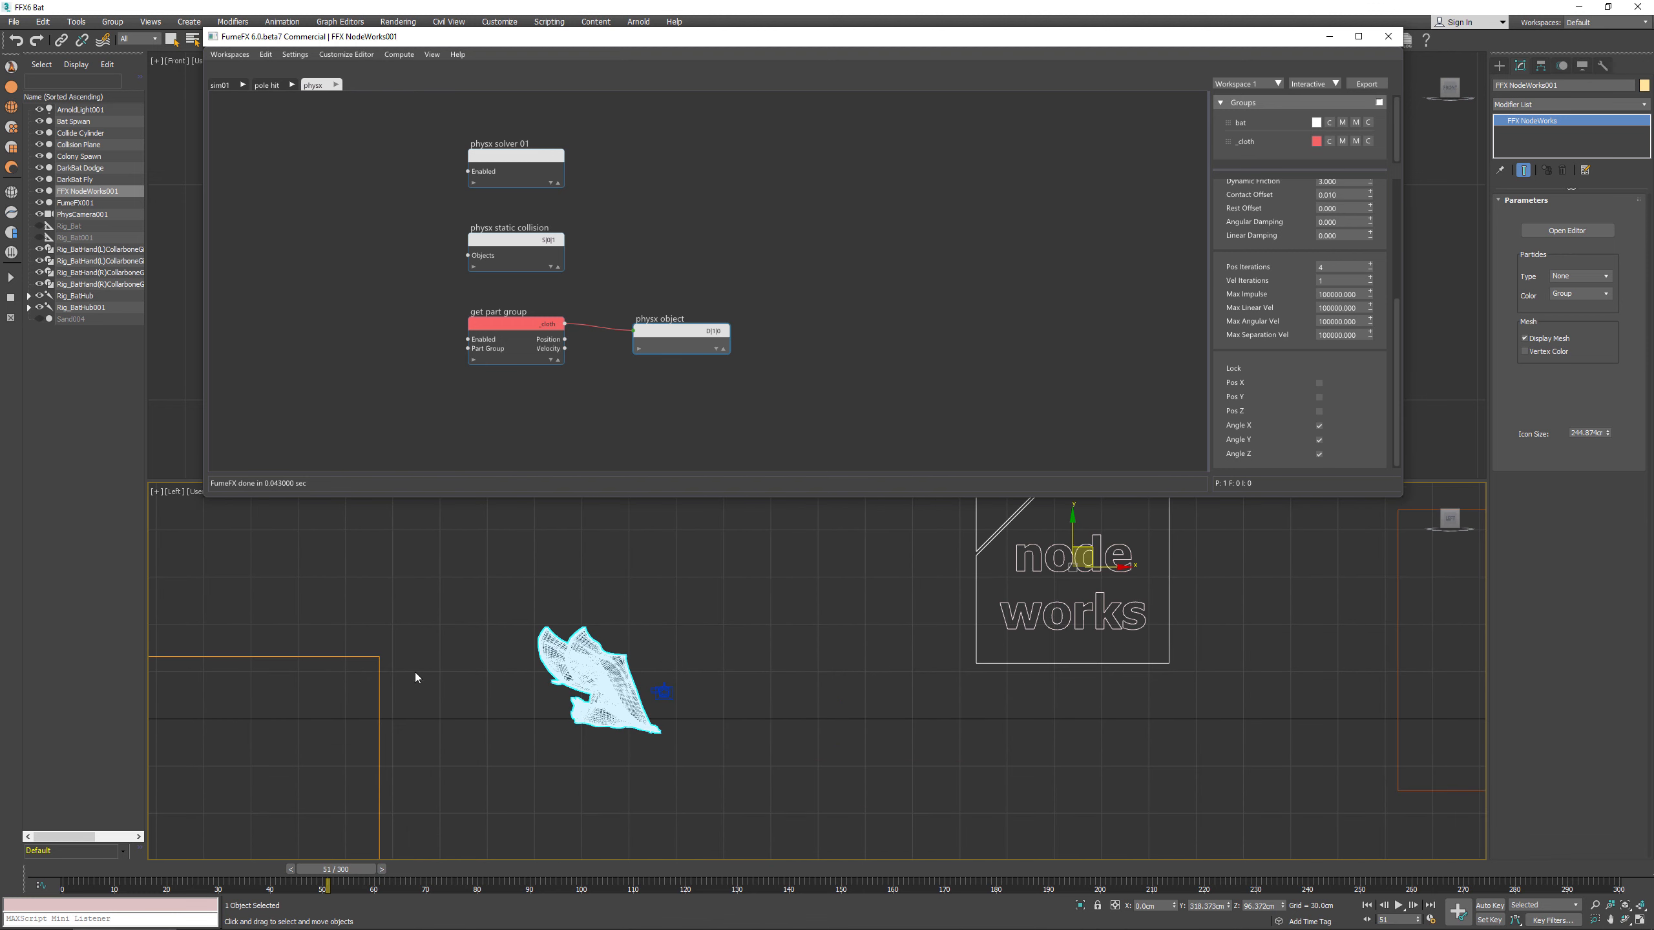
scroll(230, 714, "down", 3)
middle_click_drag(230, 714, 360, 697)
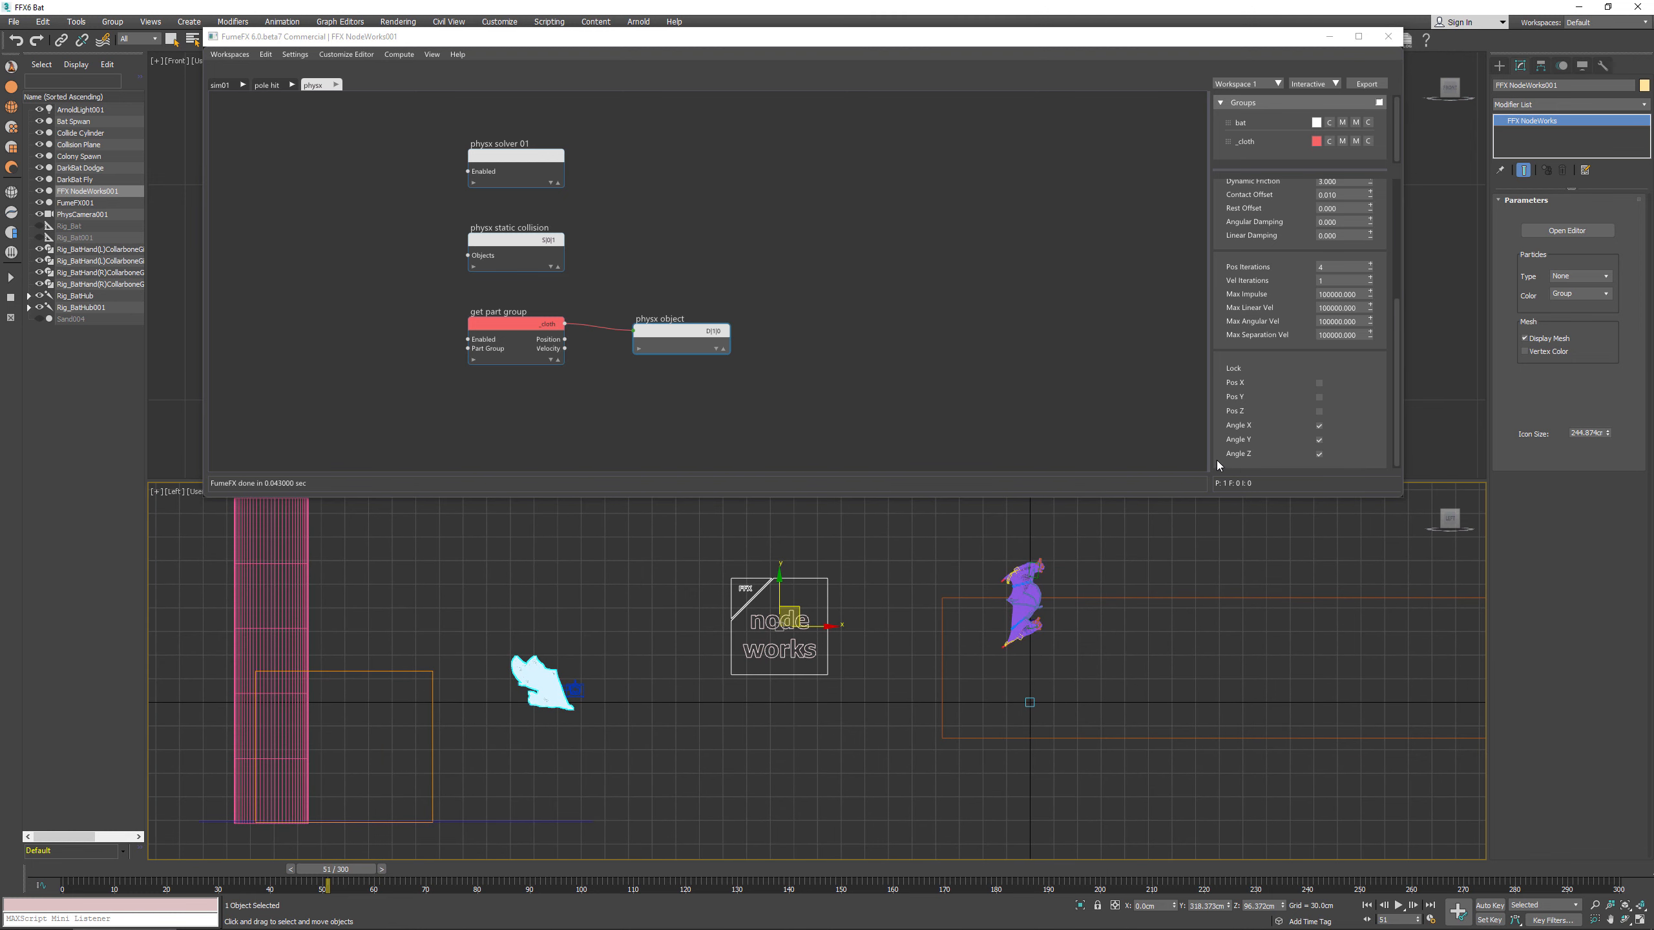
Step: Set the PhysX Object's position iterations to 10 and velocity iterations to 5
left_click(1341, 264)
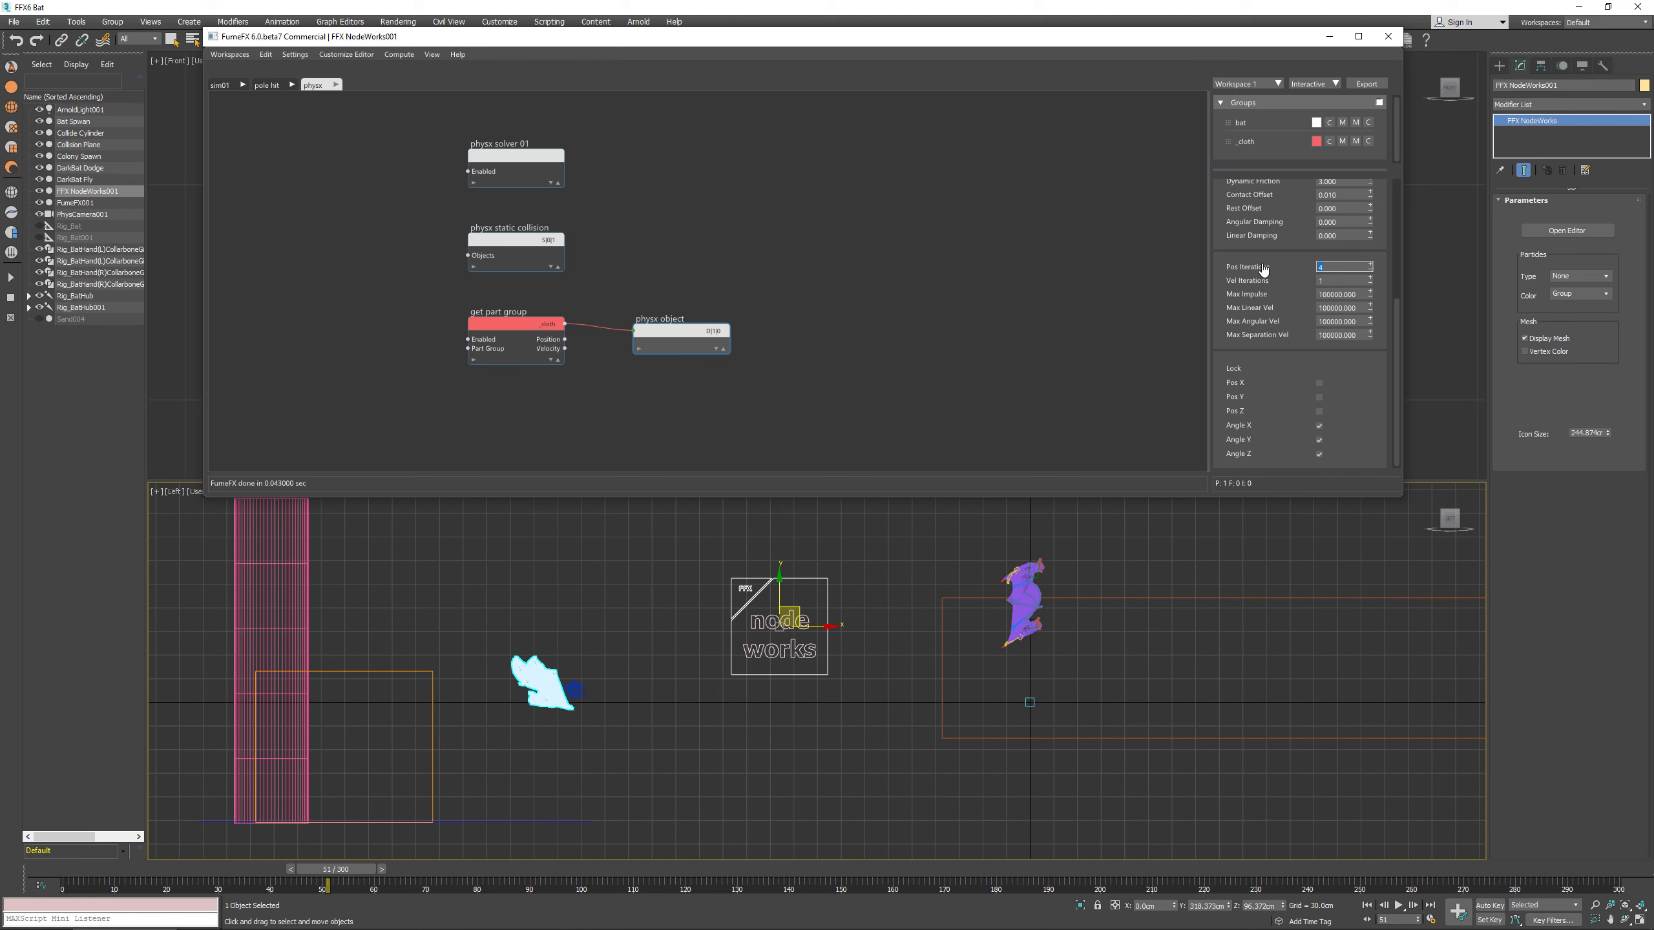
key("Tab")
type("5")
Step: Advance the simulation to frame 77, clear the selection and check the bat against the cylinder in shaded view
scroll(323, 700, "up", 3)
middle_click_drag(320, 698, 525, 689)
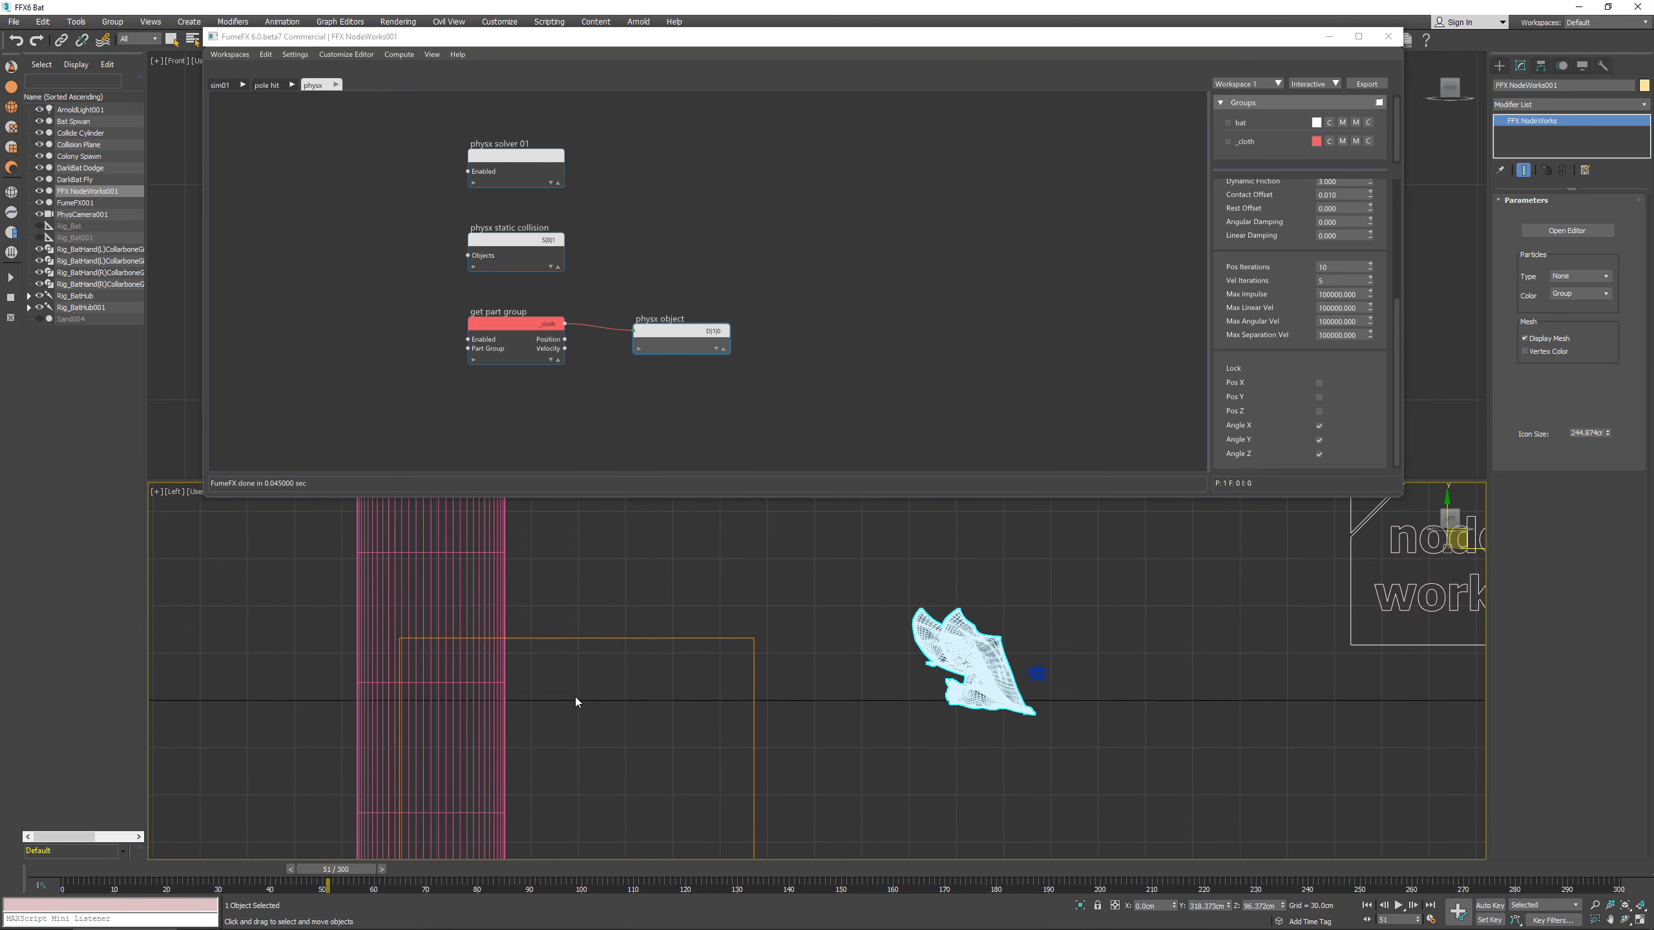
left_click_drag(361, 868, 498, 870)
left_click(581, 811)
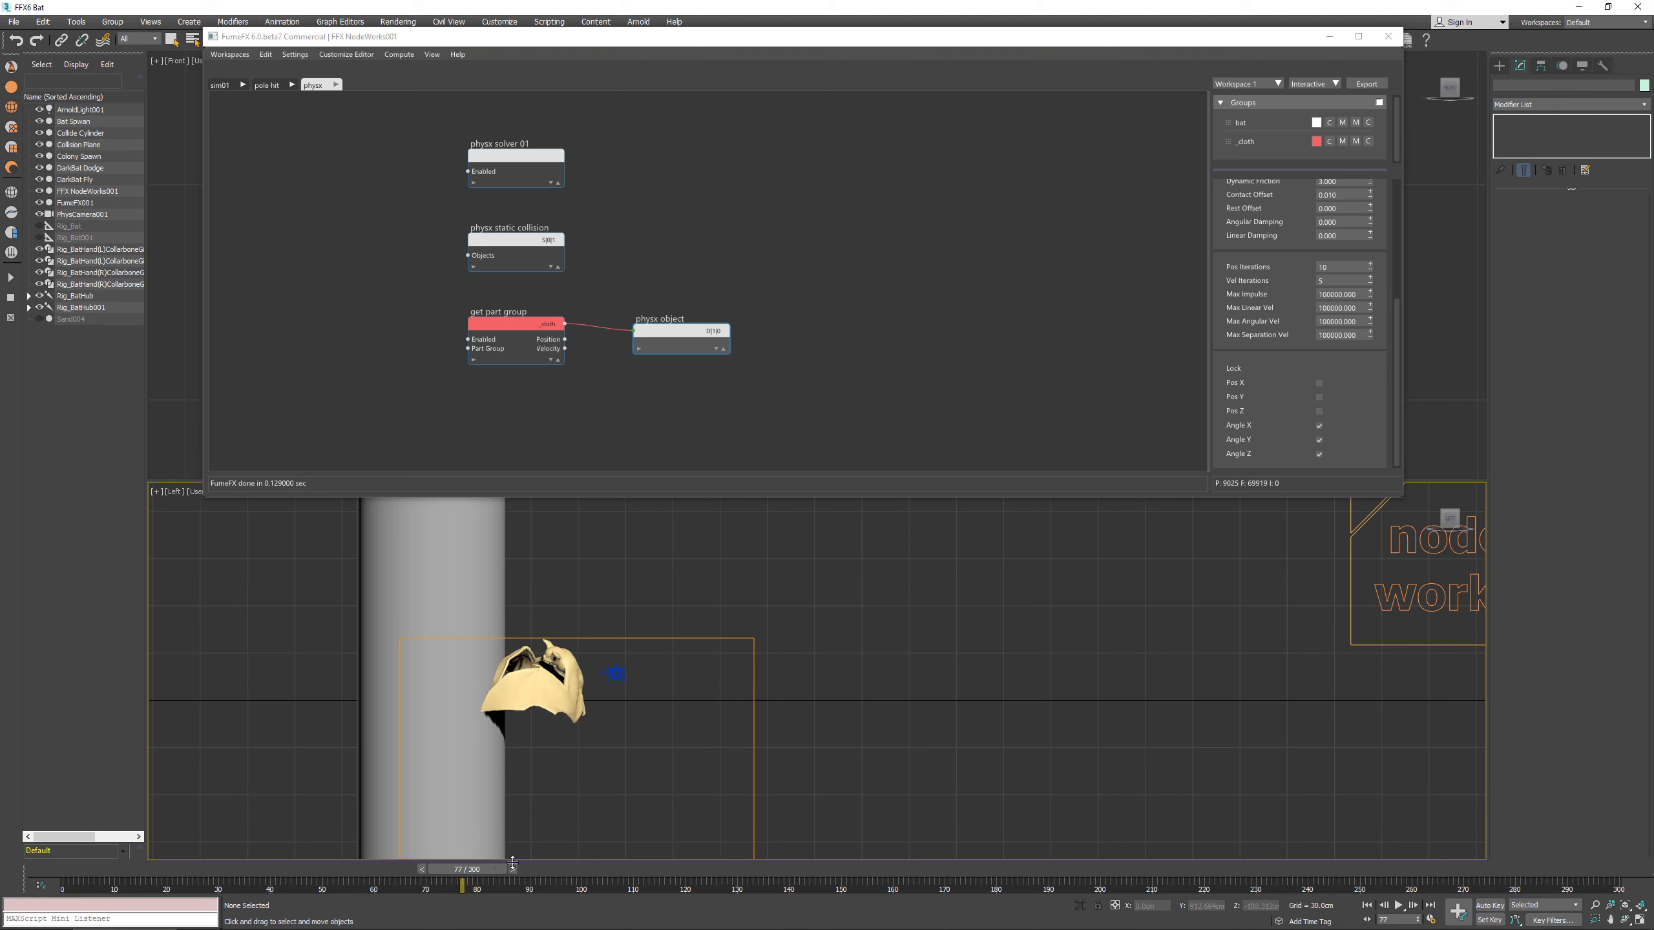
Step: In the pole hit graph, set the Evade Shape Animation node's Offset to 7
left_click(274, 86)
middle_click_drag(850, 243, 814, 347)
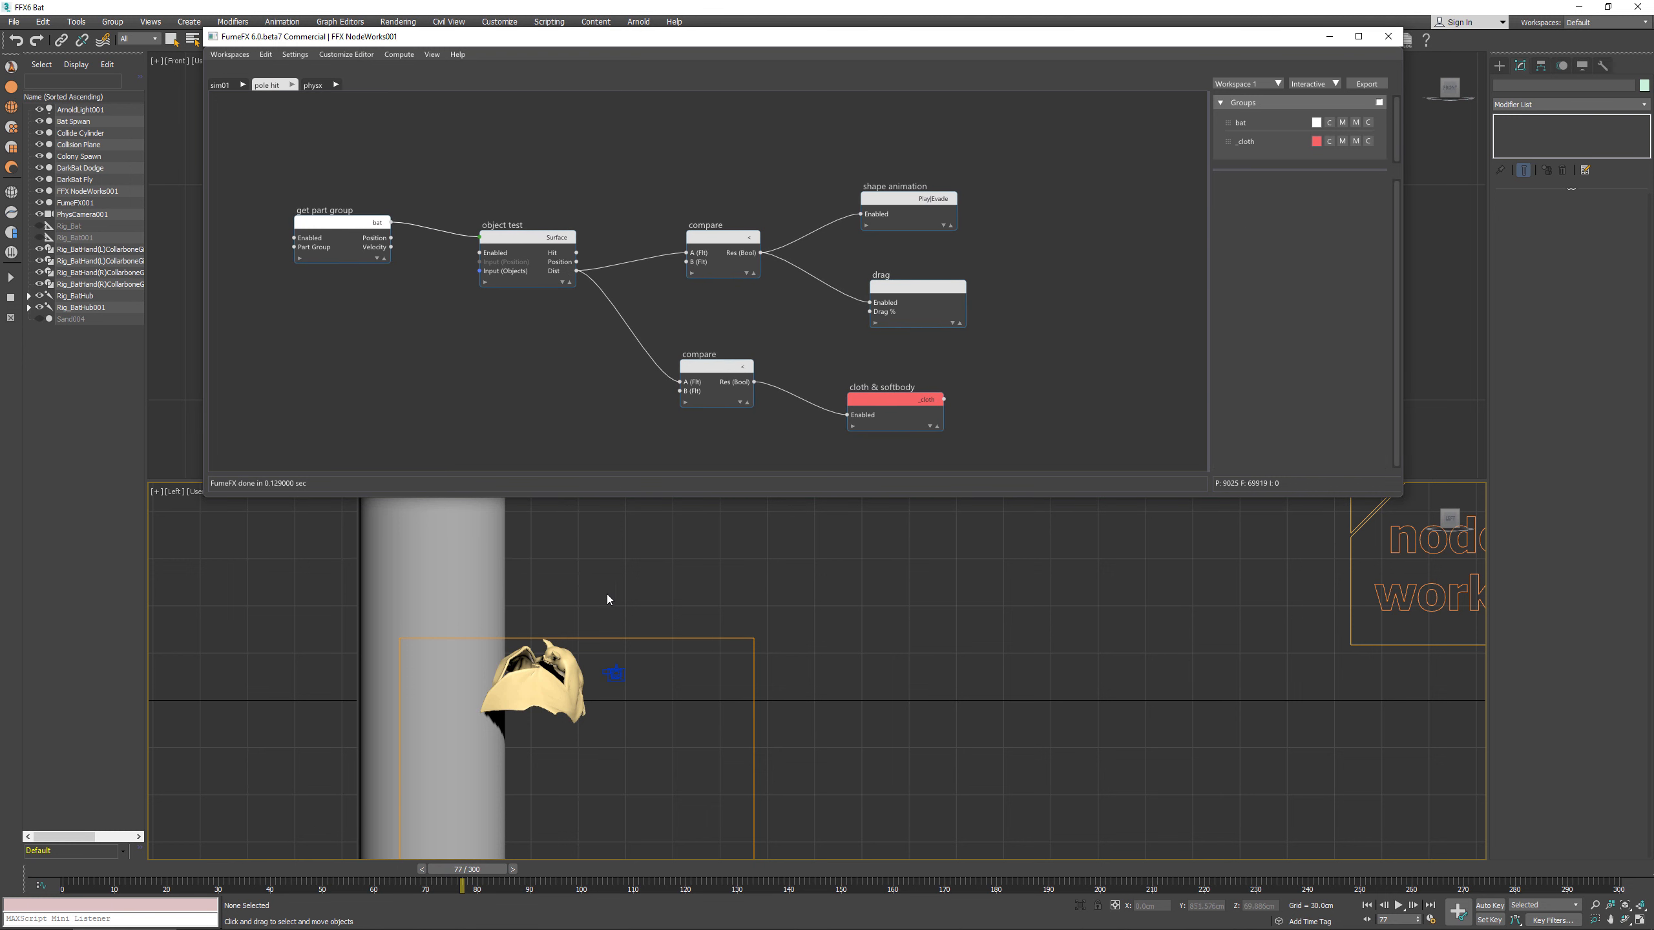
left_click(910, 206)
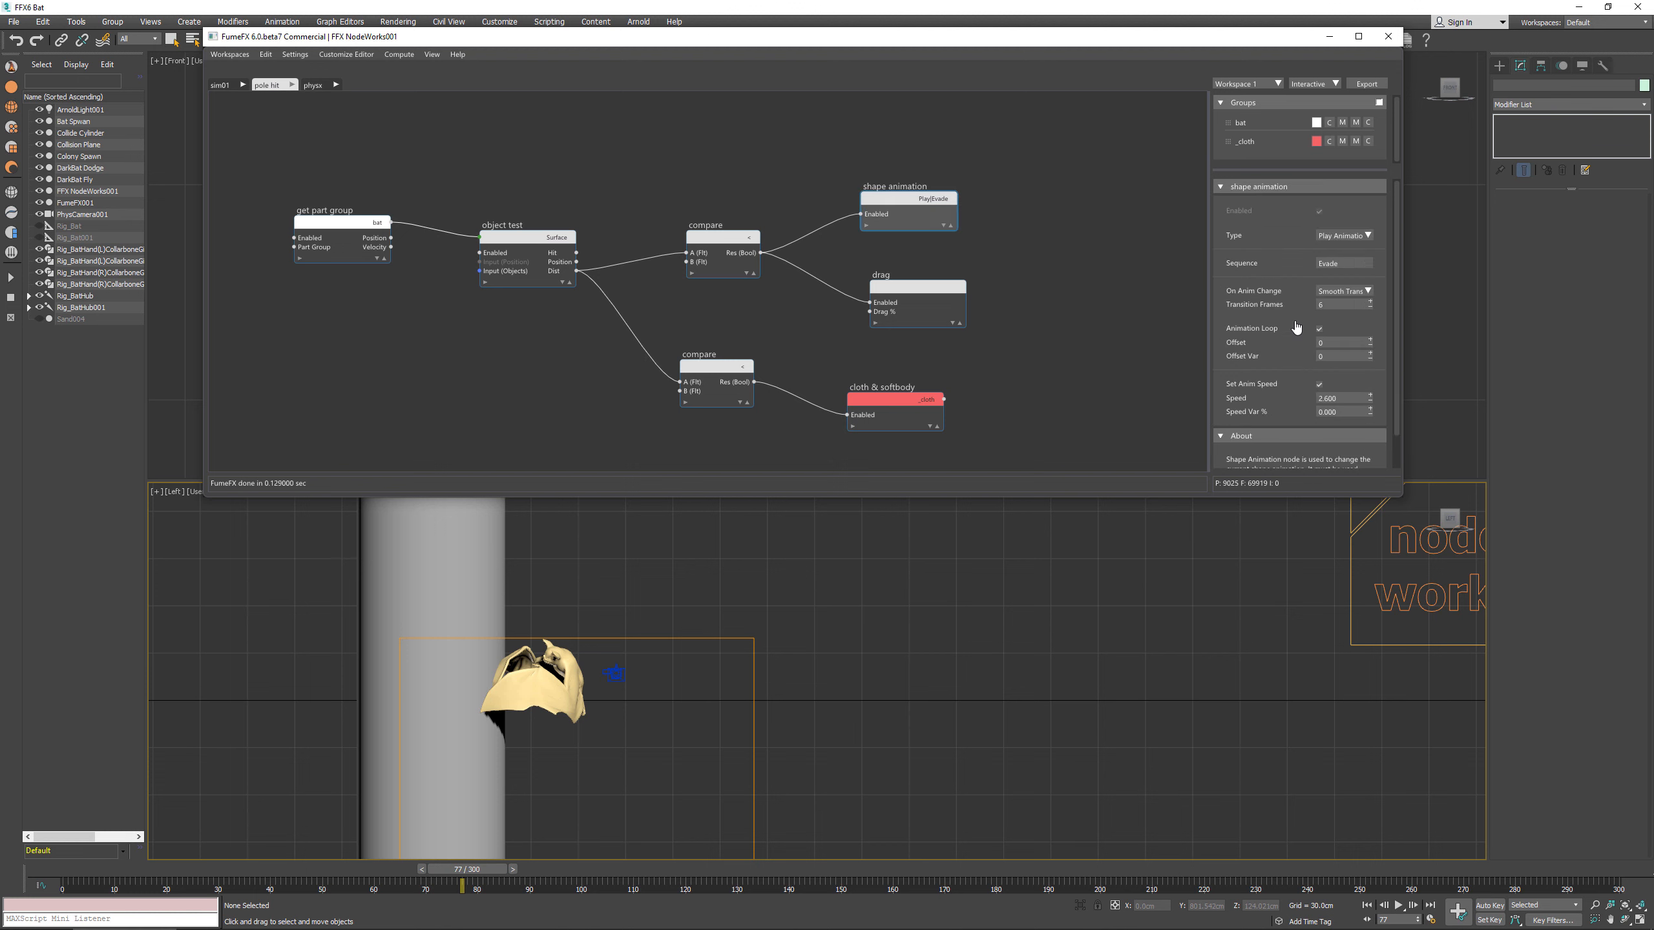
left_click(1369, 340)
left_click(1369, 340)
left_click(1370, 340)
left_click(1370, 339)
left_click(1370, 340)
left_click(1370, 340)
left_click(1370, 340)
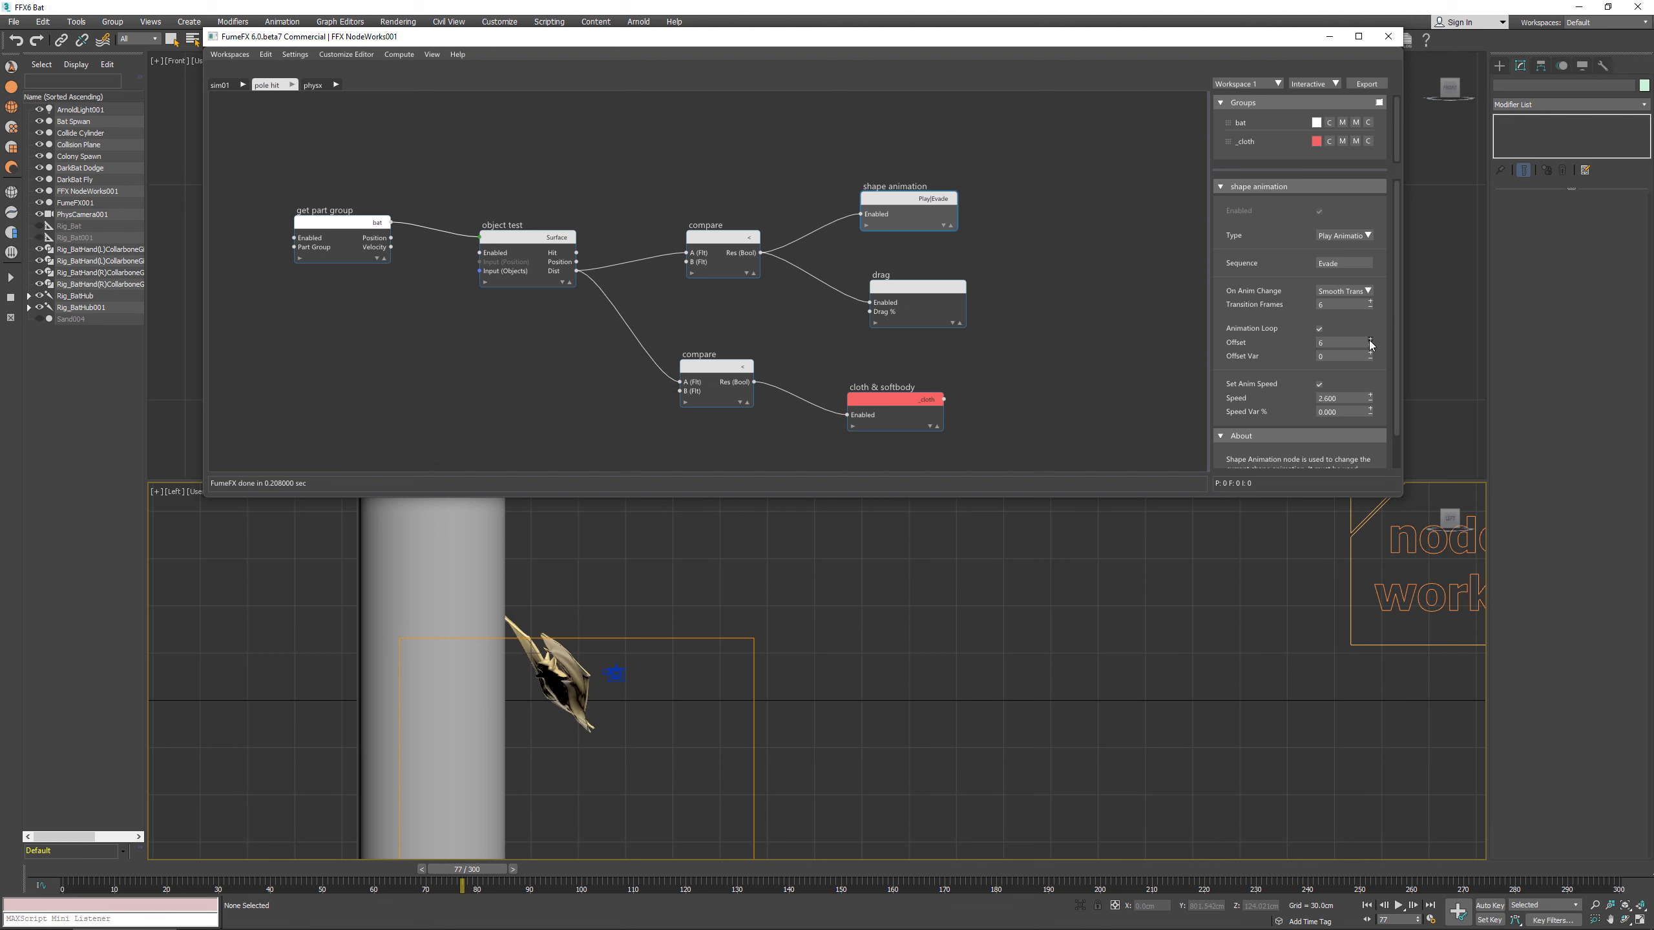
Step: Advance to frame 79 and inspect the bat's contact with the cylinder in wireframe
left_click(516, 869)
left_click(517, 869)
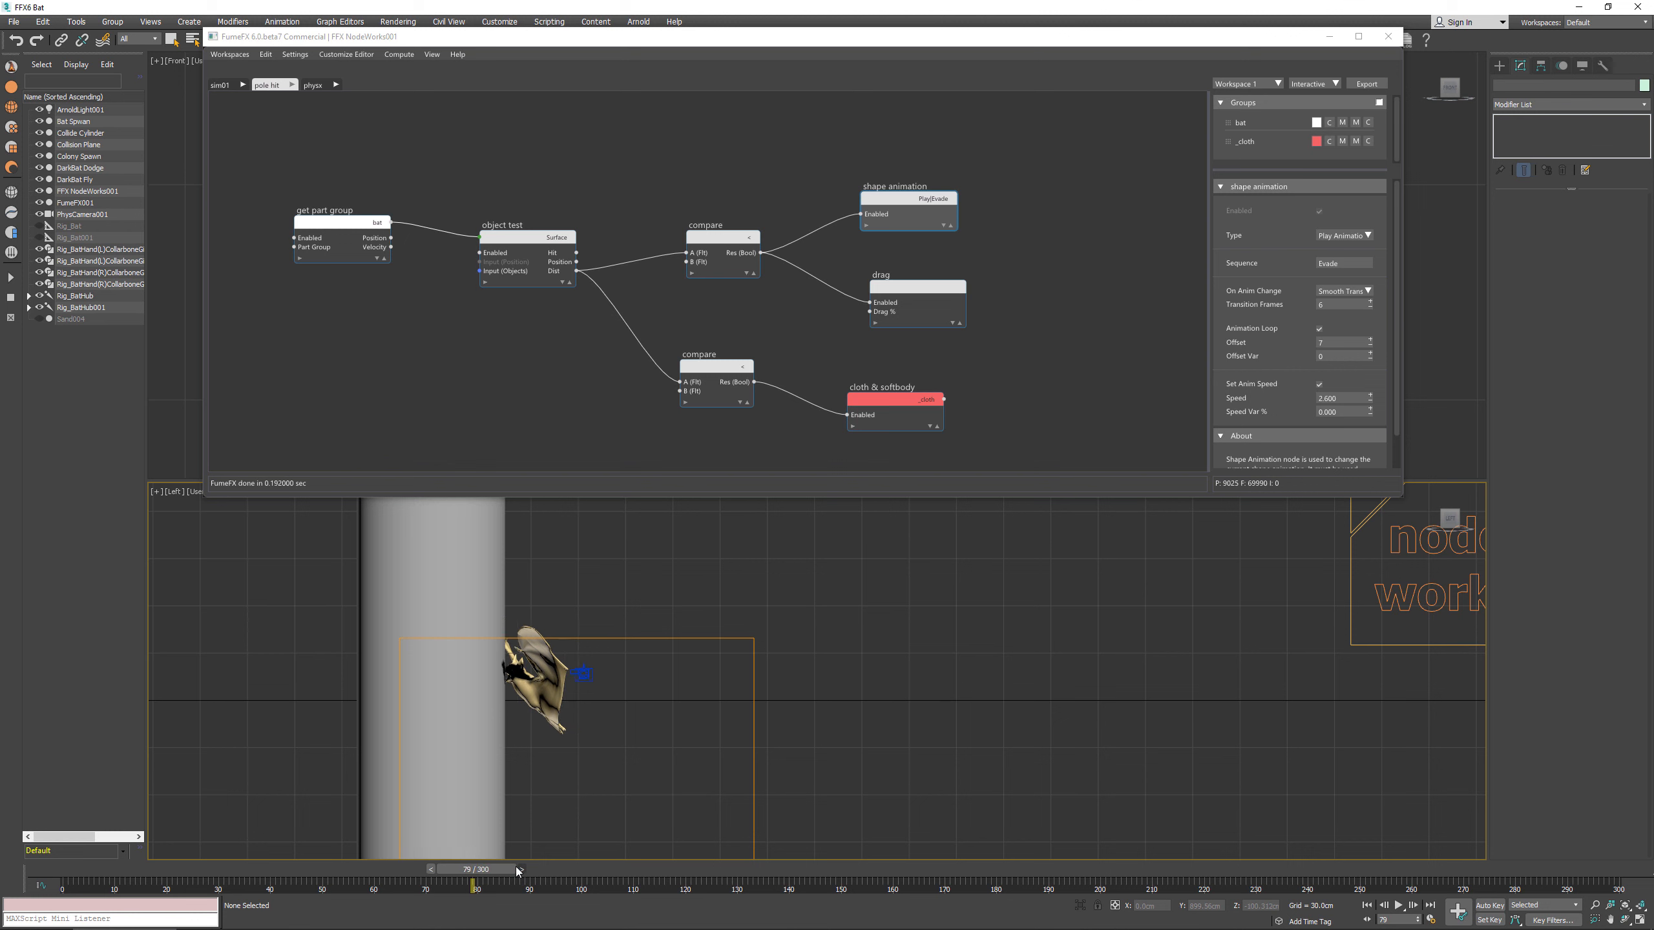
key("F3")
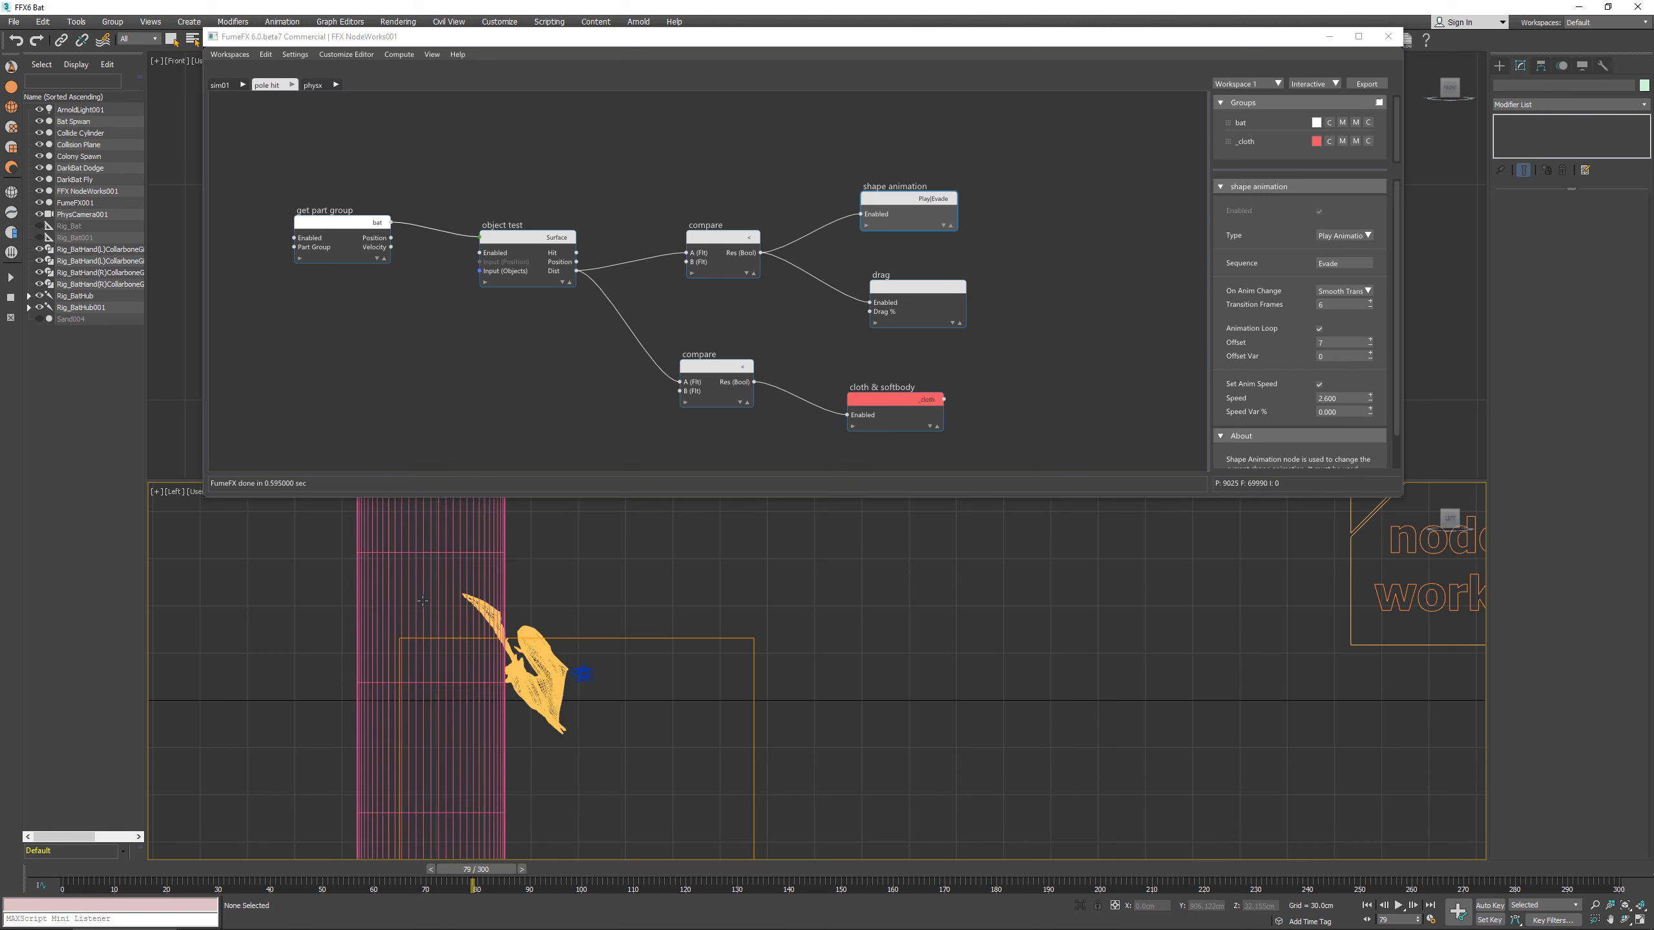
Step: Set the particle display type of FFX NodeWorks001 to Dot and clear the selection
left_click(97, 190)
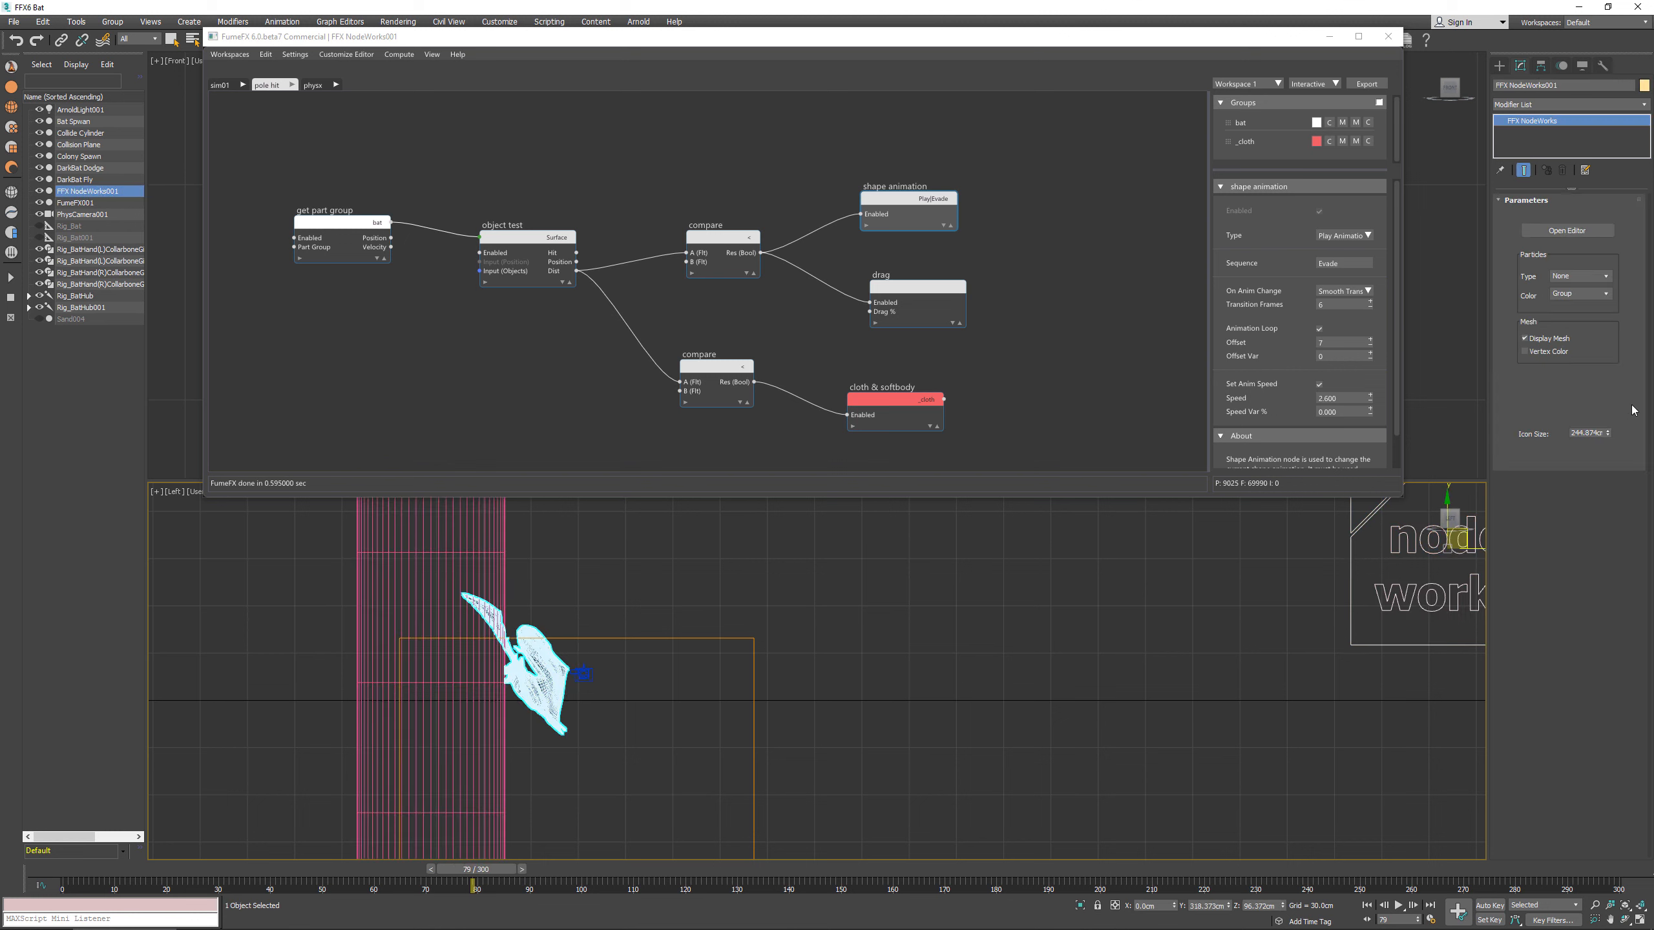
left_click(1605, 276)
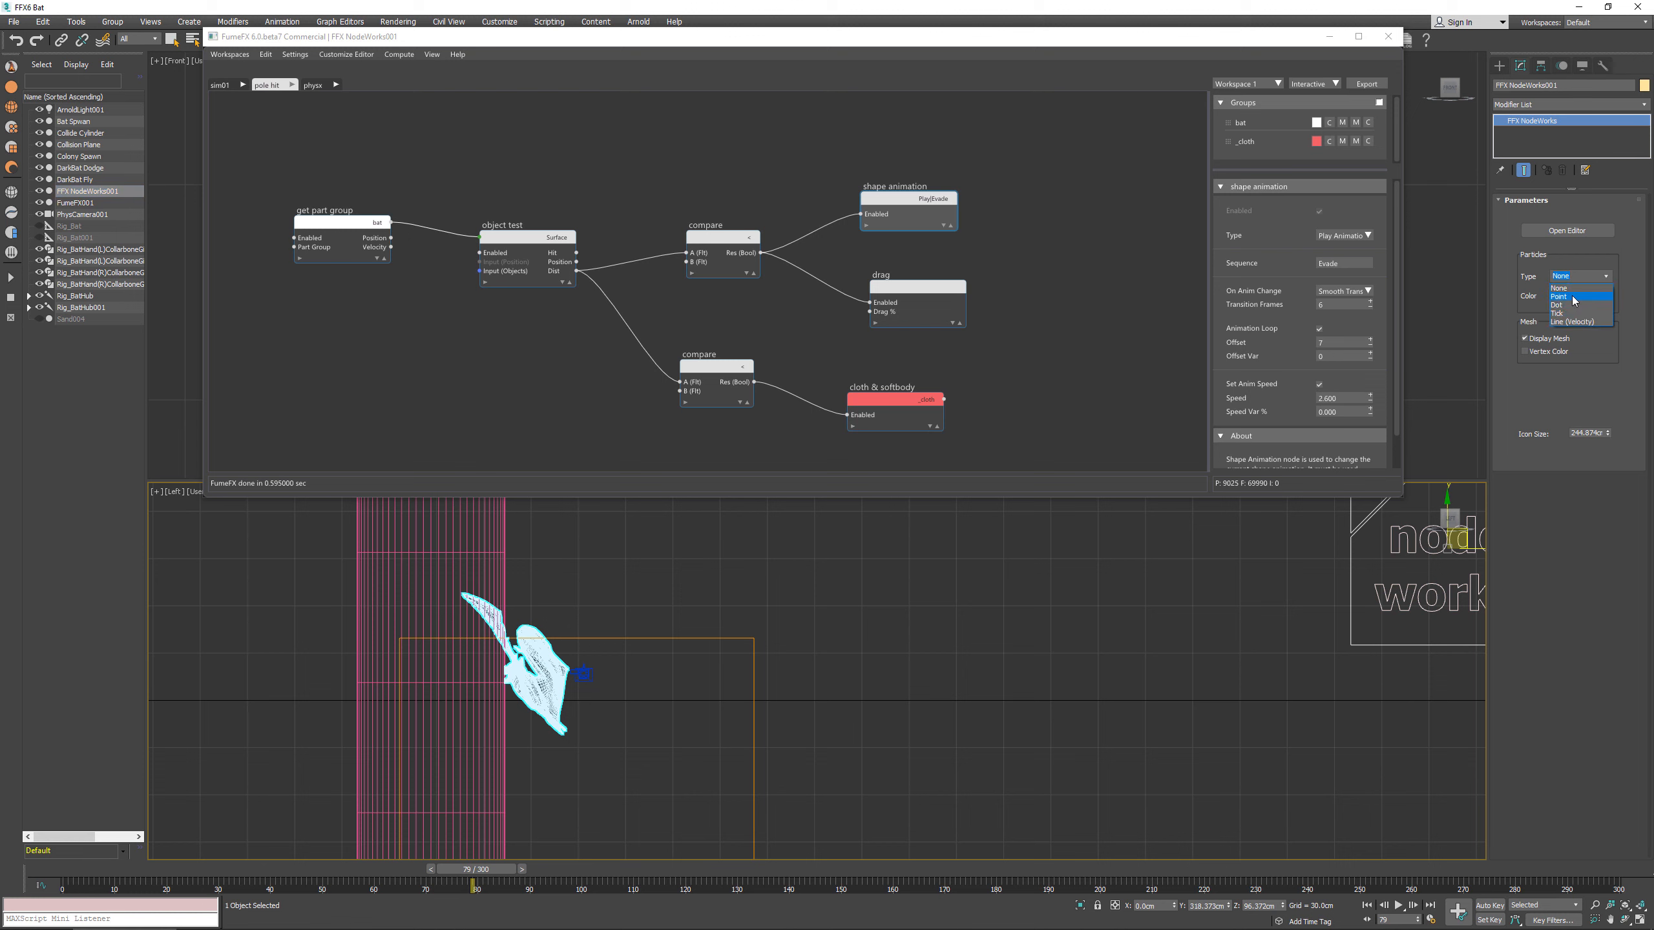
left_click(1574, 306)
left_click(769, 617)
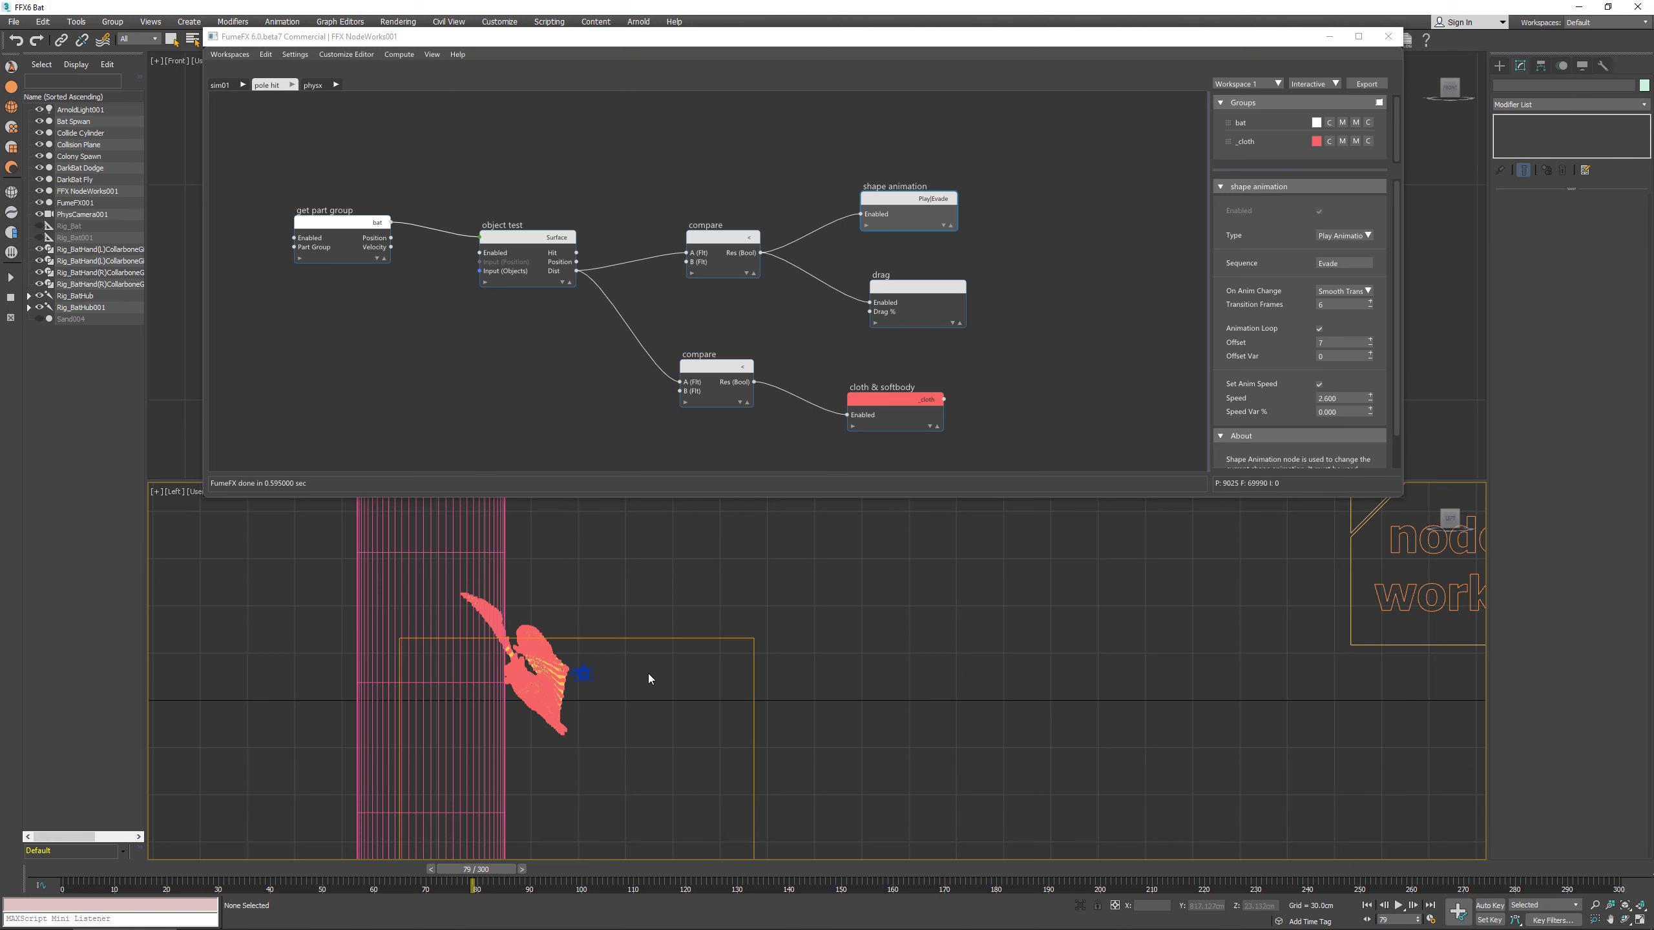
Step: Step back and forth between frames 76 and 78 to check when the bat becomes cloth near the cylinder
left_click(433, 869)
left_click(424, 866)
left_click(420, 866)
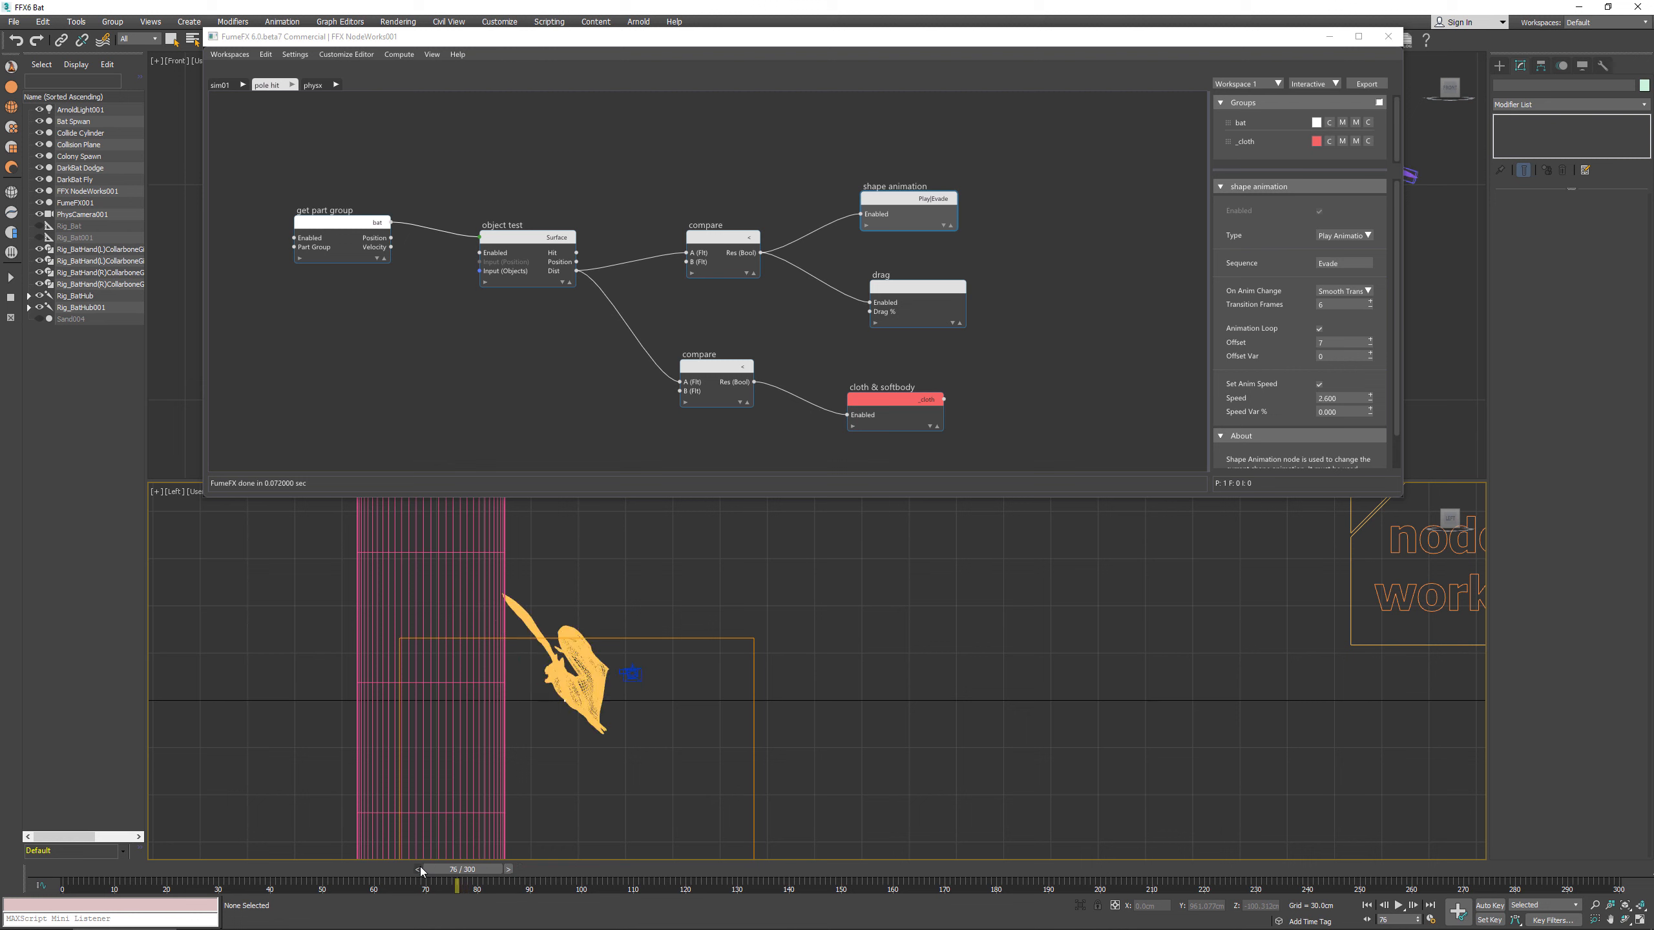
left_click(510, 868)
left_click(512, 867)
left_click(516, 868)
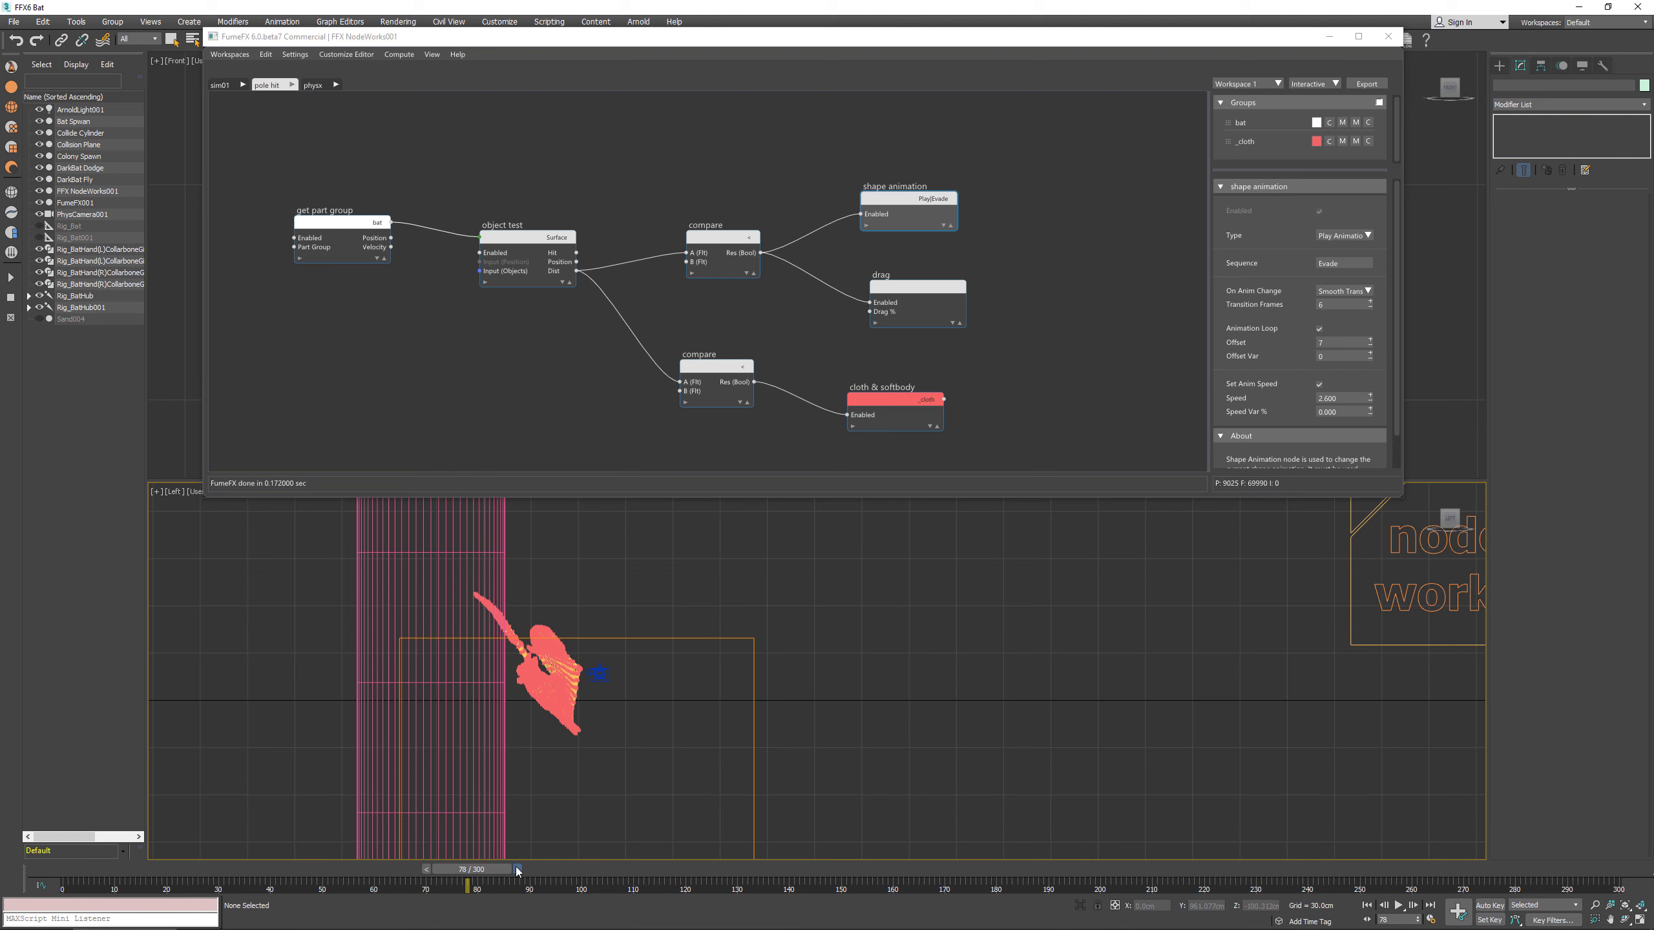
left_click(431, 869)
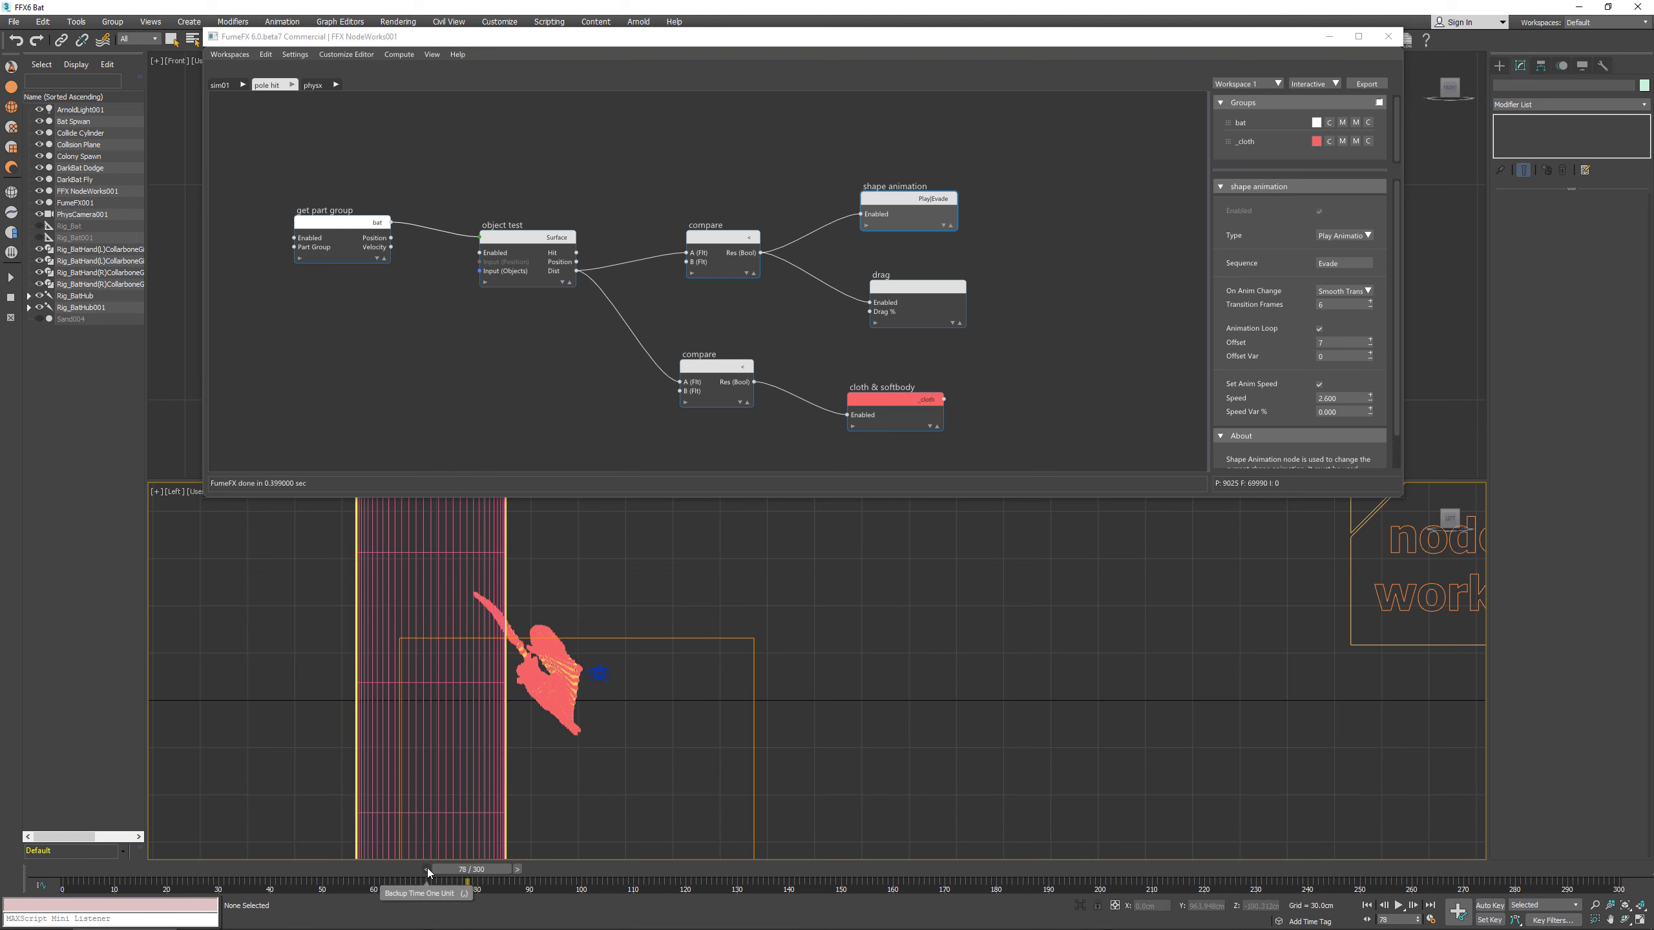
left_click(426, 869)
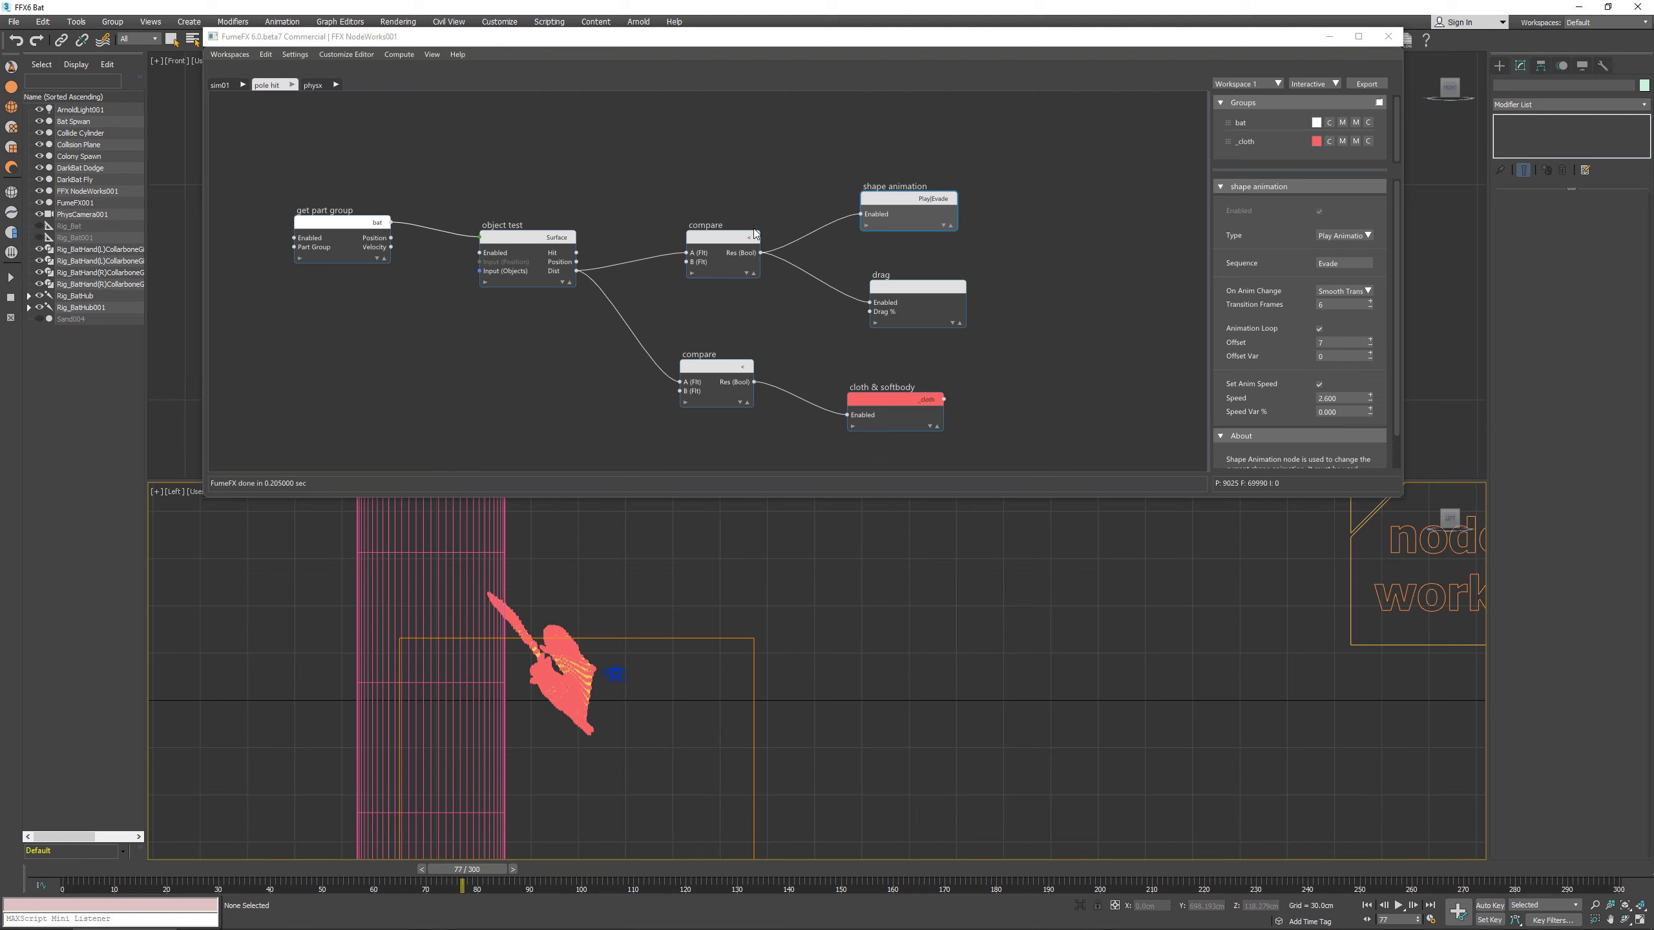
Step: Try an Input B of 8 on the Compare node that enables the cloth & softbody node
left_click(721, 366)
left_click(1322, 222)
key("BackSpace")
key("Delete")
type("8")
key("Return")
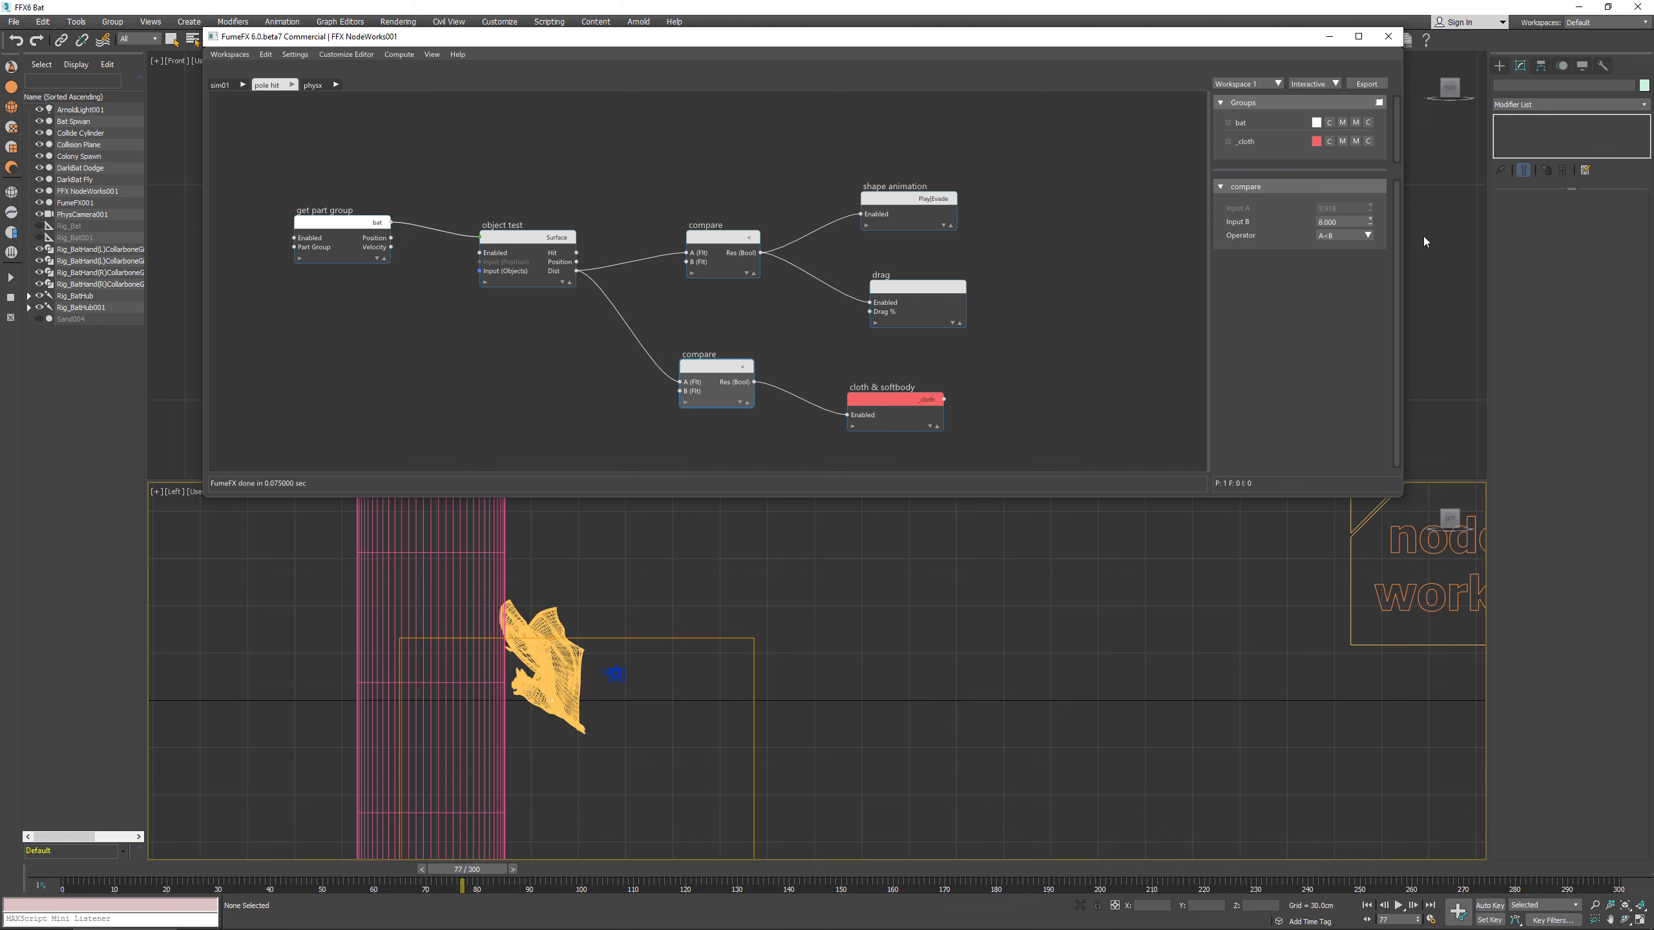
Step: Set Input B of the Compare node driving cloth & softbody to 10
left_click(1322, 221)
key("BackSpace")
type("10")
key("Return")
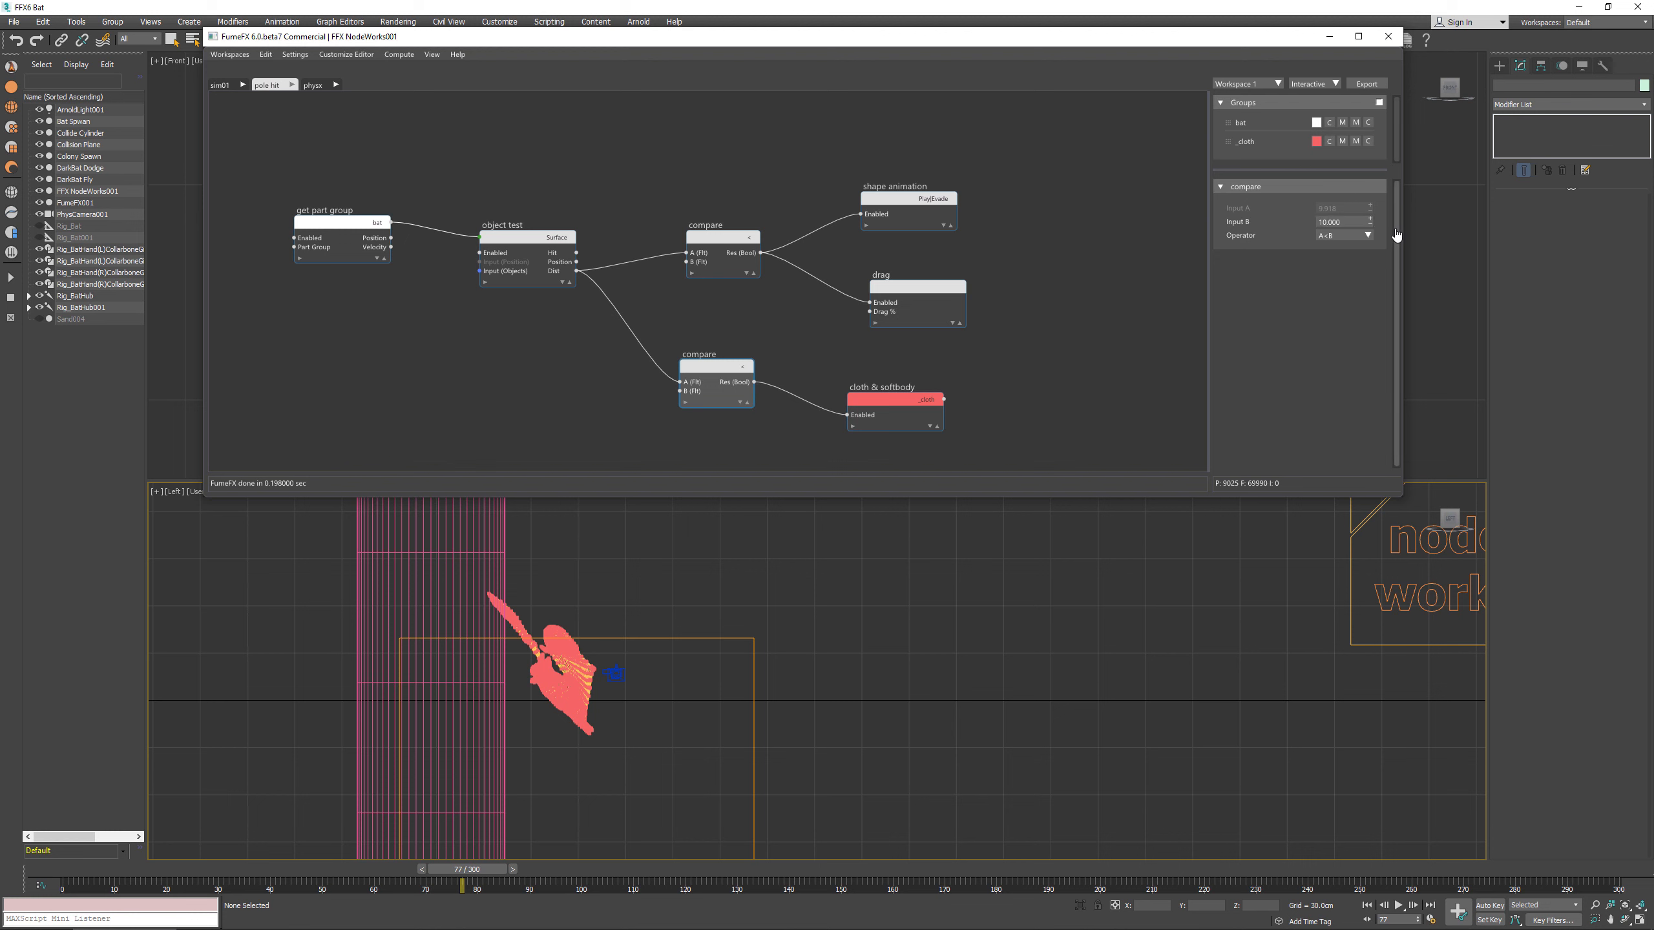
Step: Step the simulation forward to frame 82 and back to 81 to examine the bat's contact with the cylinder
left_click(512, 869)
left_click(517, 870)
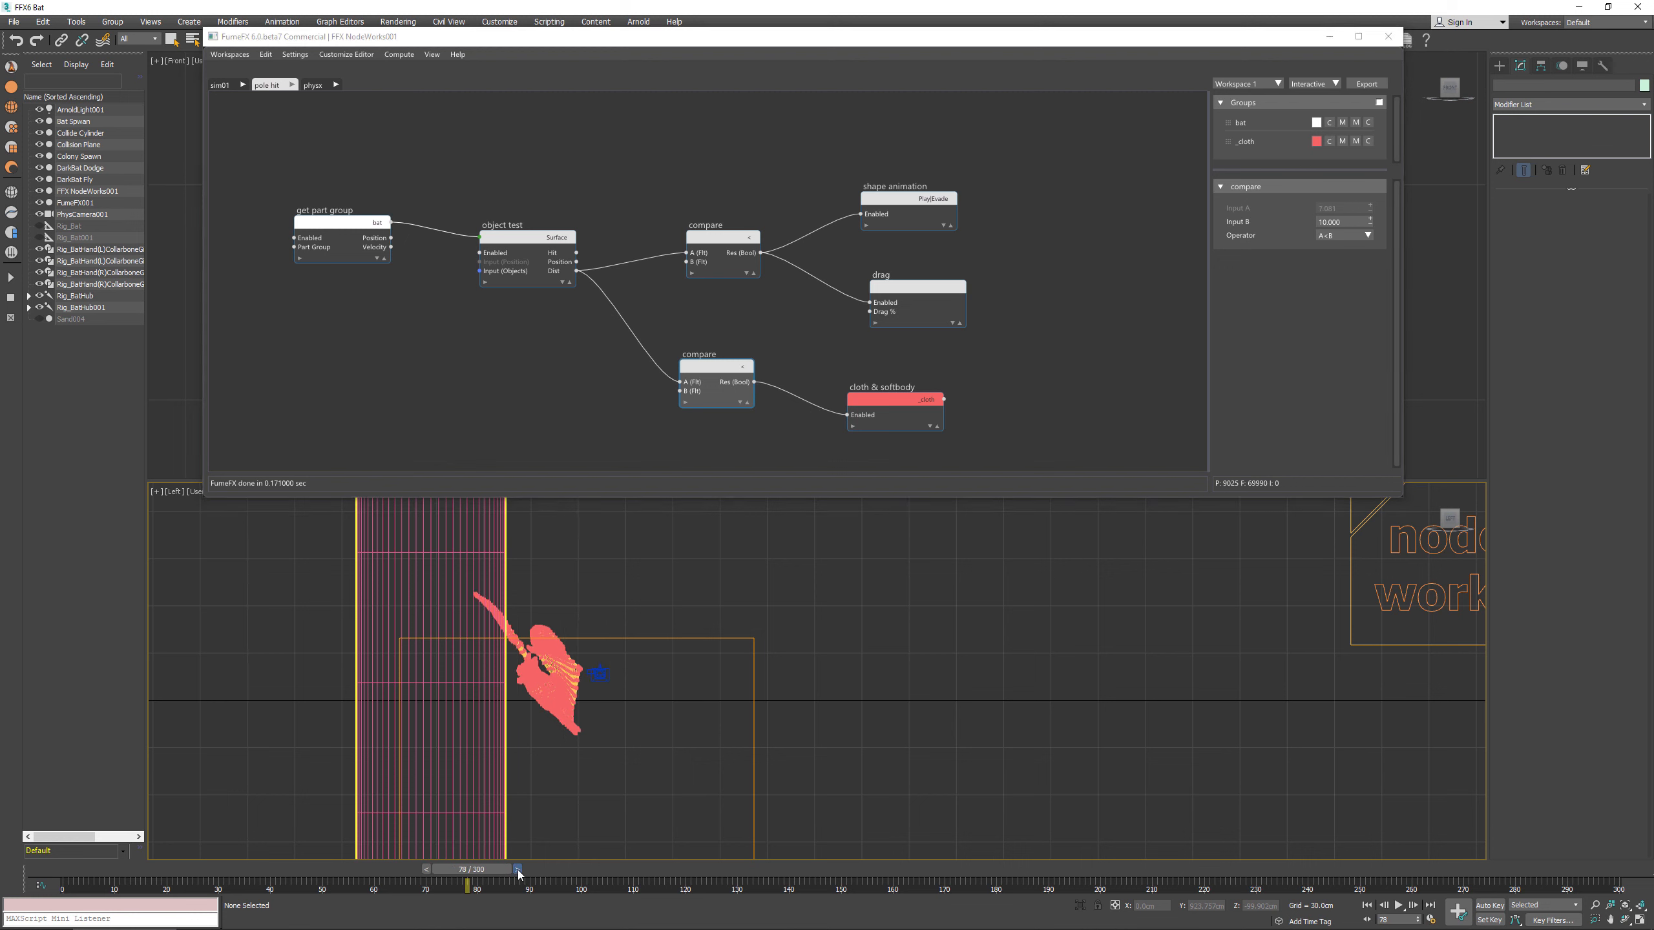
left_click(520, 869)
left_click(522, 870)
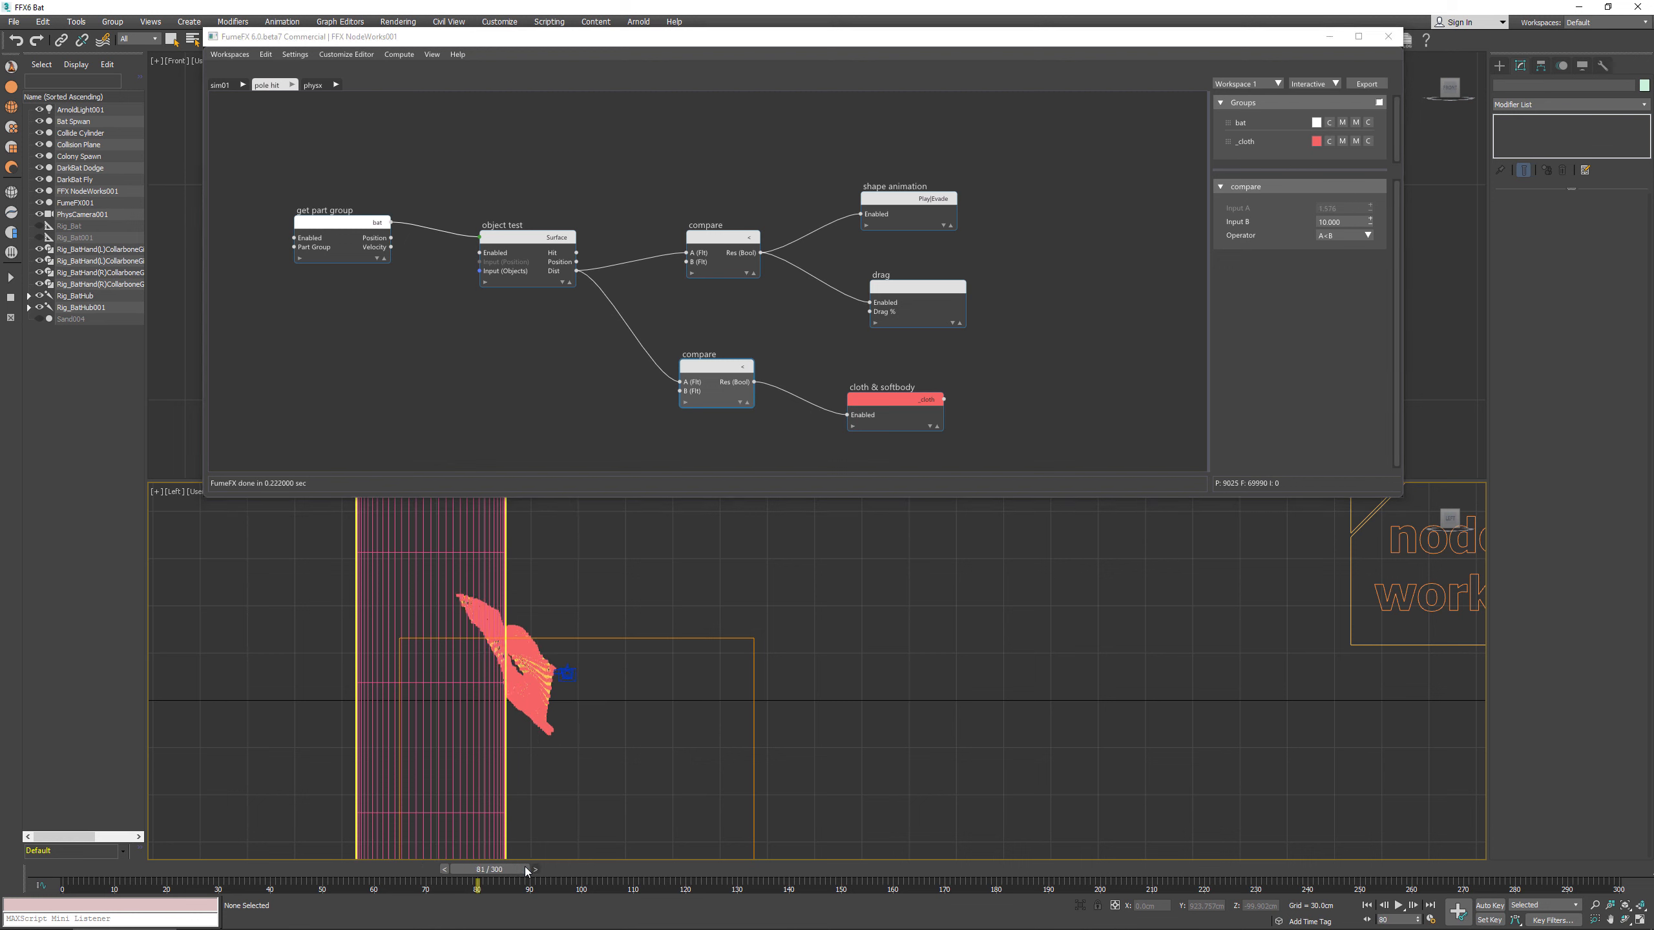
left_click(531, 870)
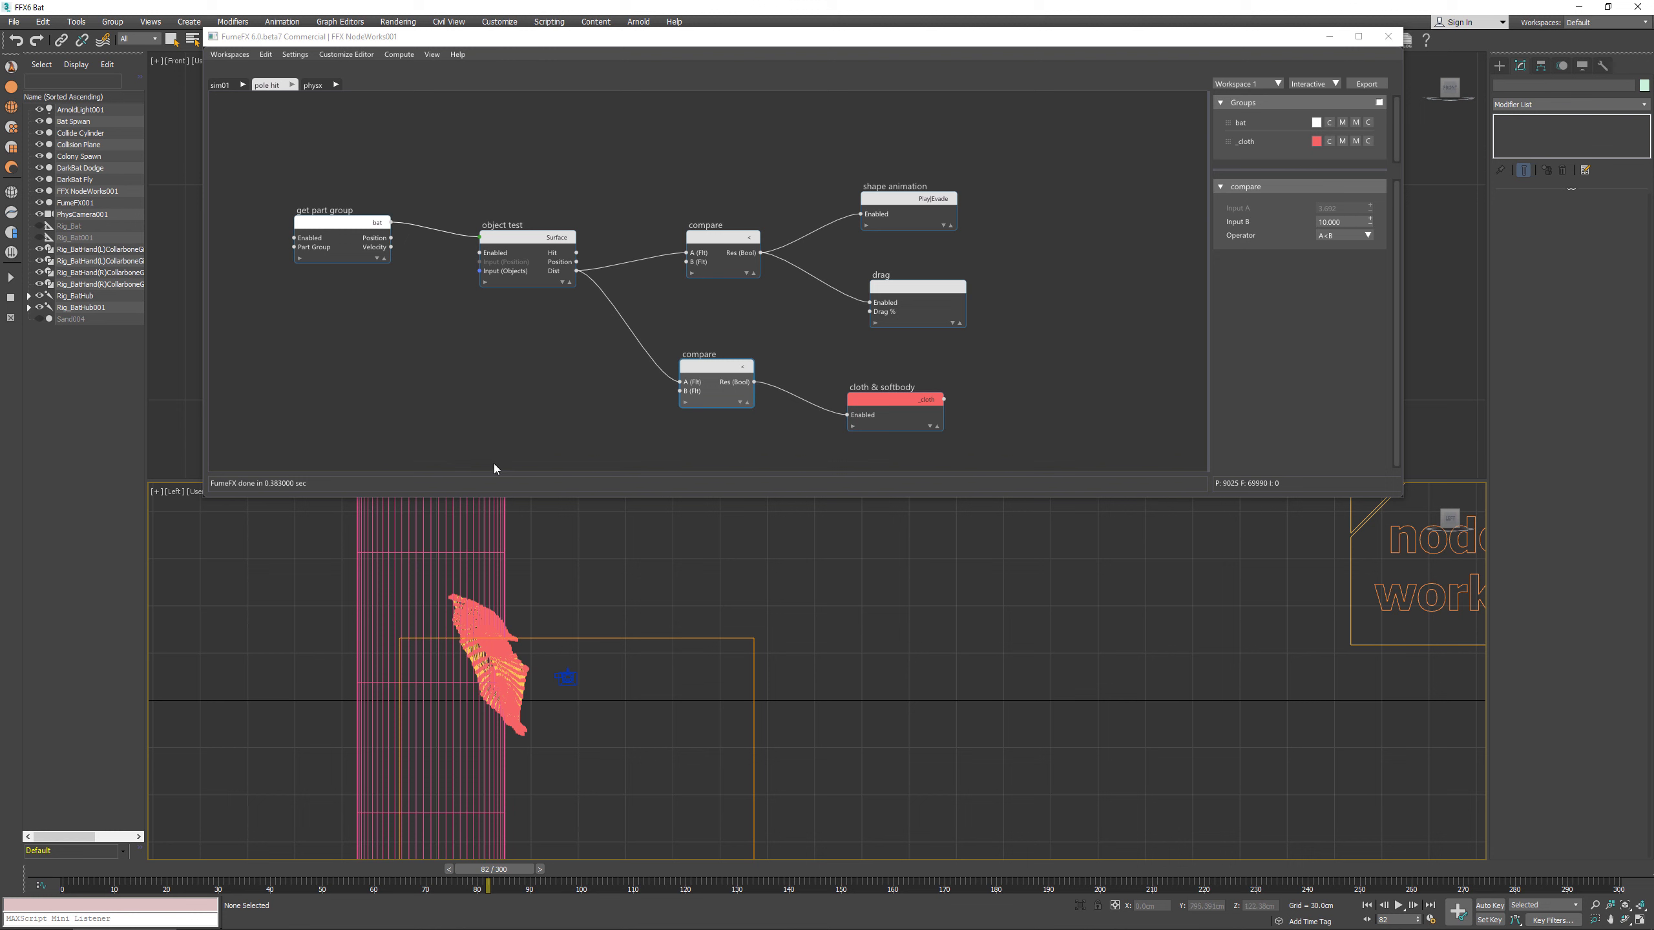
mouse_move(508, 870)
left_mouse_down()
mouse_move(396, 871)
mouse_move(497, 856)
left_mouse_up()
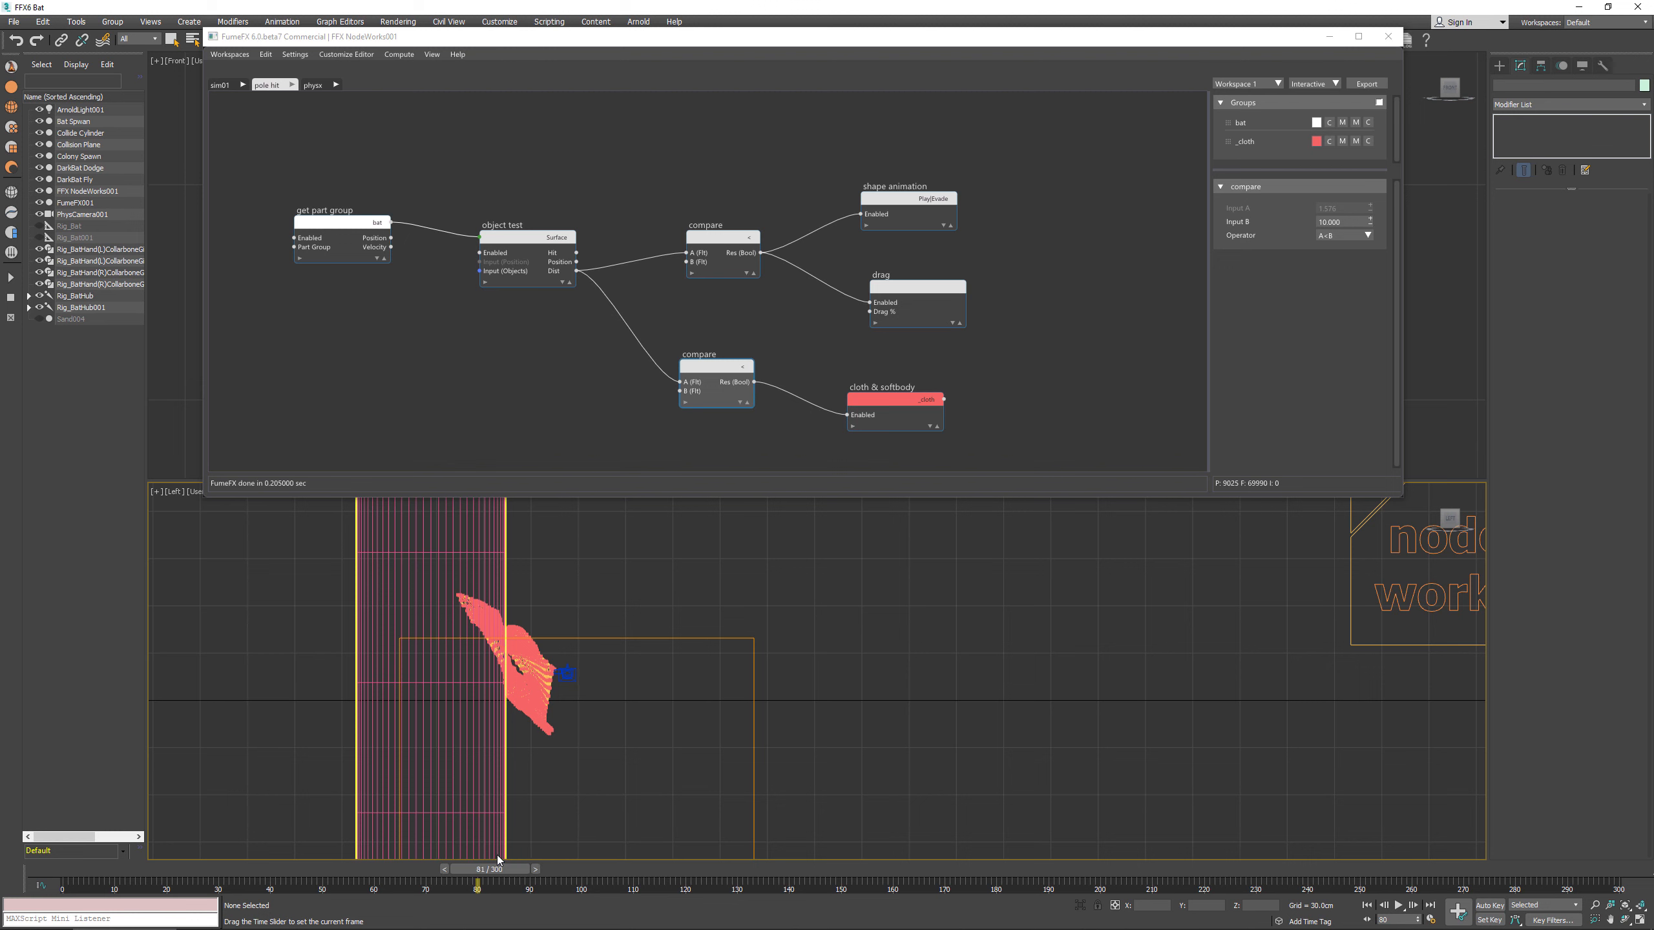
Step: Change the particle display type of FFX NodeWorks001 to Point and clear the selection
left_click(114, 193)
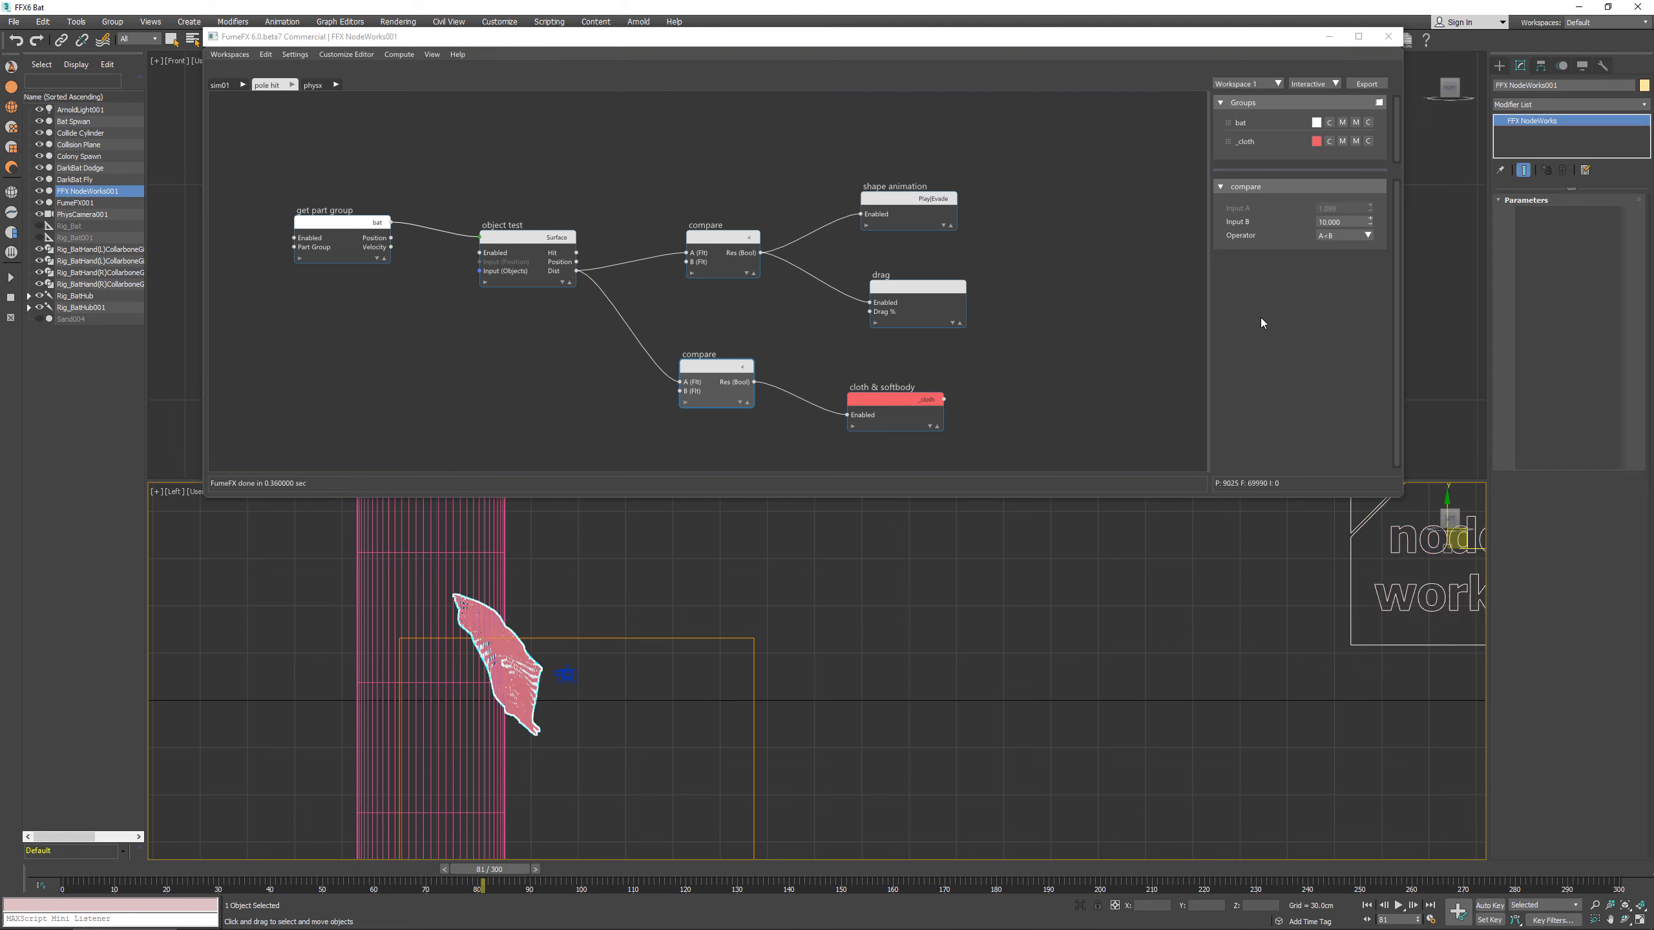
left_click(1605, 280)
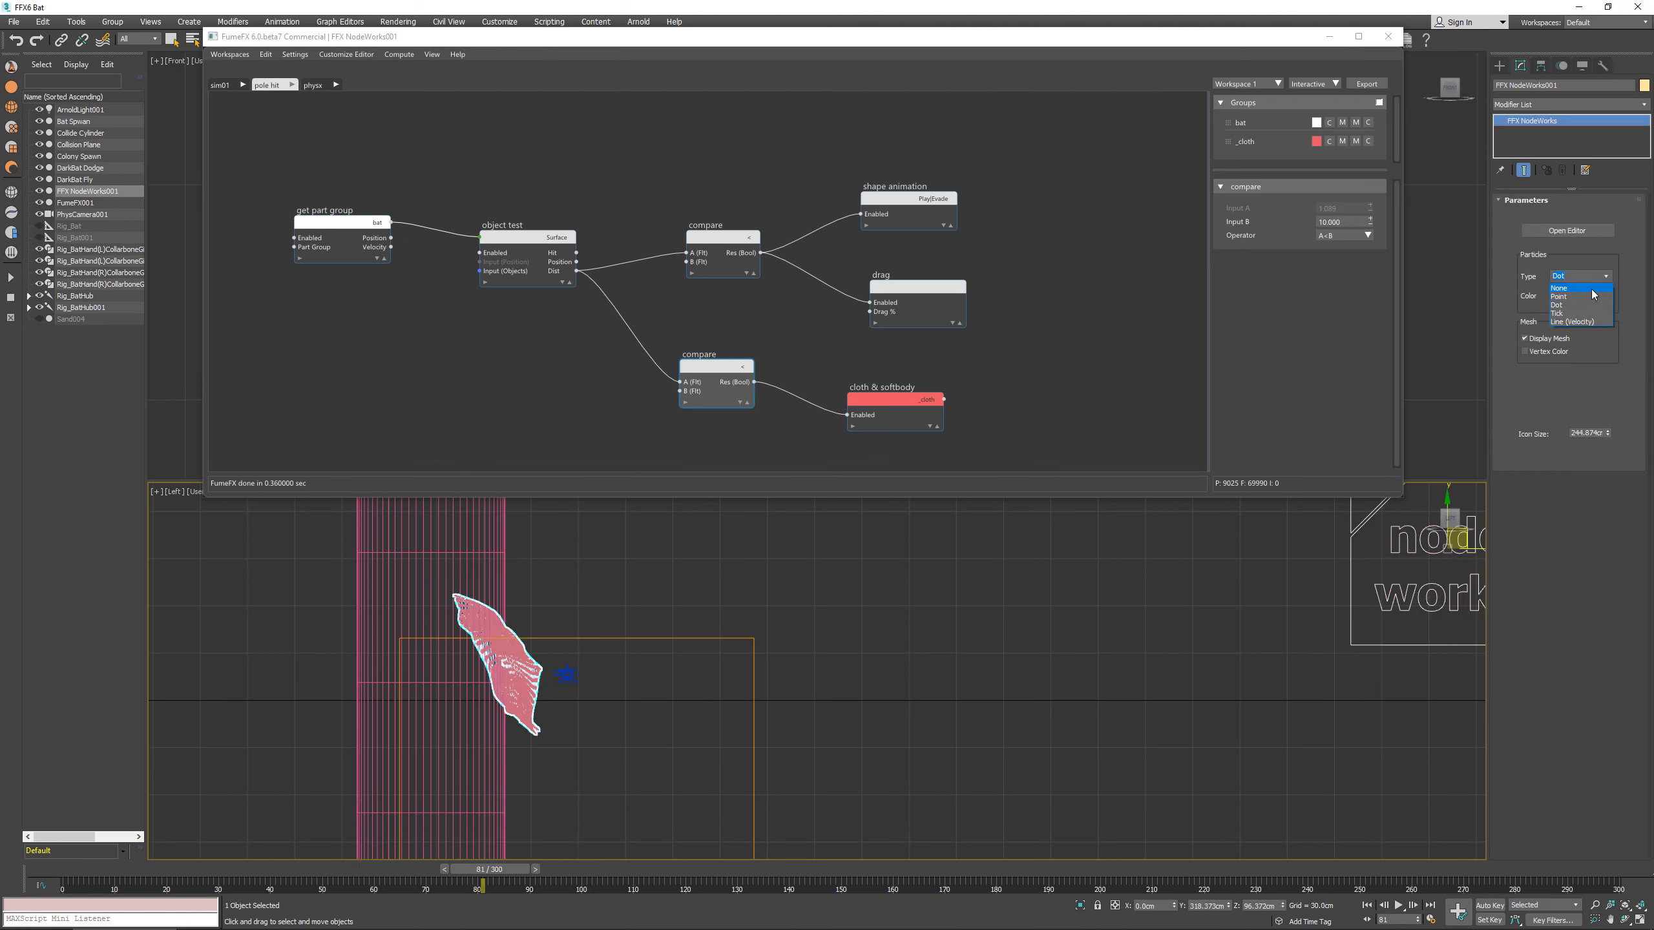
left_click(1592, 296)
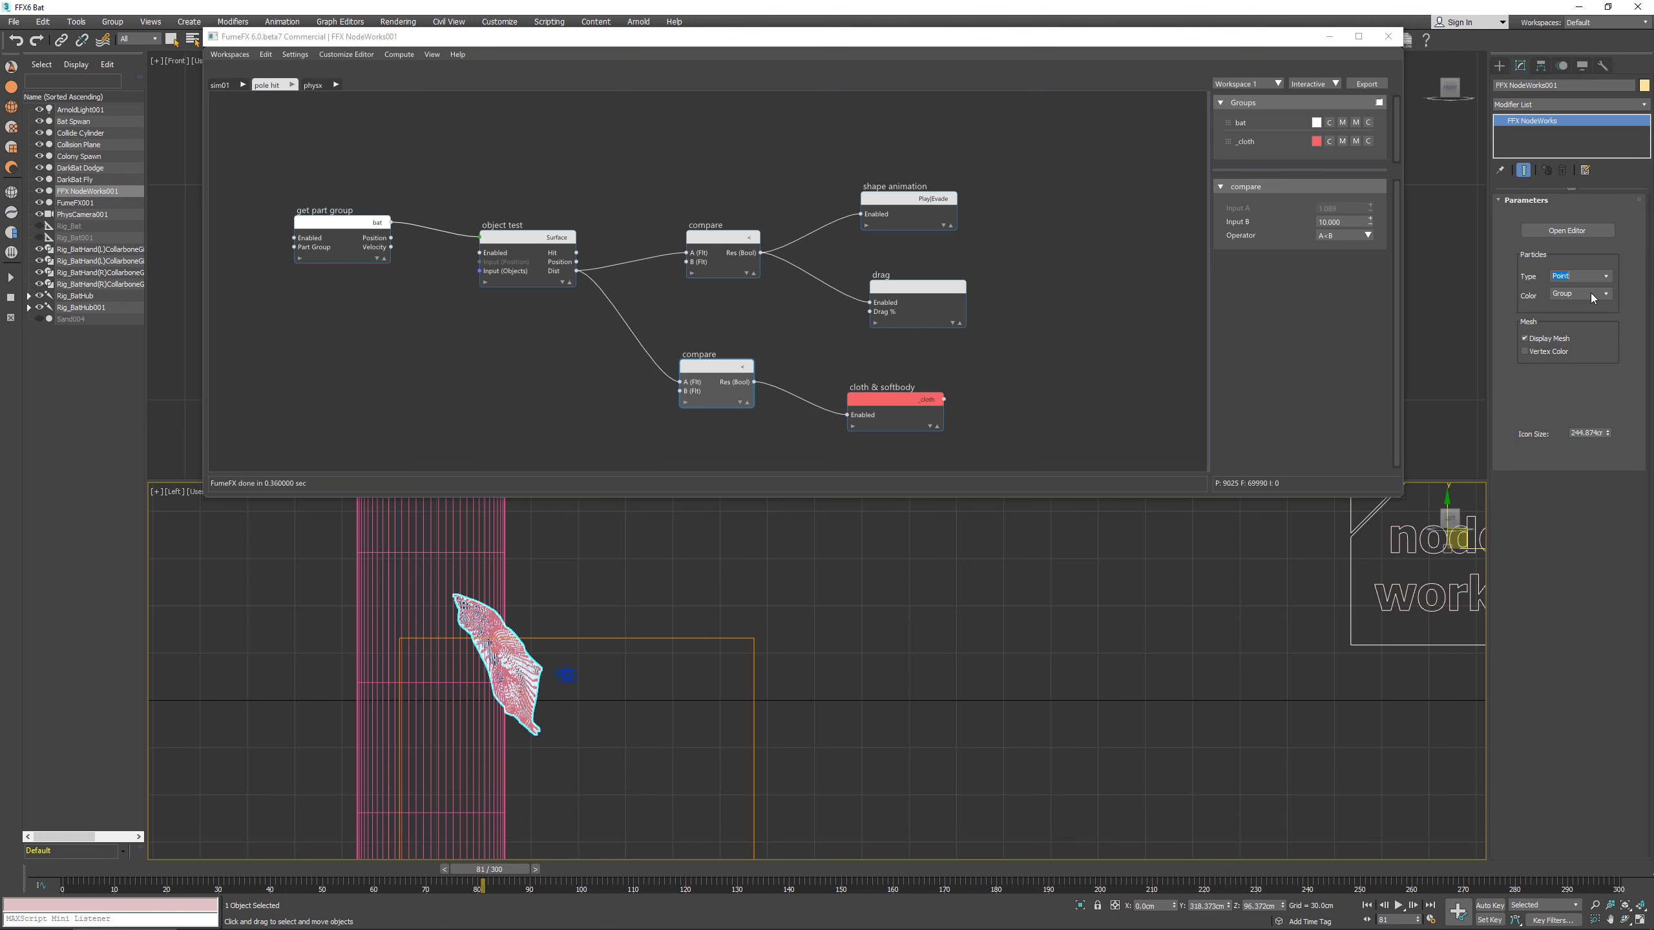
left_click(937, 626)
scroll(552, 657, "up", 2)
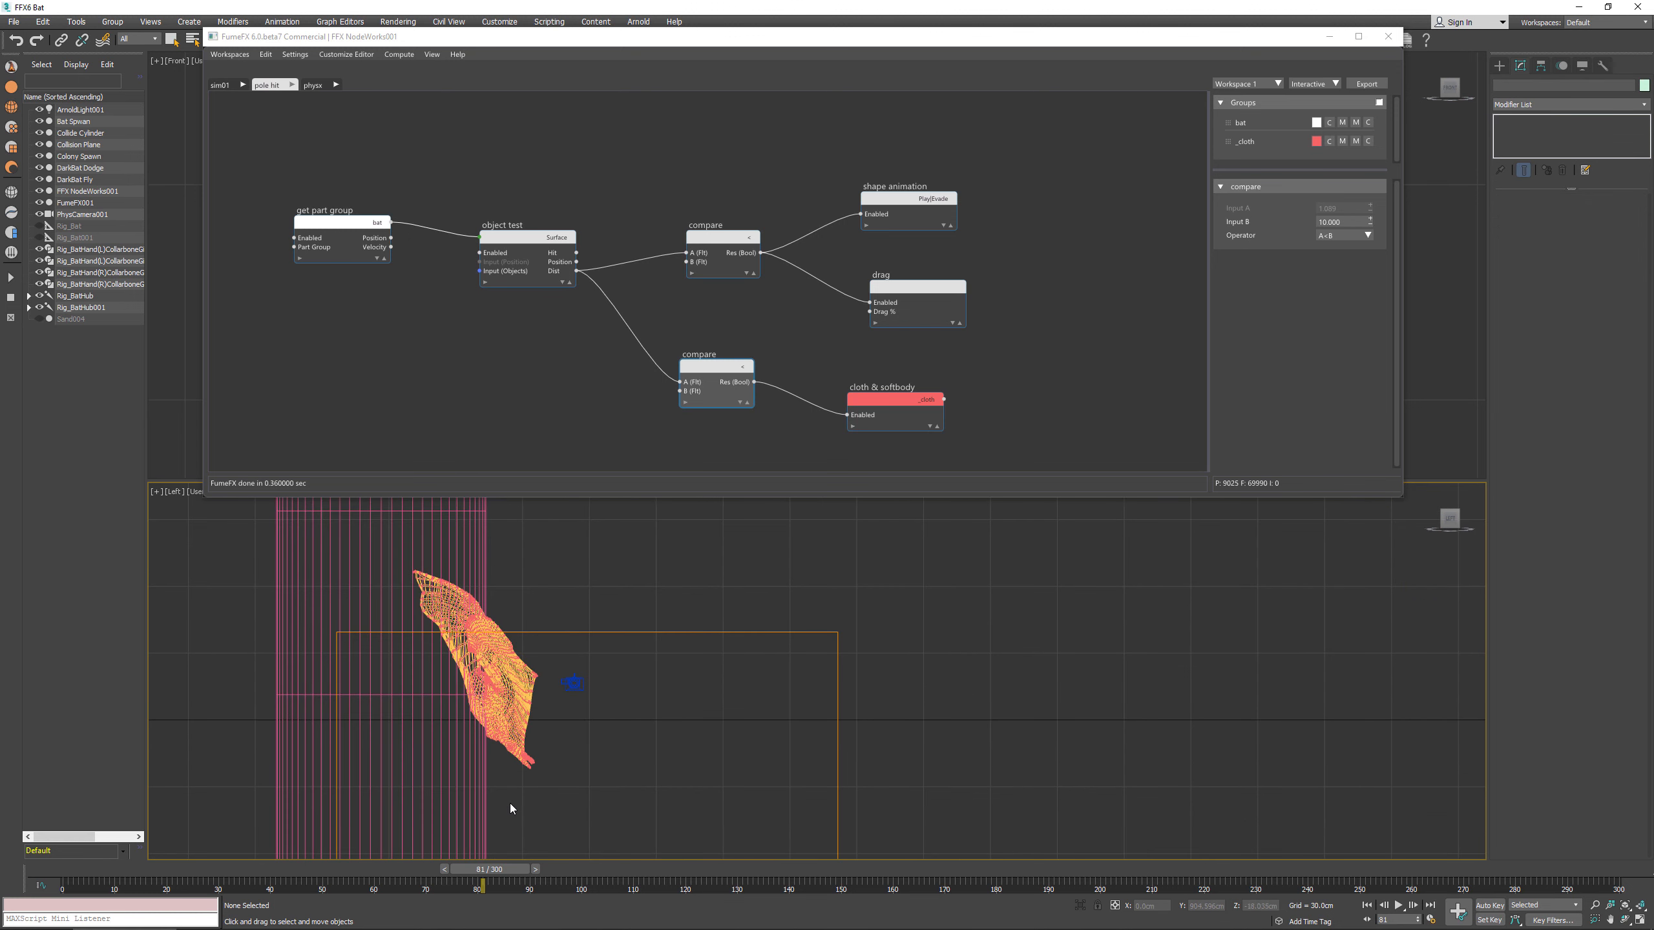
Step: Advance the simulation to frame 88 and inspect the bat against the cylinder in wireframe and shaded display
left_click(536, 868)
left_click(539, 867)
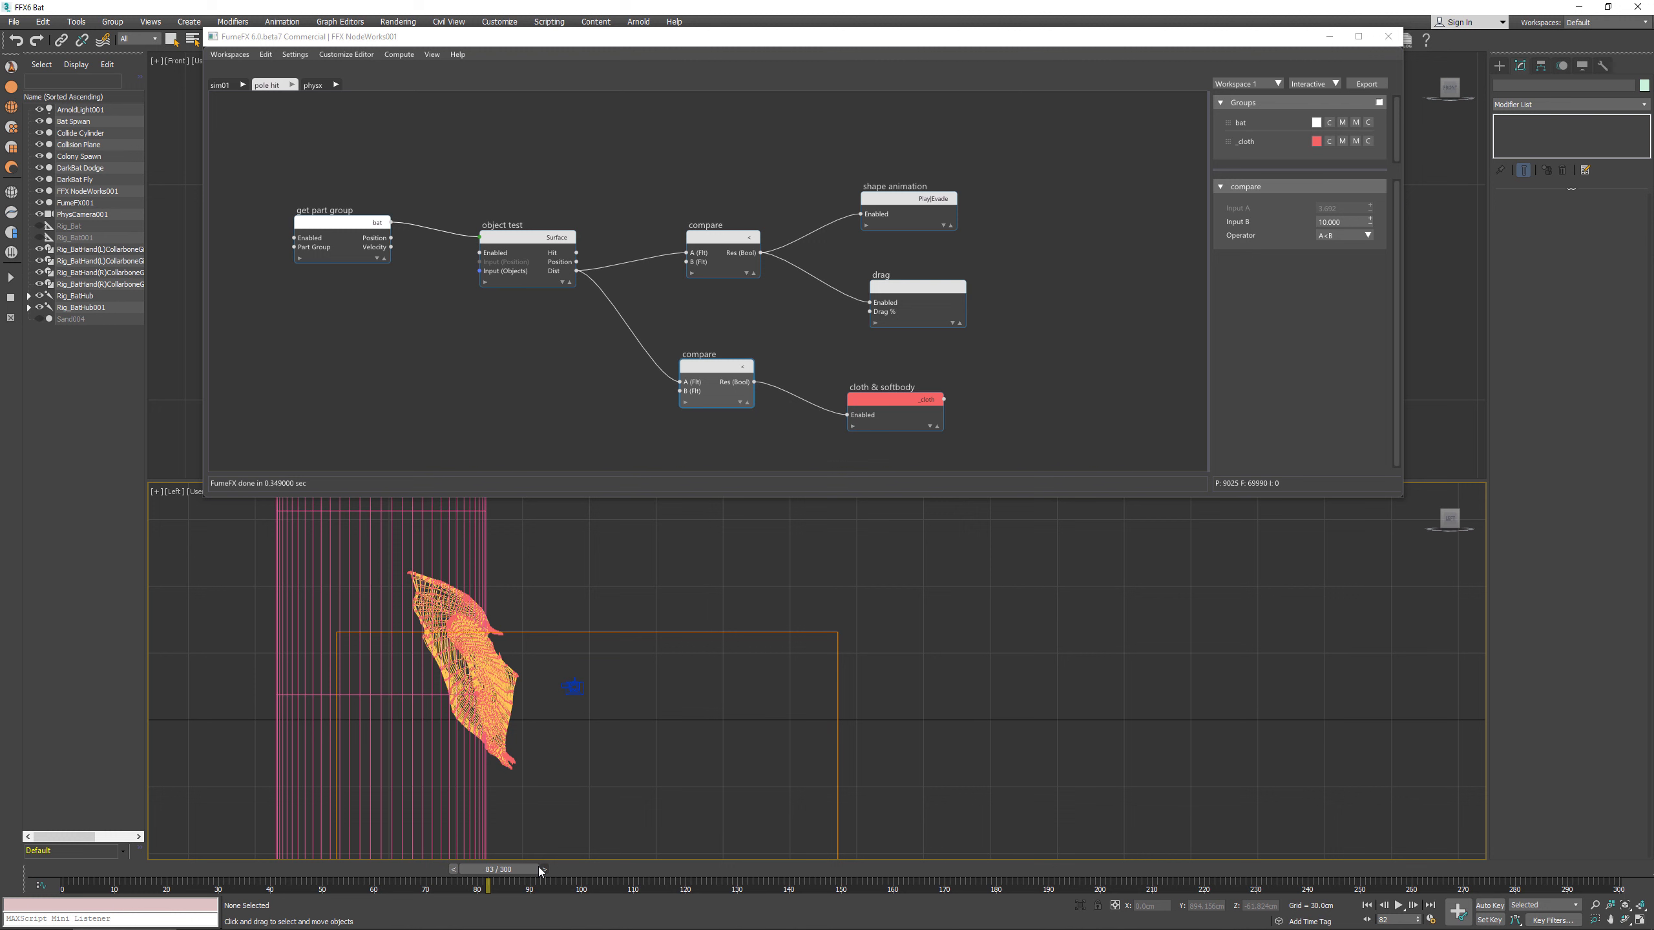
left_click(540, 867)
left_click(543, 867)
left_click(552, 867)
left_click(555, 866)
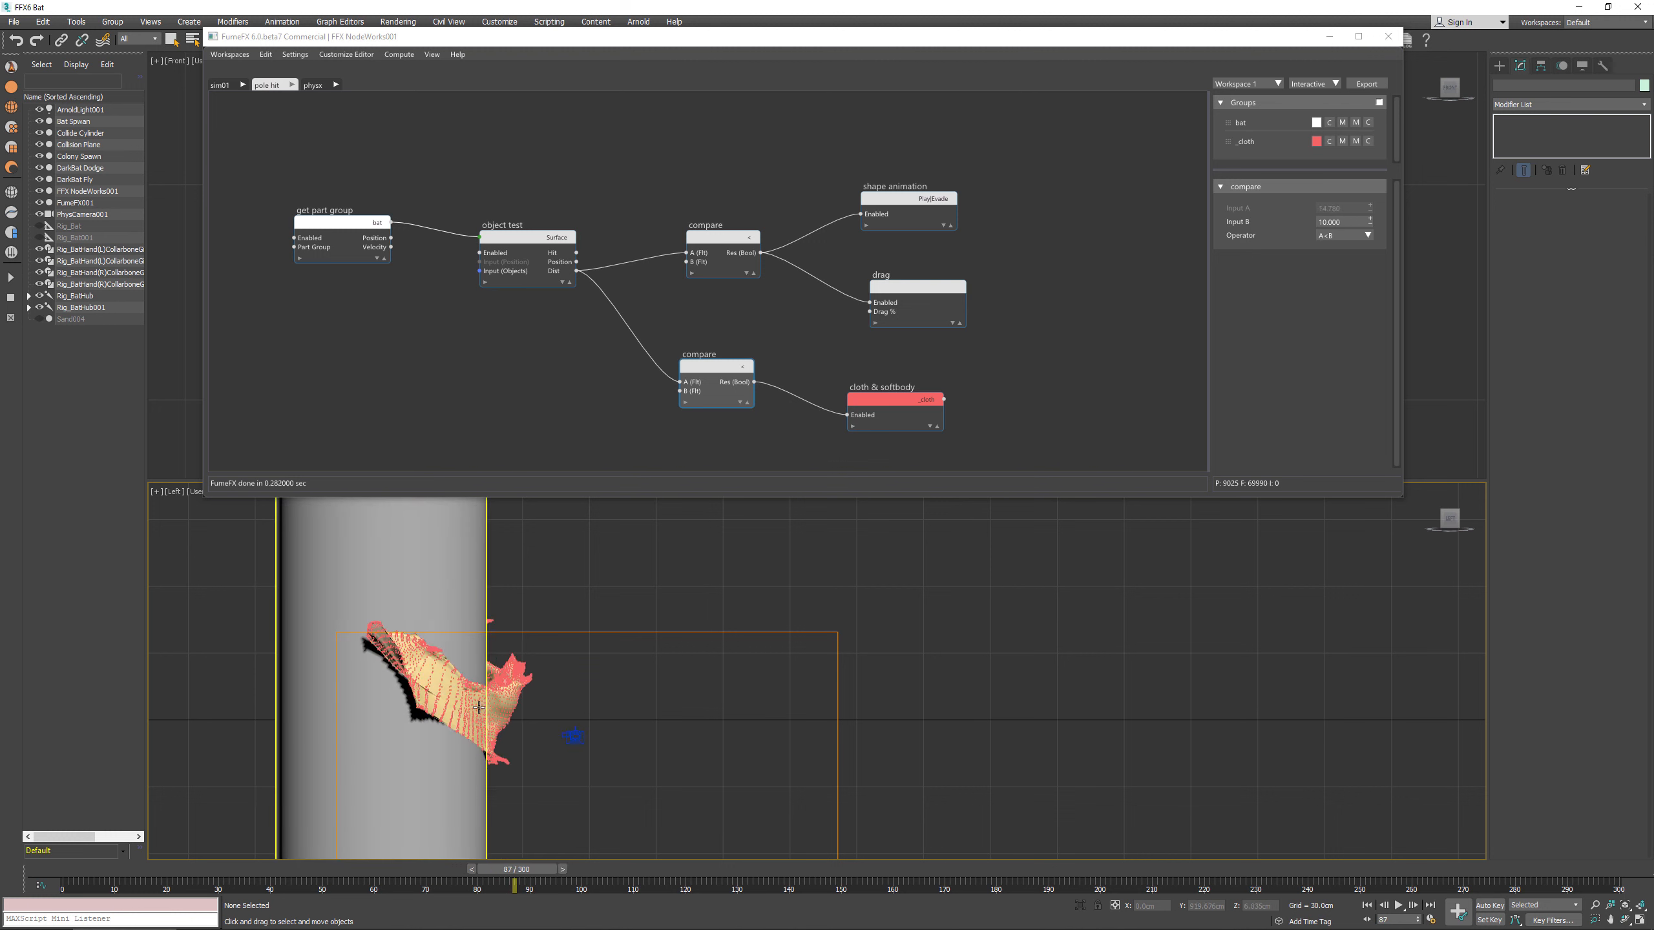
left_click(562, 868)
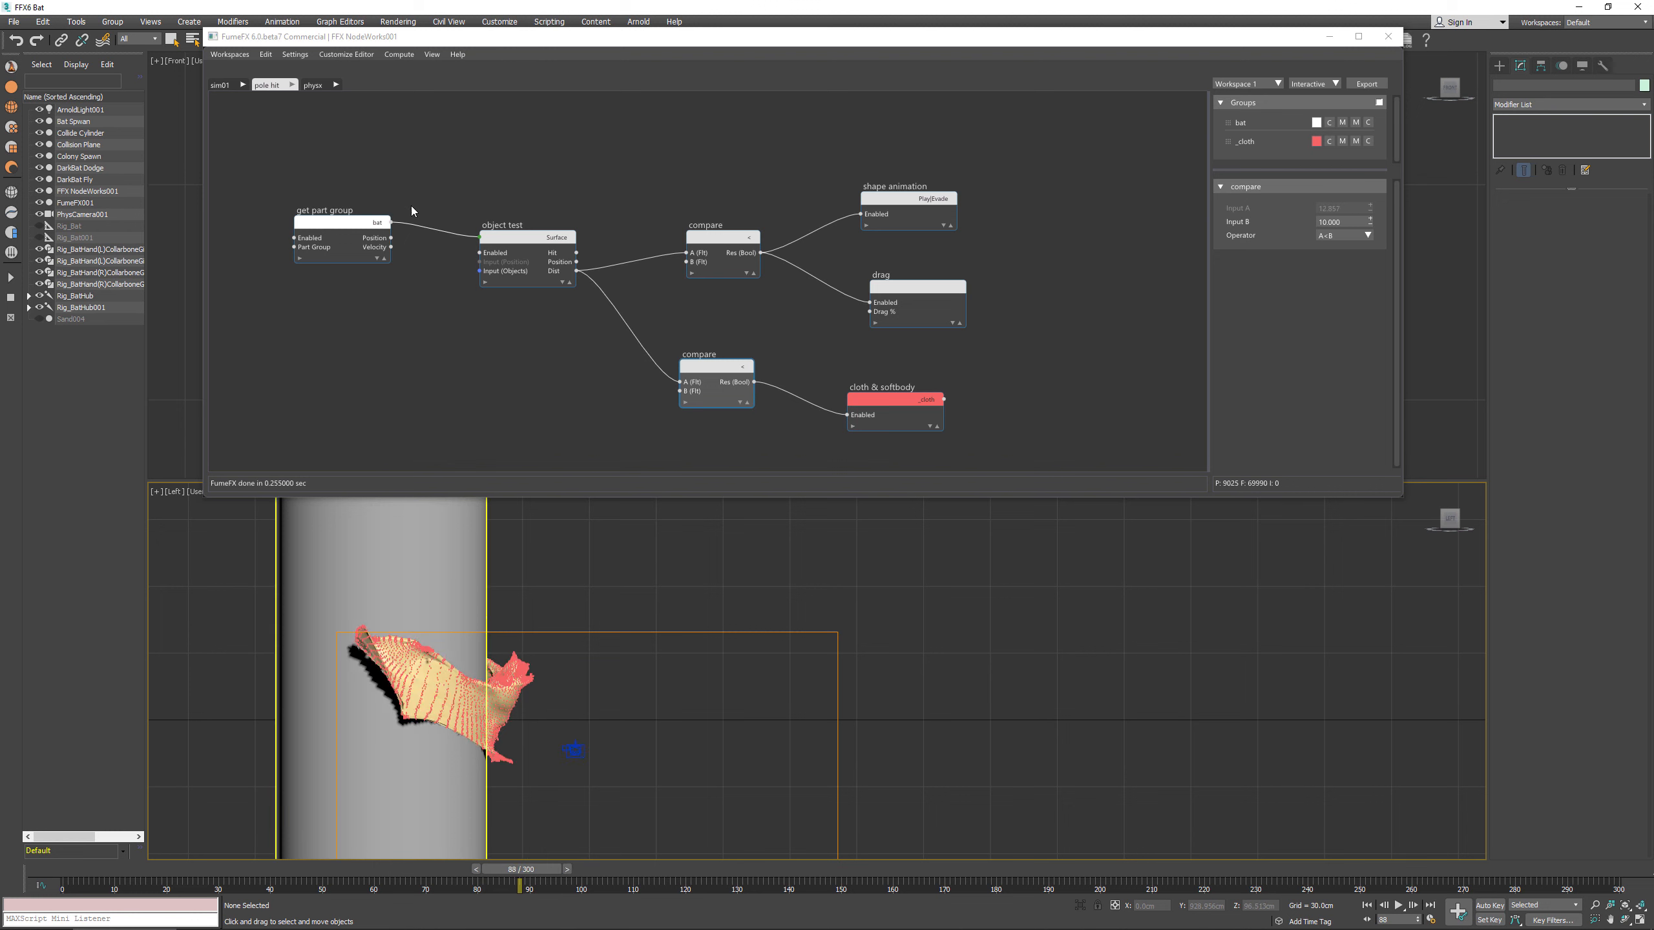
Step: Rewind to frame 0 and set the Simulation Steps to 4 in the simulation settings
left_click(308, 57)
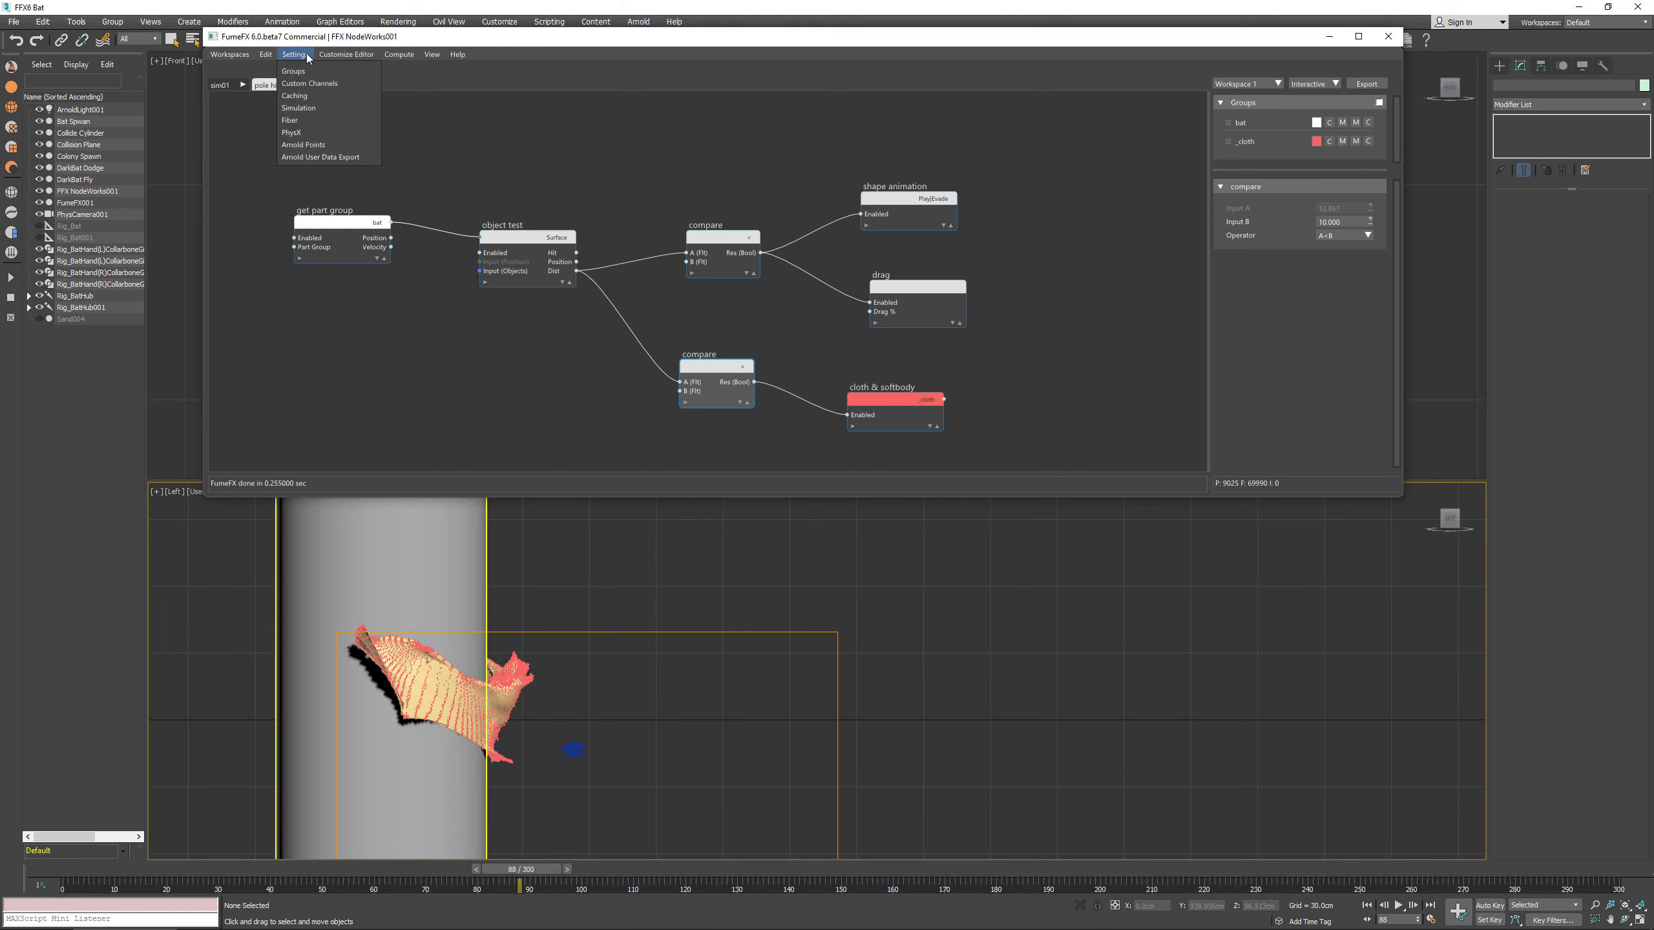
left_click(307, 111)
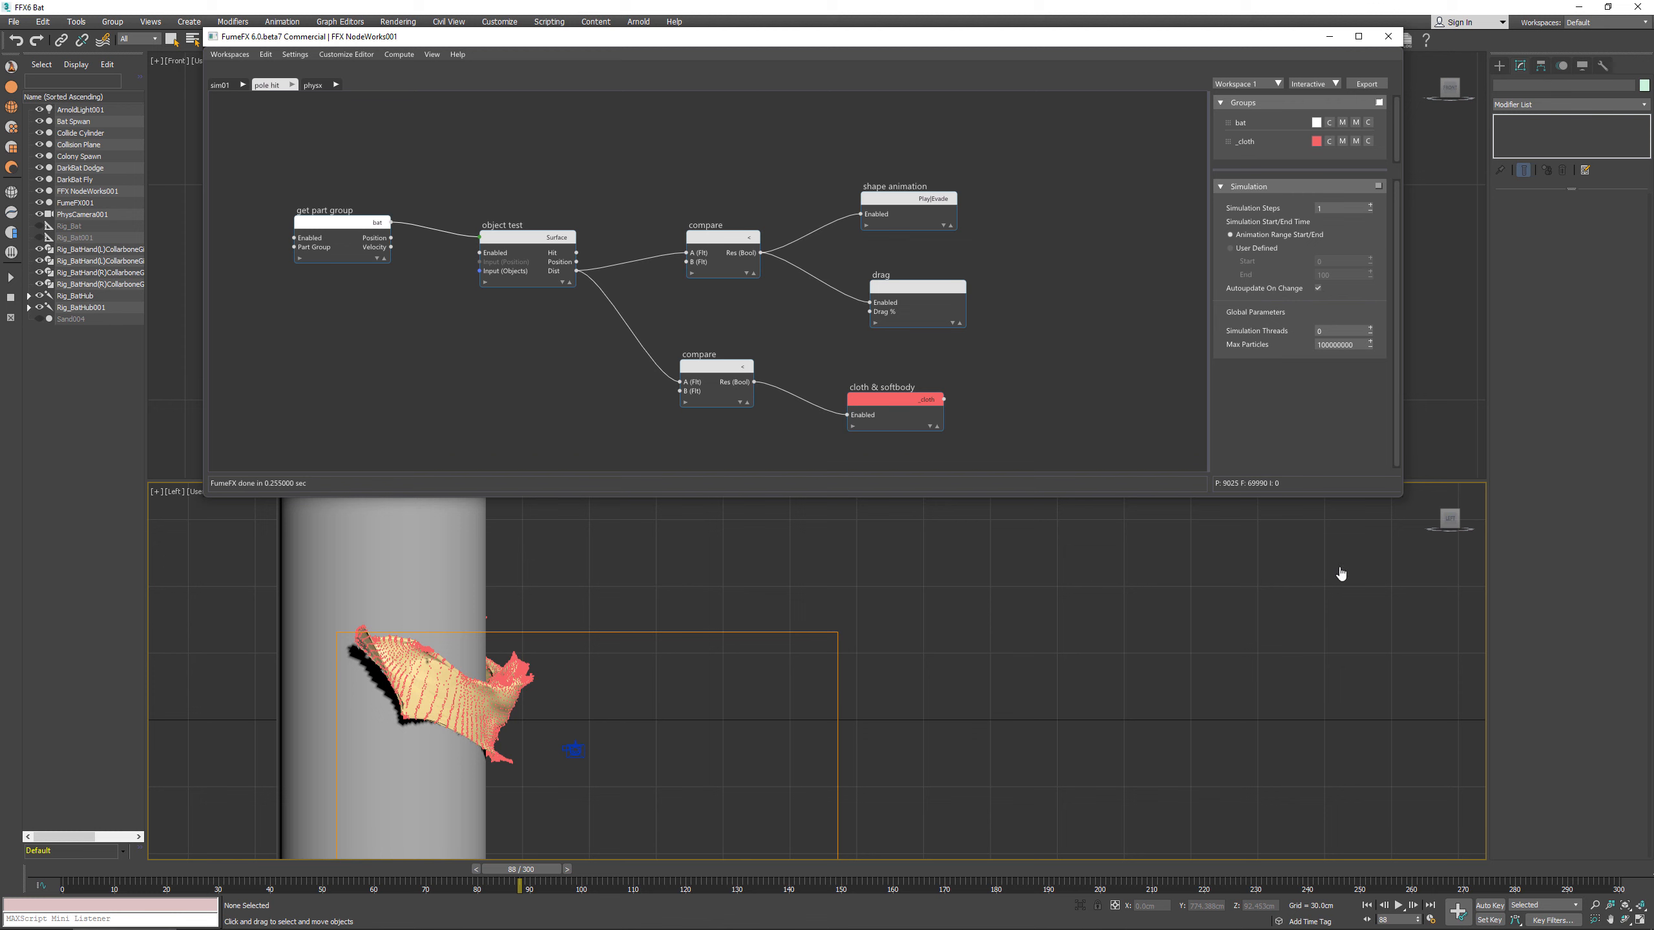
left_click(1367, 905)
left_click(1370, 205)
left_click(1370, 205)
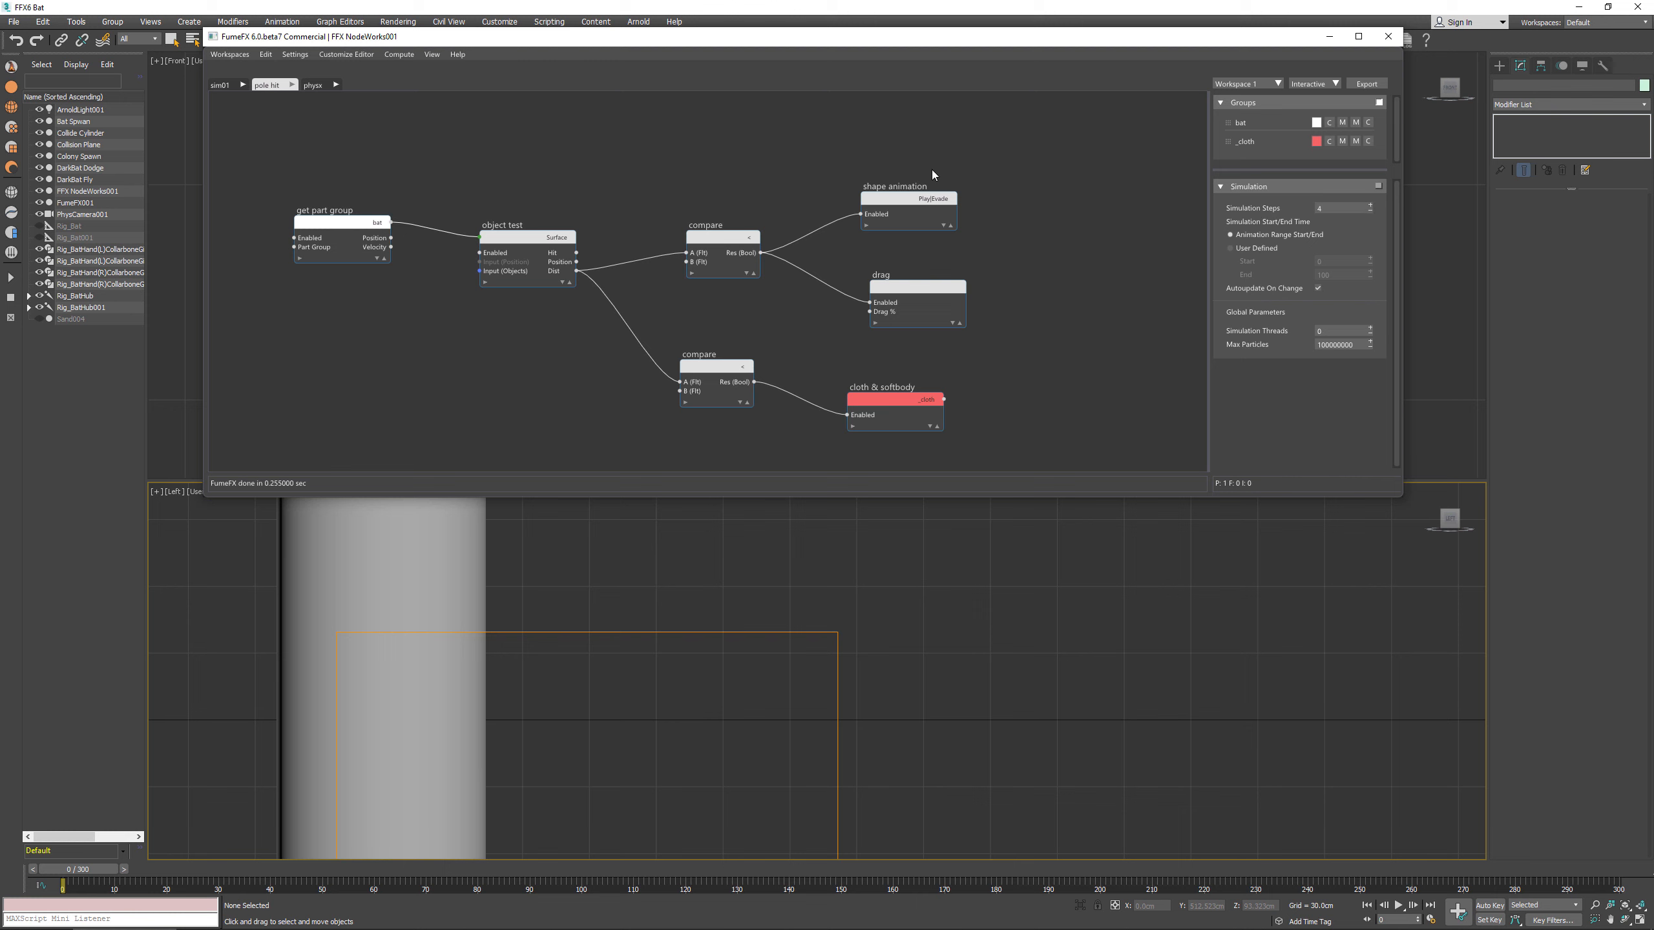
Step: Set the Fiber solver's Iterations to 70 and advance the simulation to frame 75
left_click(296, 55)
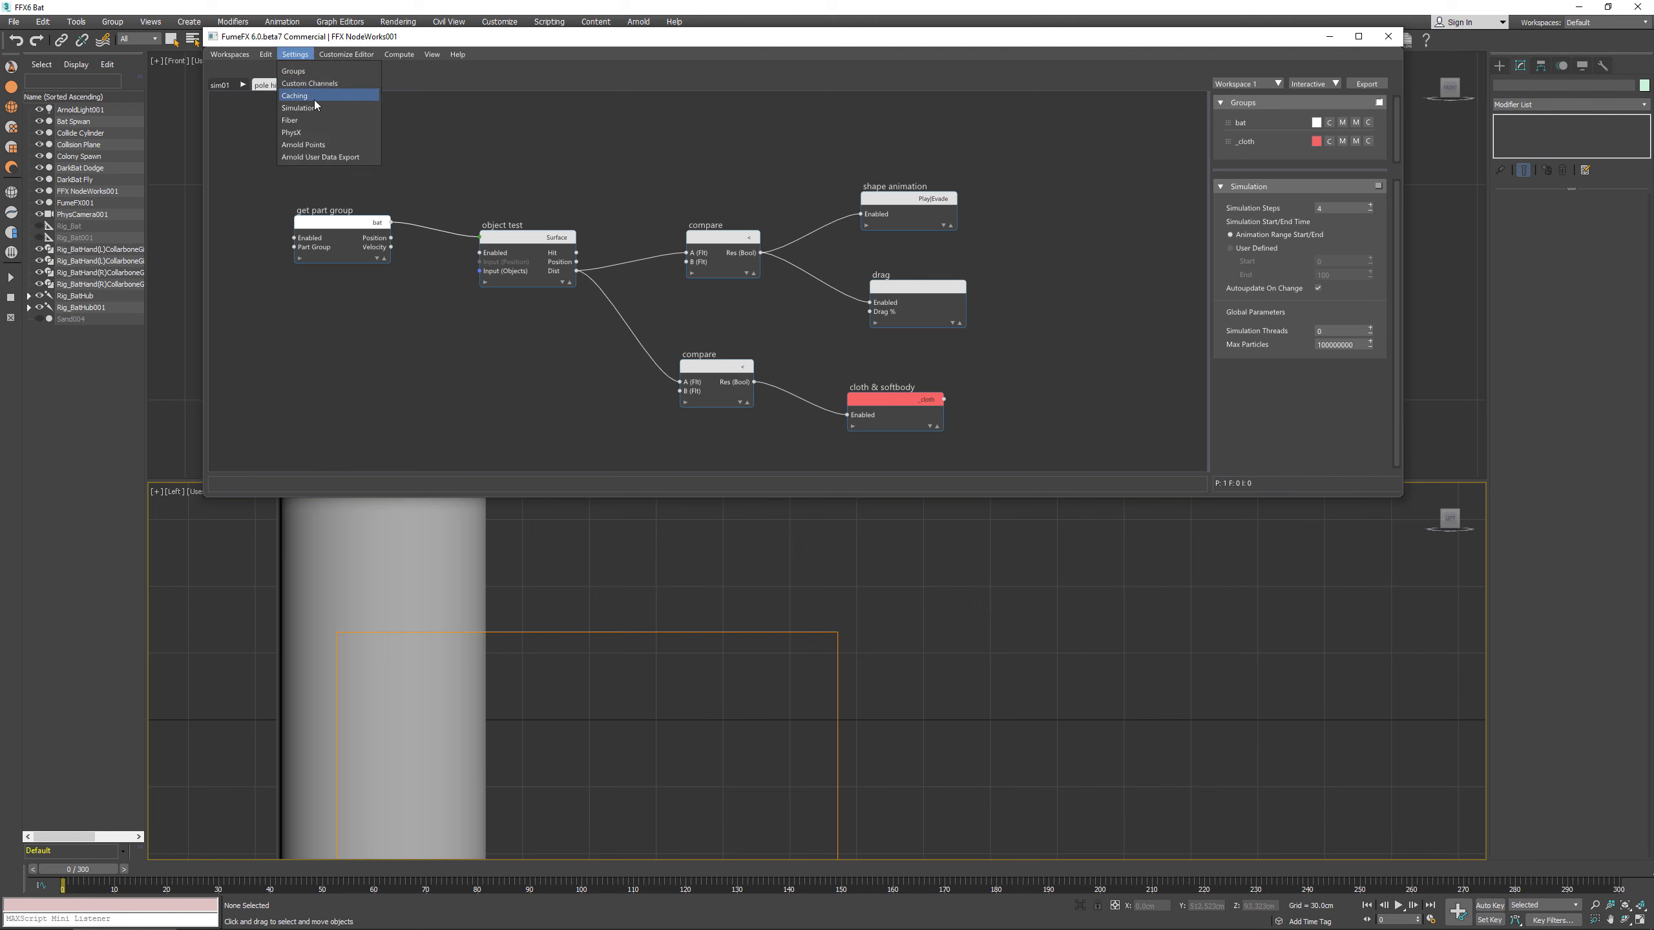
left_click(313, 121)
left_click(1321, 233)
key("BackSpace")
type("70")
key("Return")
left_click_drag(385, 877, 472, 878)
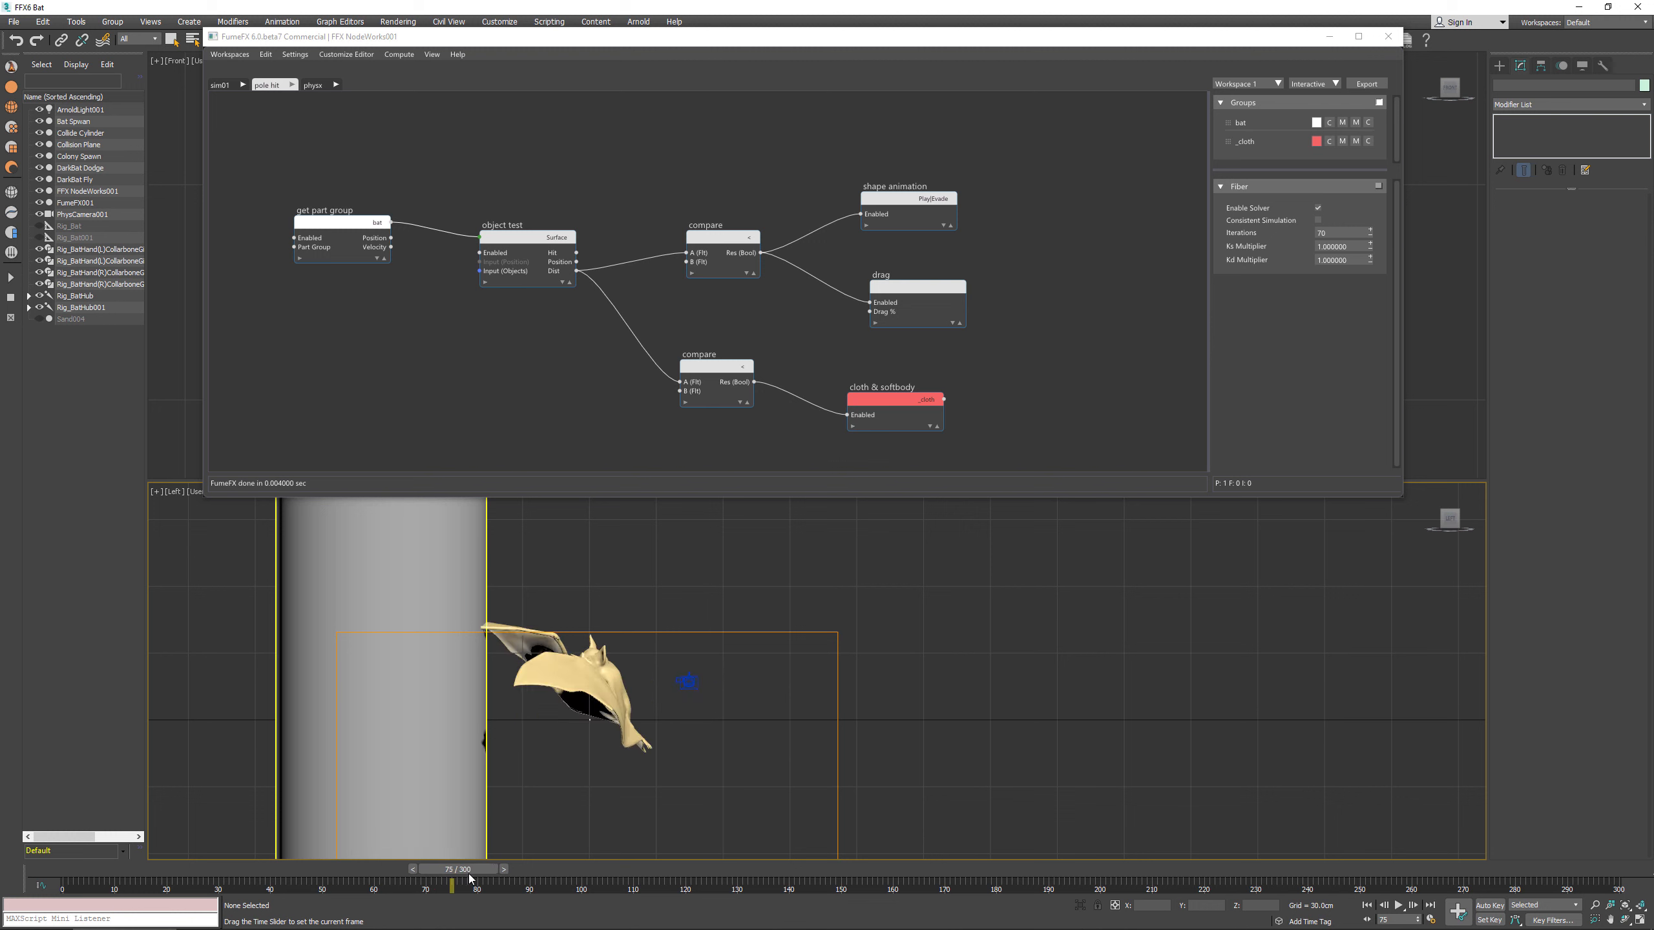
Step: Add a second Get Part Group node for the _cloth group below the existing nodes in the physx graph
middle_click_drag(783, 441, 820, 314)
left_click(314, 85)
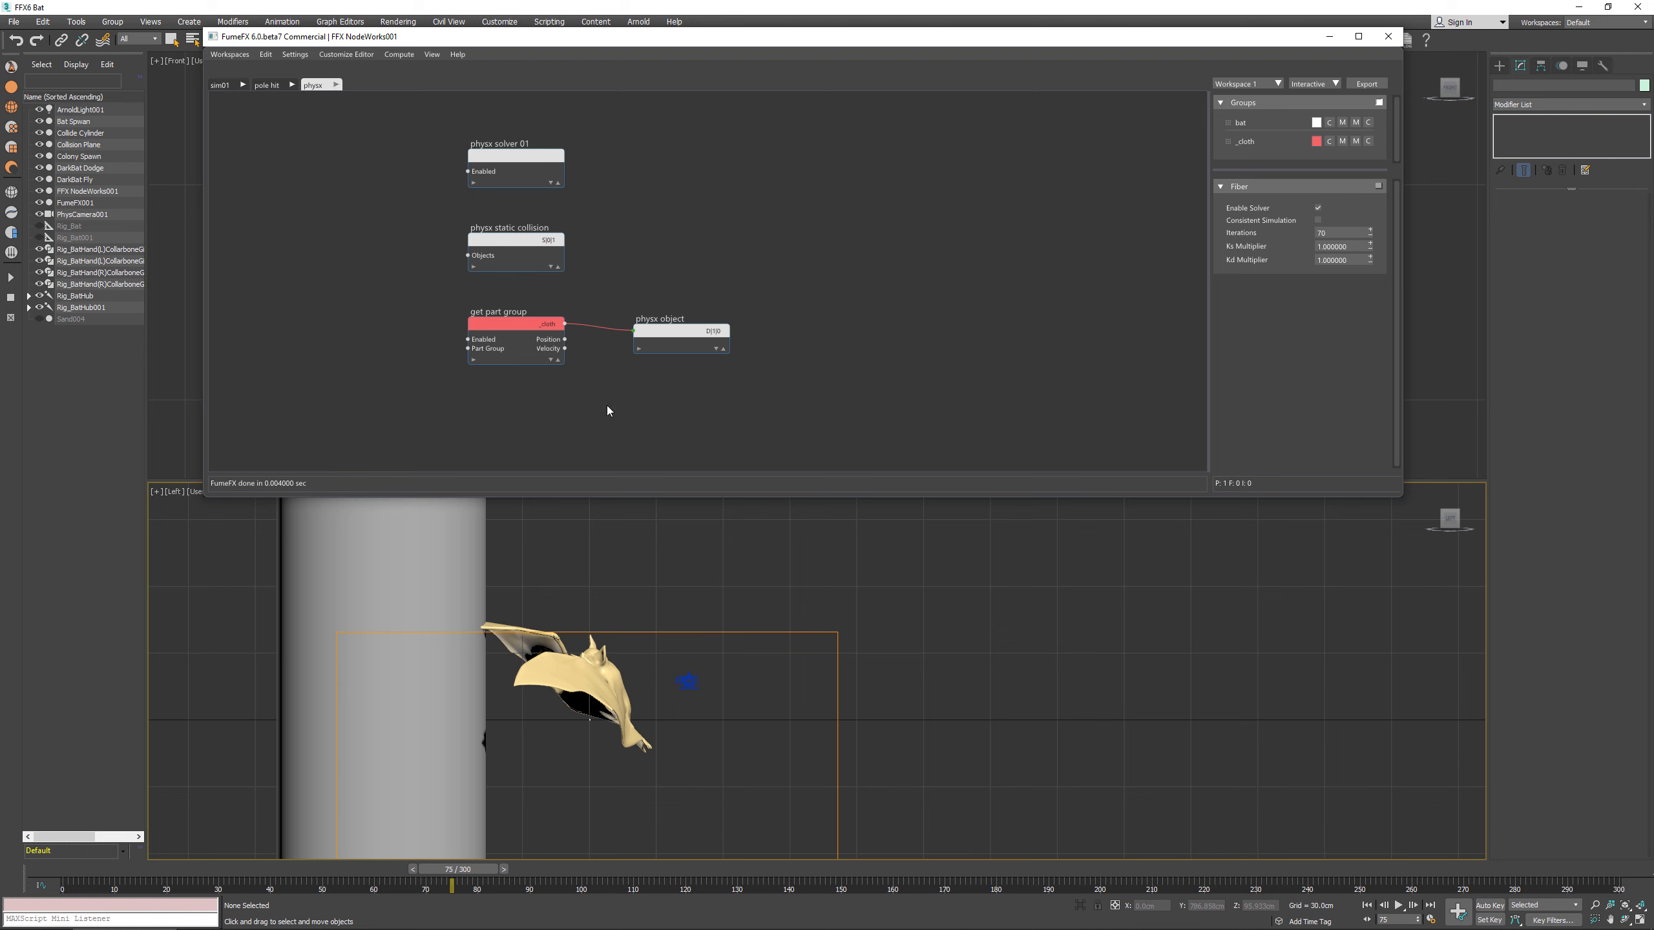
middle_click_drag(607, 405, 629, 388)
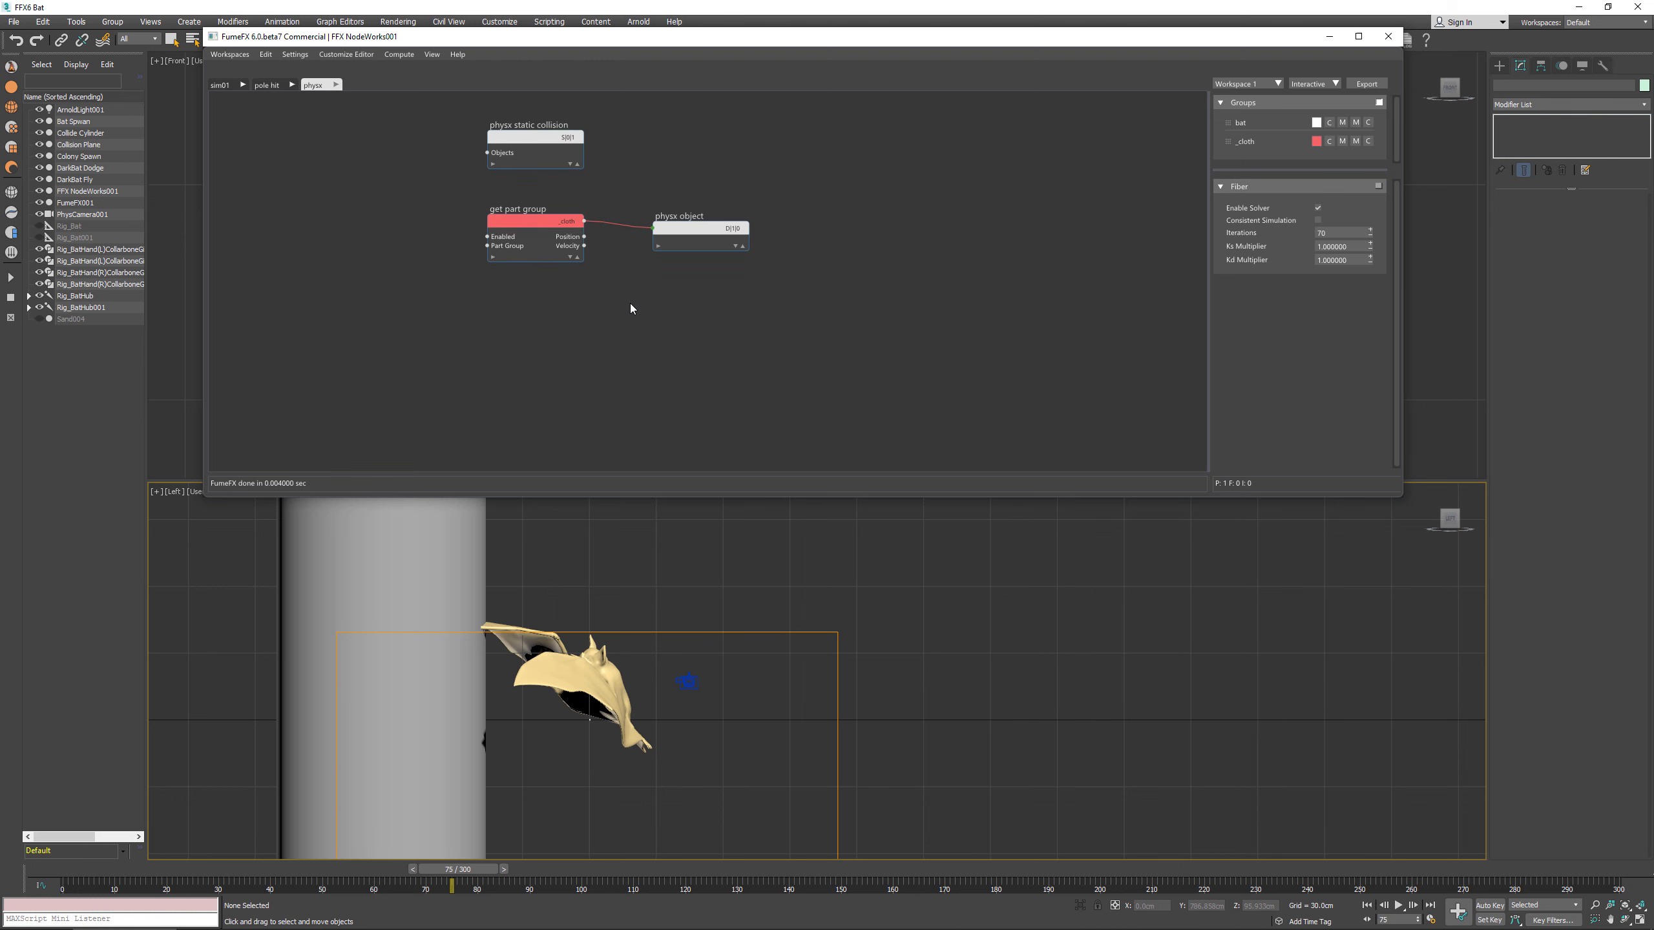
right_click(497, 338)
mouse_move(527, 354)
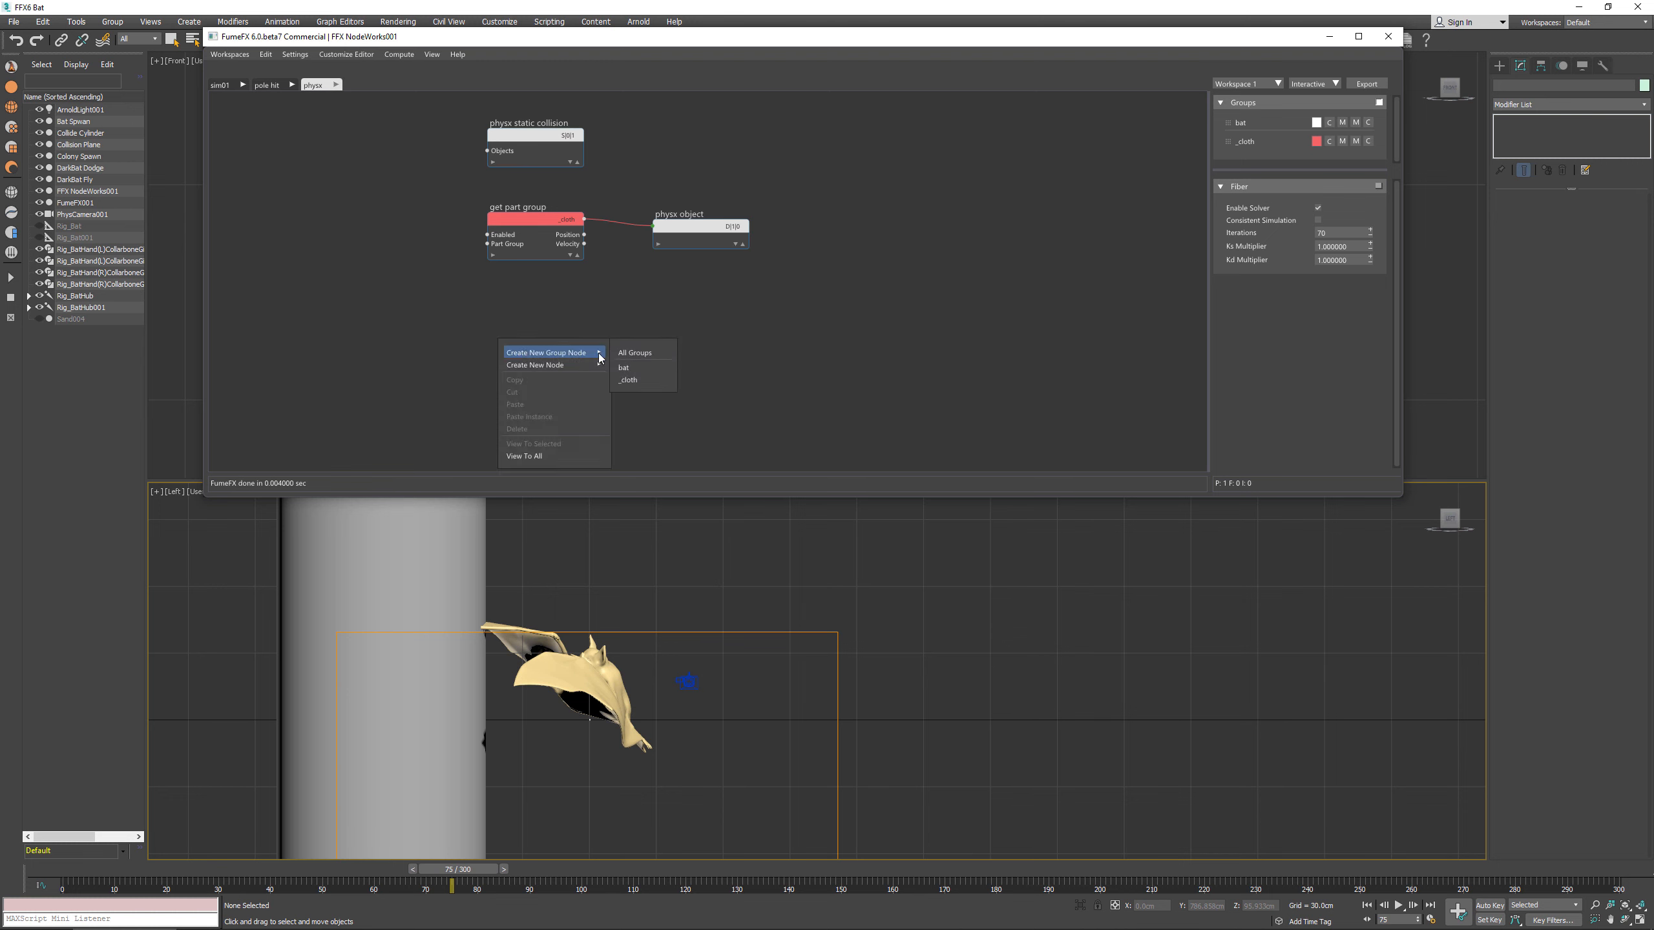
left_click(629, 380)
left_click(640, 357)
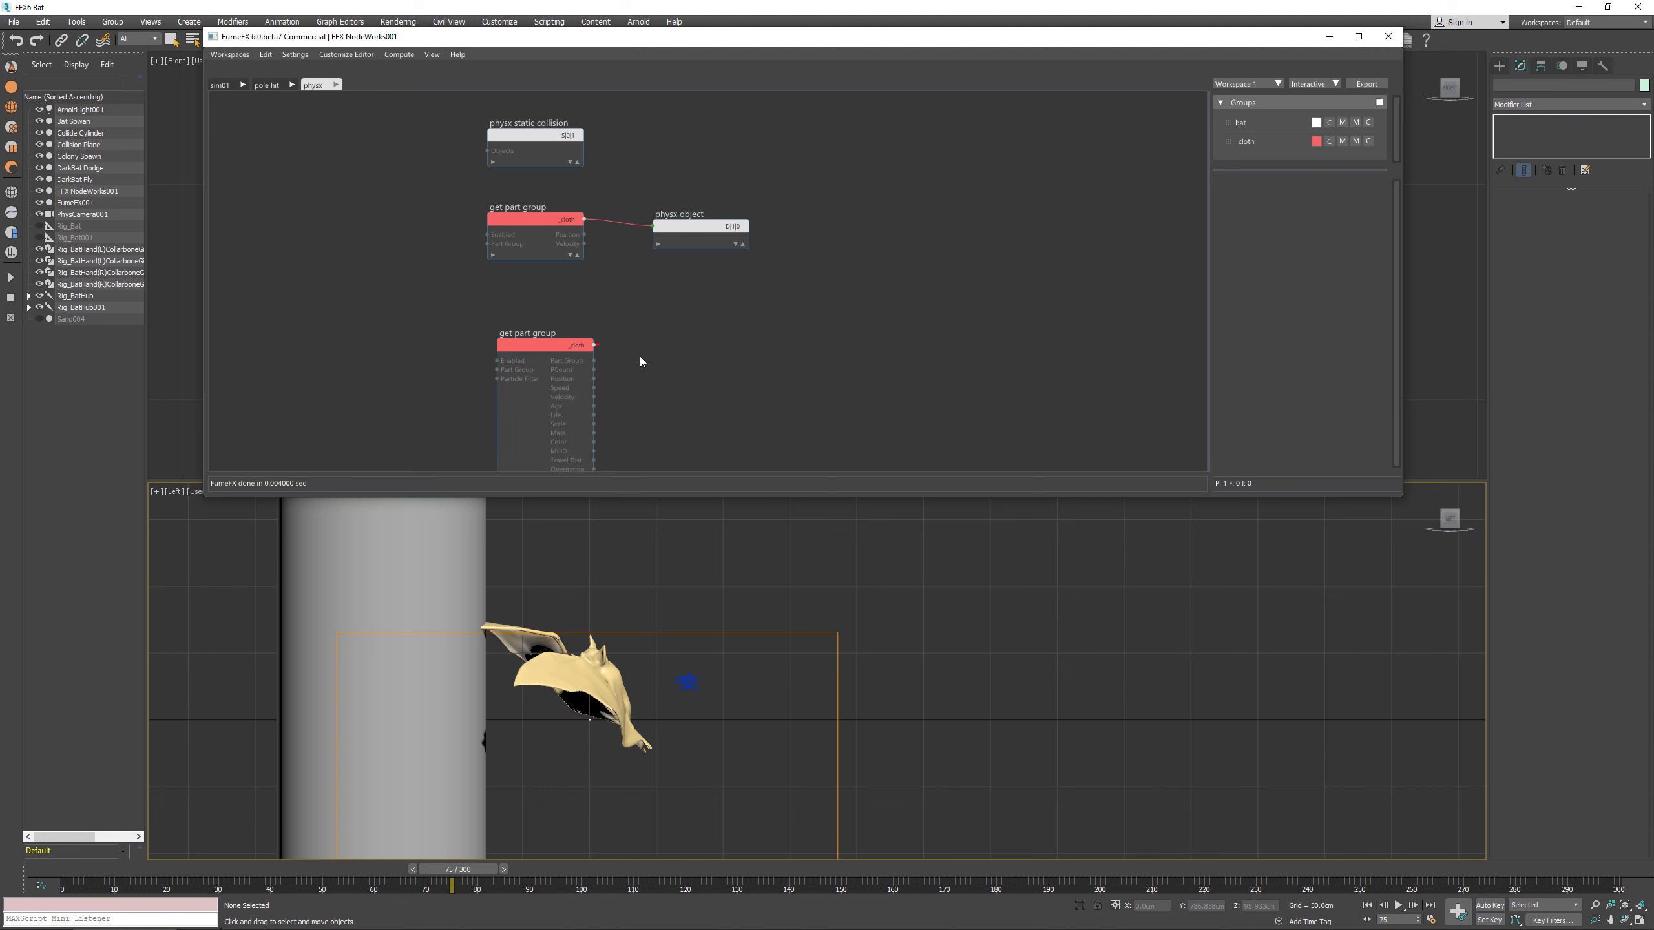
Step: Add a Gravity node driven by the new _cloth group node and set its Gravity to 5
right_click(687, 365)
type("gravi")
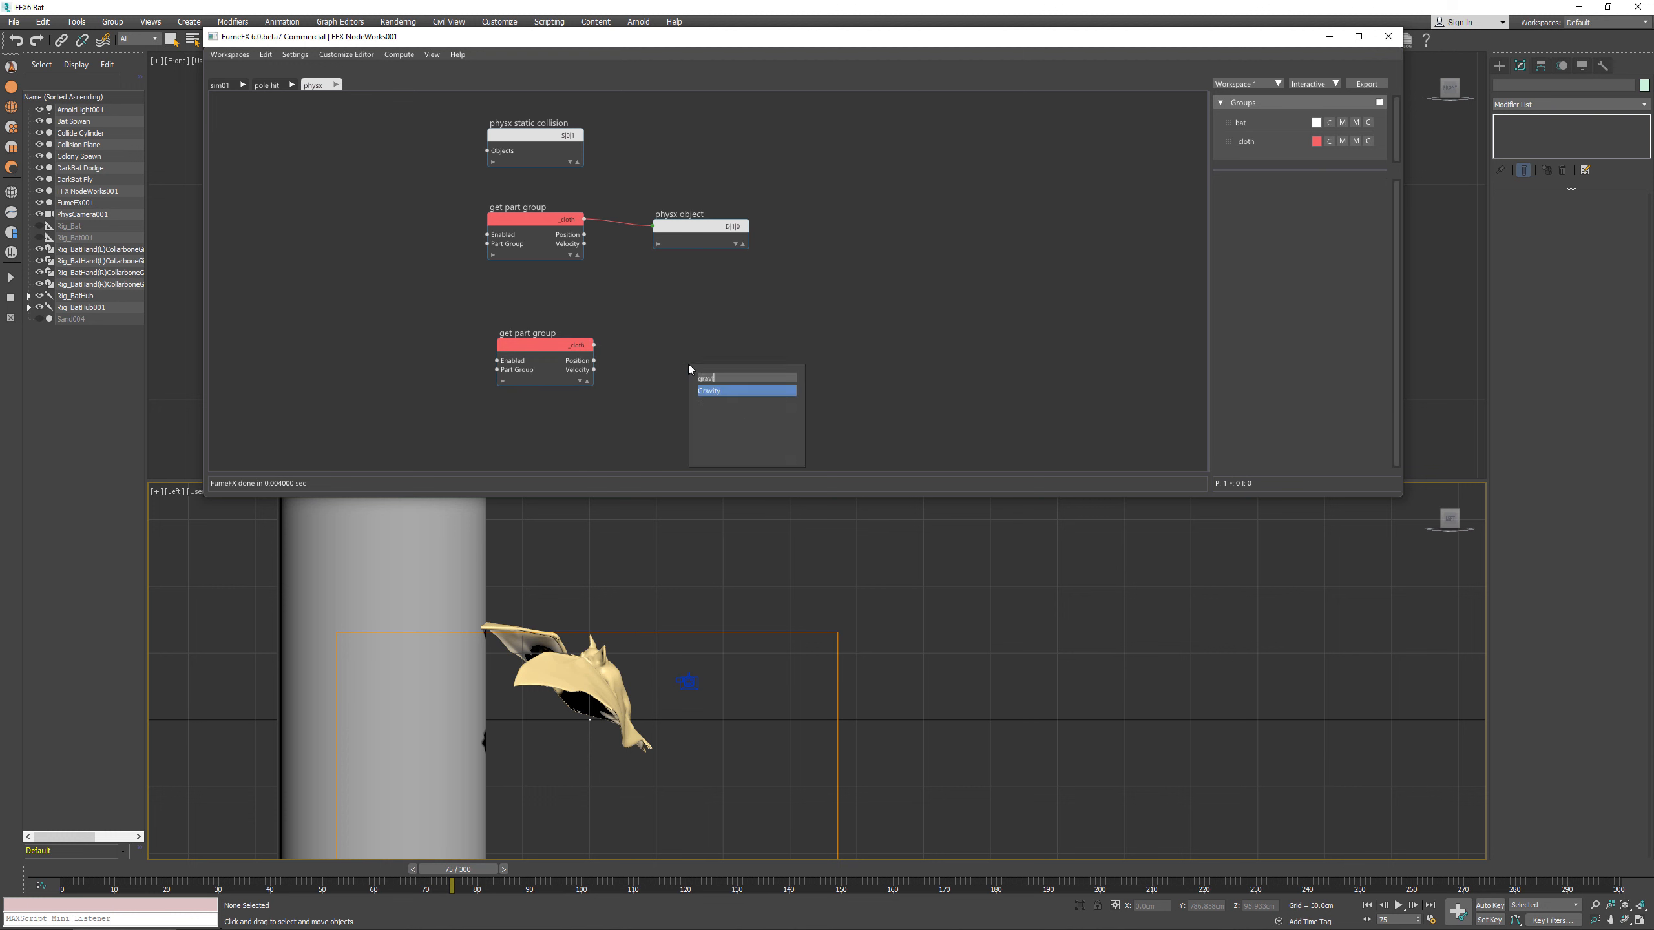
key("Return")
left_click_drag(1341, 235, 1258, 241)
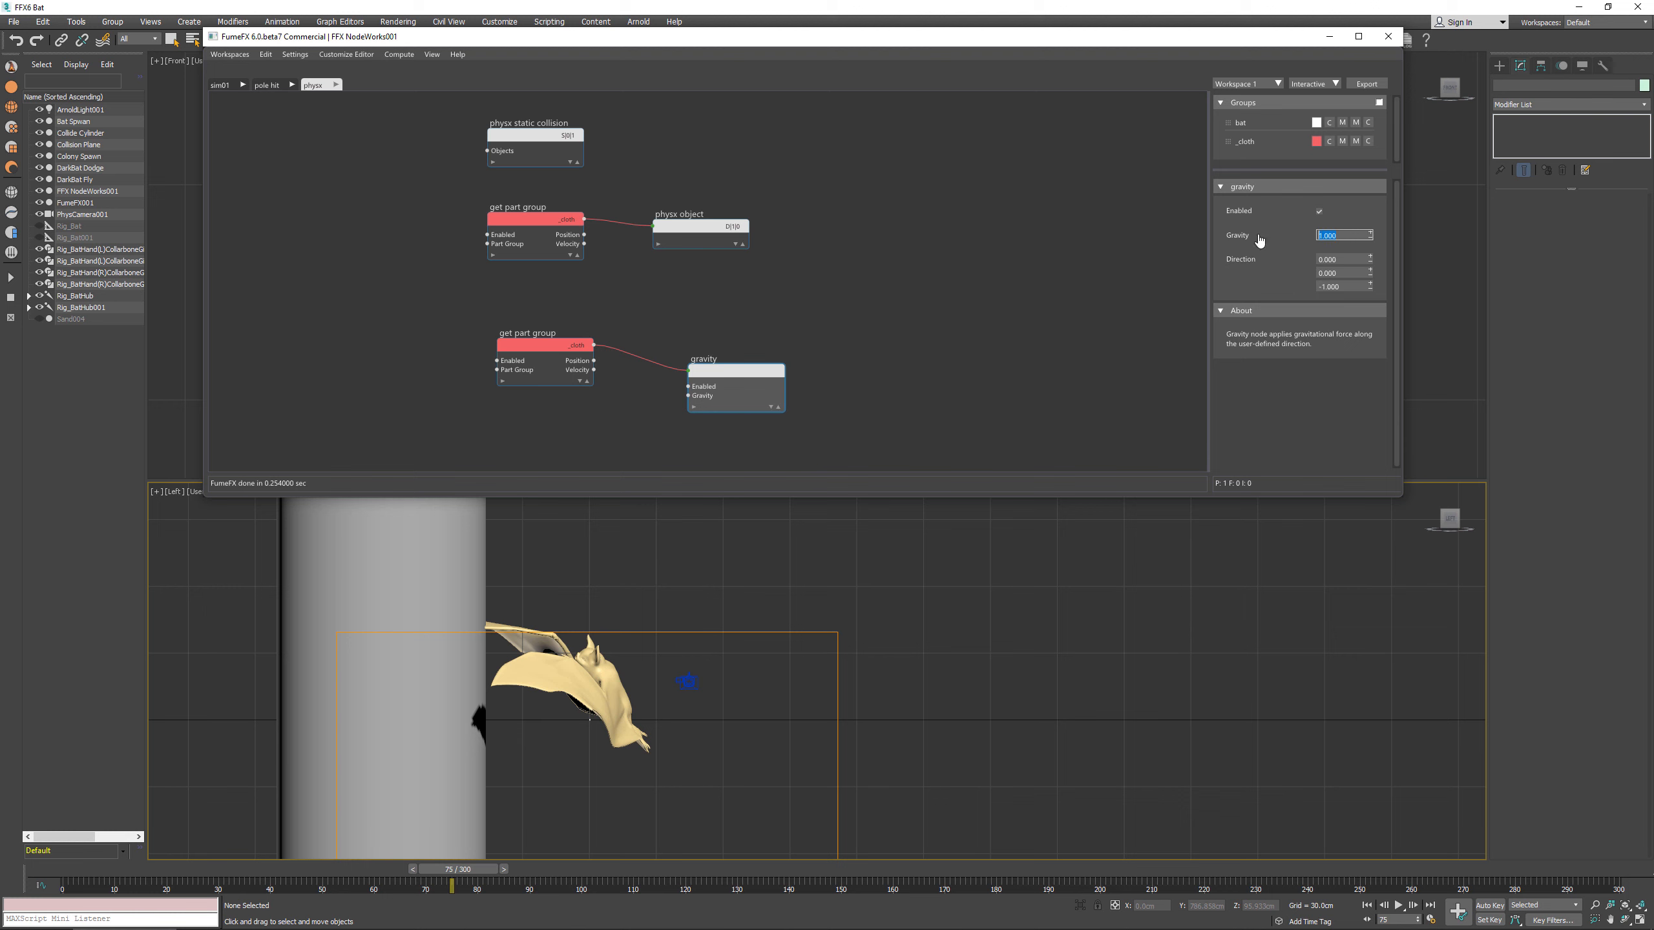
type("6")
key("Return")
Step: Step the simulation forward to frame 108 to check the bat's fall along the cylinder, and return the timeline to frame 60
left_click(504, 870)
left_click(508, 870)
left_click(512, 870)
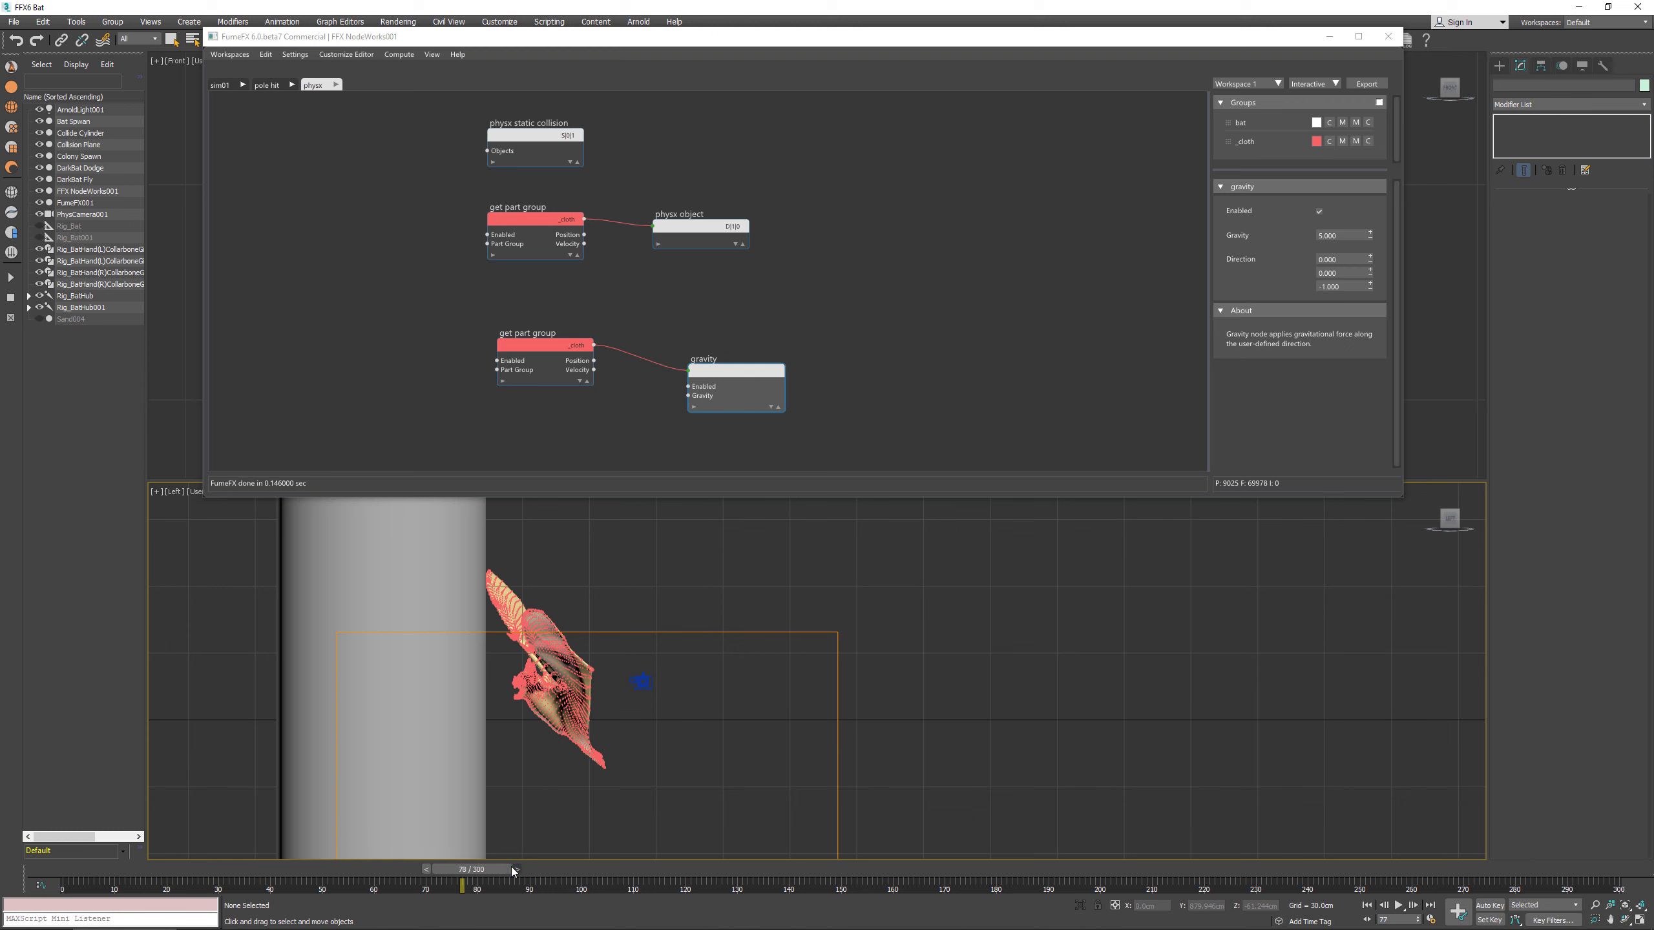
left_click(517, 868)
left_click(522, 868)
left_click(527, 868)
left_click(532, 868)
left_click(538, 868)
left_click(542, 869)
left_click(547, 869)
left_click(551, 869)
left_click(556, 869)
left_click(561, 869)
left_click(566, 868)
left_click(571, 869)
left_click(576, 868)
left_click(582, 868)
left_click(587, 869)
left_click(591, 869)
left_click(597, 869)
left_click(602, 869)
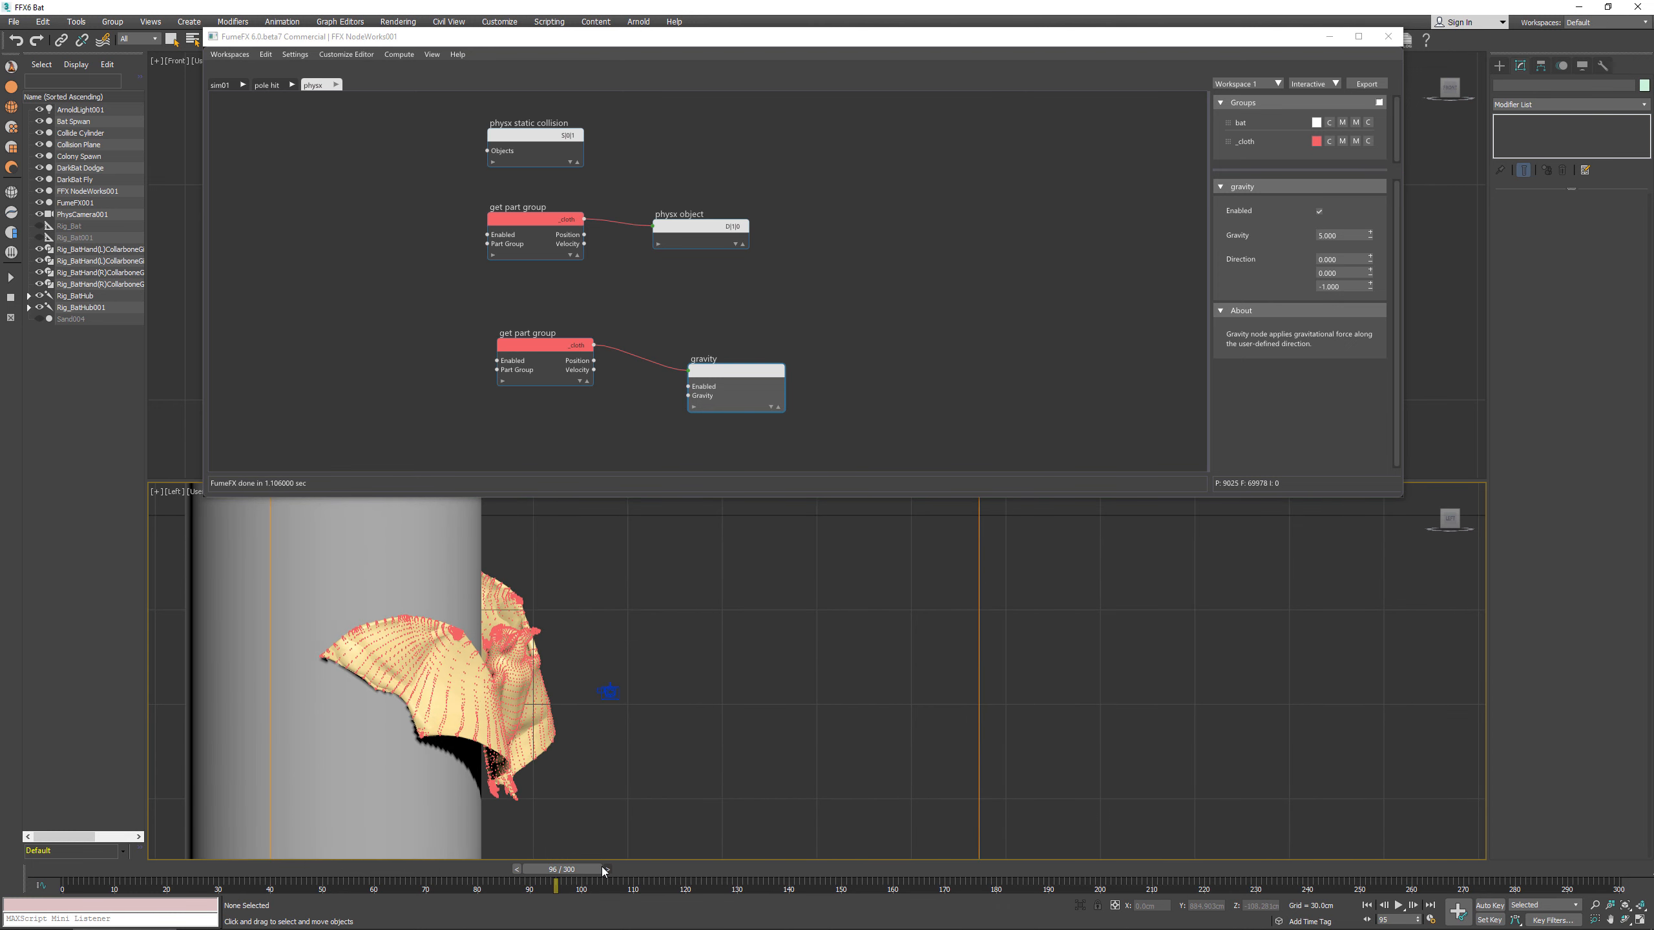
left_click(604, 869)
left_click(610, 869)
left_click(616, 869)
left_click(623, 869)
left_click(626, 869)
left_click(628, 867)
left_click(633, 868)
left_click(638, 867)
left_click(643, 867)
left_click(658, 869)
left_click(660, 867)
left_click(665, 867)
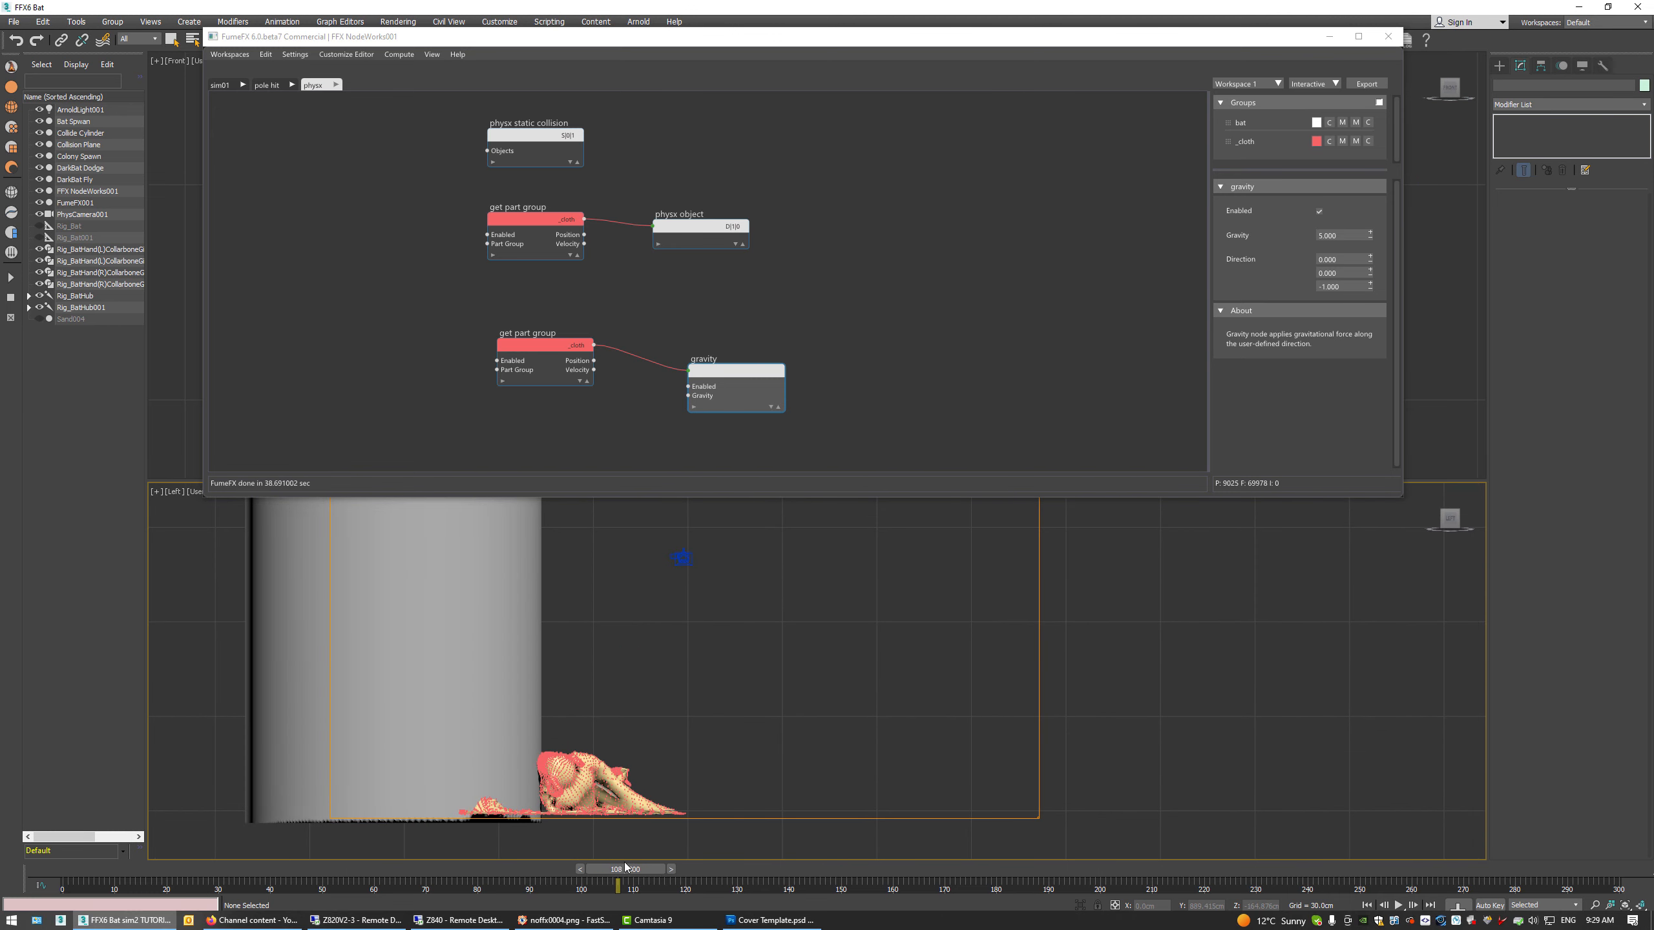
left_click(388, 866)
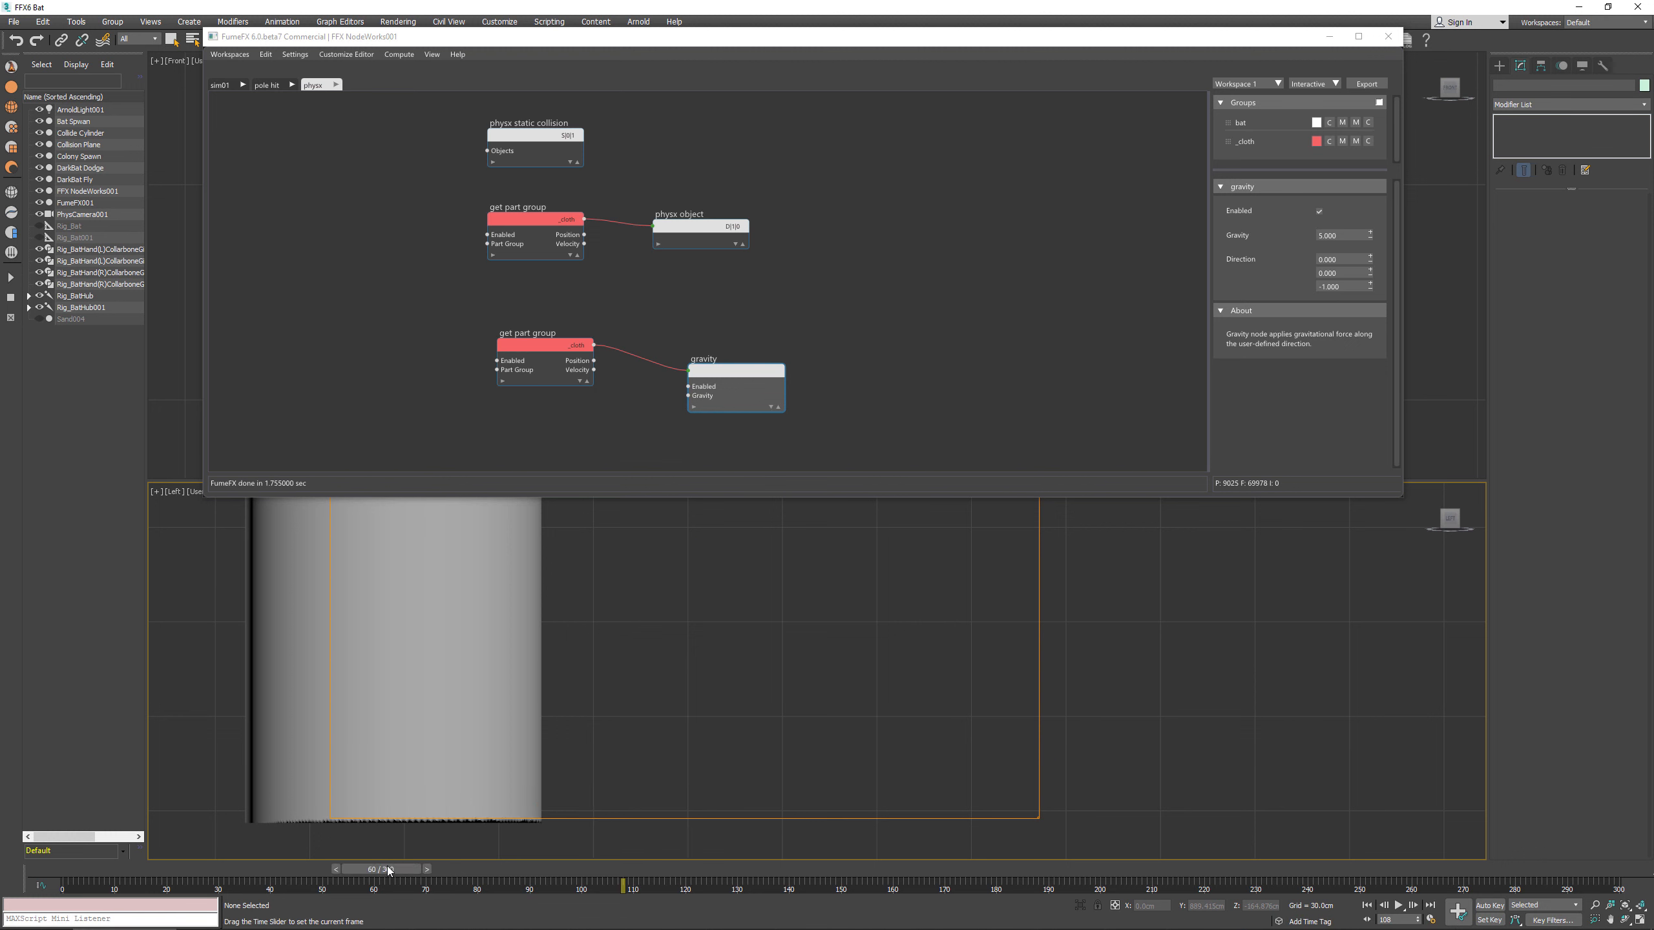
Step: Open the pole hit graph and set the cloth & softbody node's Mass to 100
left_click(259, 87)
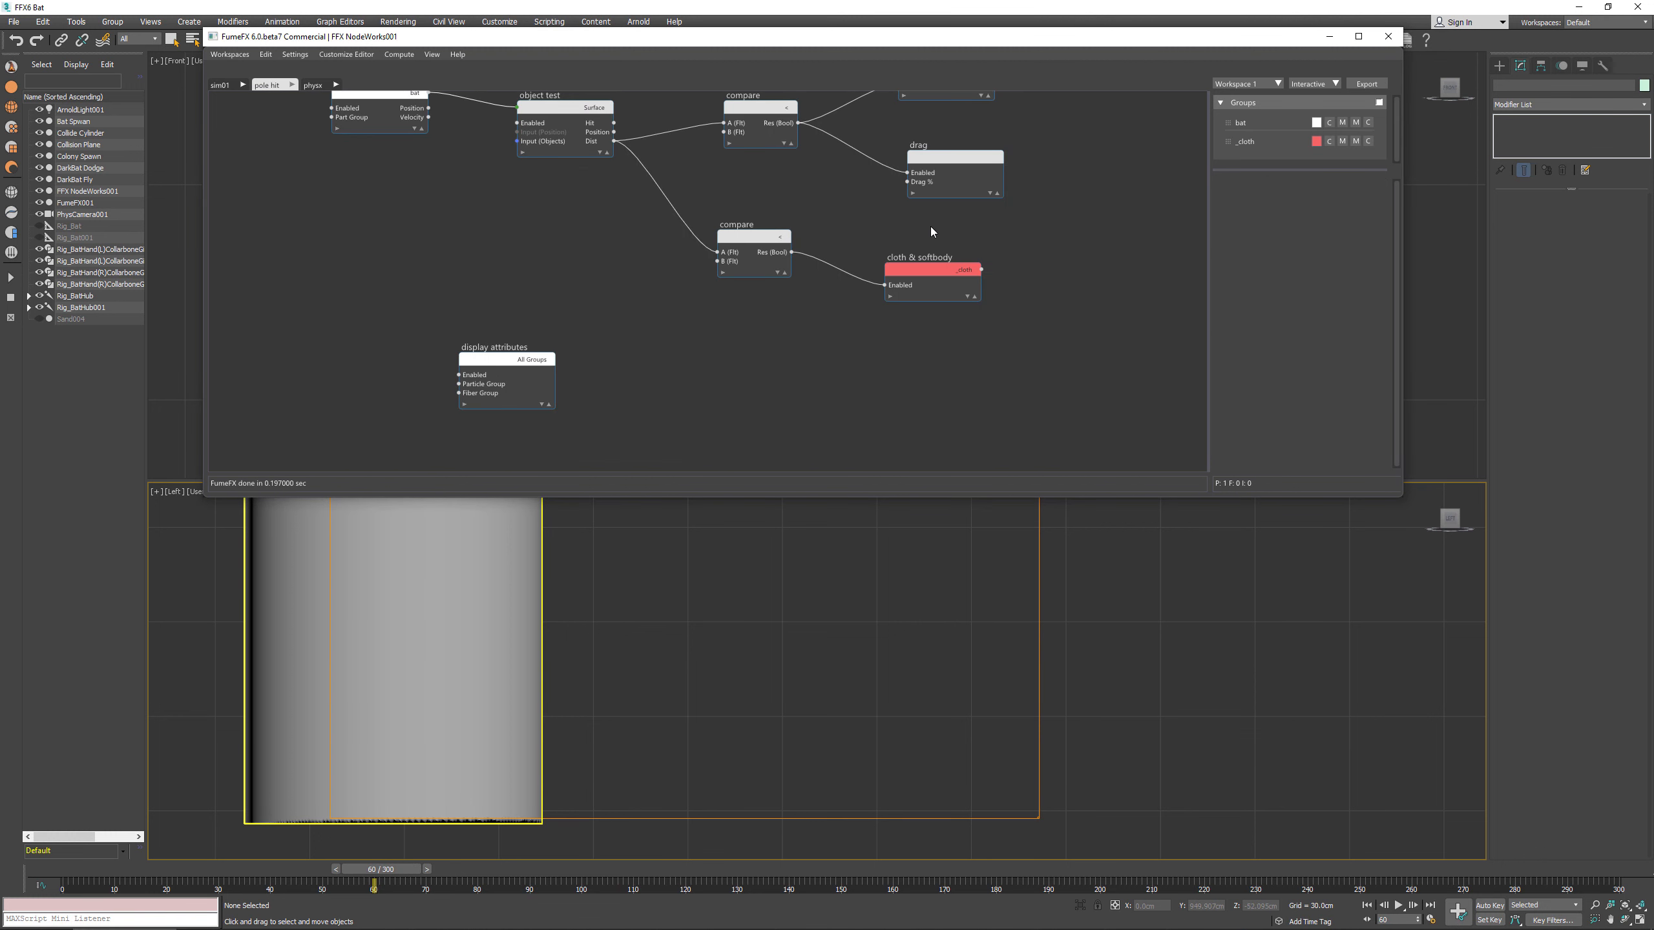
left_click(938, 273)
scroll(1266, 365, "down", 5)
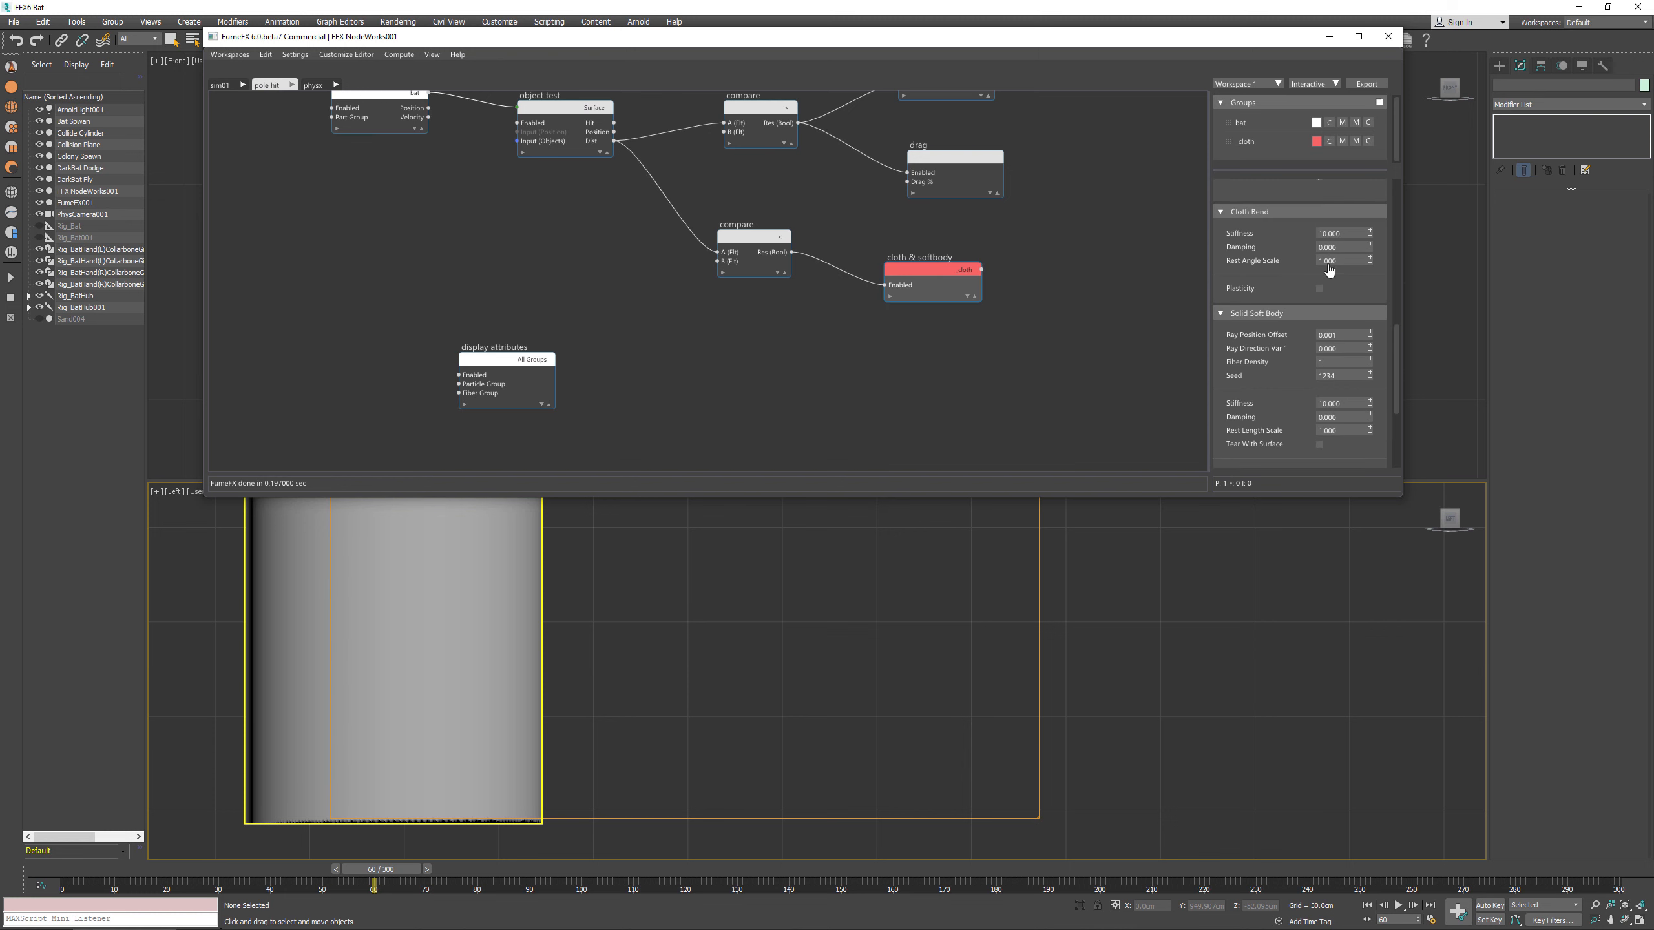
scroll(1309, 365, "up", 5)
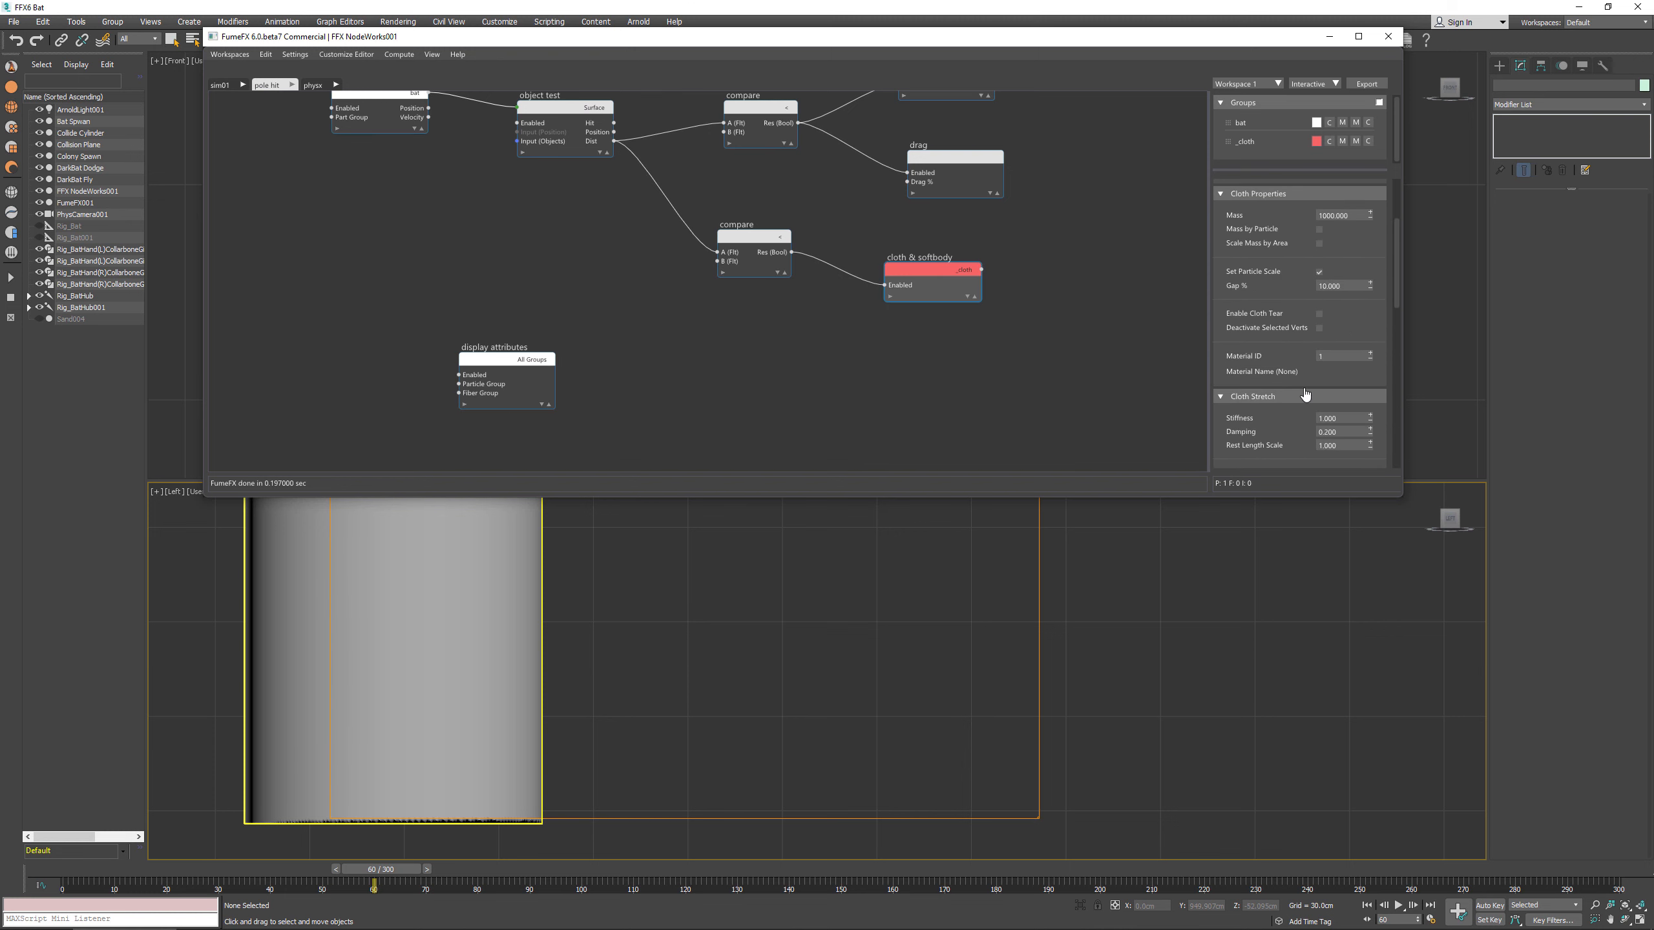
left_click(1333, 215)
key("BackSpace")
key("Return")
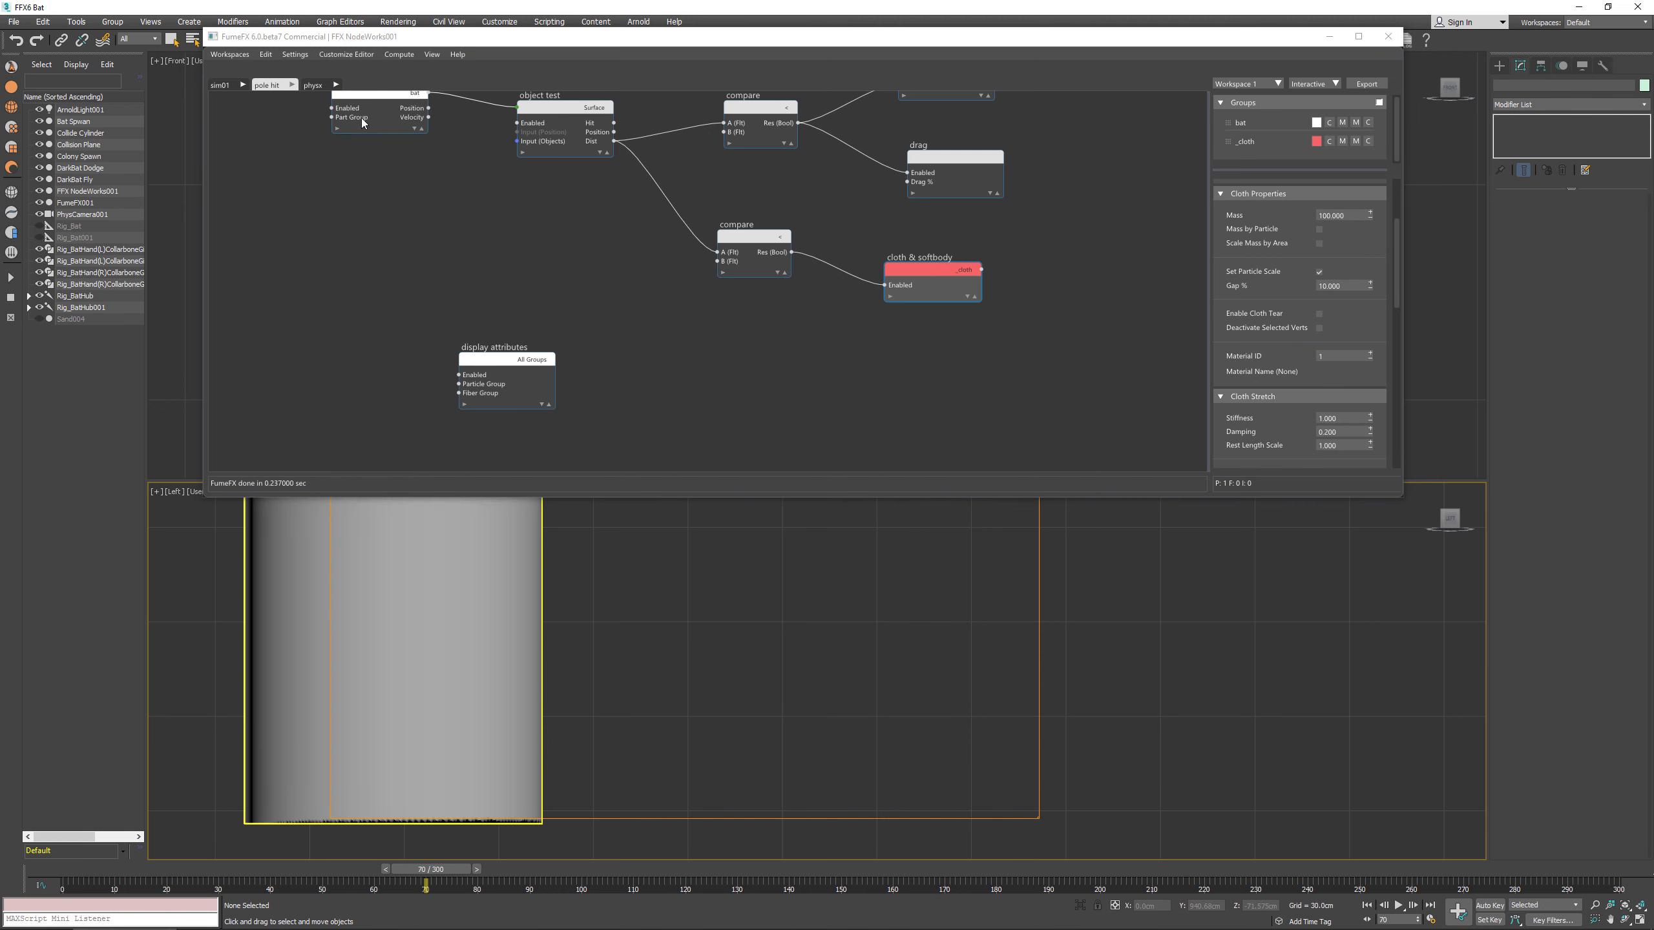
Step: Set the Fiber solver's Iterations to 100 and open the Simulation settings to check the Simulation Steps
left_click(296, 58)
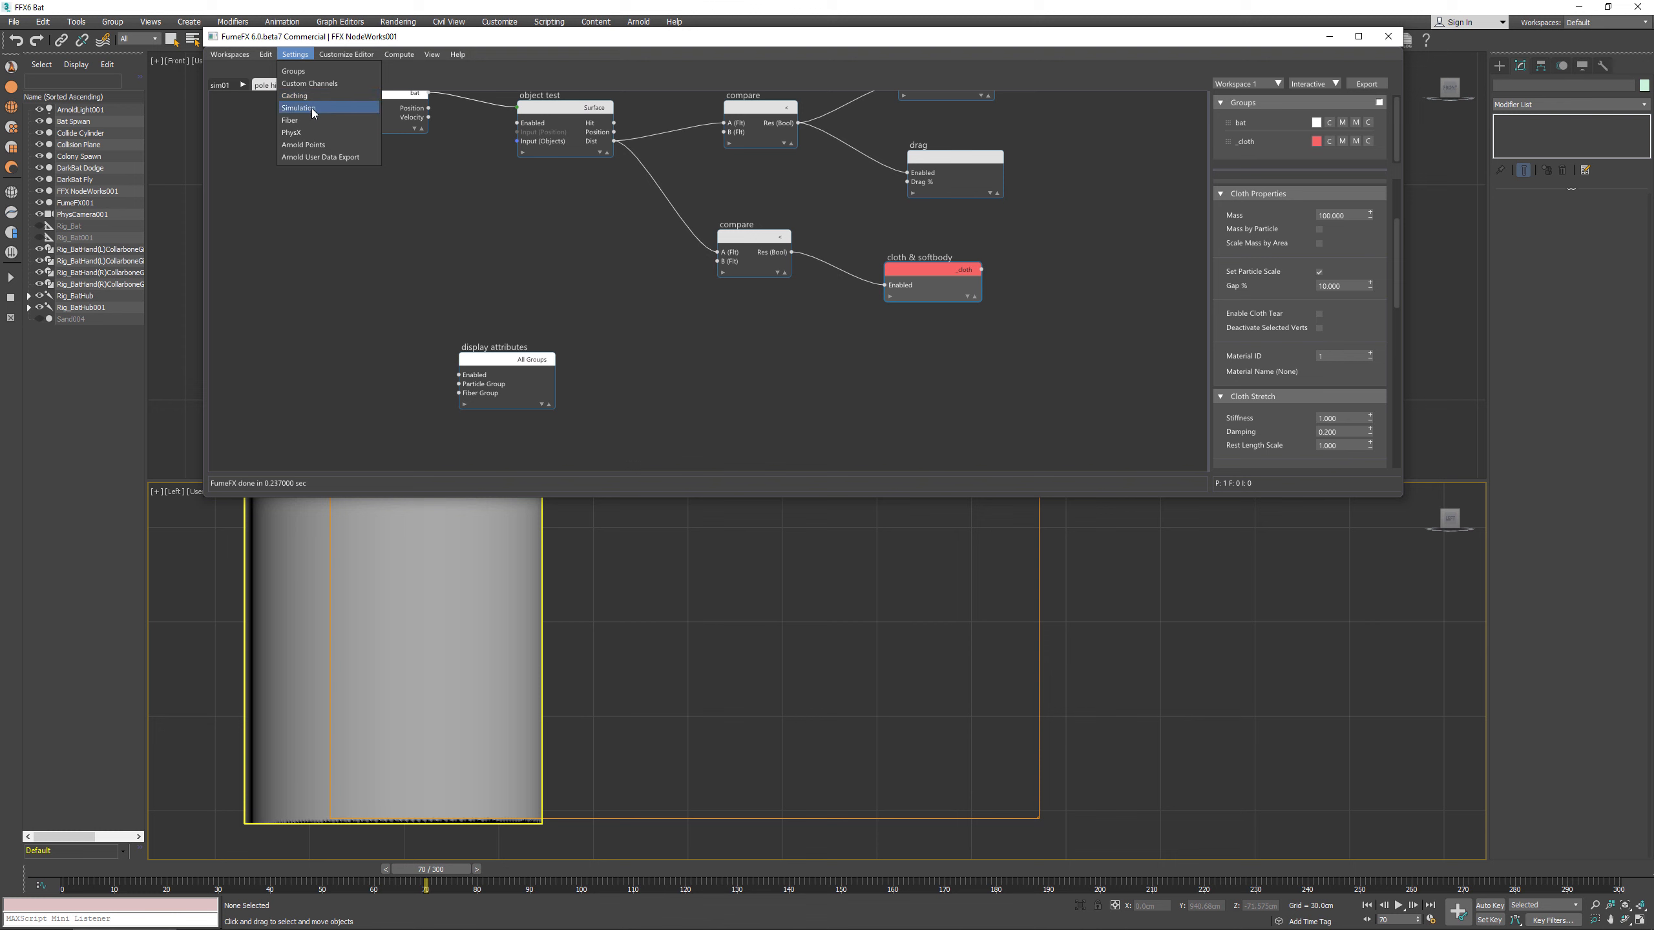
left_click(290, 120)
left_click_drag(1333, 232, 1217, 234)
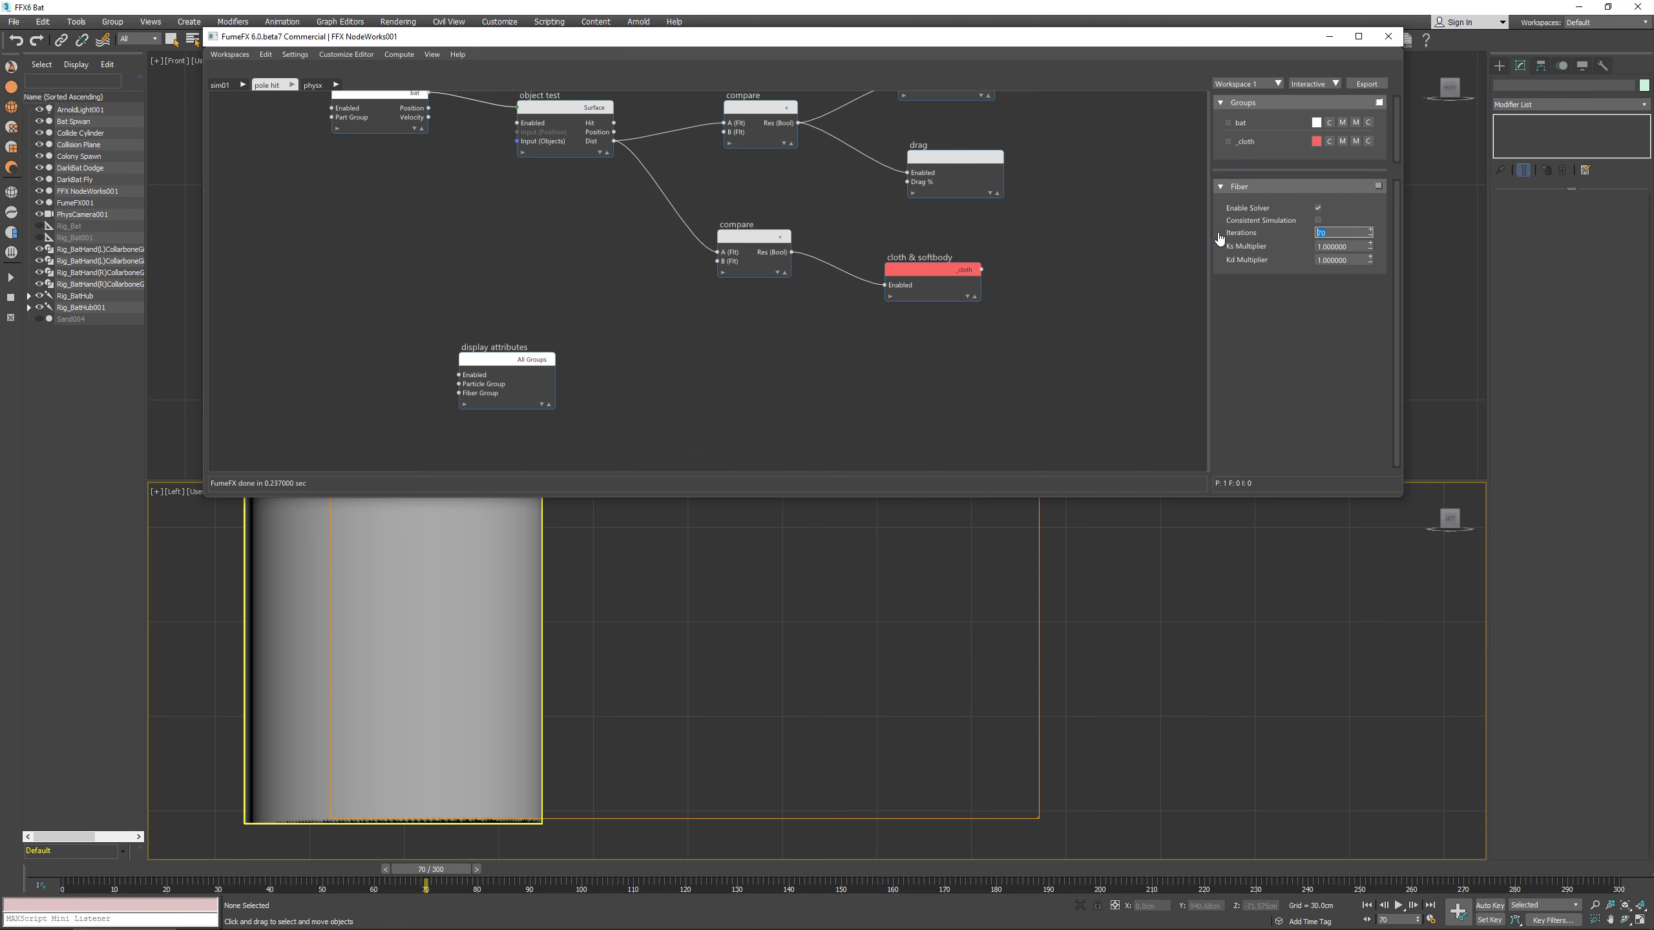
key("Return")
left_click(280, 56)
mouse_move(295, 55)
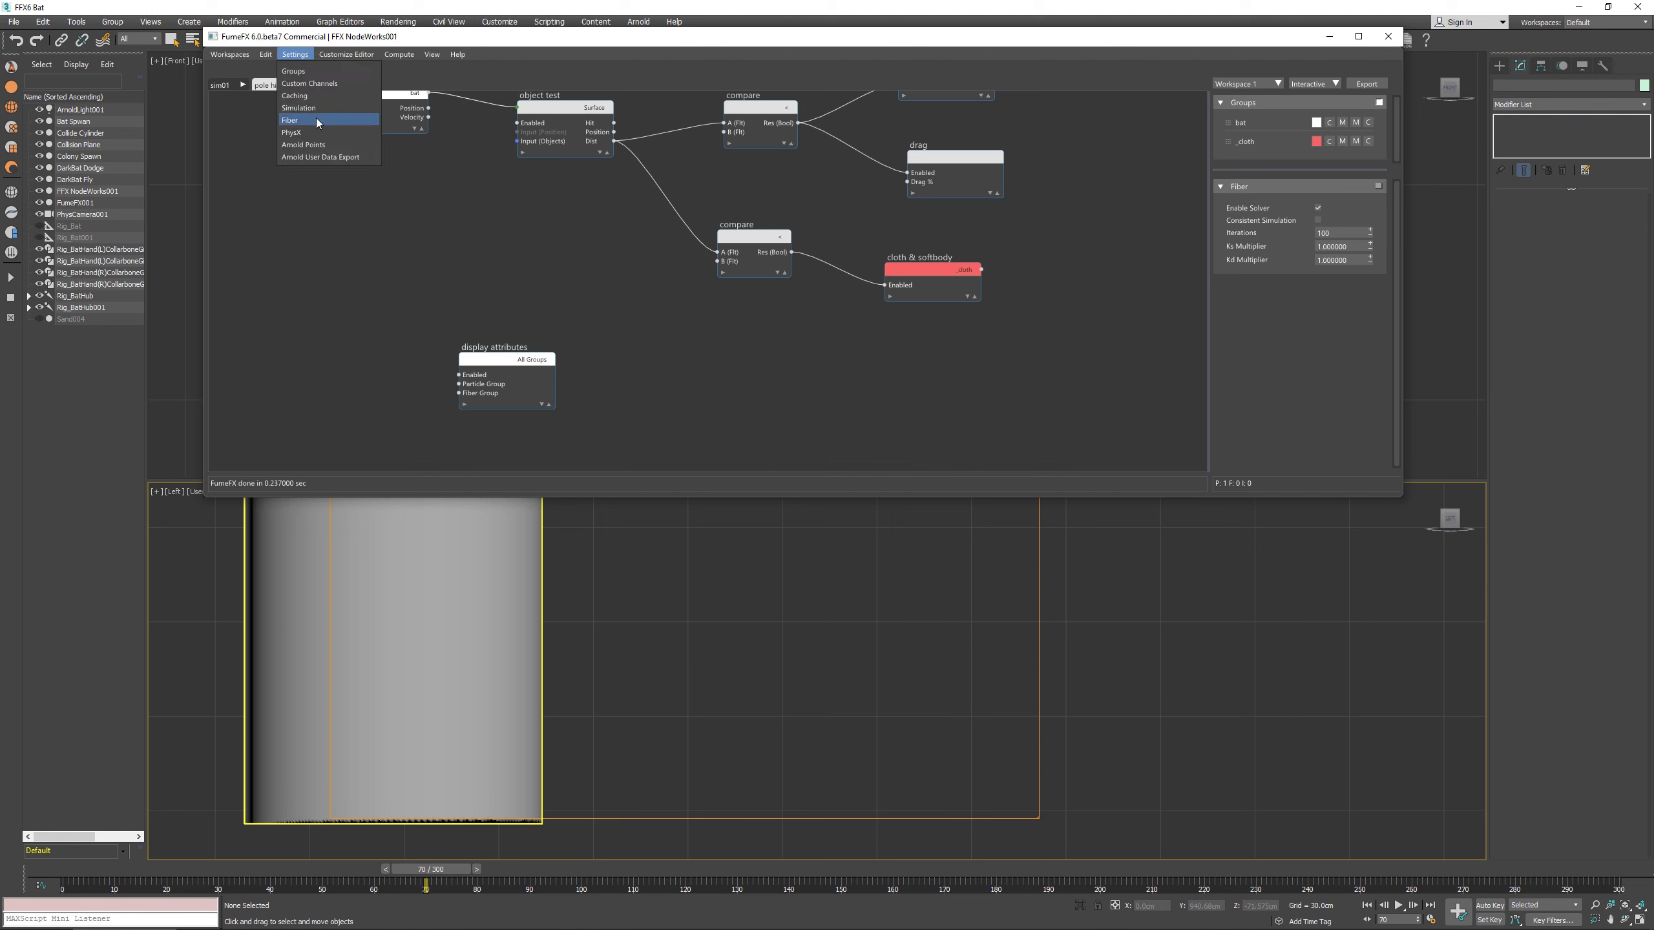
left_click(316, 111)
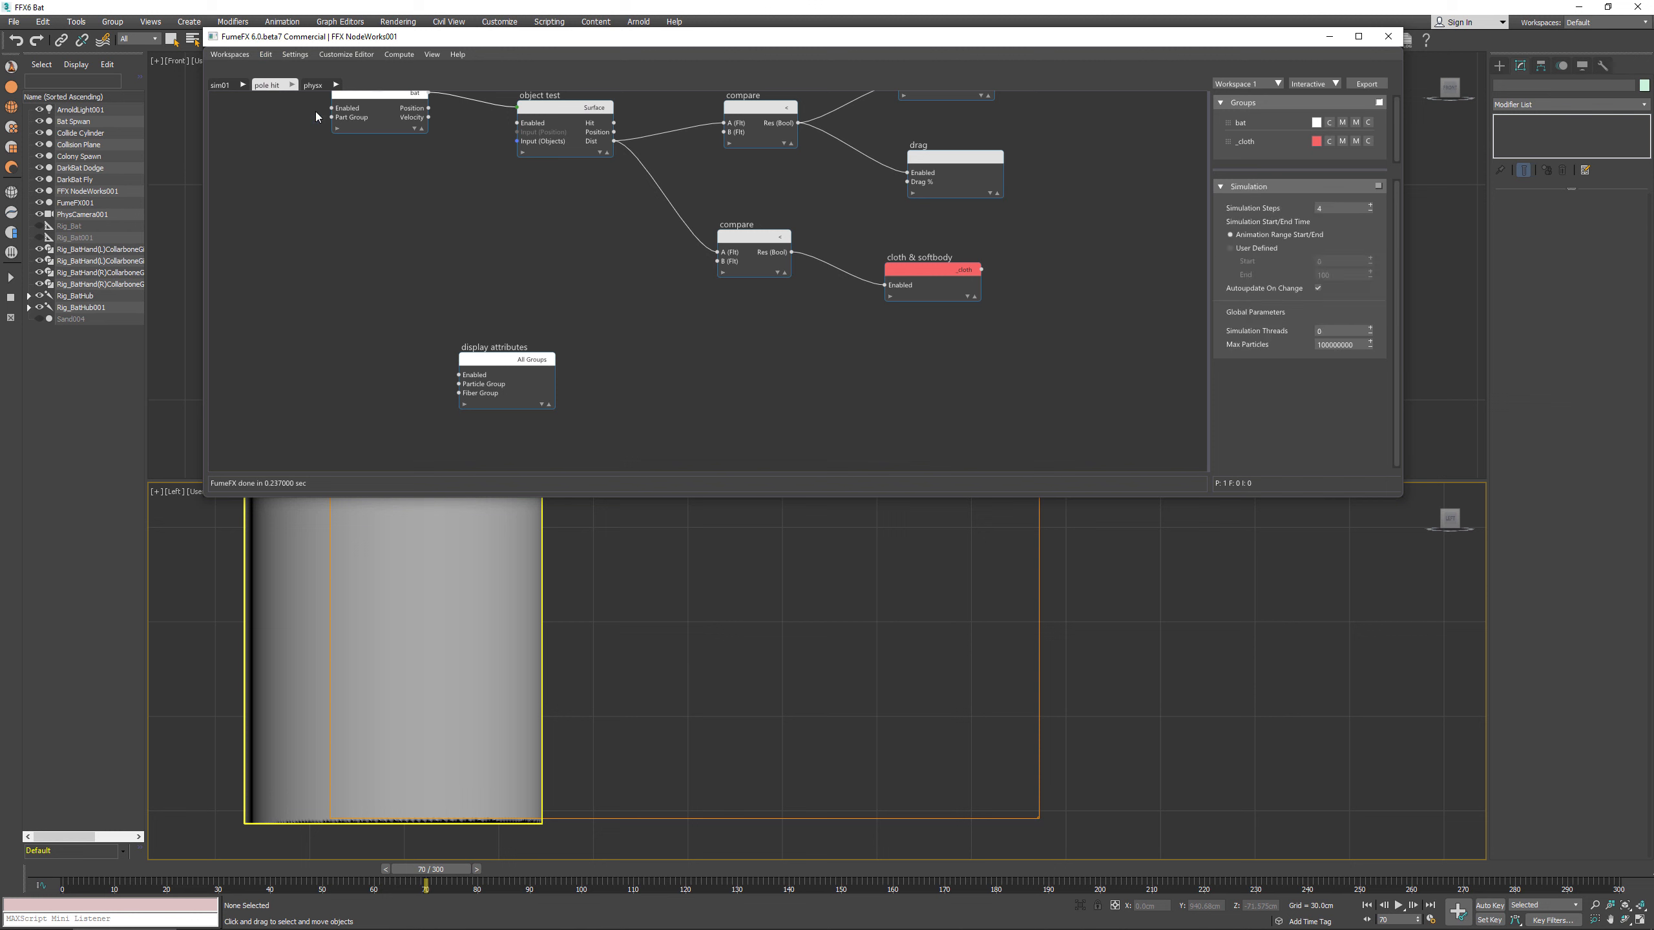
Step: Set the Cloth Stretch Stiffness of the cloth & softbody node to 10
left_click(952, 275)
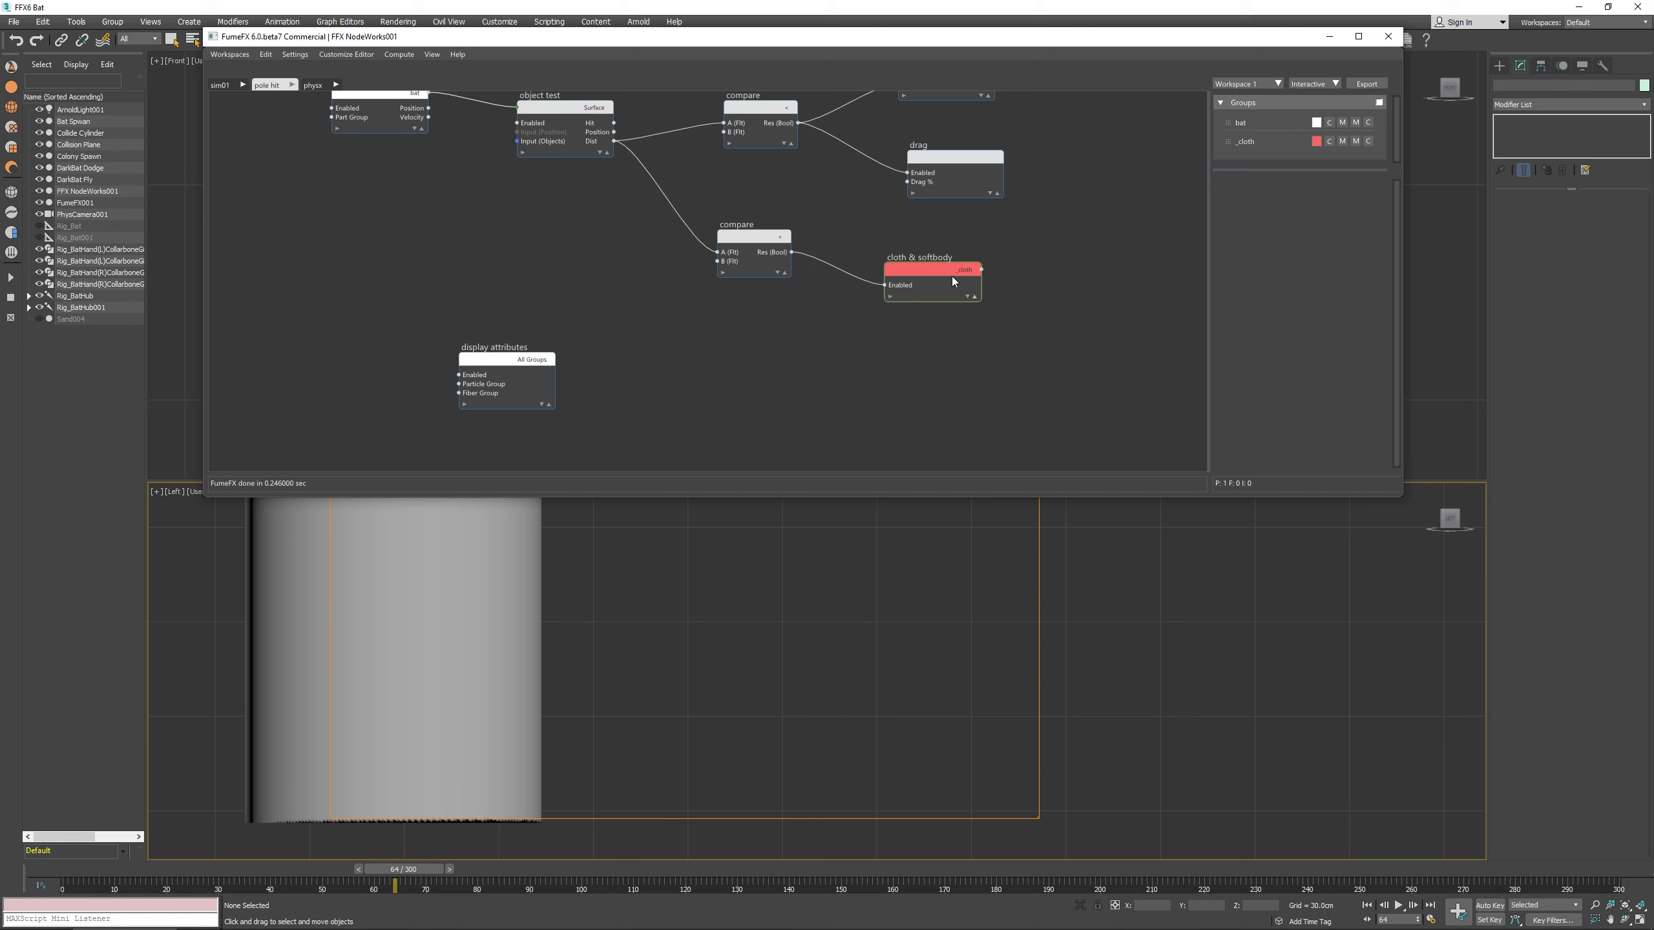
left_click(1321, 275)
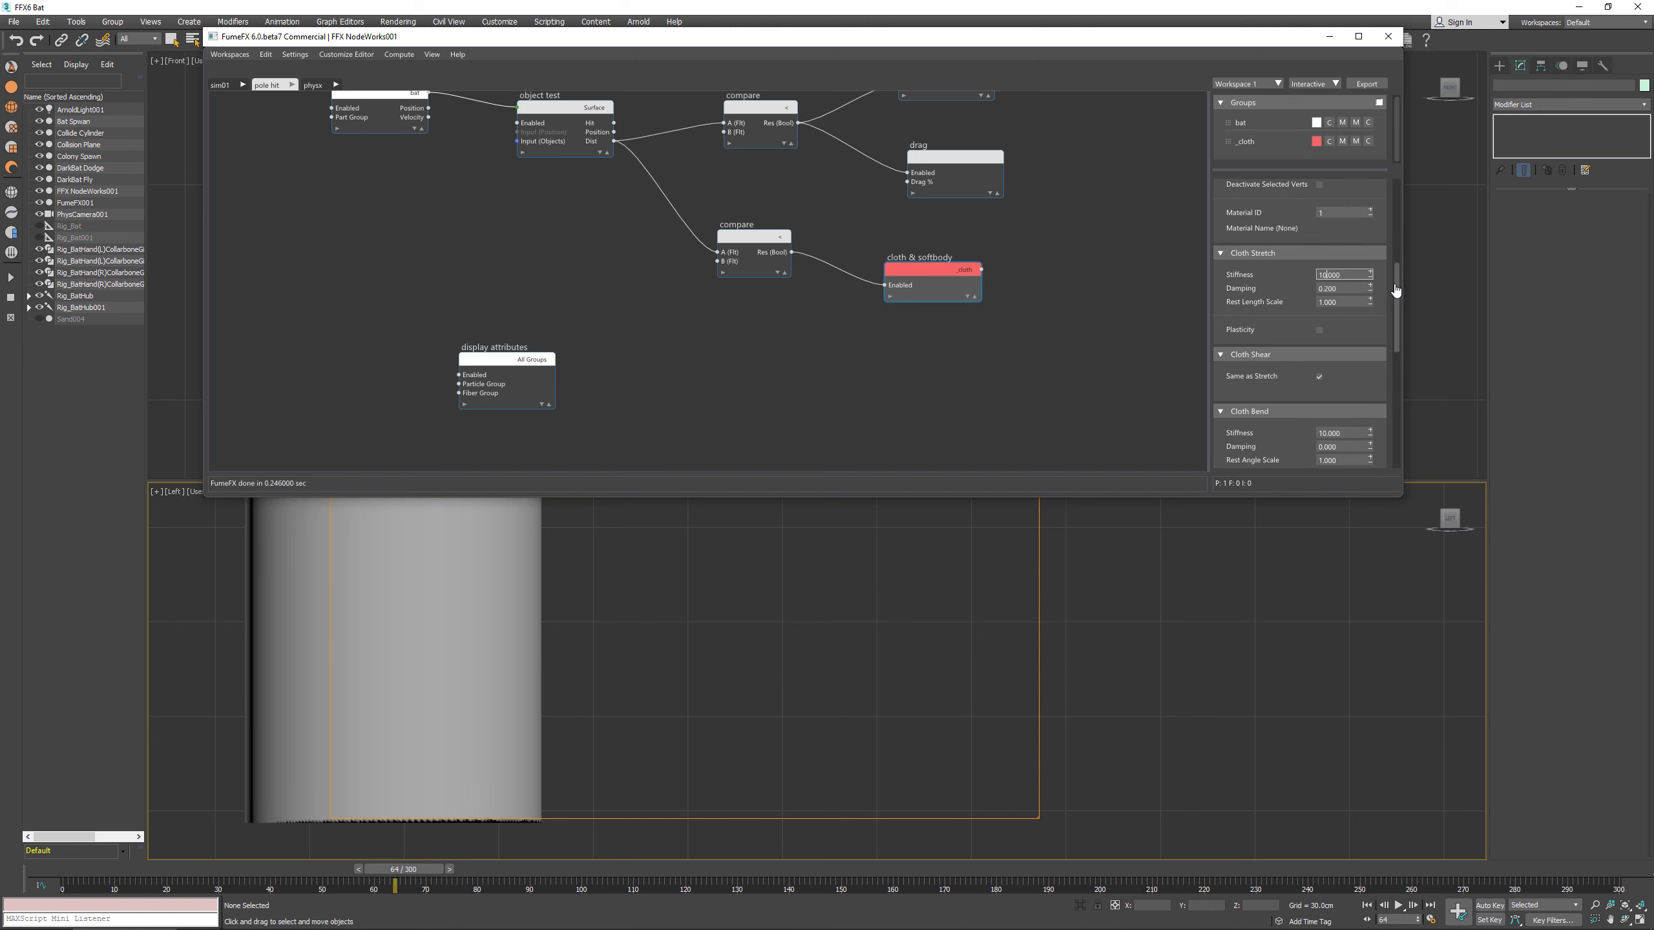
scroll(1299, 450, "down", 5)
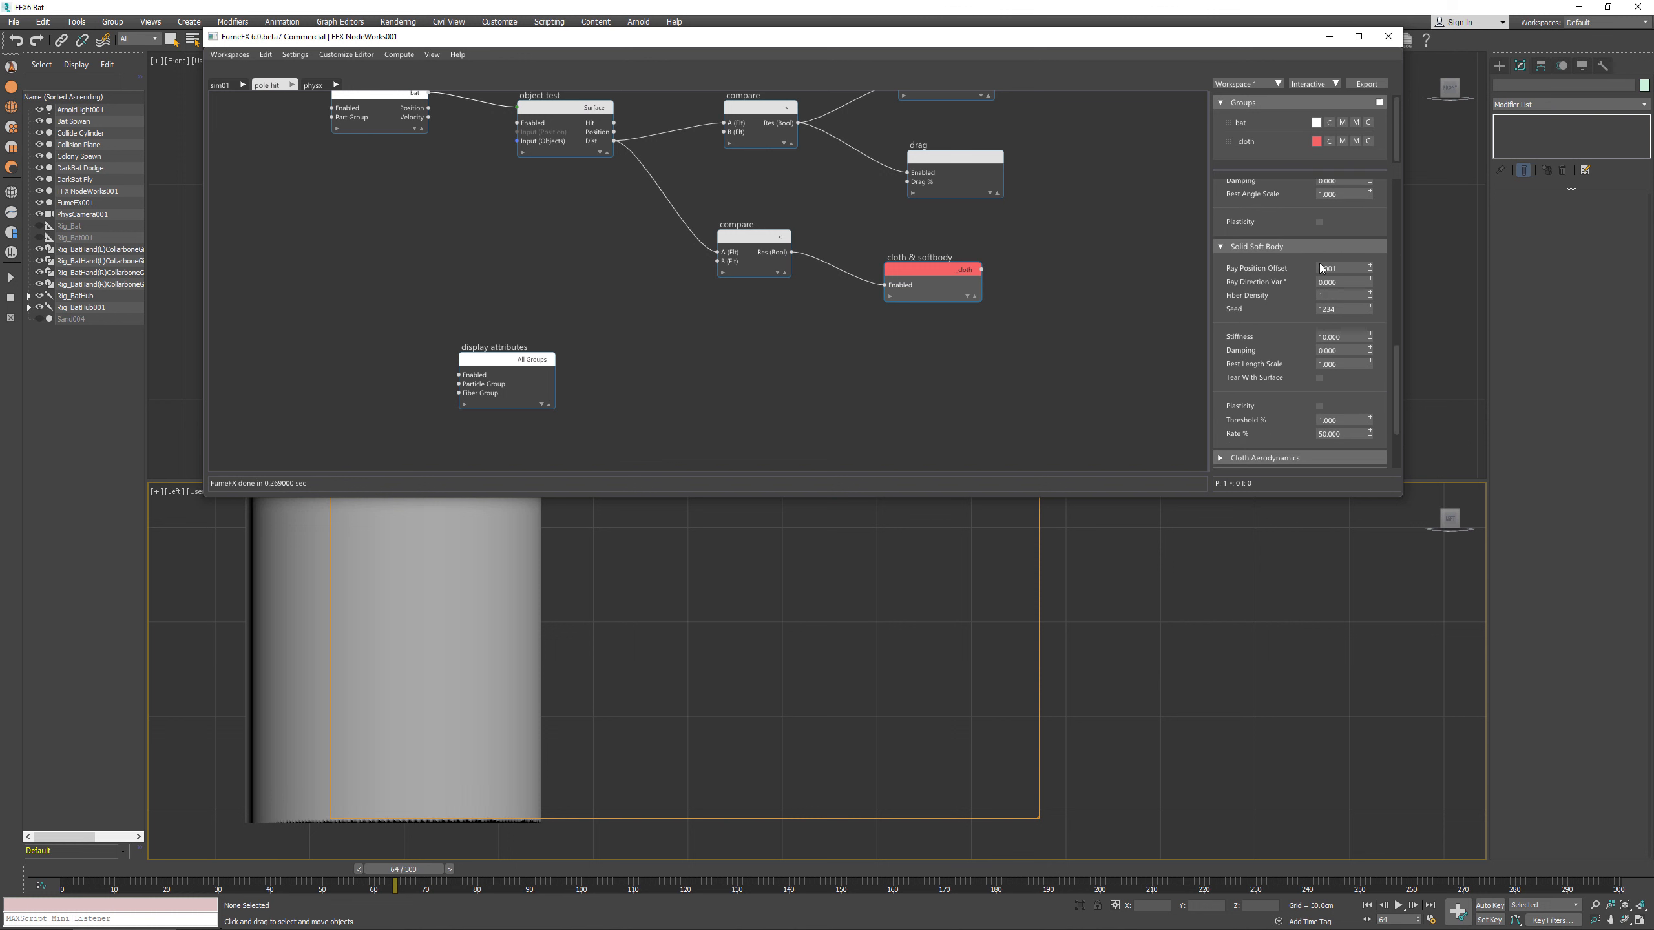
Step: Set the Solid Soft Body Stiffness to 30 and its Ray Direction Var to 35 on the cloth & softbody node
left_click(1327, 335)
type("3")
key("Return")
left_click_drag(1344, 280, 1265, 286)
type("35")
key("Return")
scroll(1279, 408, "down", 3)
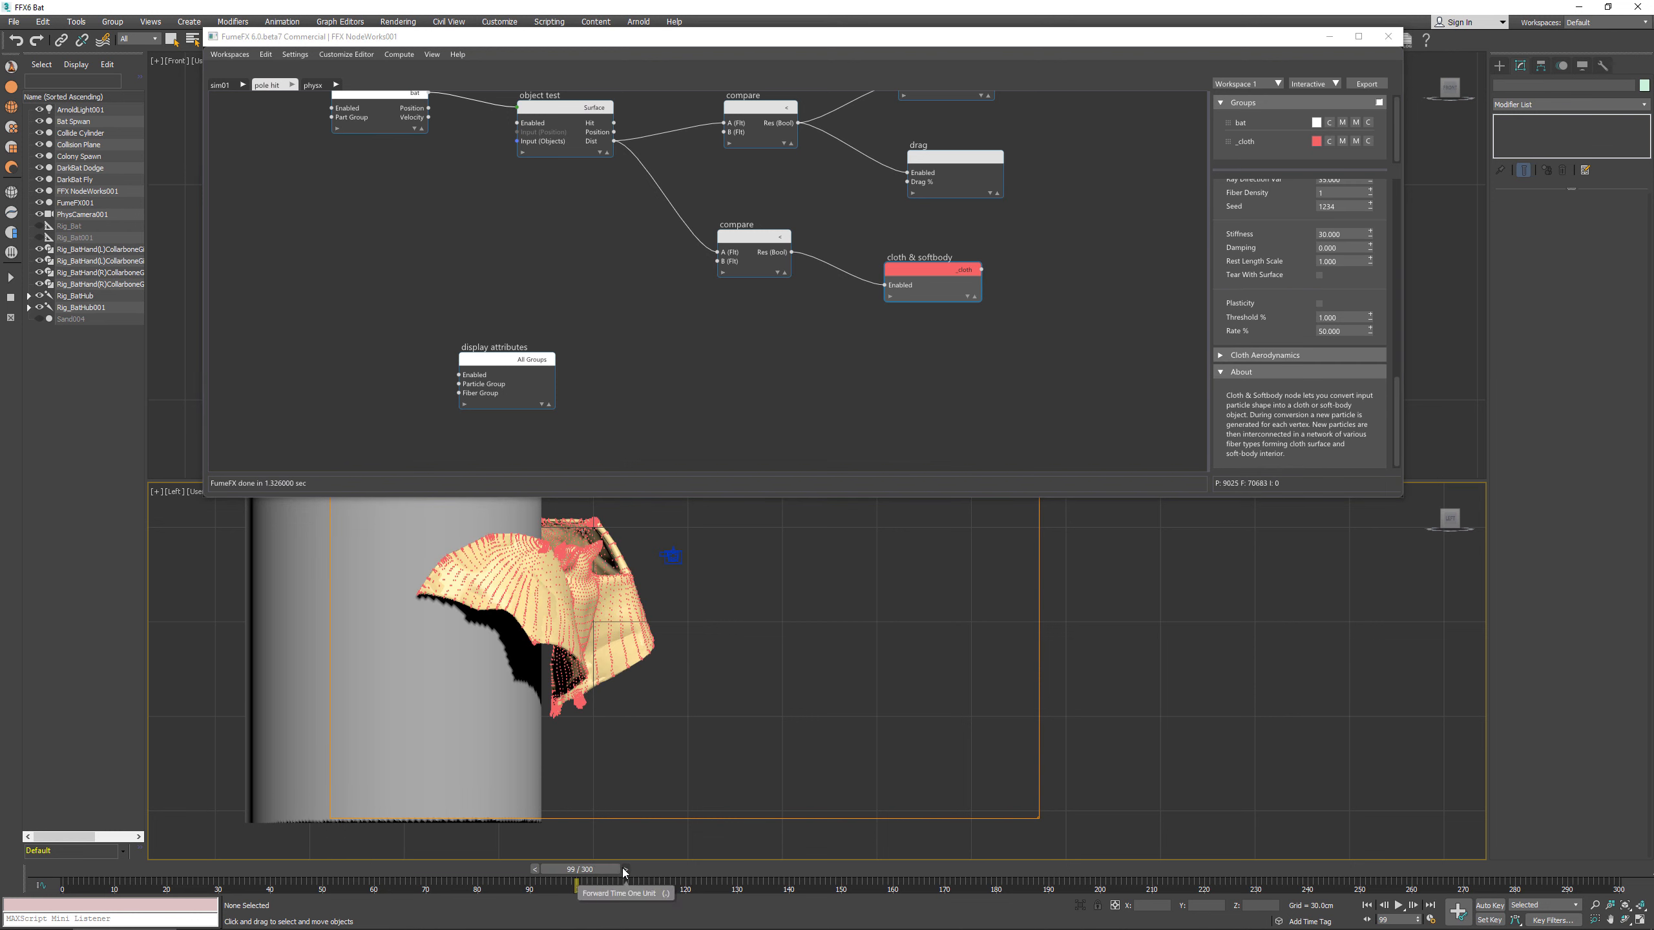
Step: Step the simulation forward past frame 99 to check the bat's impact with the cylinder, and return to frame 0
left_click_drag(622, 869, 715, 866)
key("Home")
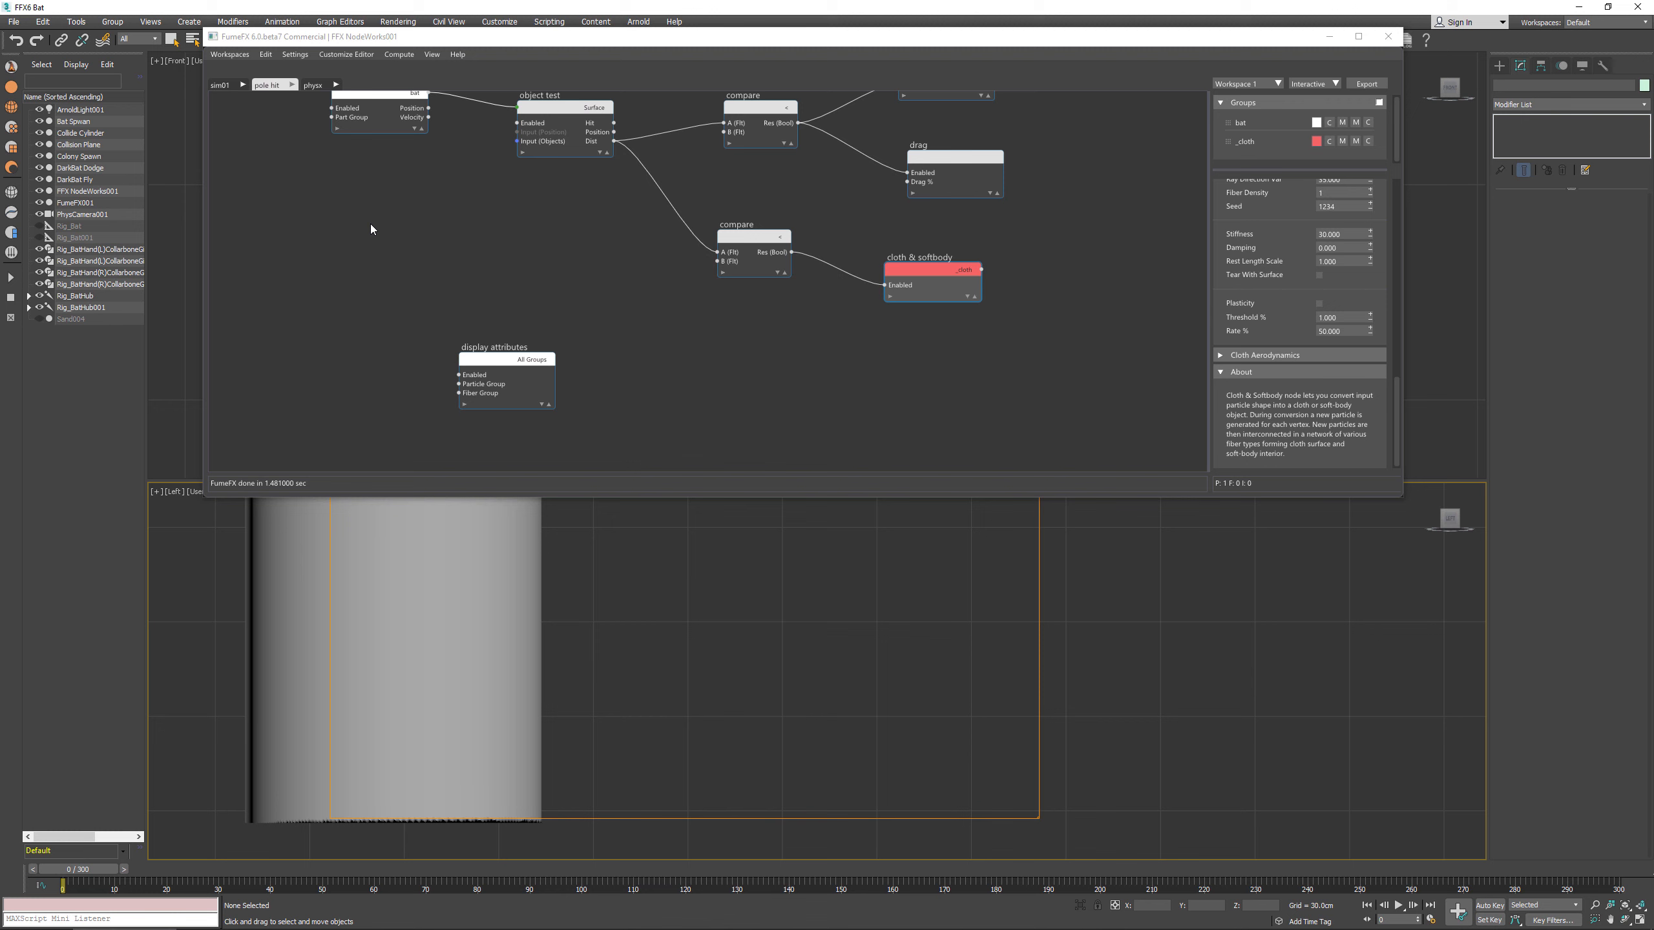
Step: Create a new graph after physx and name it fumefx
left_click(351, 87)
double_click(355, 86)
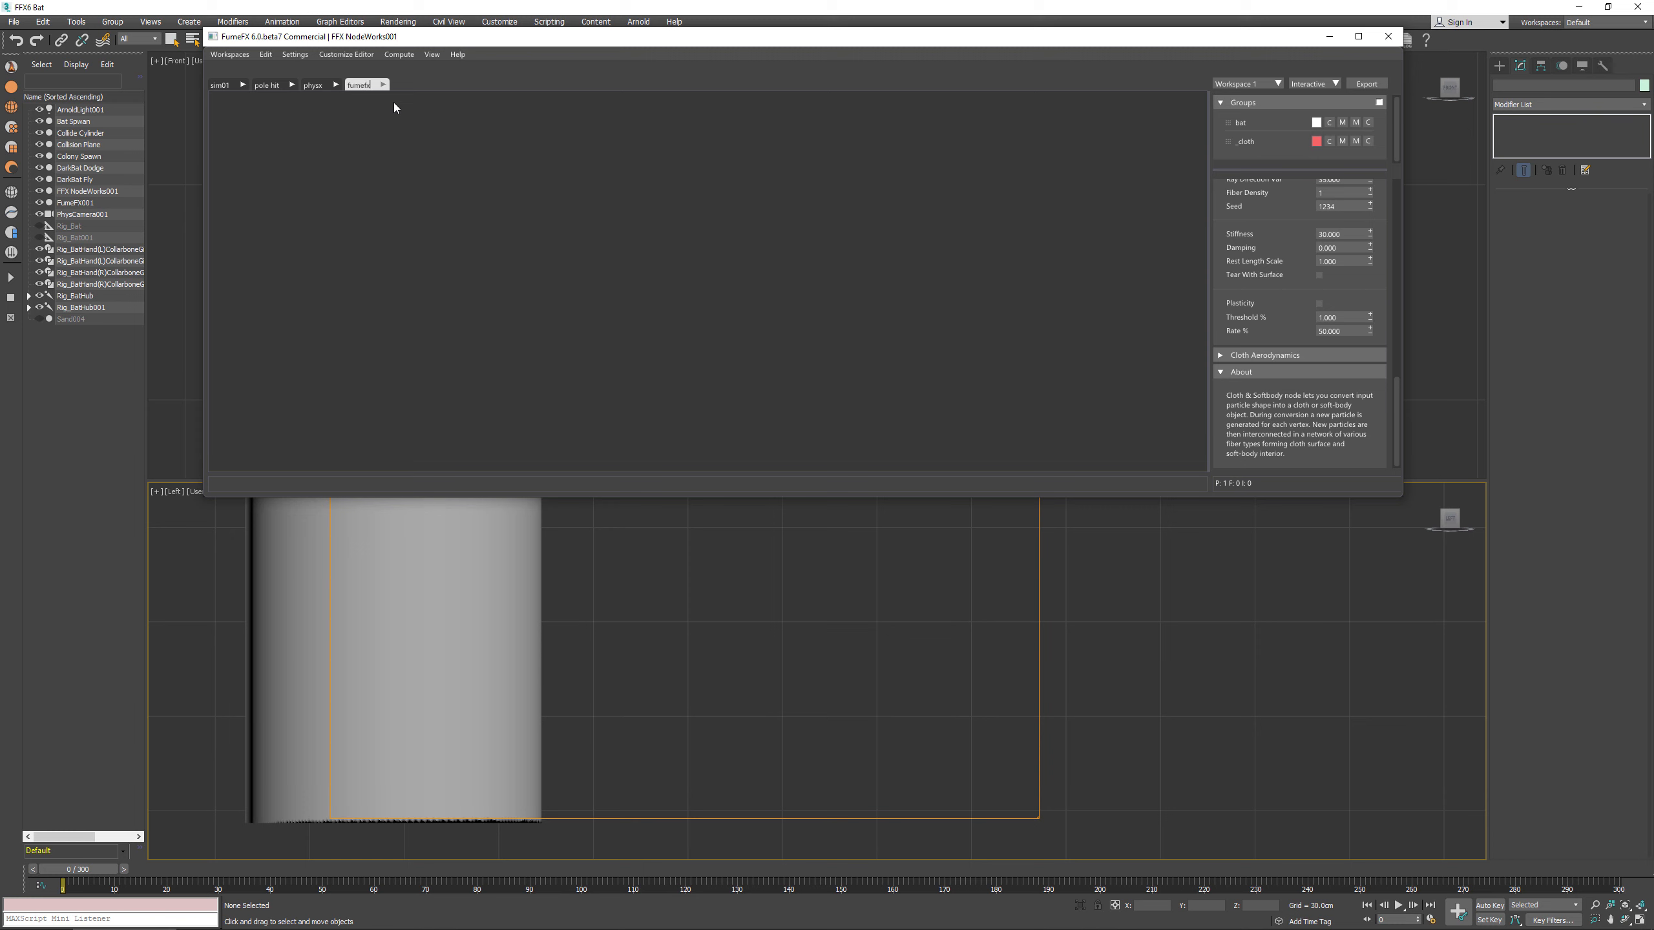
left_click(354, 231)
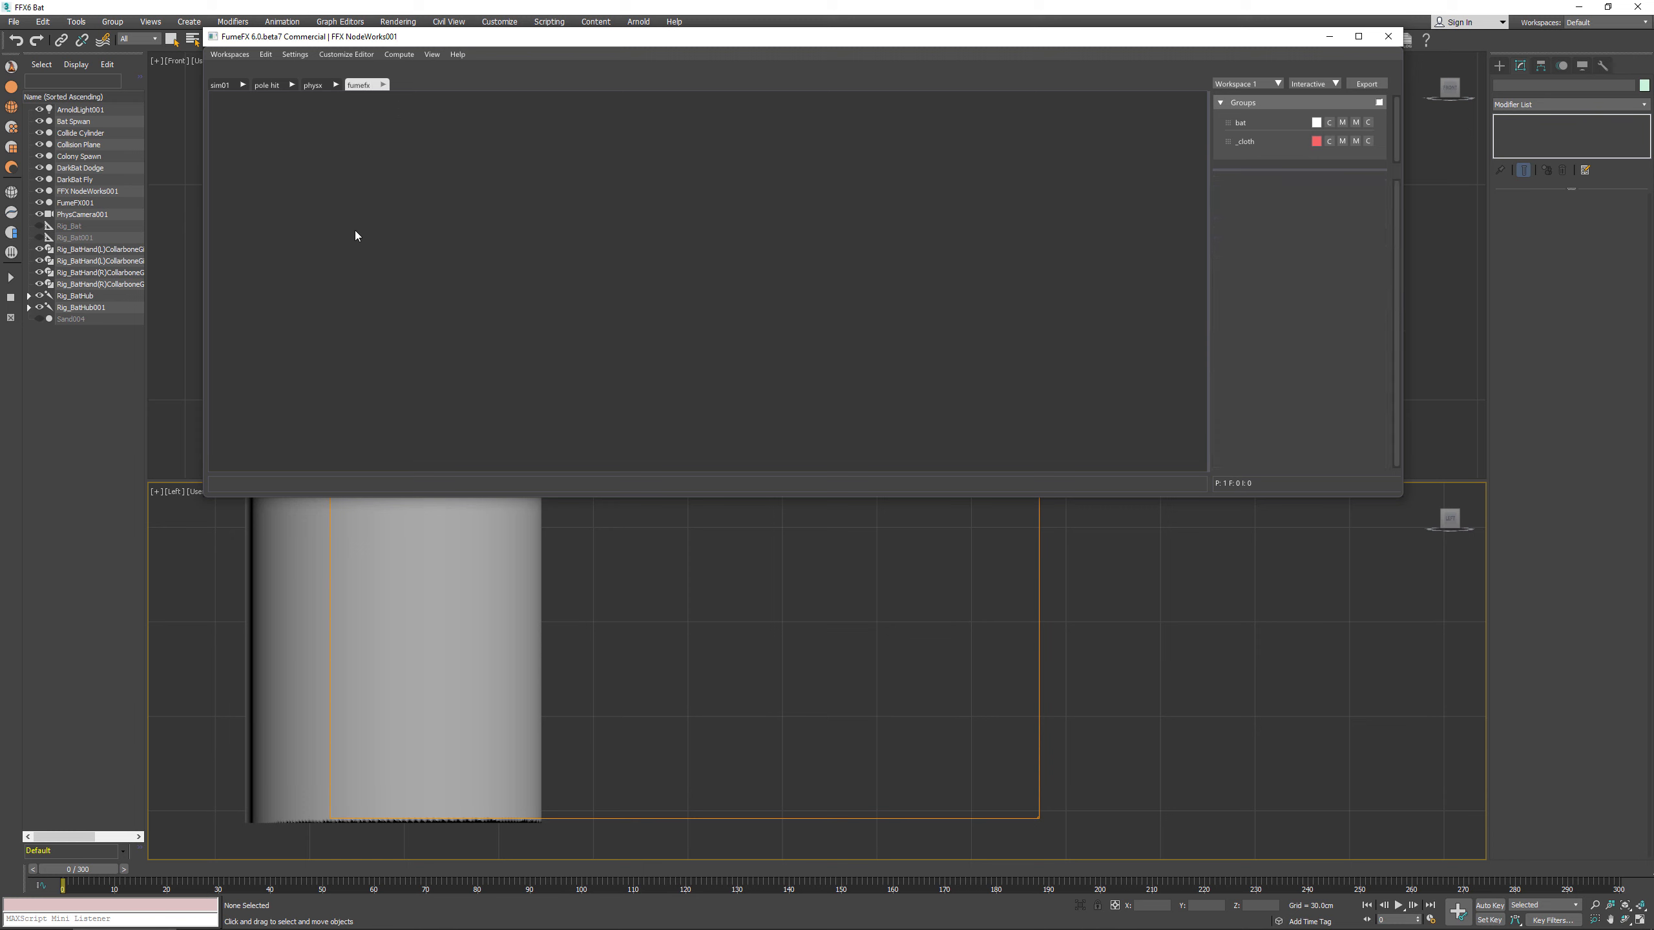
Step: Add a PhysX Results node to the empty fumefx graph, set Sim Group Pair A to 0 and open Sim Group Pair B for editing
right_click(419, 242)
type("physx")
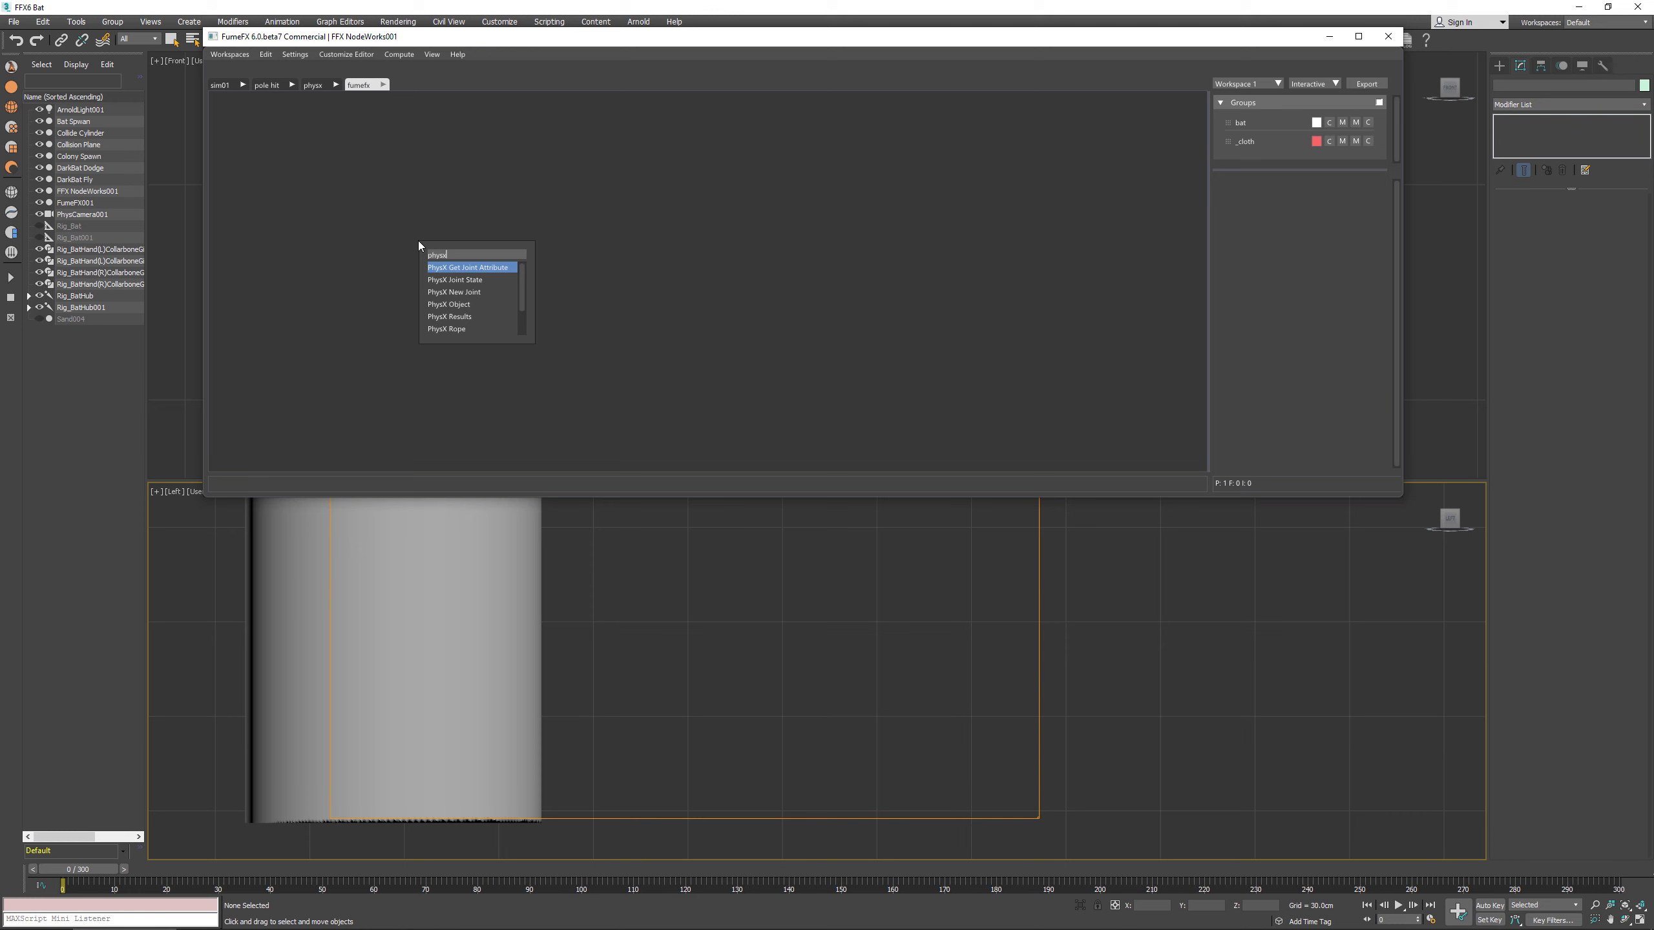
key("Down")
key("Down")
key("Down")
key("Down")
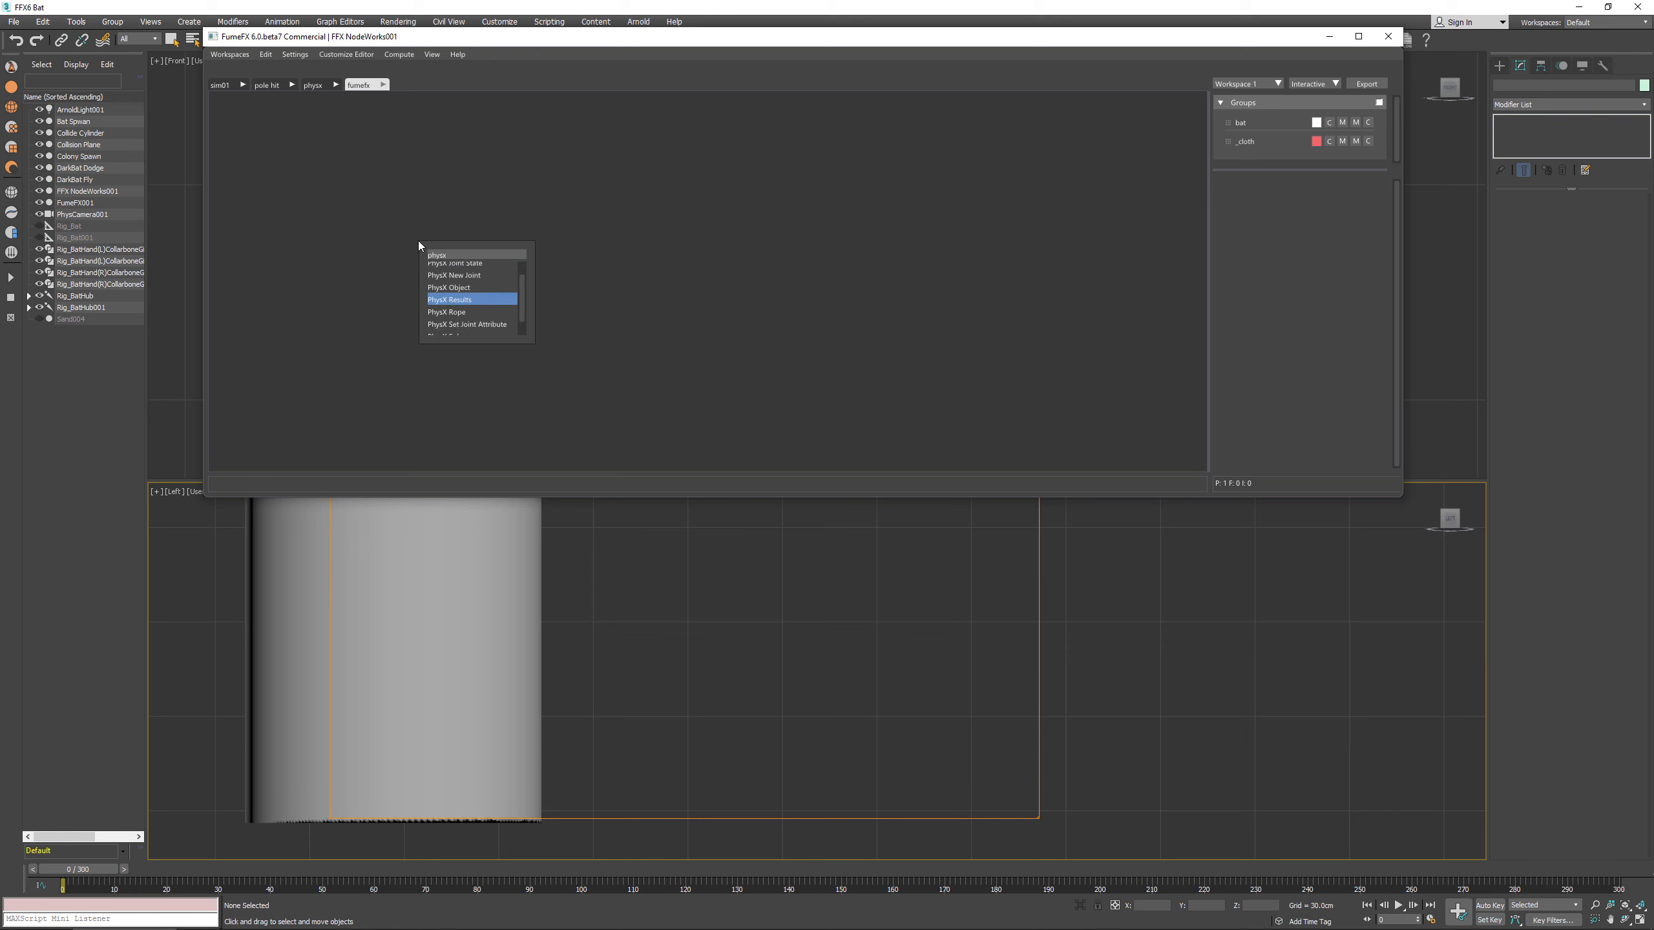
key("Return")
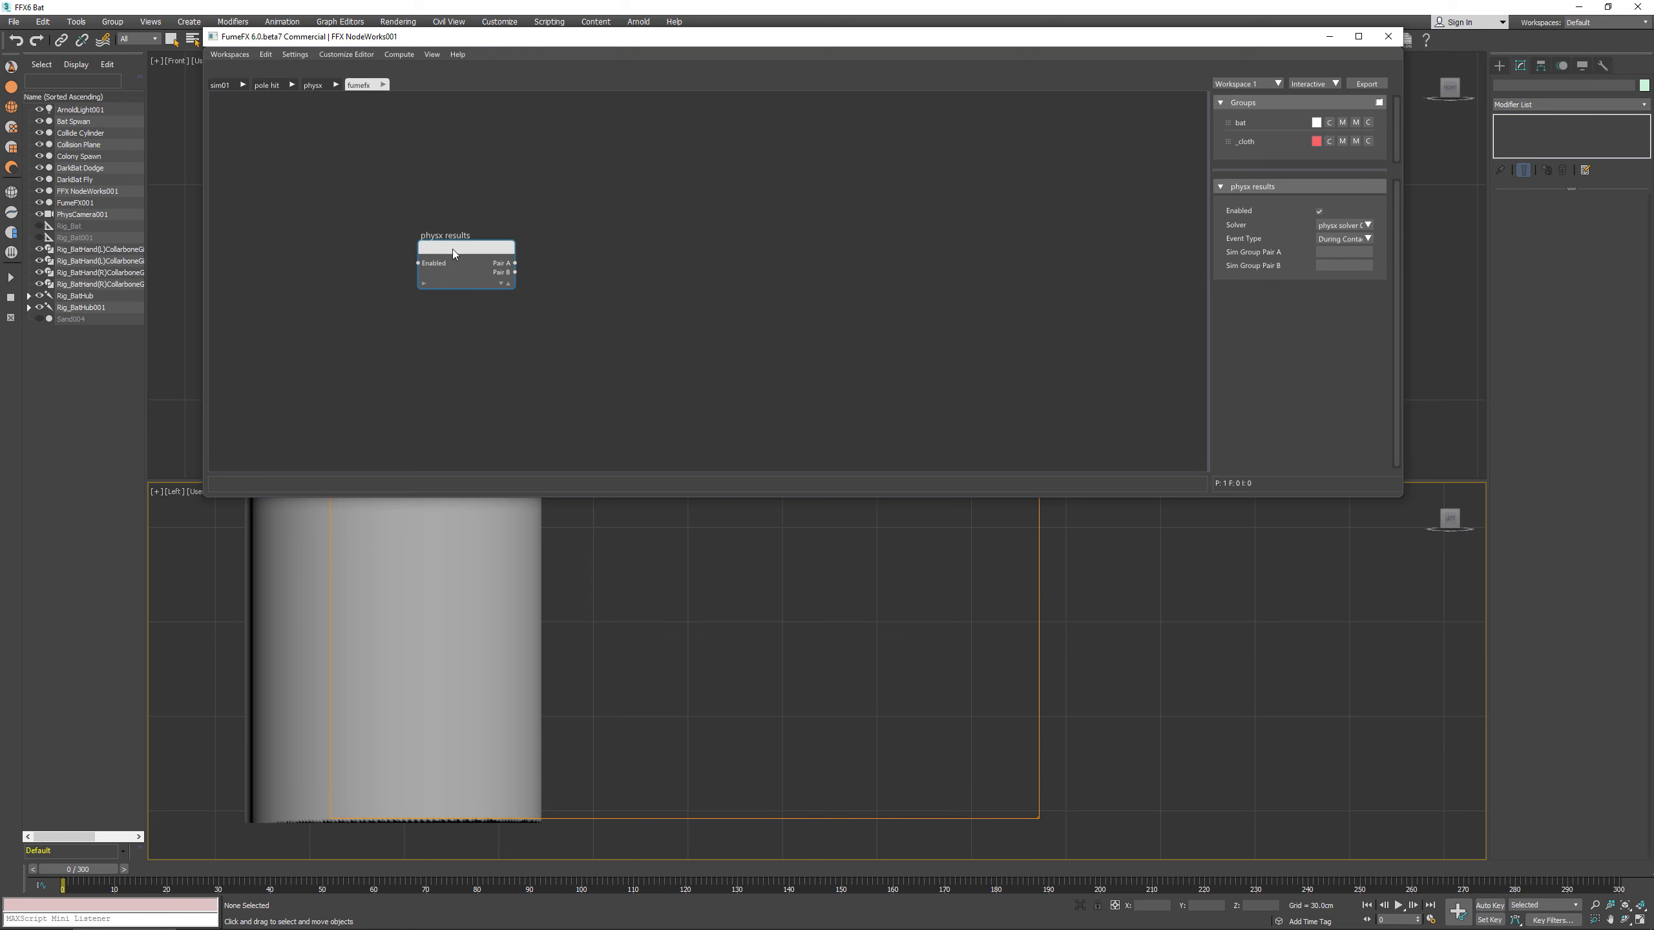
left_click(1319, 253)
left_click(1328, 264)
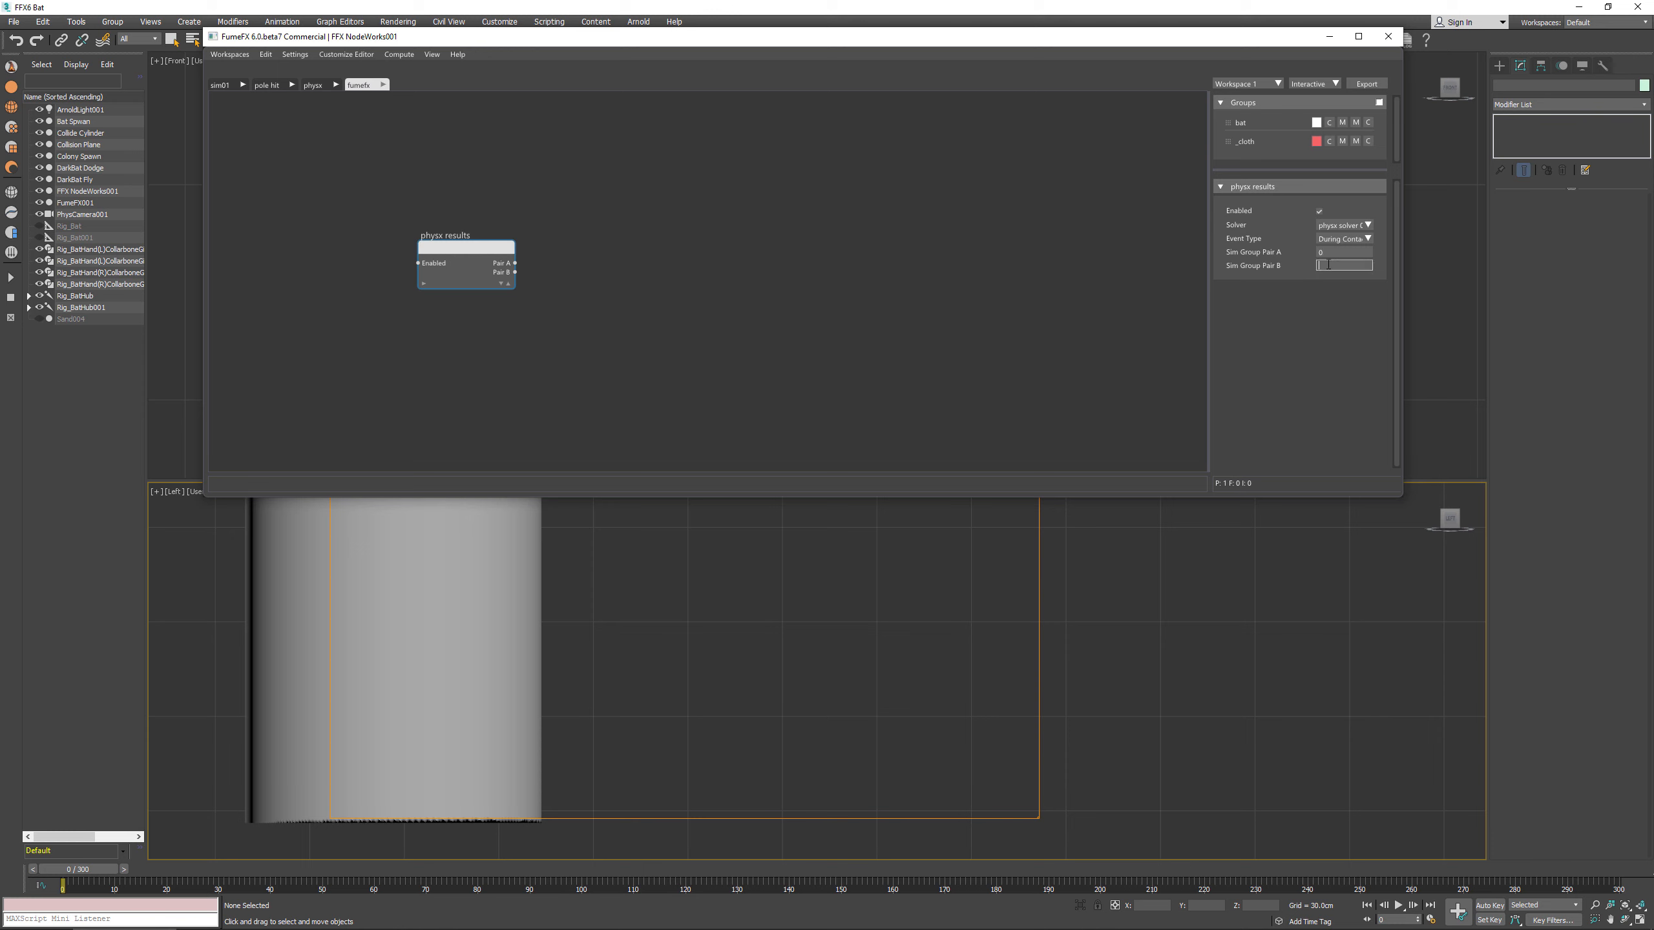
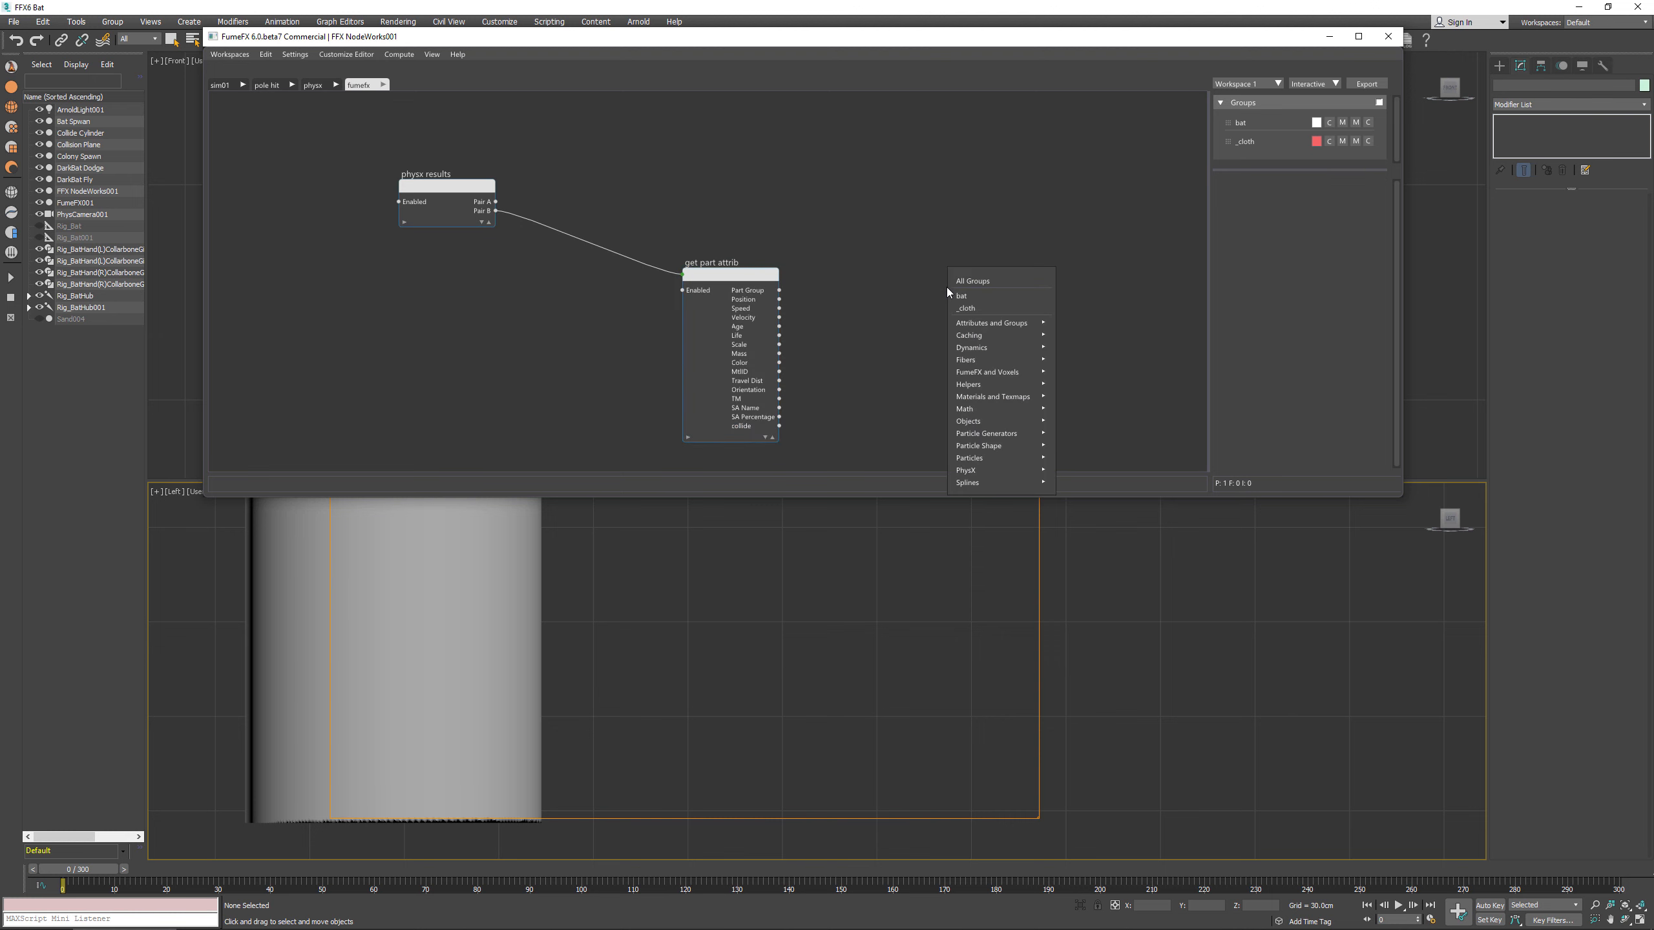
Step: Add a Math node fed by the collide attribute and a Set Part Attrib node, and connect the Math result to its collide input
type("math")
key("Return")
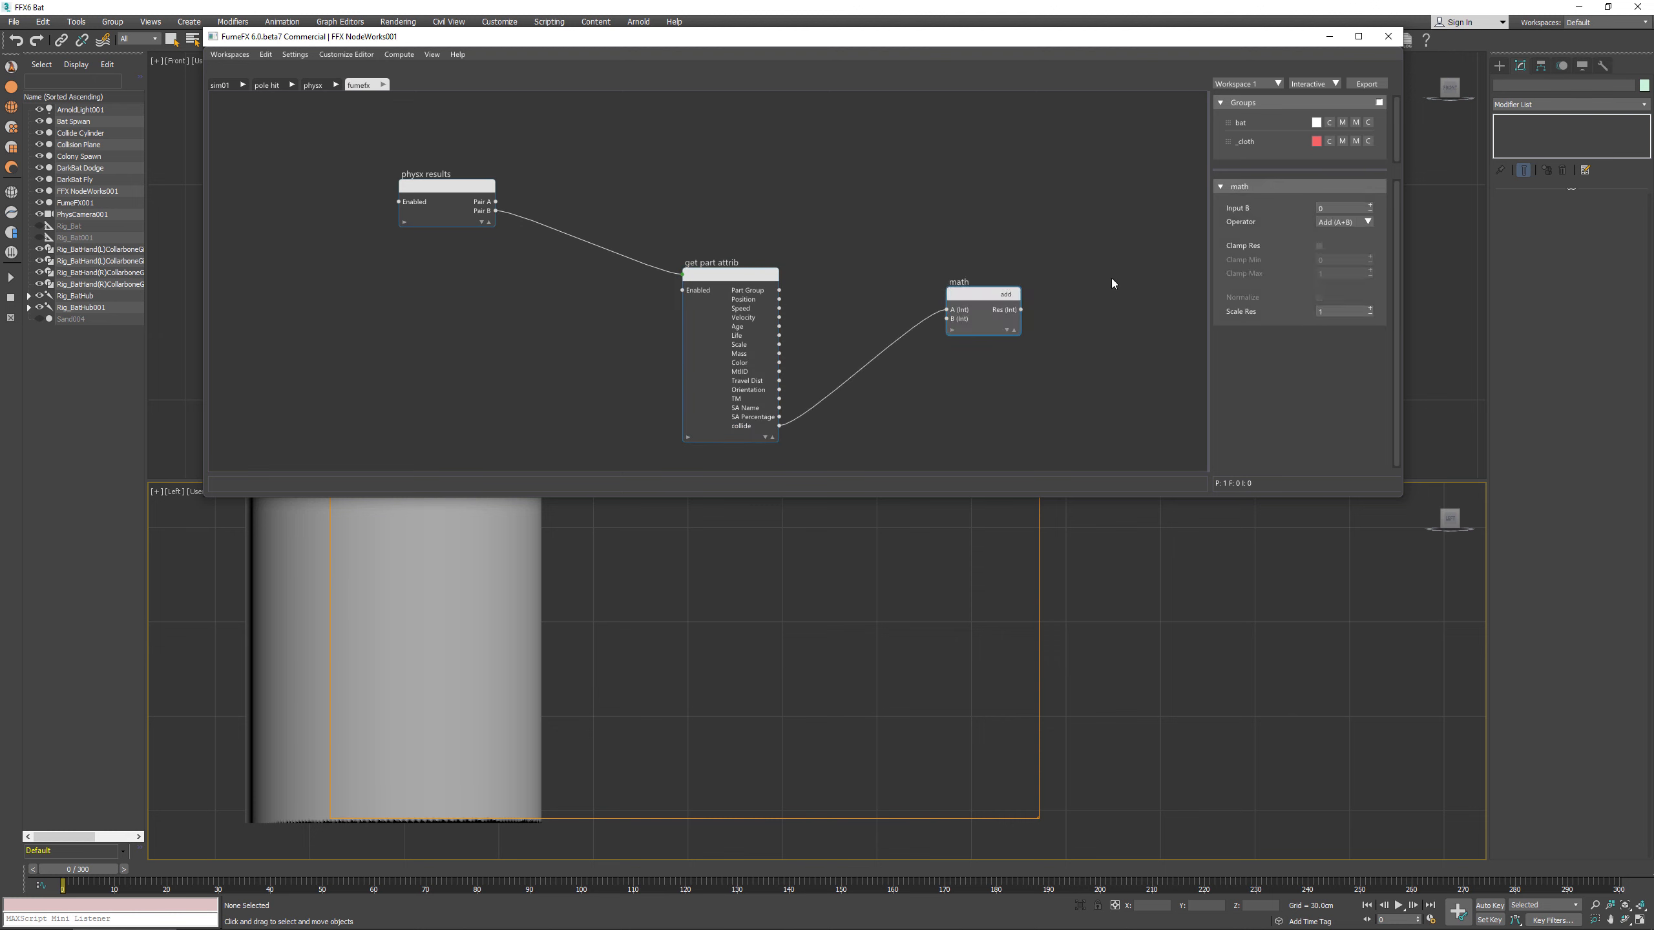
middle_click_drag(1025, 266, 939, 293)
right_click(1007, 212)
type("set pa")
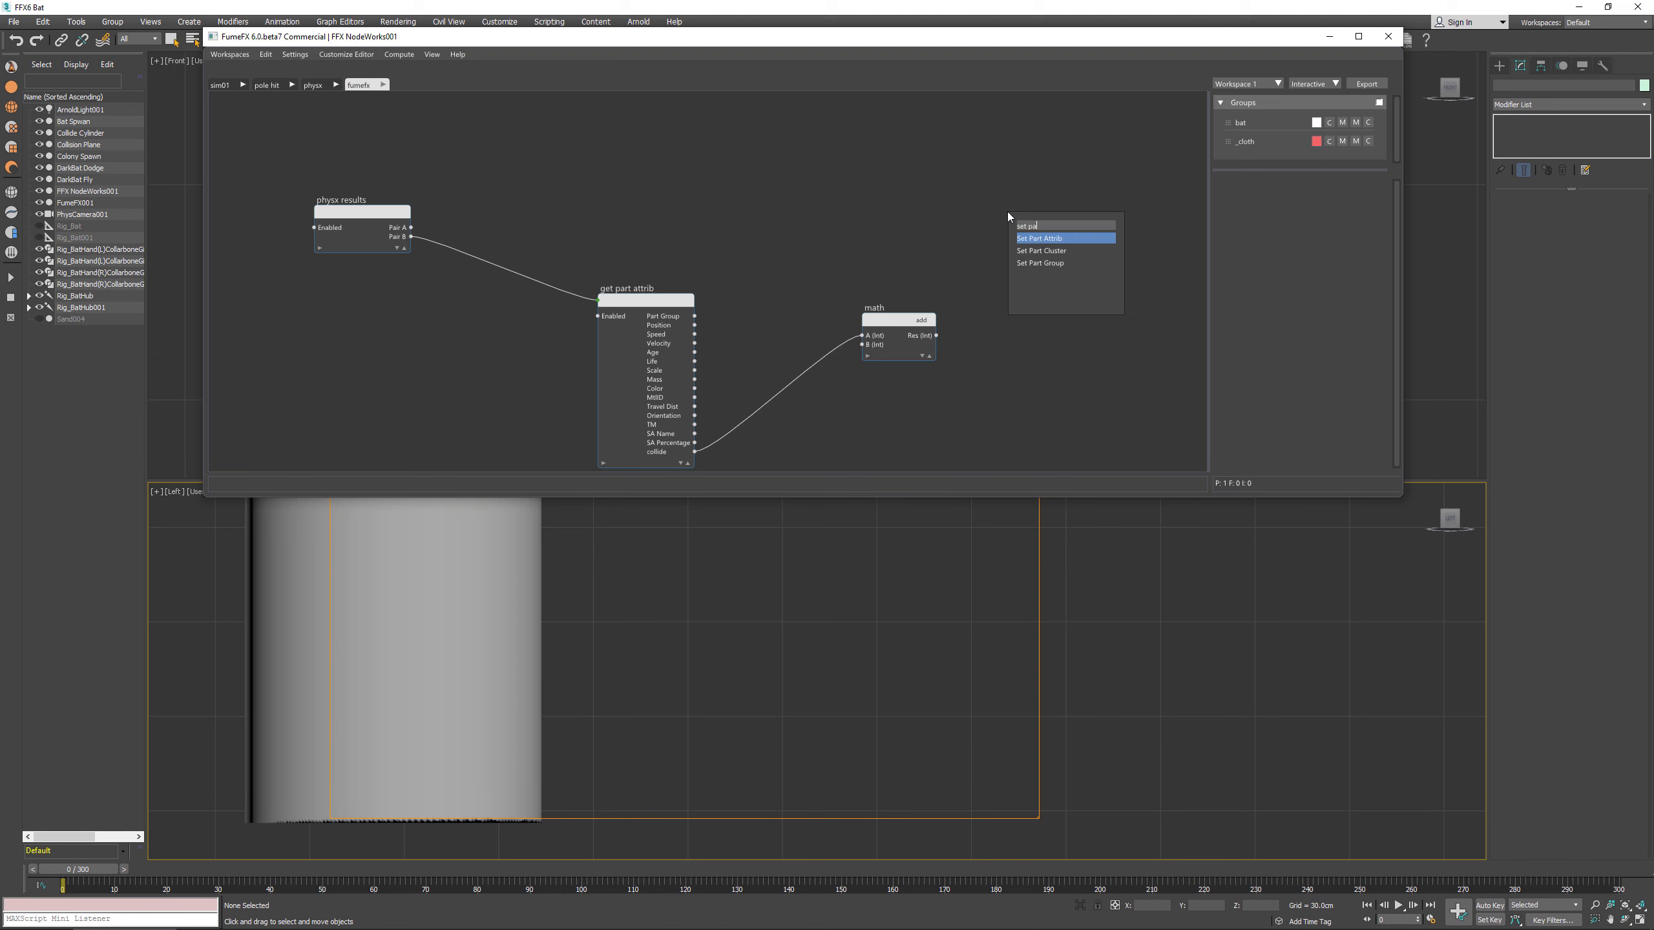
key("Return")
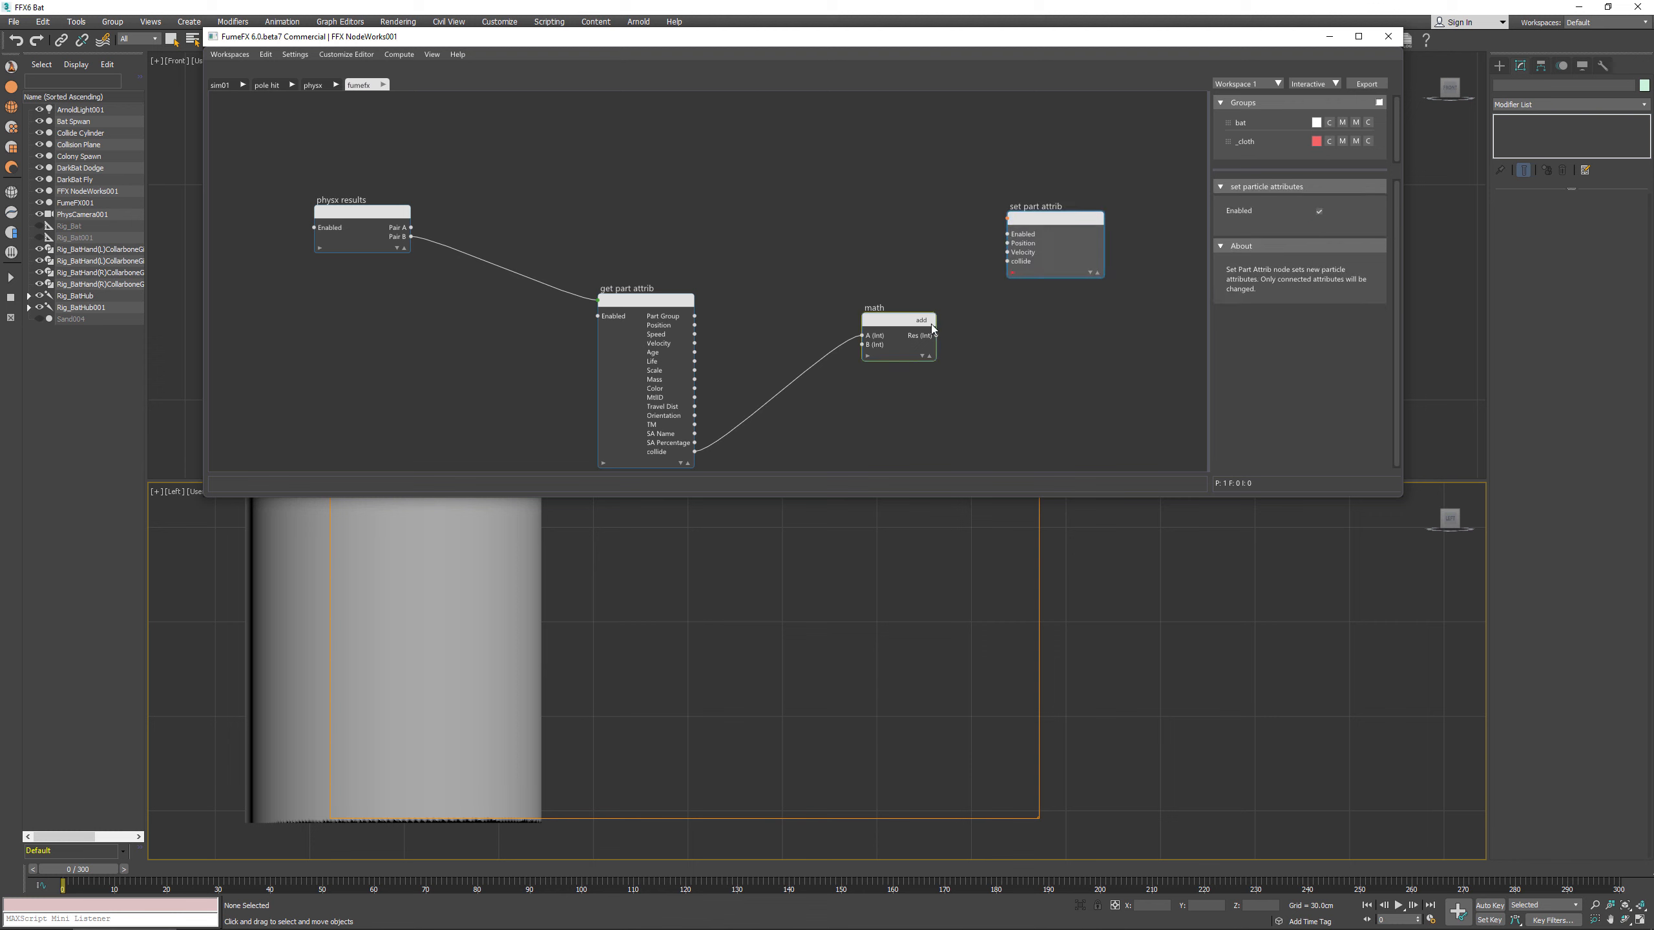
left_click_drag(926, 343, 1030, 353)
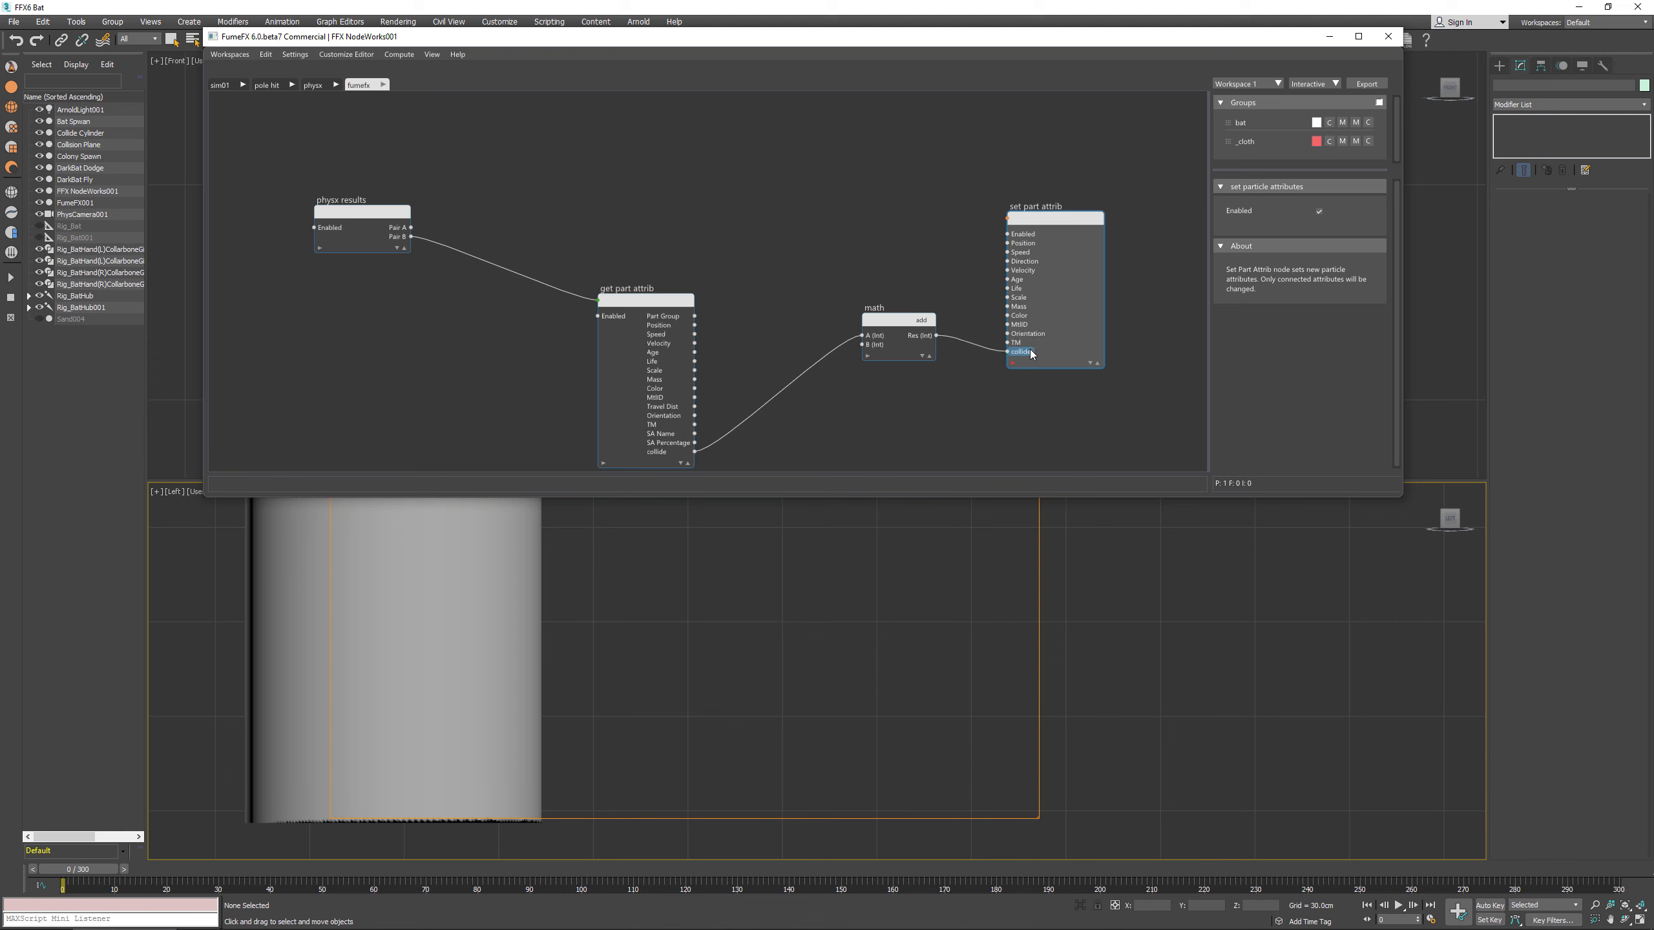
left_click(688, 465)
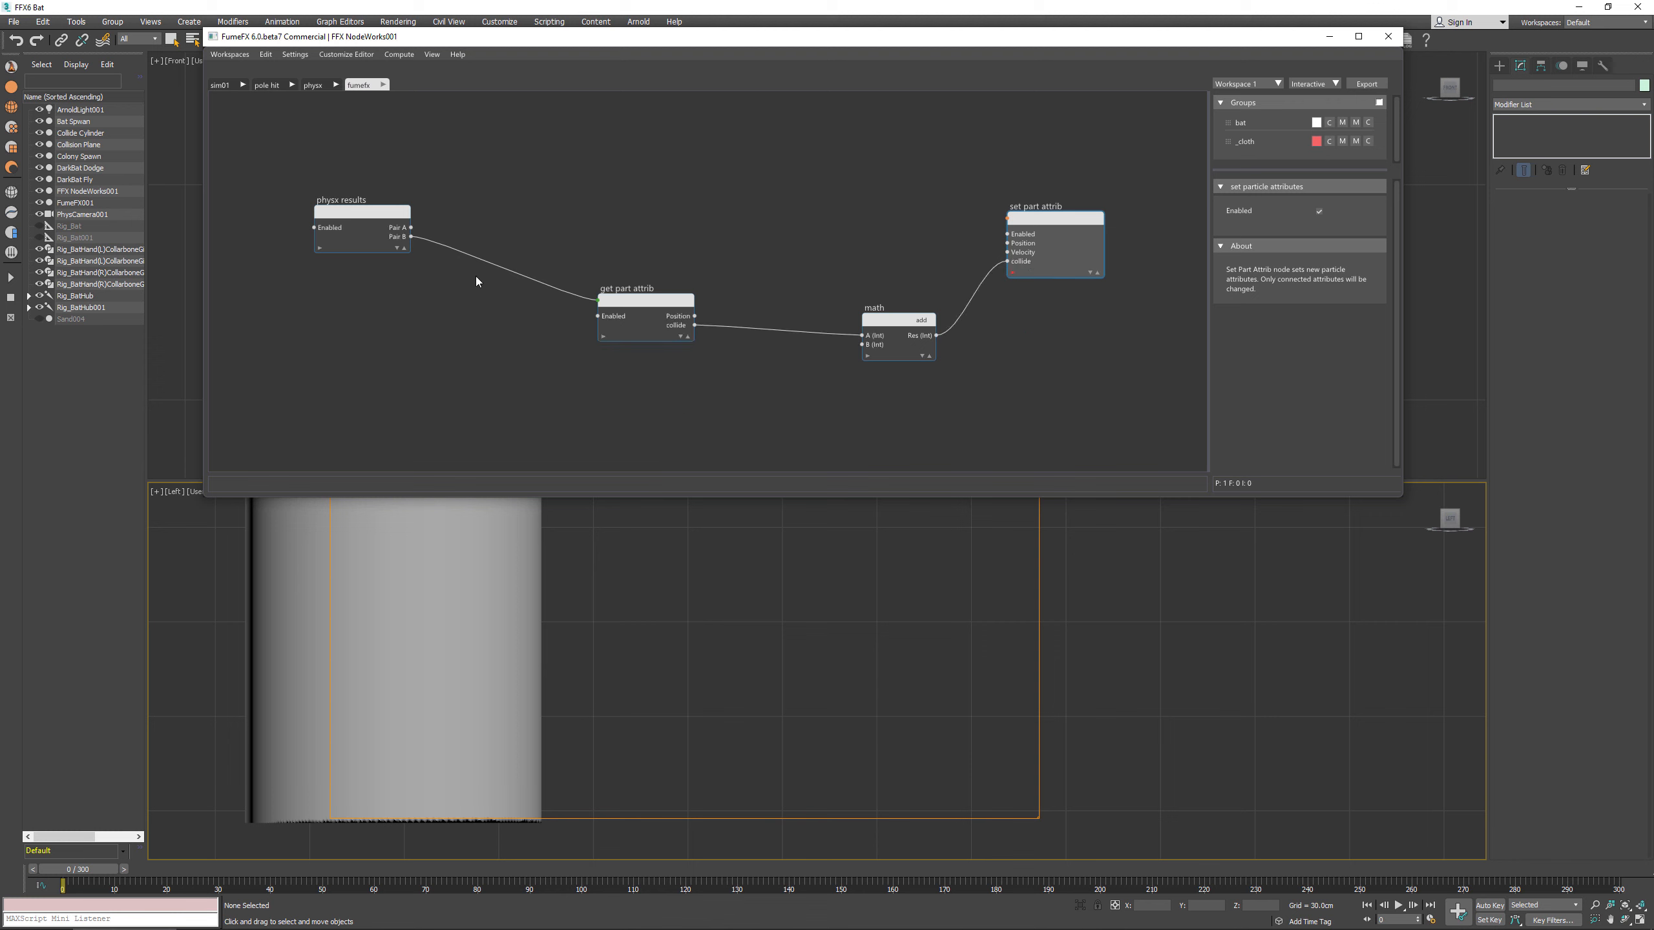
Step: Connect the PhysX Results node's Pair Found to Set Part Attrib's Enabled and Pair B to its group input, and tidy the Math node's placement
mouse_move(396, 251)
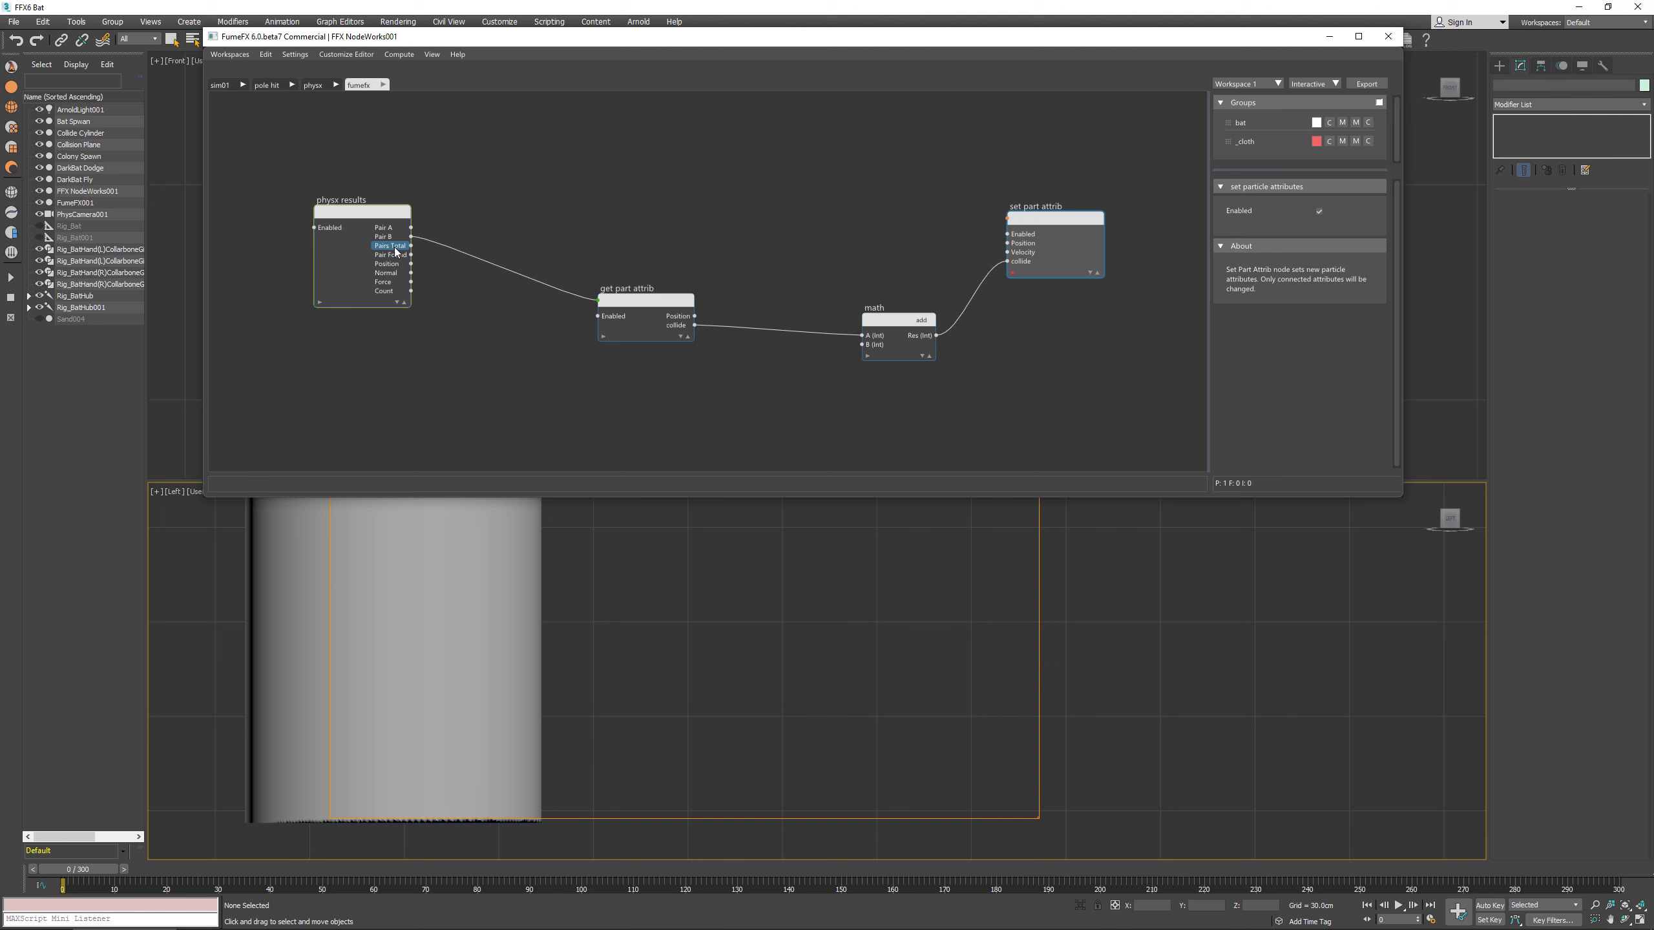
left_click_drag(396, 259, 1019, 237)
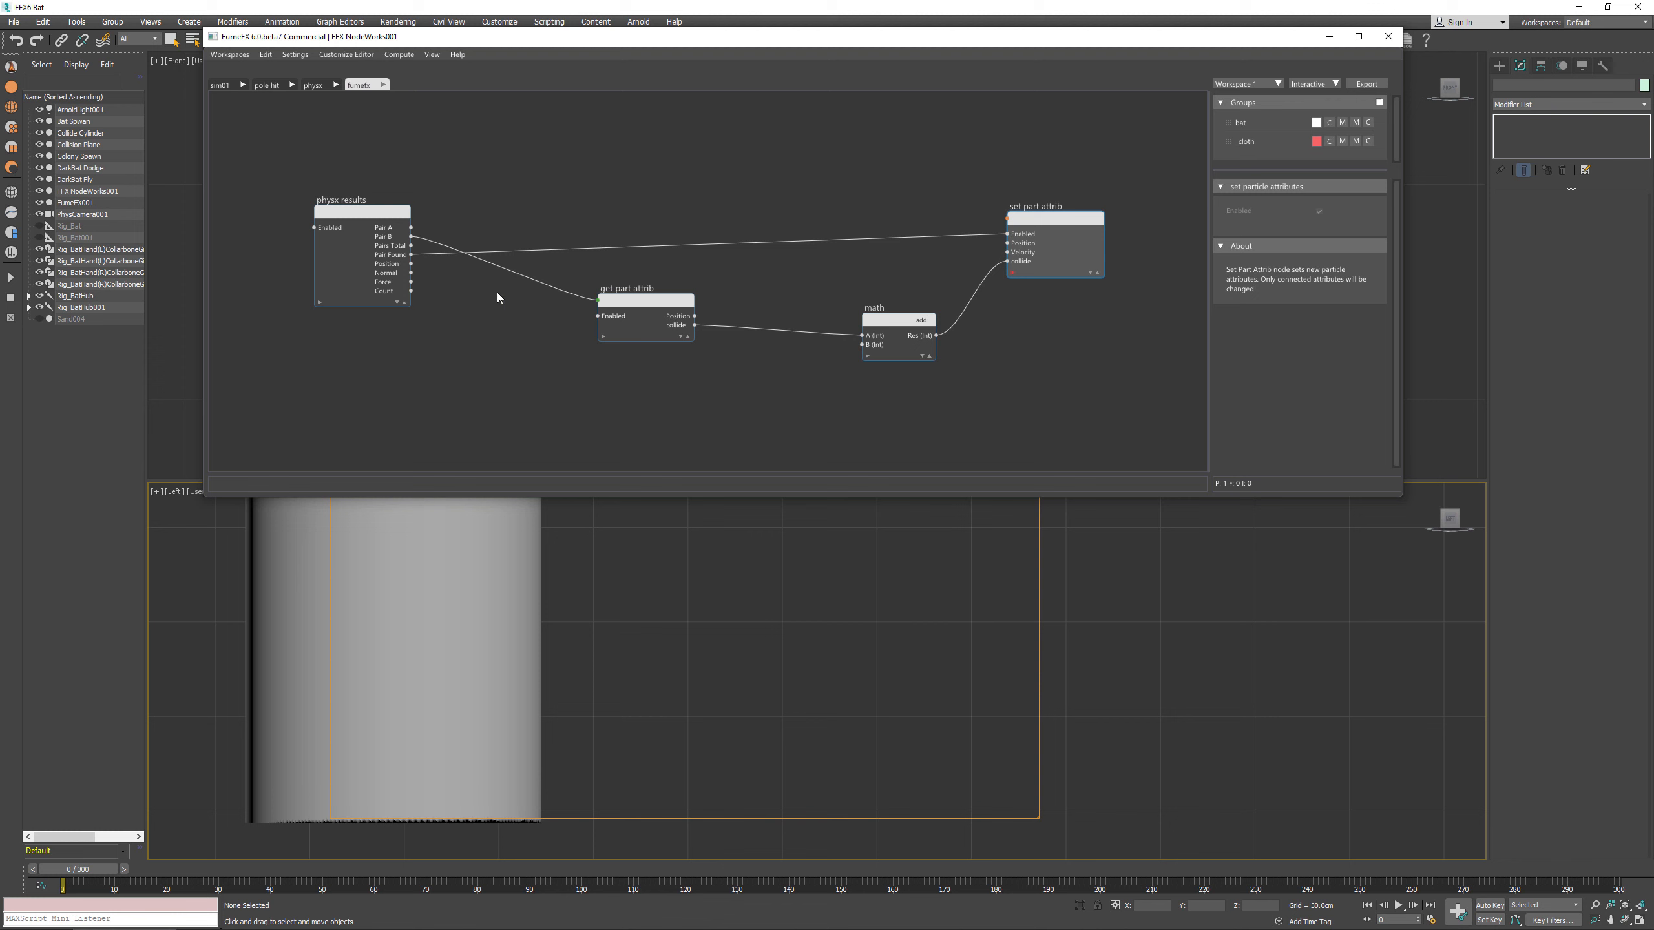
left_click_drag(411, 236, 1011, 222)
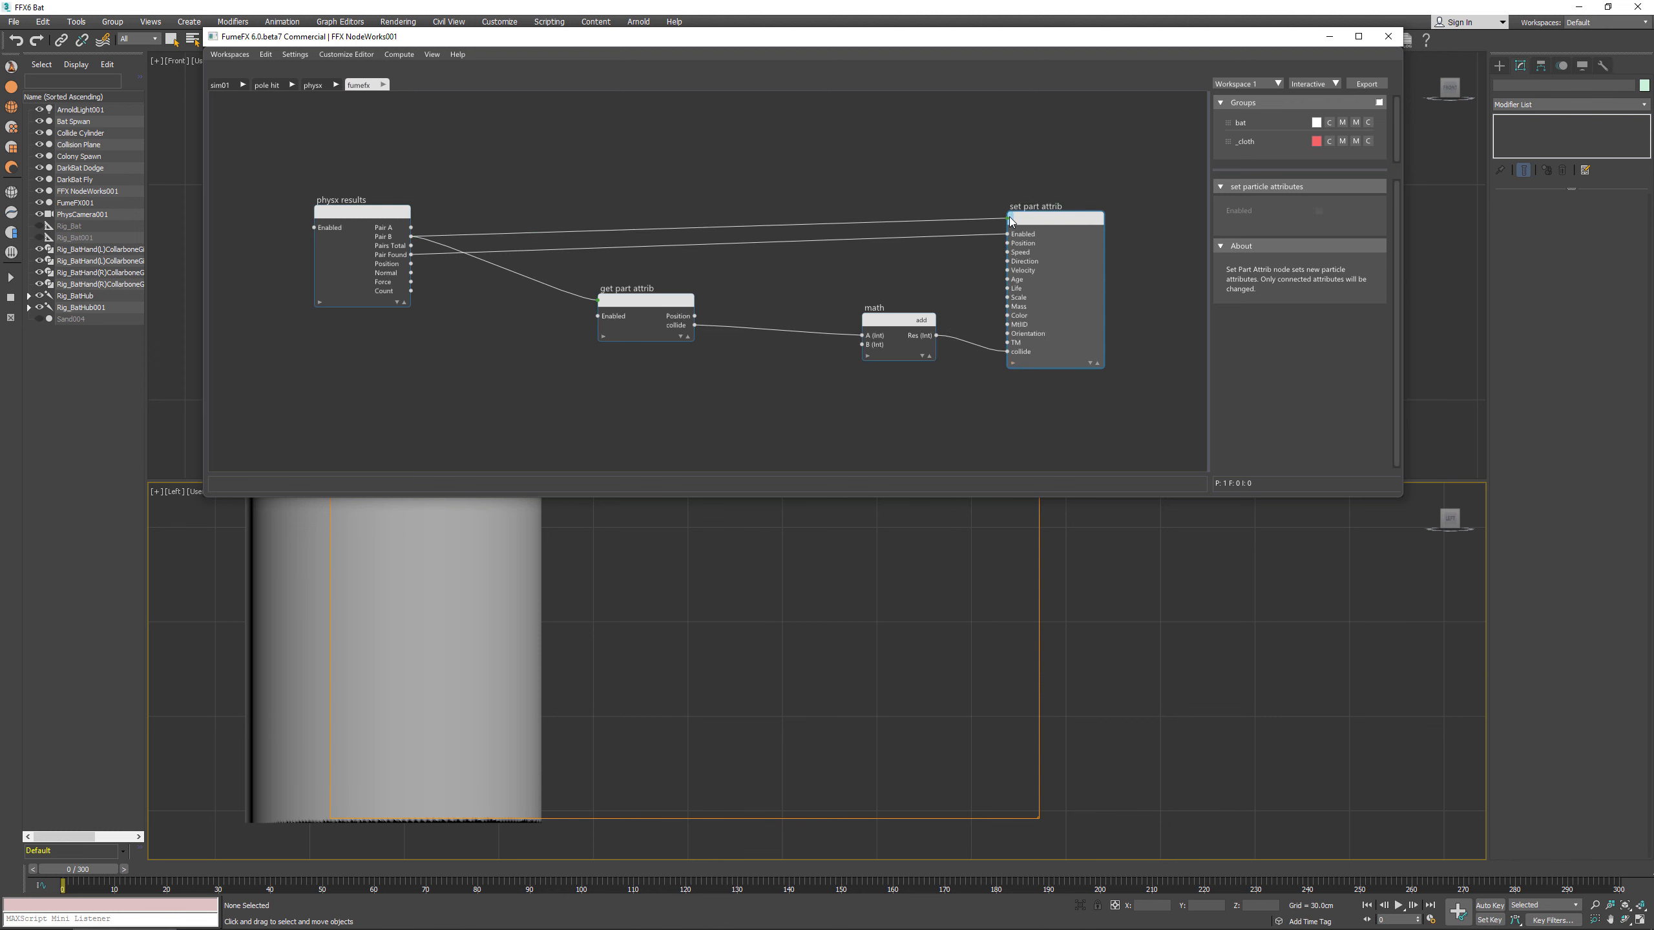
left_click_drag(882, 320, 853, 311)
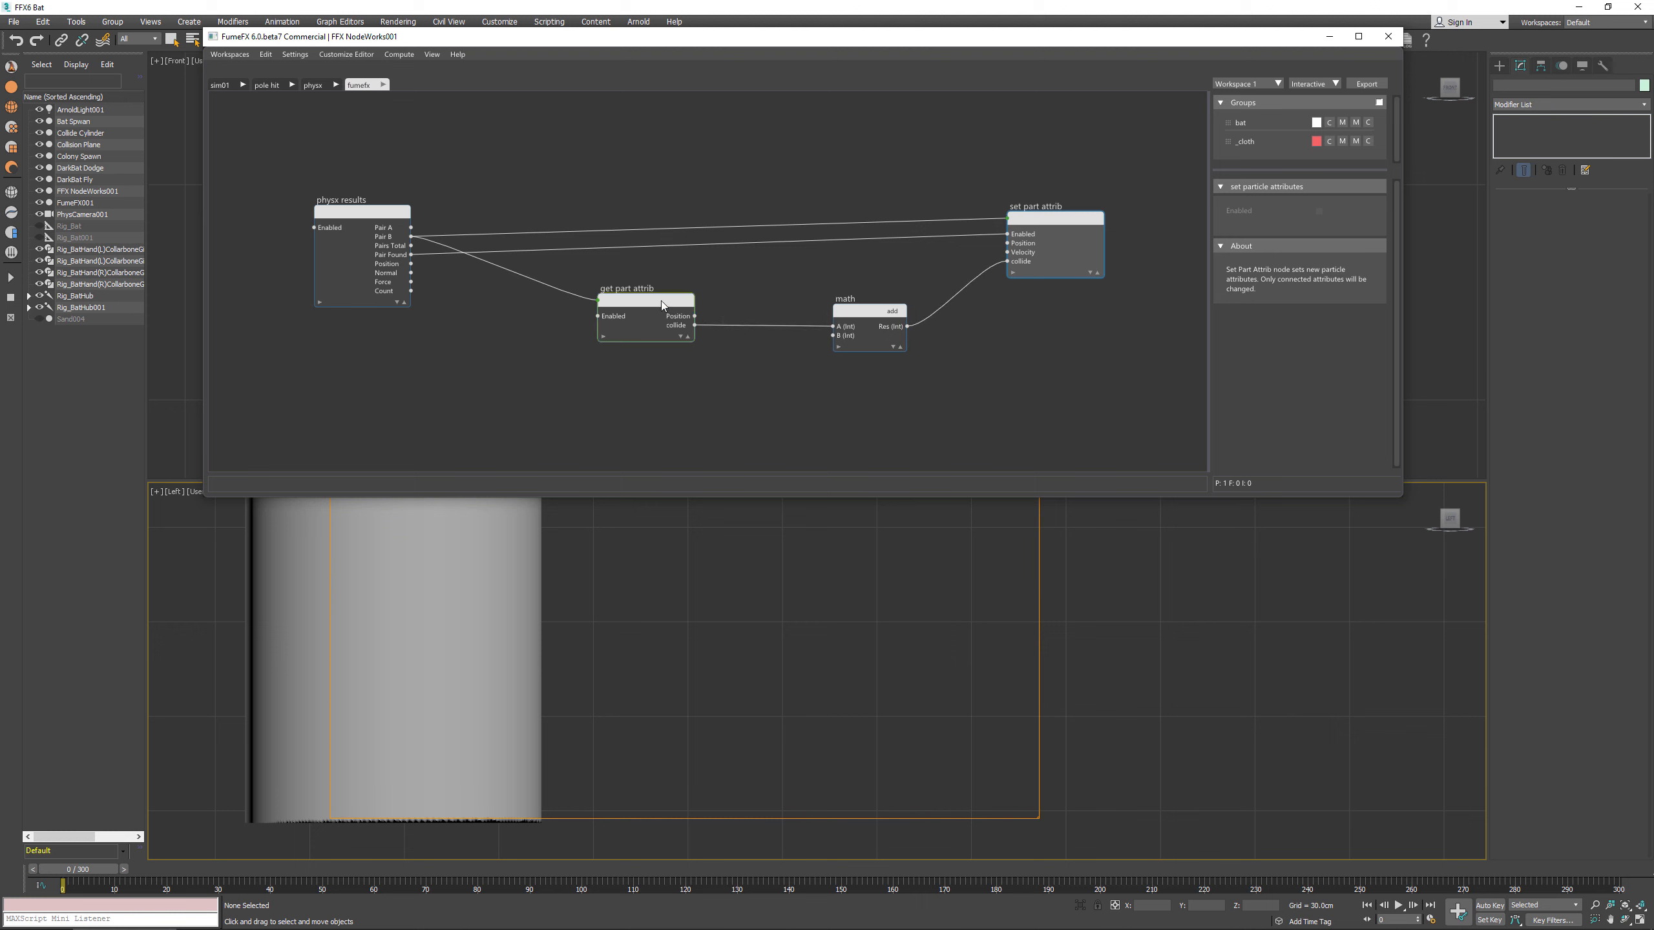
Step: Open the Caching settings, set the cache path to C:\FumeFX\bat.nxd and review the cached attributes
left_click(662, 303)
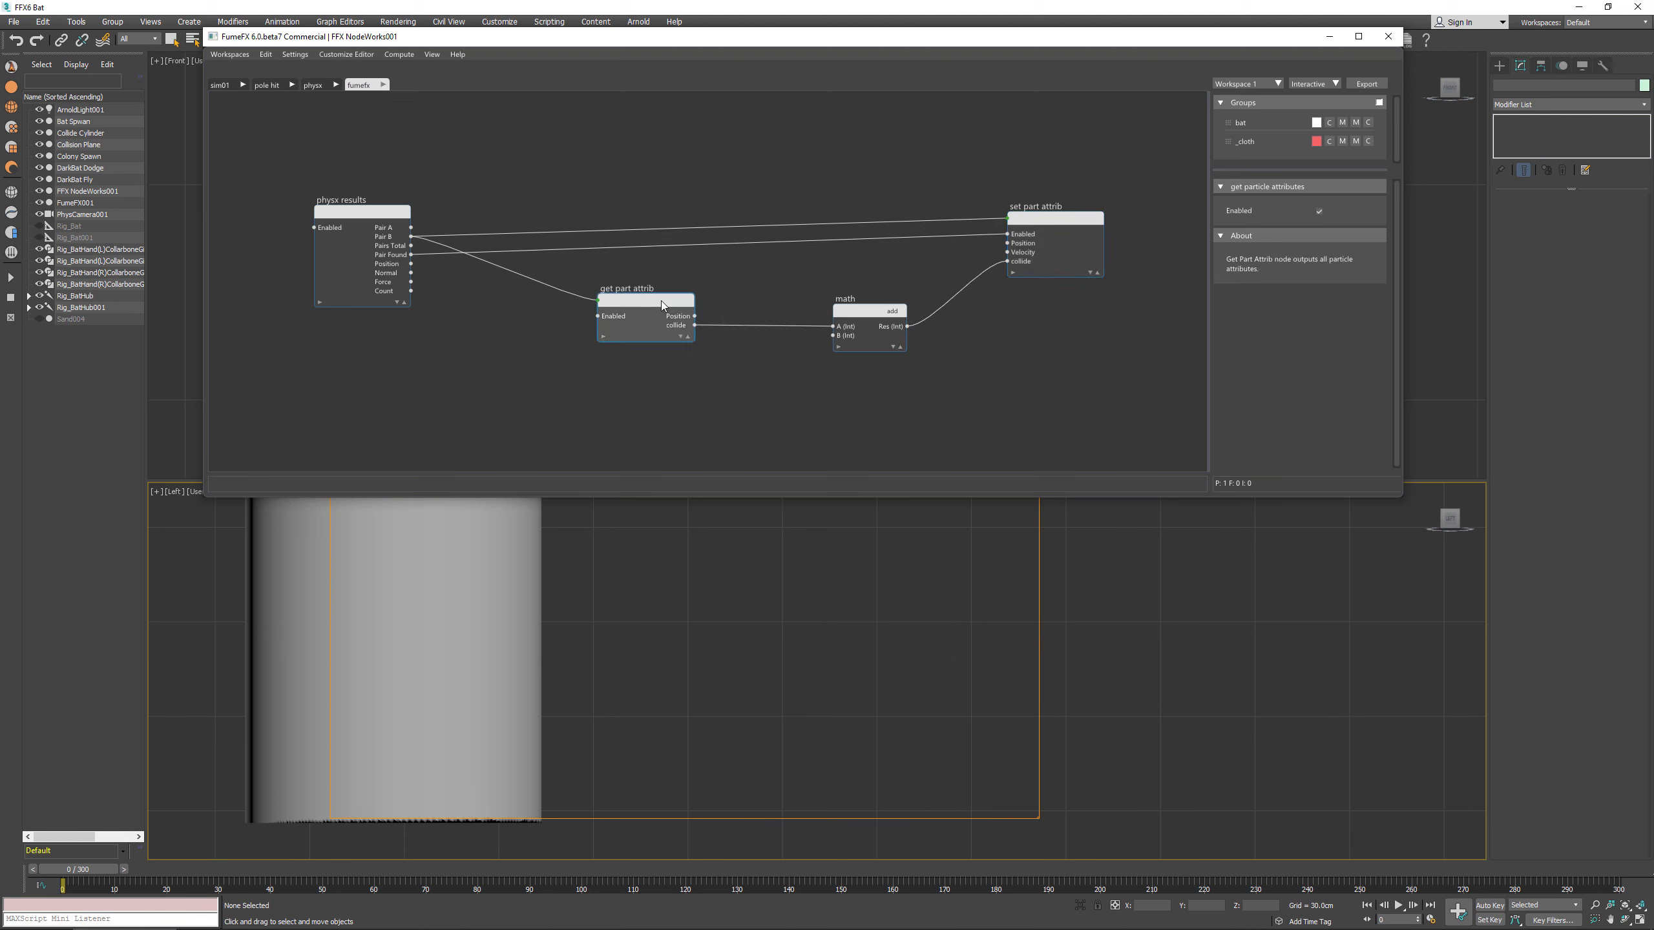
right_click(1307, 69)
left_click(1314, 131)
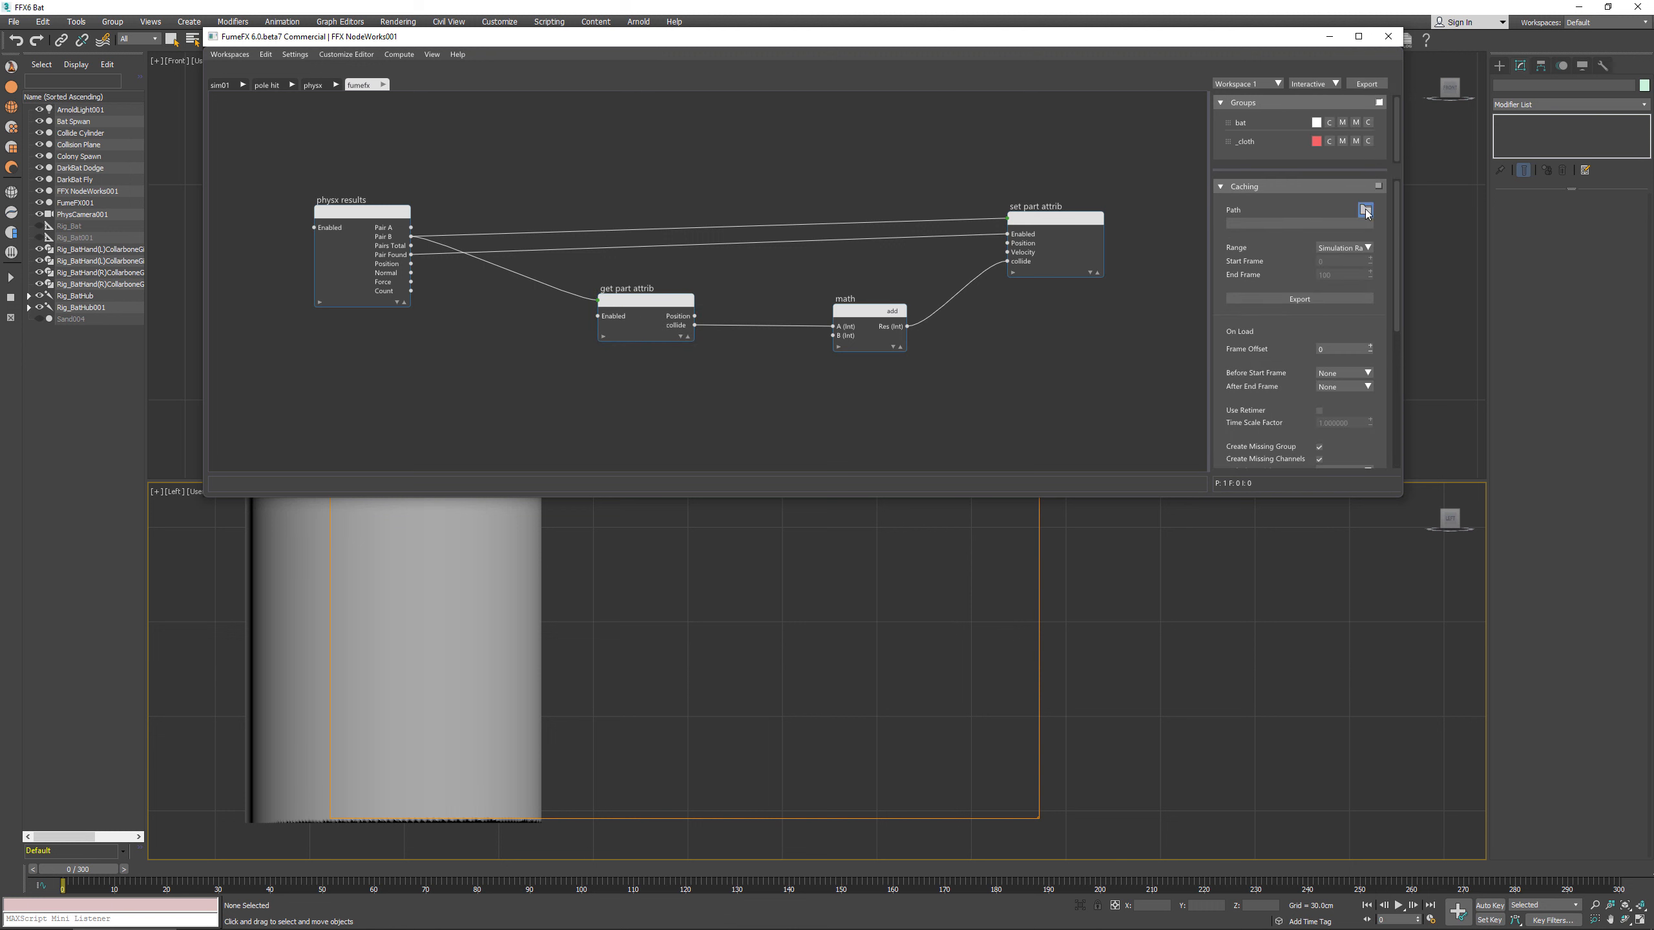
scroll(1261, 356, "down", 5)
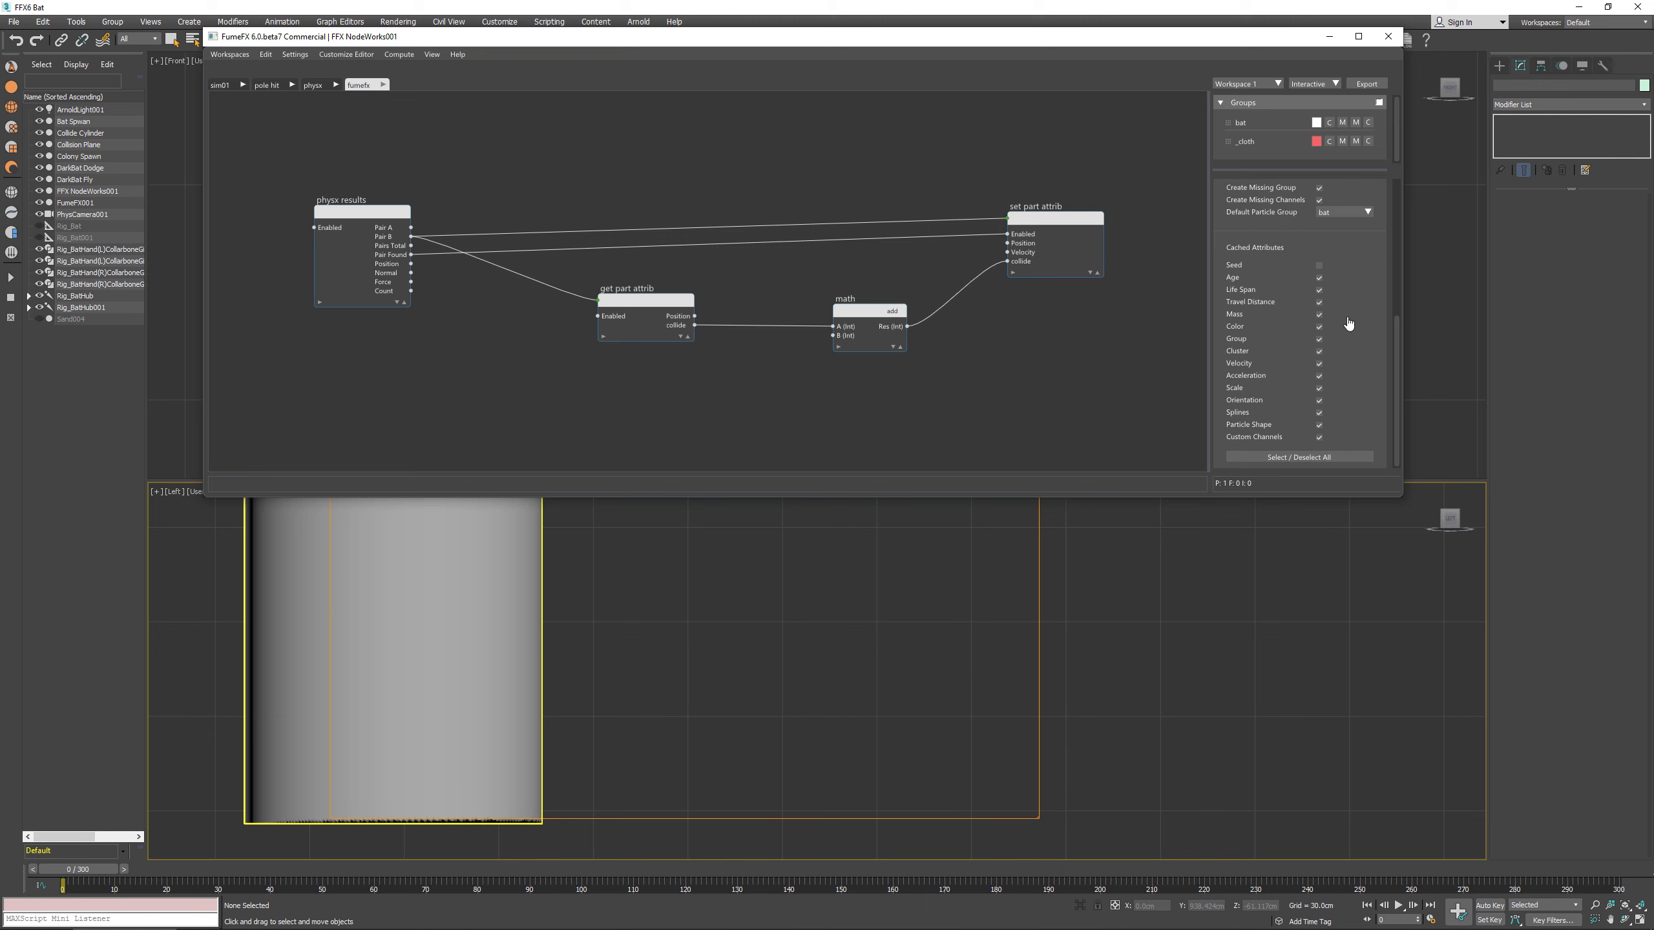
scroll(1370, 426, "up", 3)
scroll(1370, 426, "up", 2)
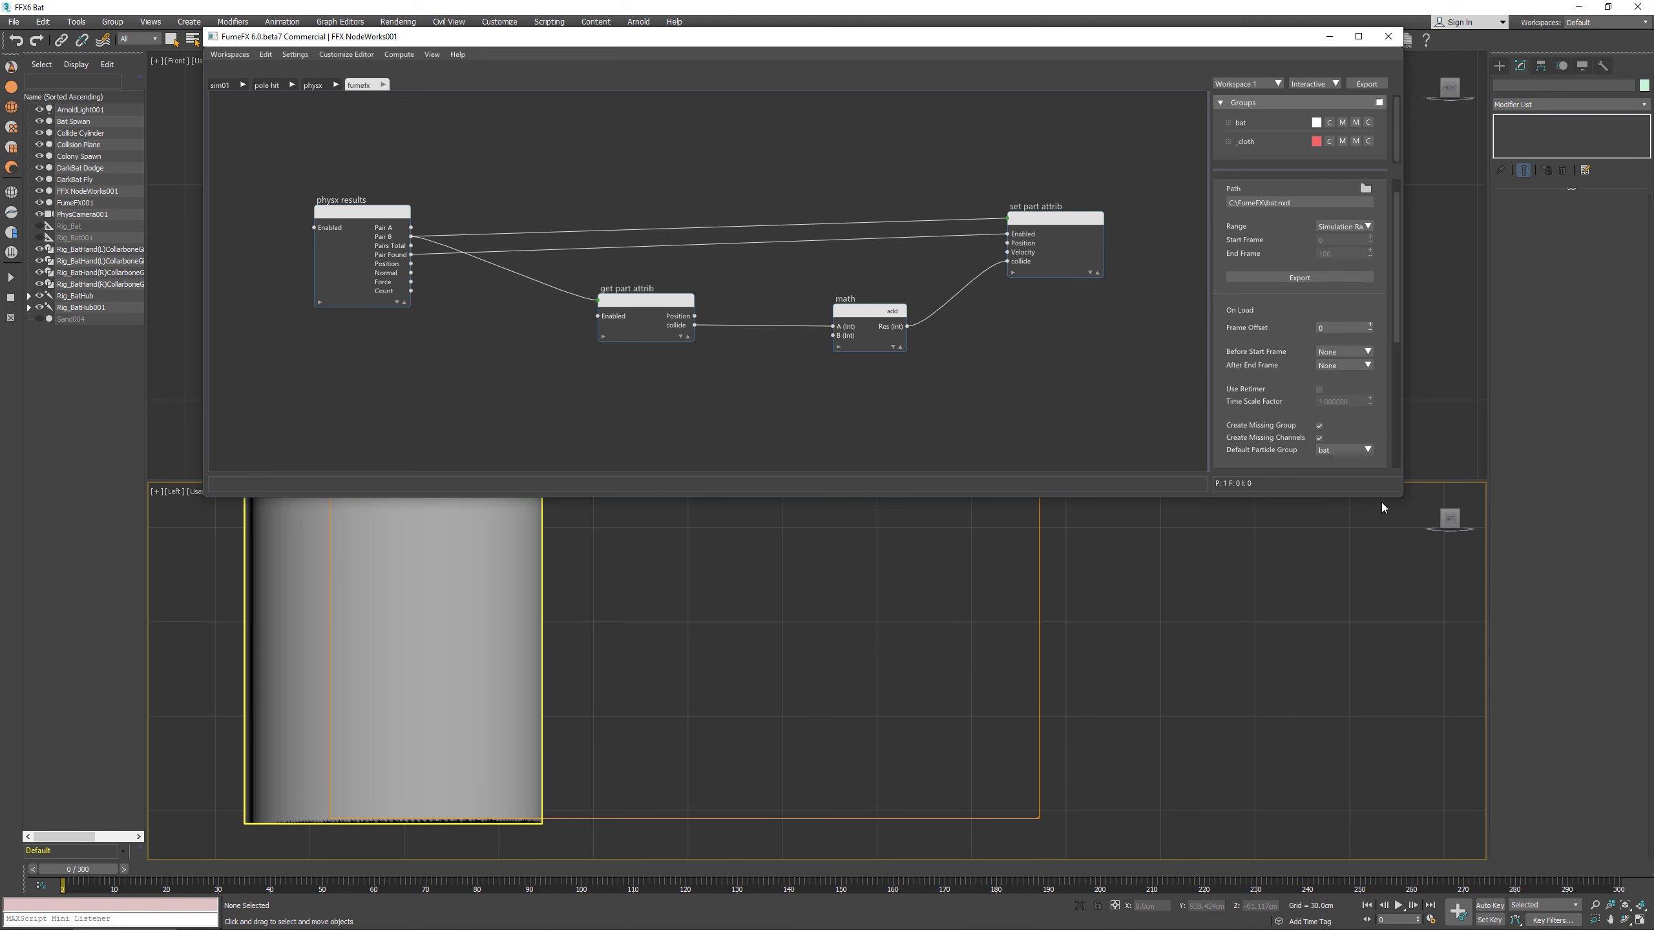
Step: Set the cache range to User Range with end frame 150 and export the particle cache
left_click(1340, 227)
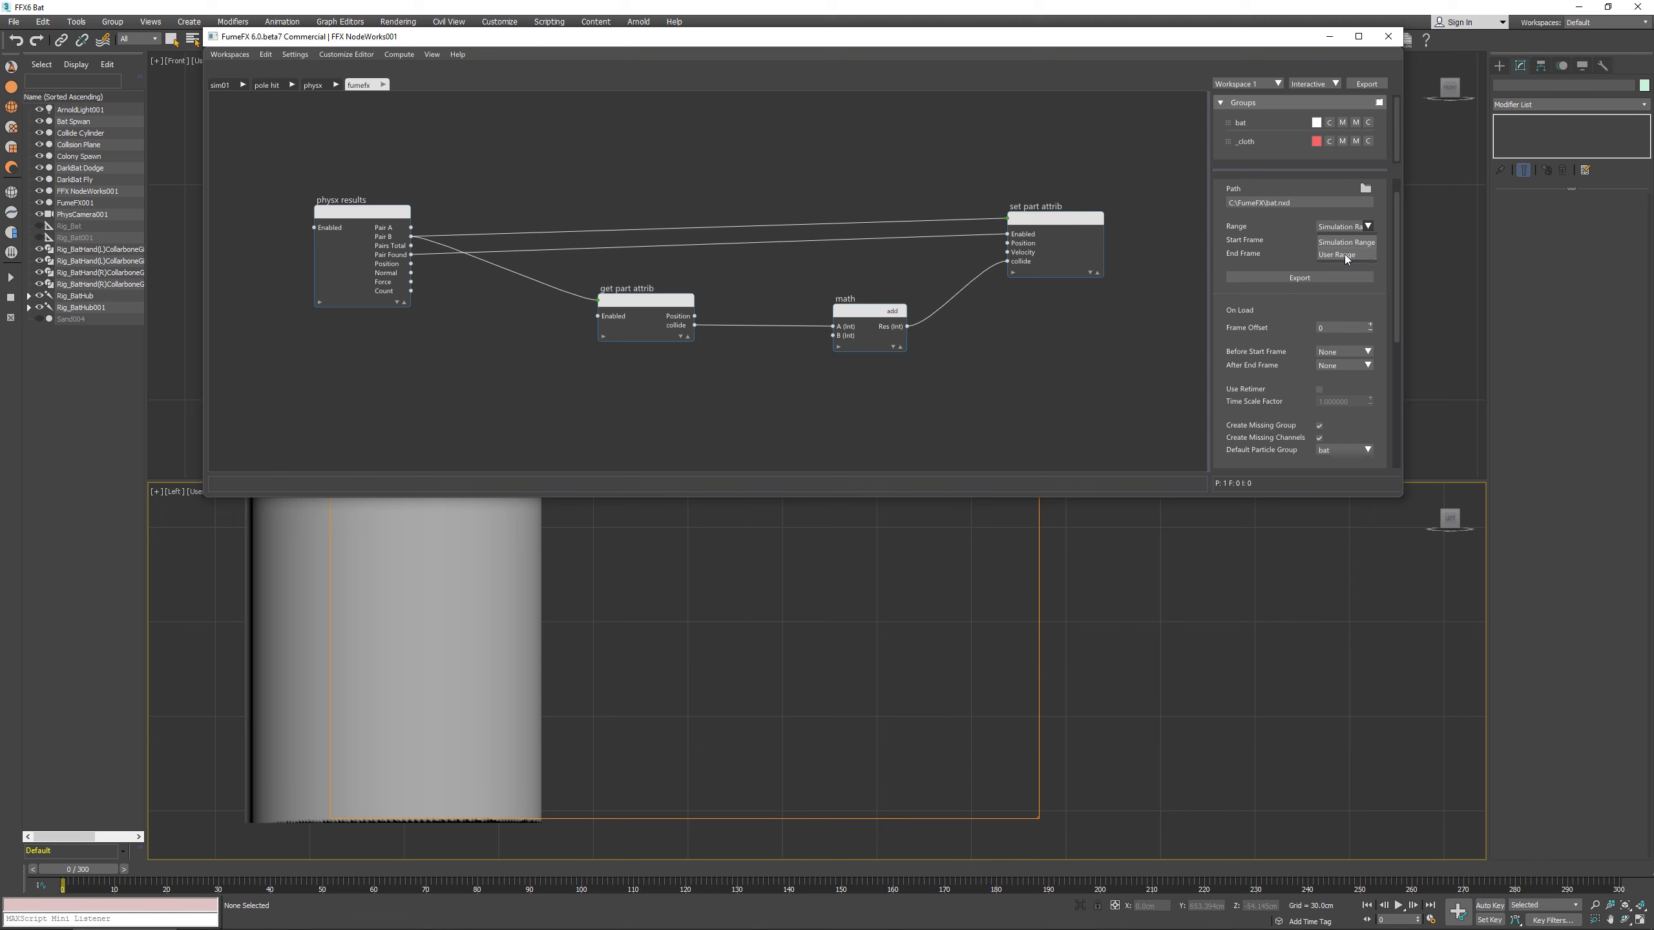
double_click(1344, 253)
type("150")
left_click(1300, 279)
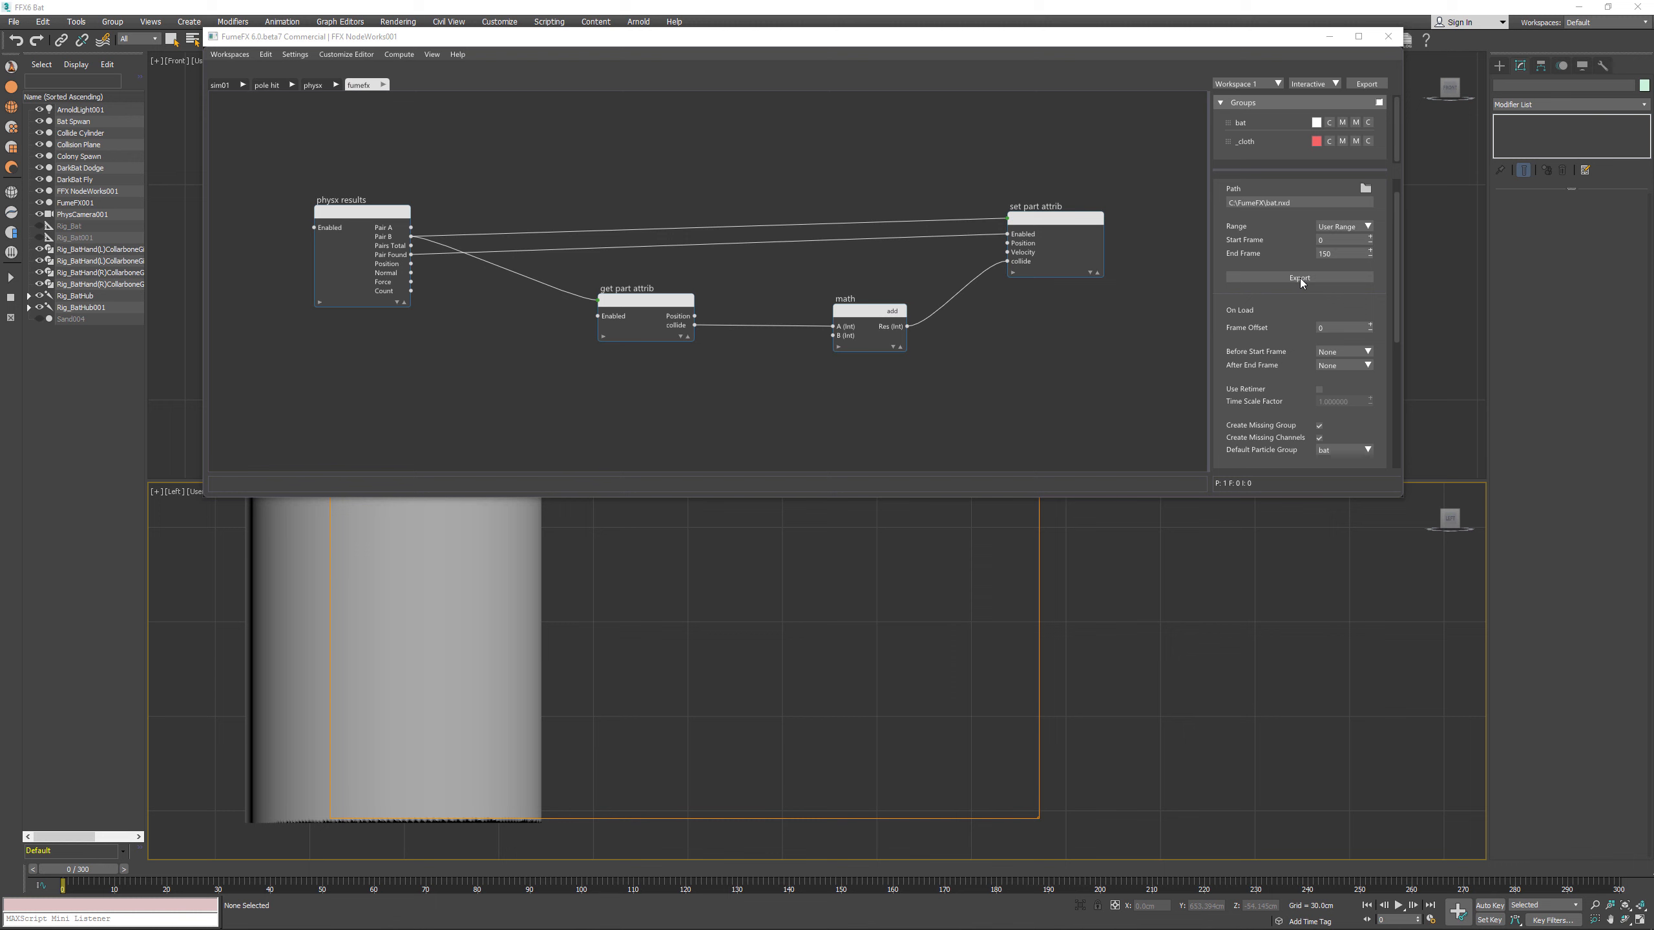
Step: Add a new workspace and create a Load Particle Cache node in it
left_click(1275, 85)
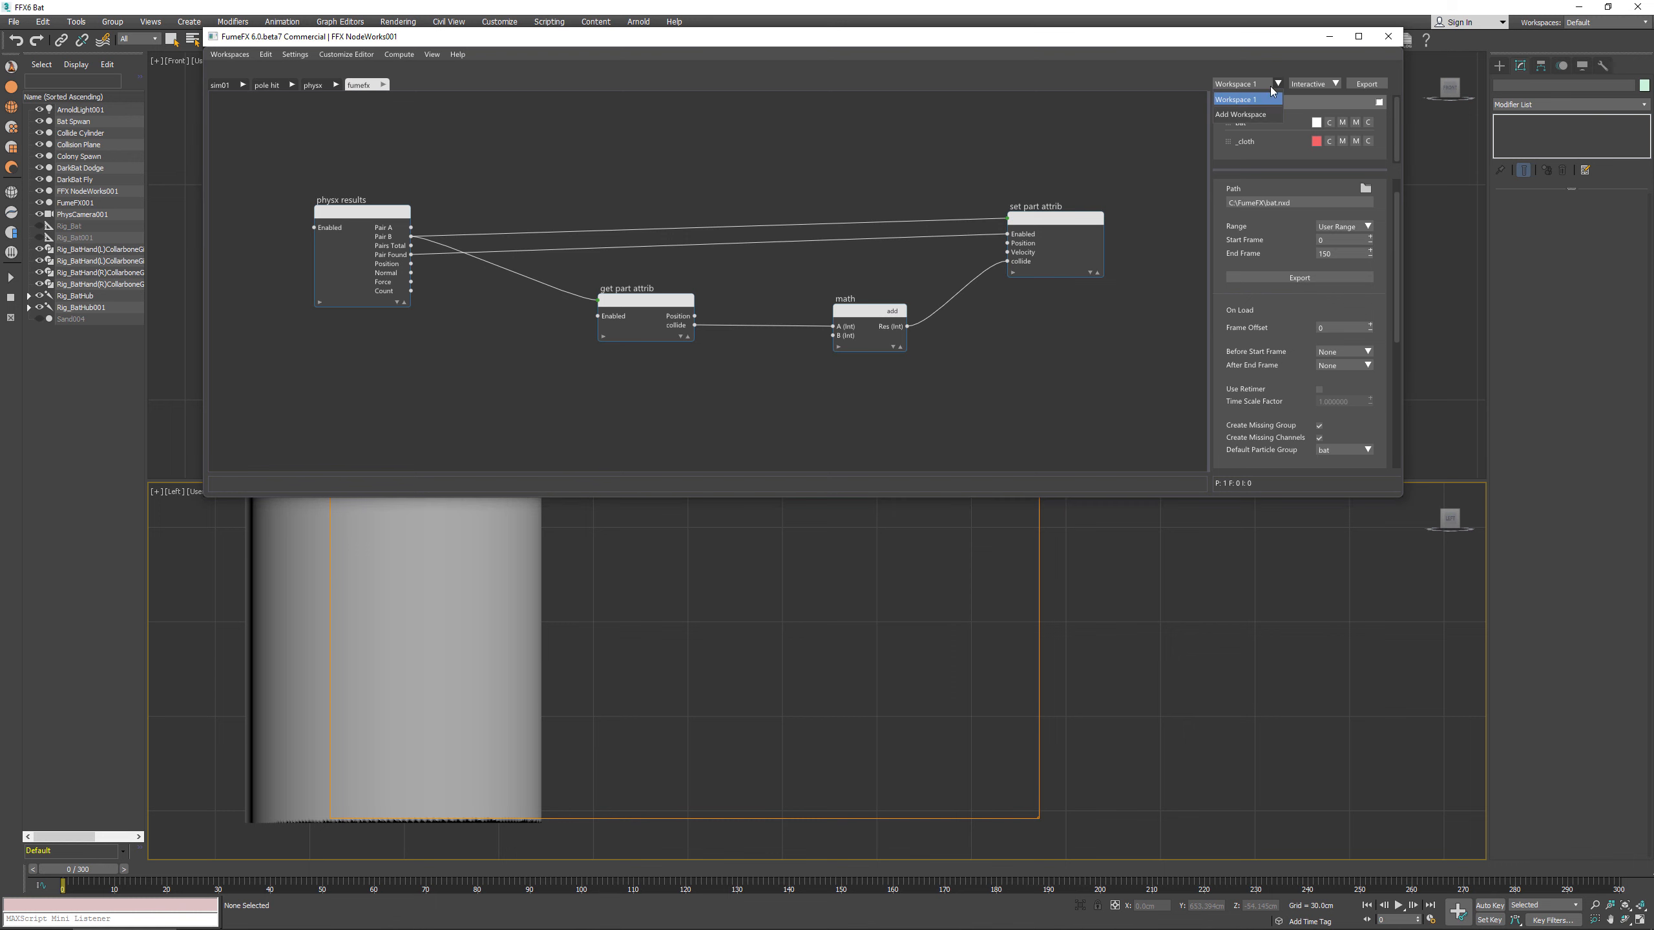
left_click(1263, 118)
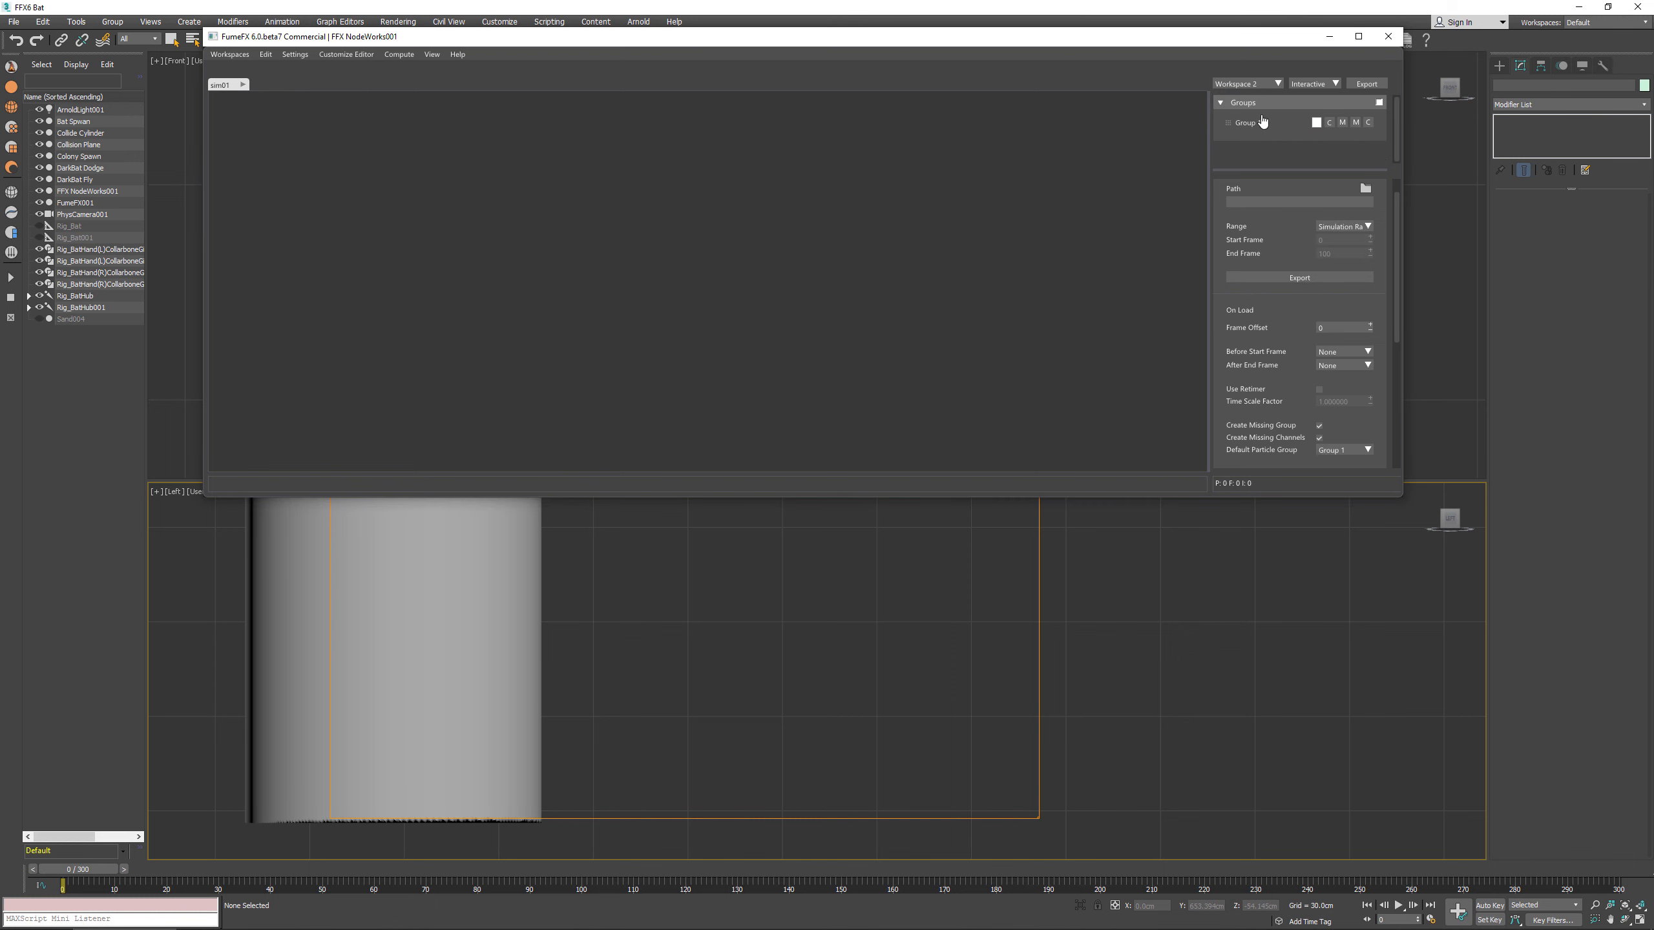
right_click(479, 161)
type("load")
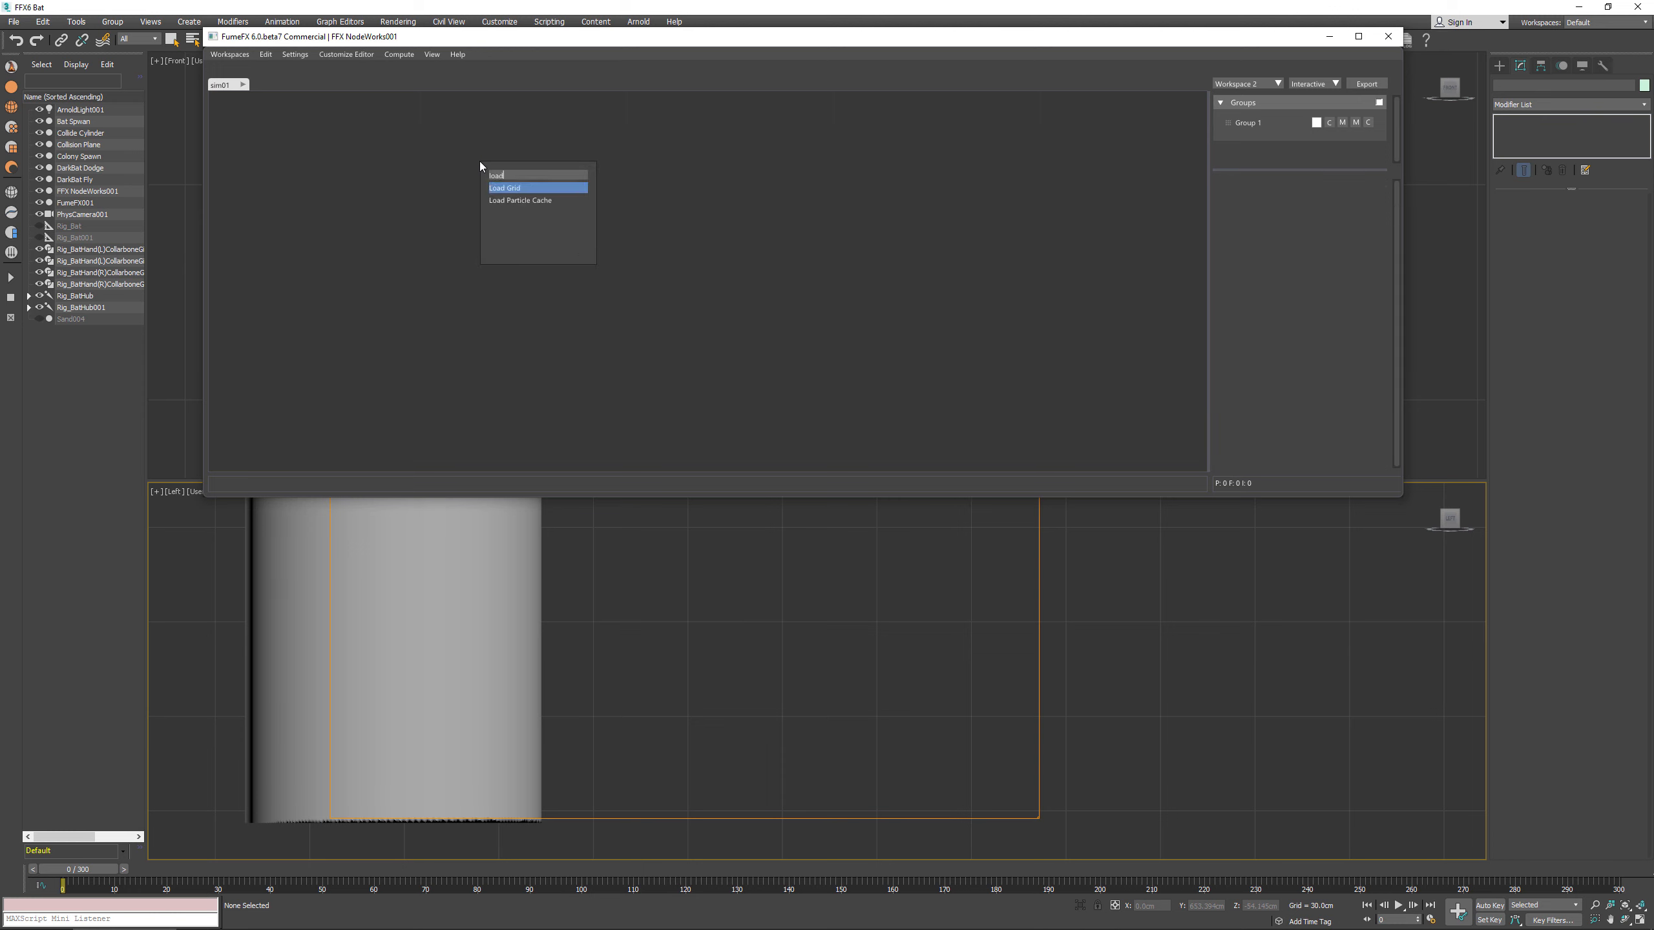
key("Down")
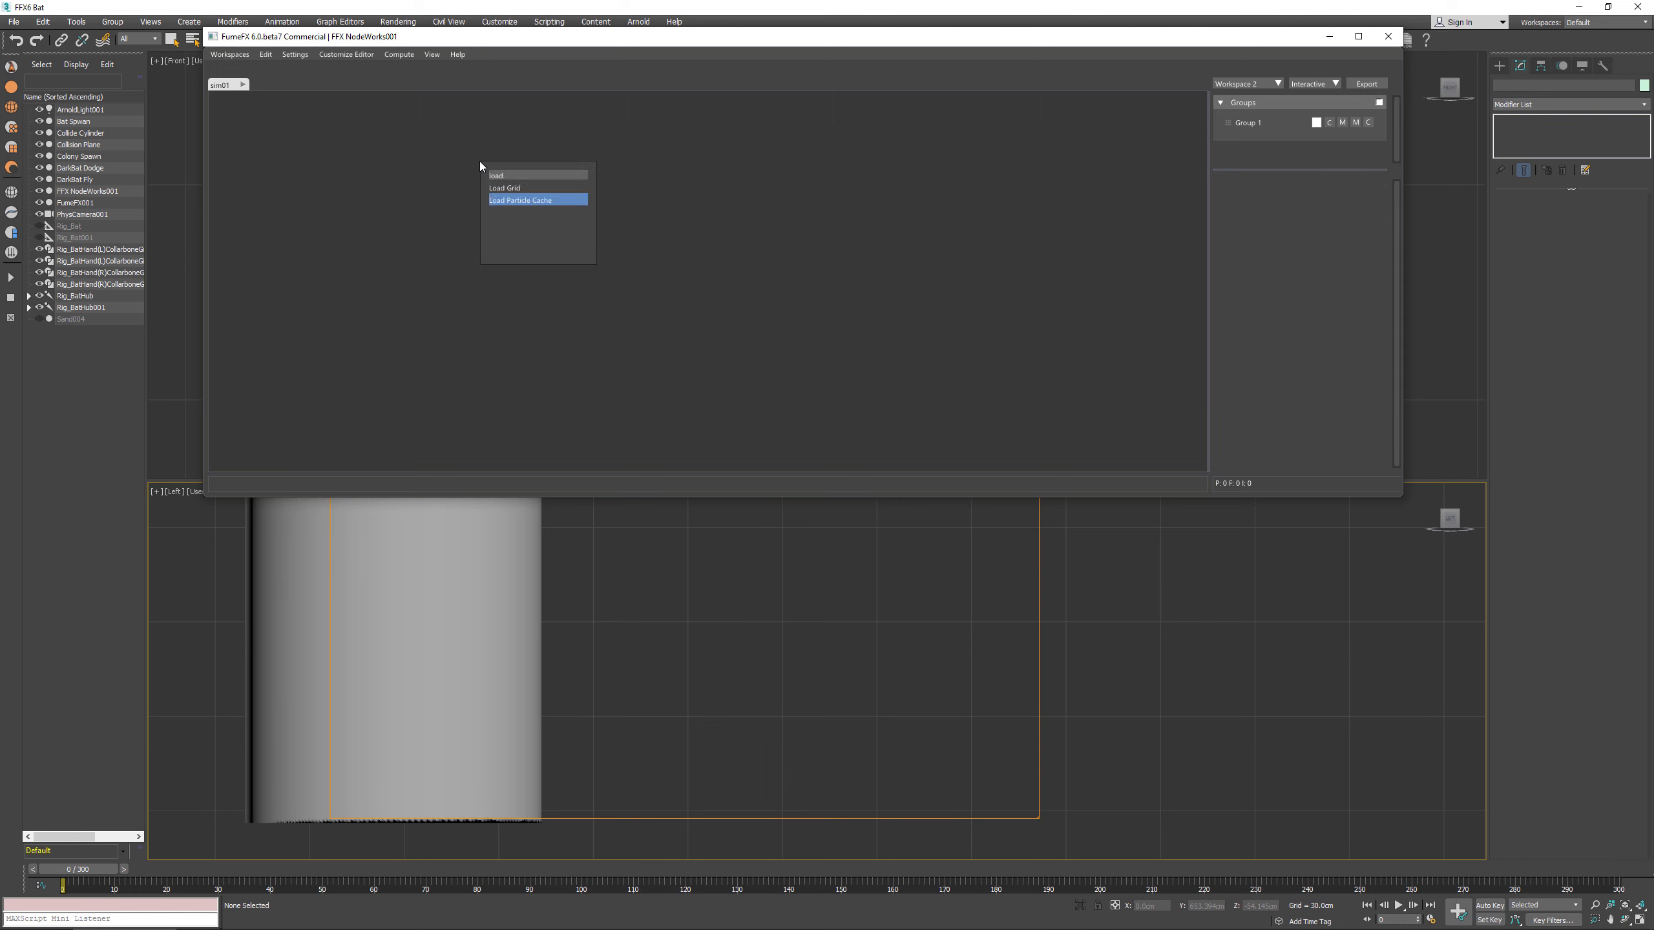
key("Return")
Step: Load bat_0000.nxd from the FumeFX folder into the Load Particle Cache node and adjust its end frame
left_click(1347, 236)
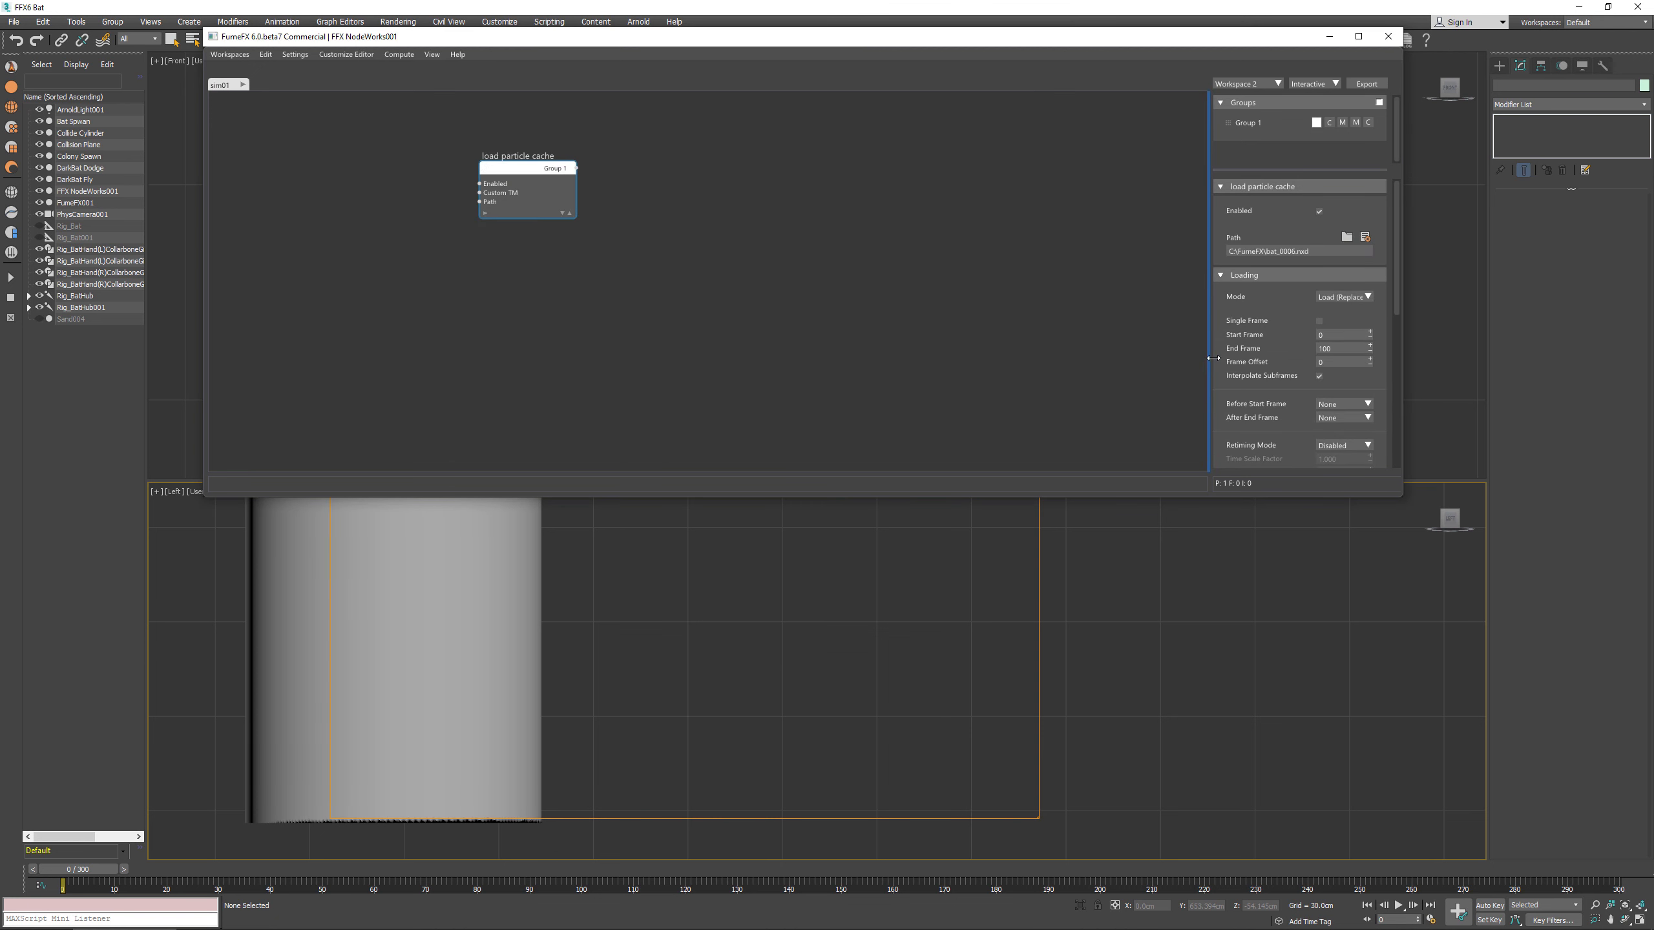
scroll(1292, 378, "down", 2)
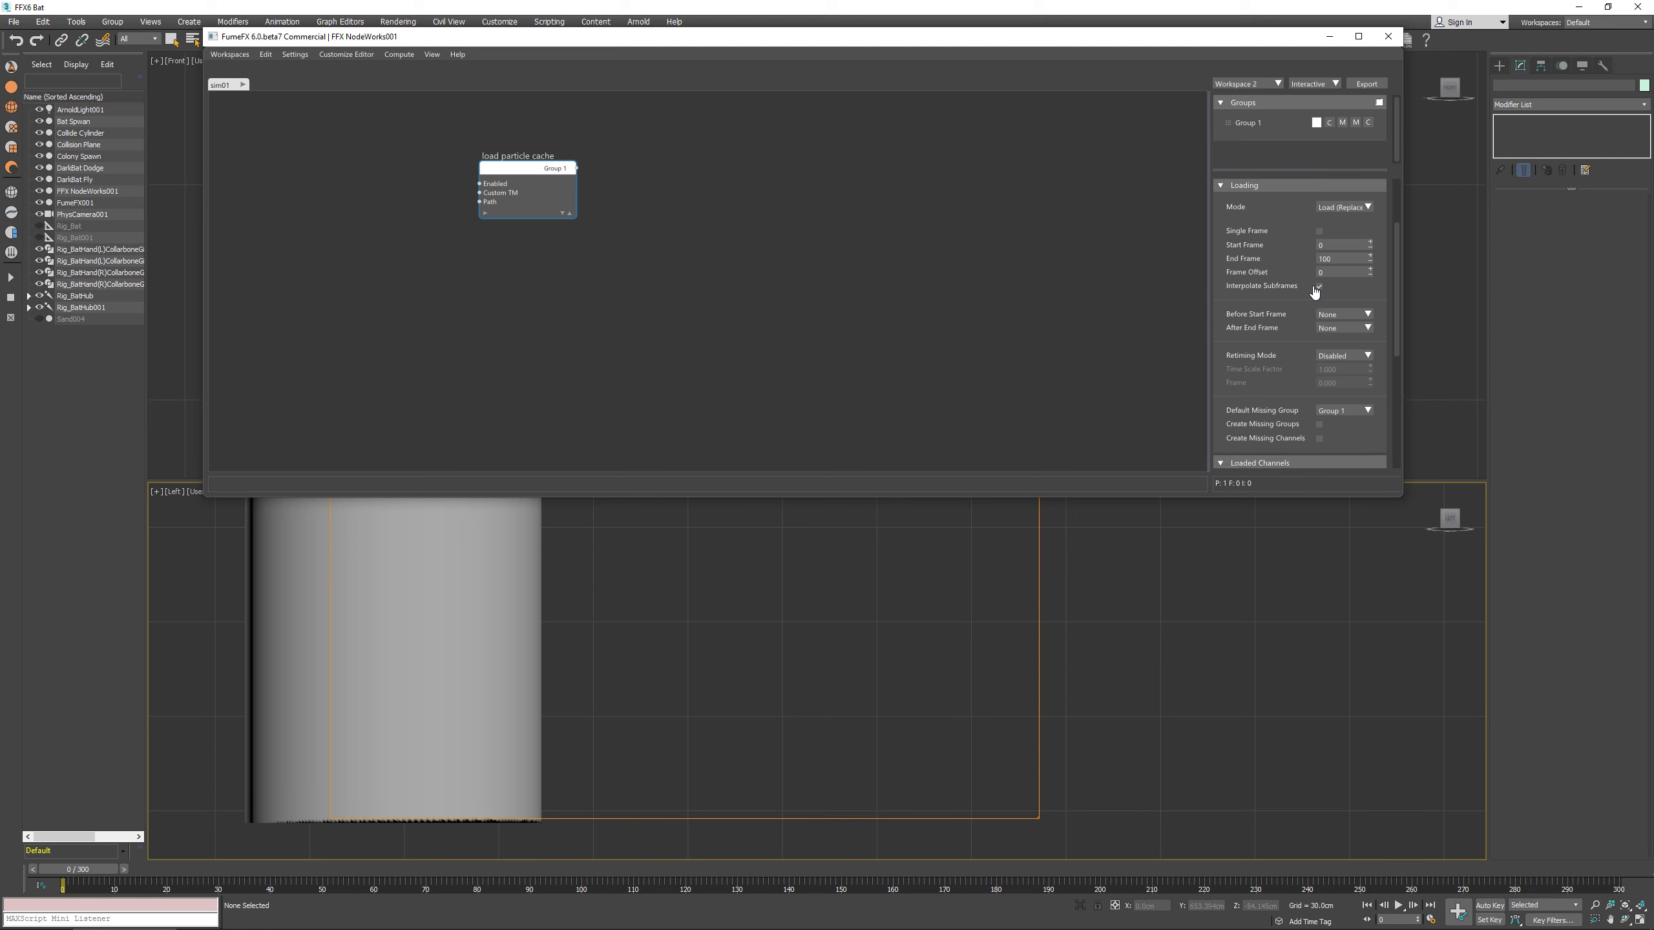
left_click(1354, 260)
key("Return")
Step: Enable Create Missing Channels on the Load Particle Cache node and open the workspace's Custom Channels list
scroll(1292, 286, "down", 1)
scroll(1292, 285, "down", 1)
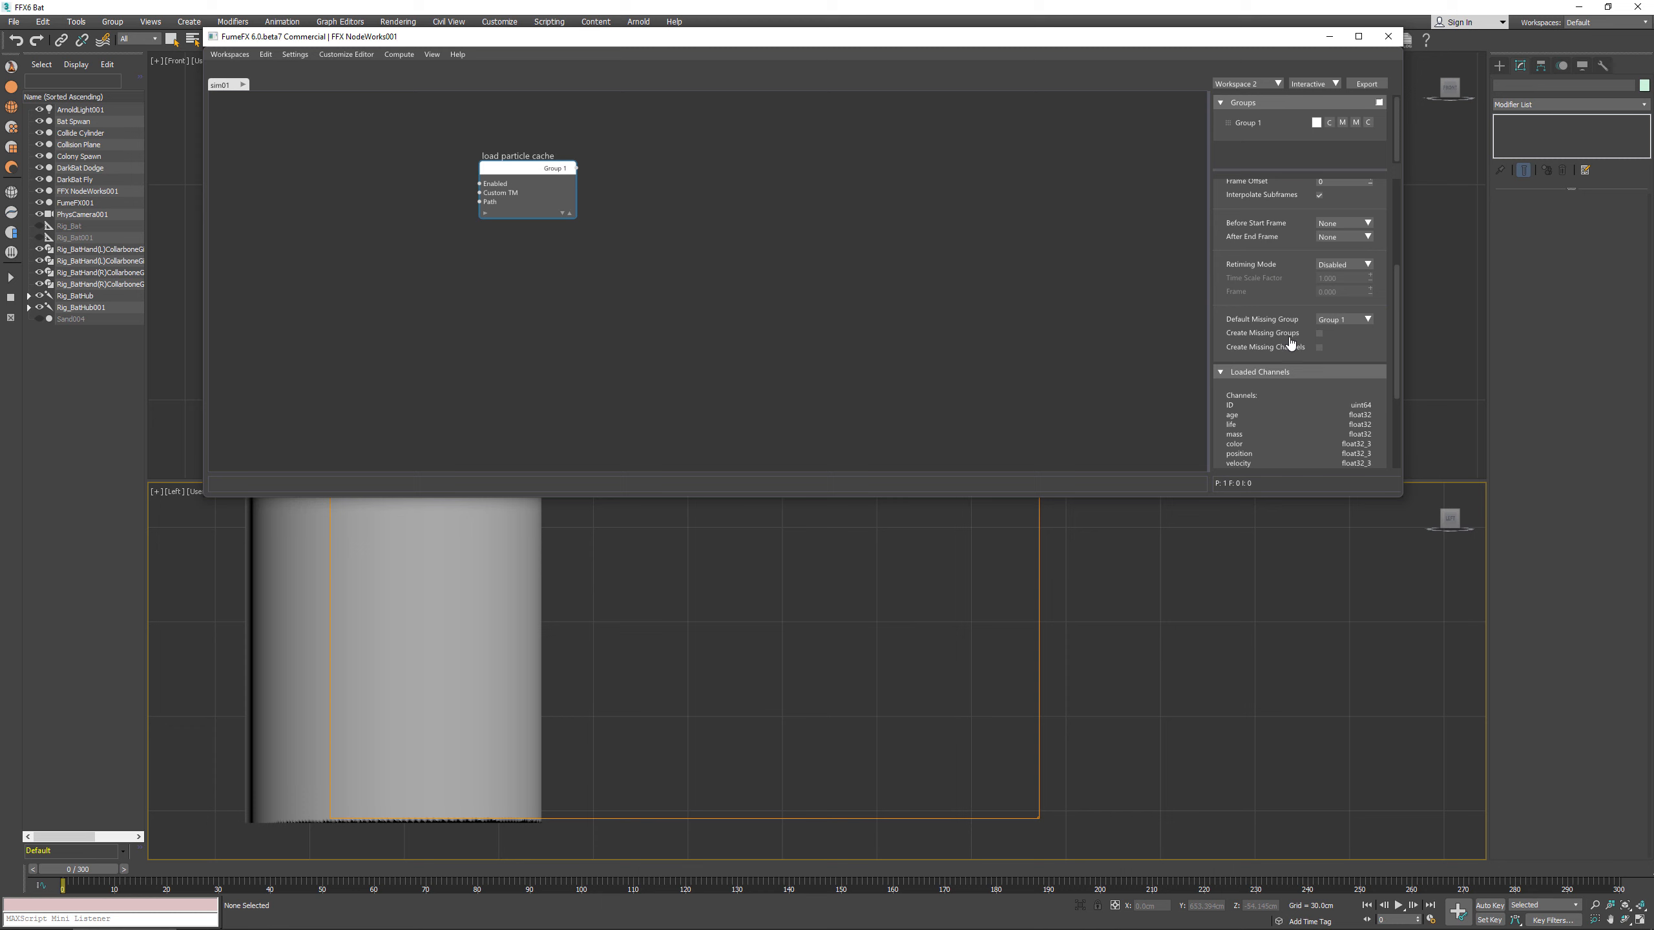
left_click(1320, 347)
right_click(1274, 65)
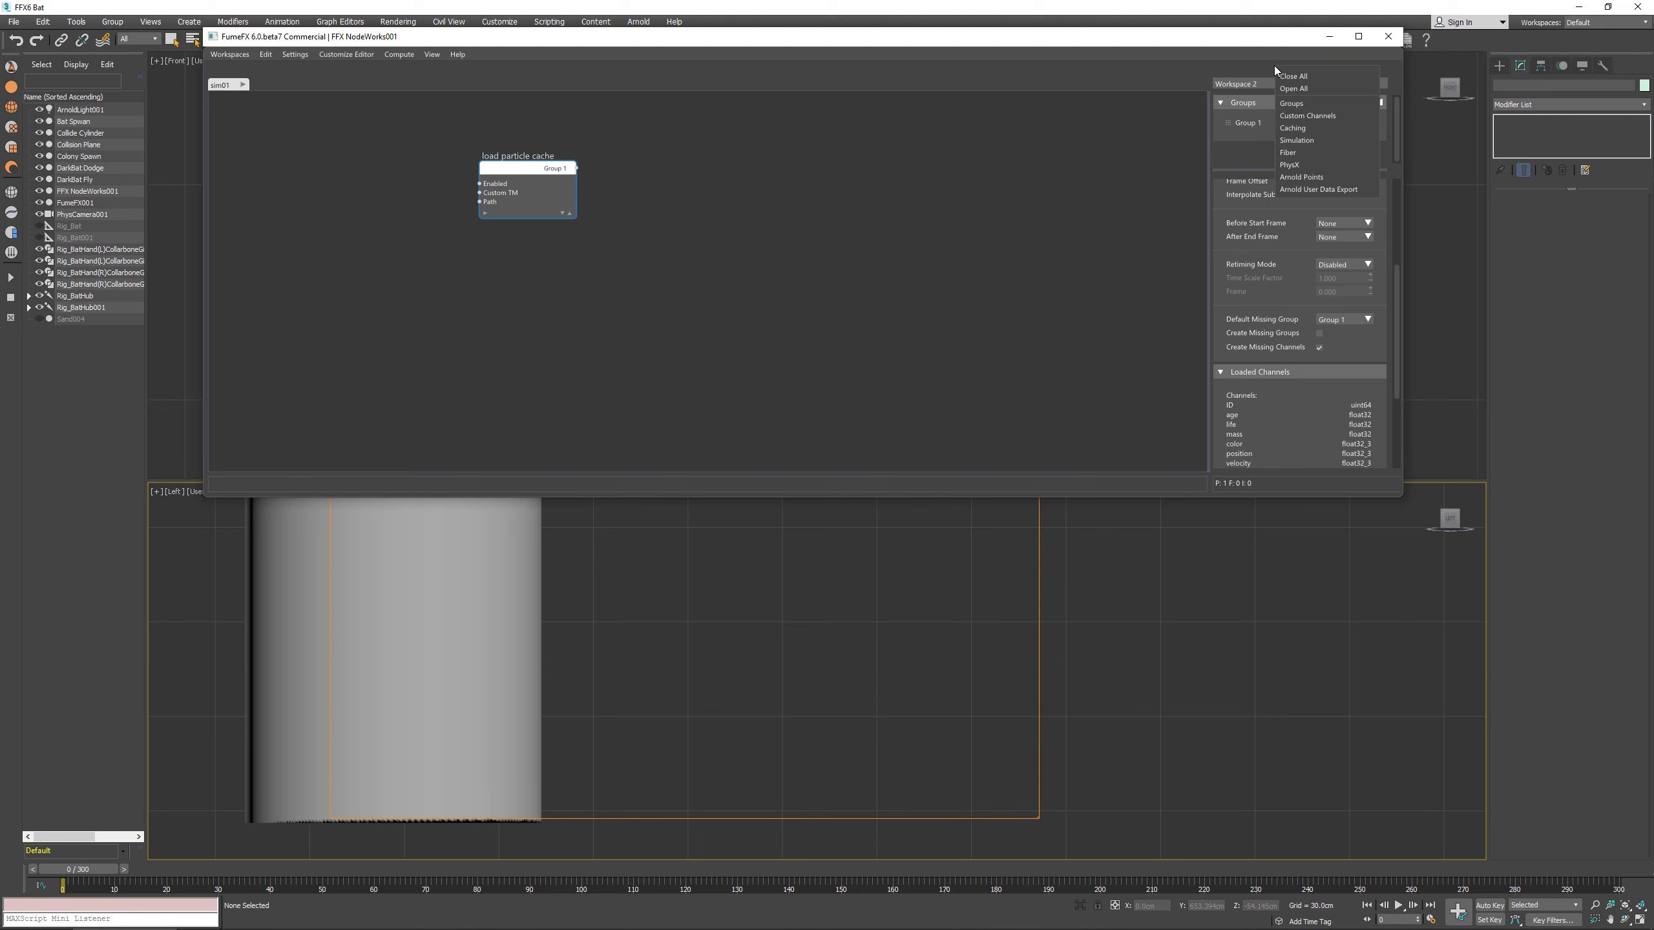
left_click(1301, 114)
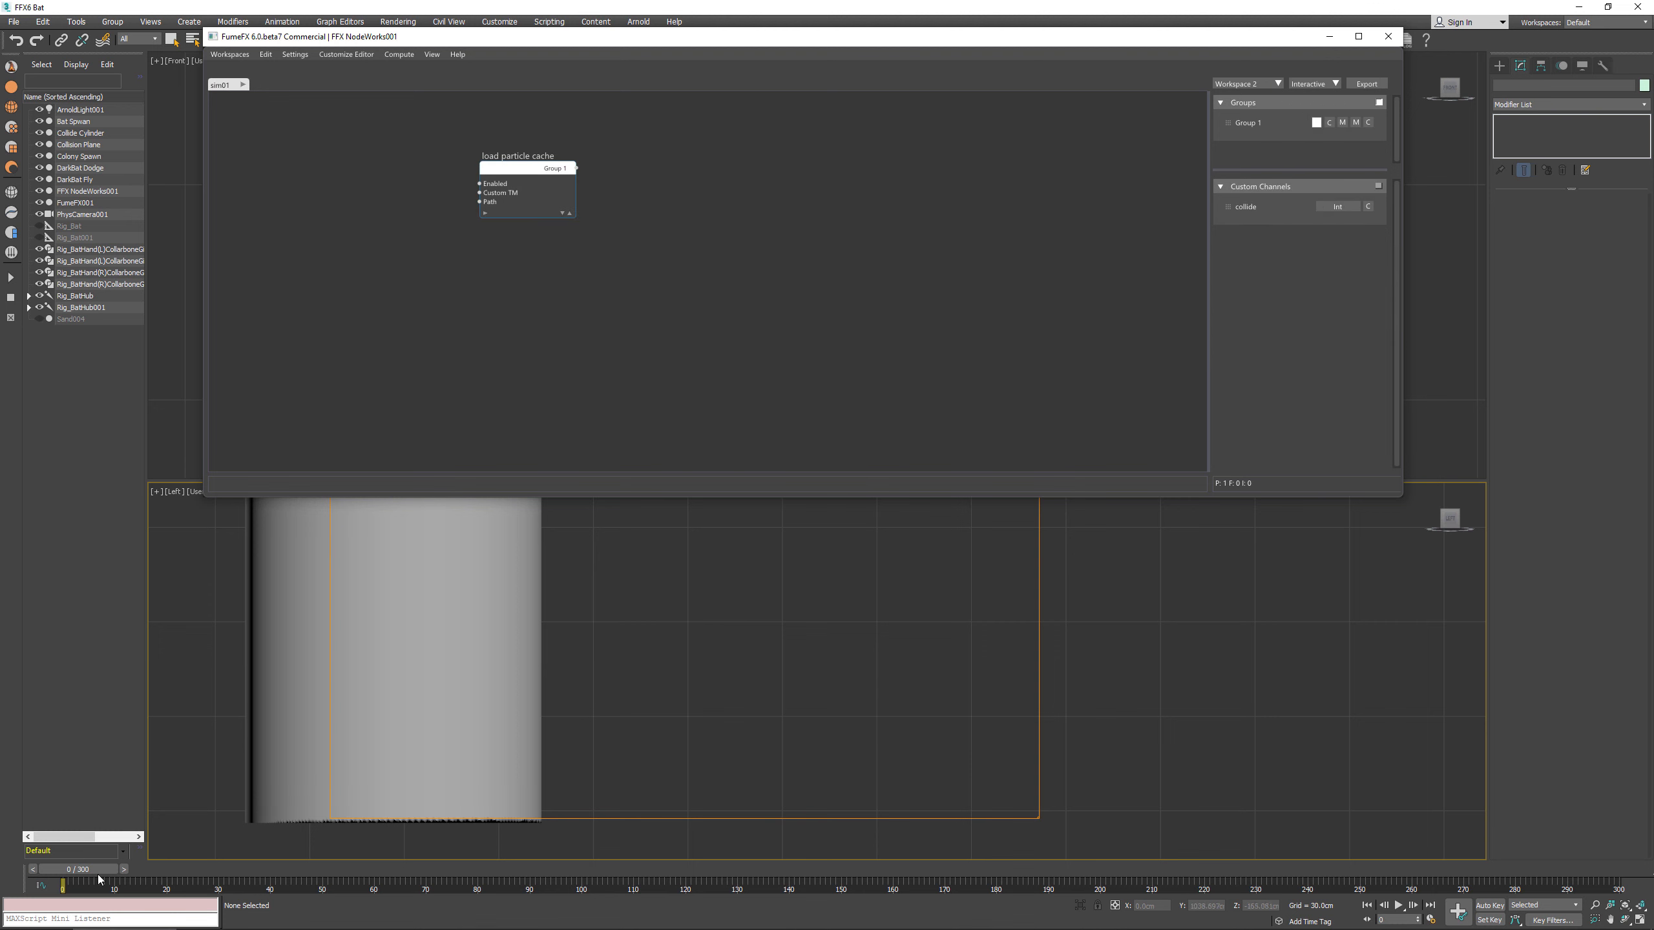
Step: Scrub the timeline through frames 73 and 90 to 118 and check the cached bat particles in the Left viewport
left_click_drag(114, 869, 462, 867)
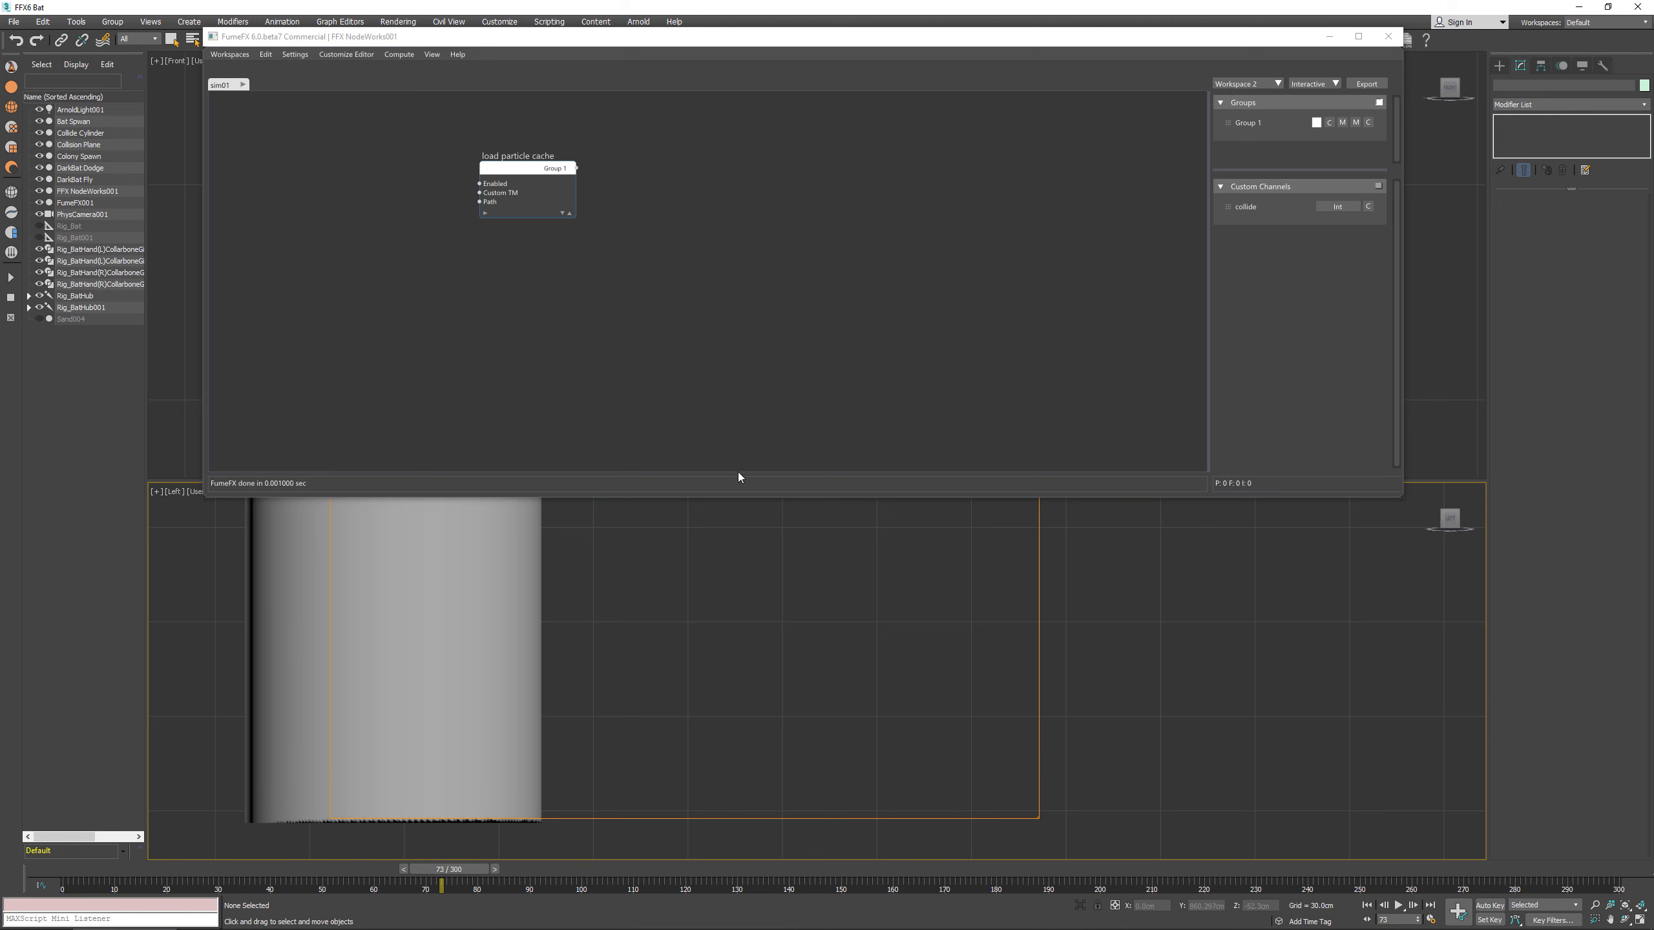
left_click_drag(859, 498, 864, 315)
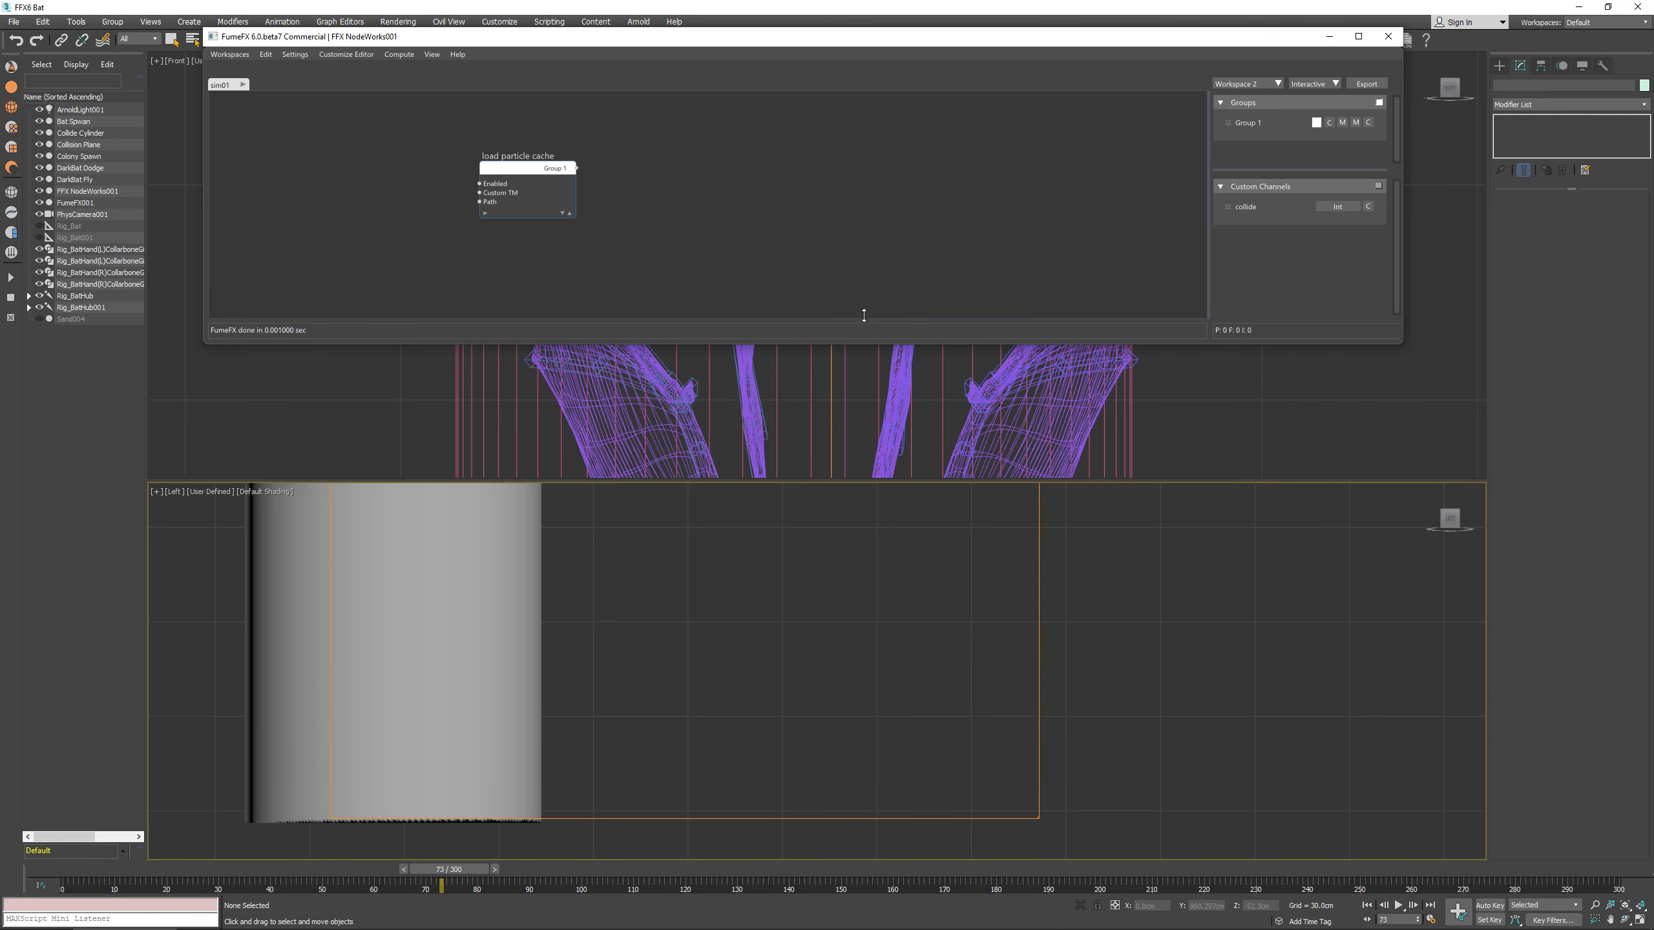
scroll(795, 672, "down", 3)
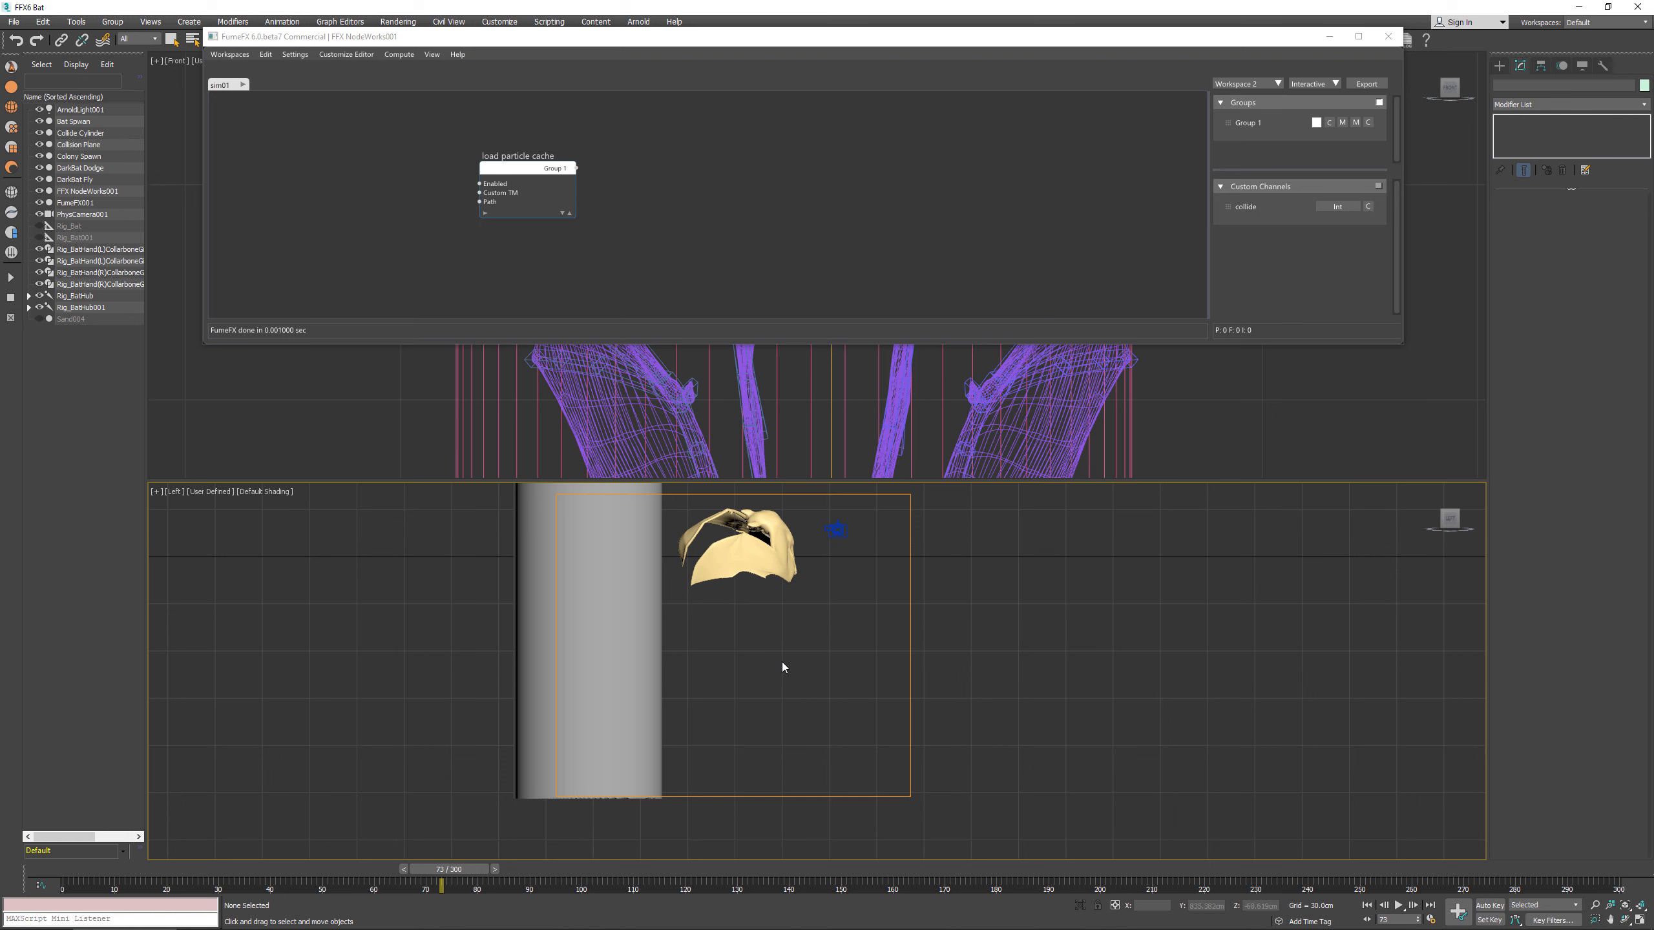
left_click_drag(458, 866, 529, 880)
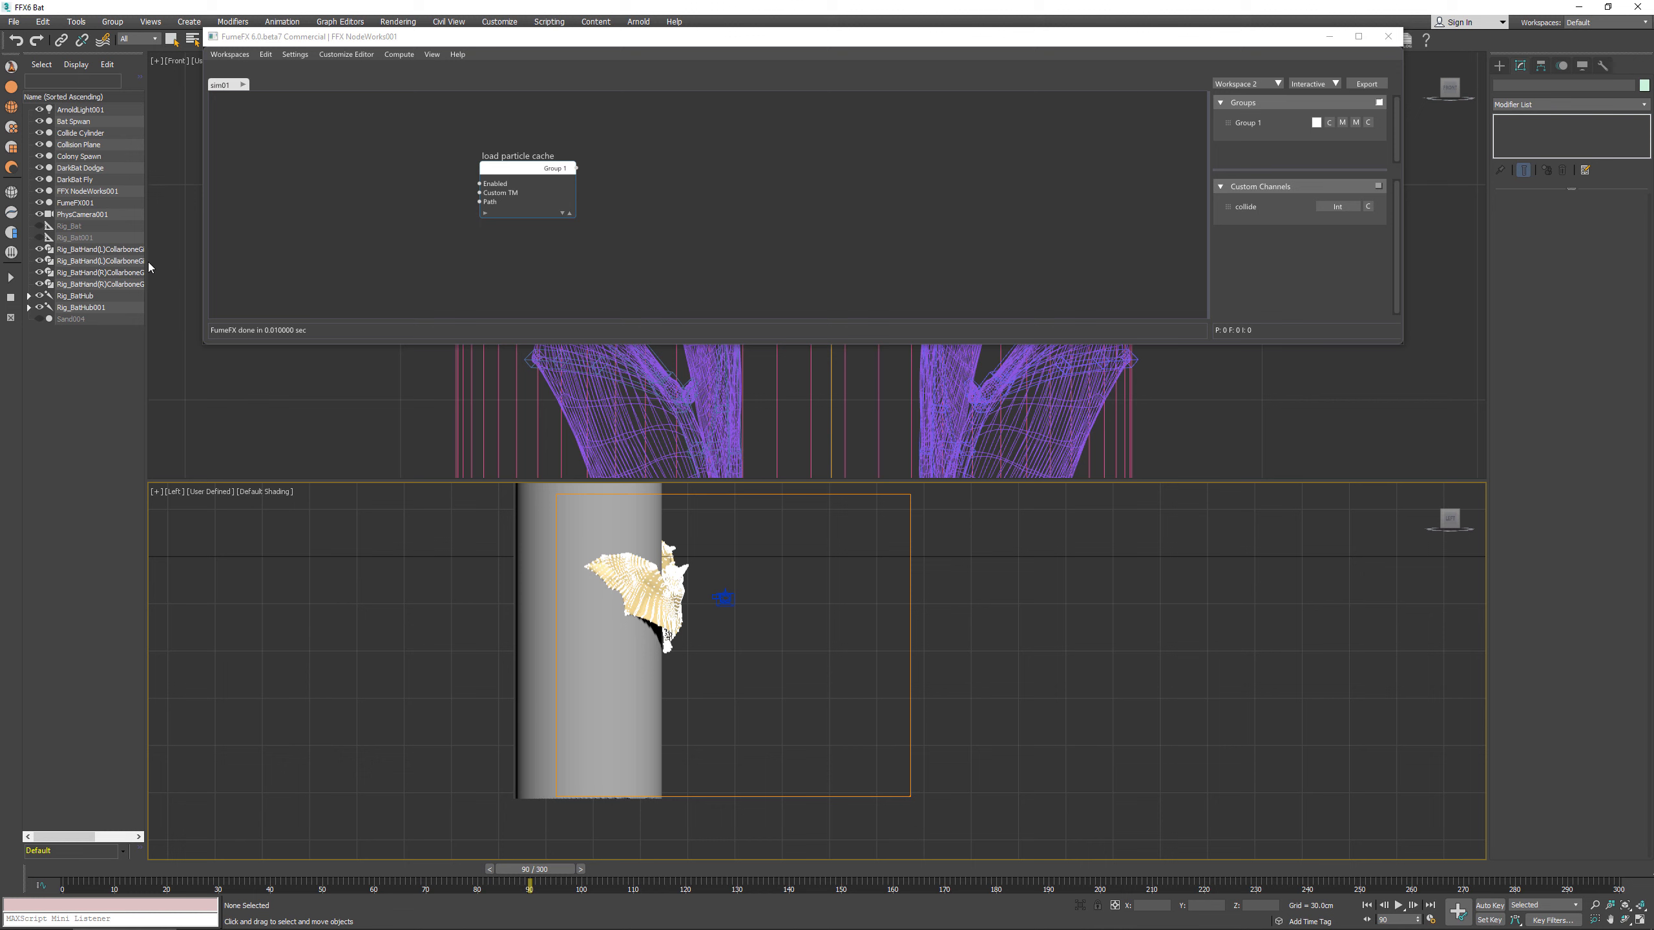
left_click_drag(479, 880, 675, 881)
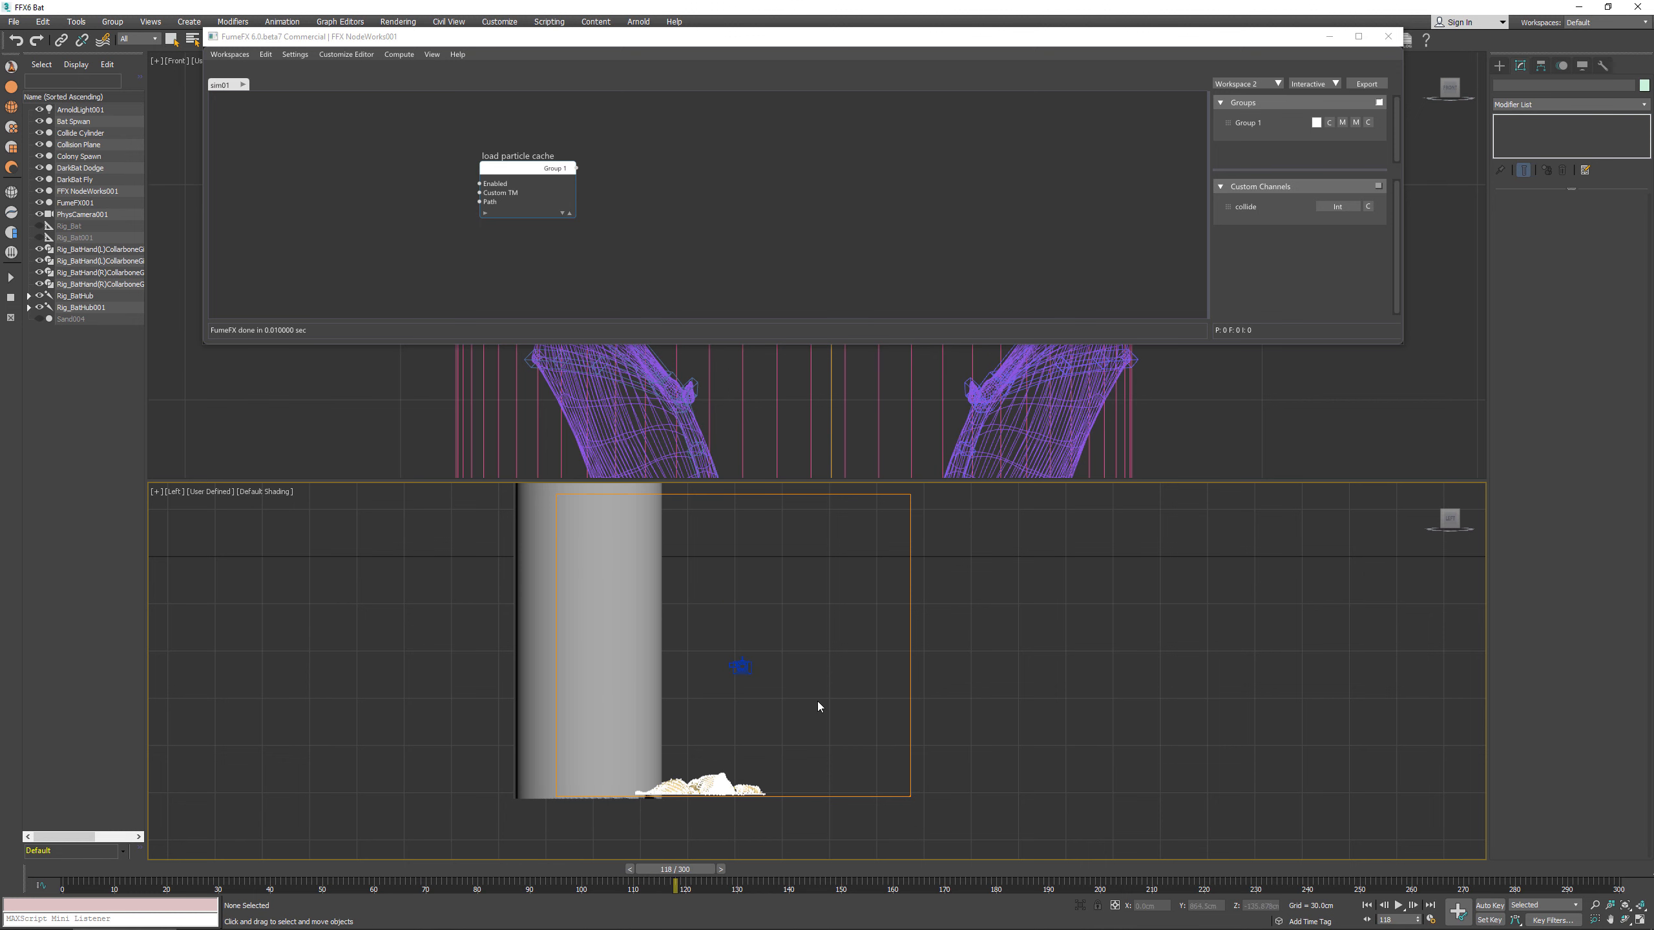
Step: Select the FumeFX001 simulation grid and inspect its placement around the collision cylinder in the top and left views
left_click(912, 650)
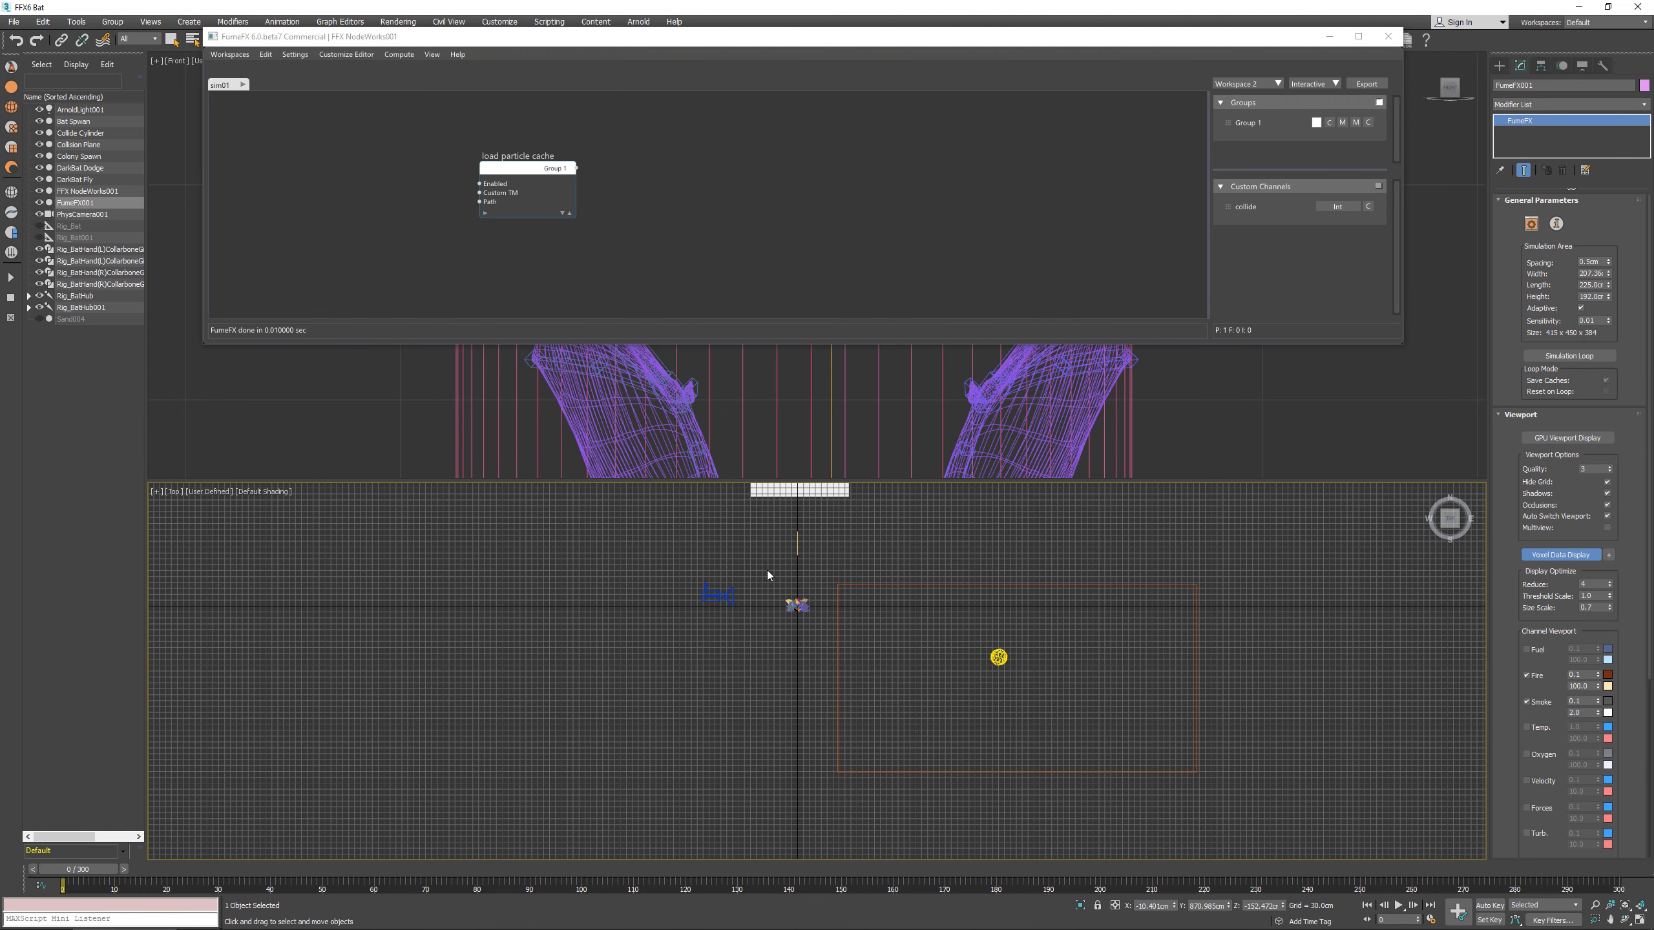
scroll(768, 570, "up", 5)
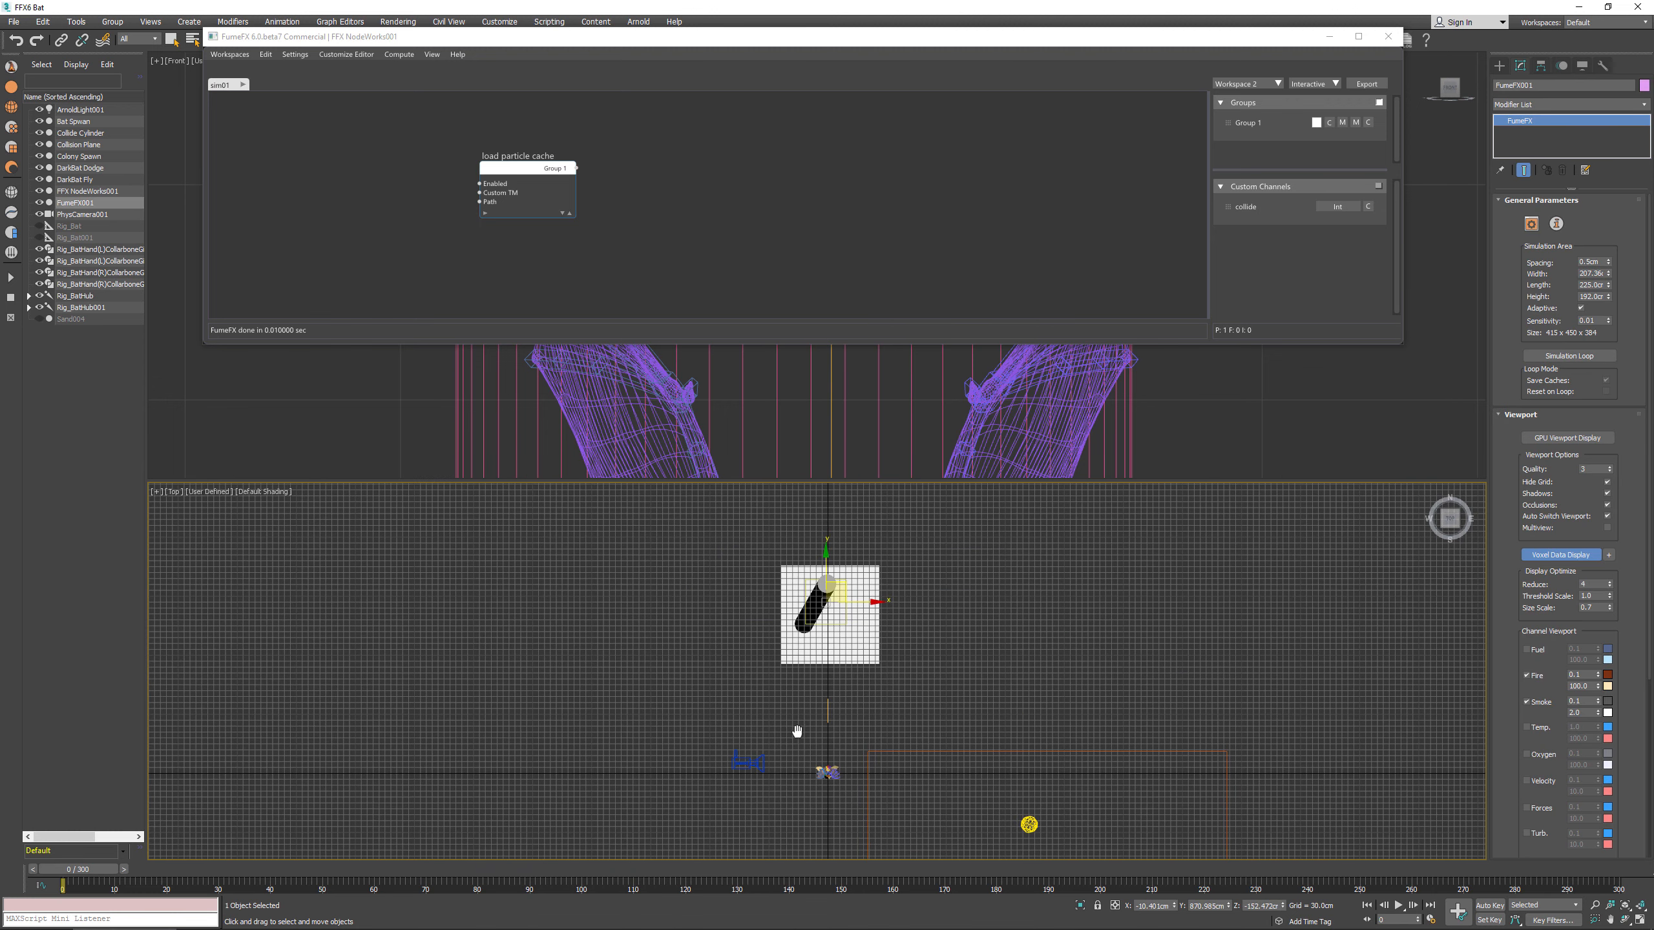
scroll(832, 585, "up", 2)
scroll(832, 585, "up", 5)
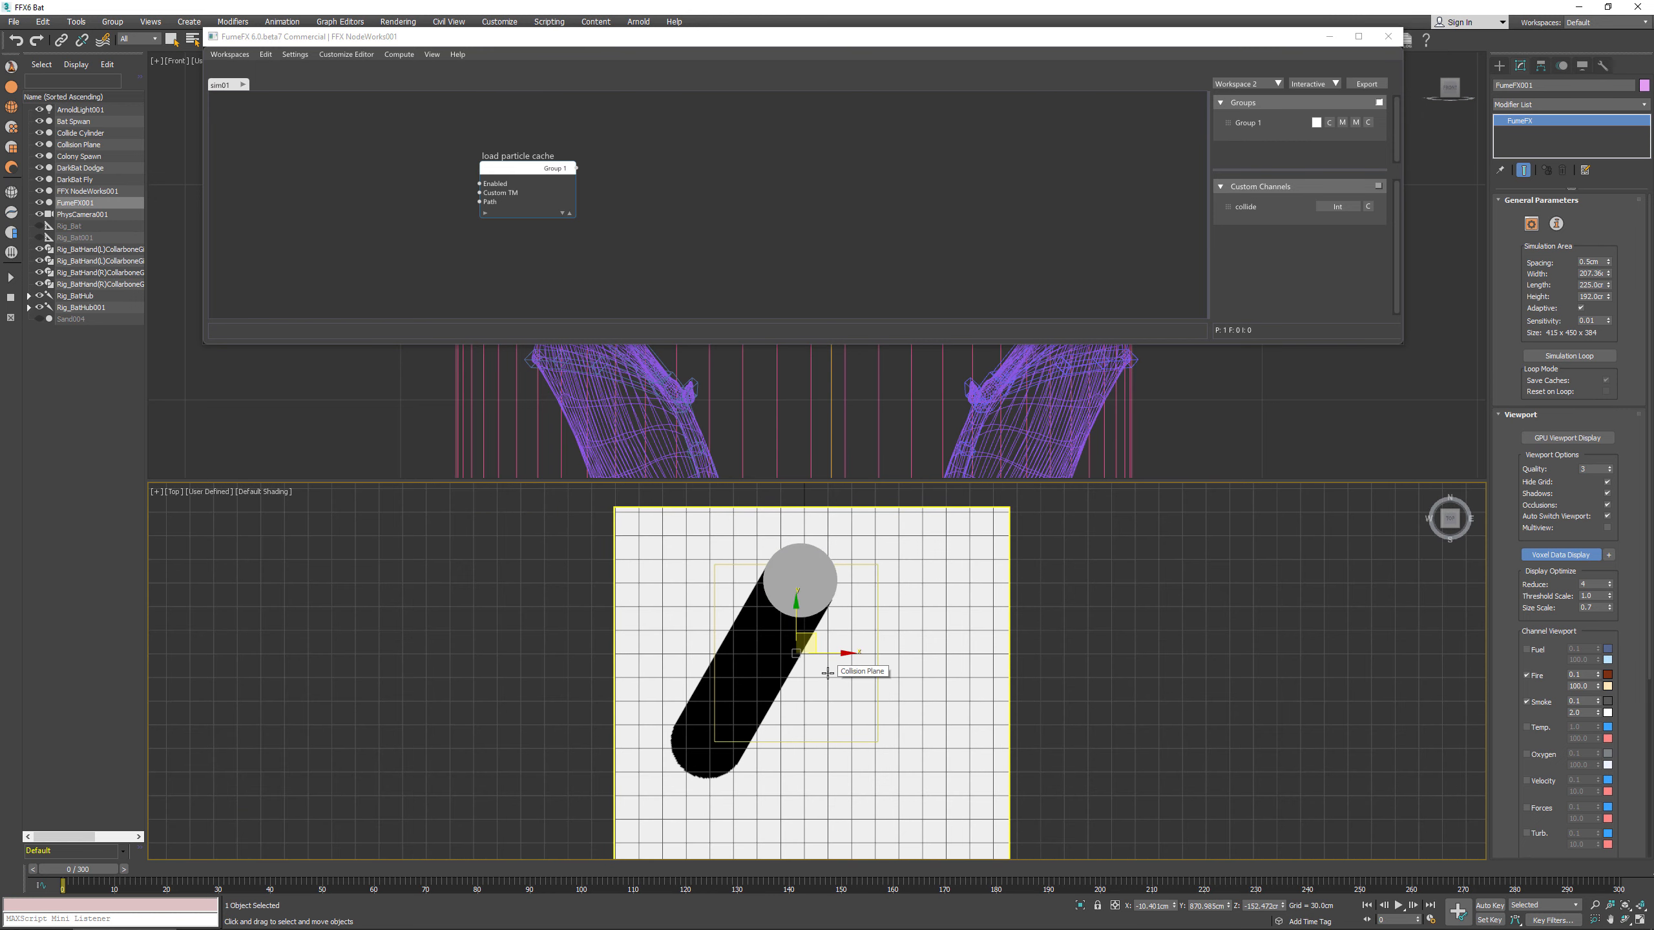
key("l")
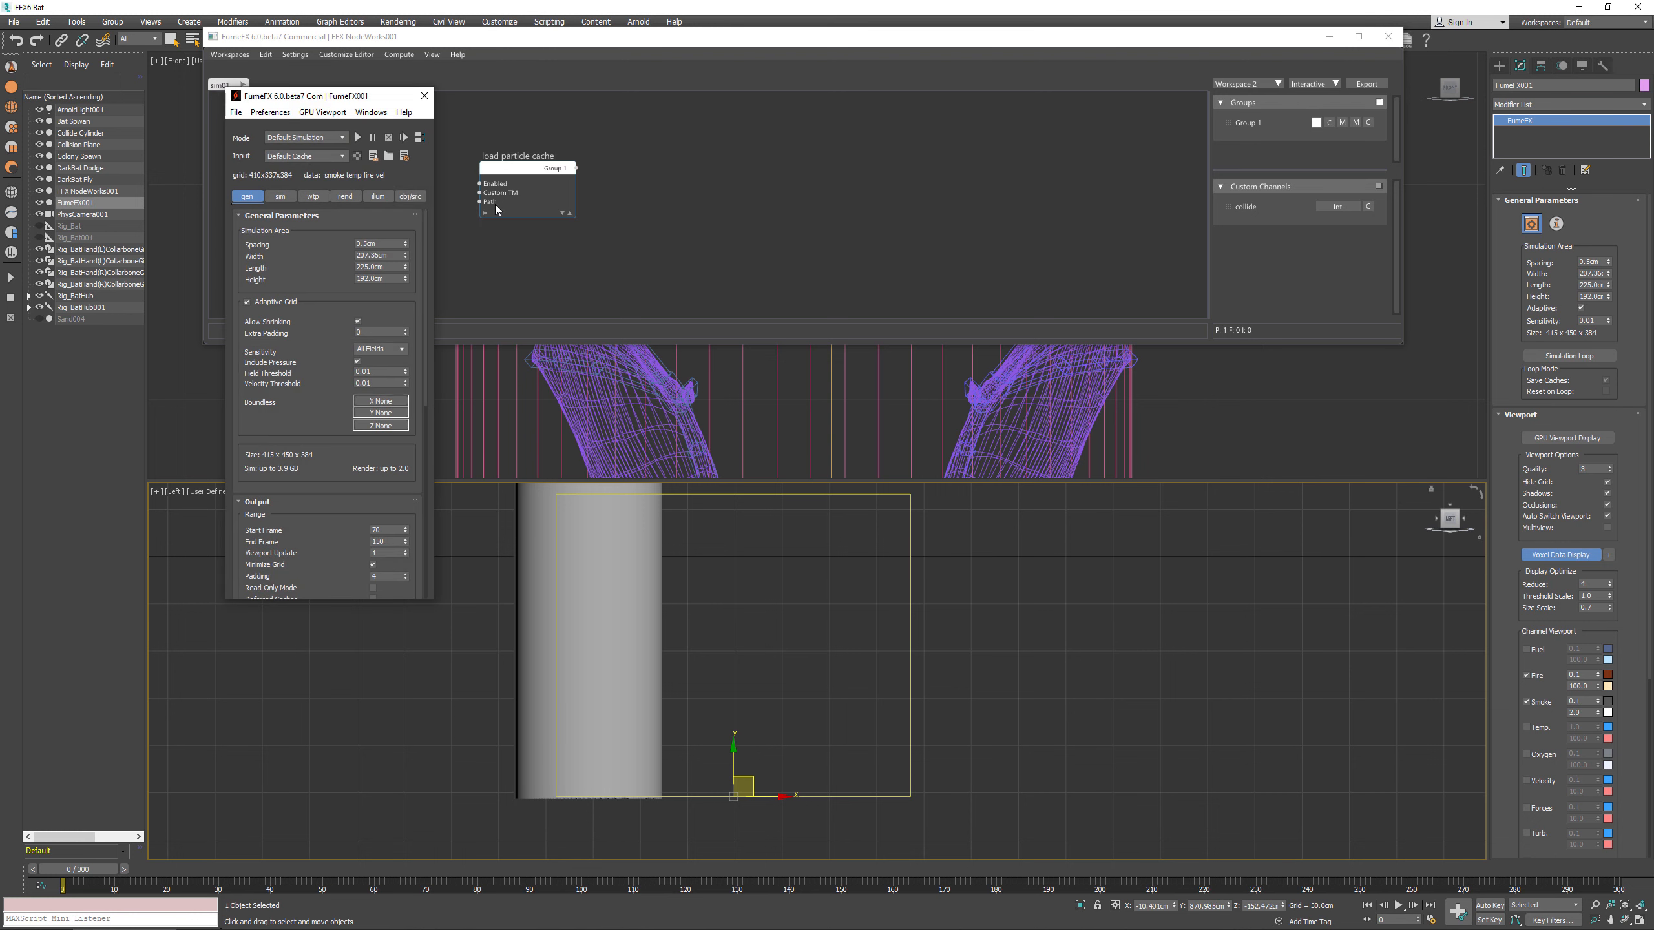
Step: List the FumeFX object's changed parameters and place that list beside the FumeFX settings window
left_click(235, 112)
left_click(277, 225)
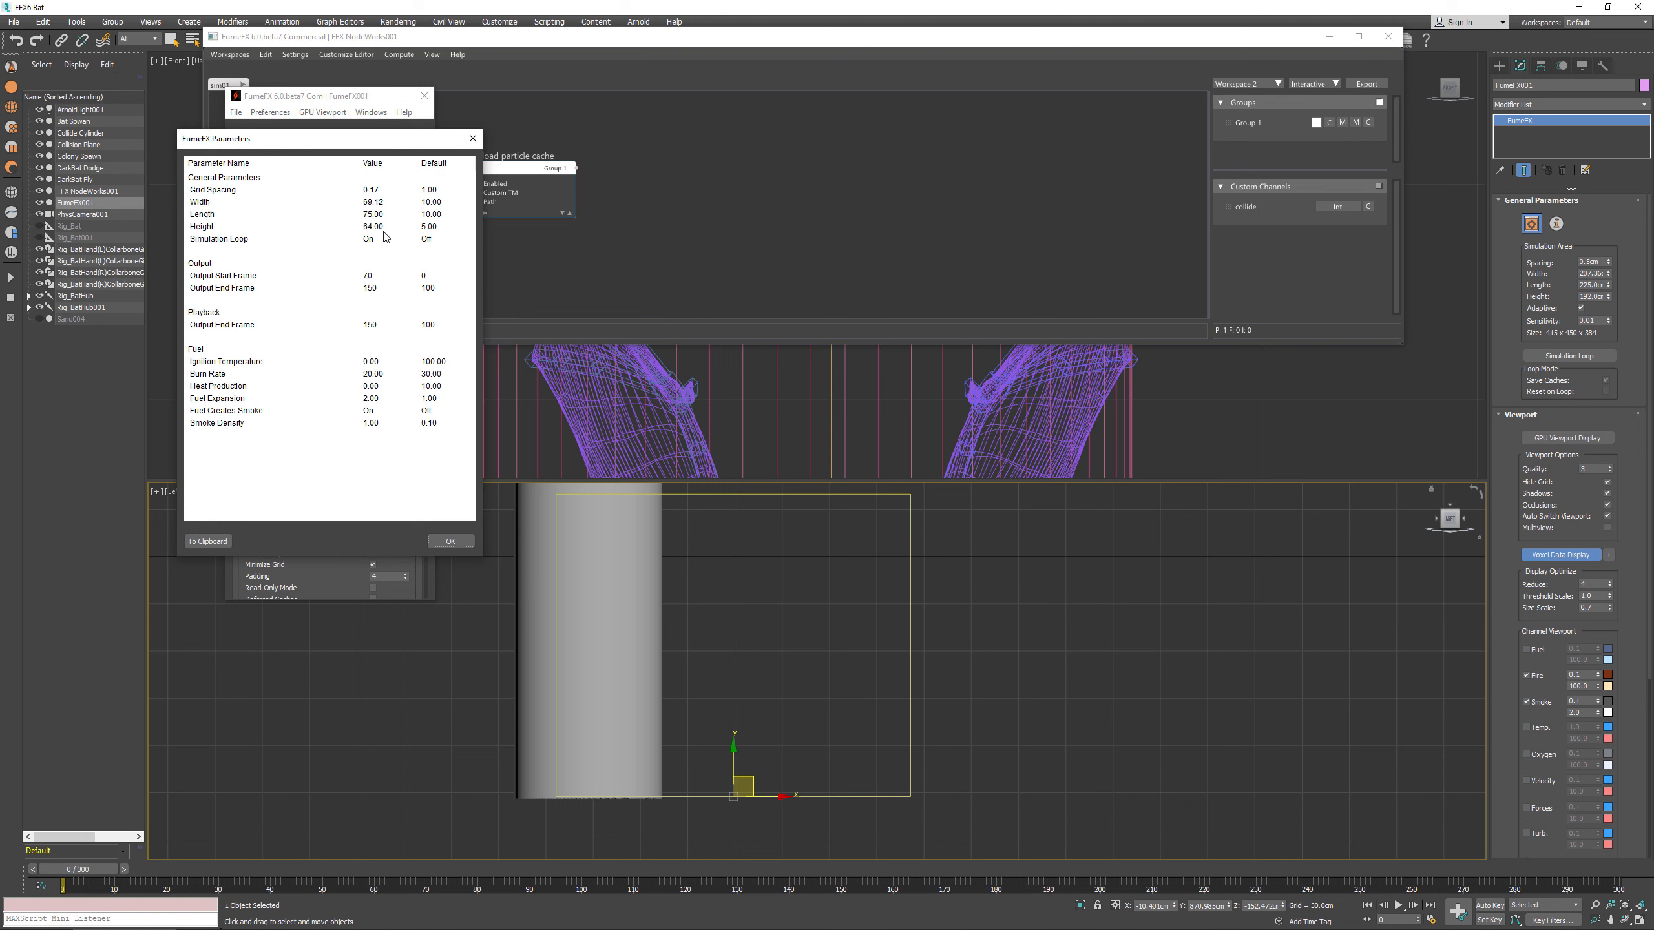
left_click_drag(369, 151, 713, 182)
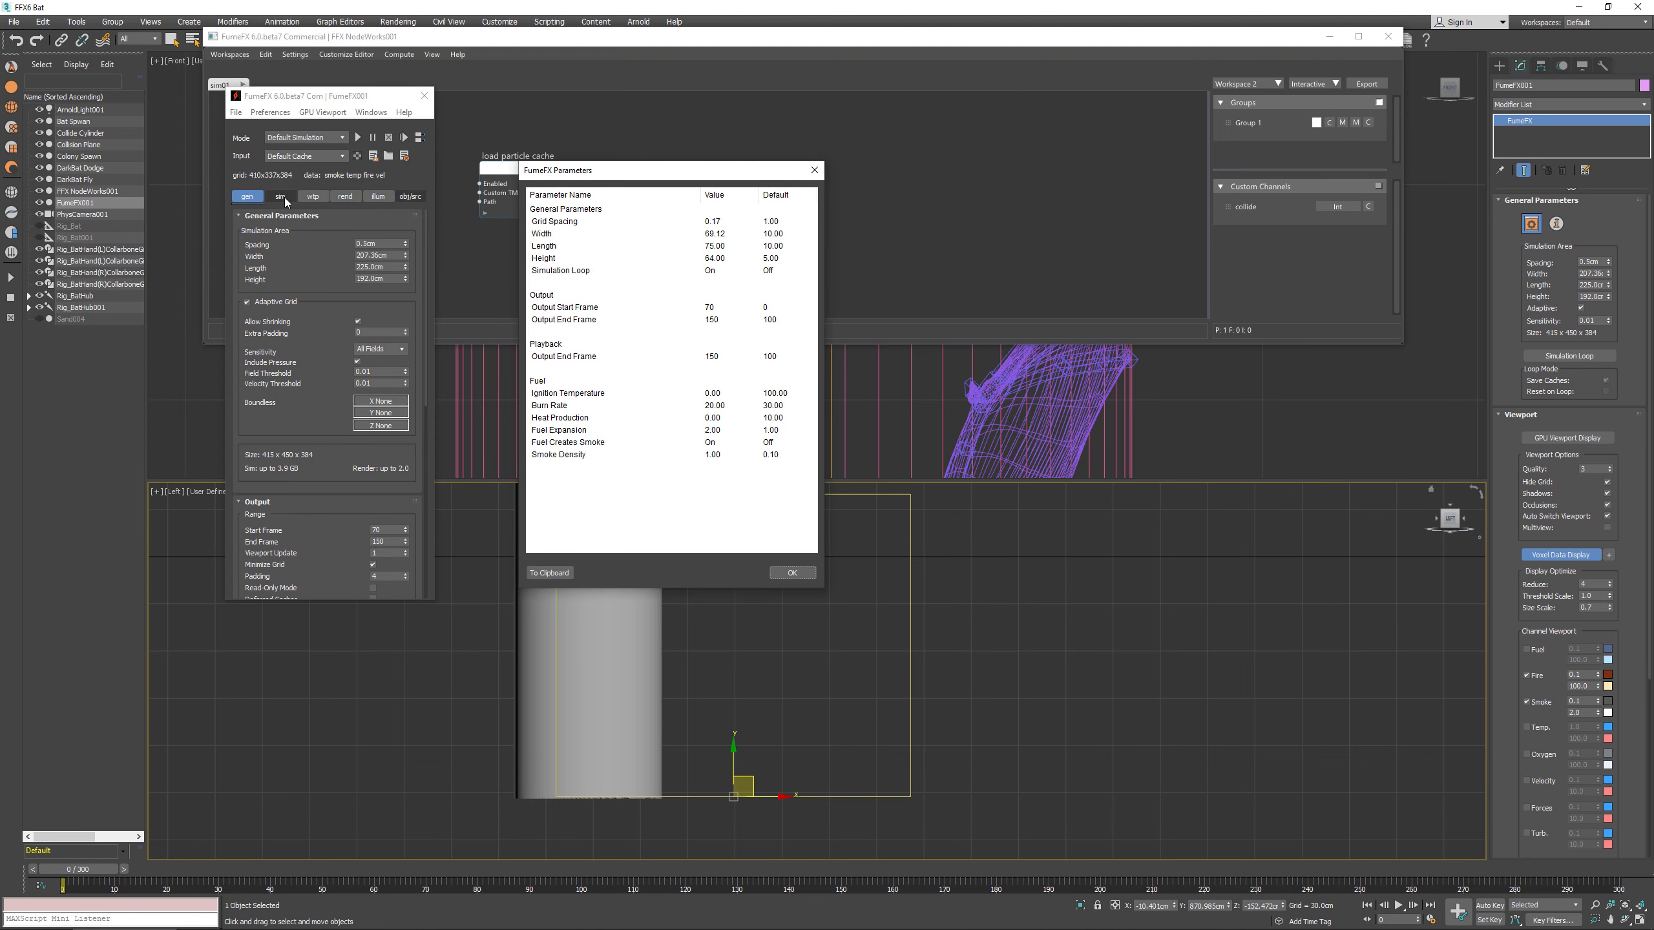
Step: Review the simulation's burn rate, expansion and smoke density against the parameter list, and close both windows
scroll(323, 509, "down", 10)
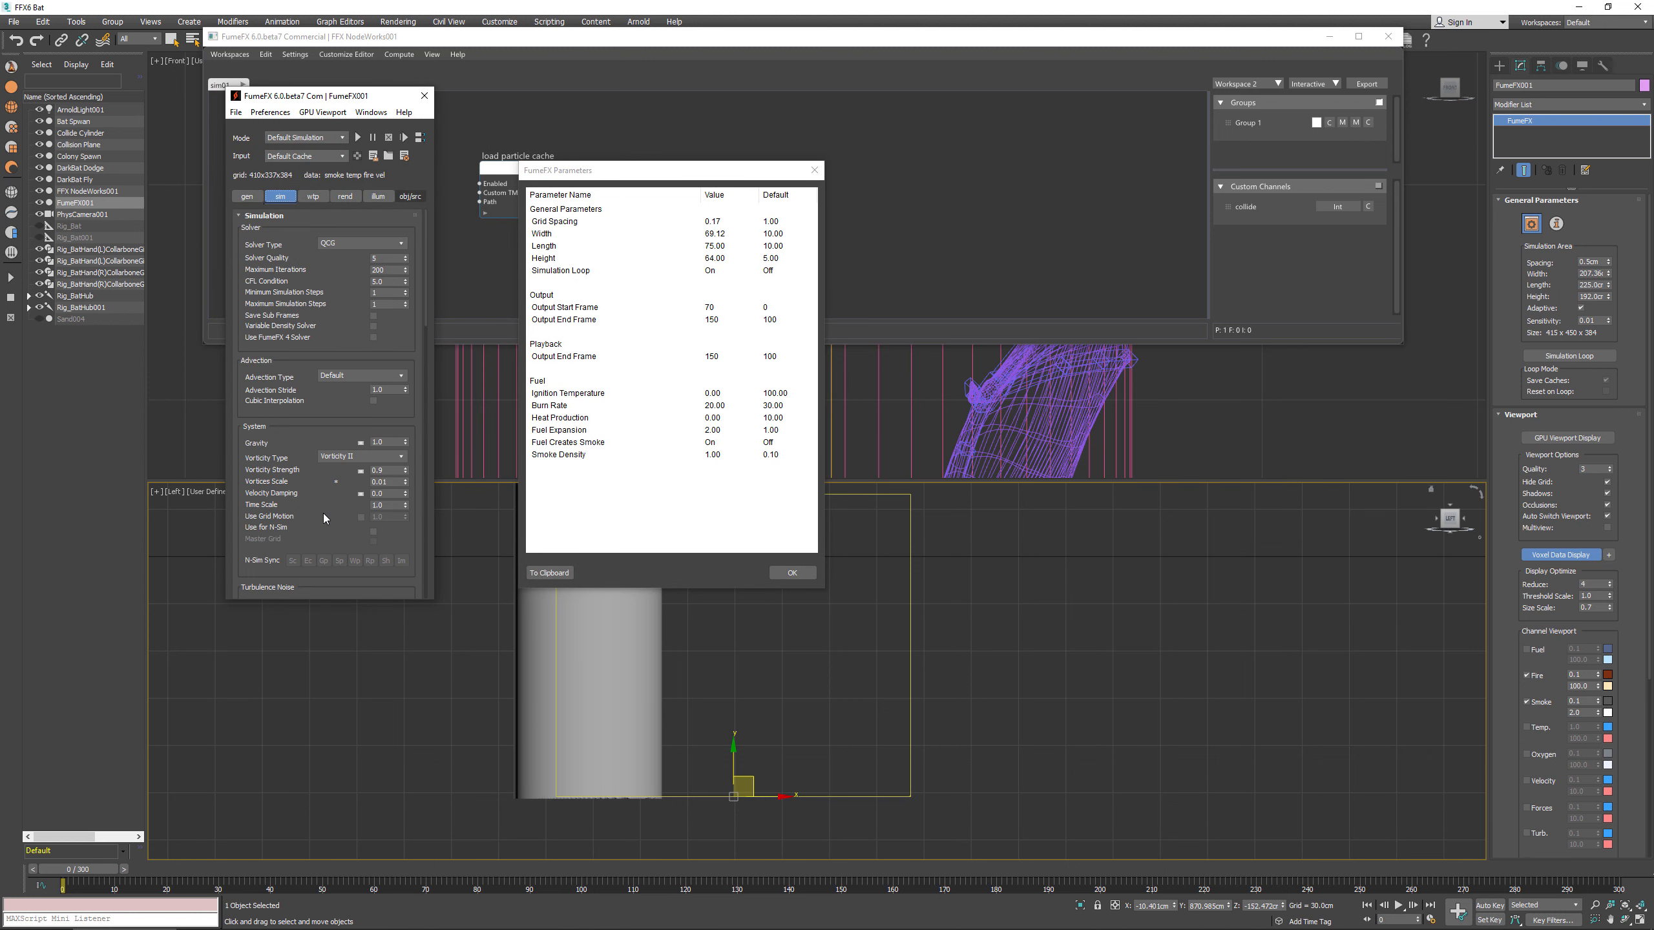
scroll(322, 400, "down", 5)
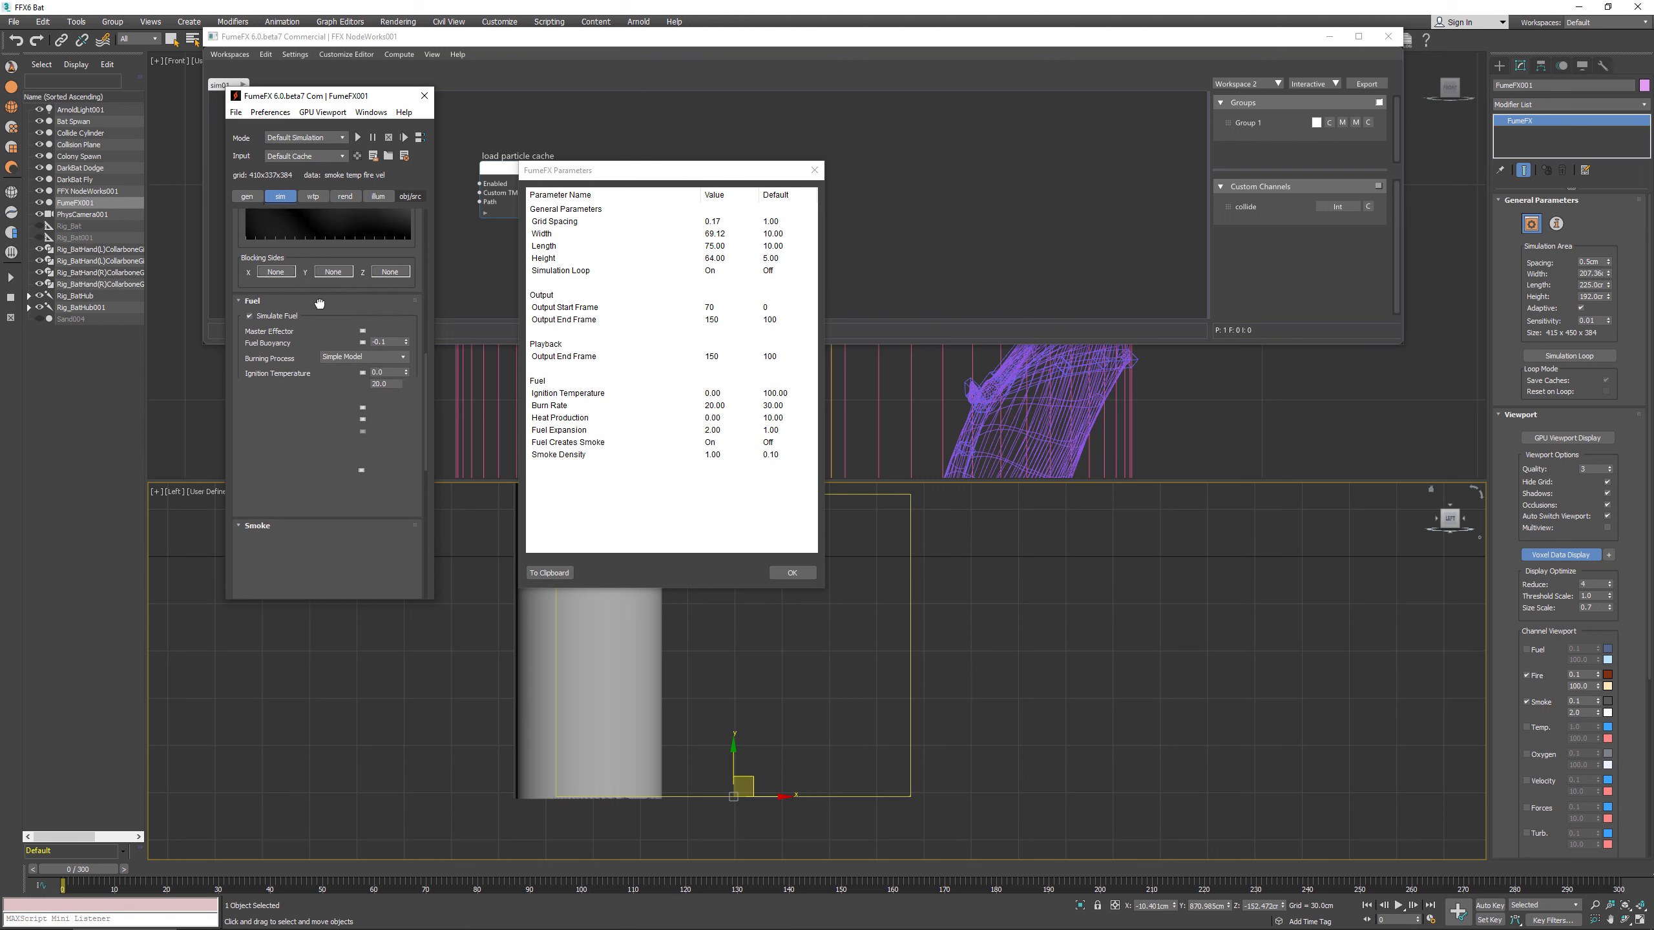
double_click(391, 343)
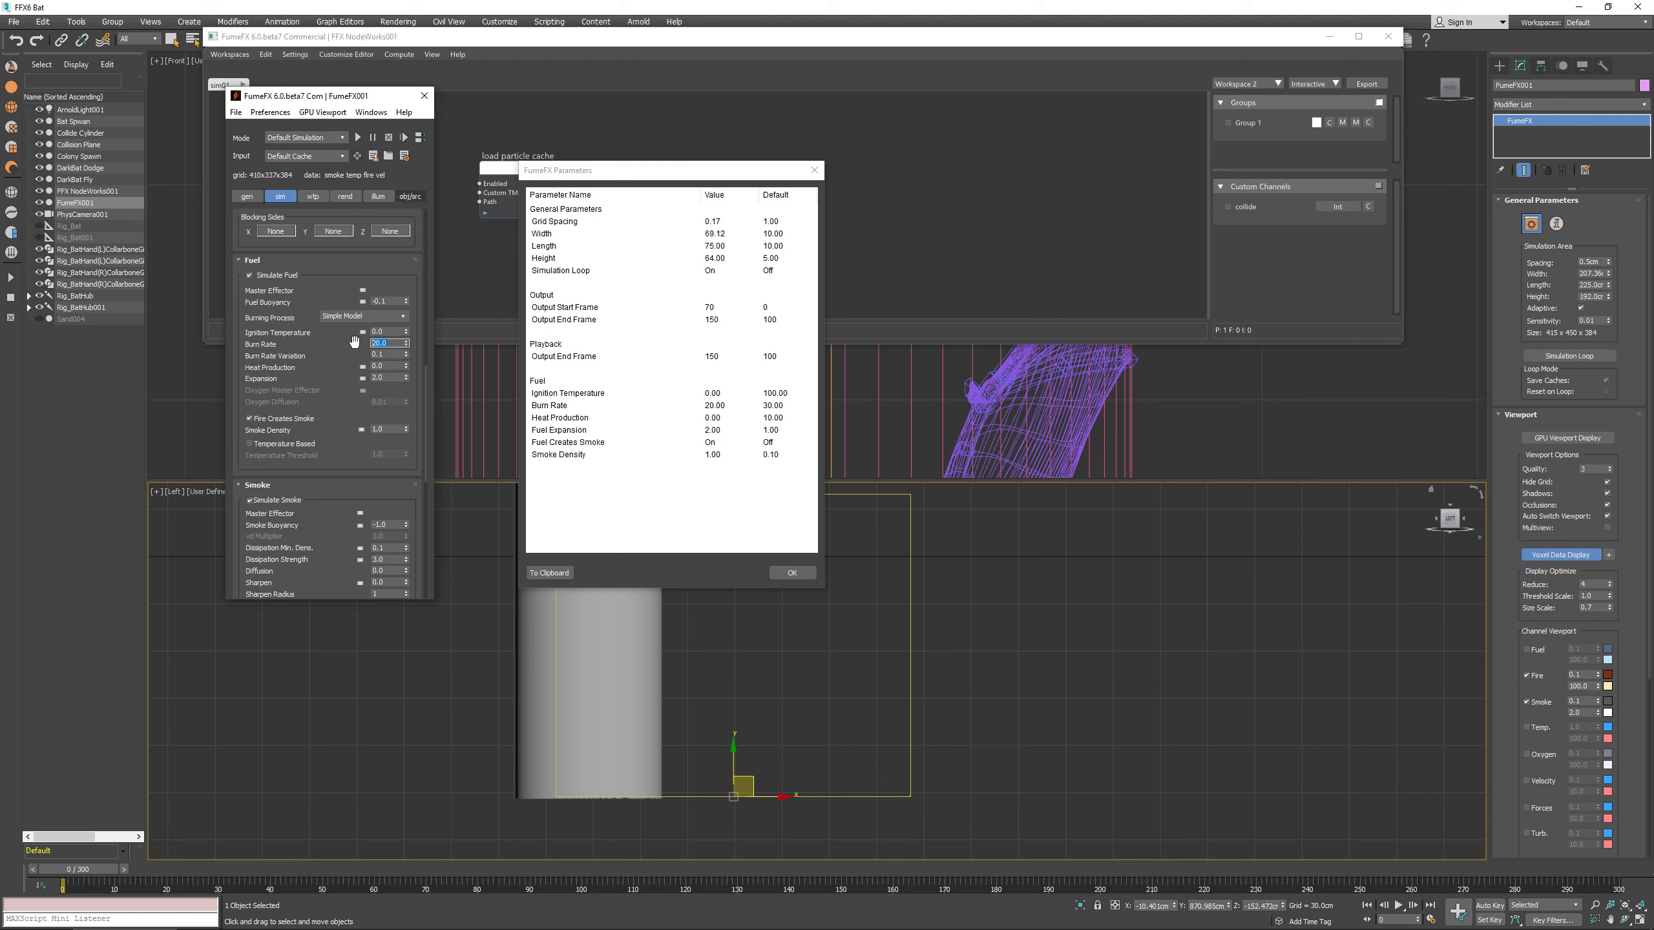
double_click(389, 378)
double_click(389, 428)
left_click(793, 573)
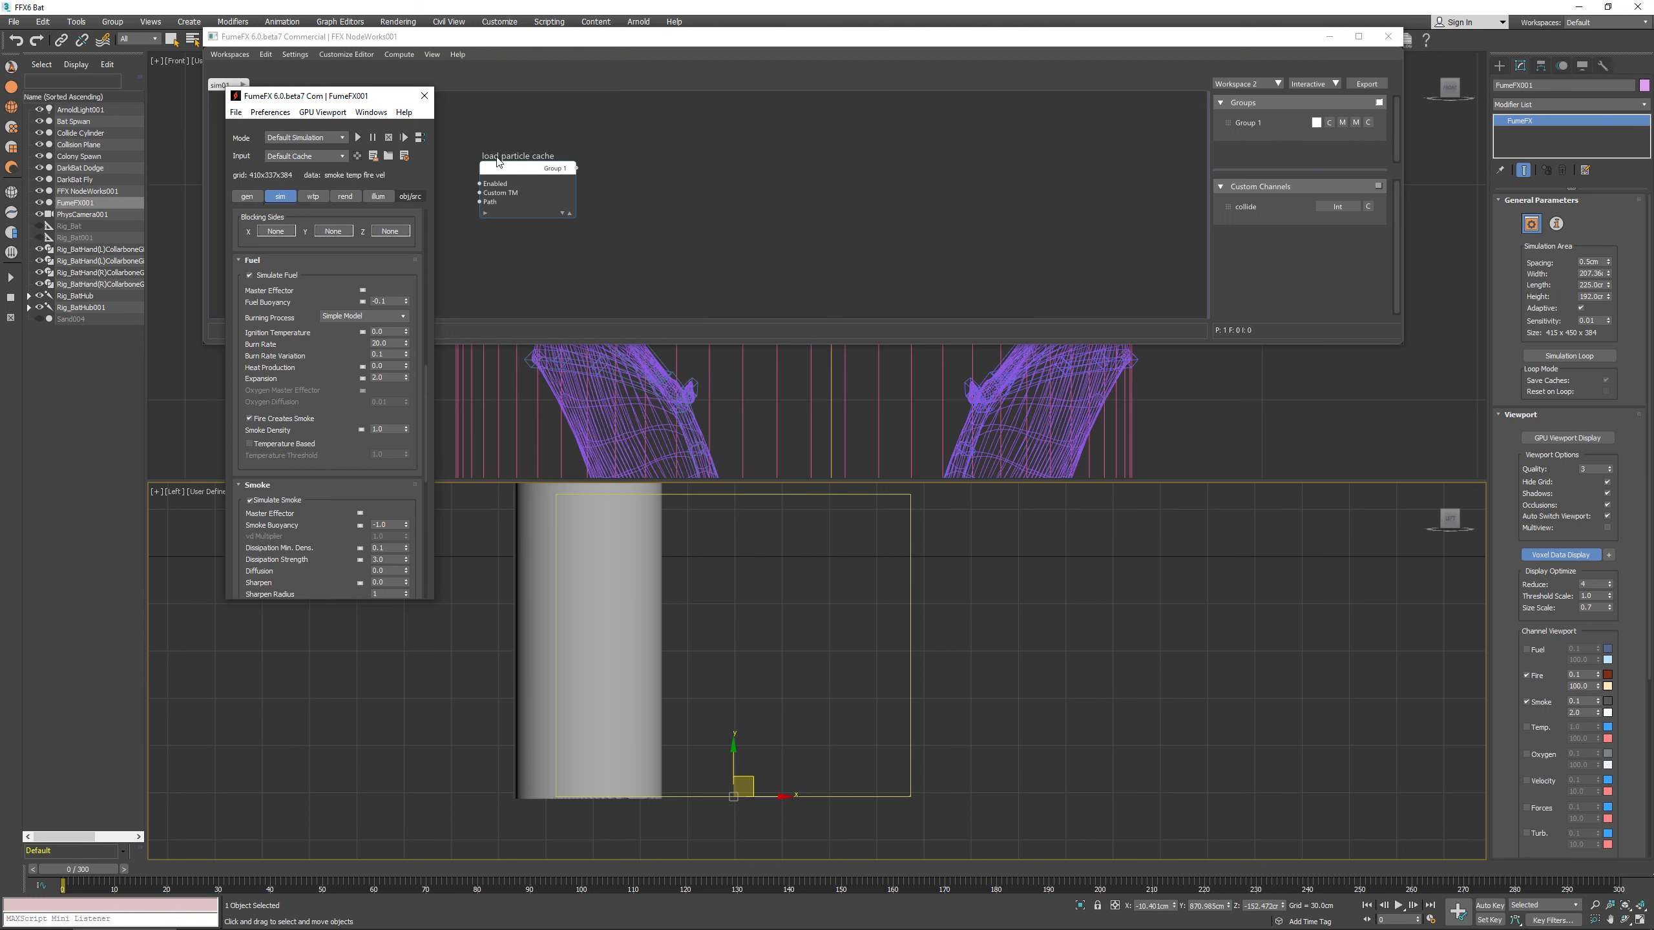
left_click(424, 96)
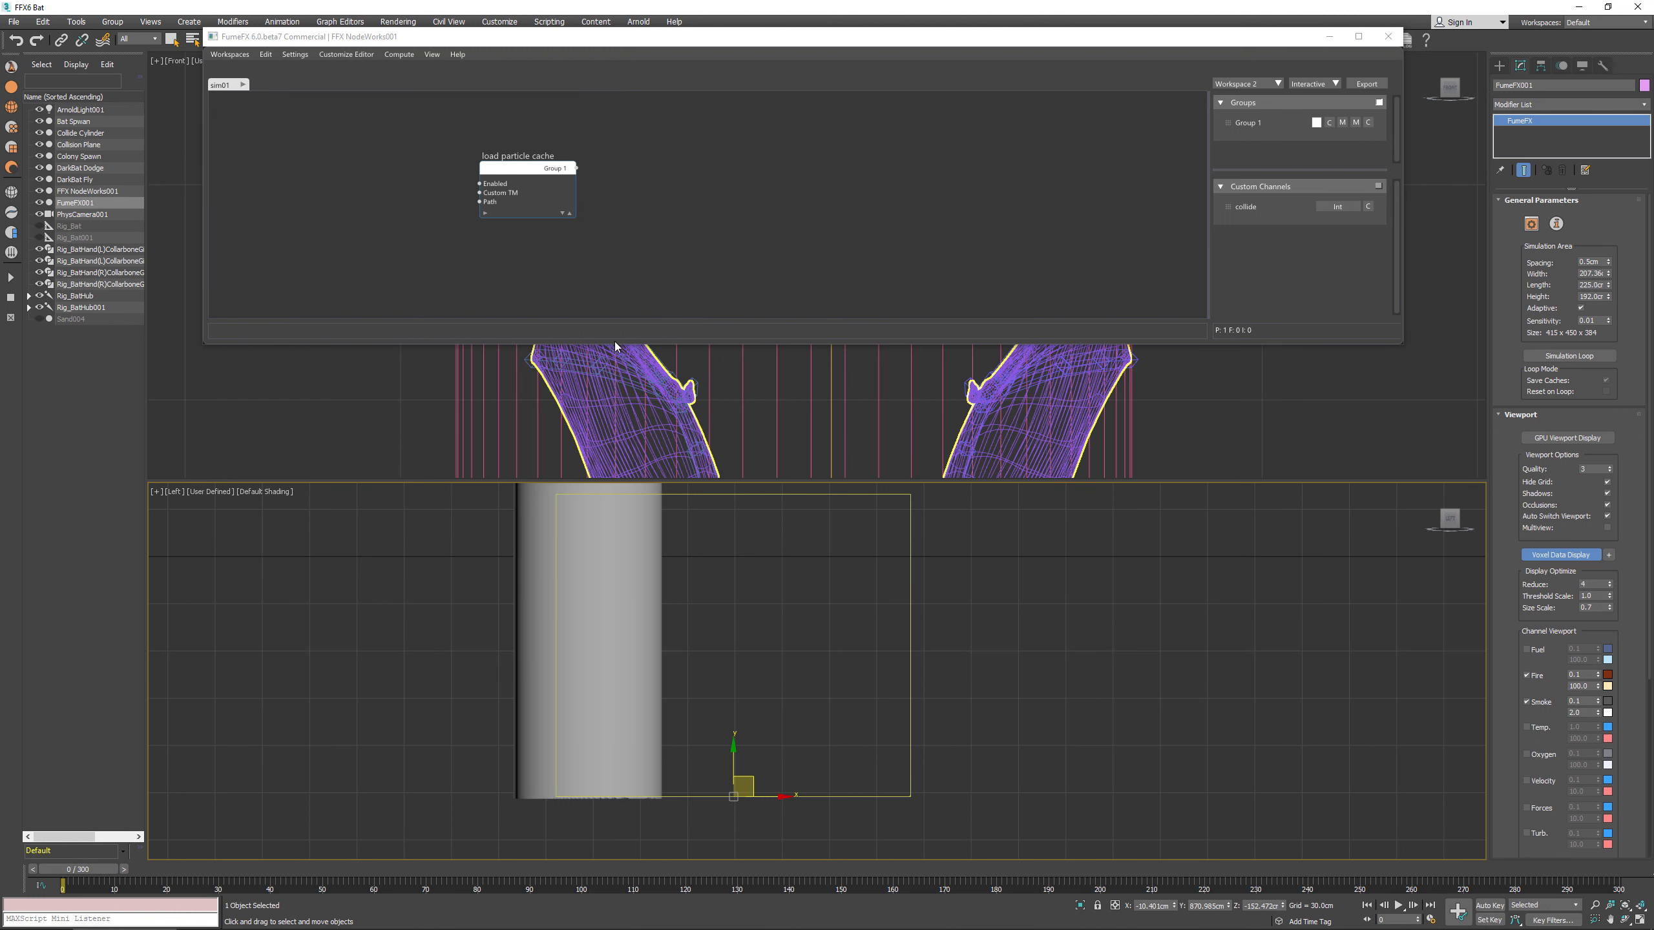
Step: Enlarge the node editor window and add a FumeFX Simulation Ref node below the Load Particle Cache node
left_click_drag(614, 347, 677, 453)
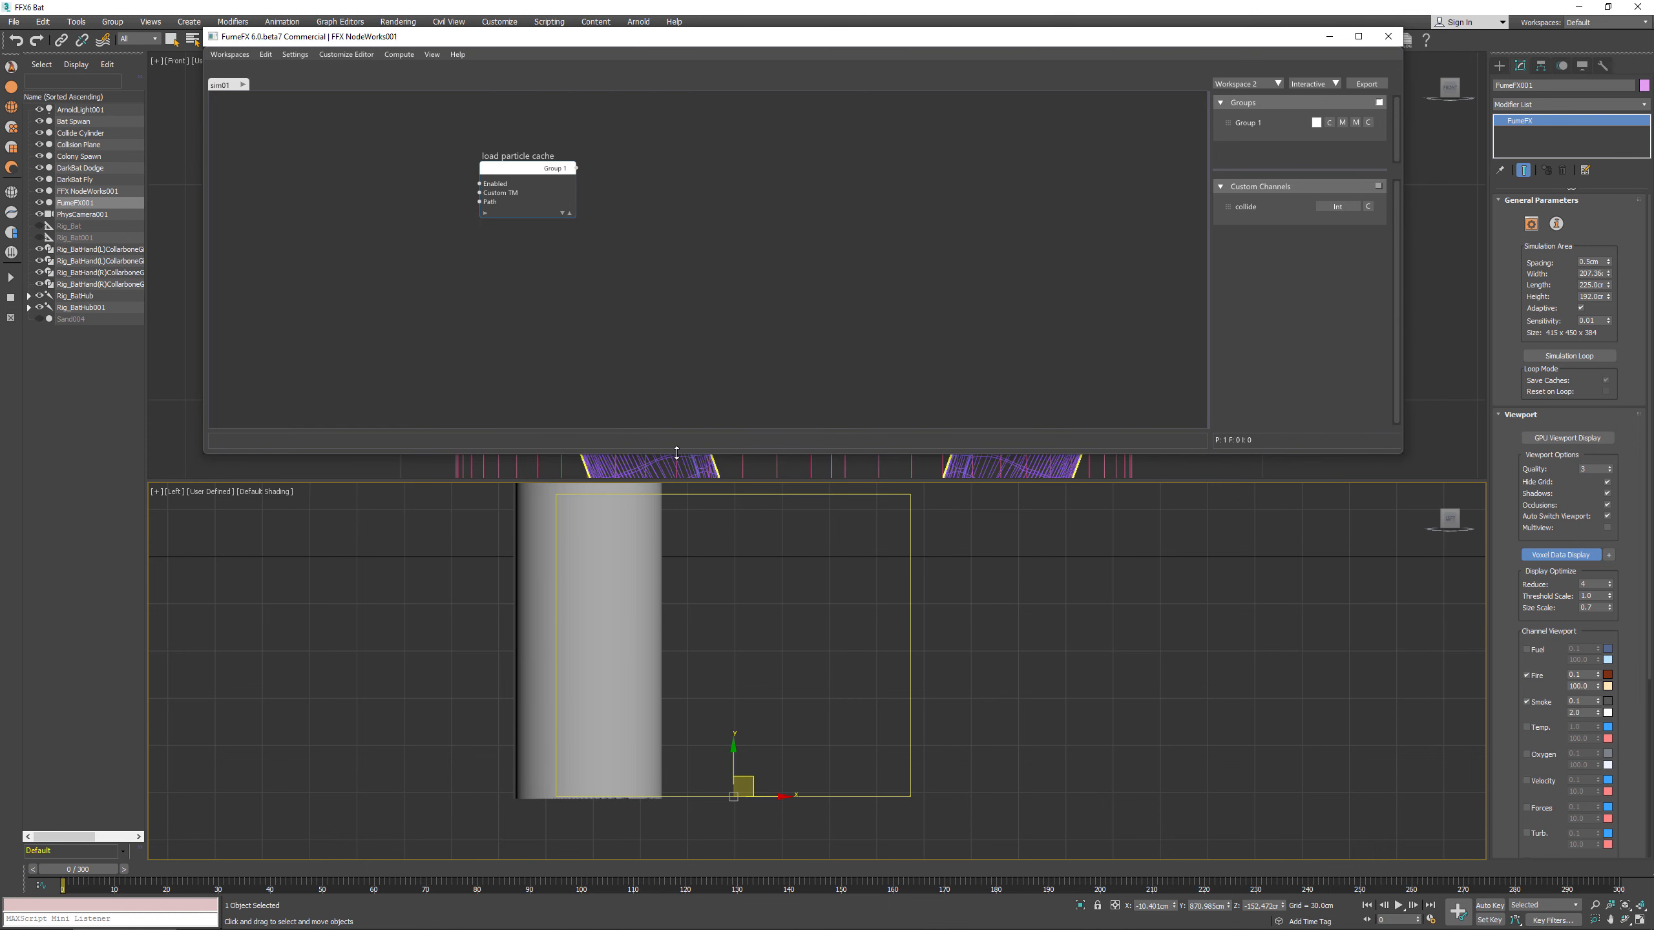
middle_click_drag(517, 300, 518, 265)
right_click(504, 257)
type("fume")
key("Return")
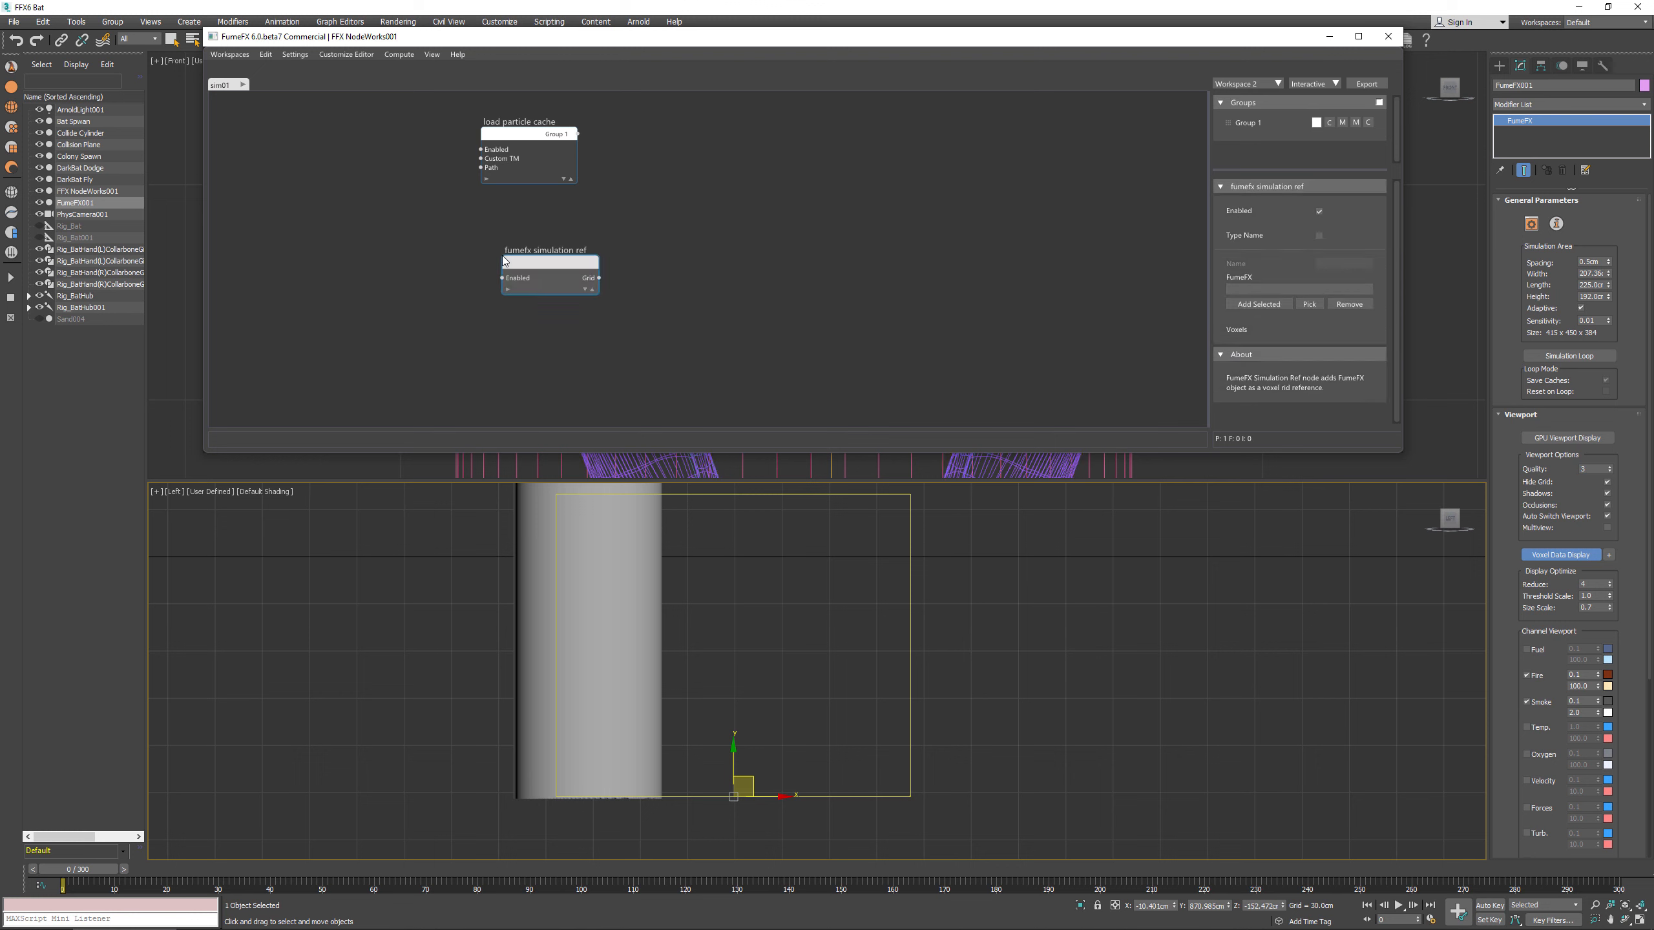
Step: Assign the FumeFX001 grid to the FumeFX Simulation Ref node and align the node beneath the Load Particle Cache node
left_click(1308, 304)
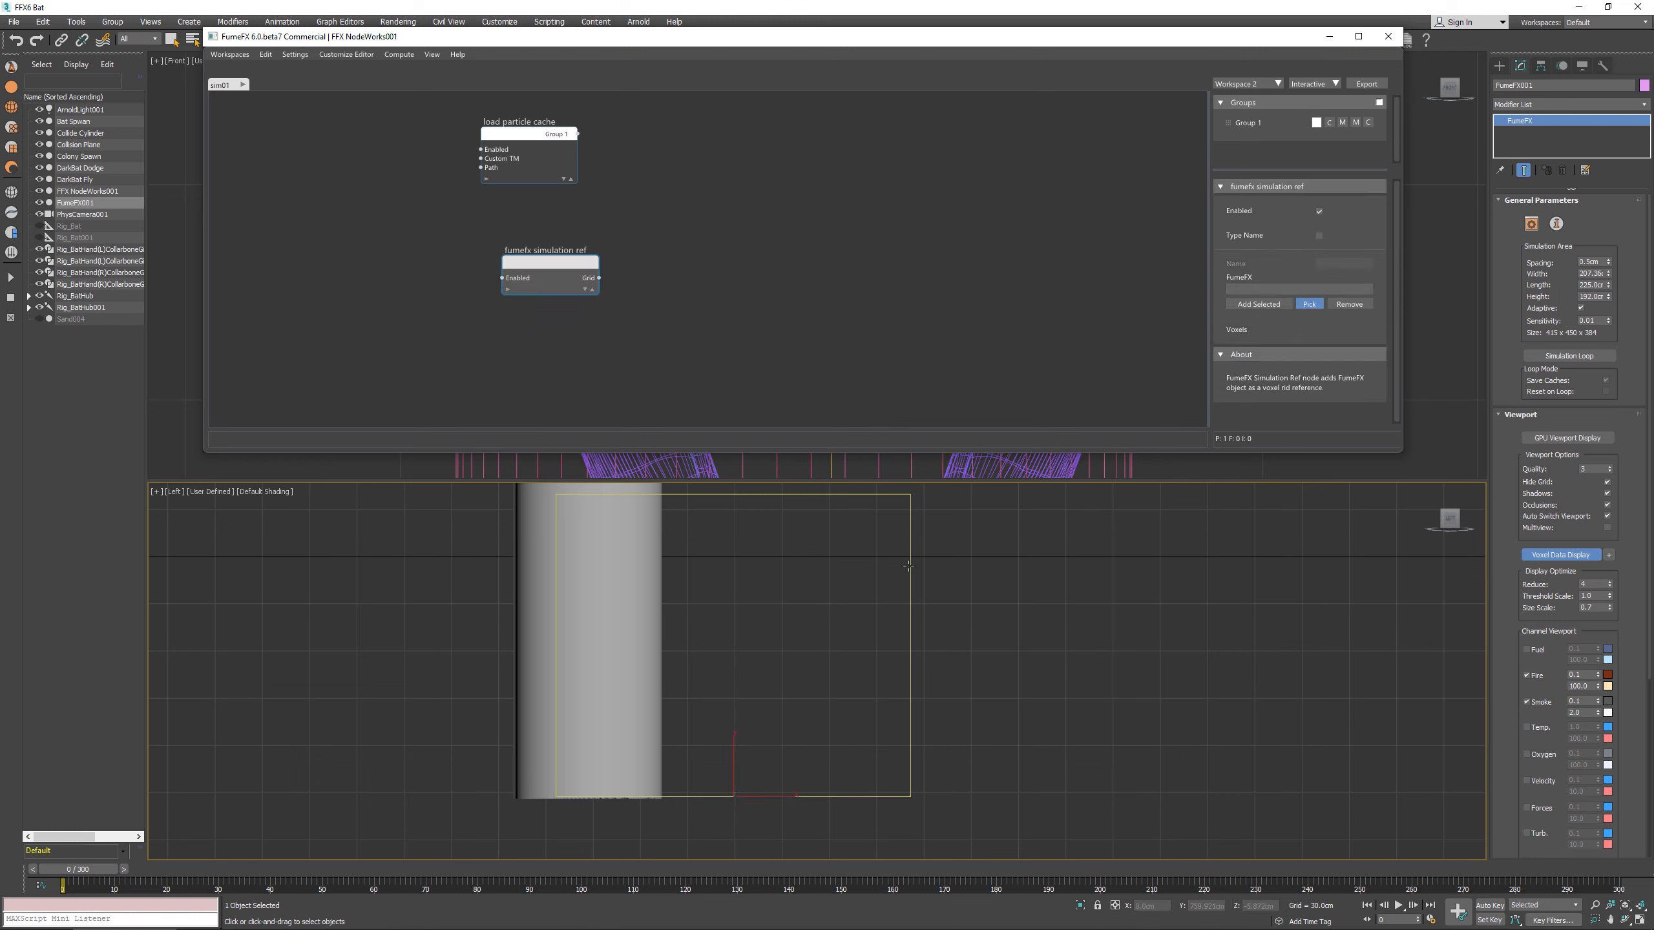
left_click(910, 533)
left_click_drag(544, 268, 521, 251)
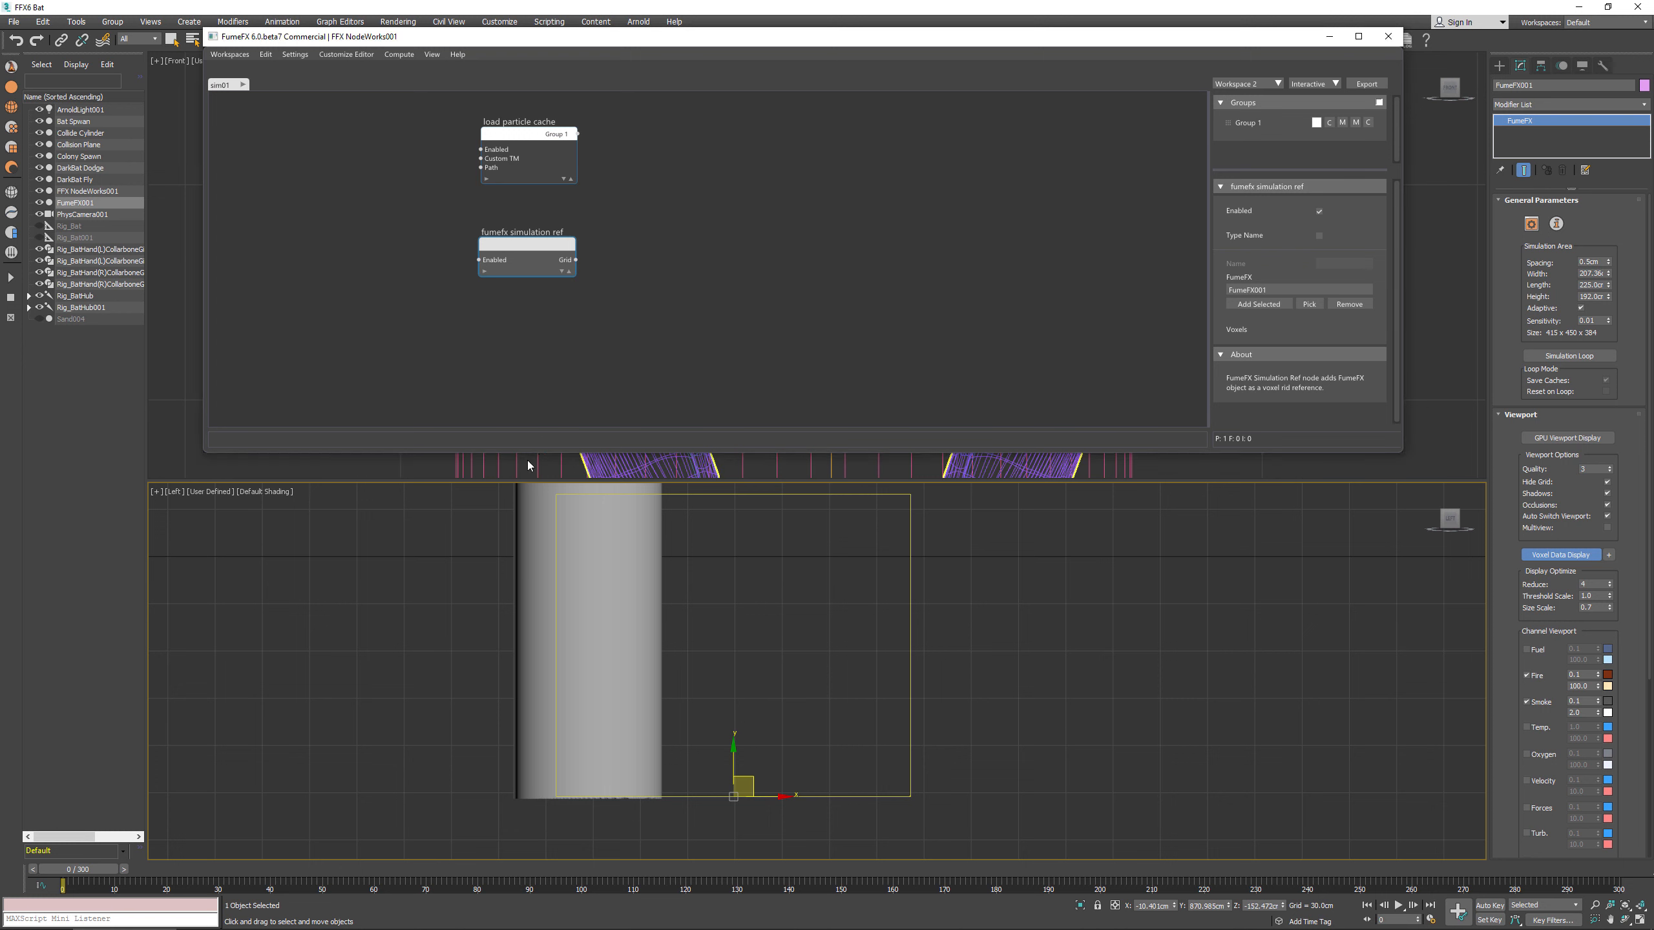
Step: Make the node editor window taller and add a Grid Obstacles node below the FumeFX Simulation Ref node
left_click_drag(526, 451, 526, 474)
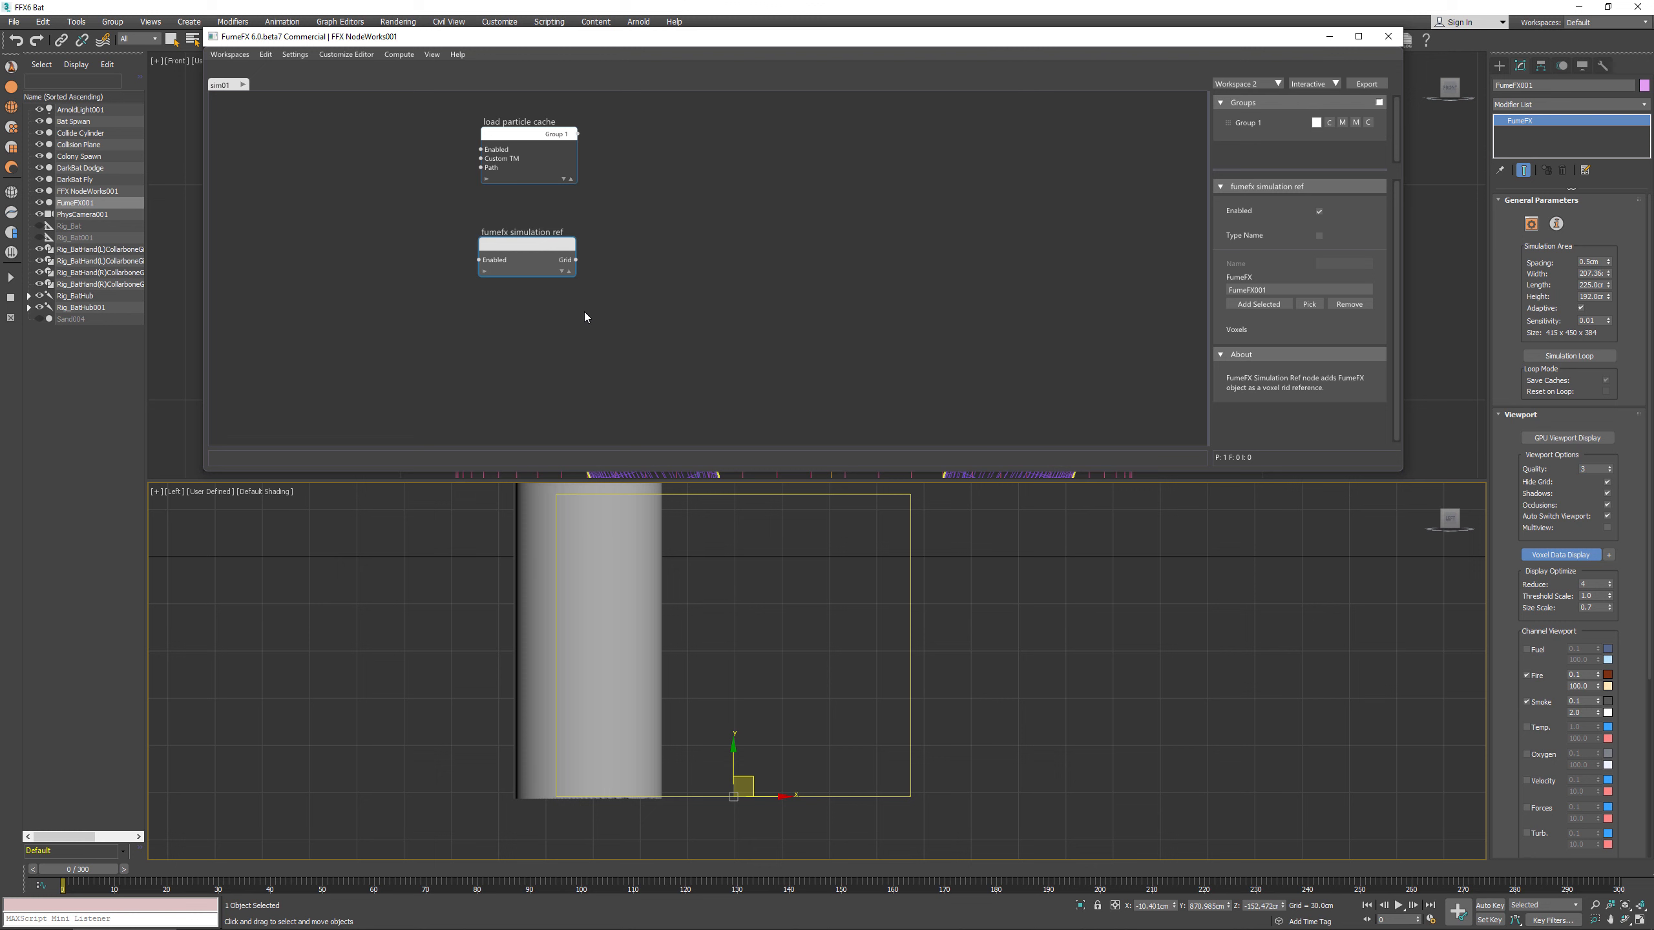
middle_click_drag(584, 312, 588, 290)
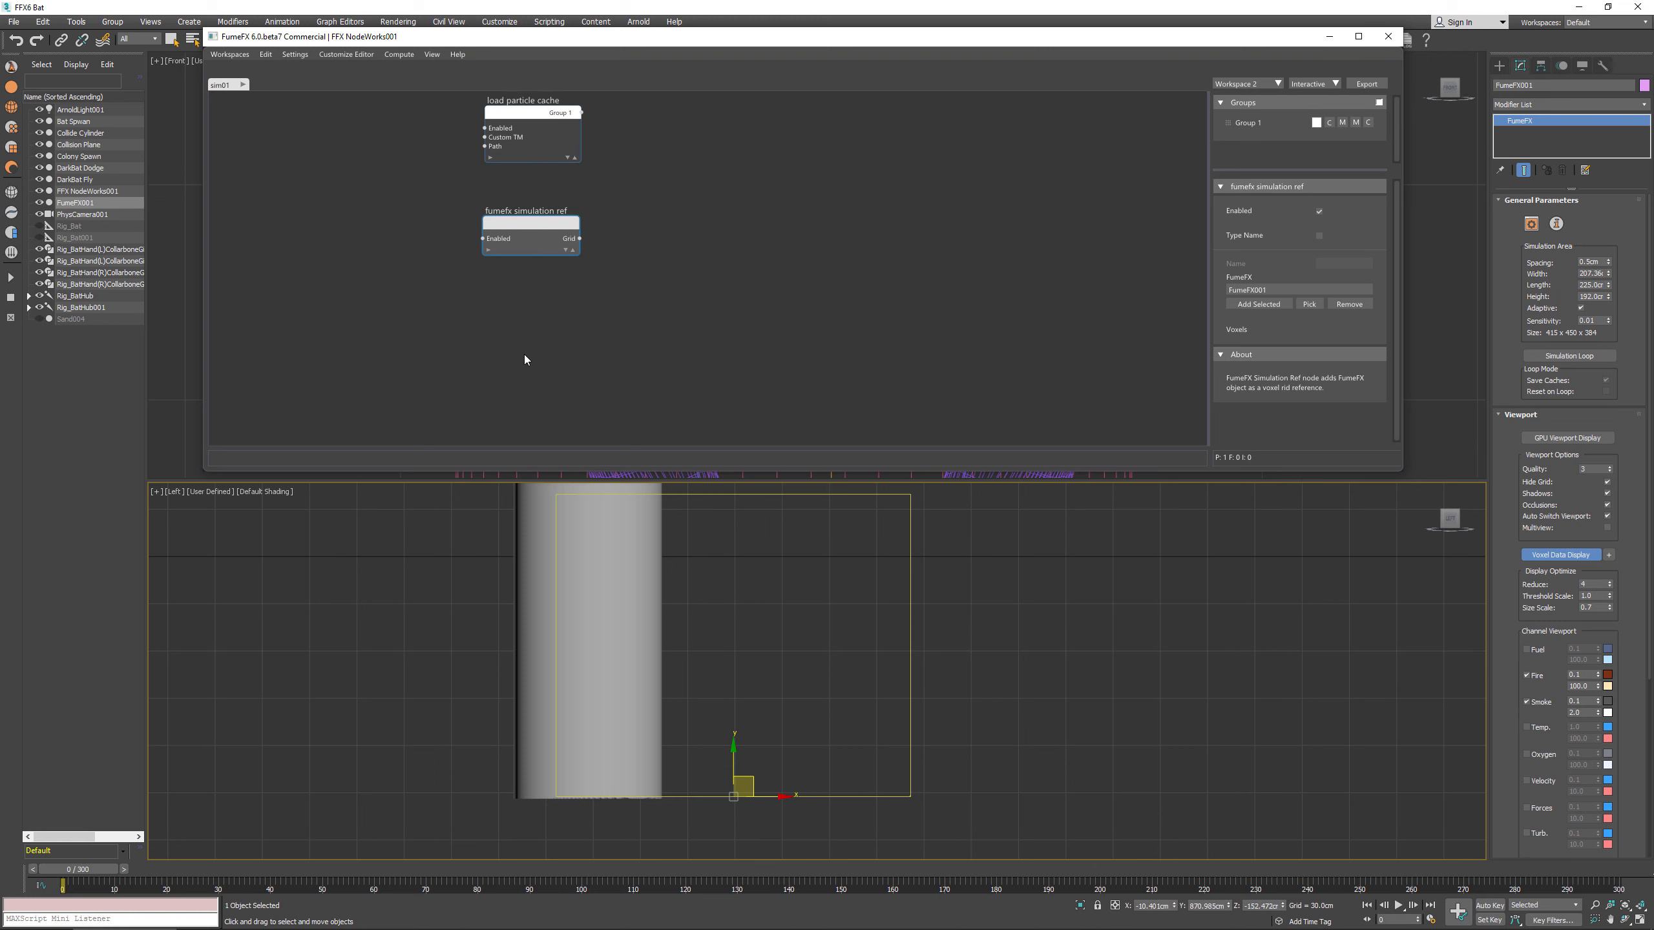
left_click(494, 335)
right_click(494, 335)
type("grid ob")
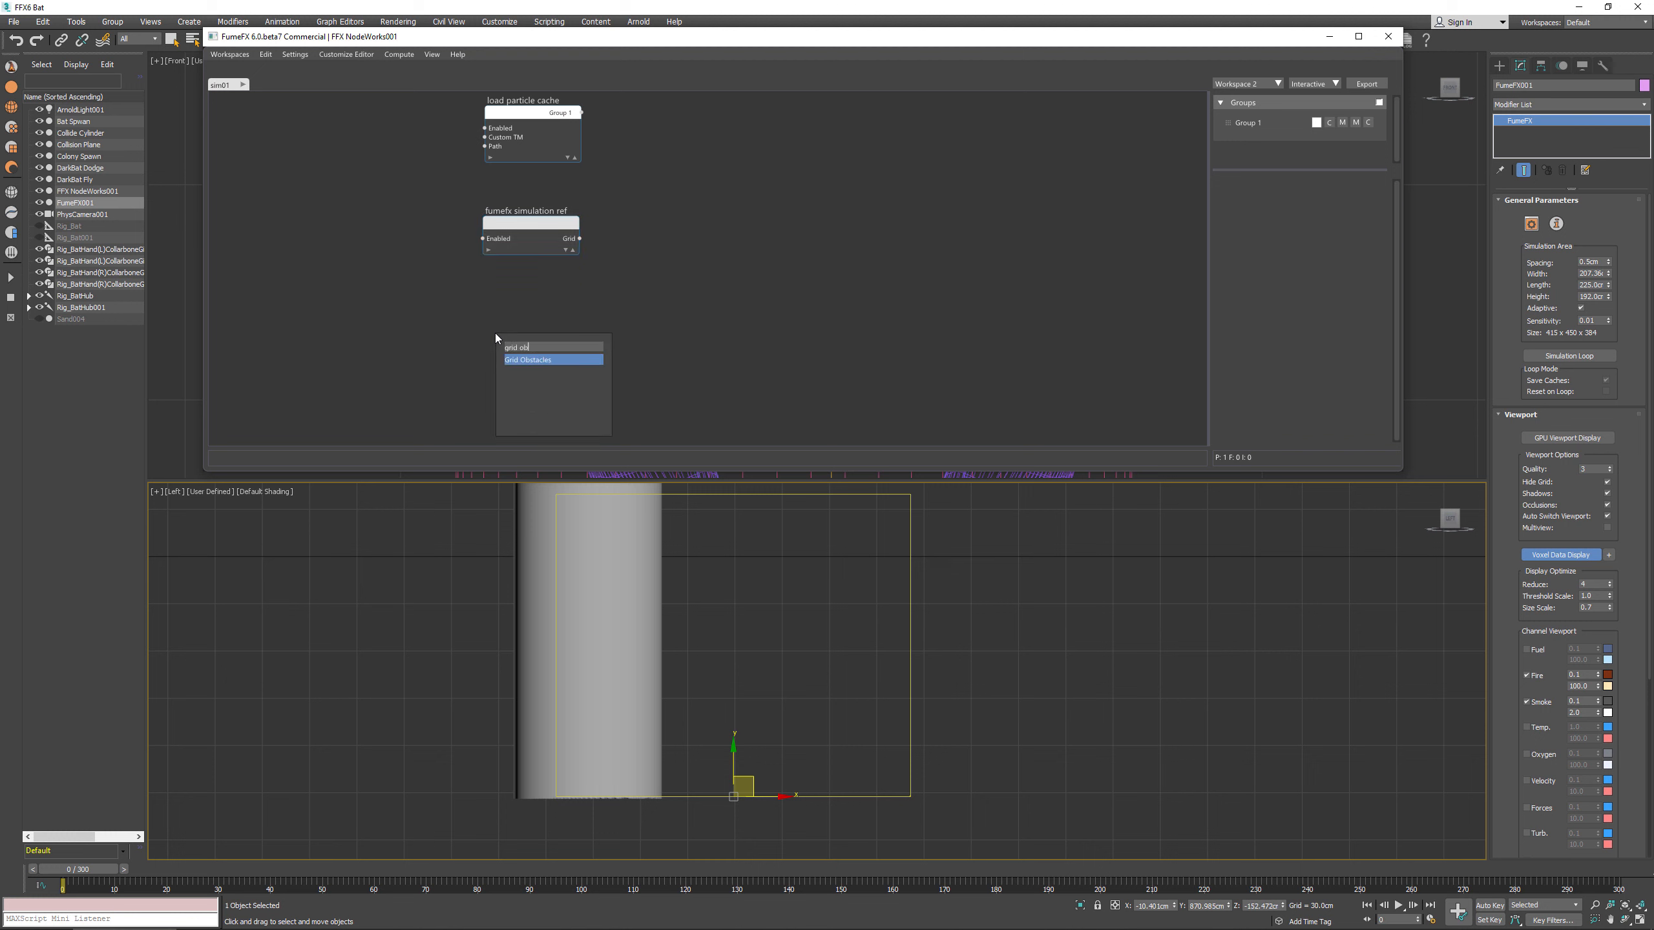
key("Return")
Step: Assign Collide Cylinder and Collision Plane as the objects of the Grid Obstacles node
left_click(1292, 304)
left_click(613, 612)
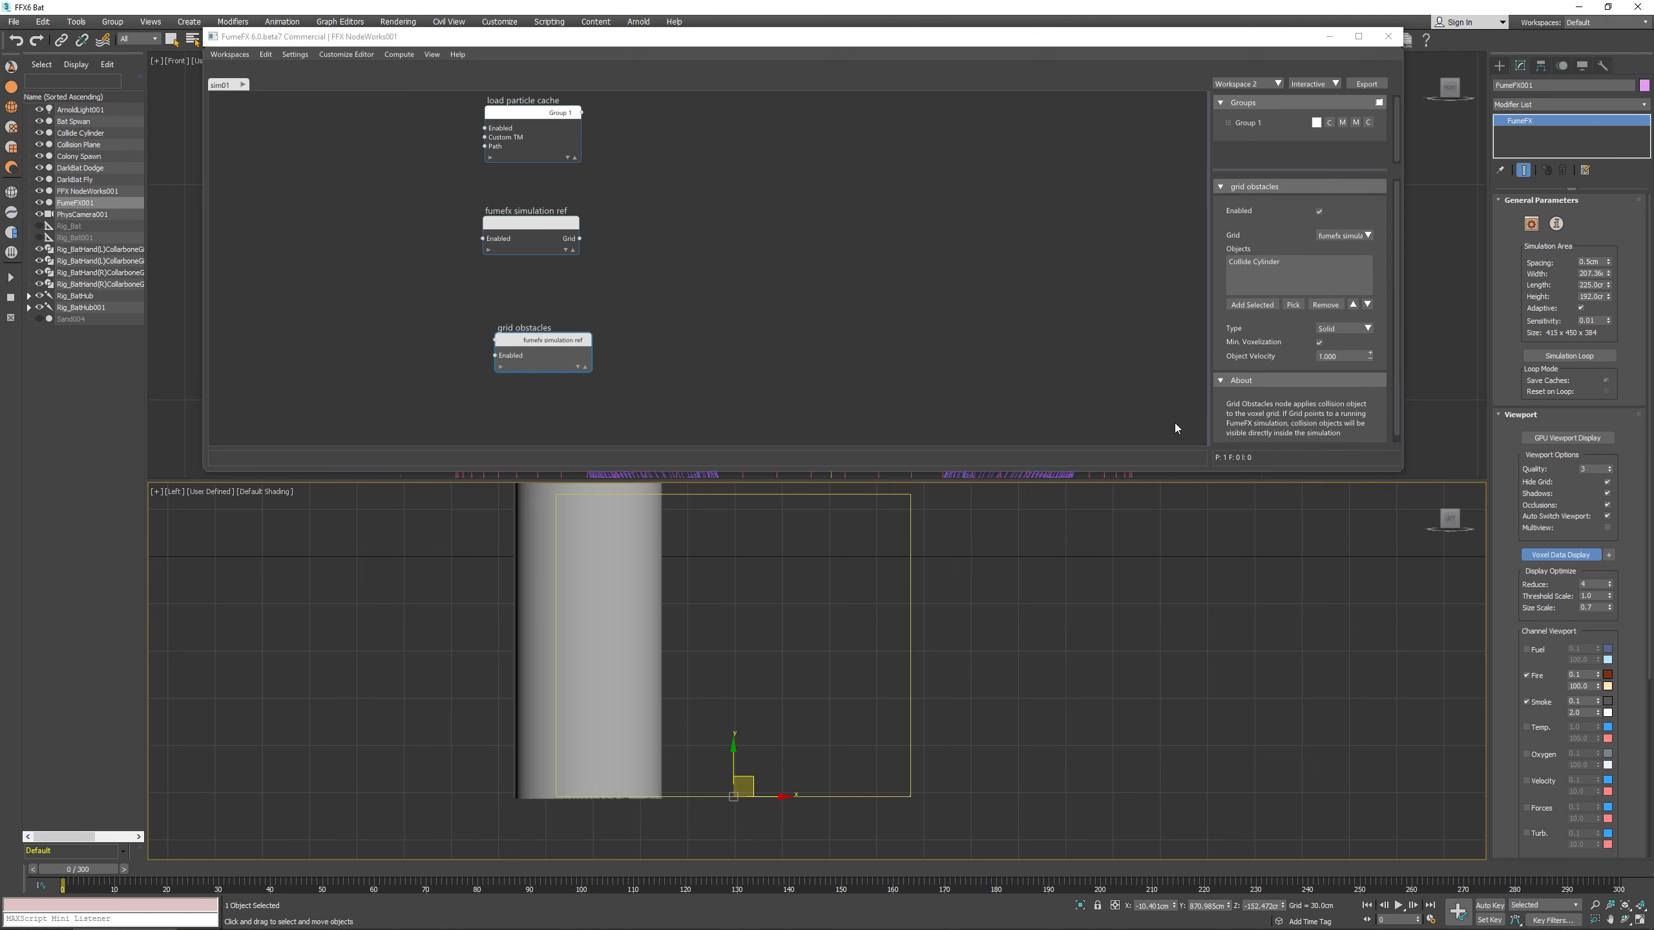
left_click(1293, 305)
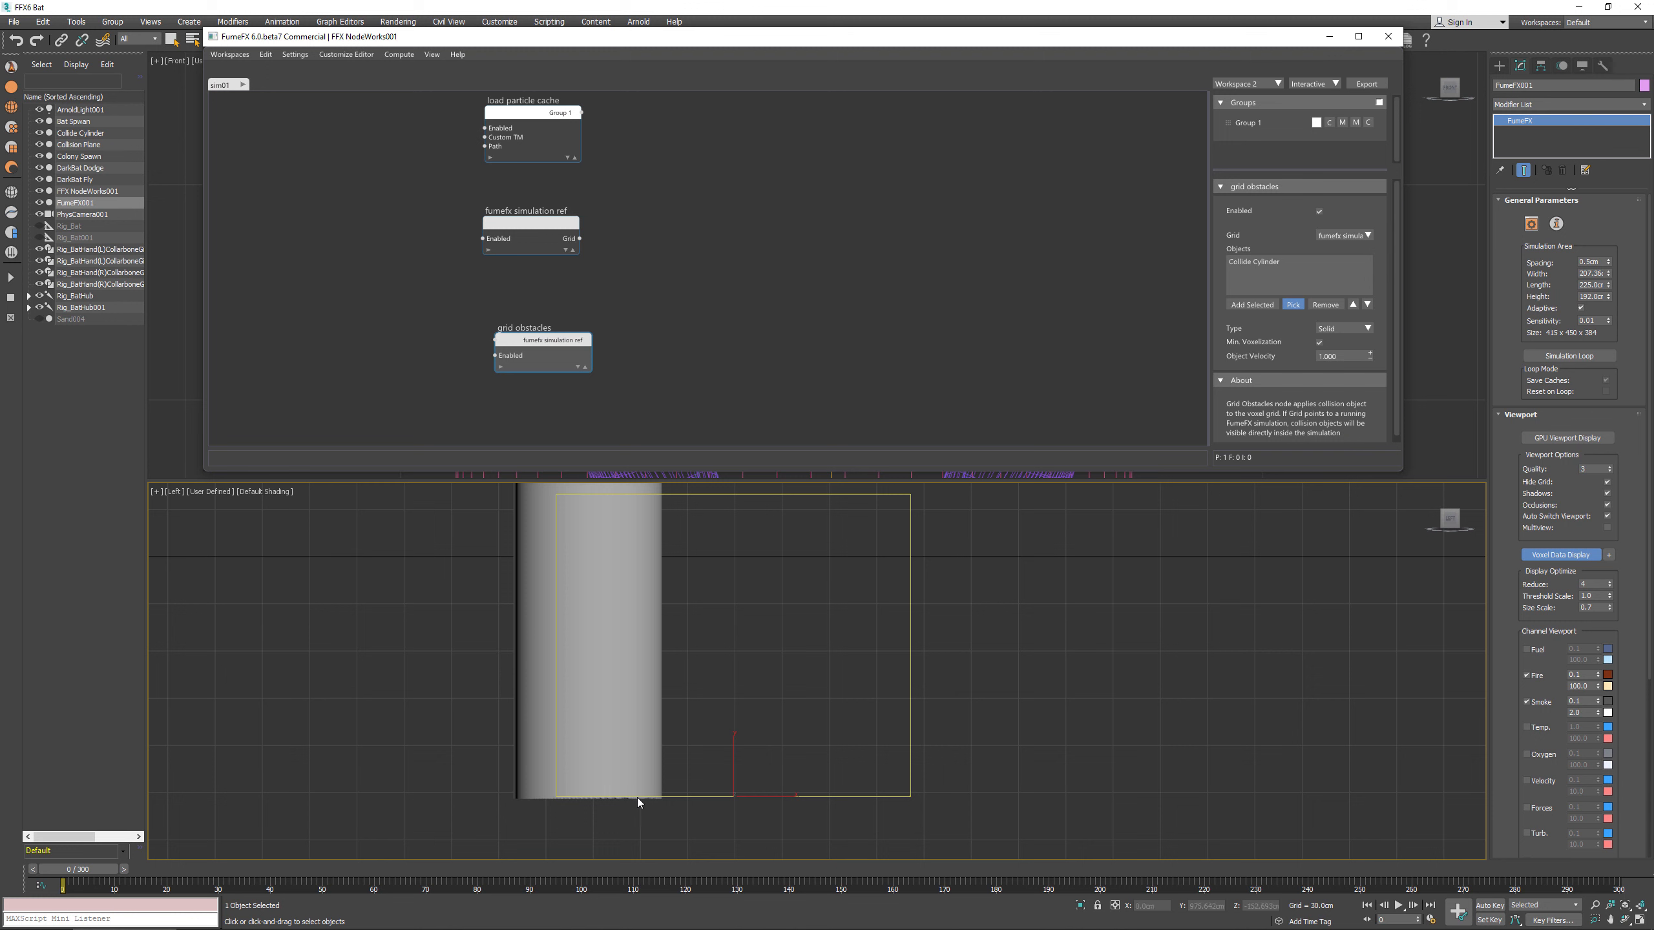
left_click(710, 796)
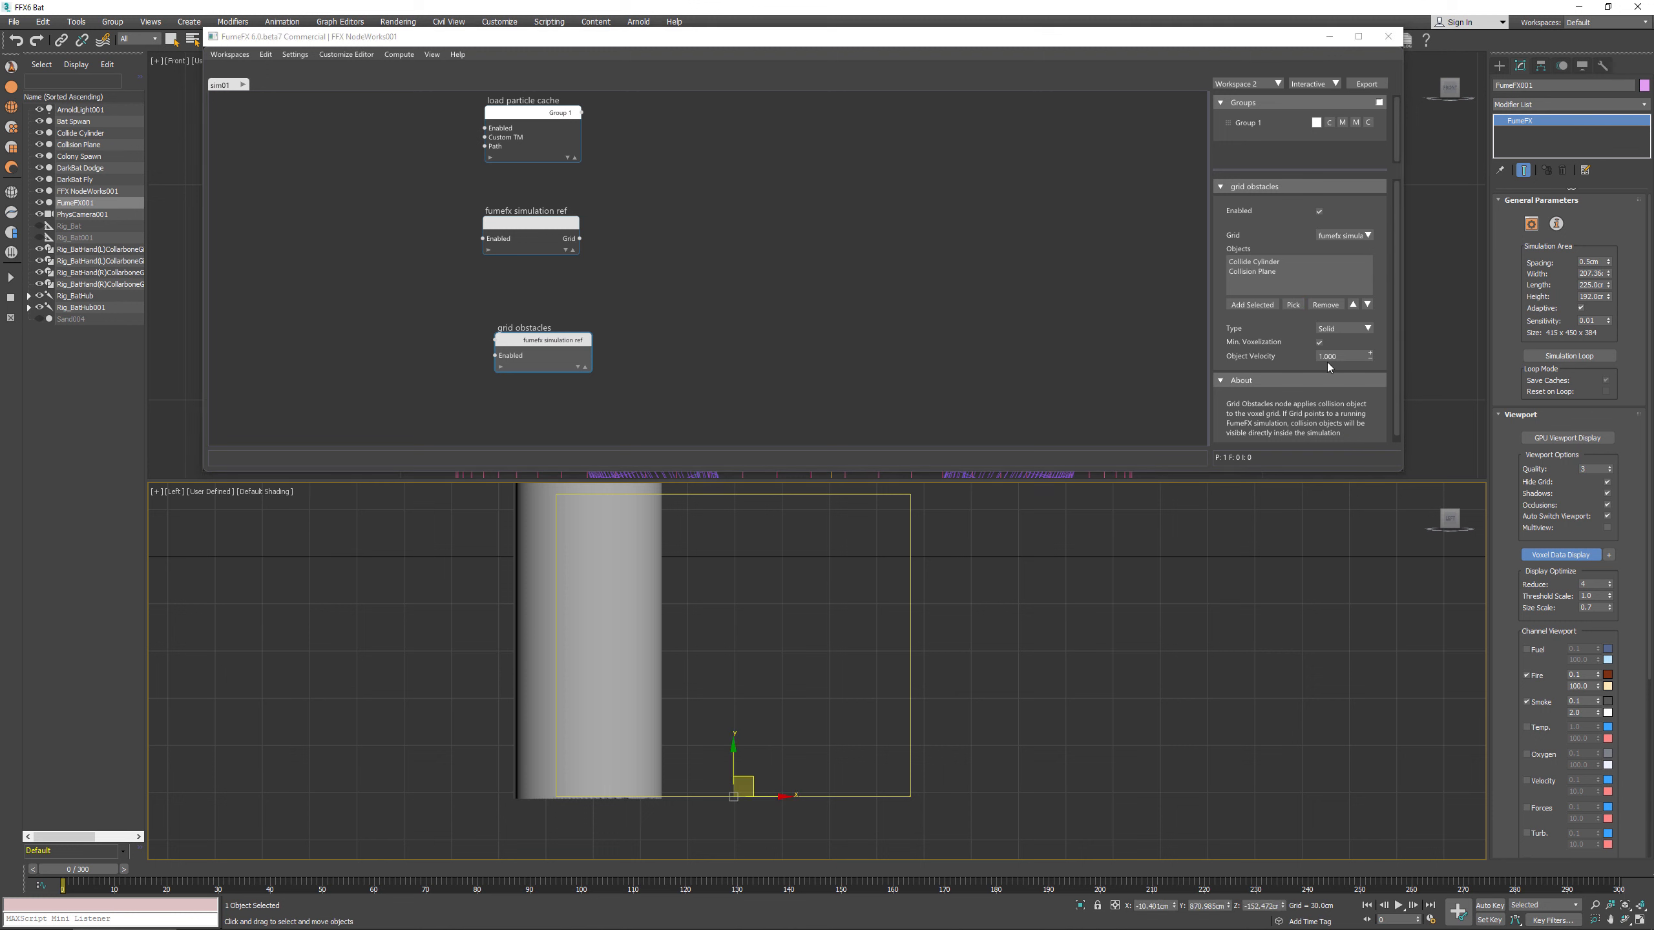
Step: Align the Grid Obstacles node under the FumeFX Simulation Ref node and shift the reference node slightly down
left_click_drag(566, 341, 553, 321)
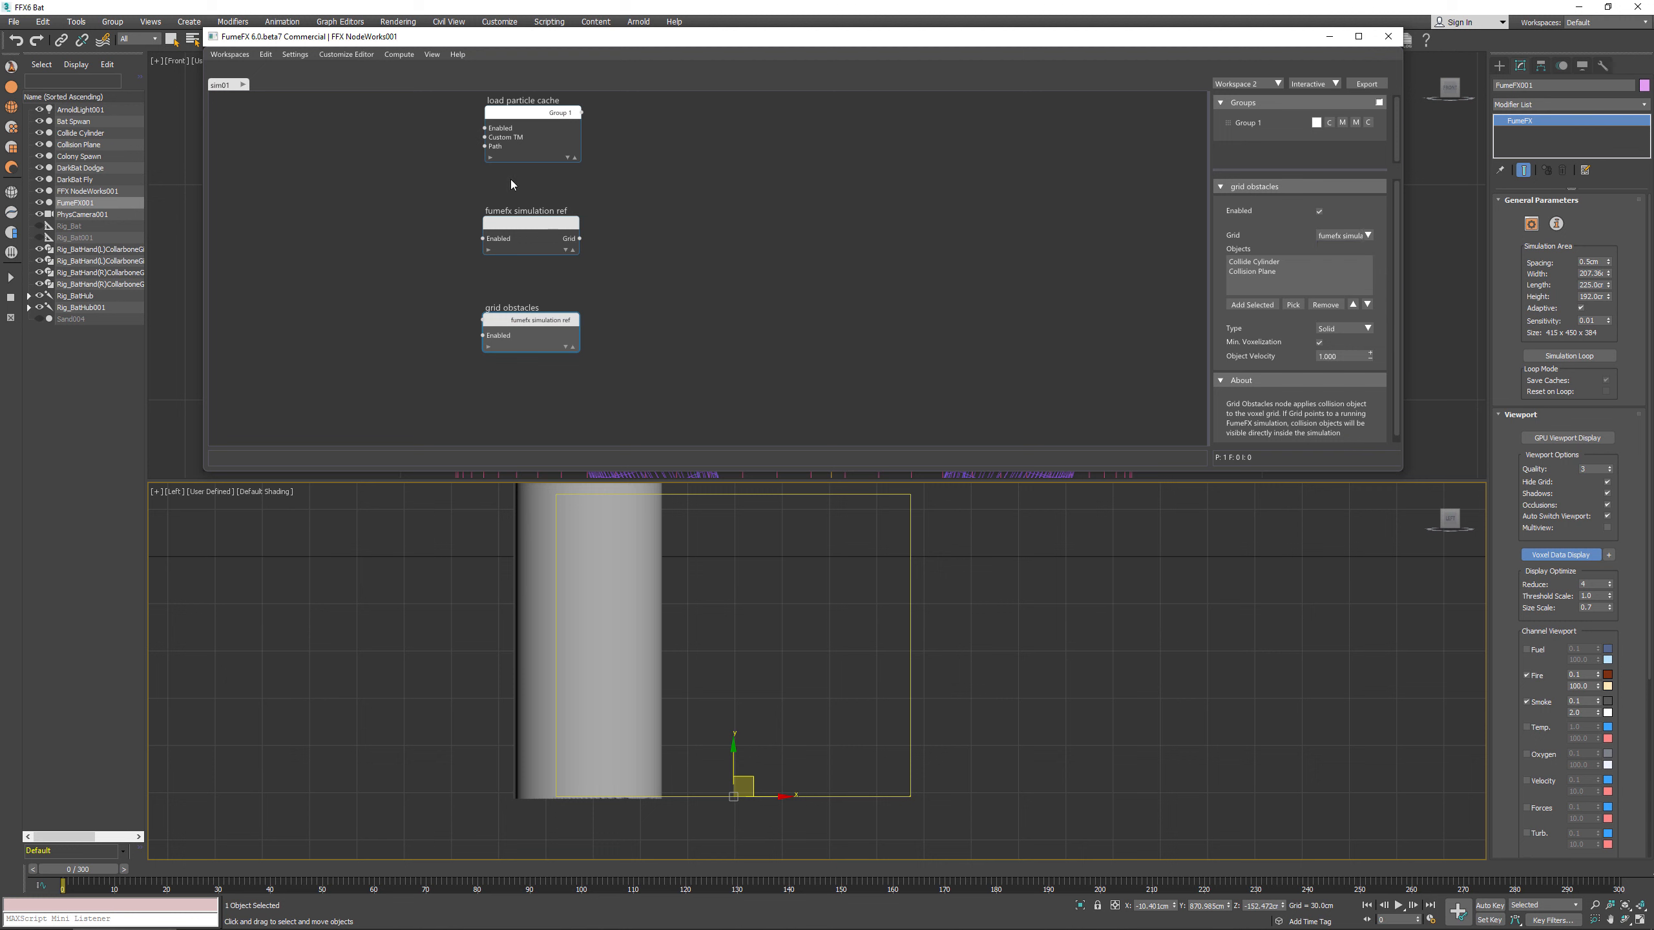
left_click_drag(573, 224, 573, 237)
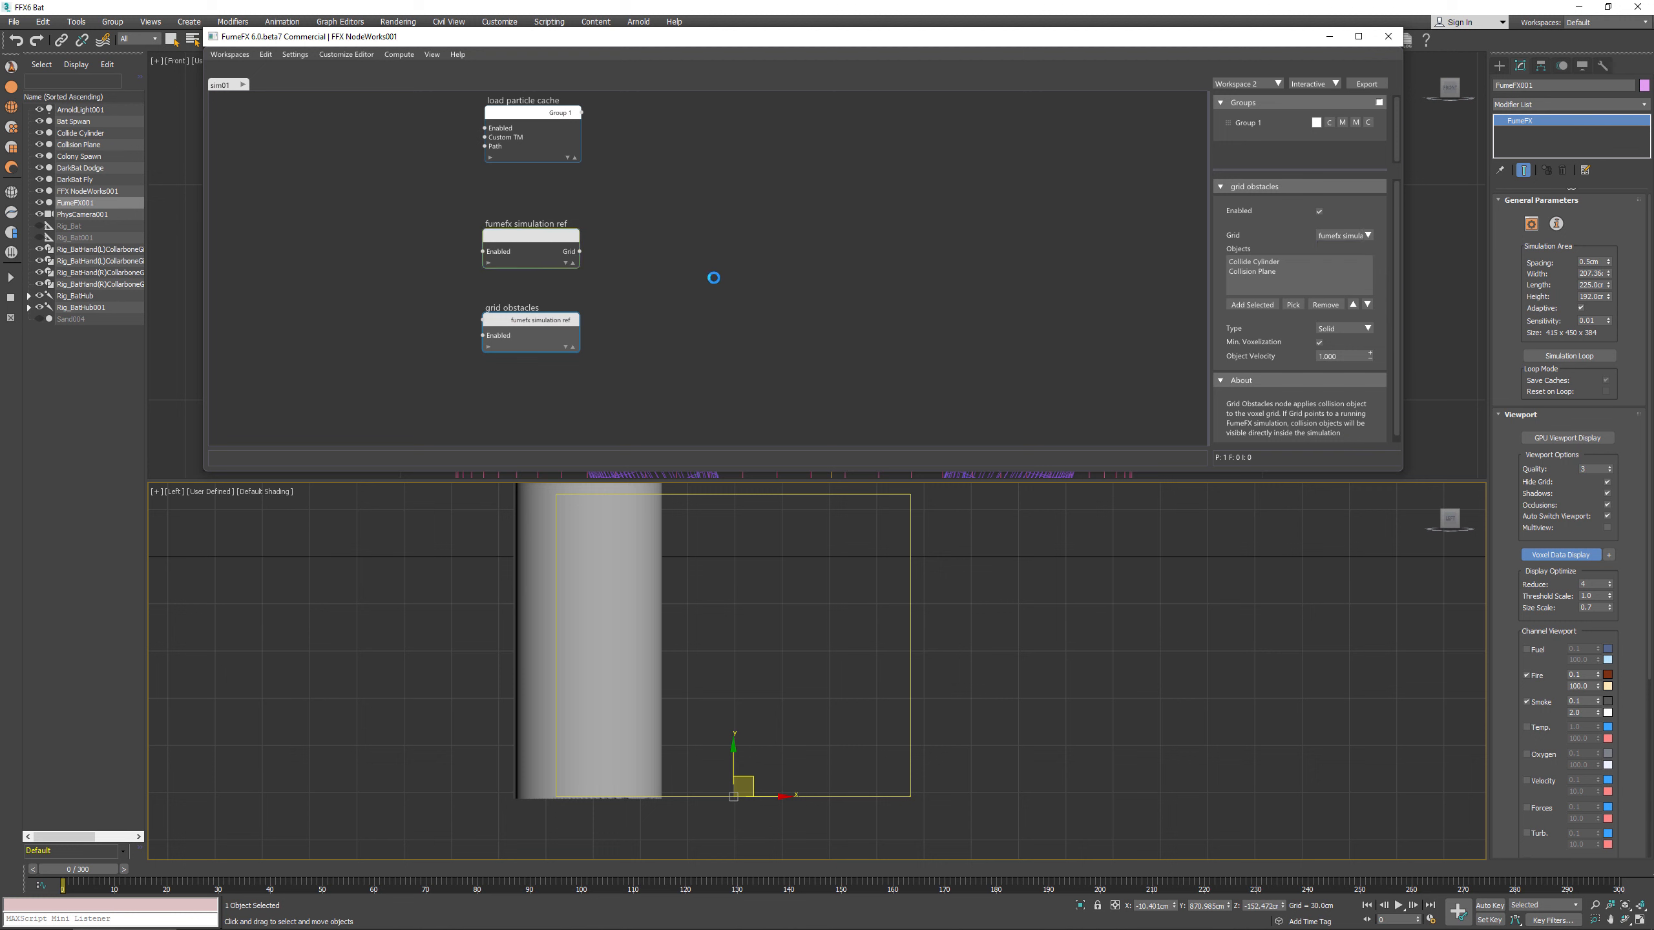
middle_click_drag(719, 294, 726, 202)
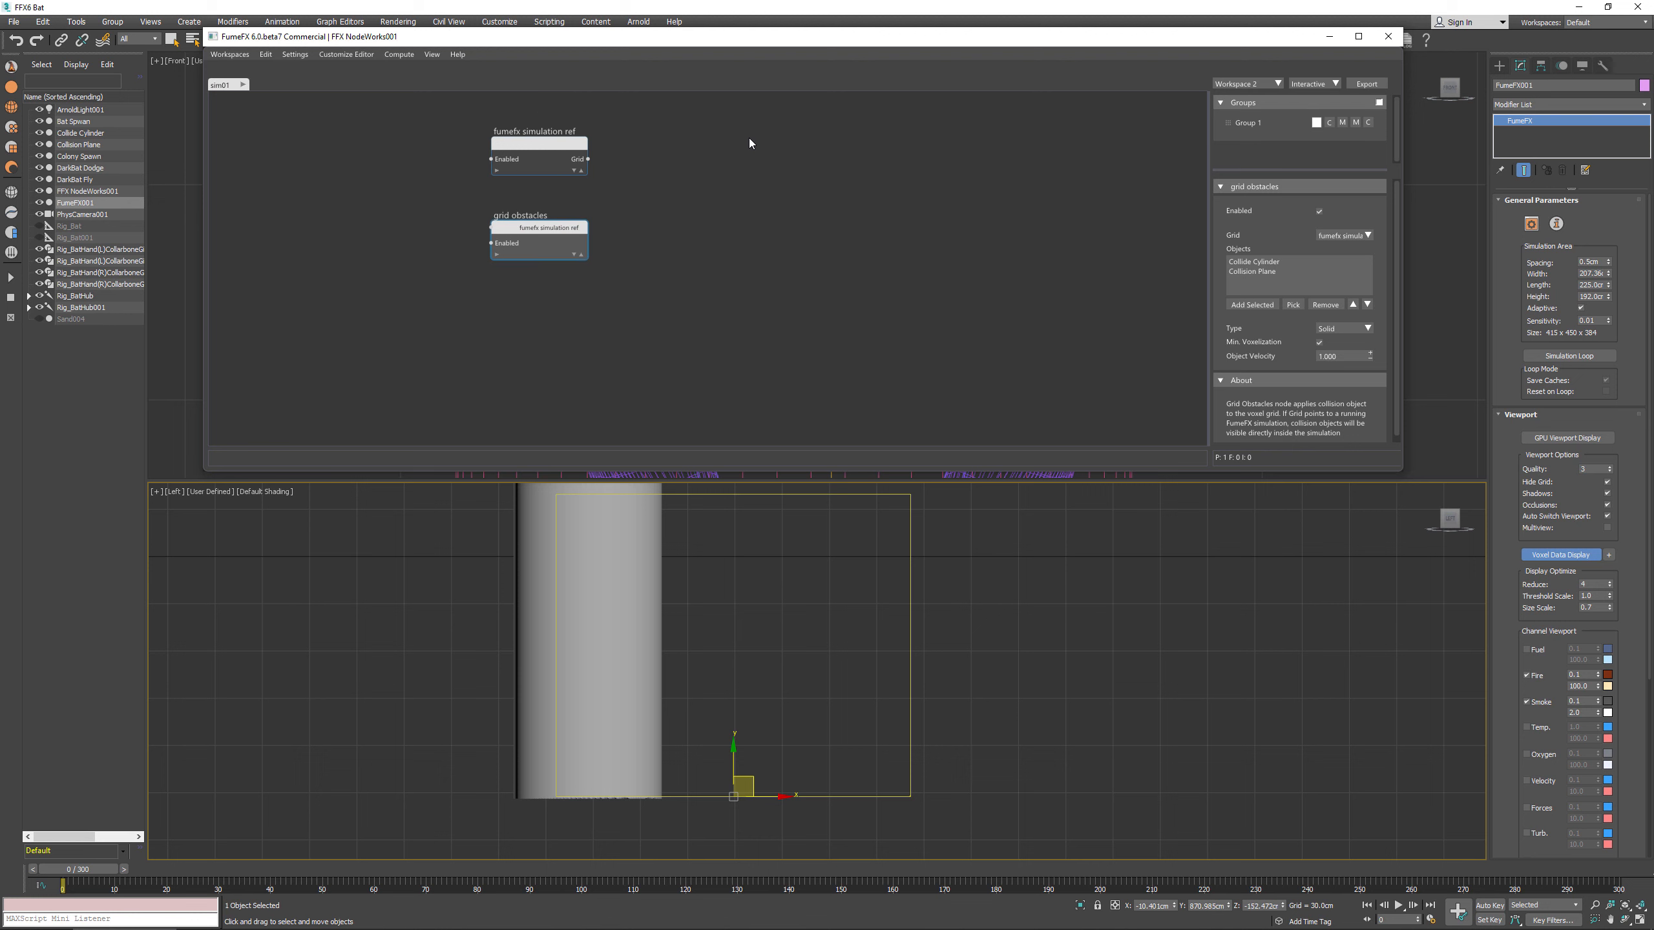
middle_click_drag(750, 141, 745, 269)
Step: Turn on Create Missing Groups for the Load Particle Cache node and enlarge the Groups area to show all groups
left_click(564, 175)
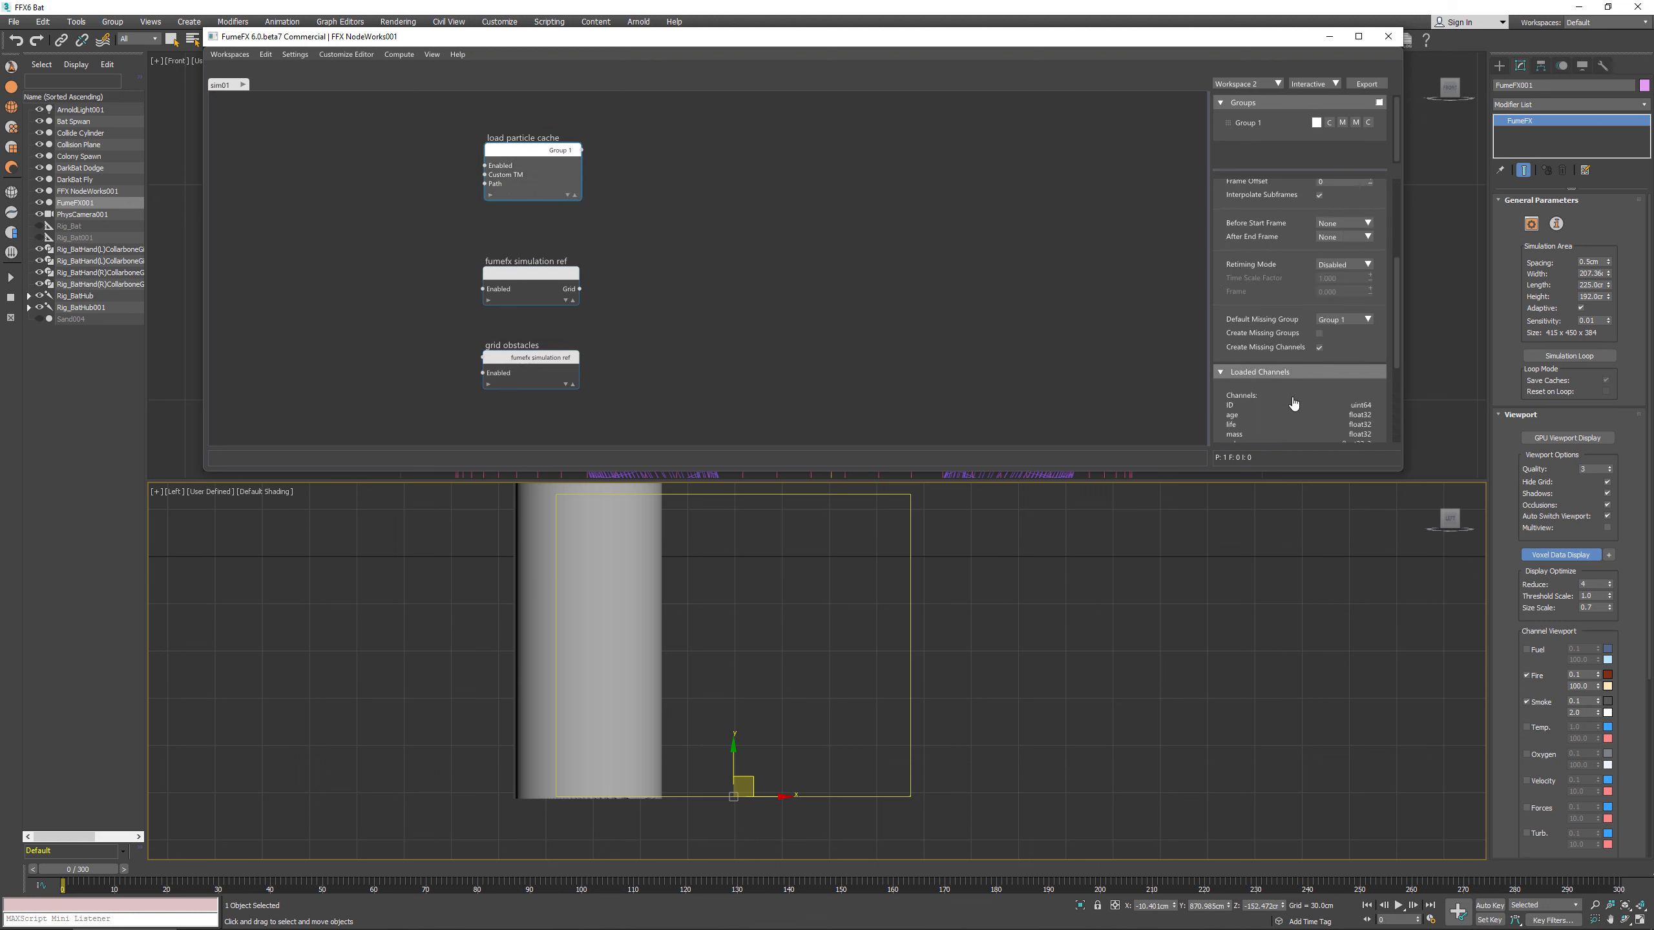
scroll(1293, 407, "down", 3)
scroll(1292, 326, "up", 3)
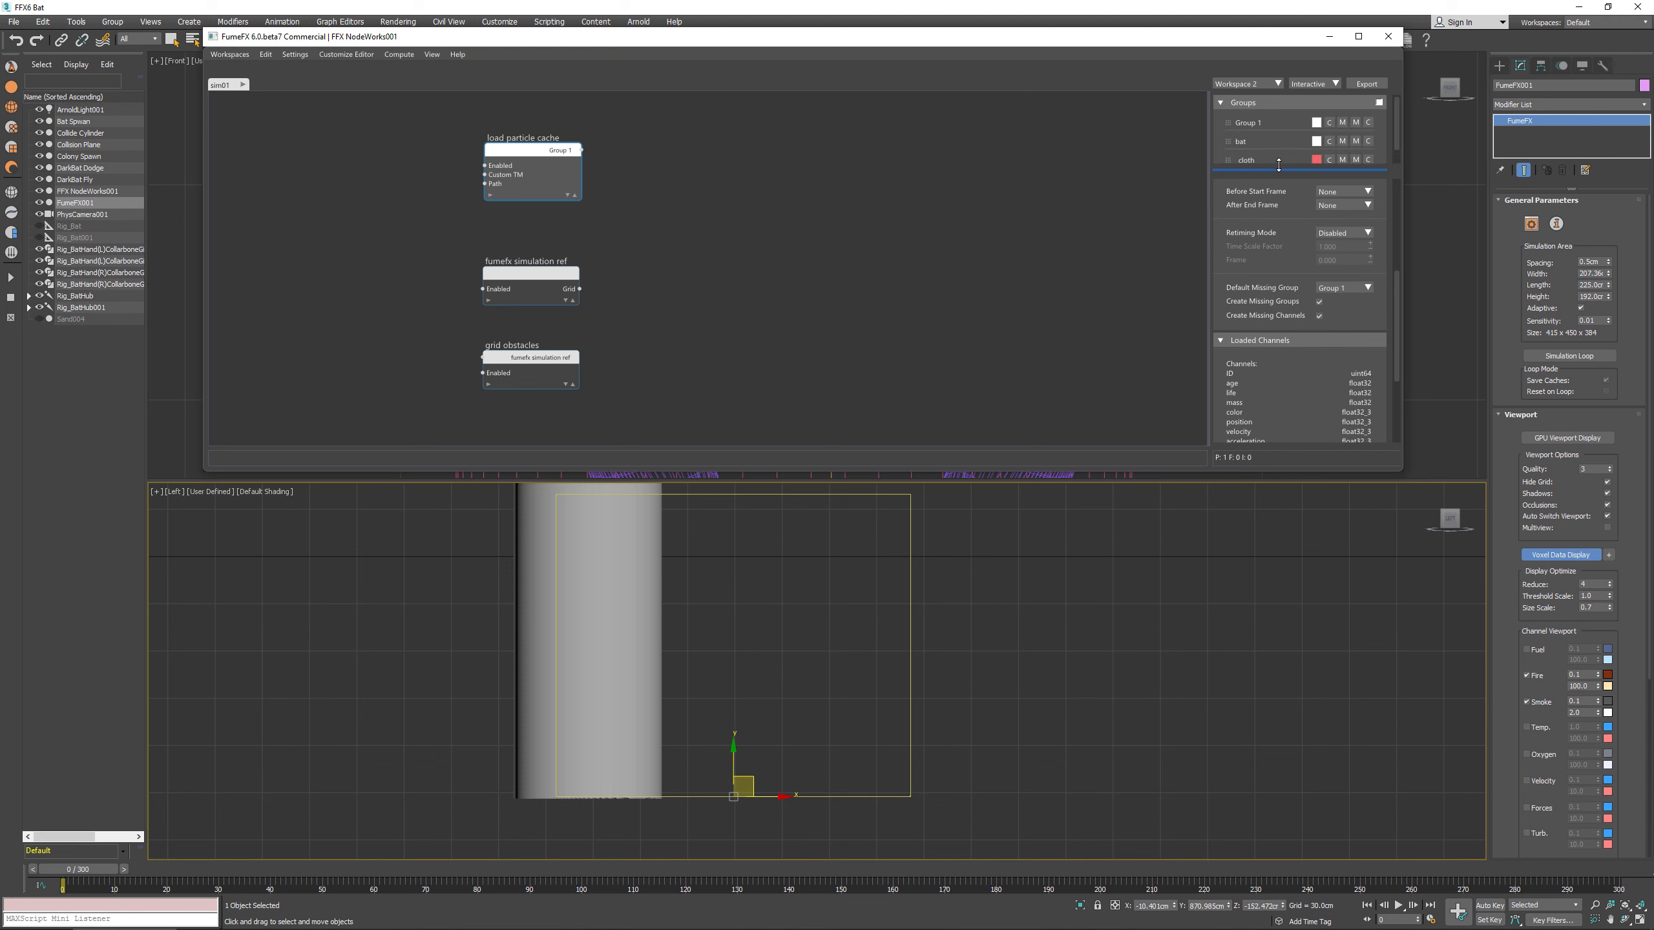
left_click_drag(1279, 170, 1283, 184)
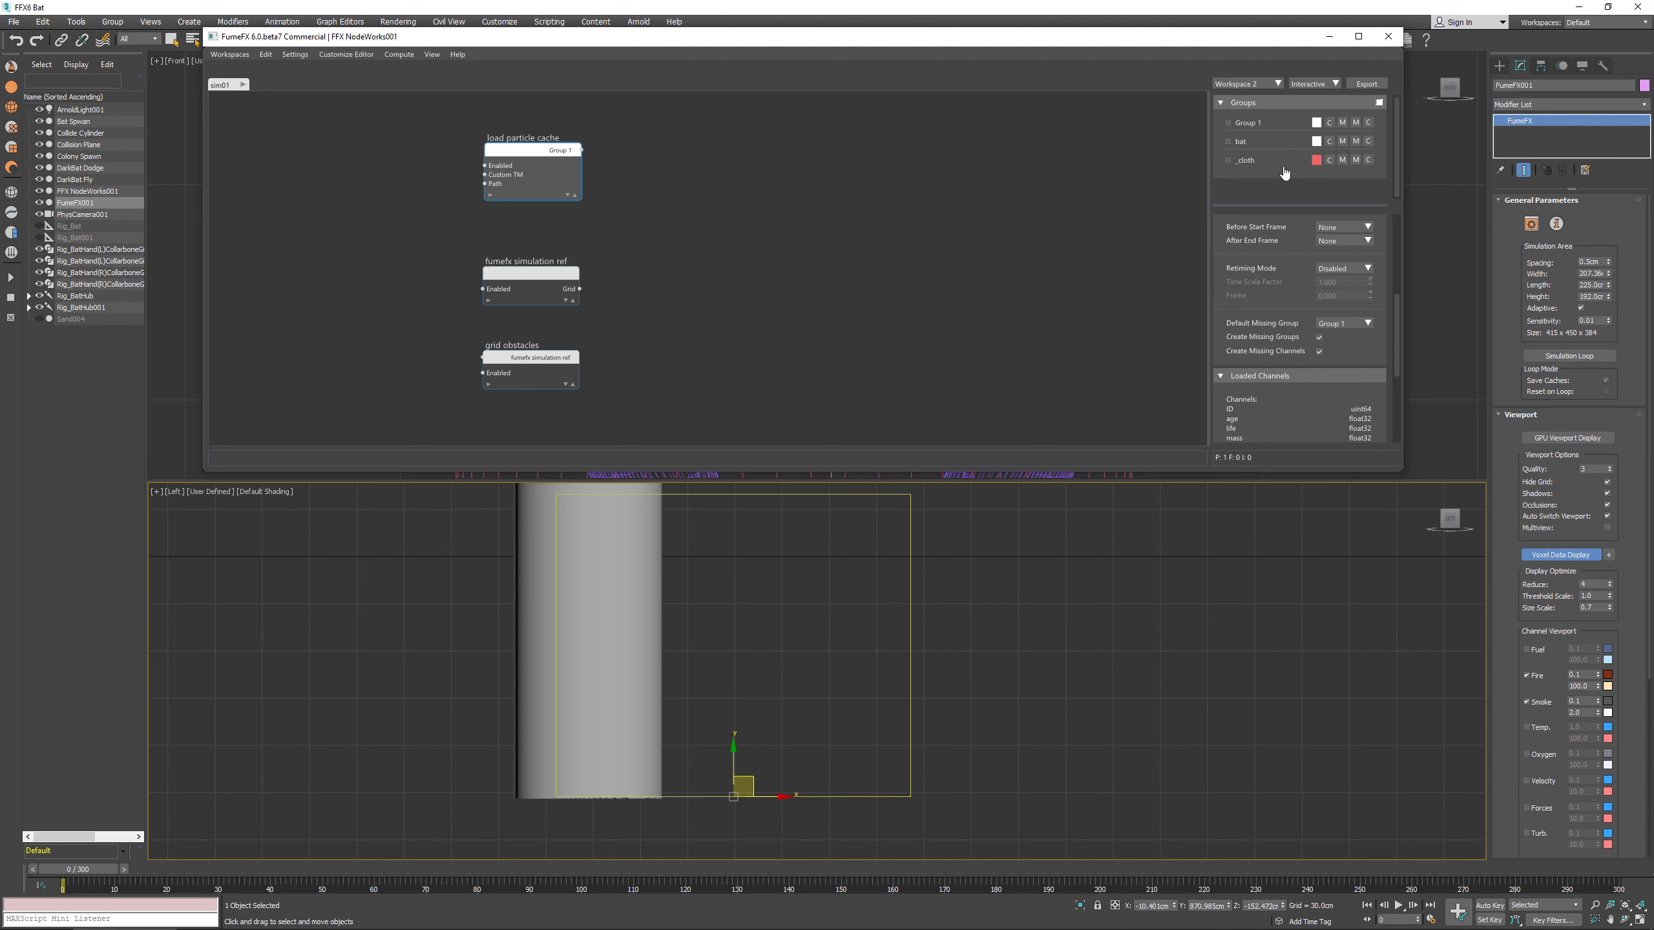
Step: Add a Get Particle Group node for the _cloth group below the Grid Obstacles node and select it
middle_click_drag(732, 390, 727, 301)
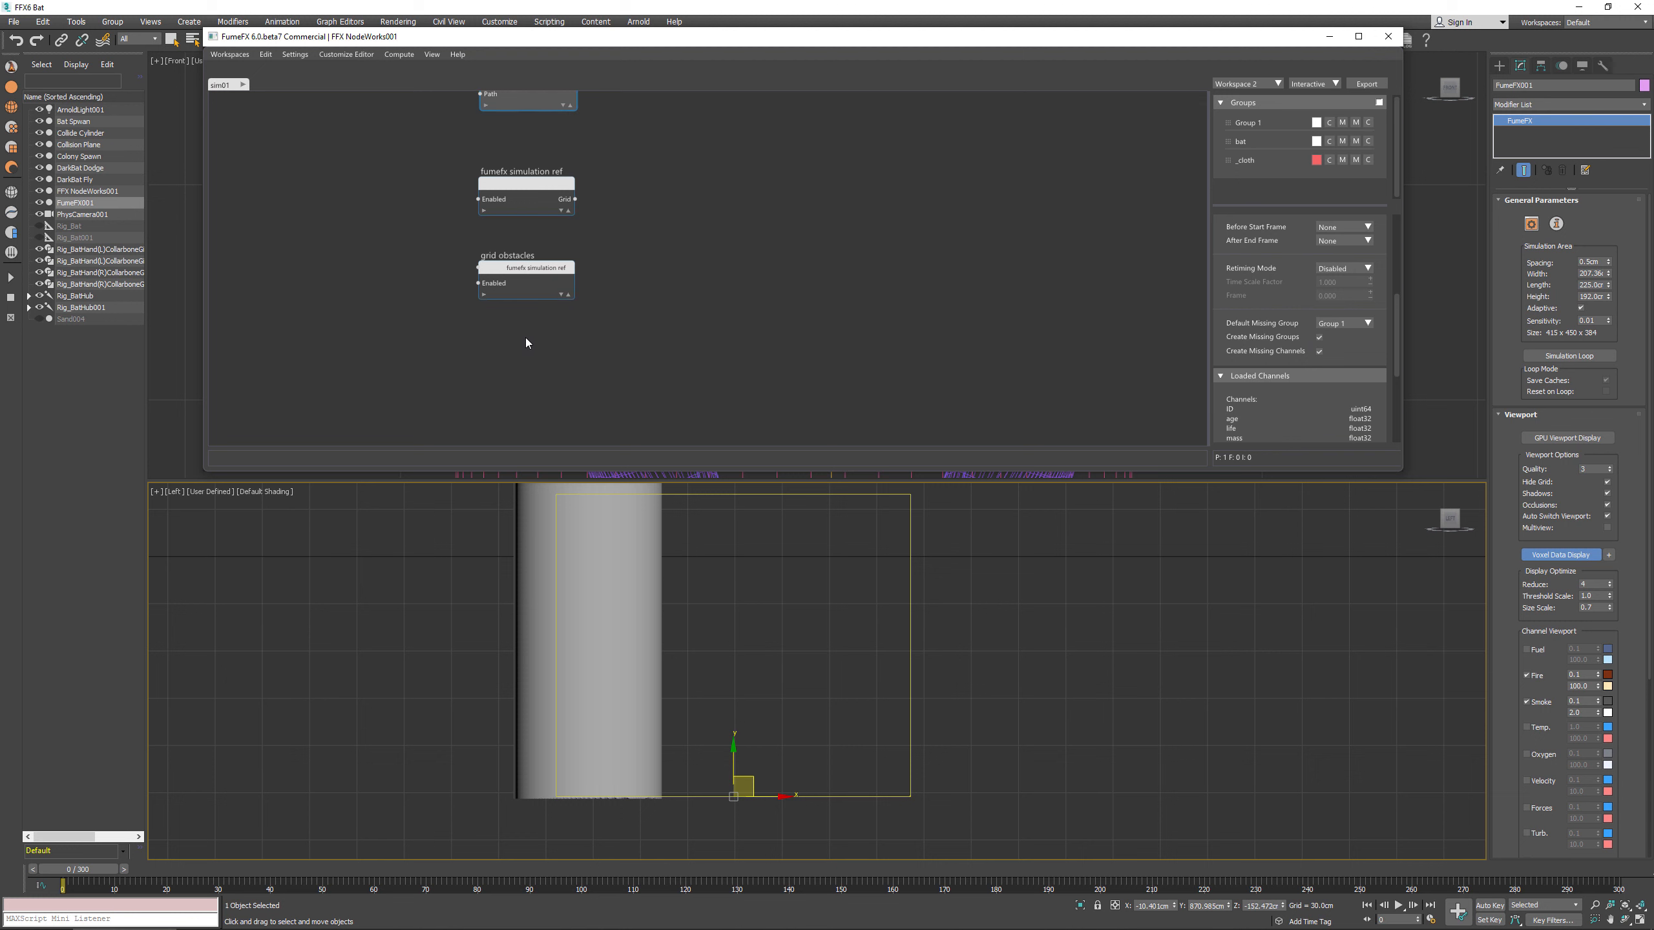
right_click(488, 341)
mouse_move(513, 360)
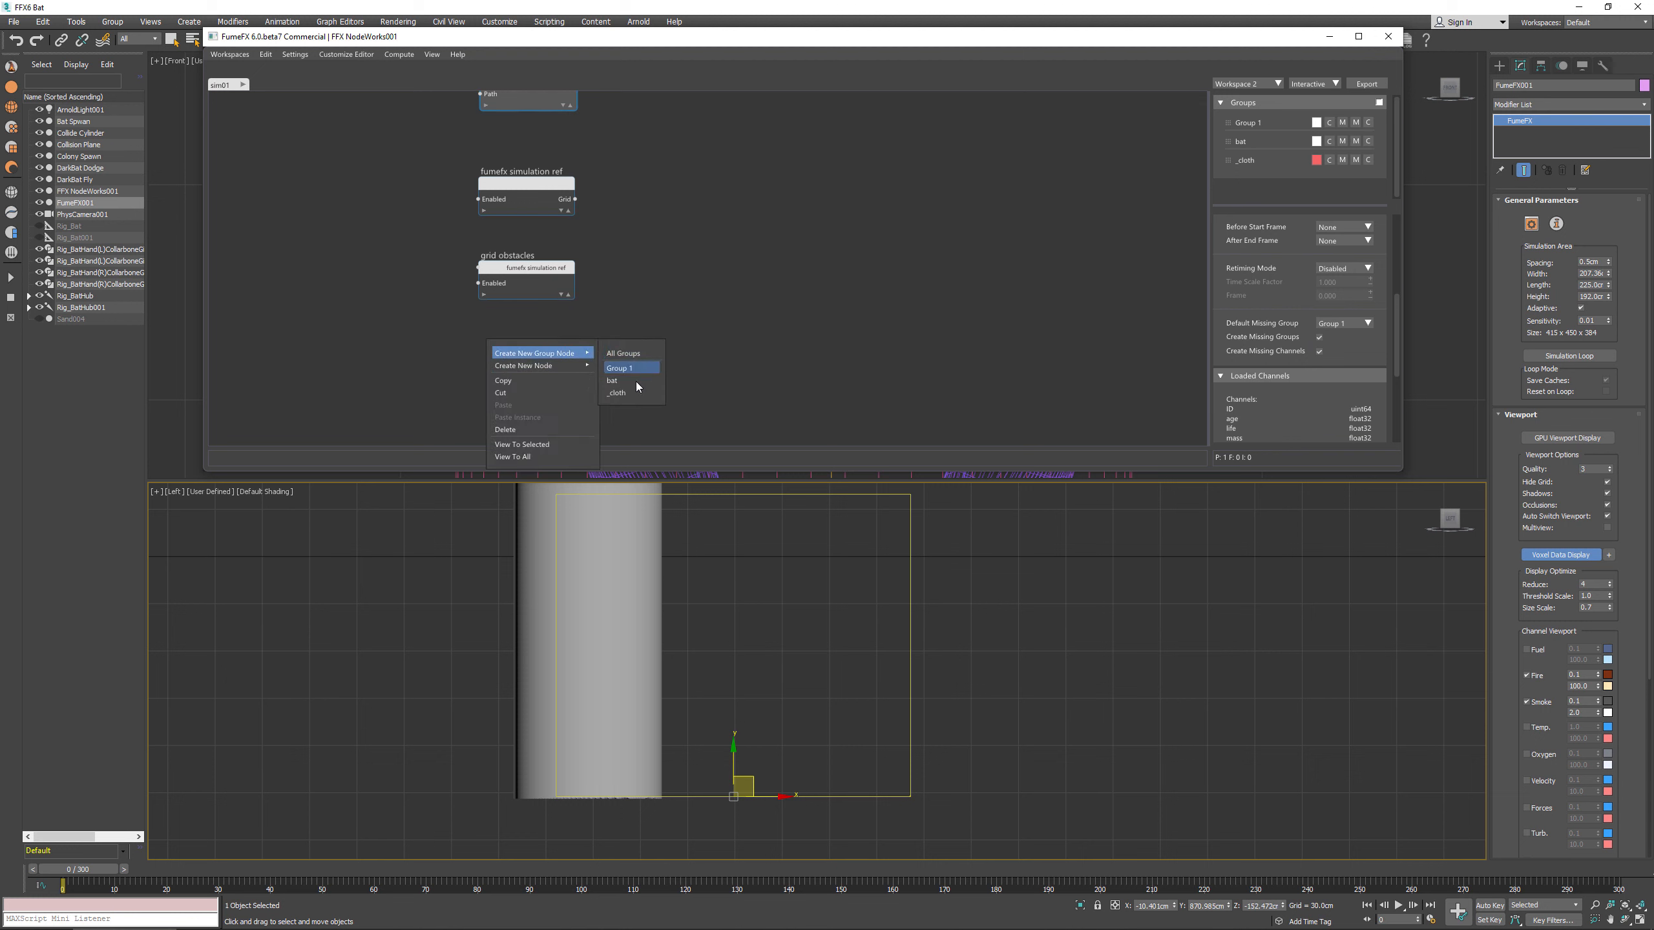
left_click(630, 393)
middle_click_drag(674, 381, 586, 333)
left_click(501, 354)
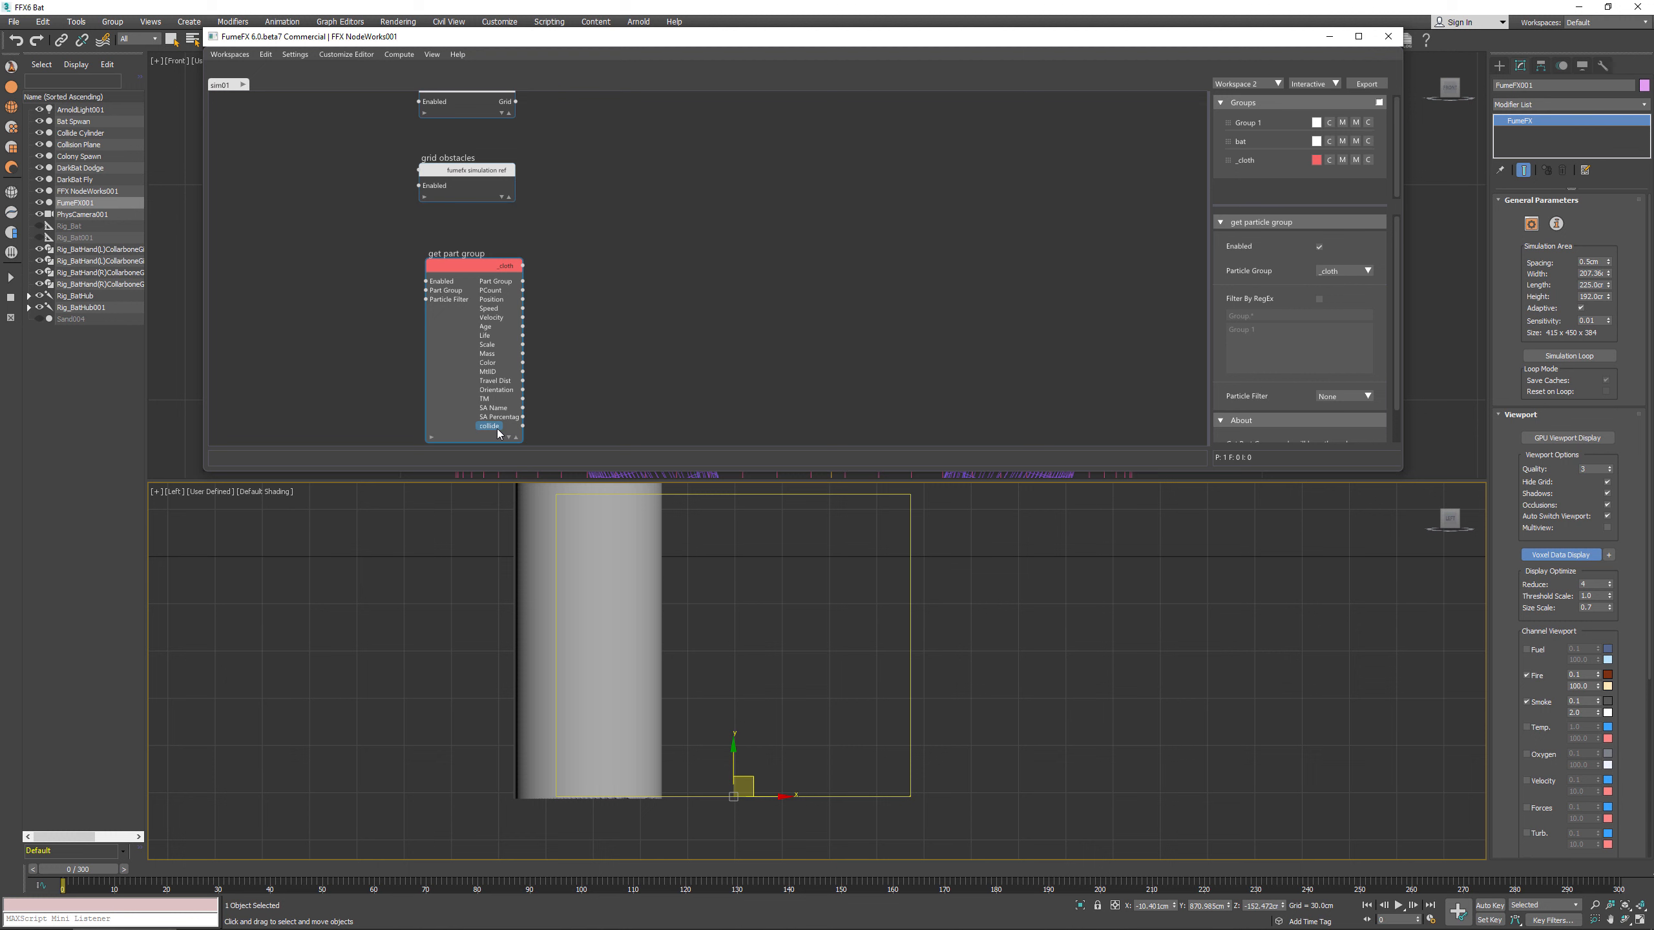
Step: Connect the _cloth group's collide output to a new Compare node and set its operator to A>B
left_click_drag(499, 430, 711, 304)
type("compare")
key("Return")
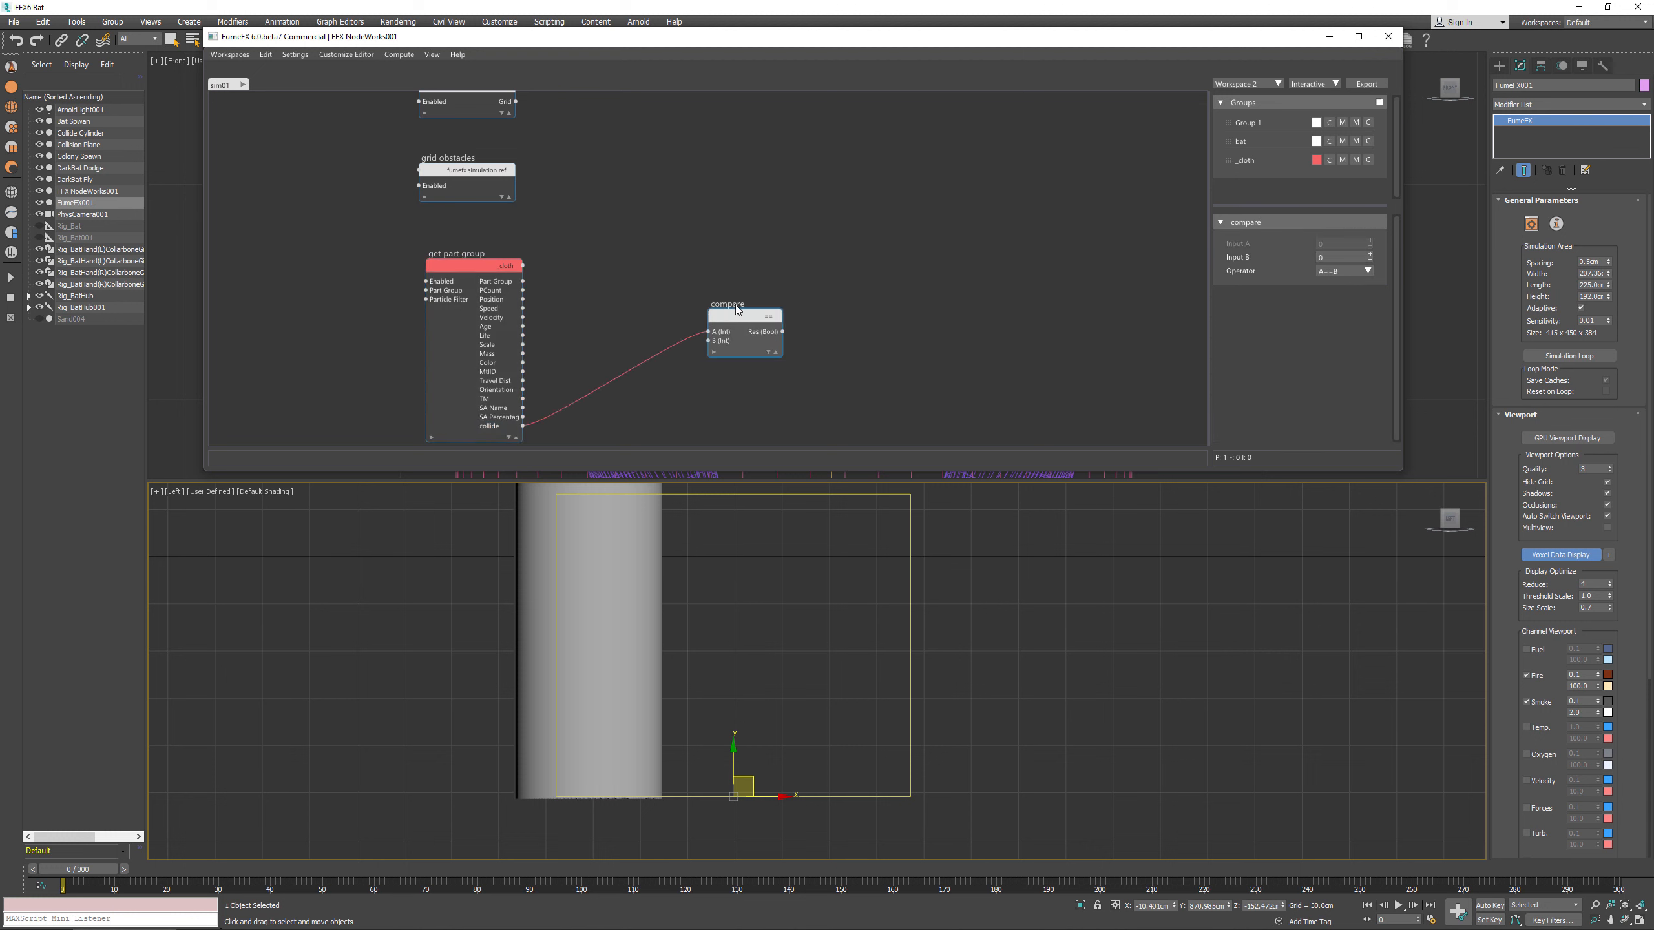
left_click(1359, 273)
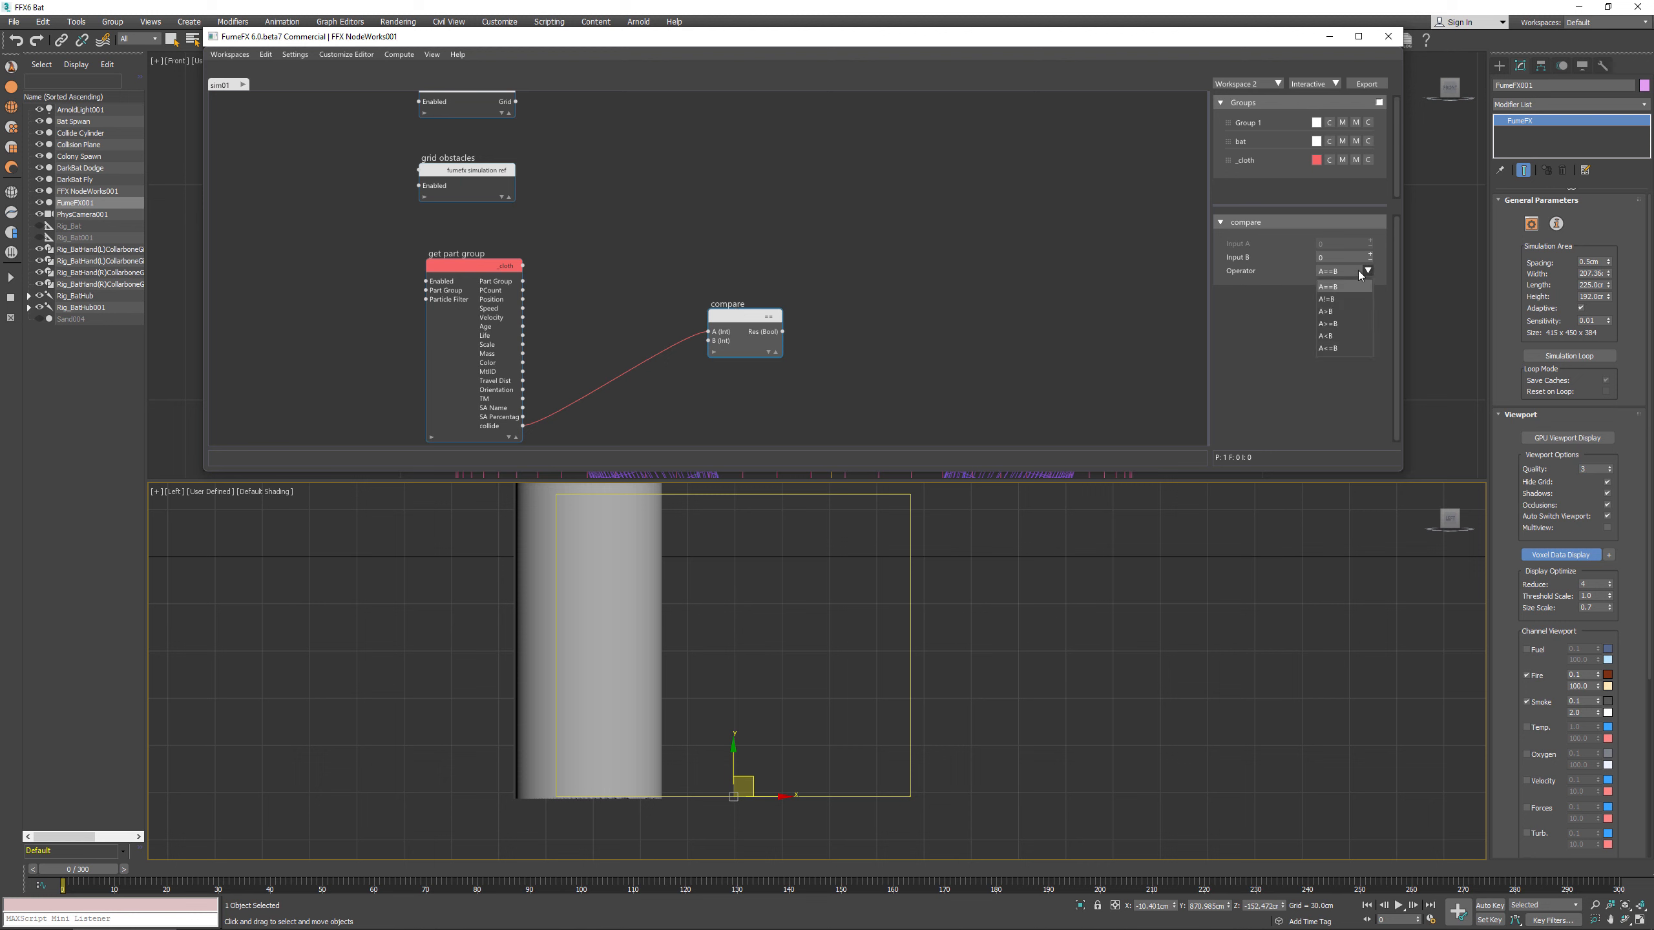
left_click(1345, 312)
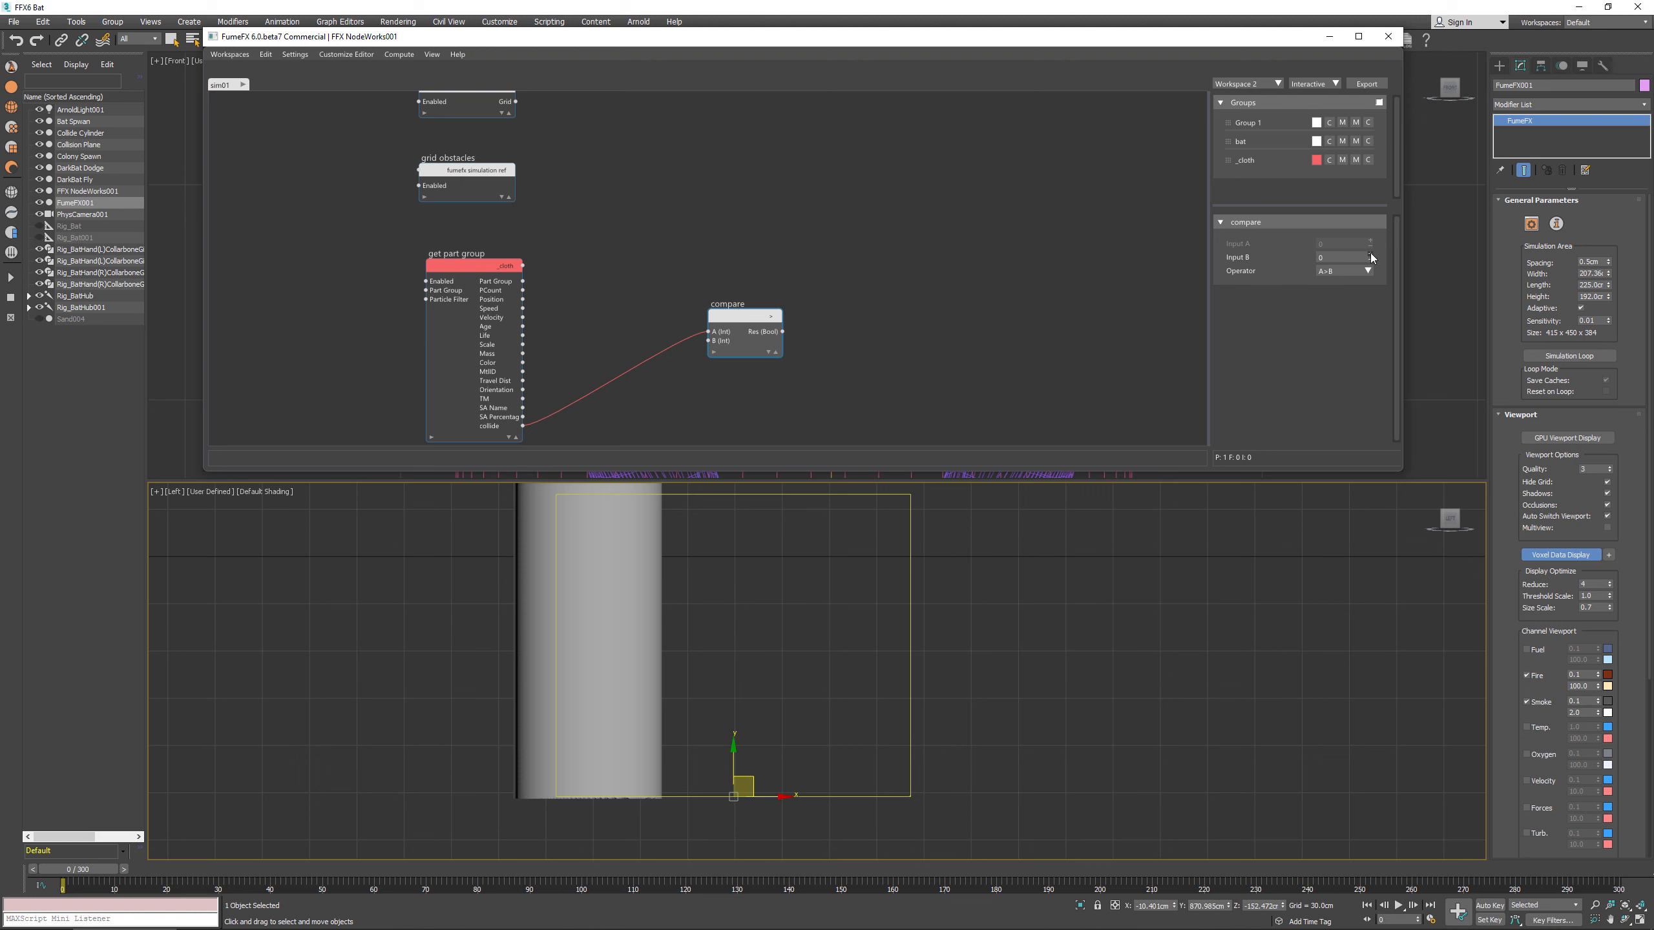
scroll(707, 377, "down", 2)
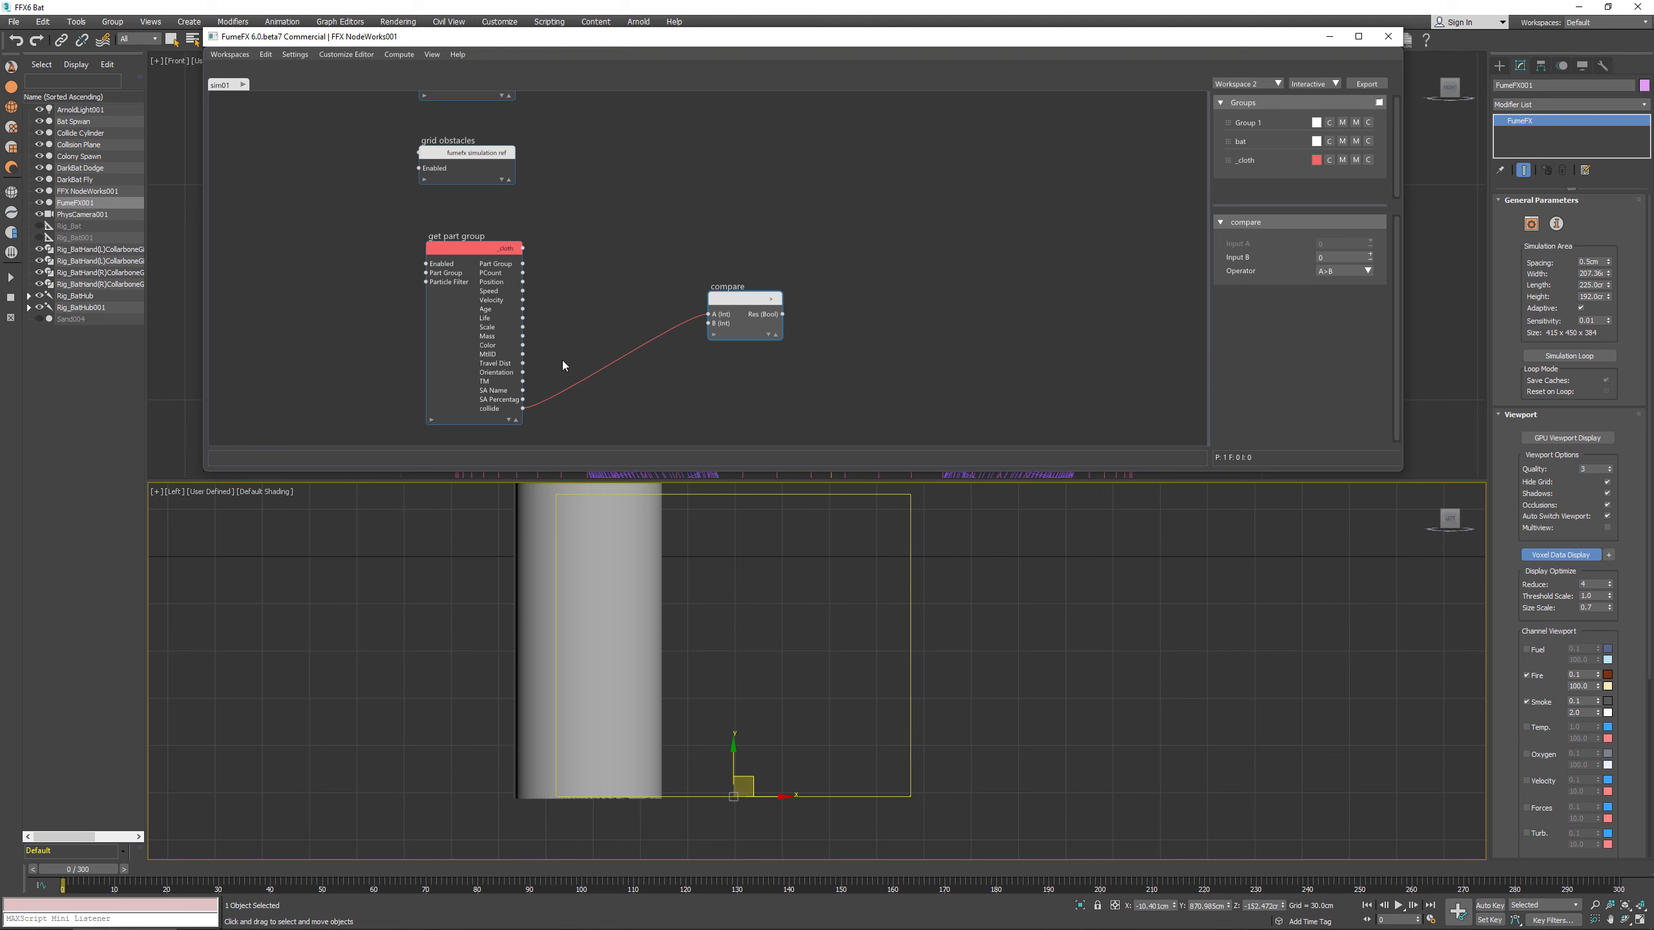
Step: Add a Grid Sources node and connect the Compare node's result to its Enabled input
double_click(911, 256)
type("grid s")
key("Down")
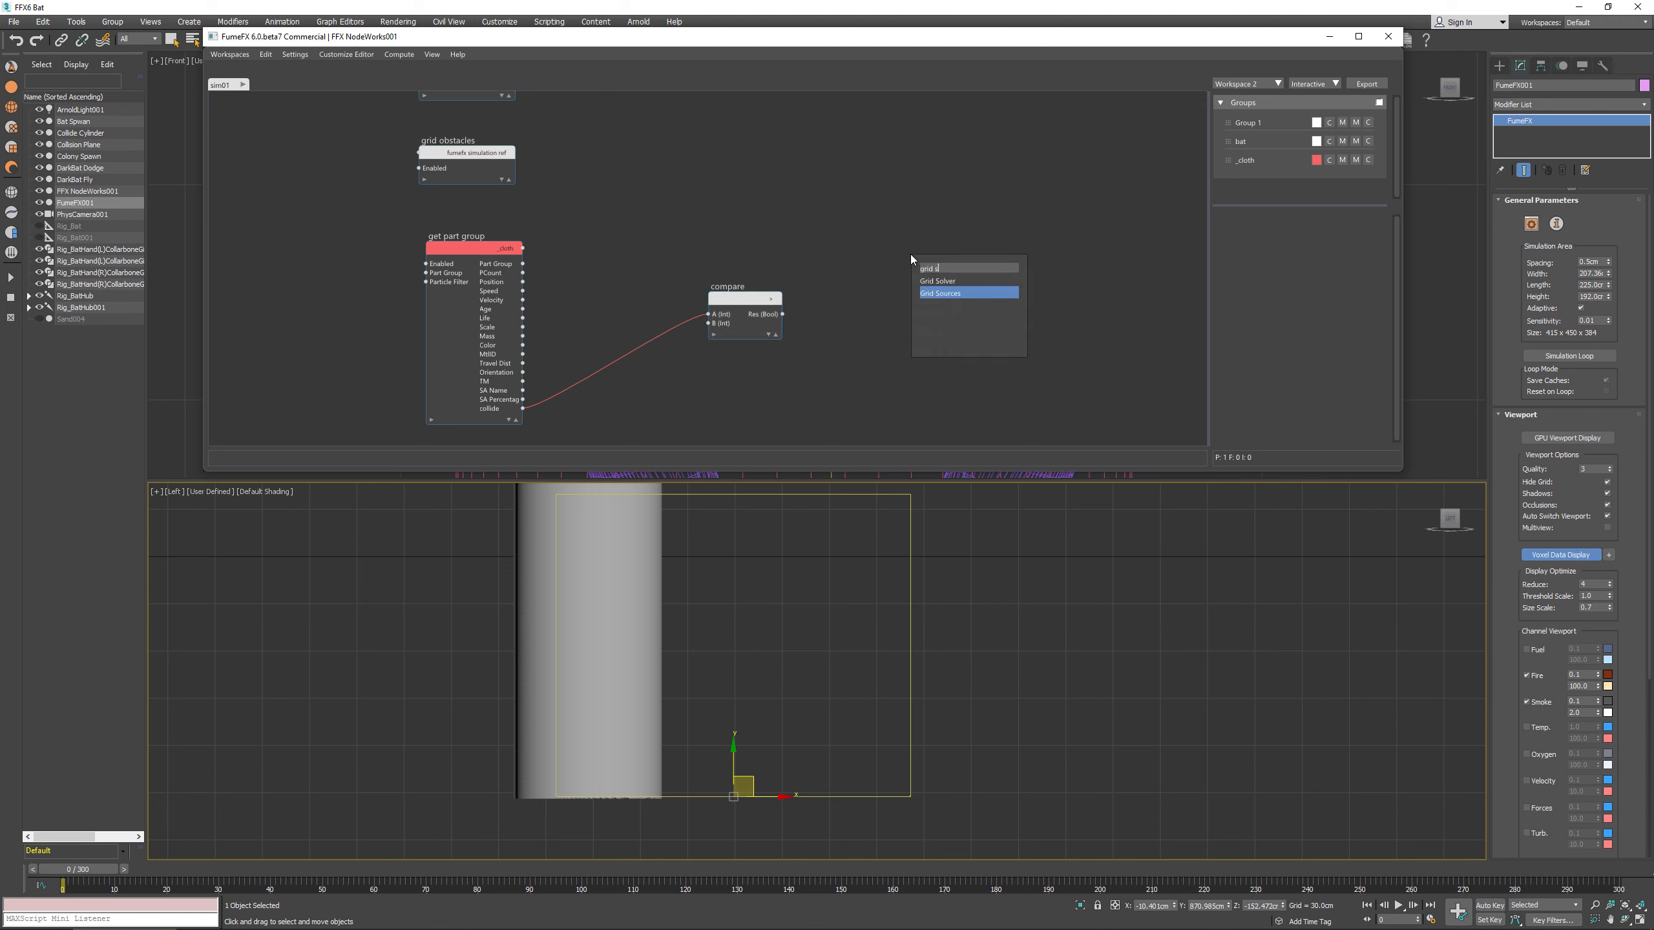
key("Return")
left_click_drag(781, 314, 910, 277)
right_click(745, 233)
left_click(699, 221)
Step: Disable smoke on the Grid Sources node and set its Temp value to 10
left_click(932, 265)
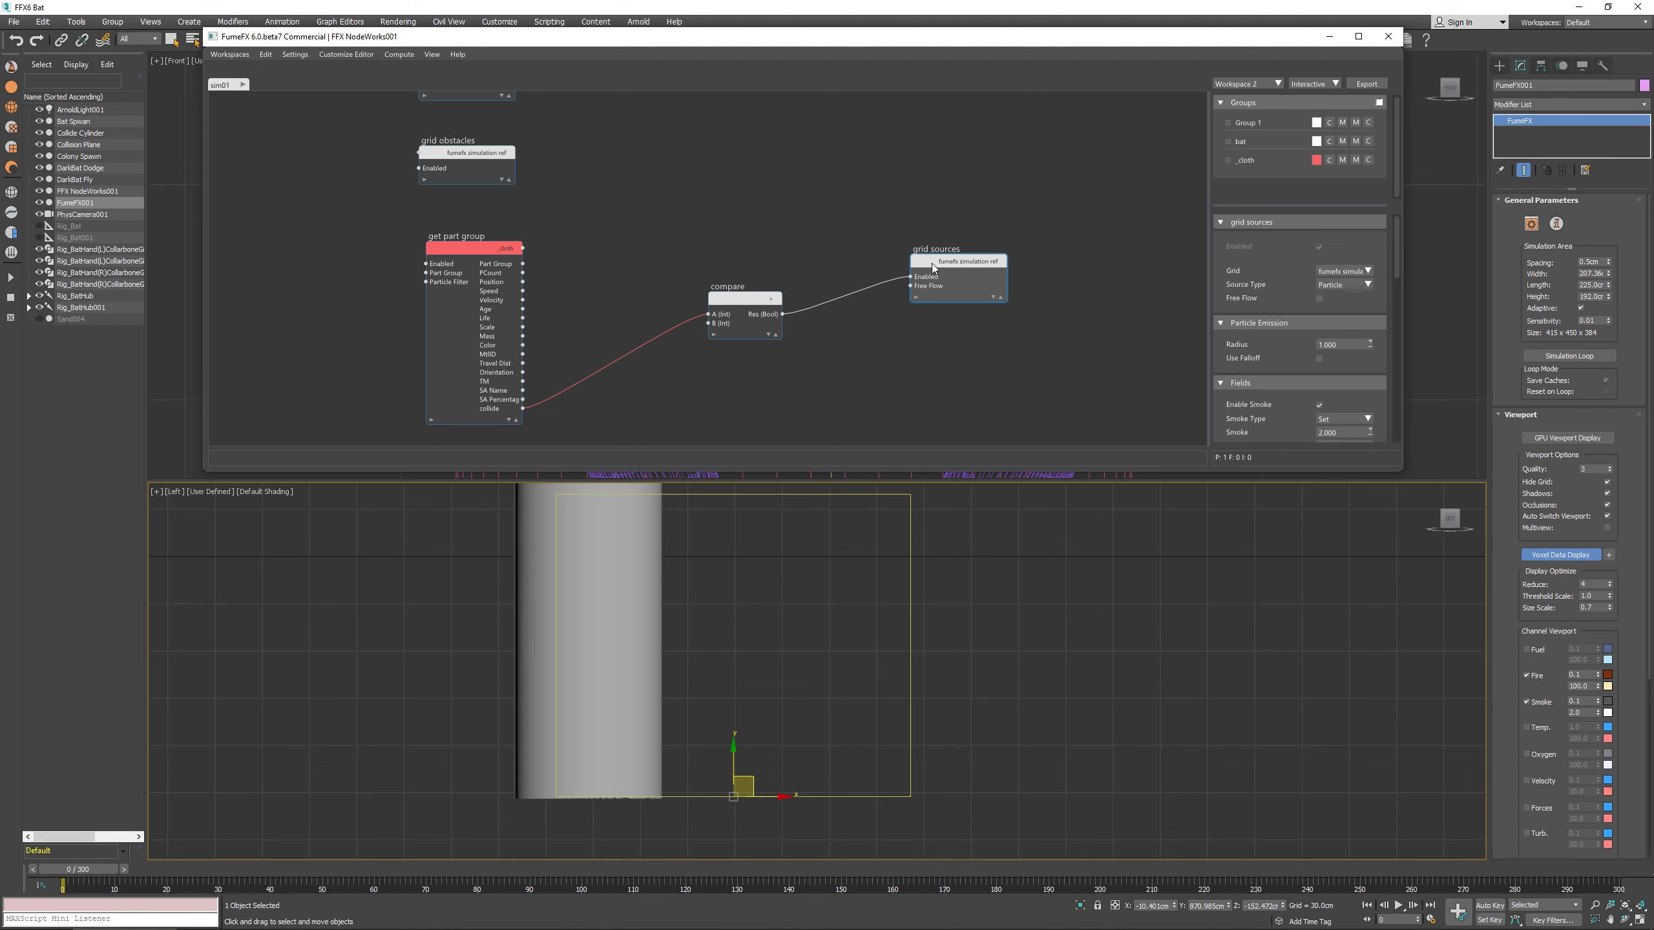
left_click(1344, 344)
scroll(1283, 427, "down", 2)
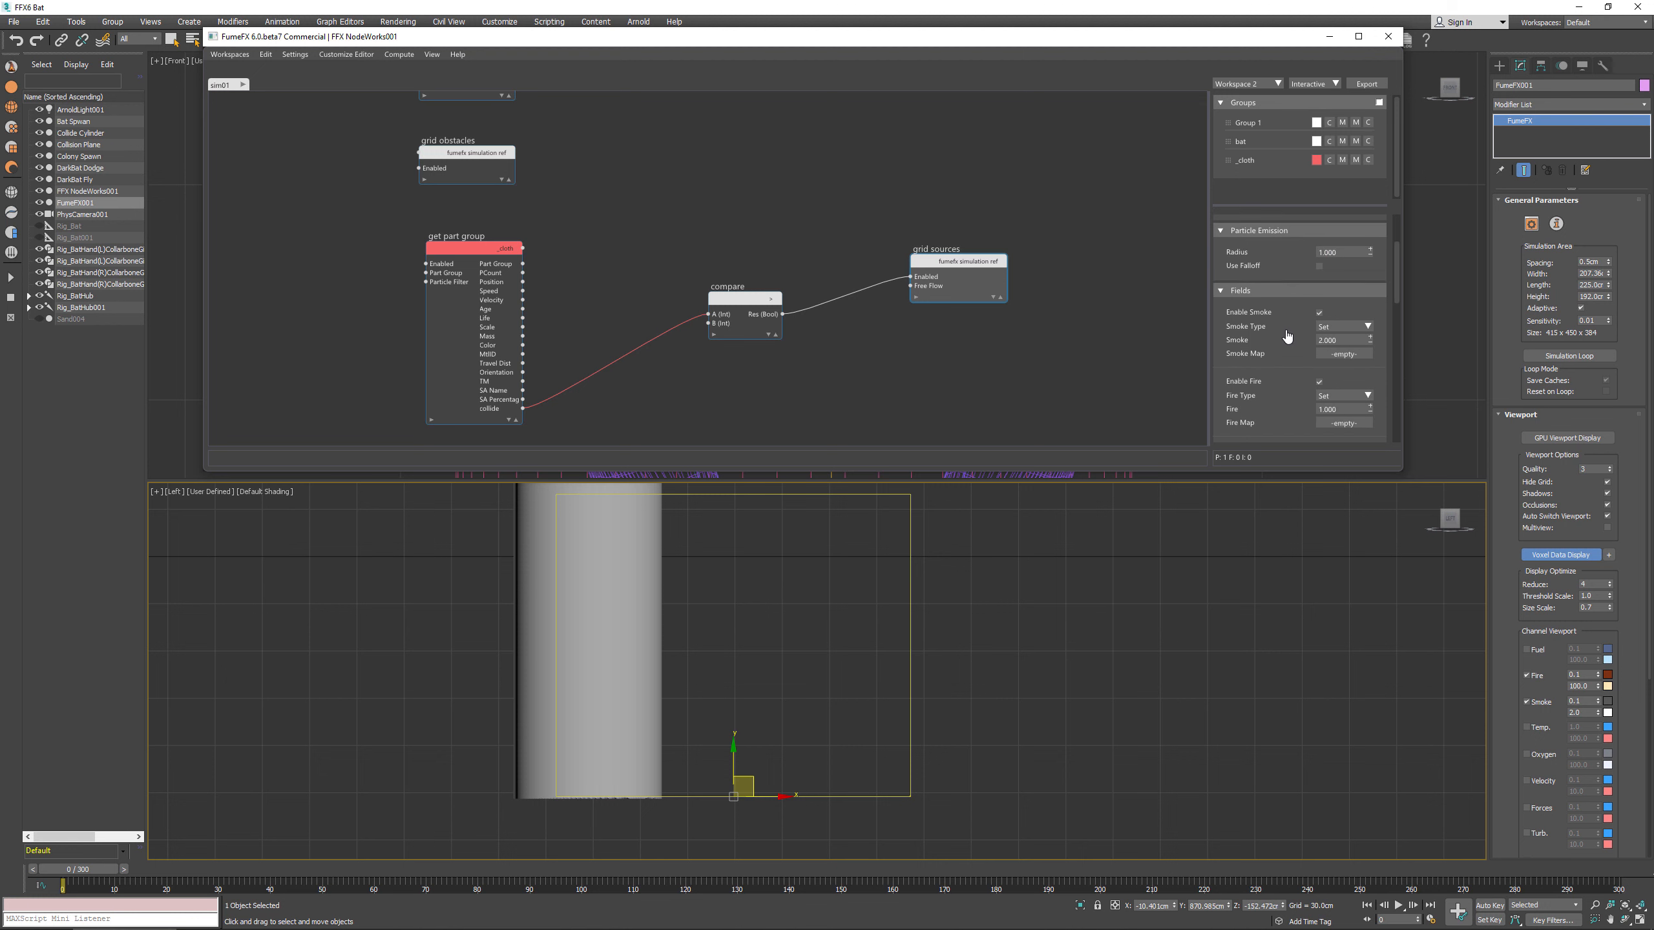
scroll(1315, 325, "down", 2)
left_click(1325, 362)
type("10.000")
key("Return")
Step: Check the fuel ignition temperature in the FumeFX001 simulation settings and close that window
left_click(1530, 225)
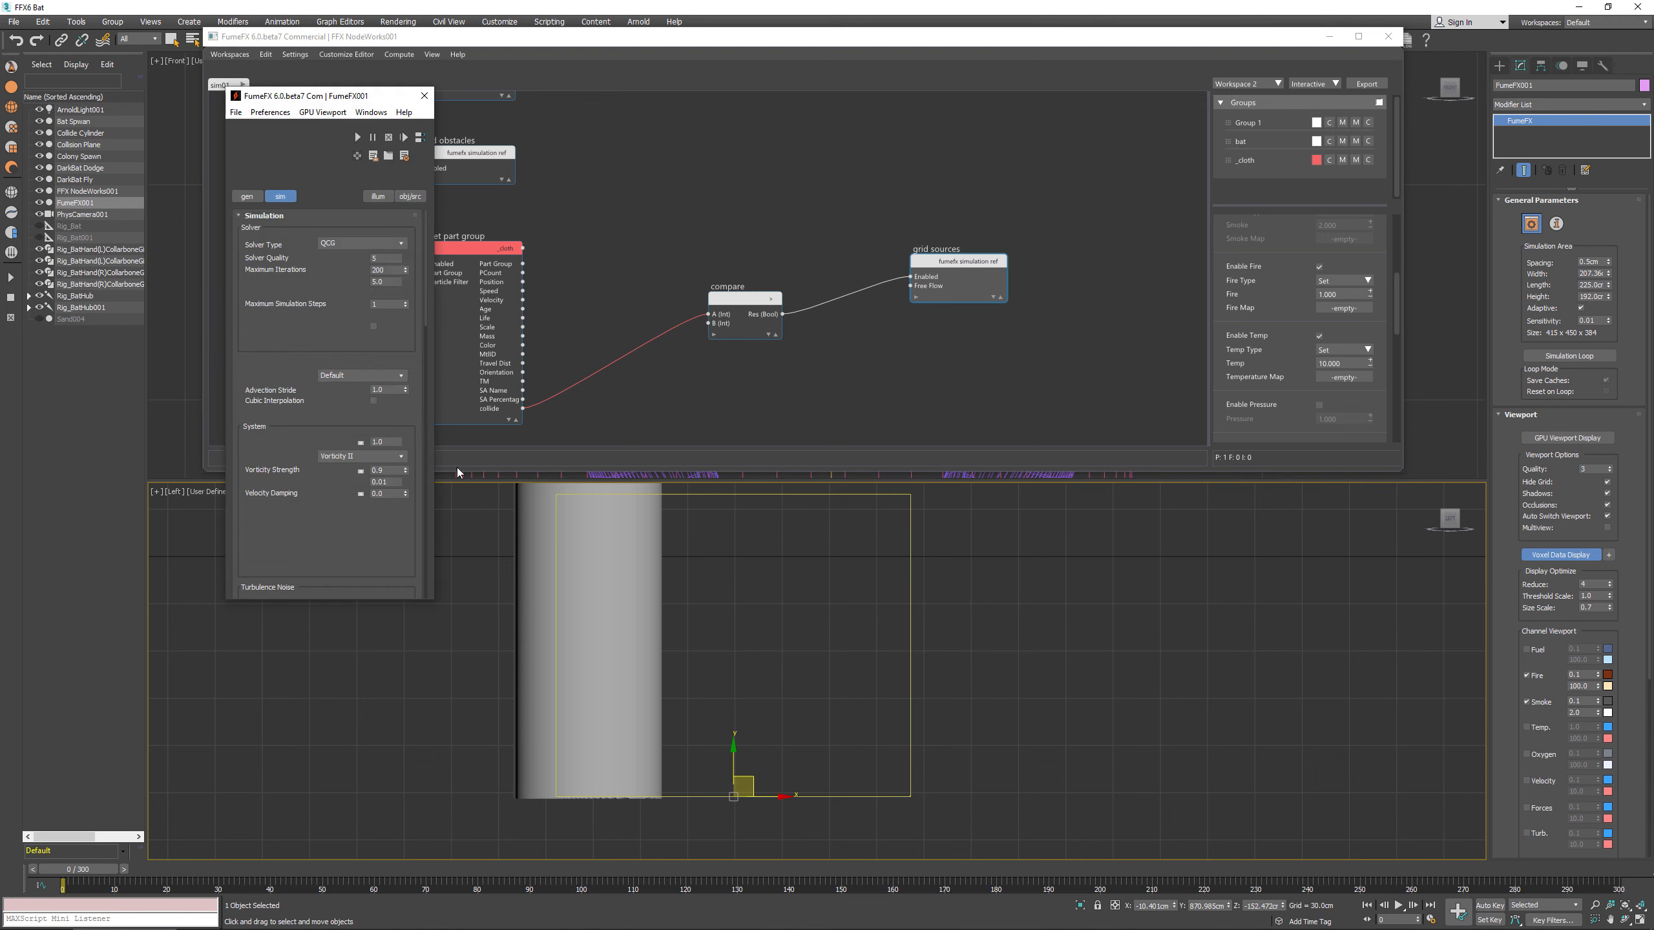
scroll(322, 432, "down", 3)
scroll(318, 431, "down", 3)
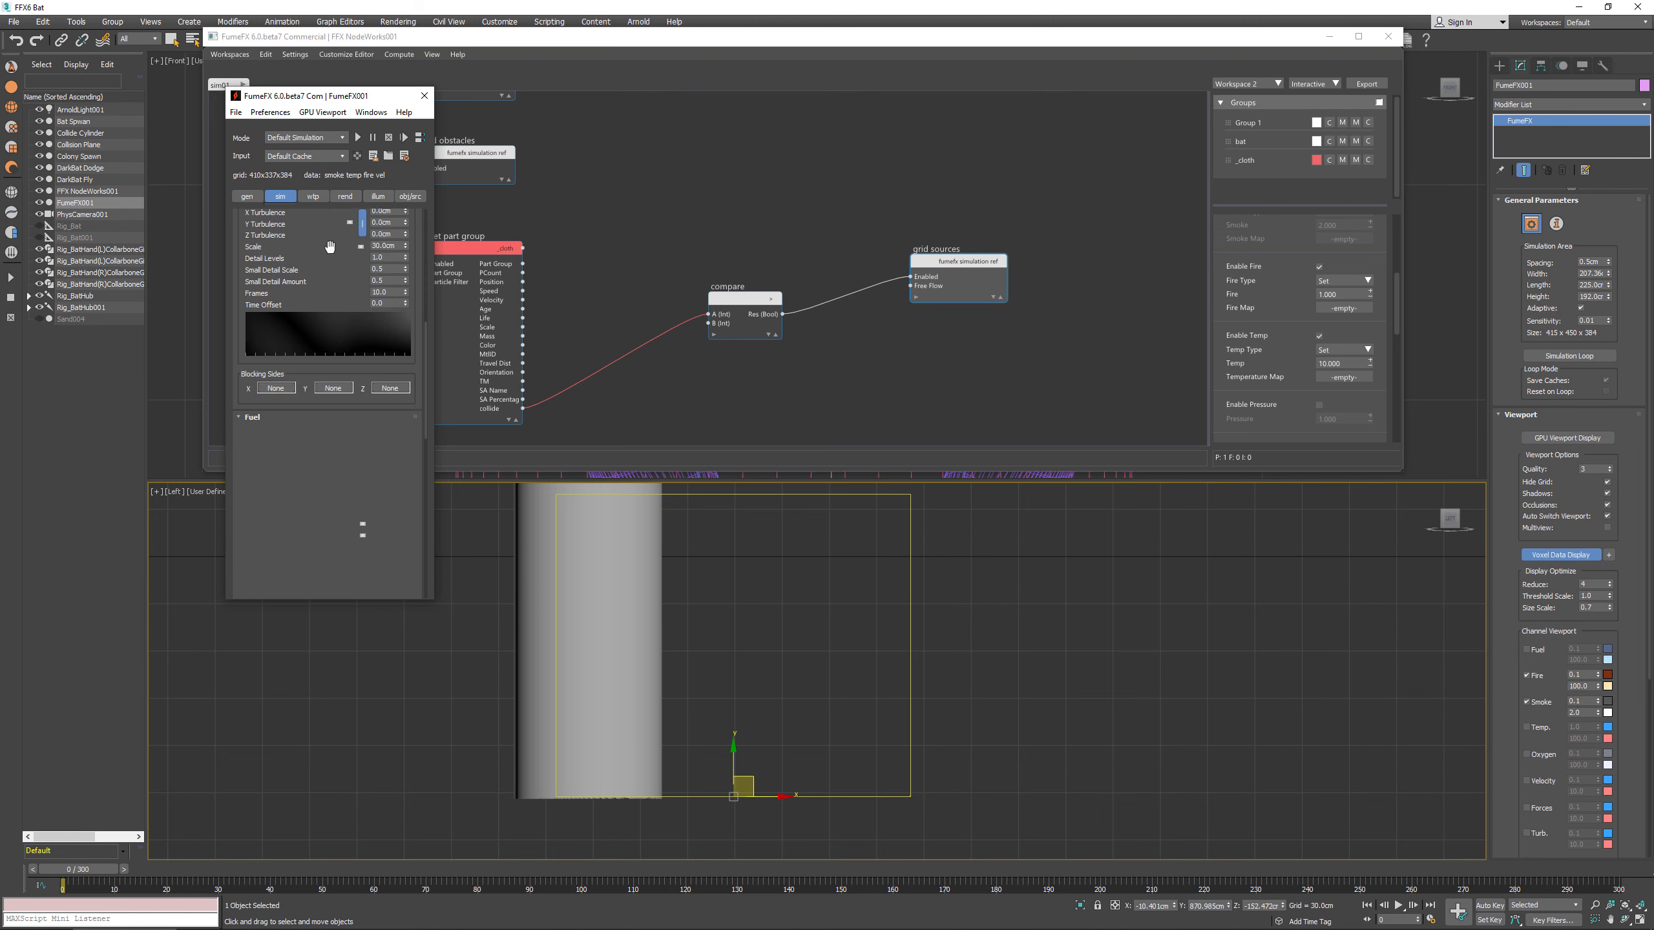
left_click(389, 488)
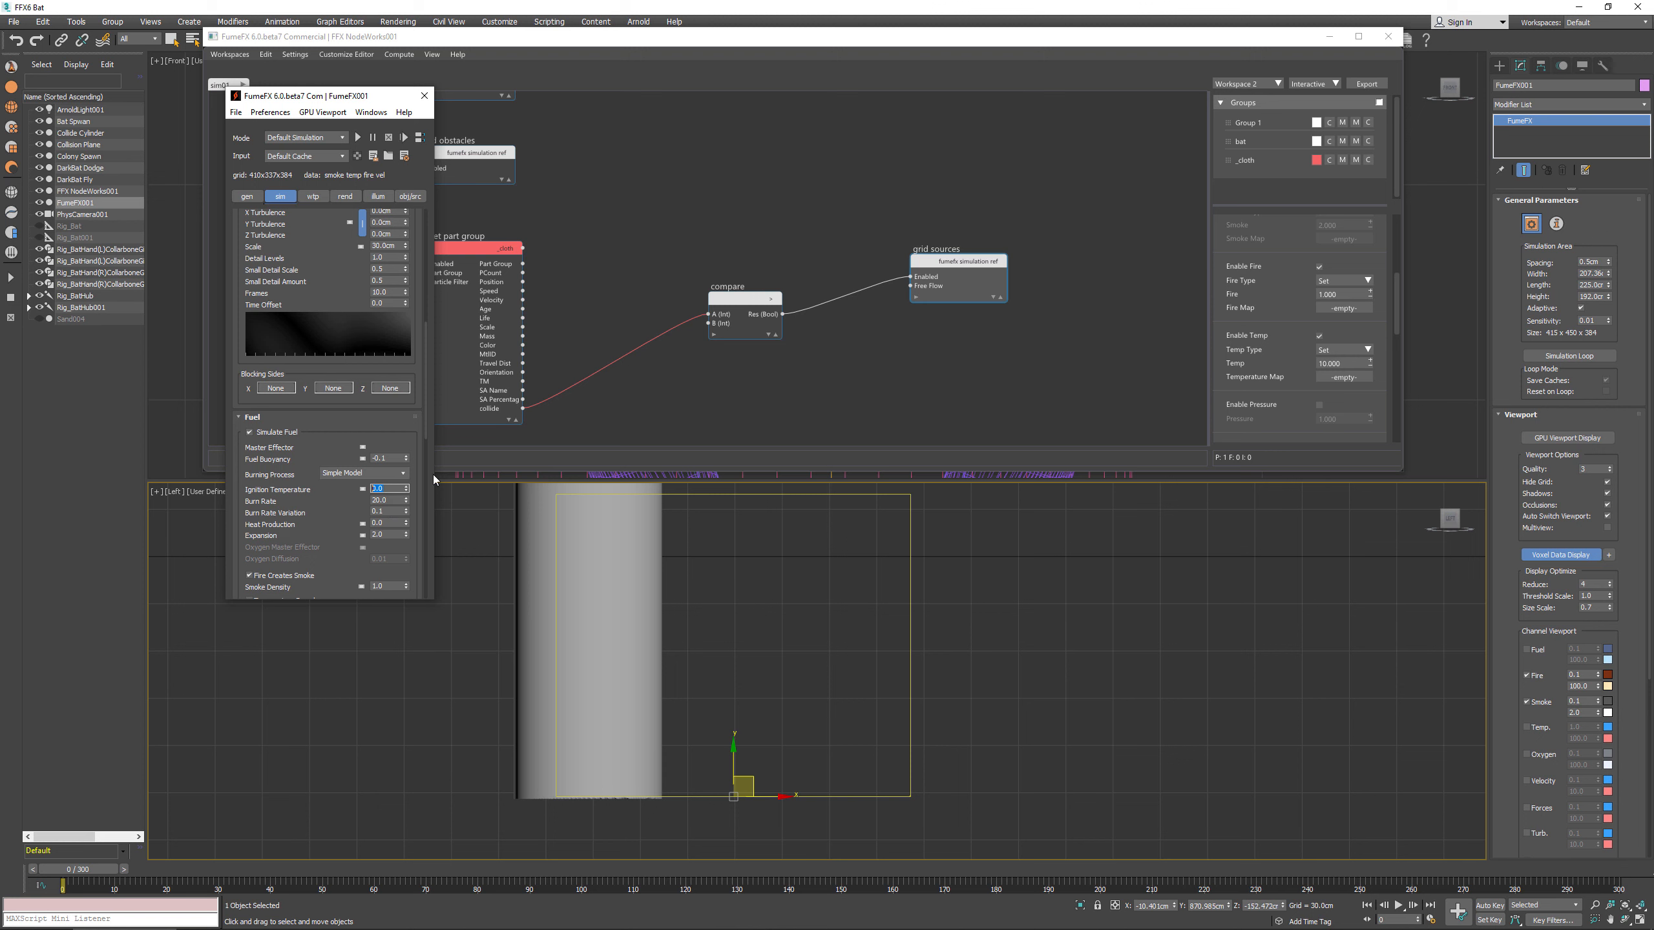
left_click_drag(418, 95, 420, 99)
left_click(421, 99)
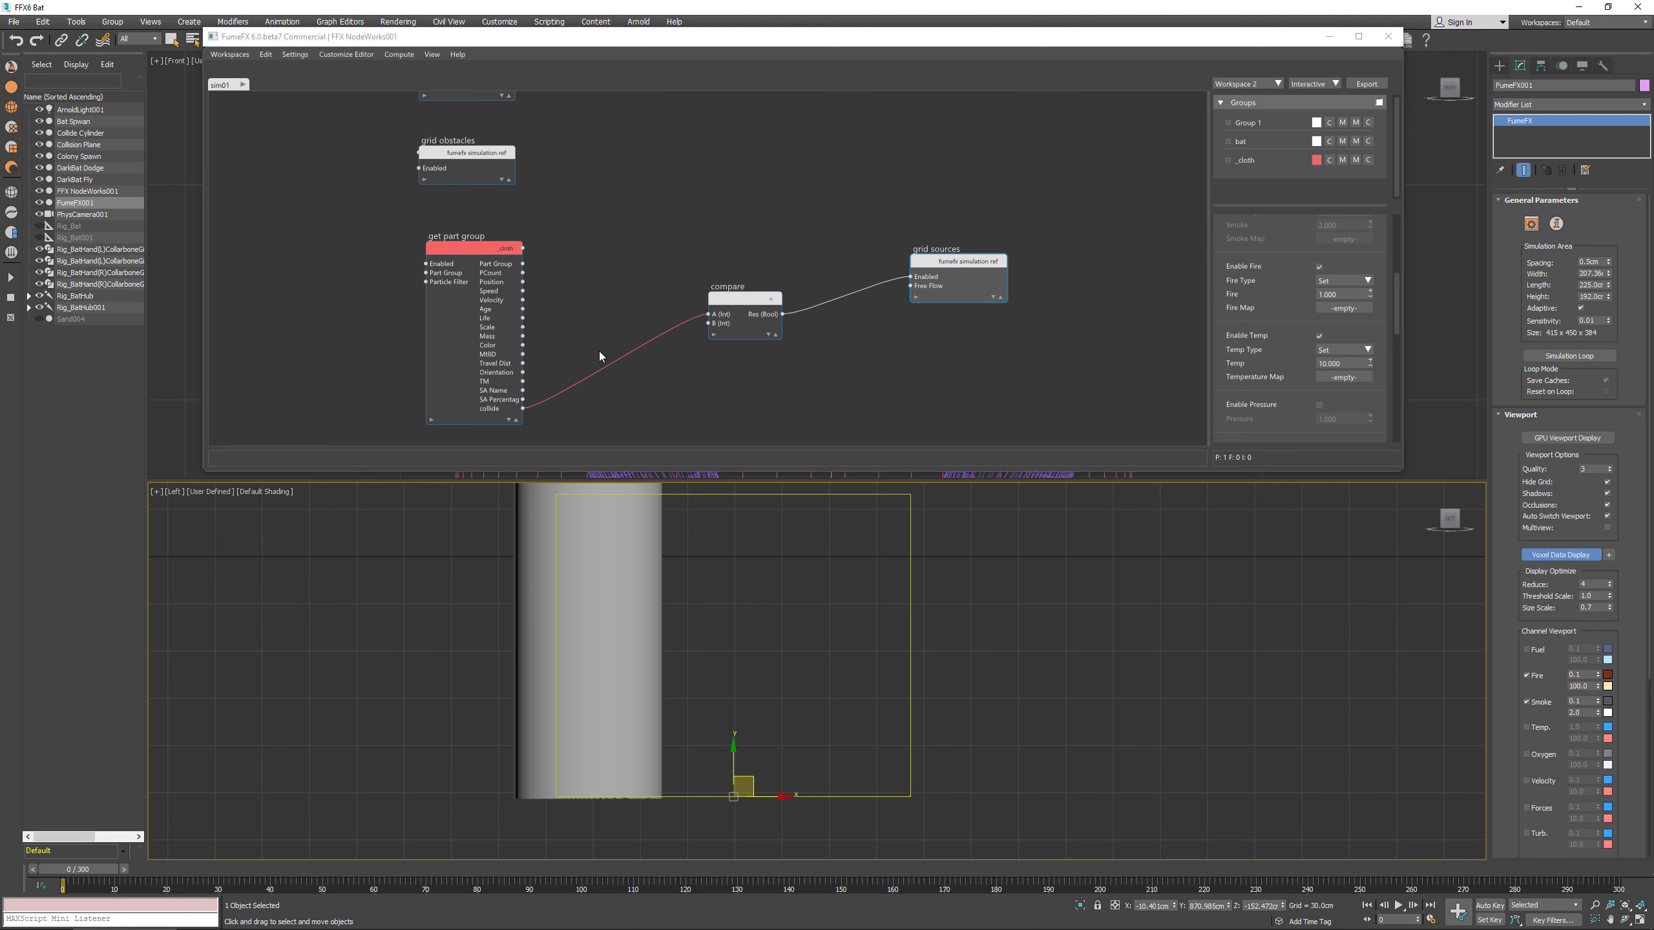
Step: Recheck the Compare and Grid Sources settings, then minimize the node editor and start the simulation
left_click(712, 311)
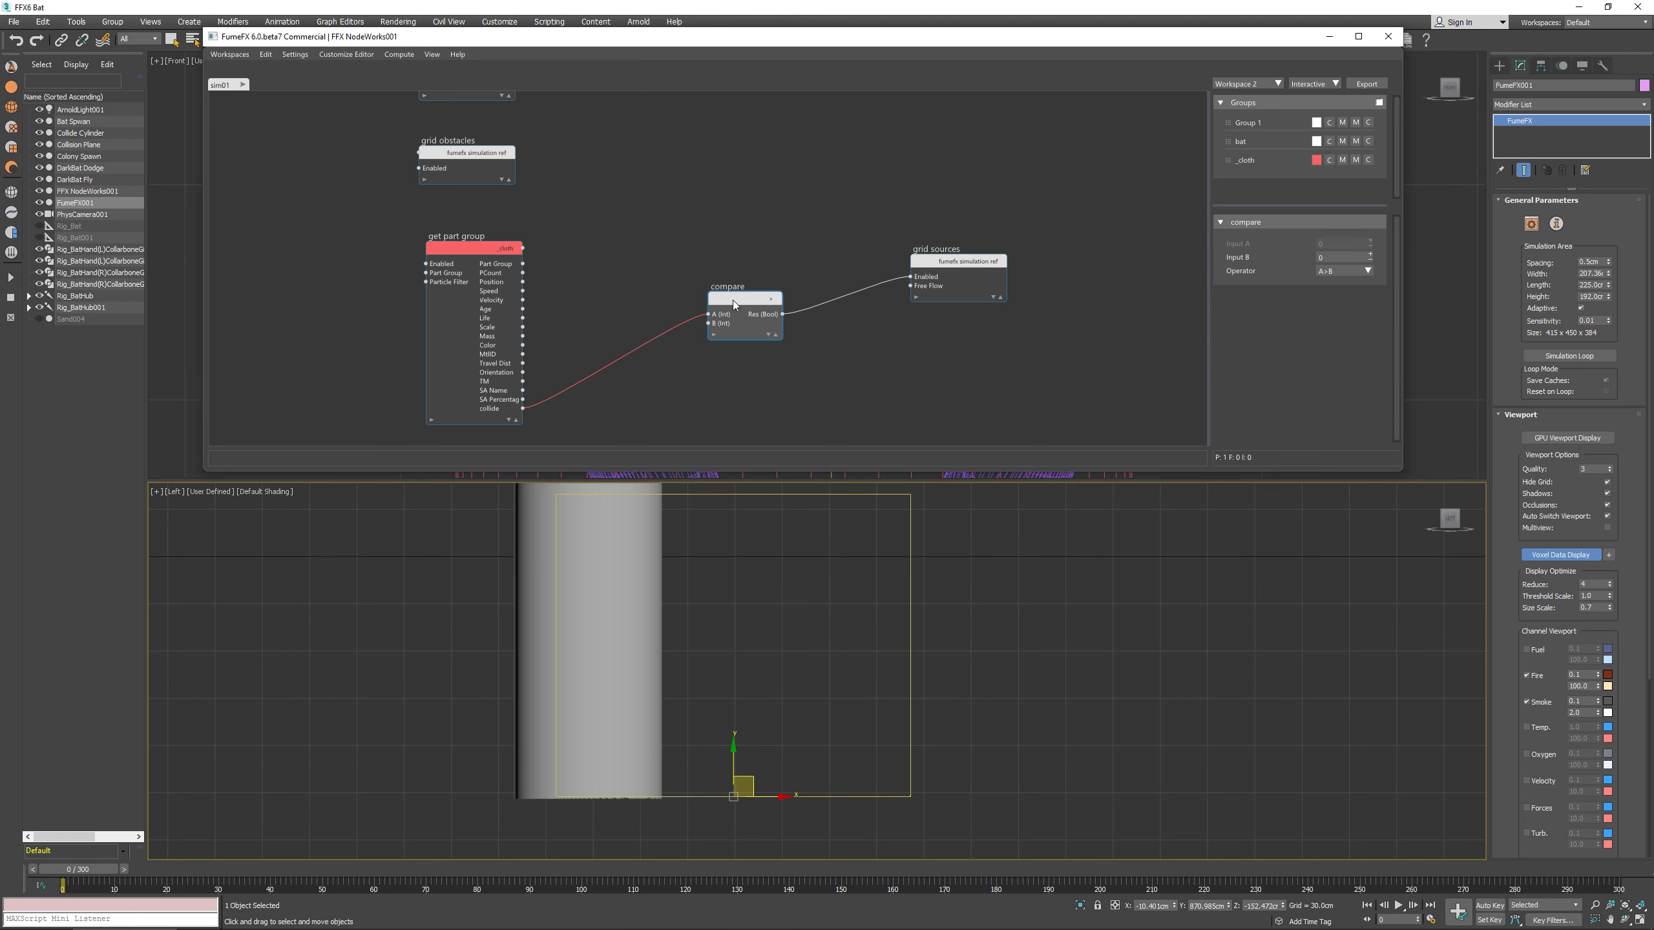
left_click(961, 261)
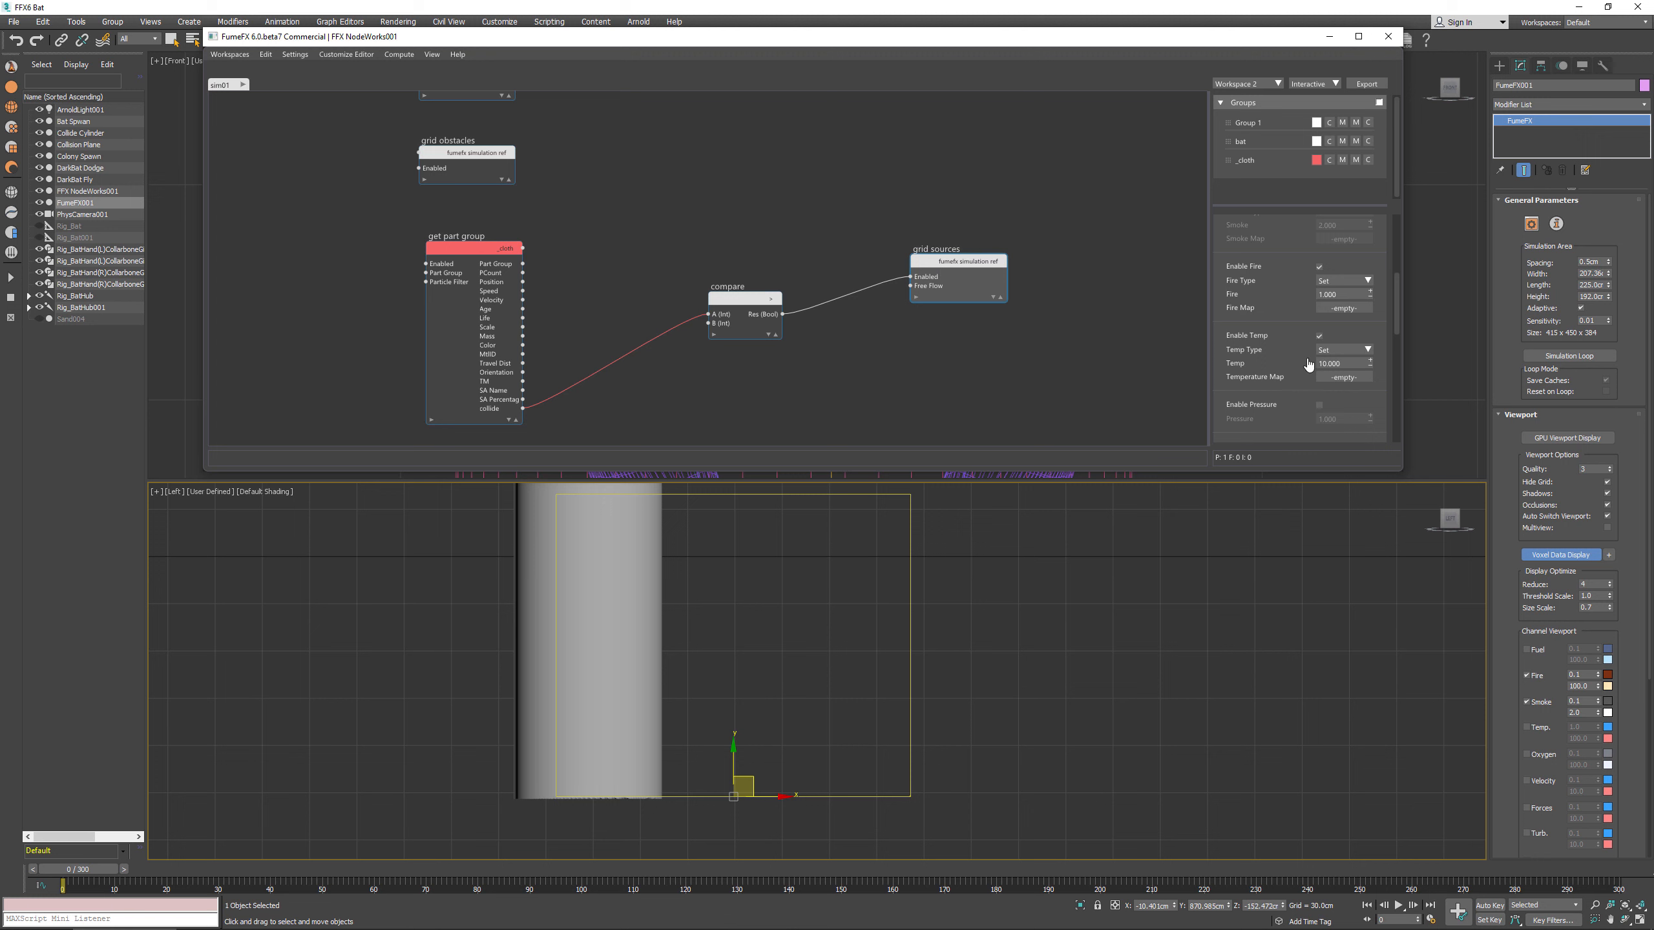
scroll(1296, 384, "up", 3)
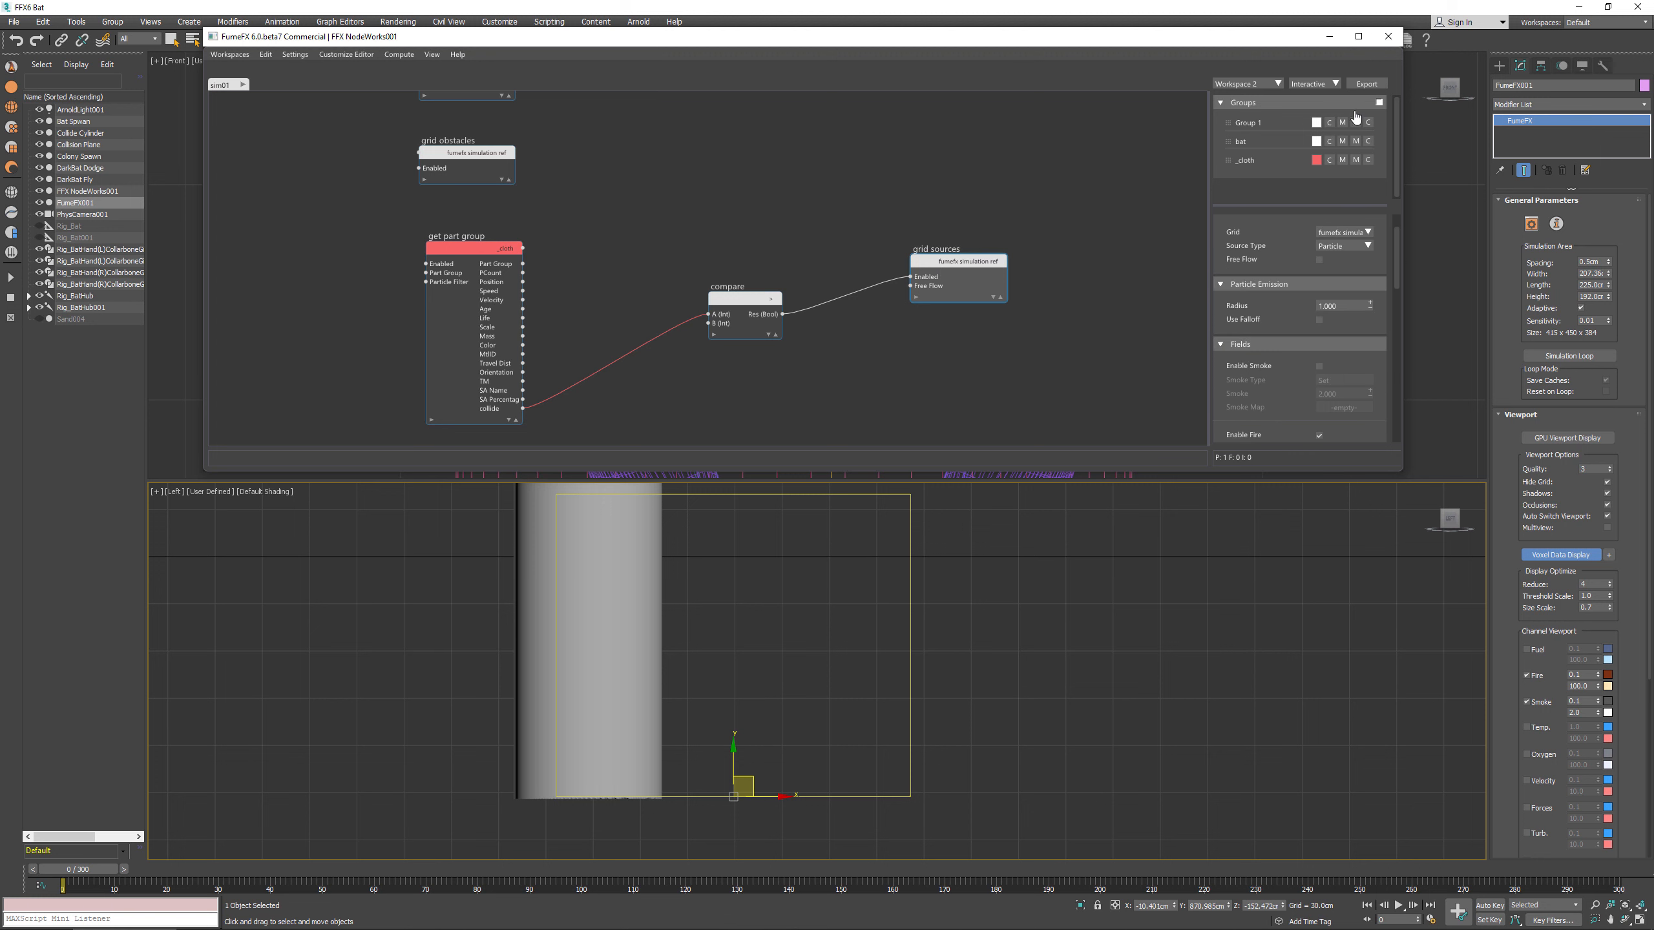
left_click(1328, 35)
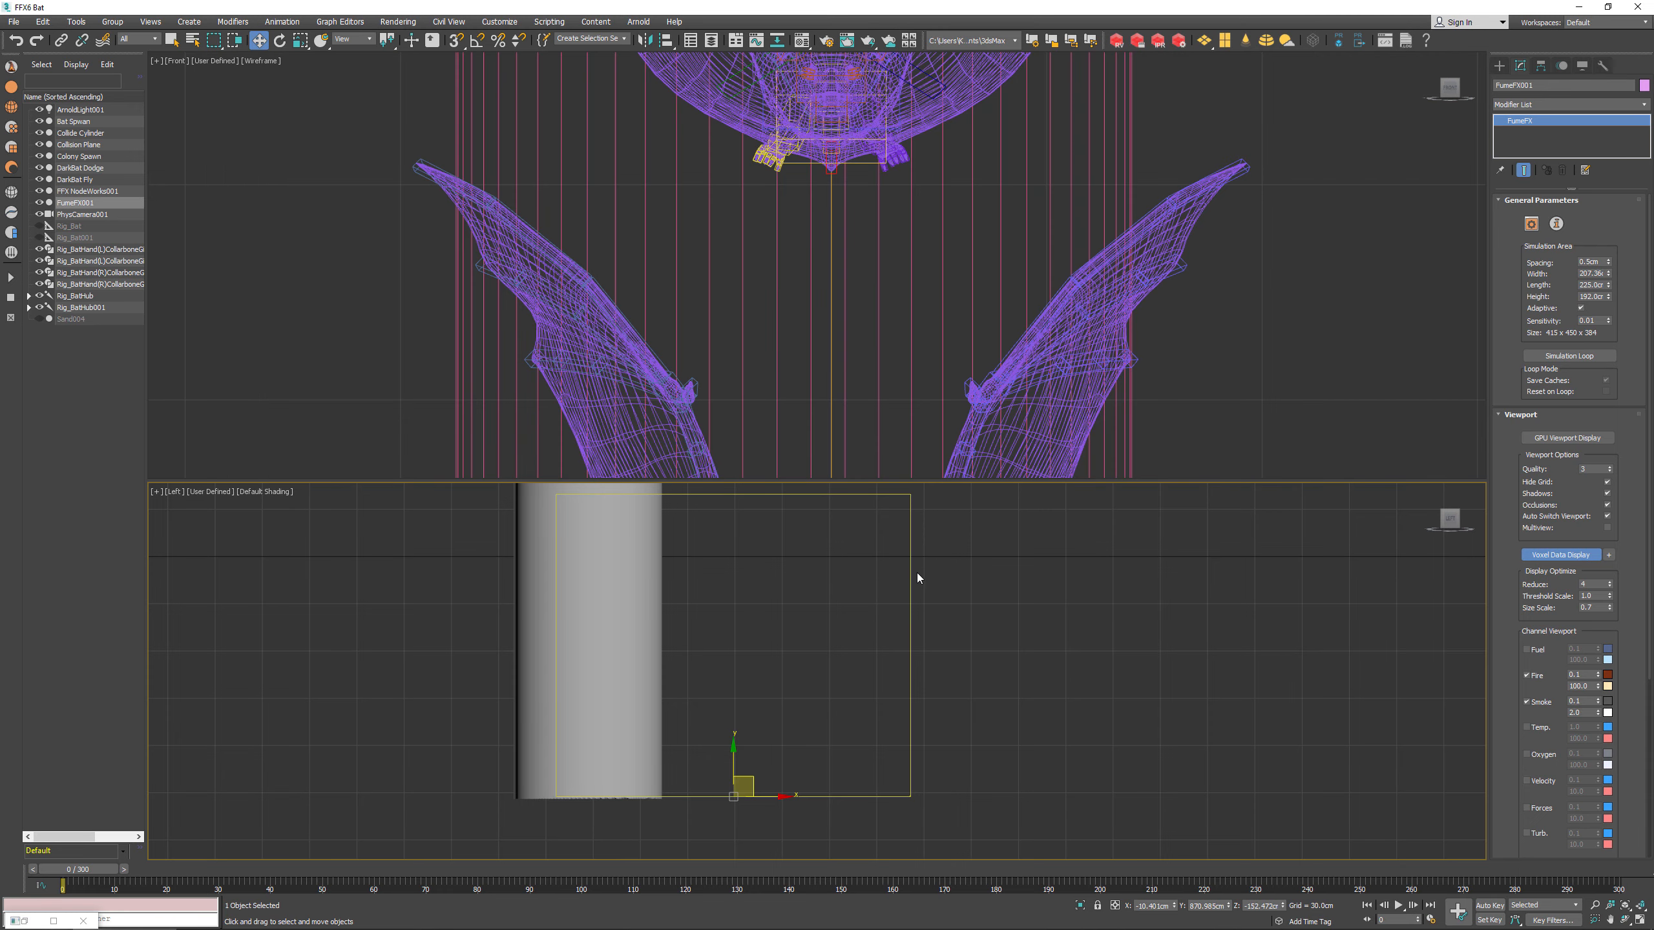
left_click(10, 279)
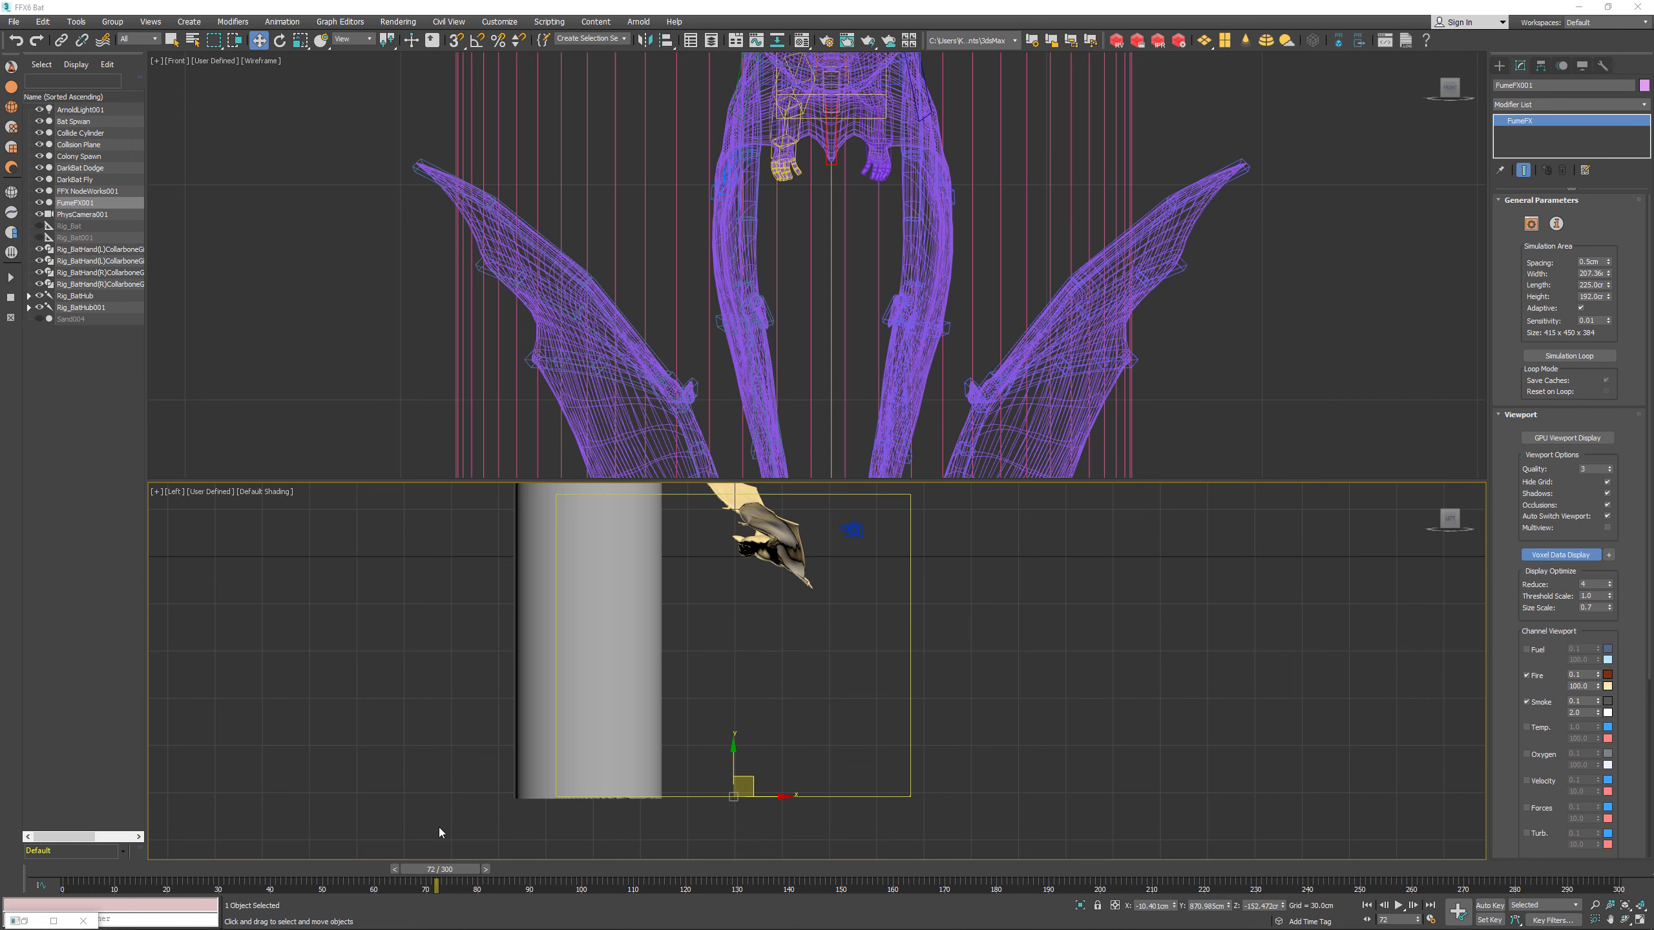
Step: Scrub to frame 80 and examine the bat hitting the cylinder up close in the Left viewport
left_click_drag(468, 871, 476, 868)
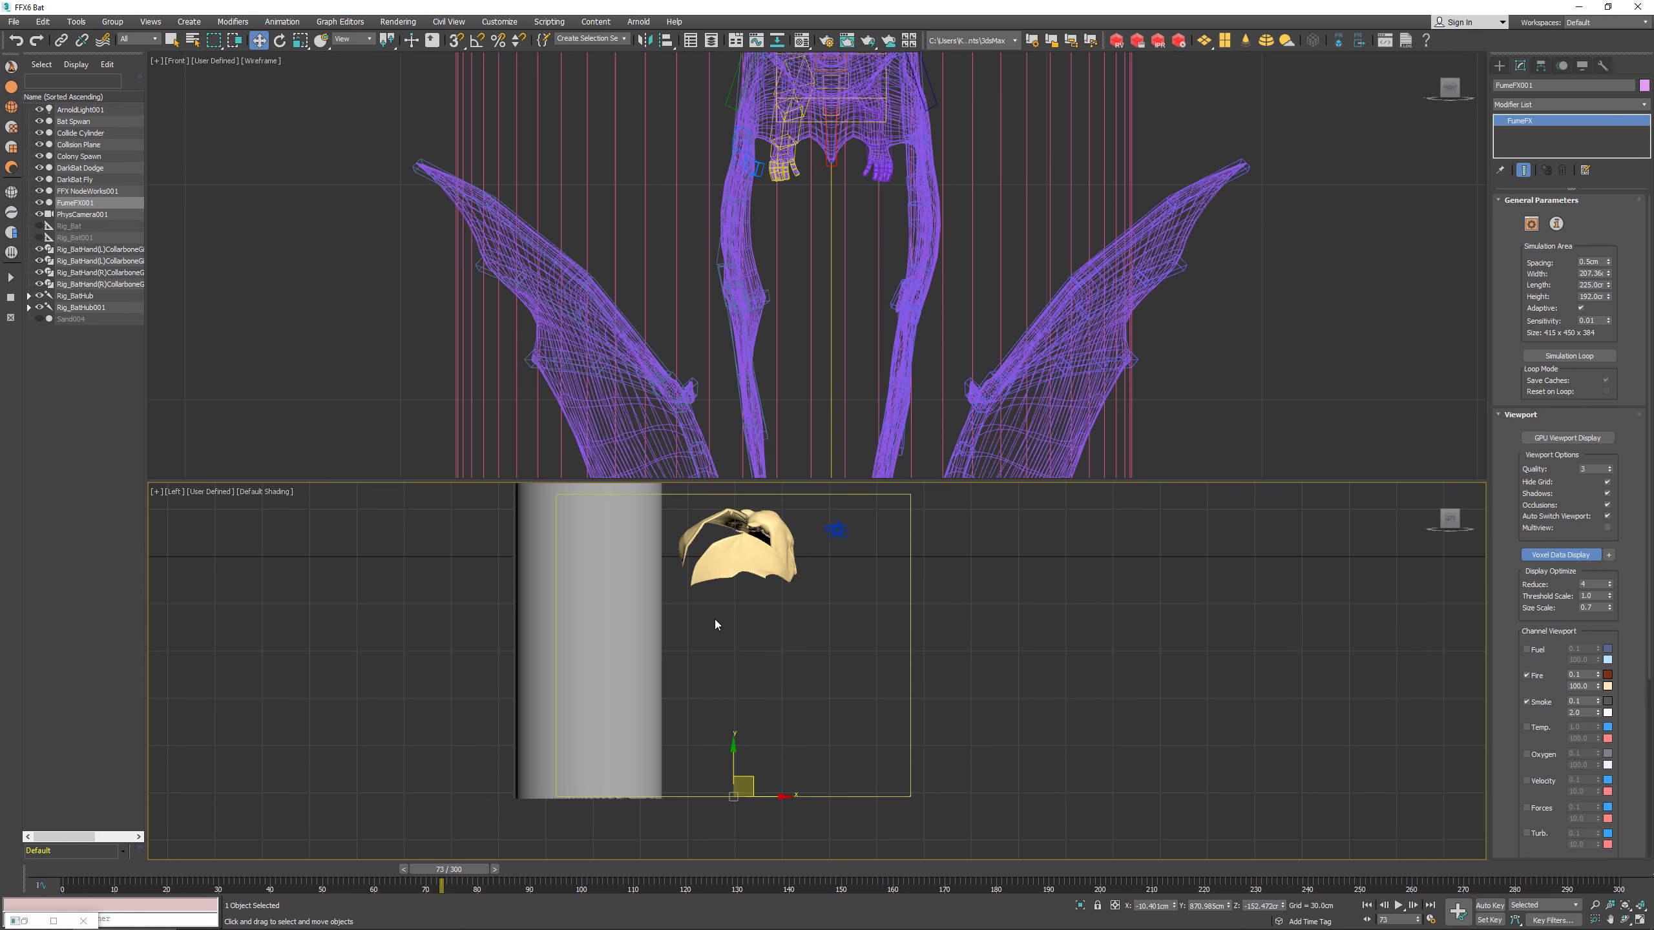
middle_click_drag(714, 620, 729, 653)
scroll(703, 589, "up", 3)
left_click_drag(494, 869, 521, 869)
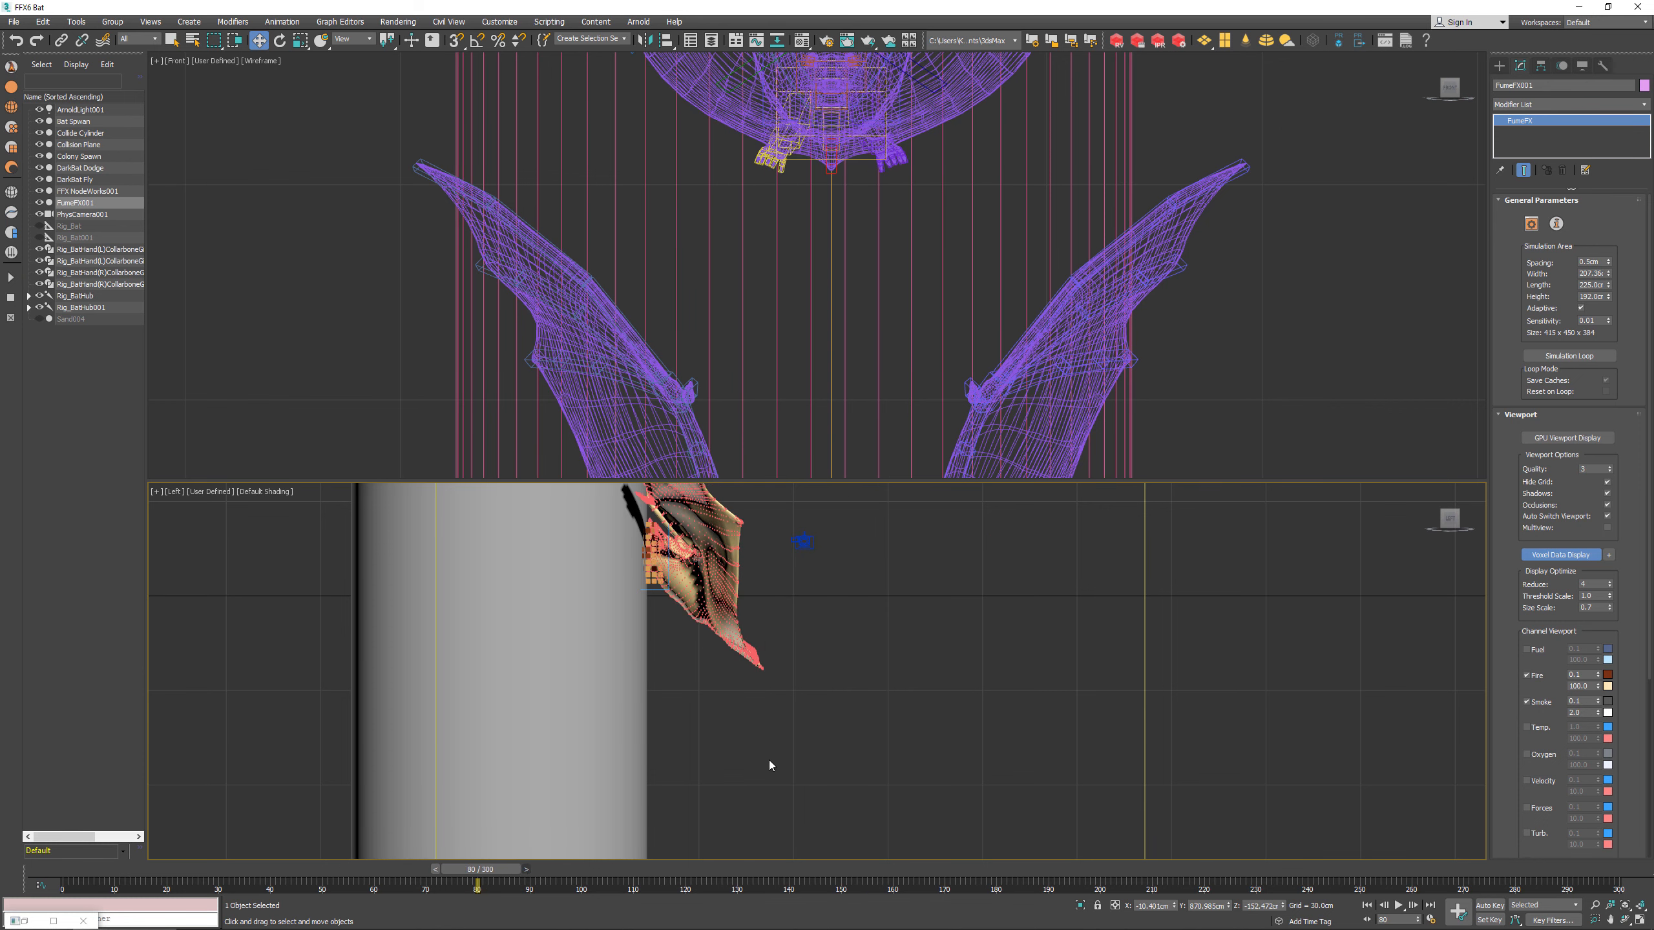
middle_click_drag(842, 683, 848, 712)
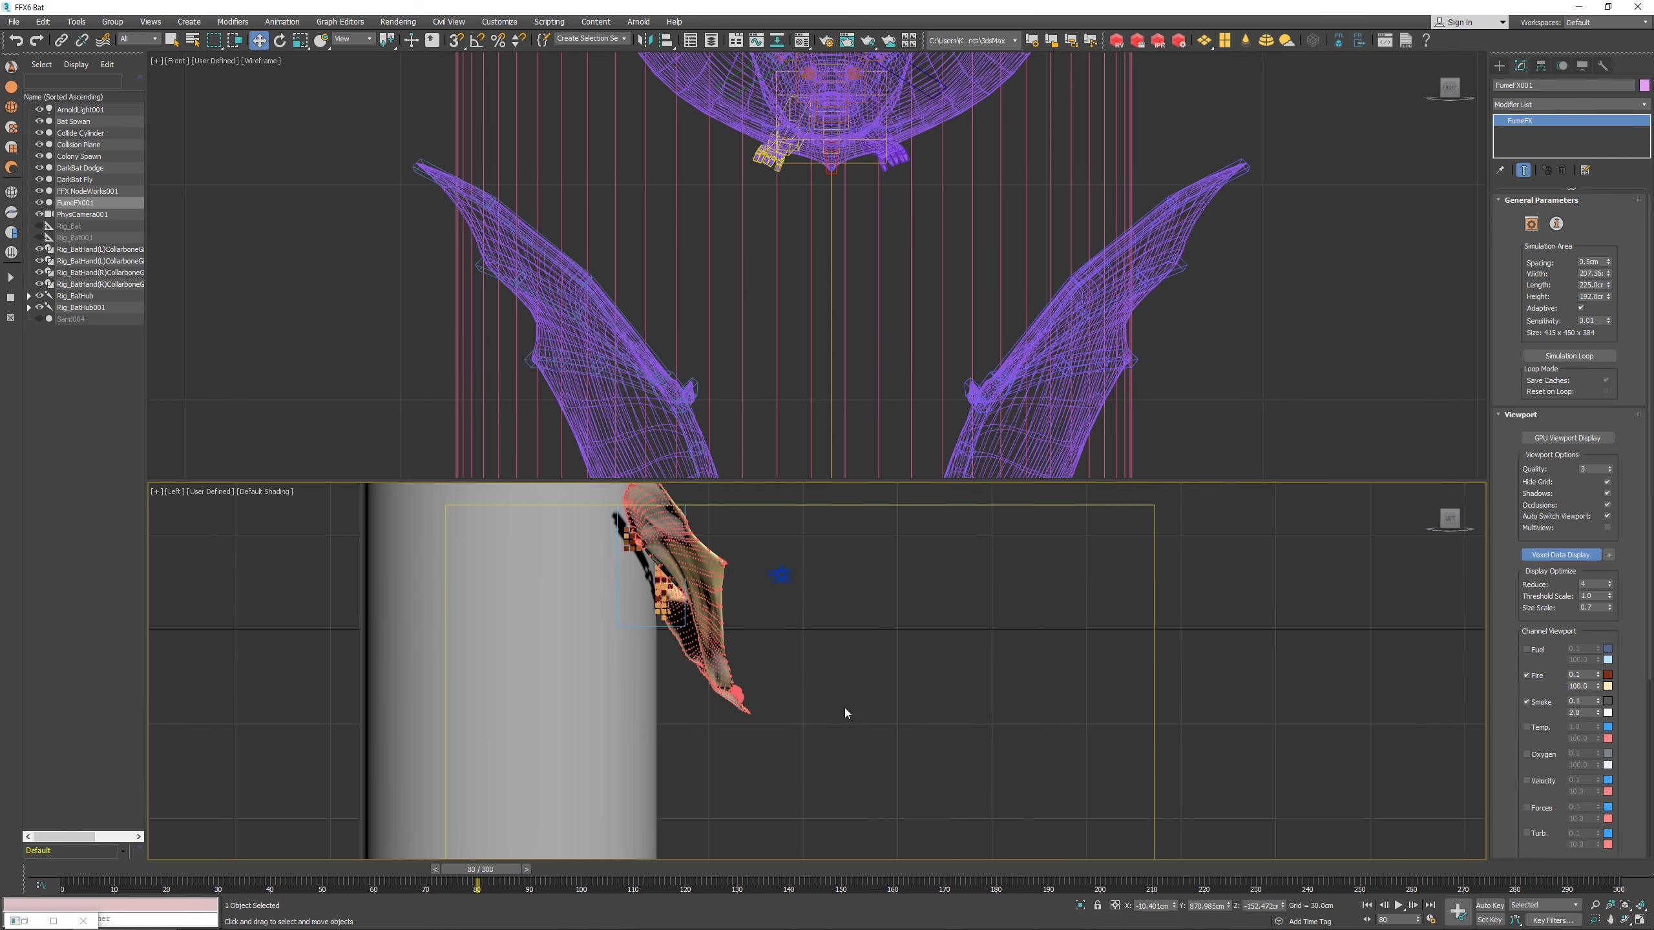
Step: Set the voxel display's Reduce value to 1 and advance the timeline to frame 81
left_click(1609, 587)
left_click(1610, 587)
left_click(1609, 587)
left_click(527, 869)
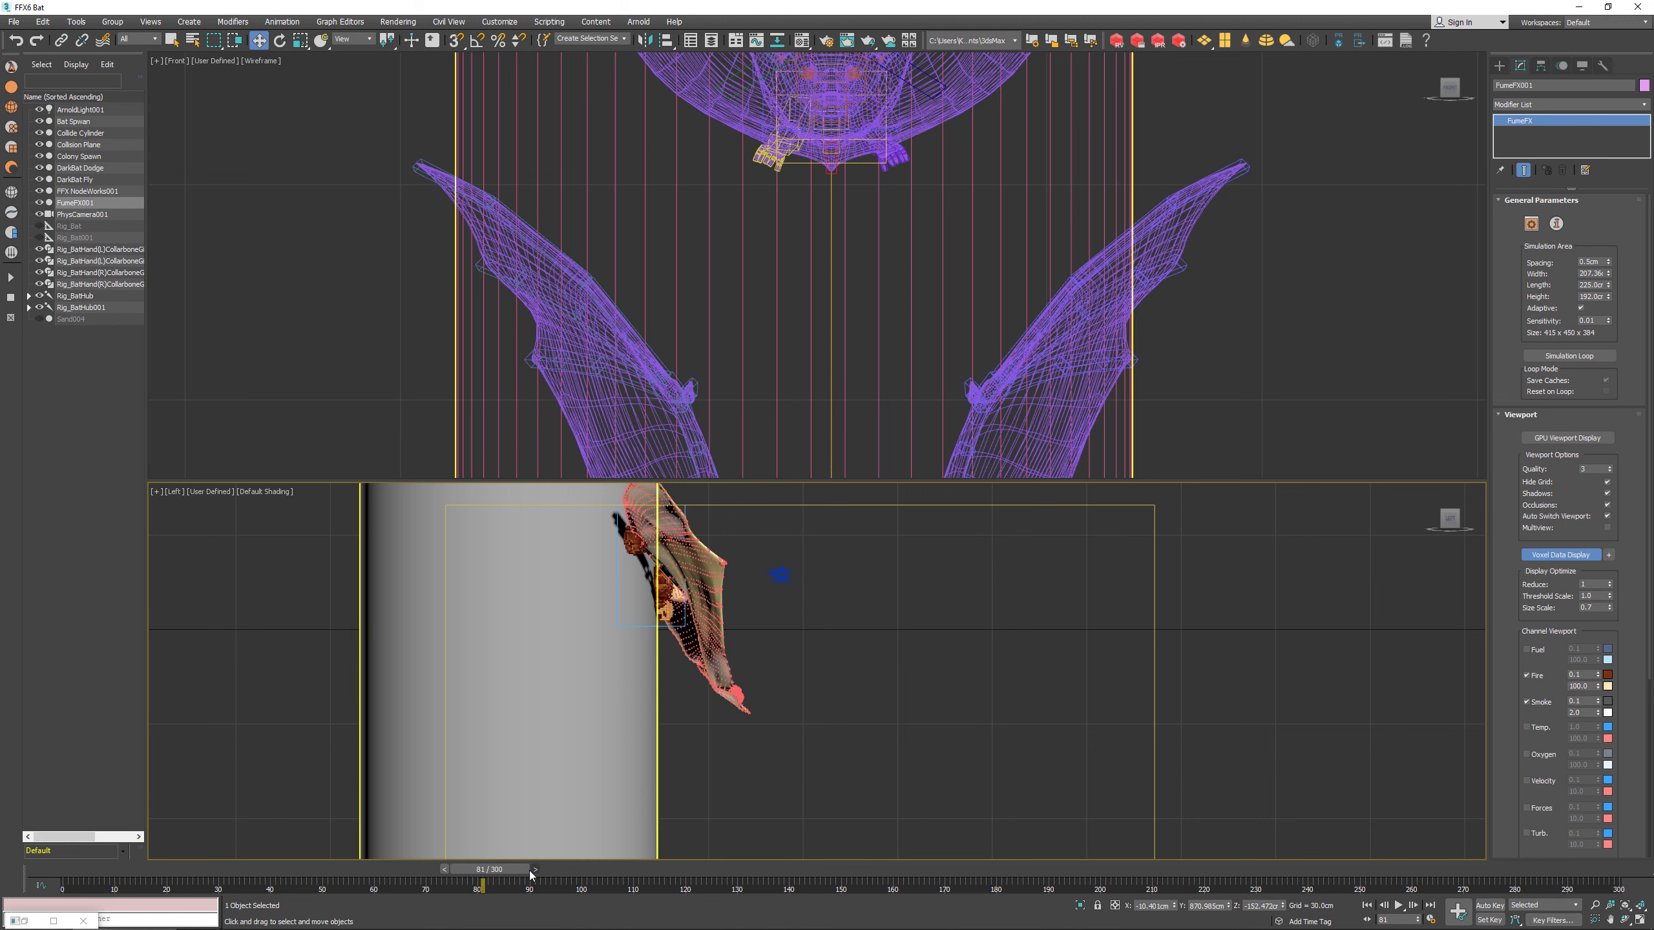
Step: Advance the timeline frame by frame to frame 92, examining how the fire develops around the bat at the cylinder
left_click(532, 867)
left_click(533, 866)
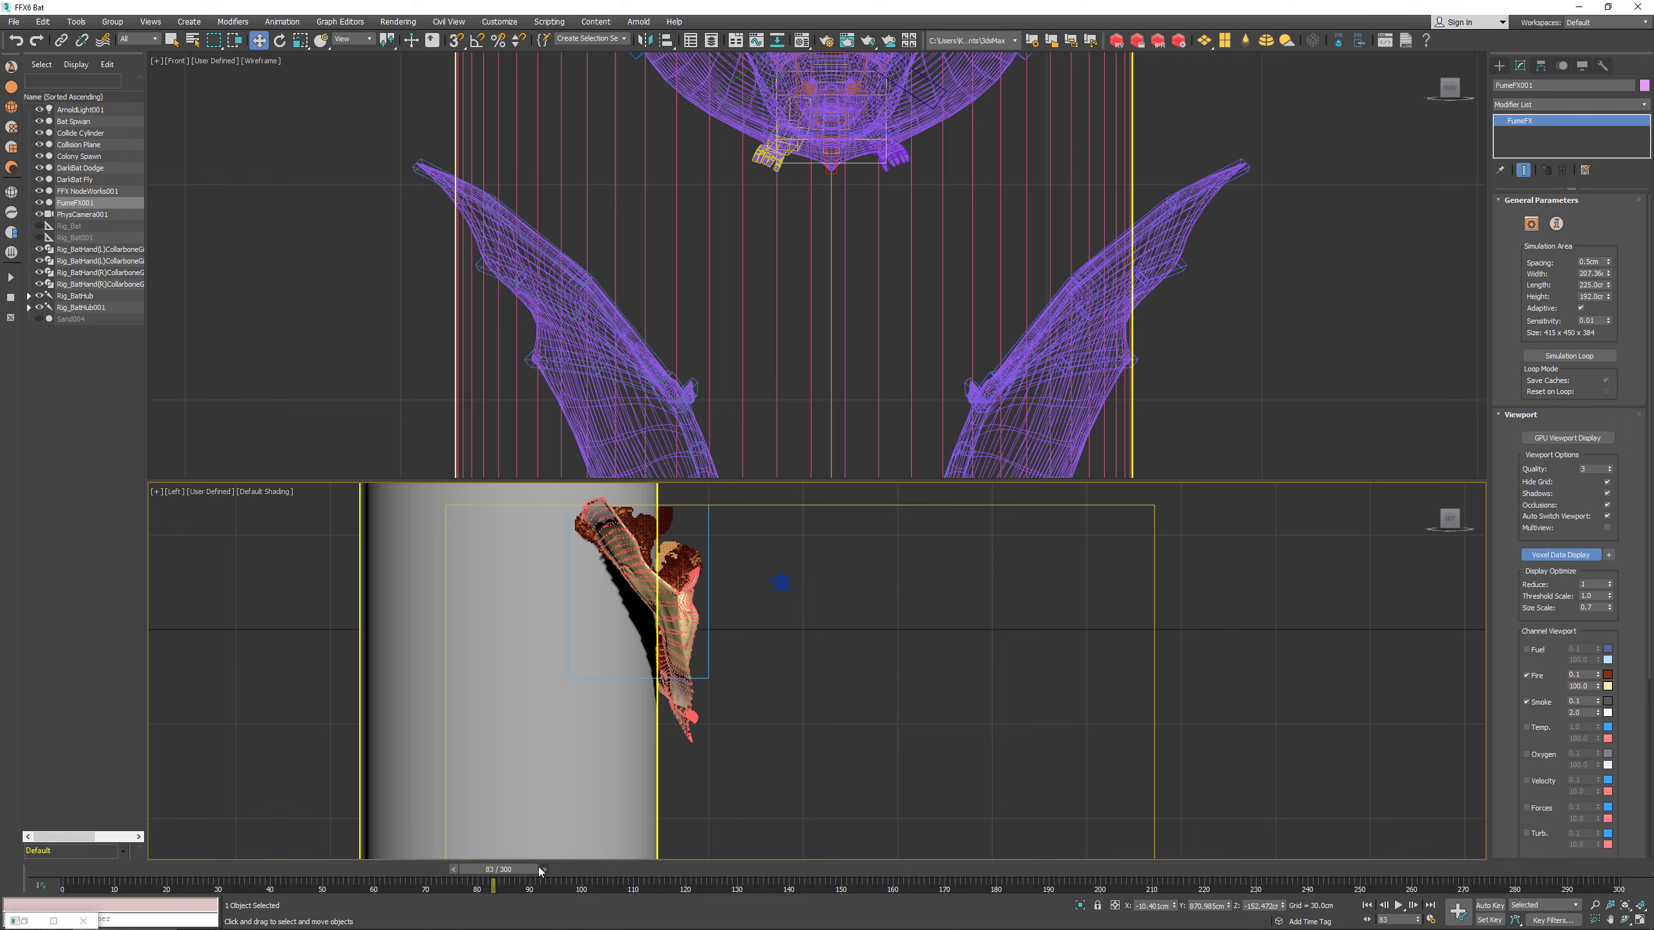
left_click(543, 866)
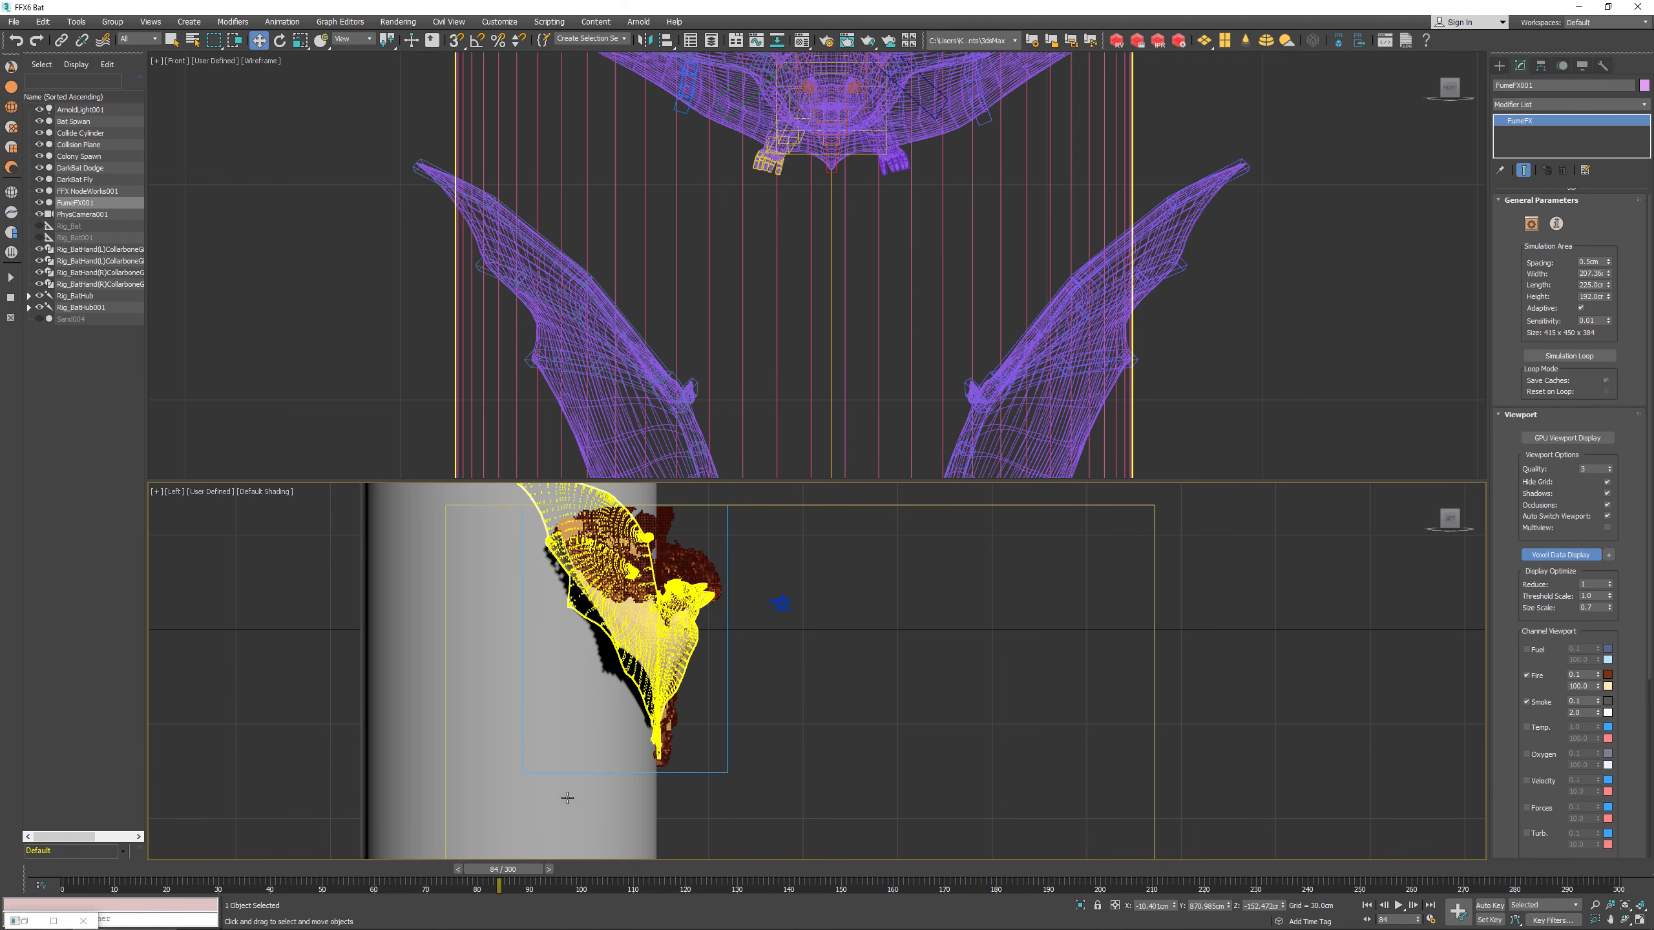
left_click(550, 869)
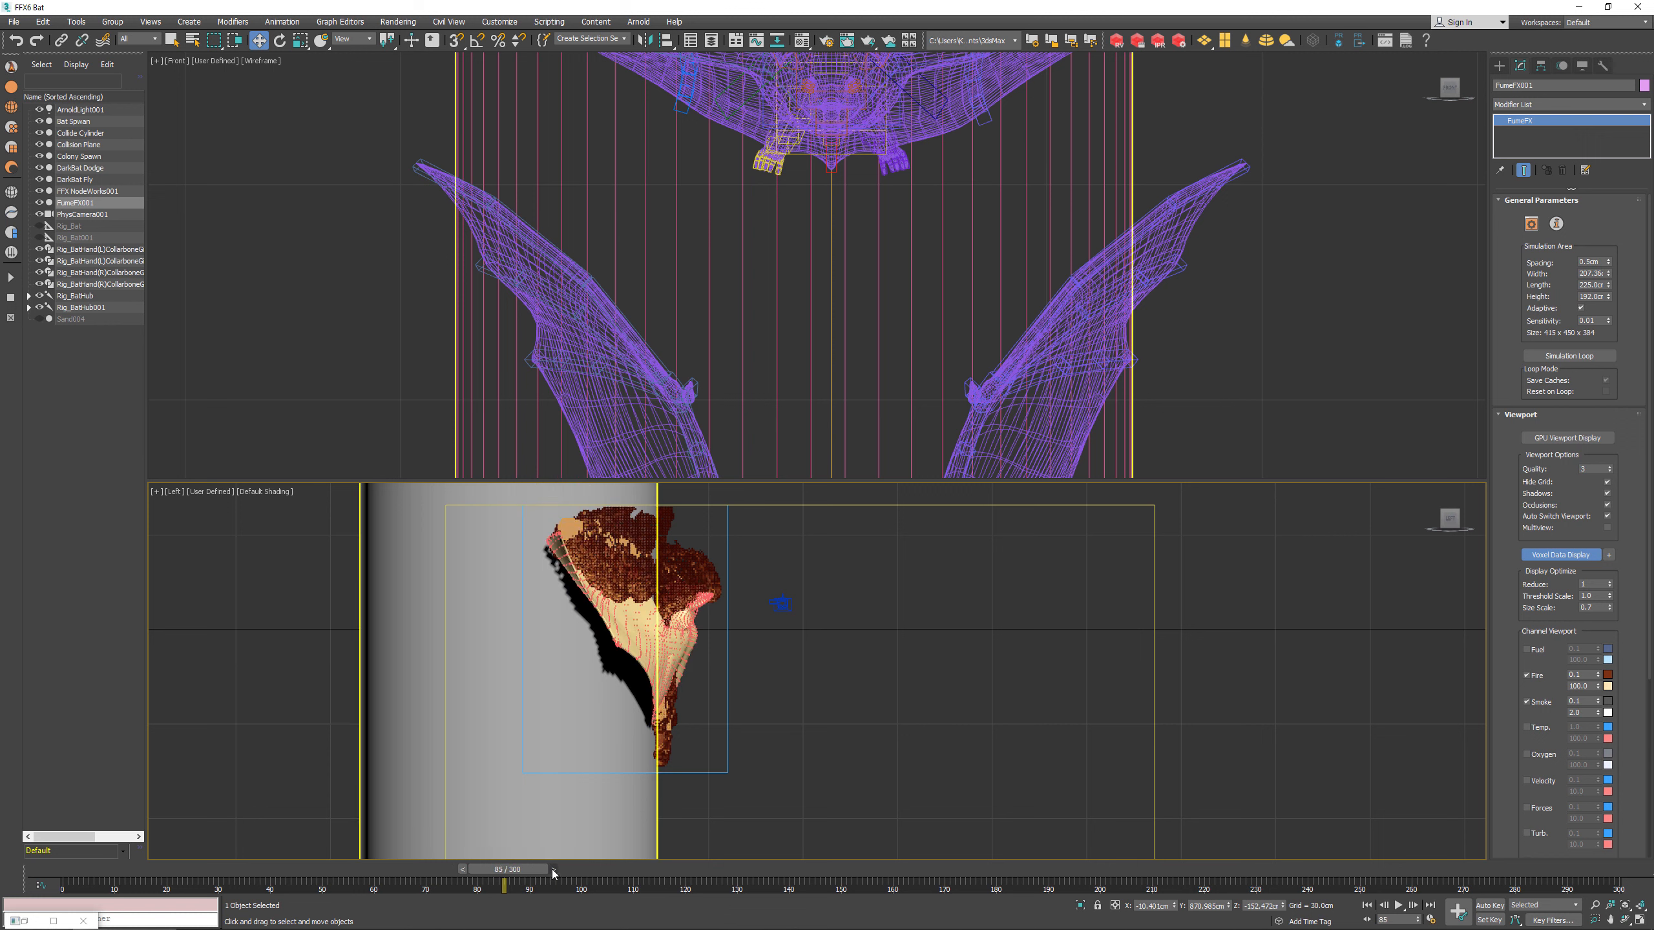
left_click(552, 868)
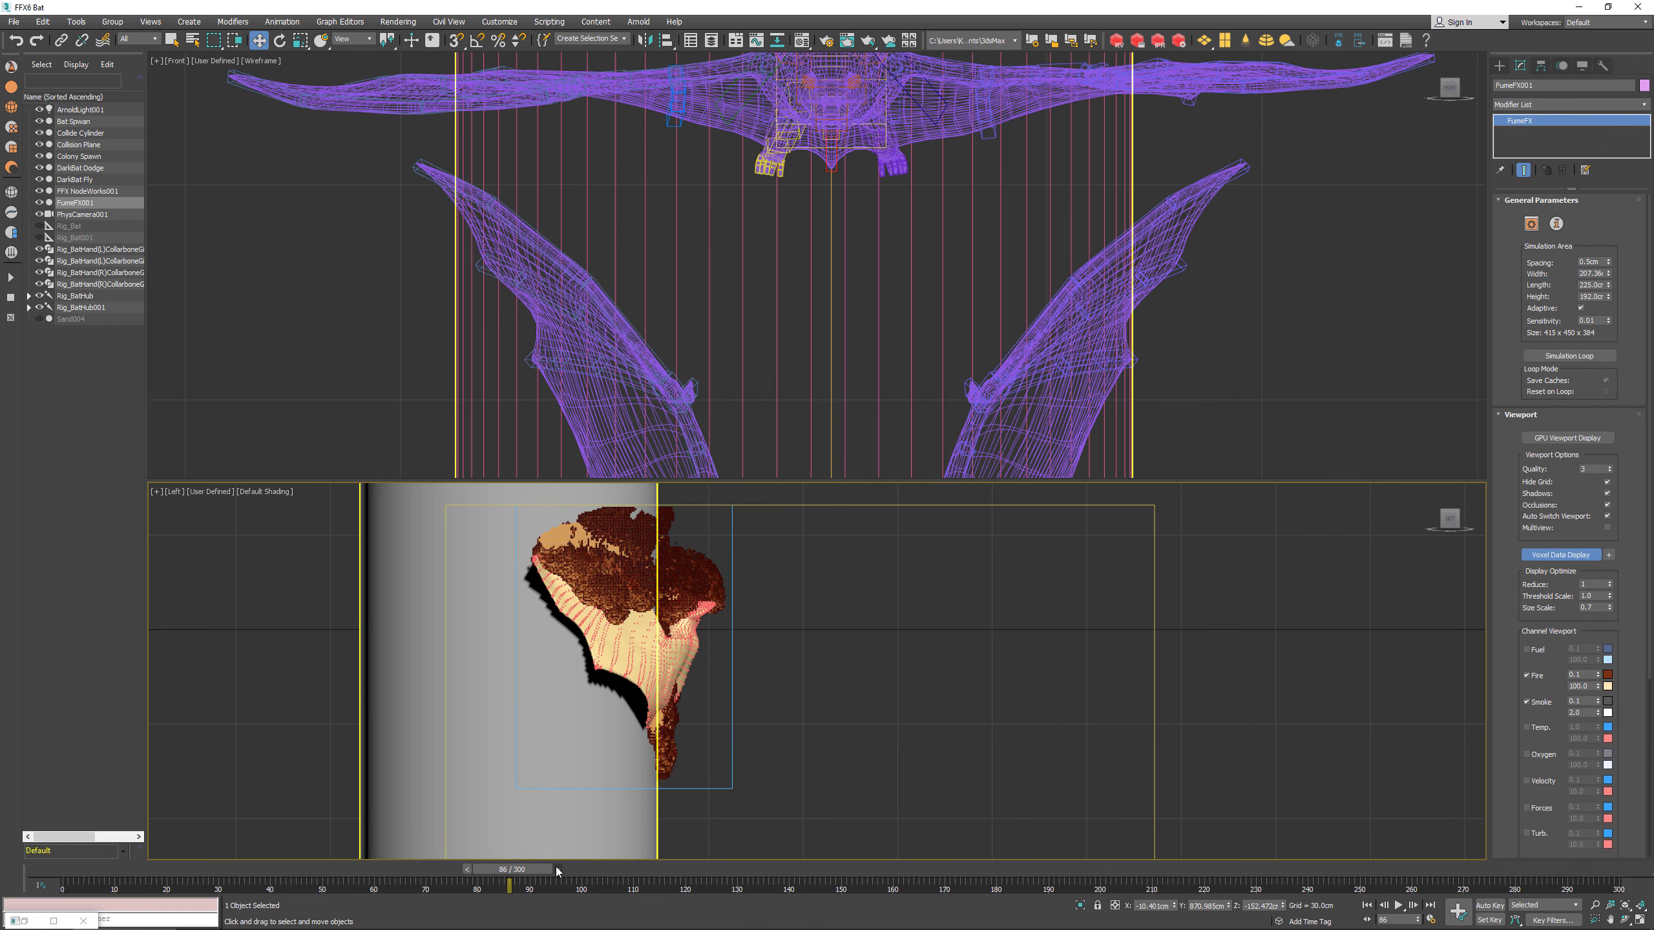
left_click(556, 869)
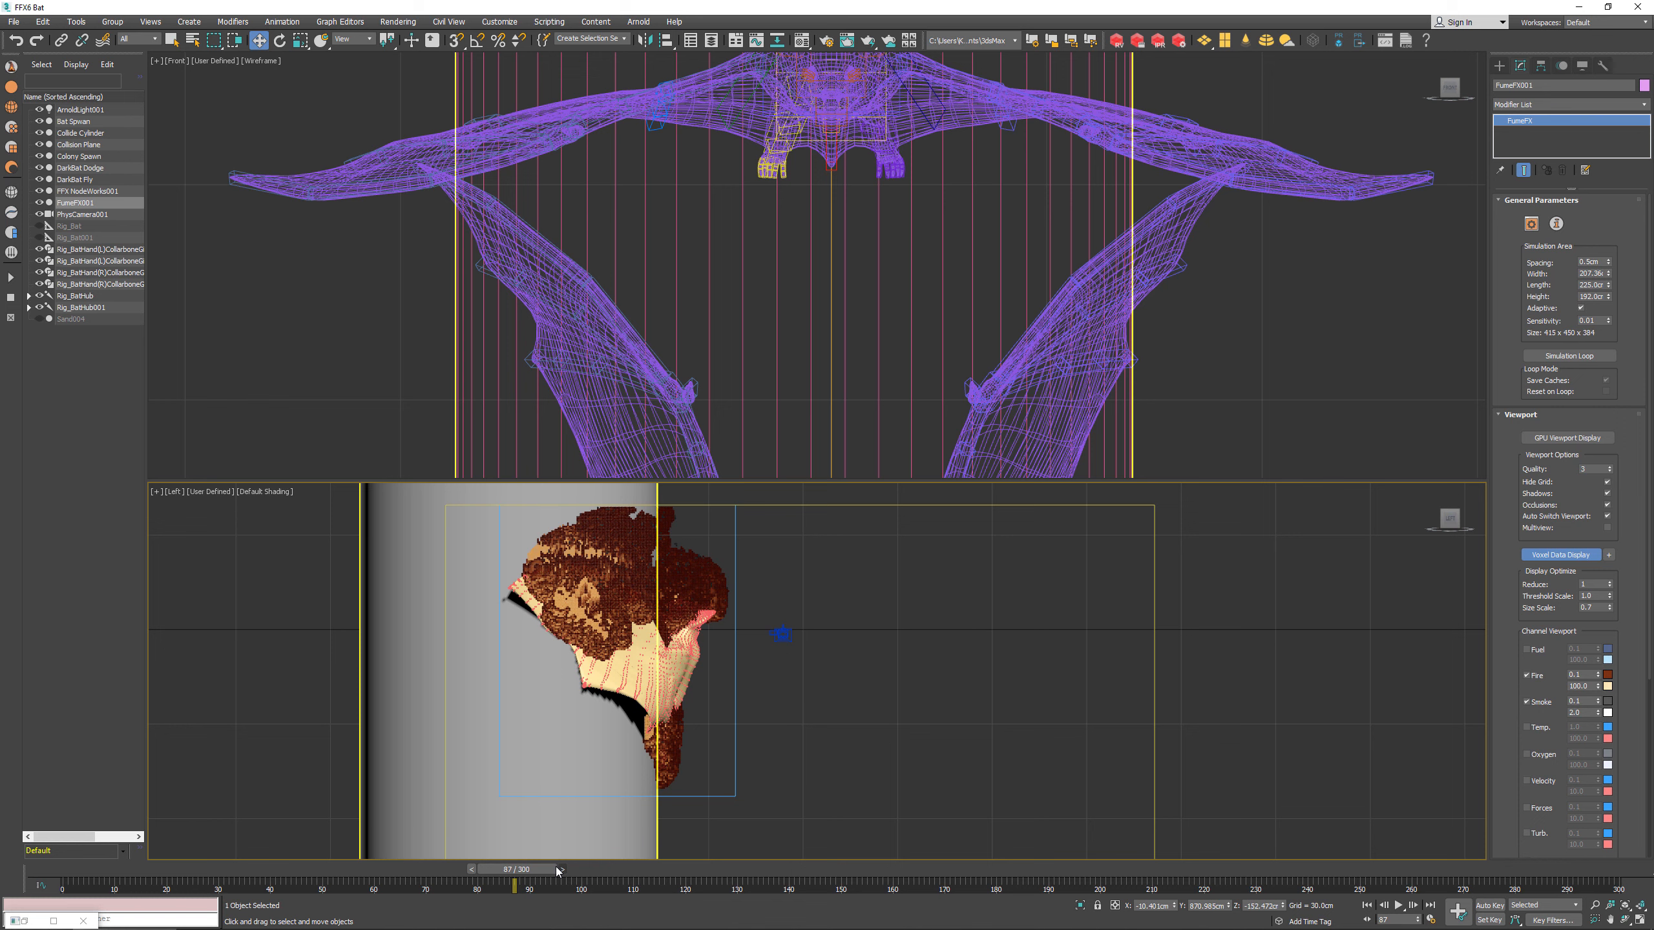
left_click(556, 868)
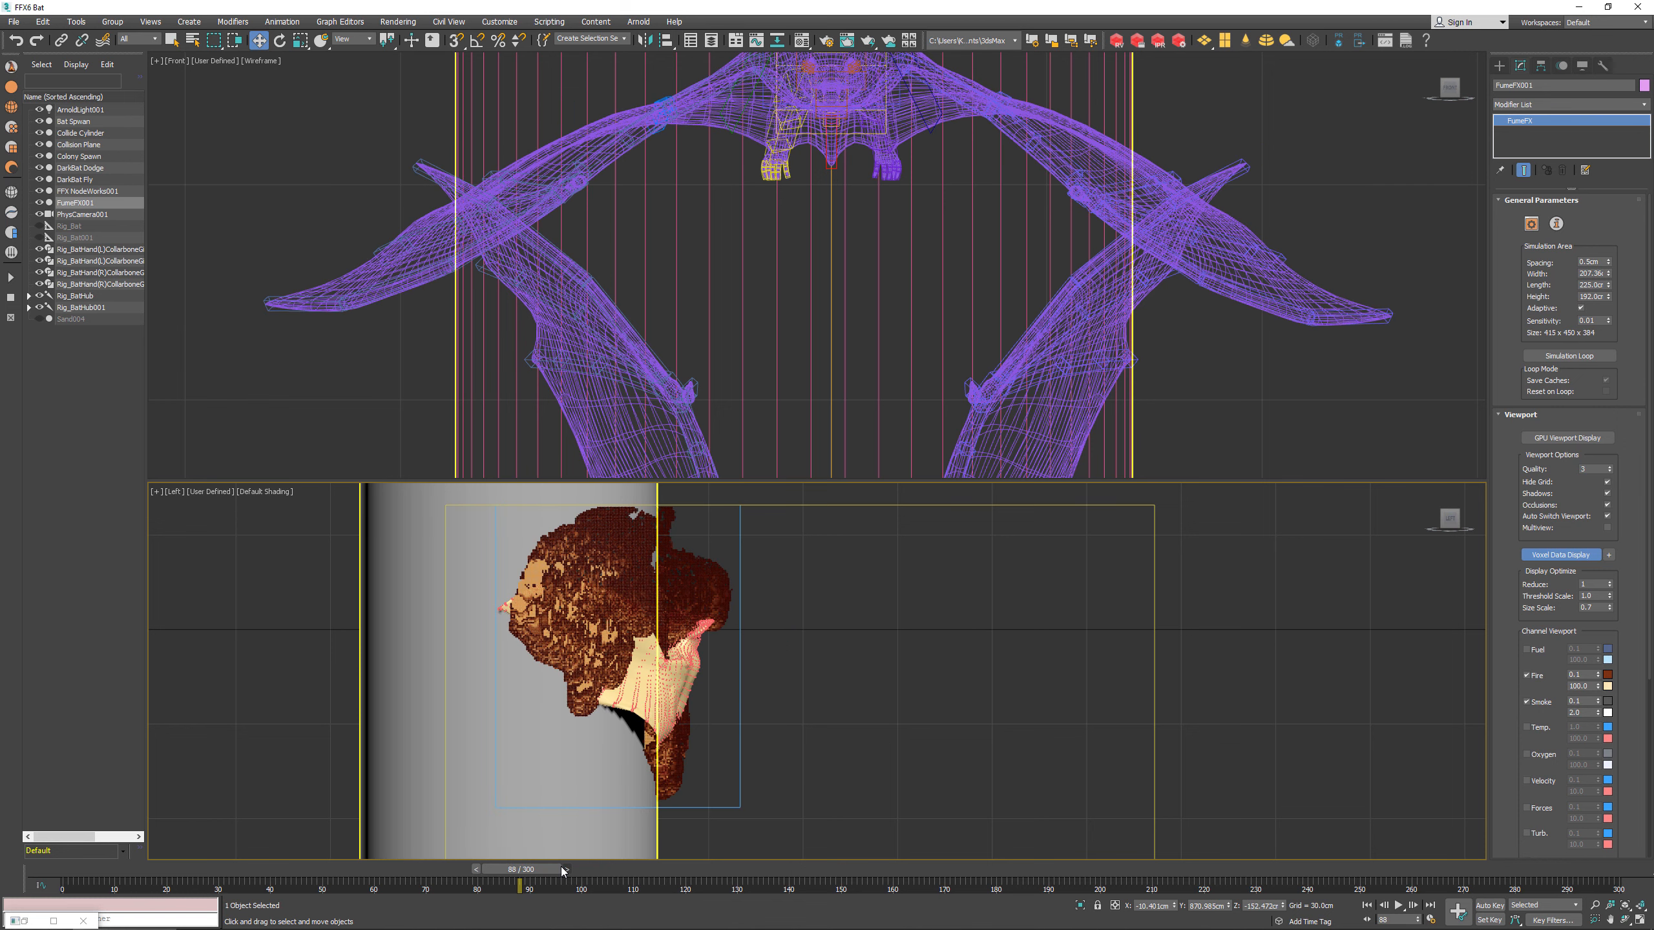
left_click(562, 868)
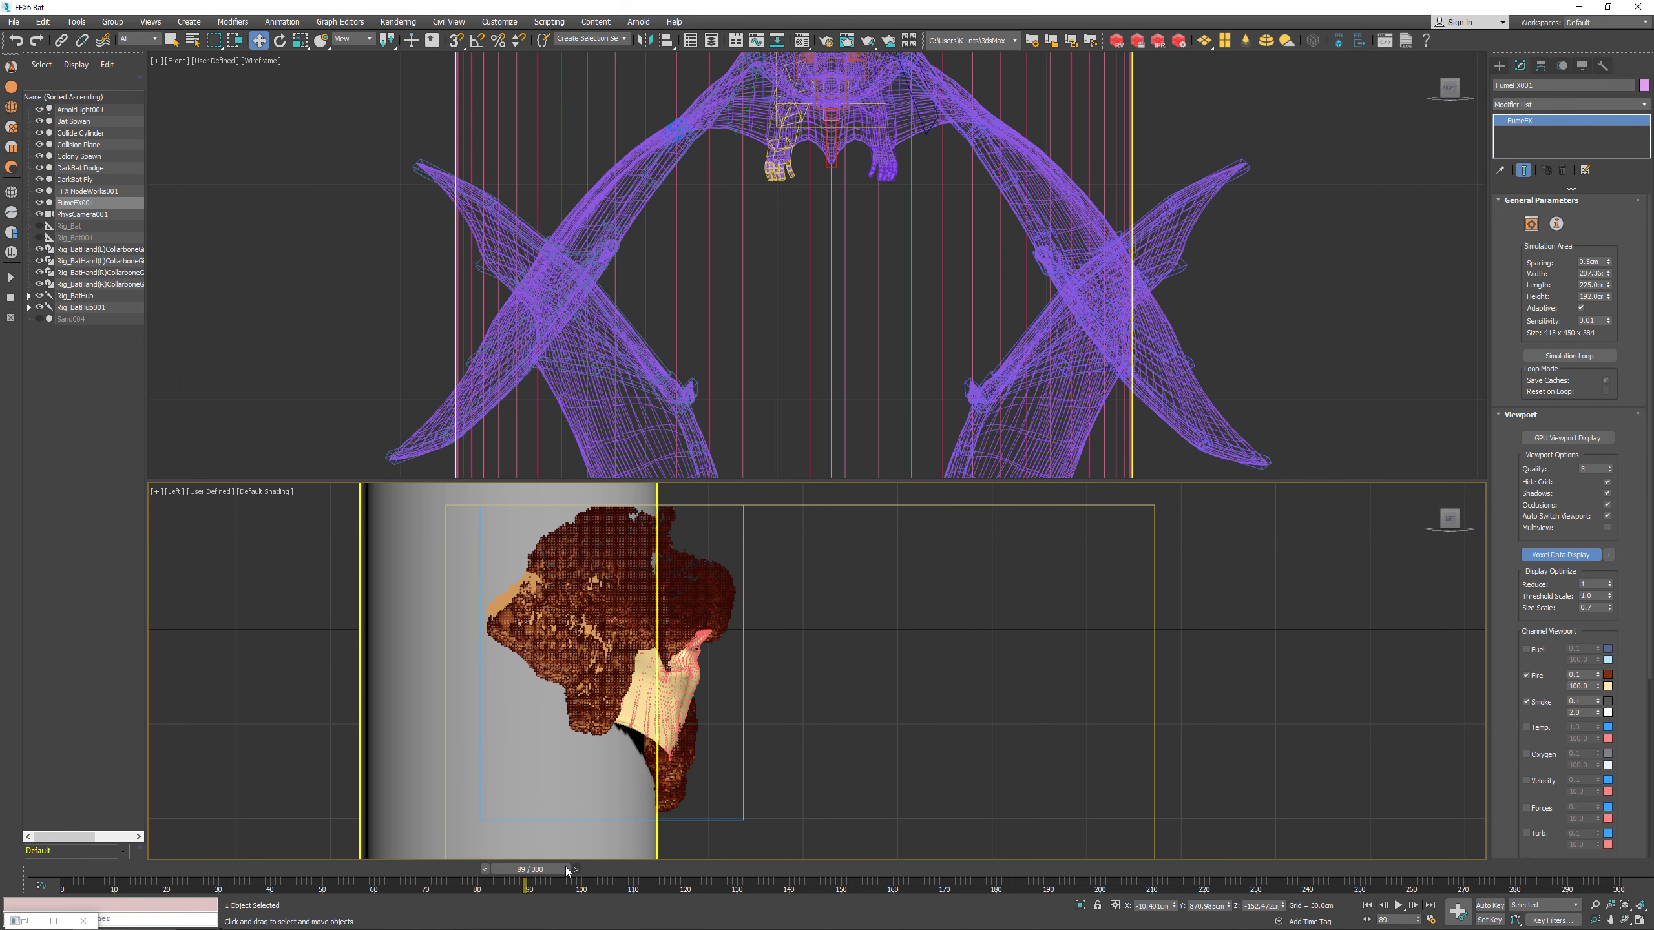
left_click(577, 869)
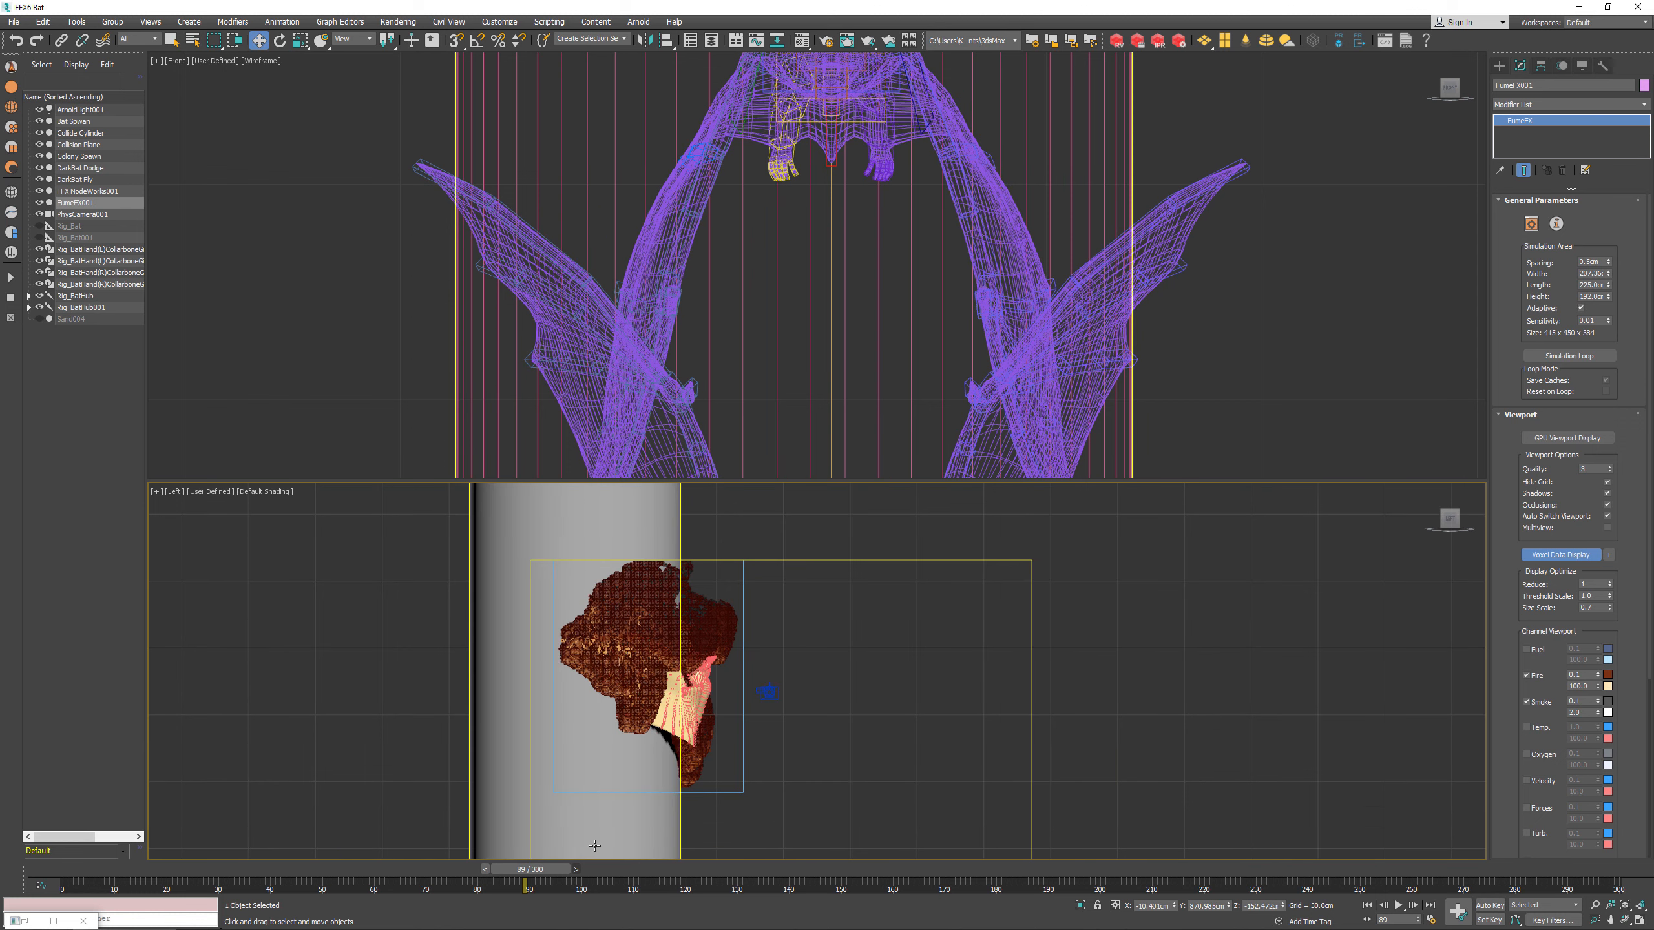
left_click(579, 868)
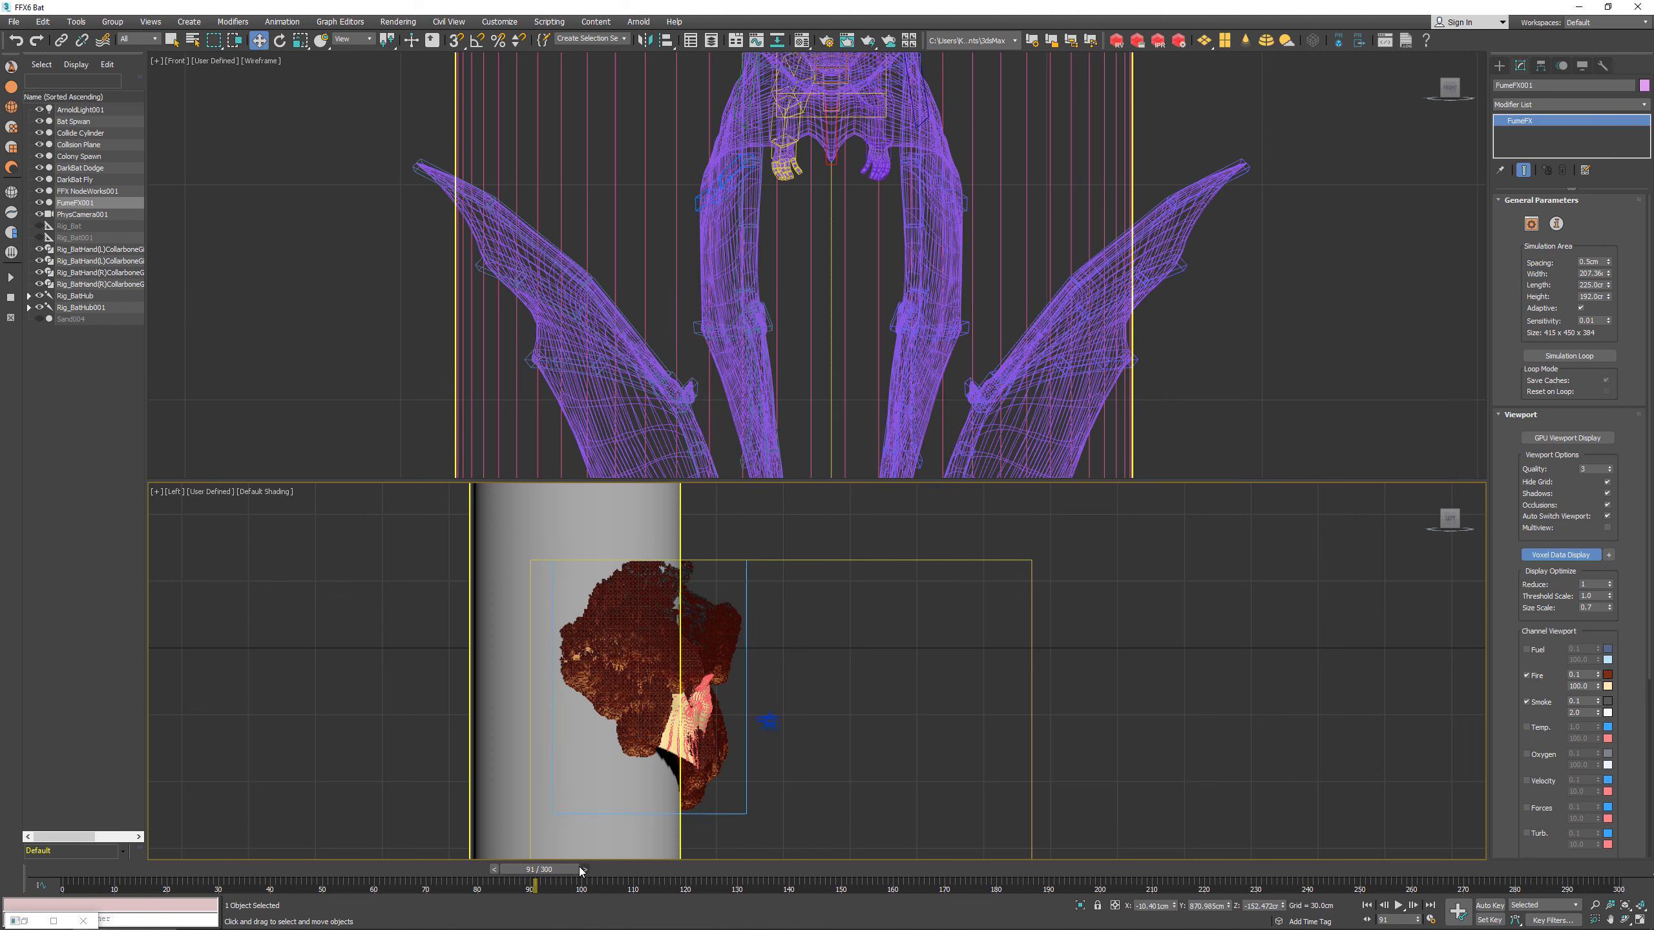
left_click(584, 869)
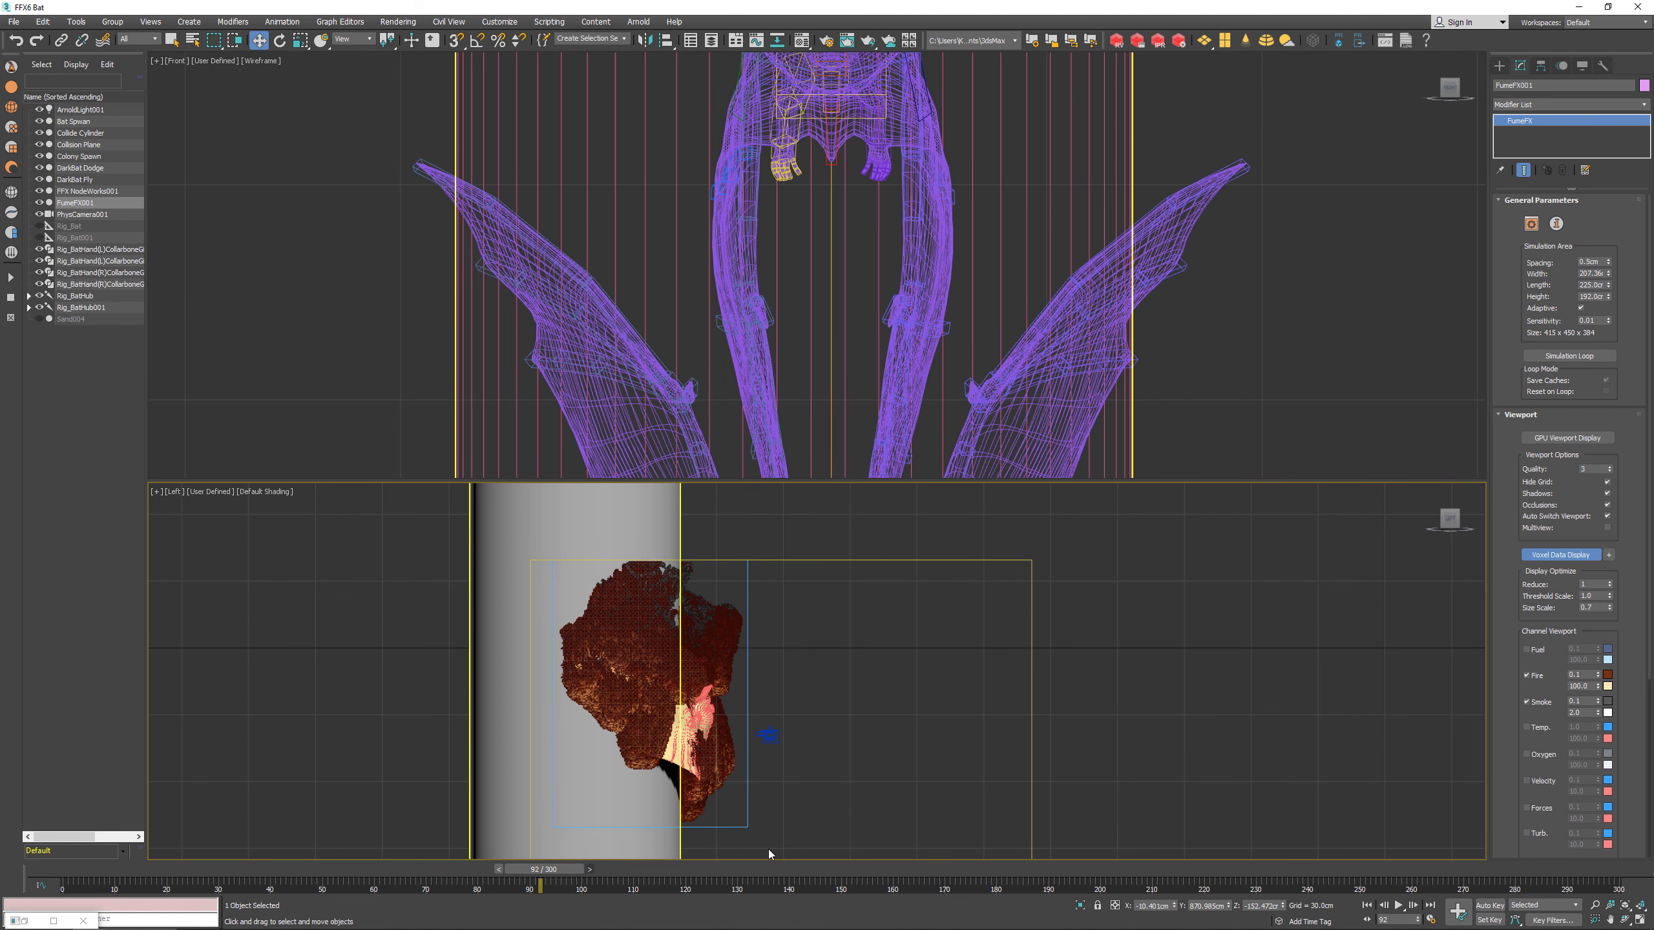
Step: Return to frame 0, reopen the FFX NodeWorks001 node editor and collapse the unused outputs of the get part group node
left_click(1365, 906)
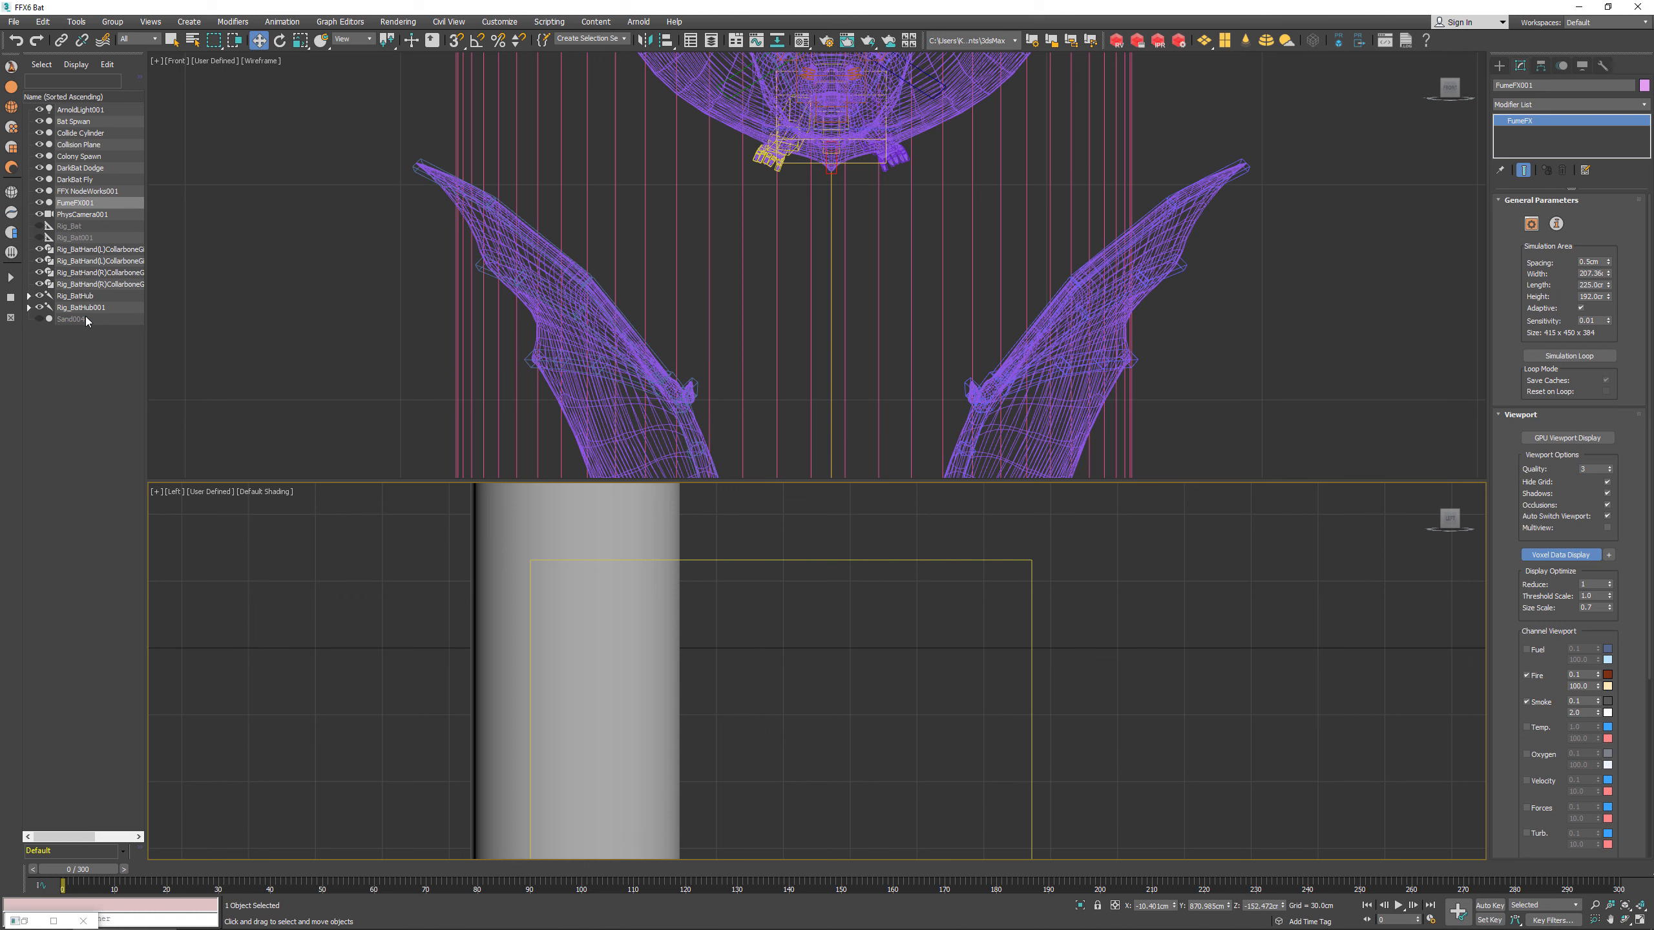
left_click(98, 191)
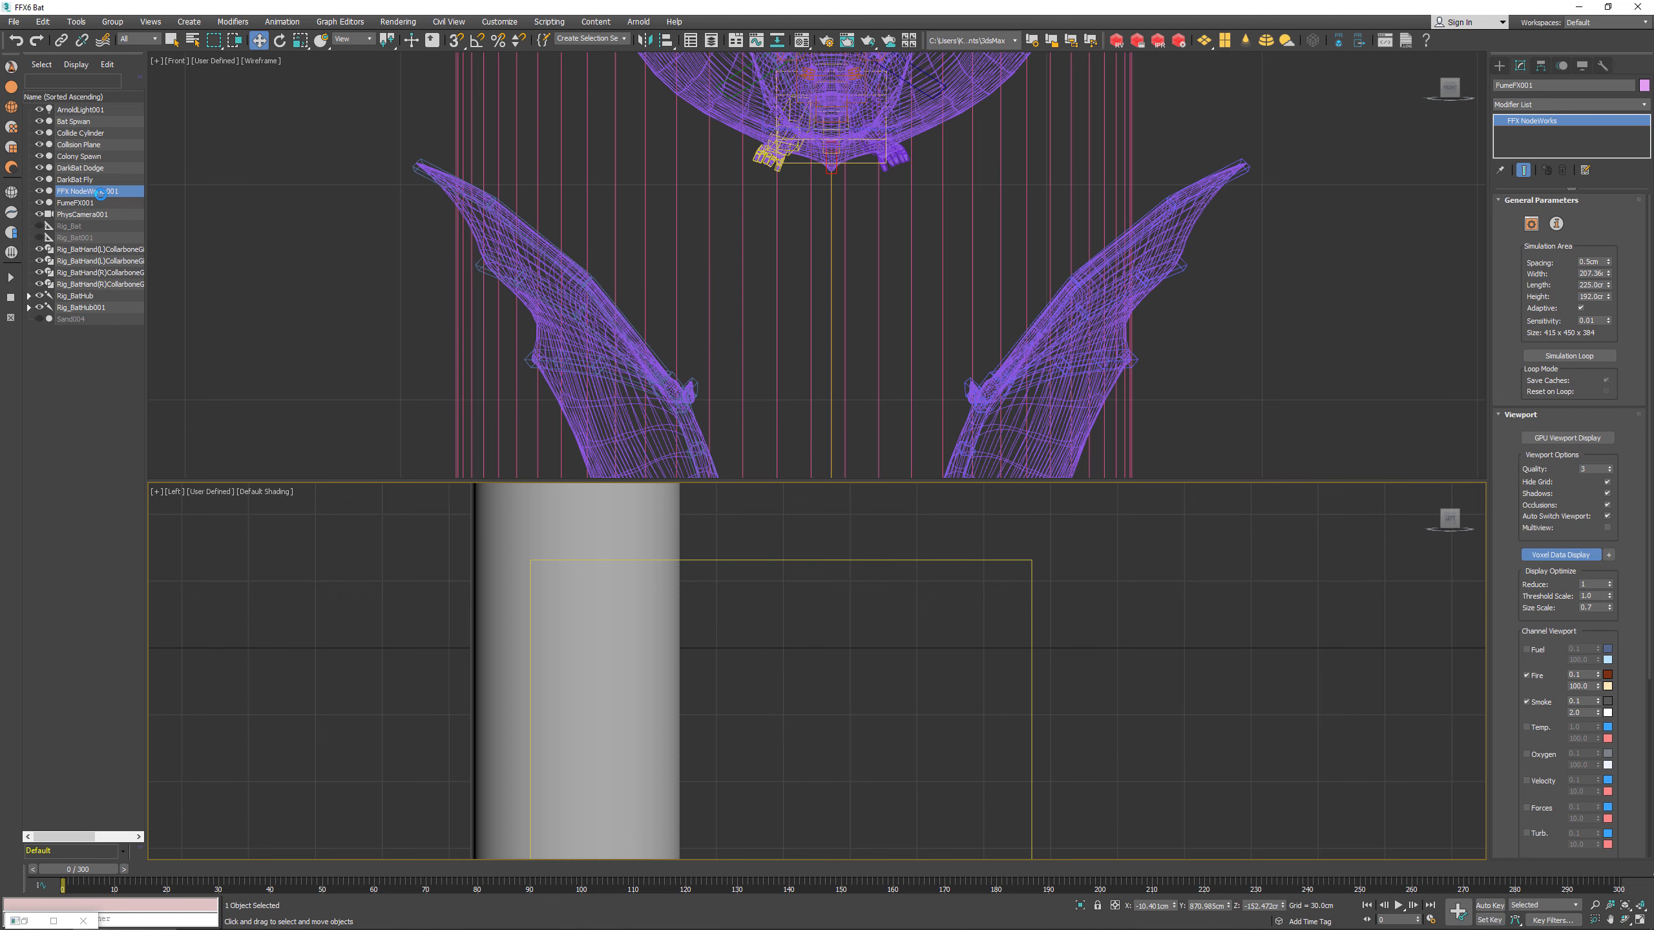
left_click(1565, 232)
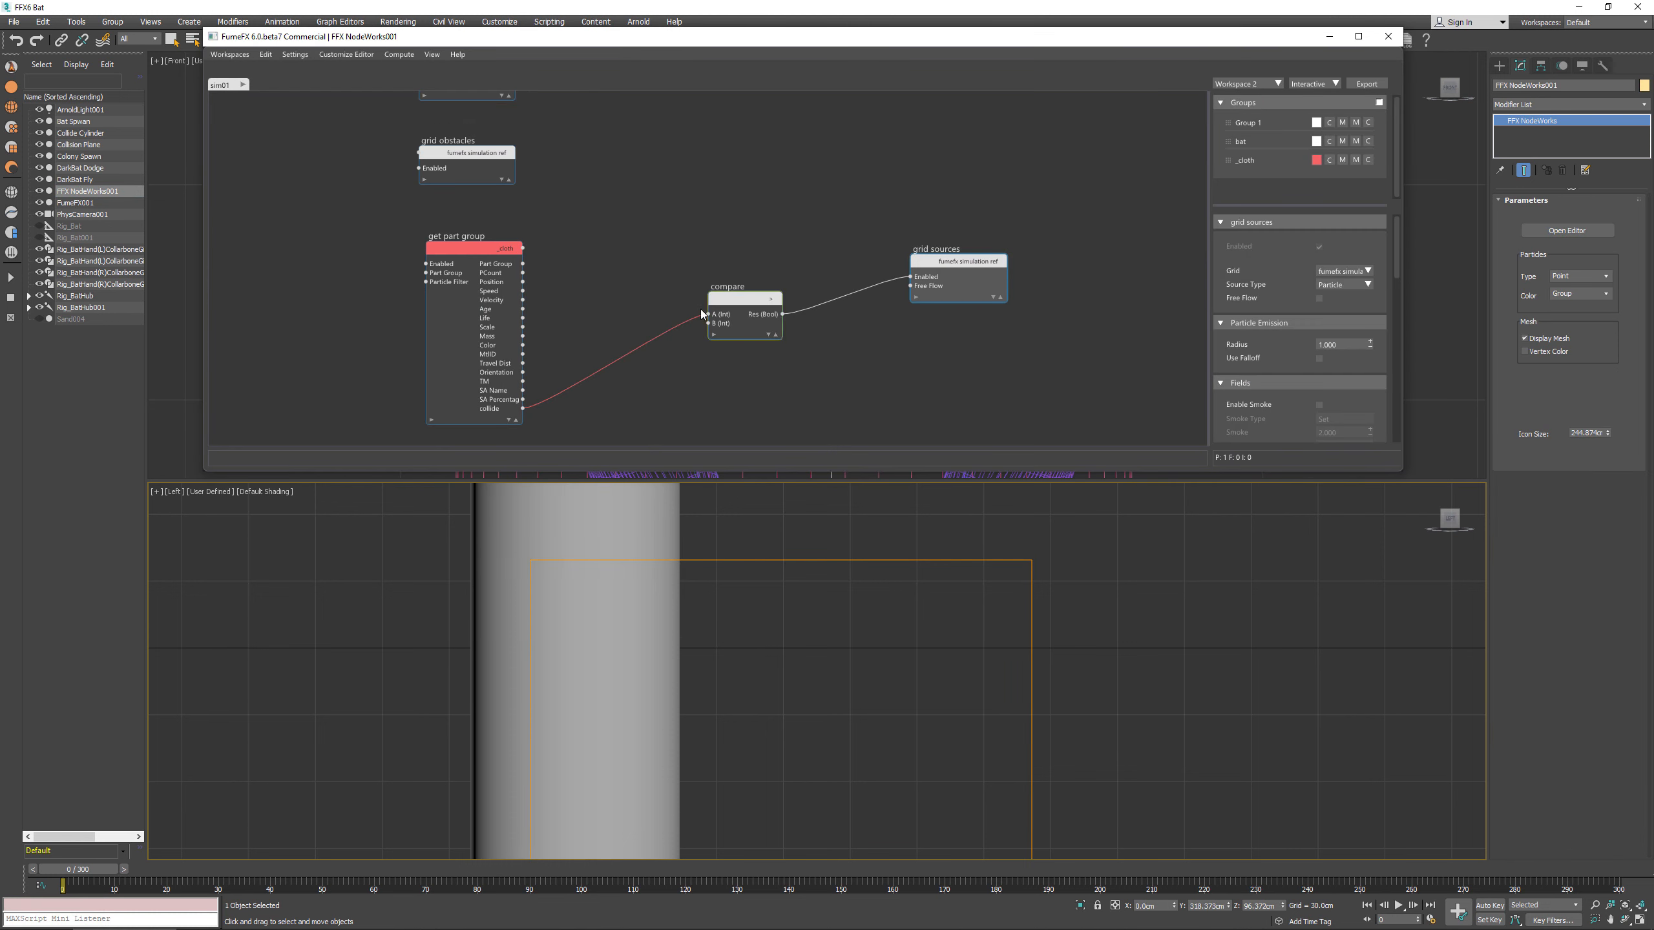
left_click(510, 420)
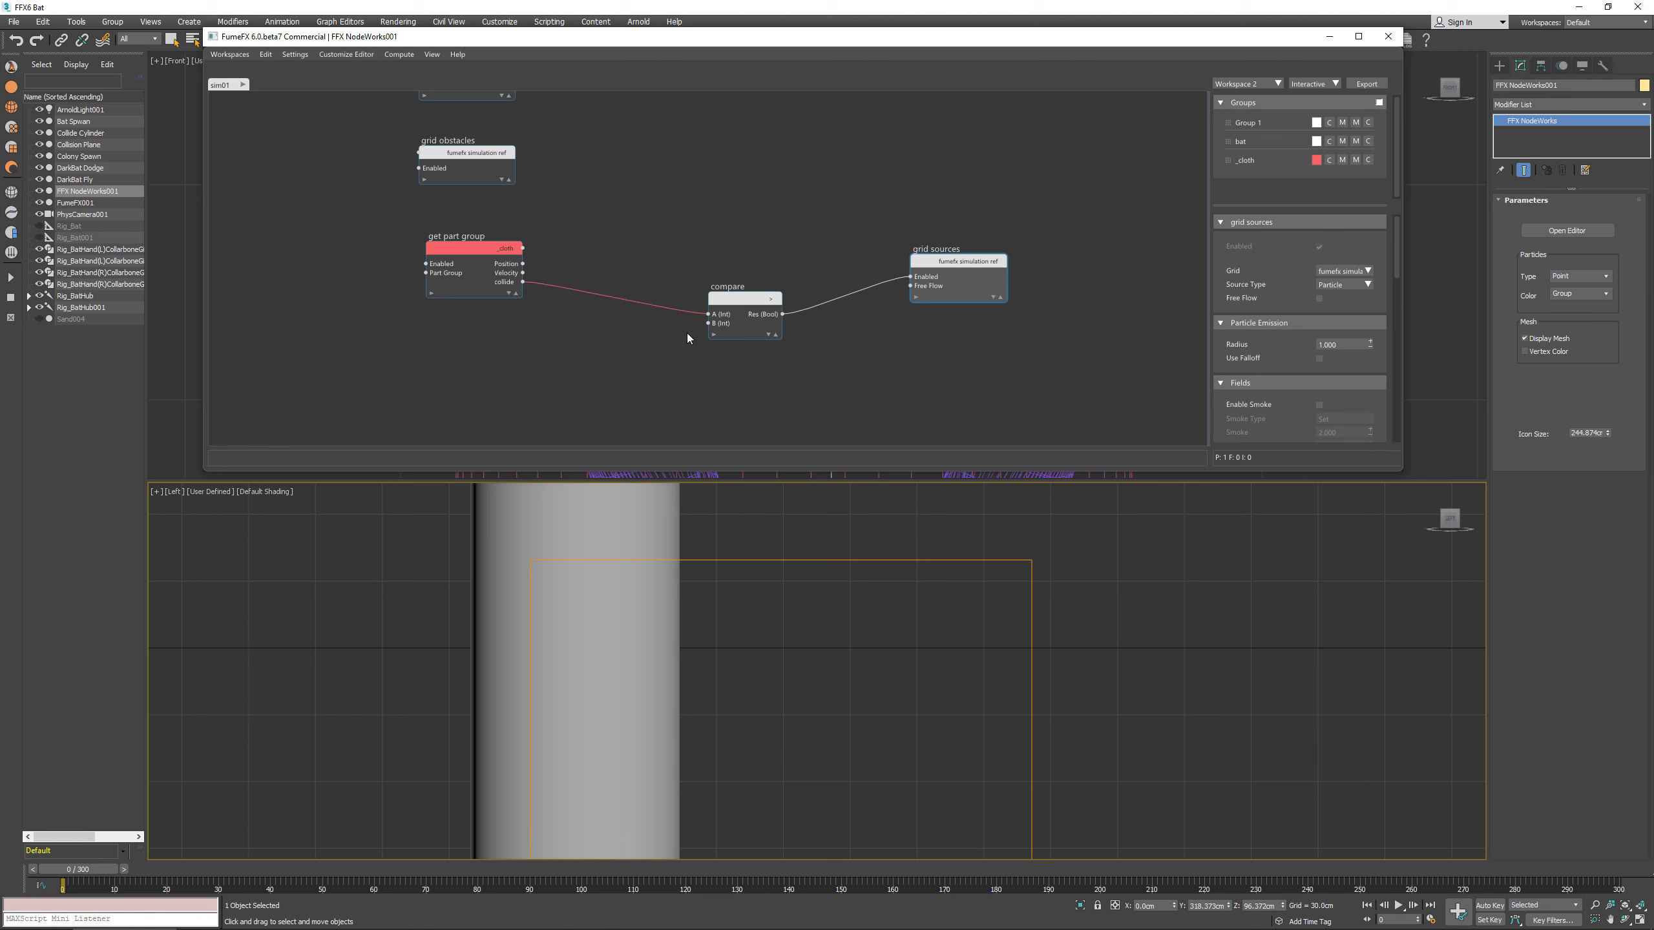
Step: Delete the Compare node and connect the _cloth get part group directly to the grid sources node's main input
left_click(757, 301)
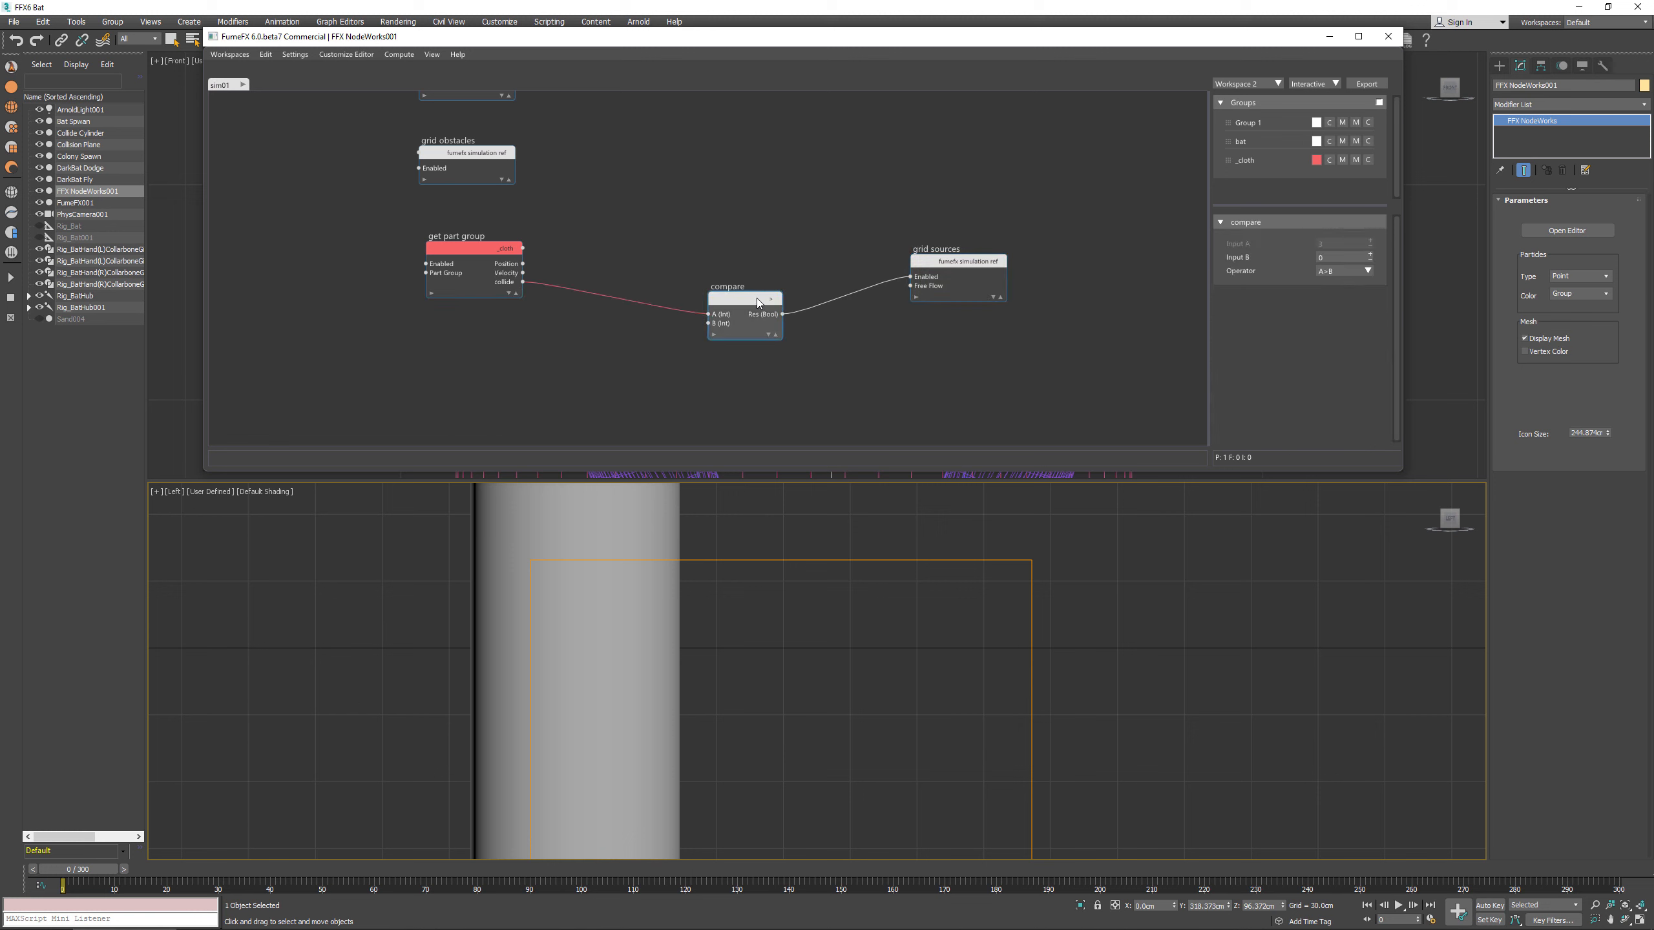
key("Delete")
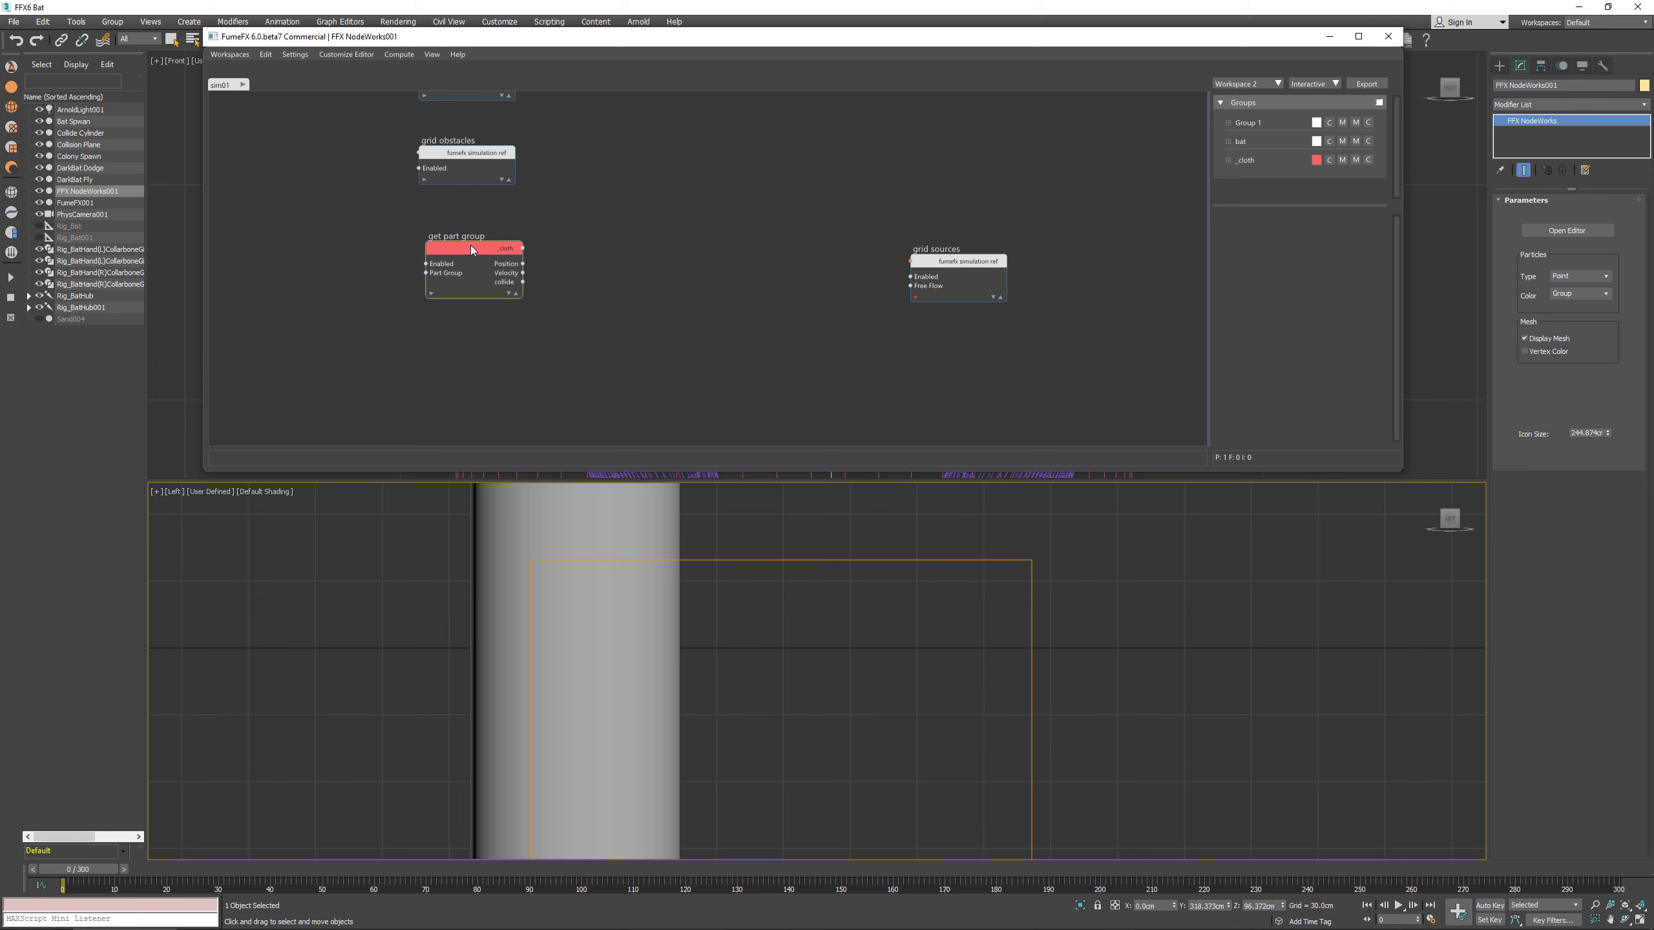
left_click_drag(473, 250, 621, 232)
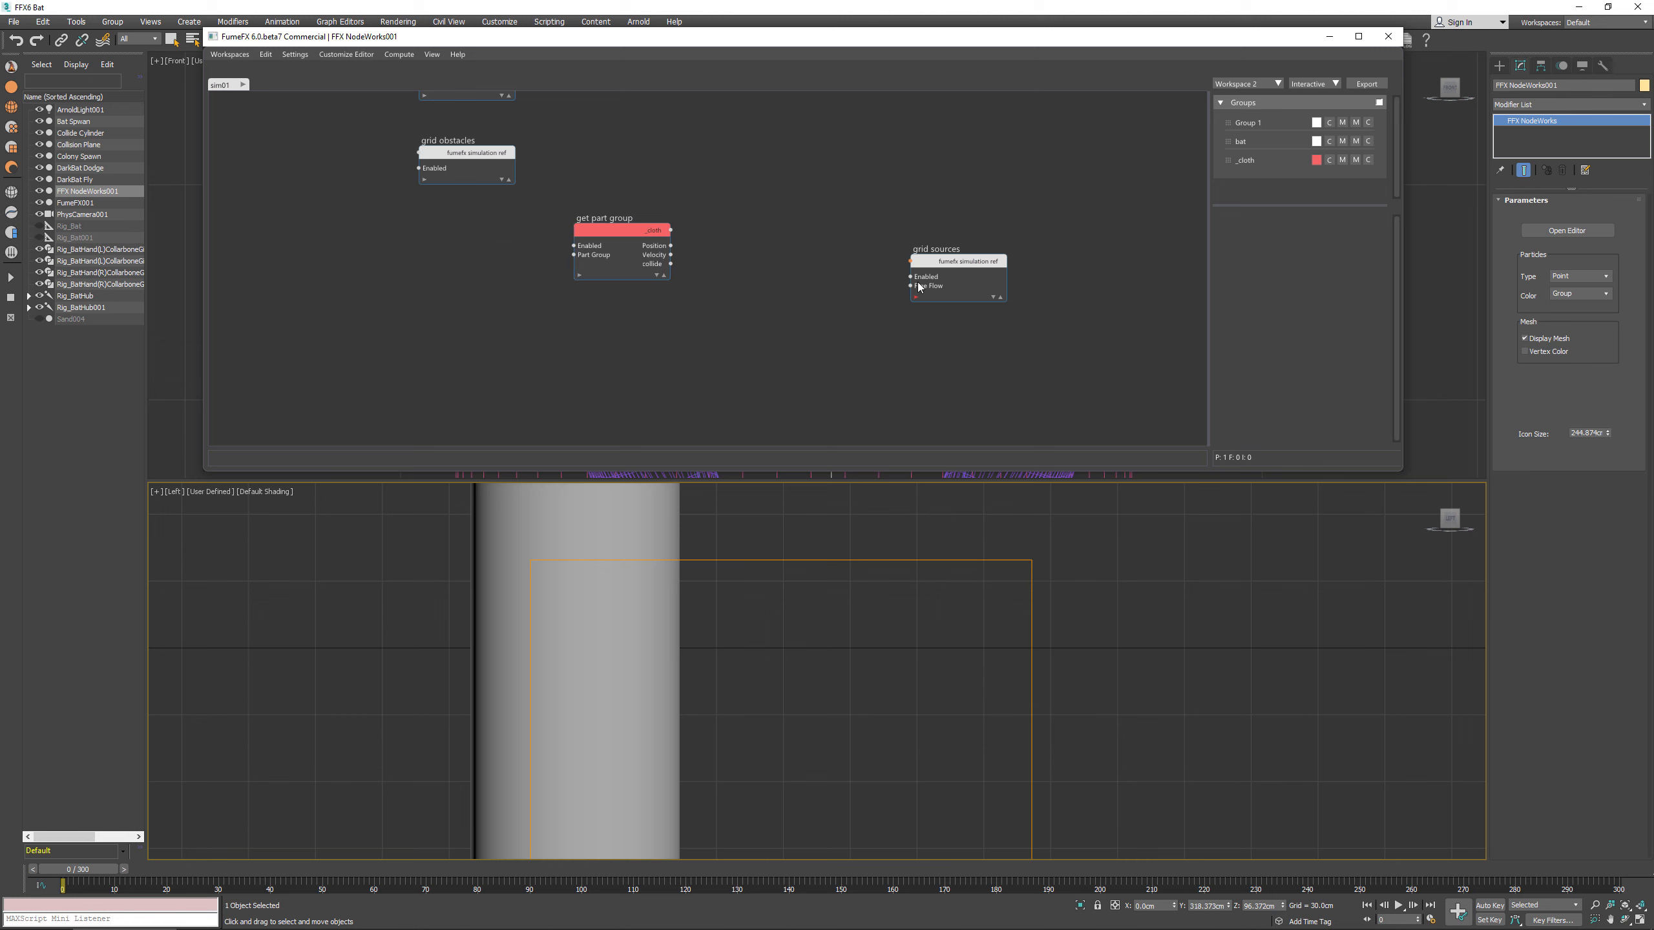
left_click_drag(962, 264, 935, 305)
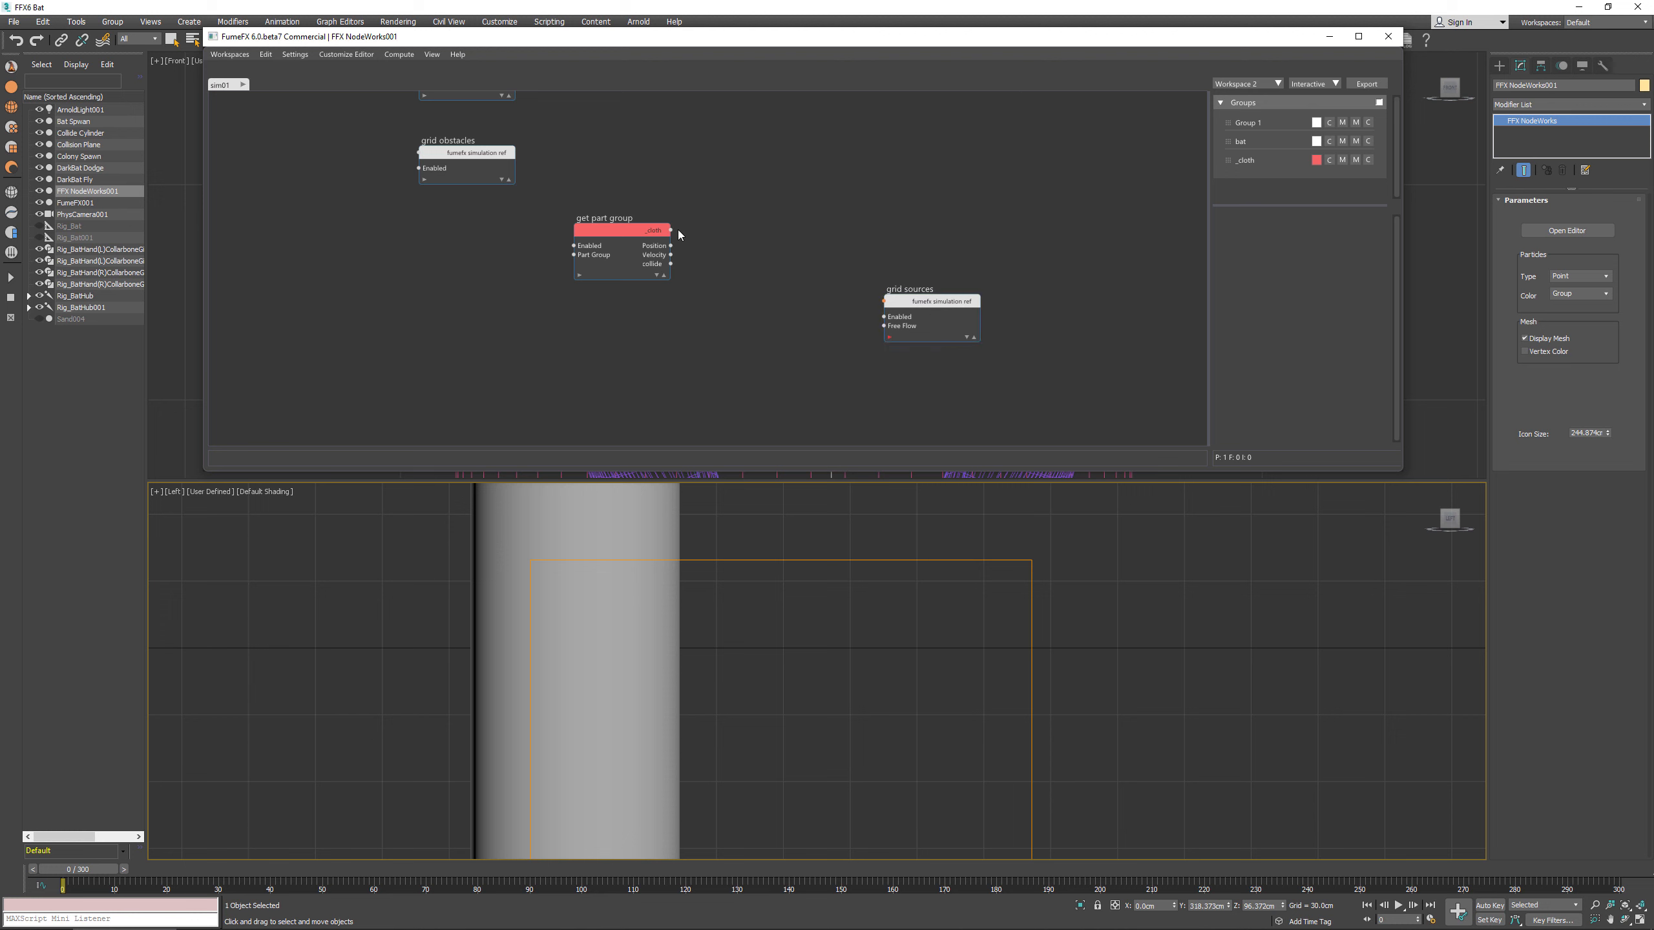
left_click_drag(670, 230, 884, 301)
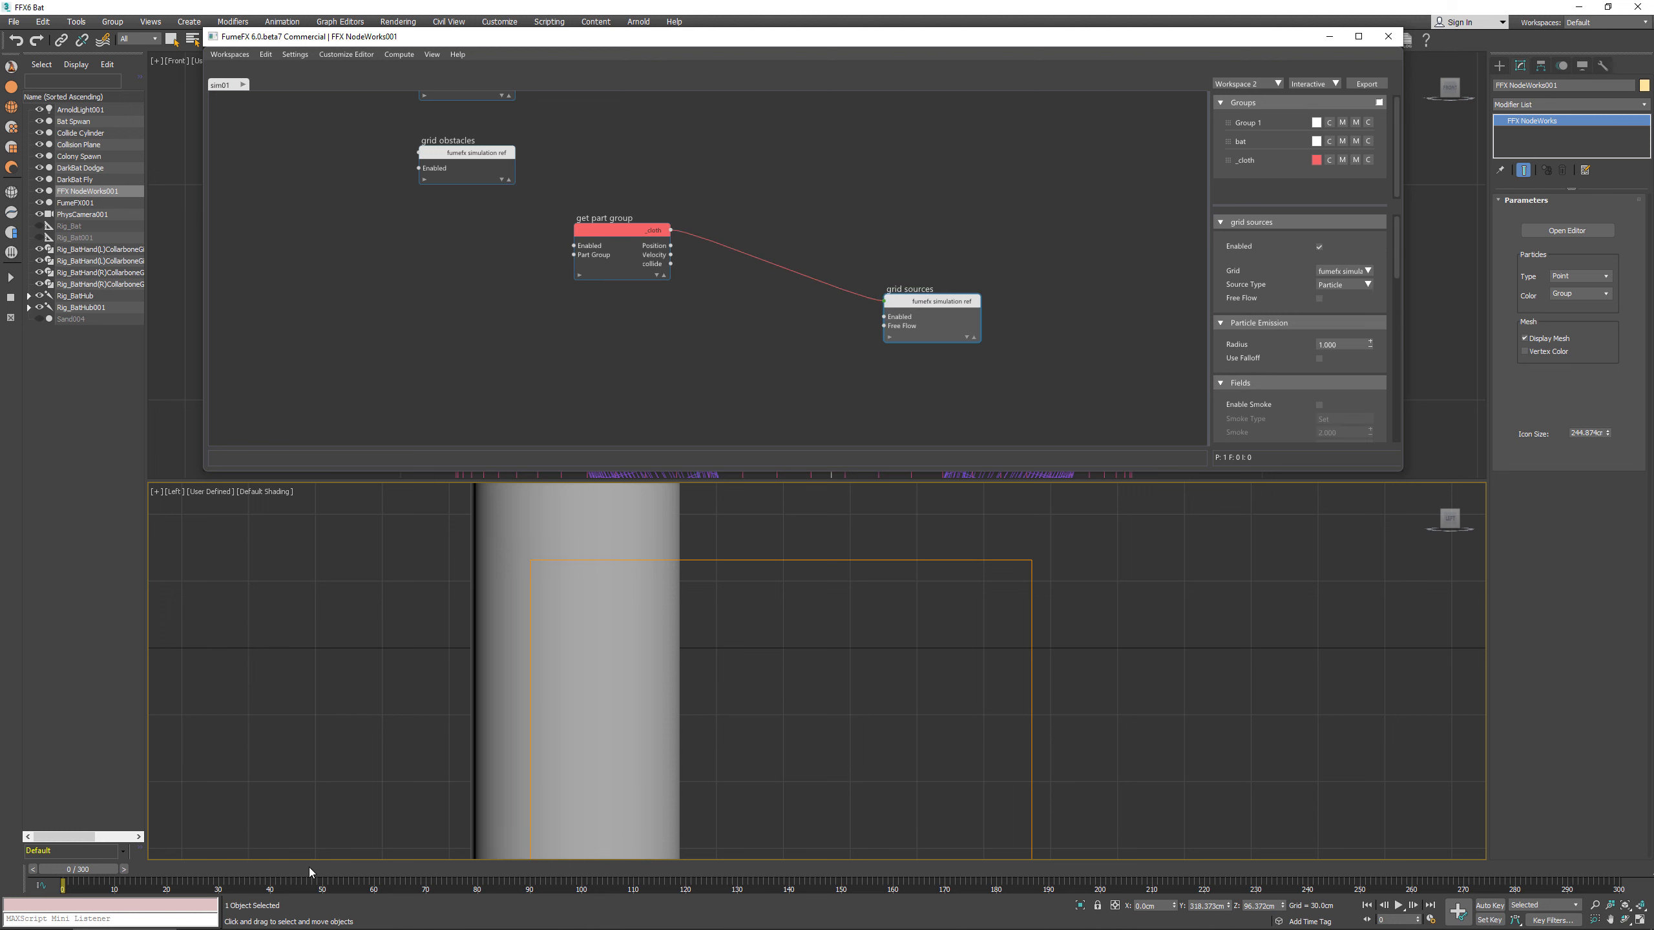
Step: Scrub to frame 83 and examine when the bat's cloth hits the cylinder in the Left viewport
left_click_drag(355, 868, 458, 880)
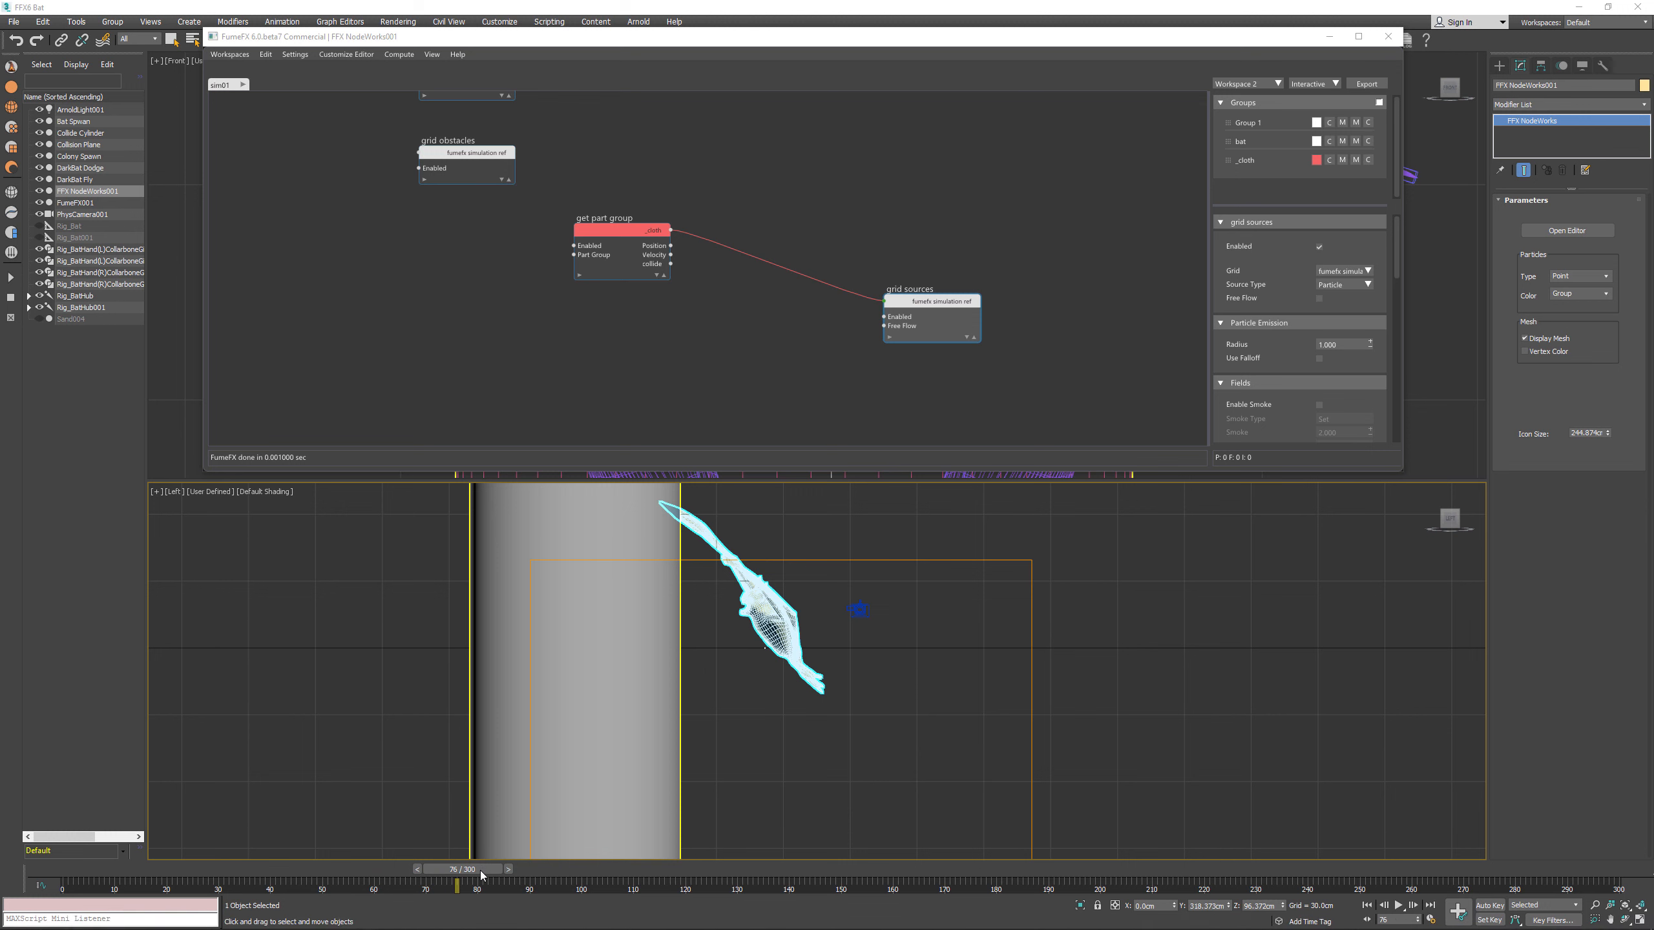
left_click_drag(482, 876, 494, 876)
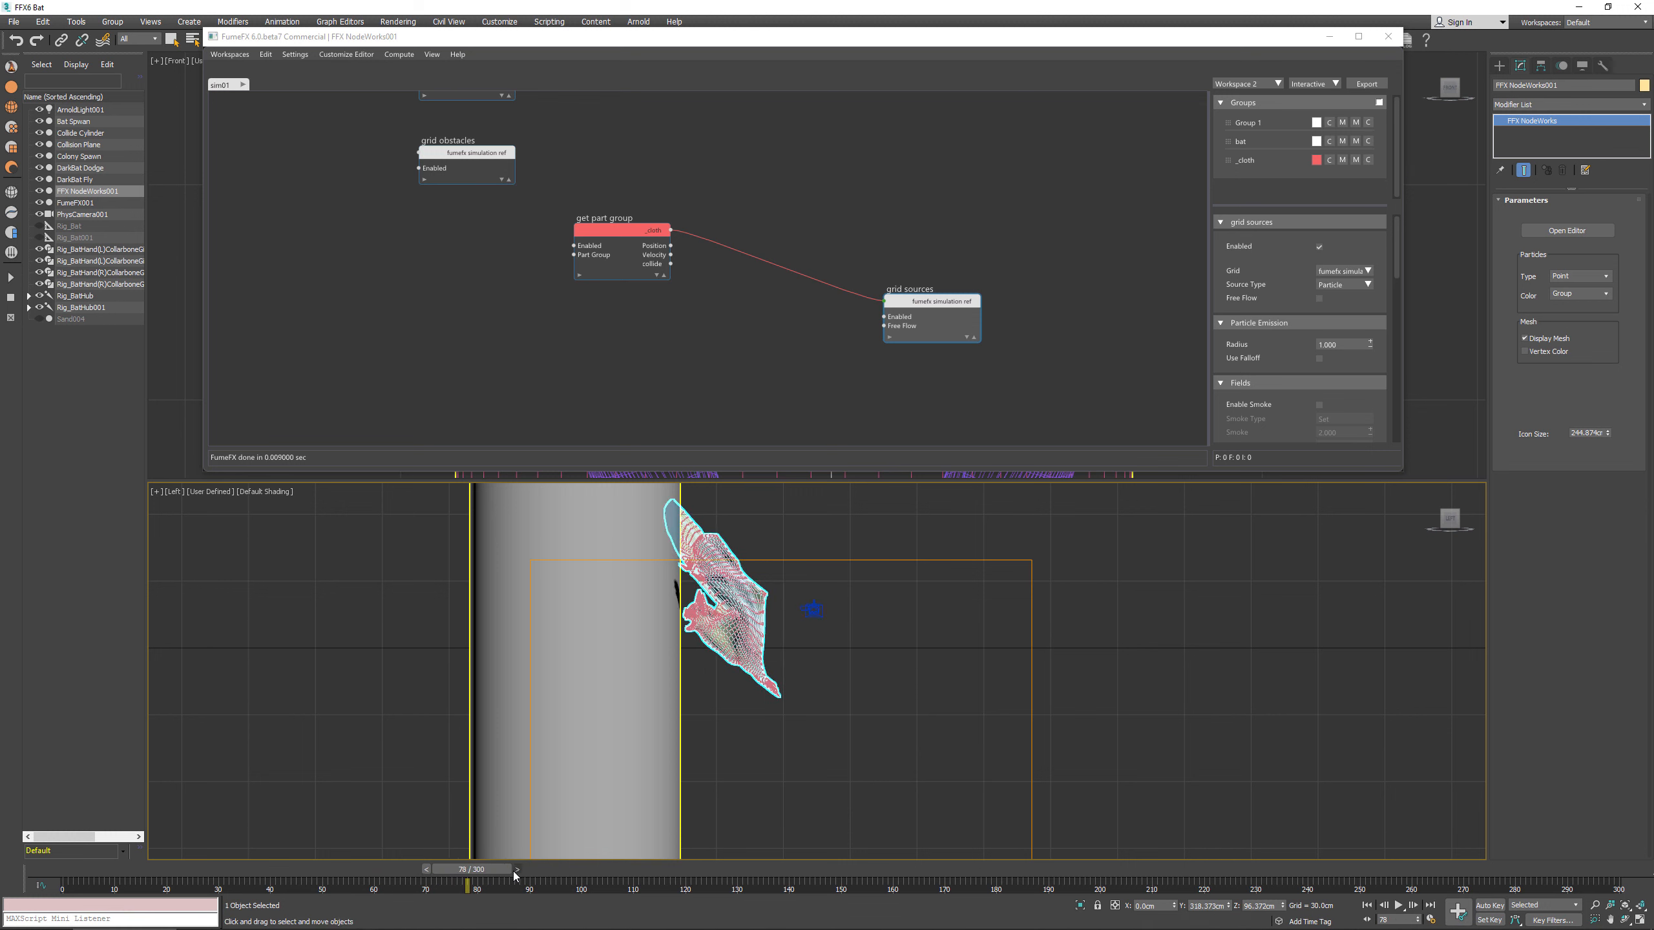
left_click(519, 868)
left_click(525, 868)
left_click(526, 868)
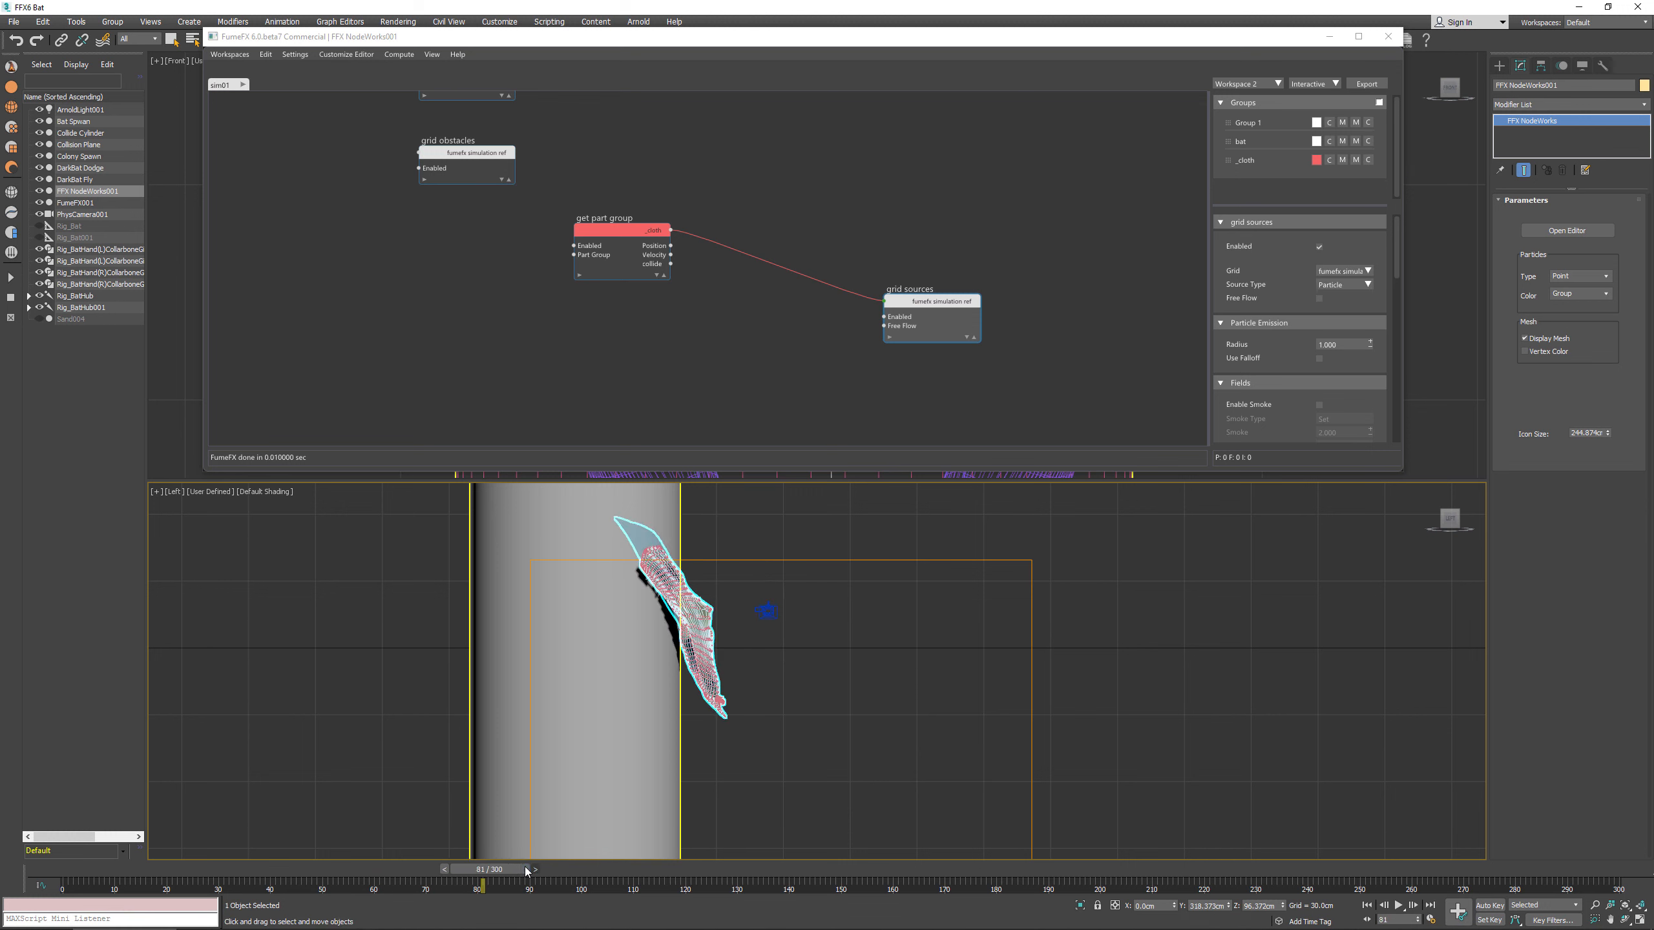
left_click(528, 870)
left_click(534, 870)
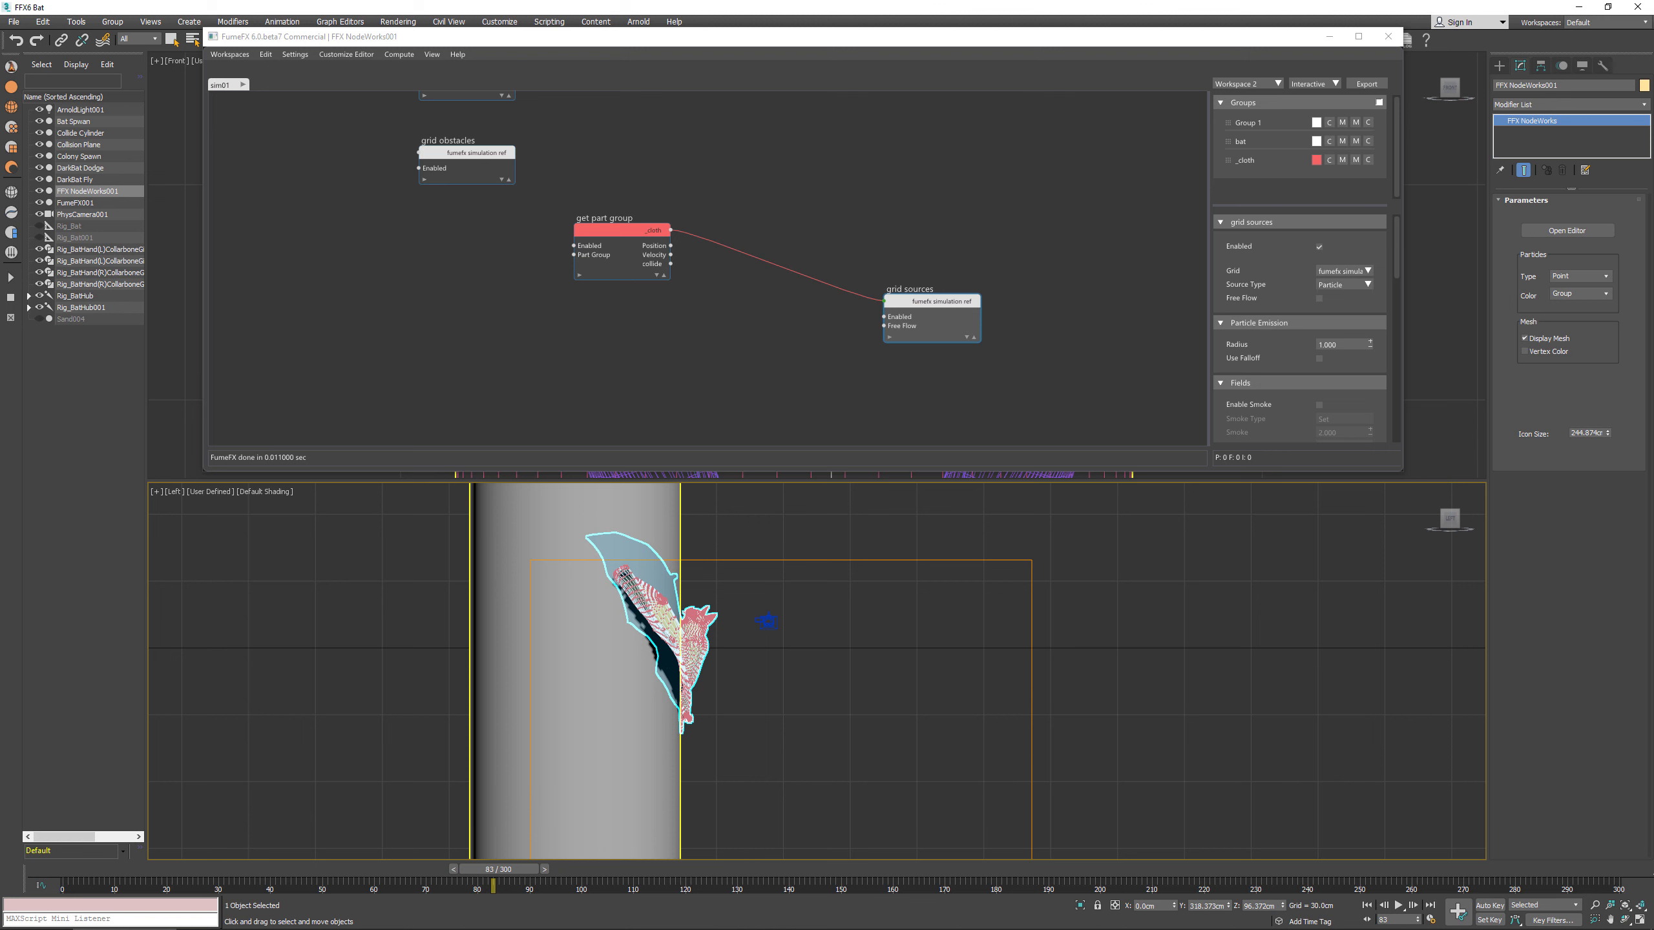
Step: Add a Simulation Info node and feed its Frame output into input A of a new Compare node
left_click(419, 357)
type("simul")
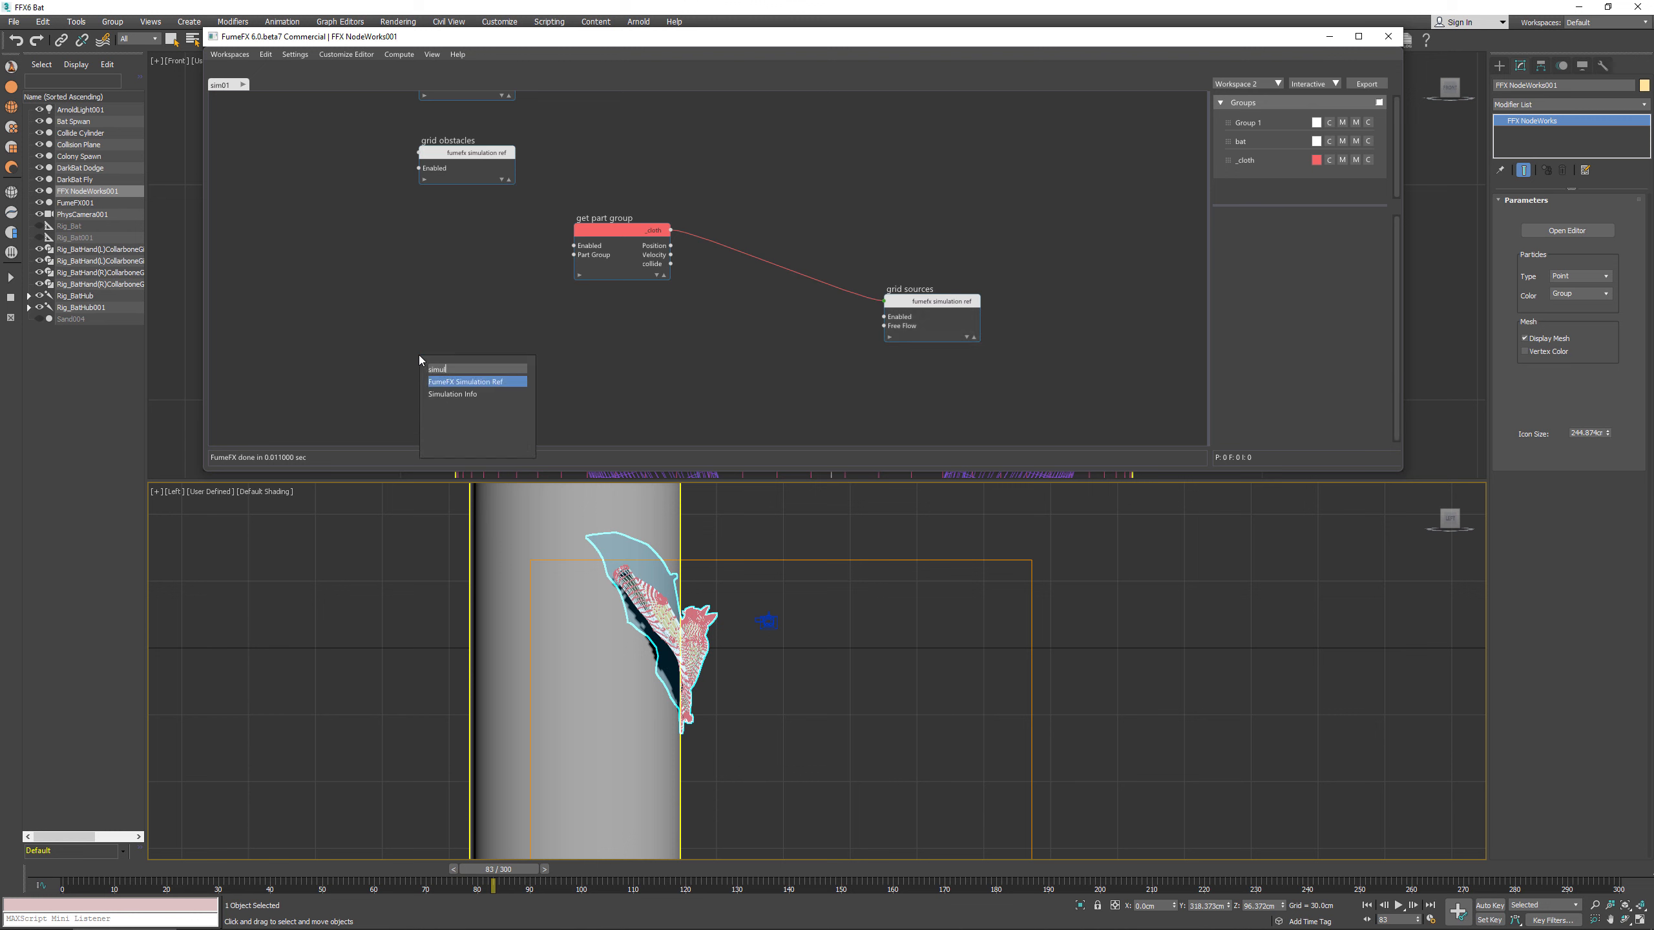
key("Down")
key("Return")
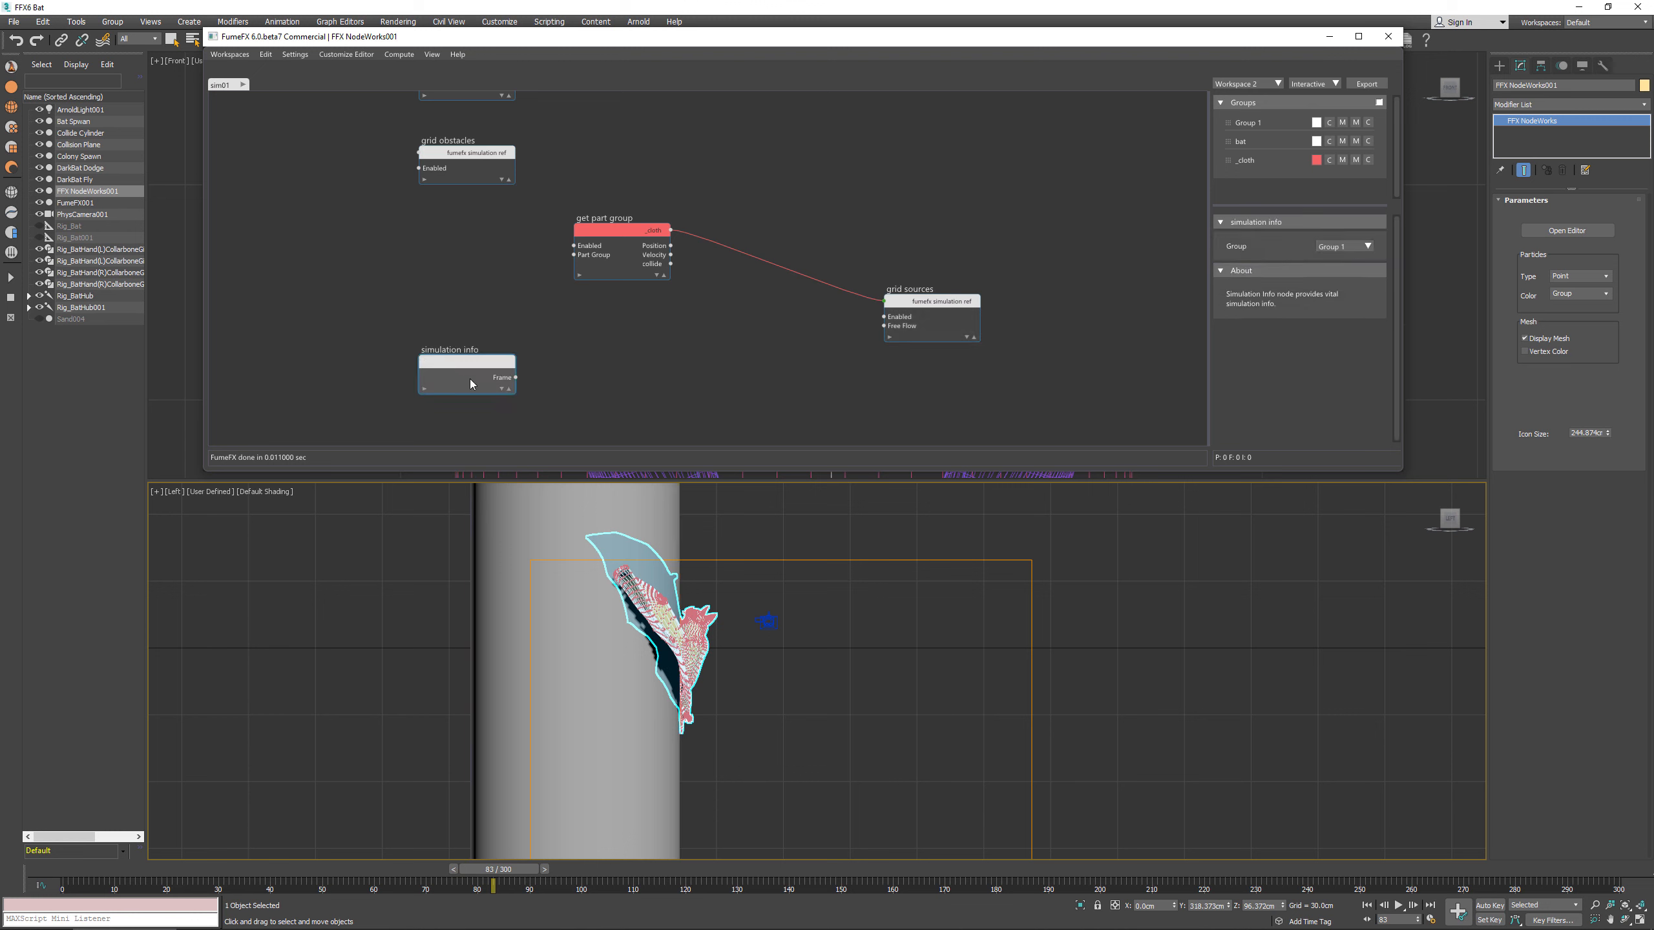
left_click_drag(515, 377, 572, 342)
type("compa")
key("Return")
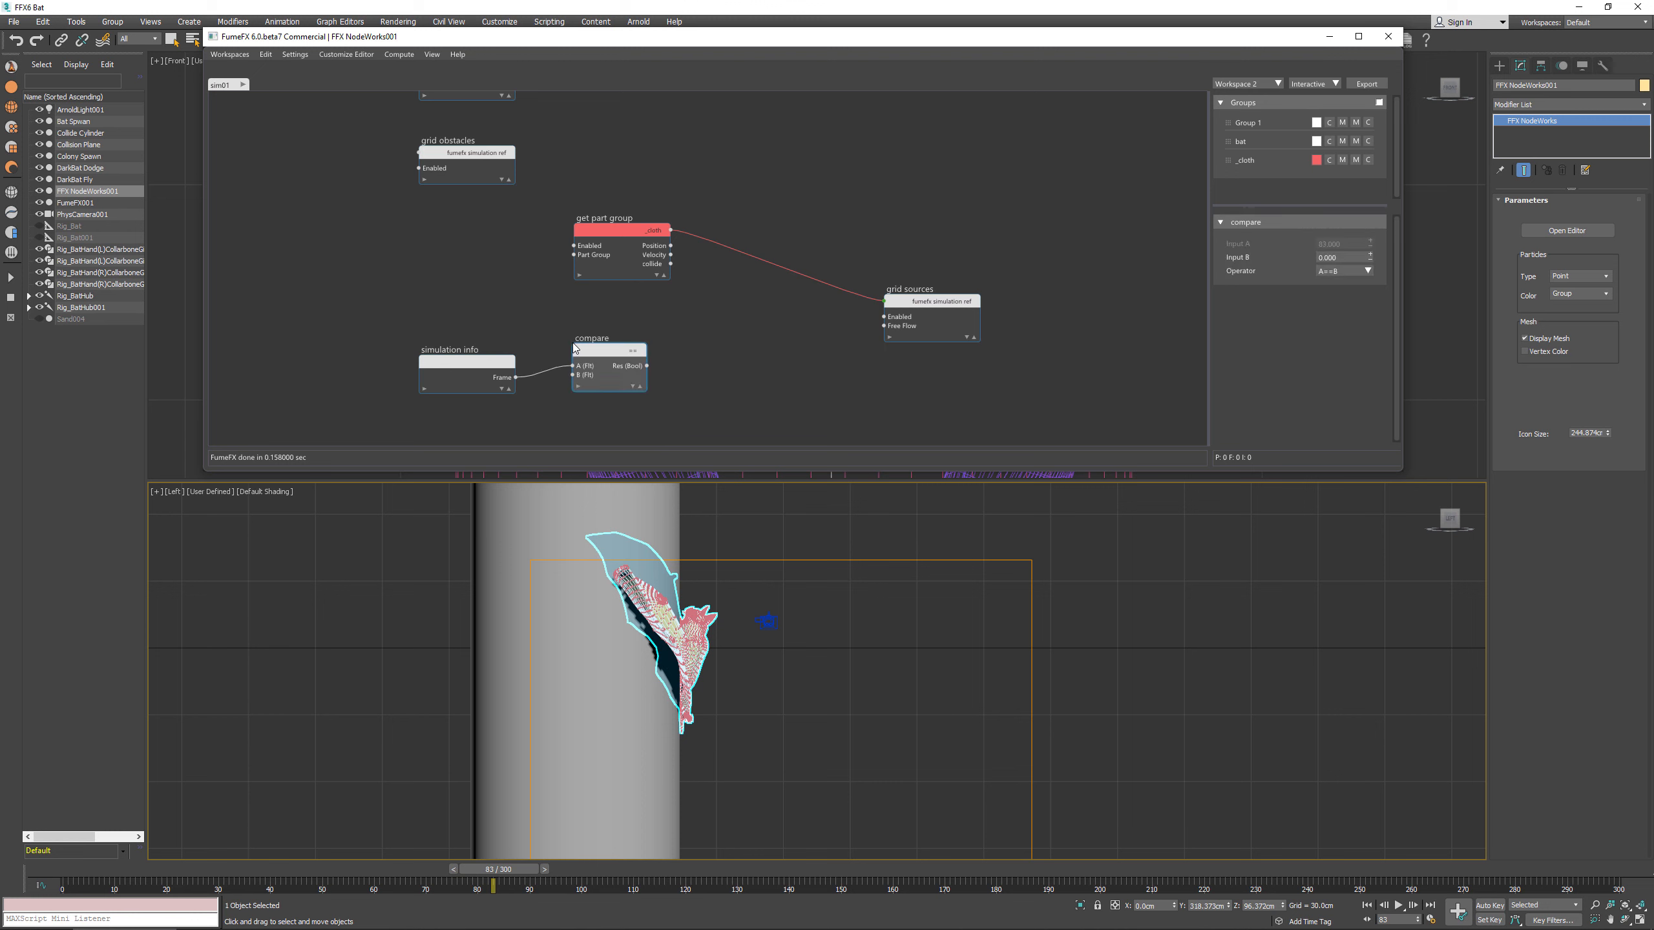
Step: Set the Compare node's operator to A>=B and its Input B to 83
left_click(1367, 270)
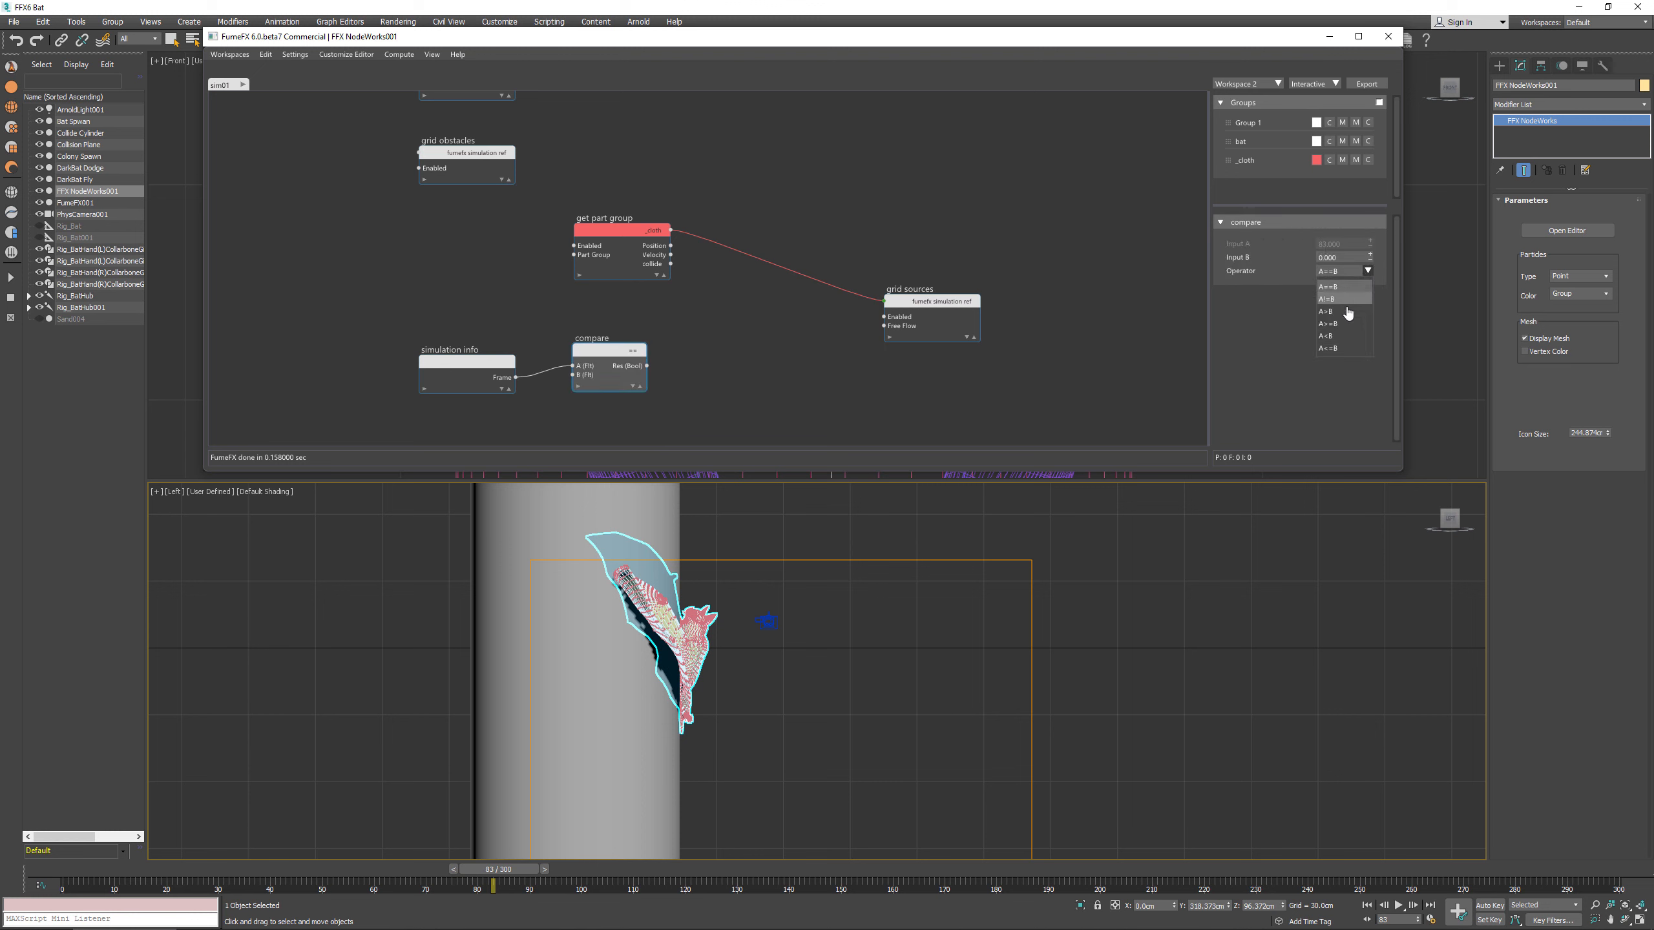
left_click(1344, 323)
left_click(1346, 256)
left_click_drag(1346, 256, 1237, 259)
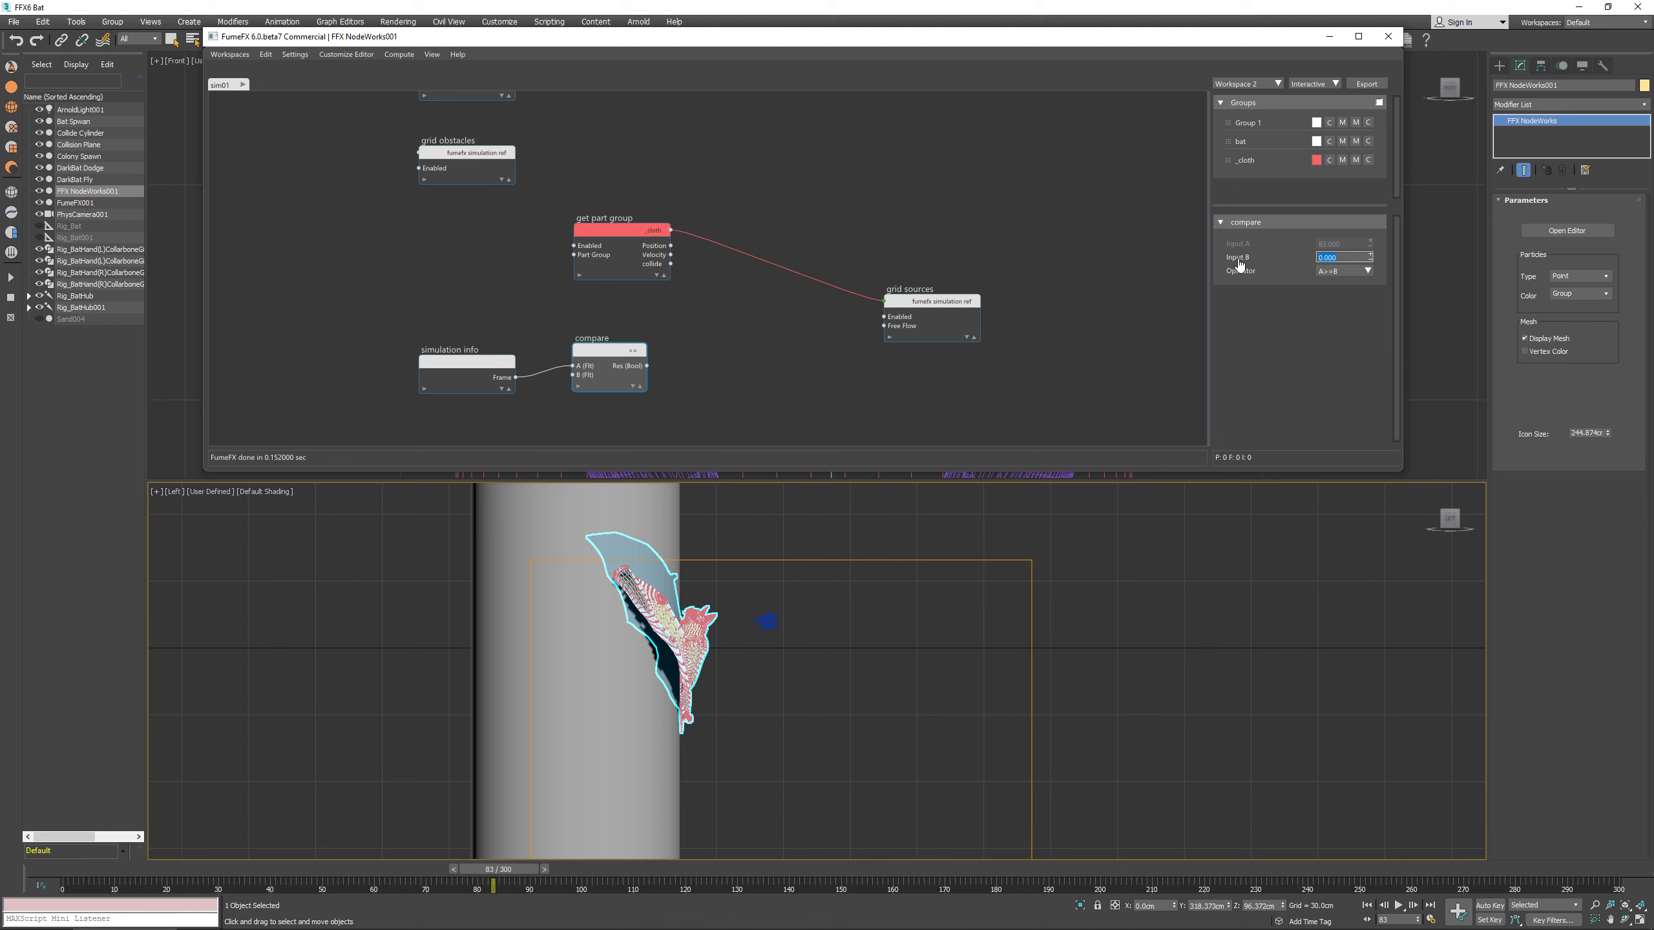
type("83")
key("Return")
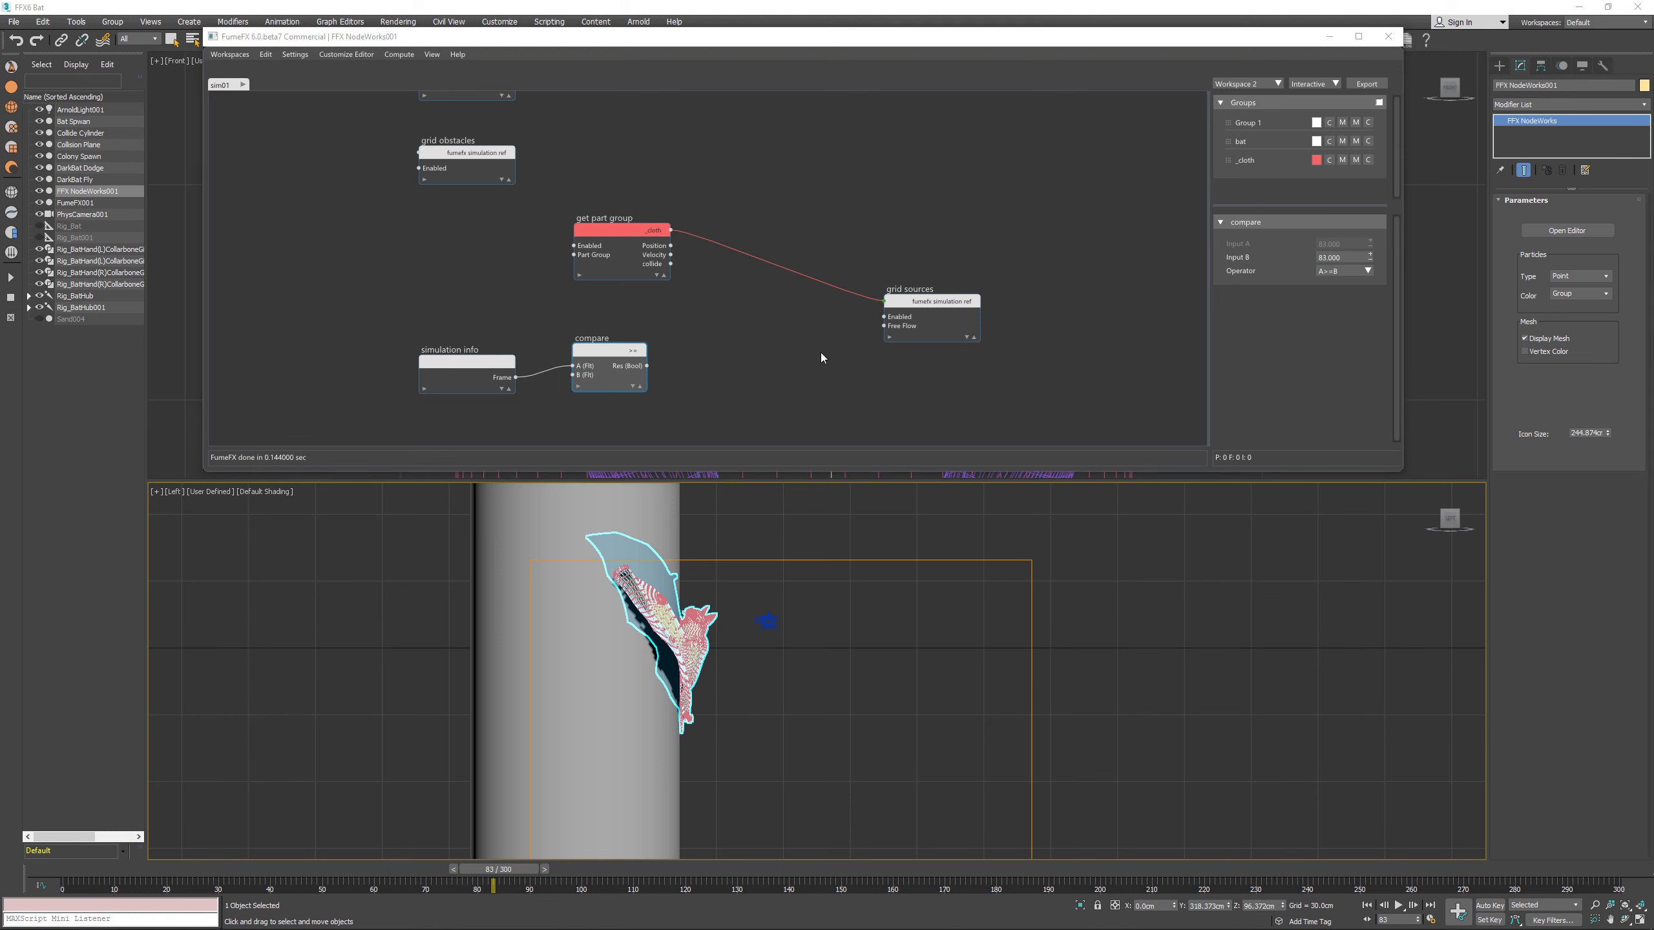
Step: Add a second Compare node fed by the Frame output, set its operator to A<B and open Input B for editing
middle_click_drag(561, 388, 570, 327)
right_click(605, 370)
type("compa")
key("Return")
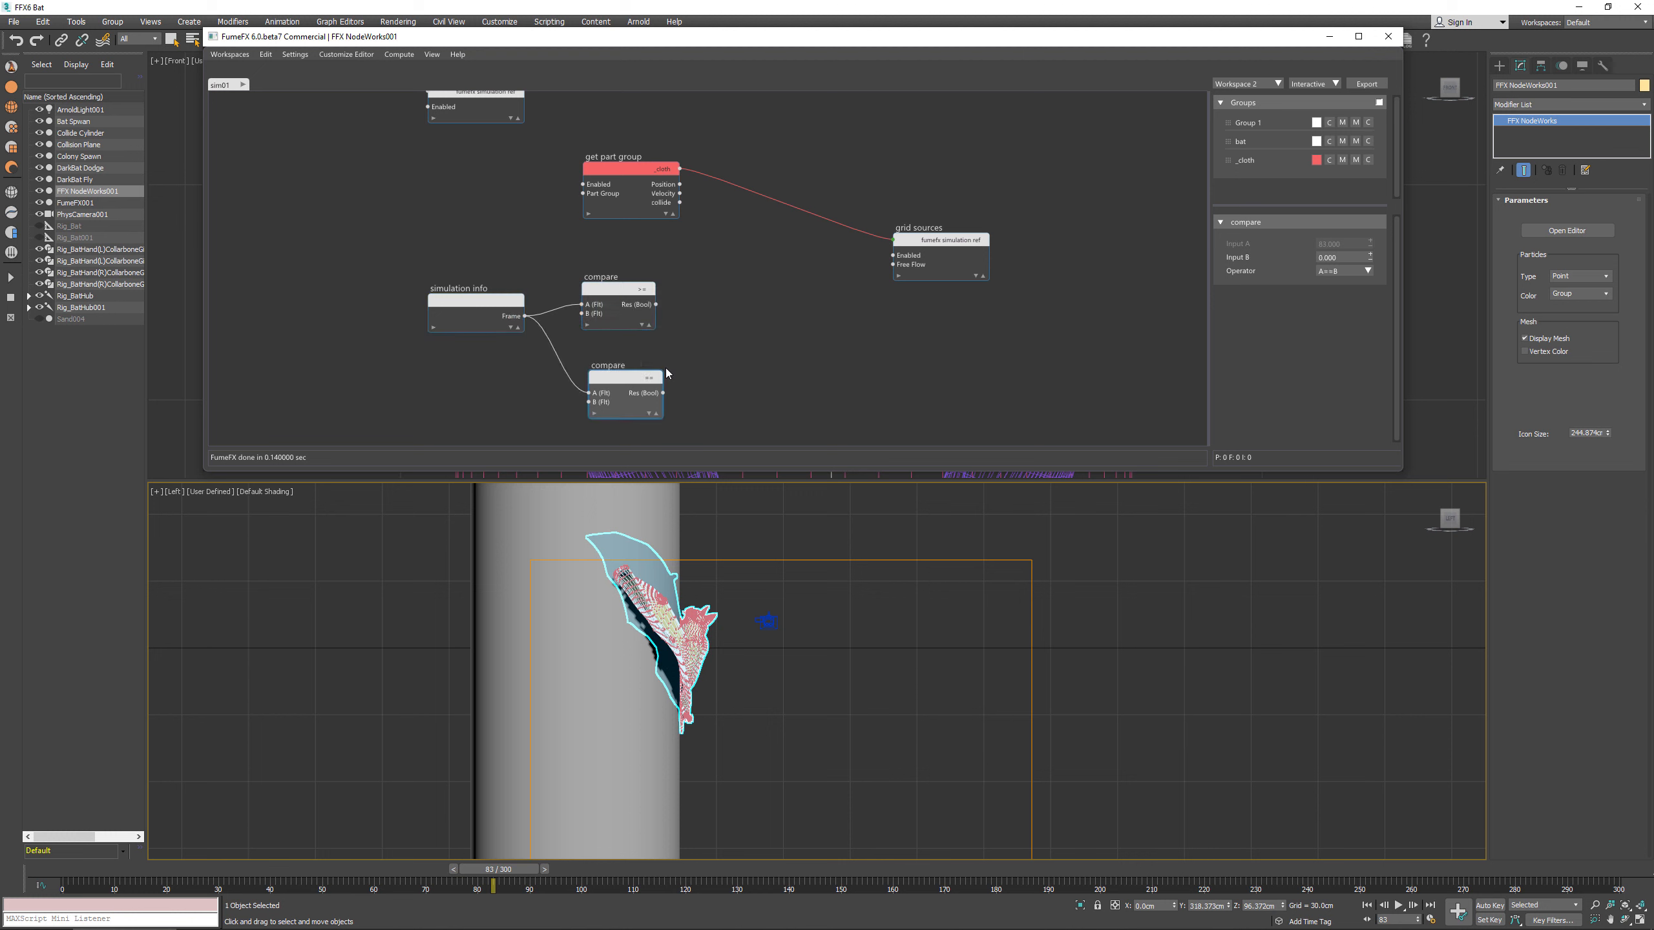
left_click(1367, 270)
left_click(1326, 335)
left_click(1326, 257)
double_click(1326, 256)
Step: Add a Logic node and connect the results of both Compare nodes to its A and B inputs
left_click_drag(655, 305, 710, 344)
mouse_move(721, 347)
type("logic")
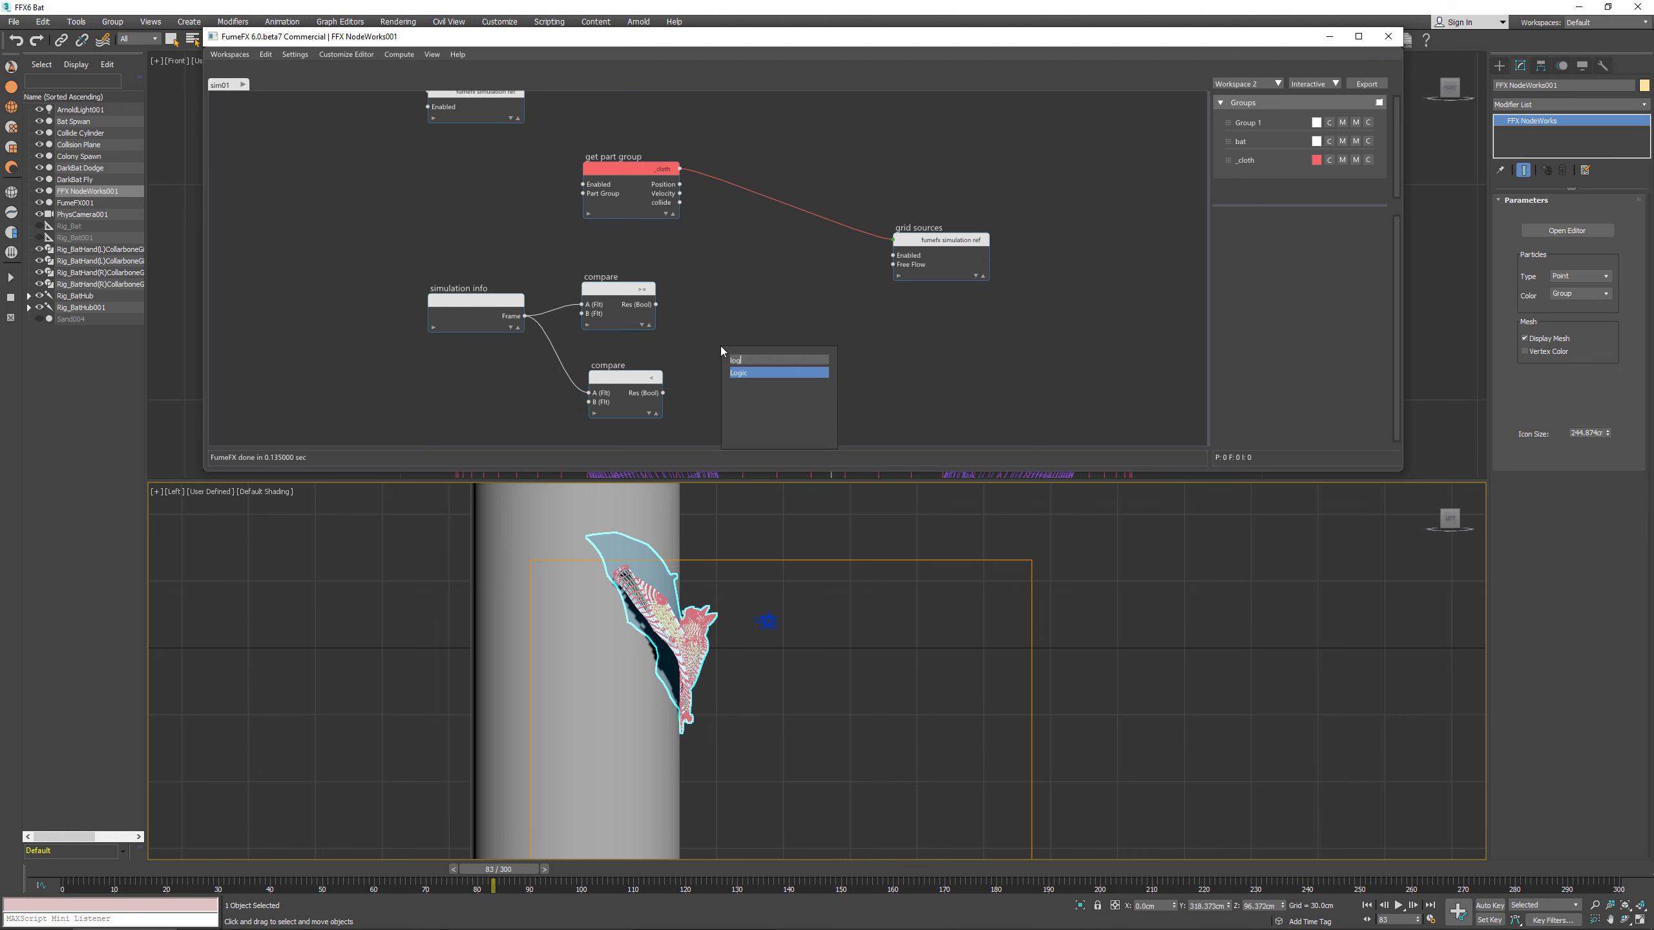
key("Return")
left_click_drag(663, 393, 740, 322)
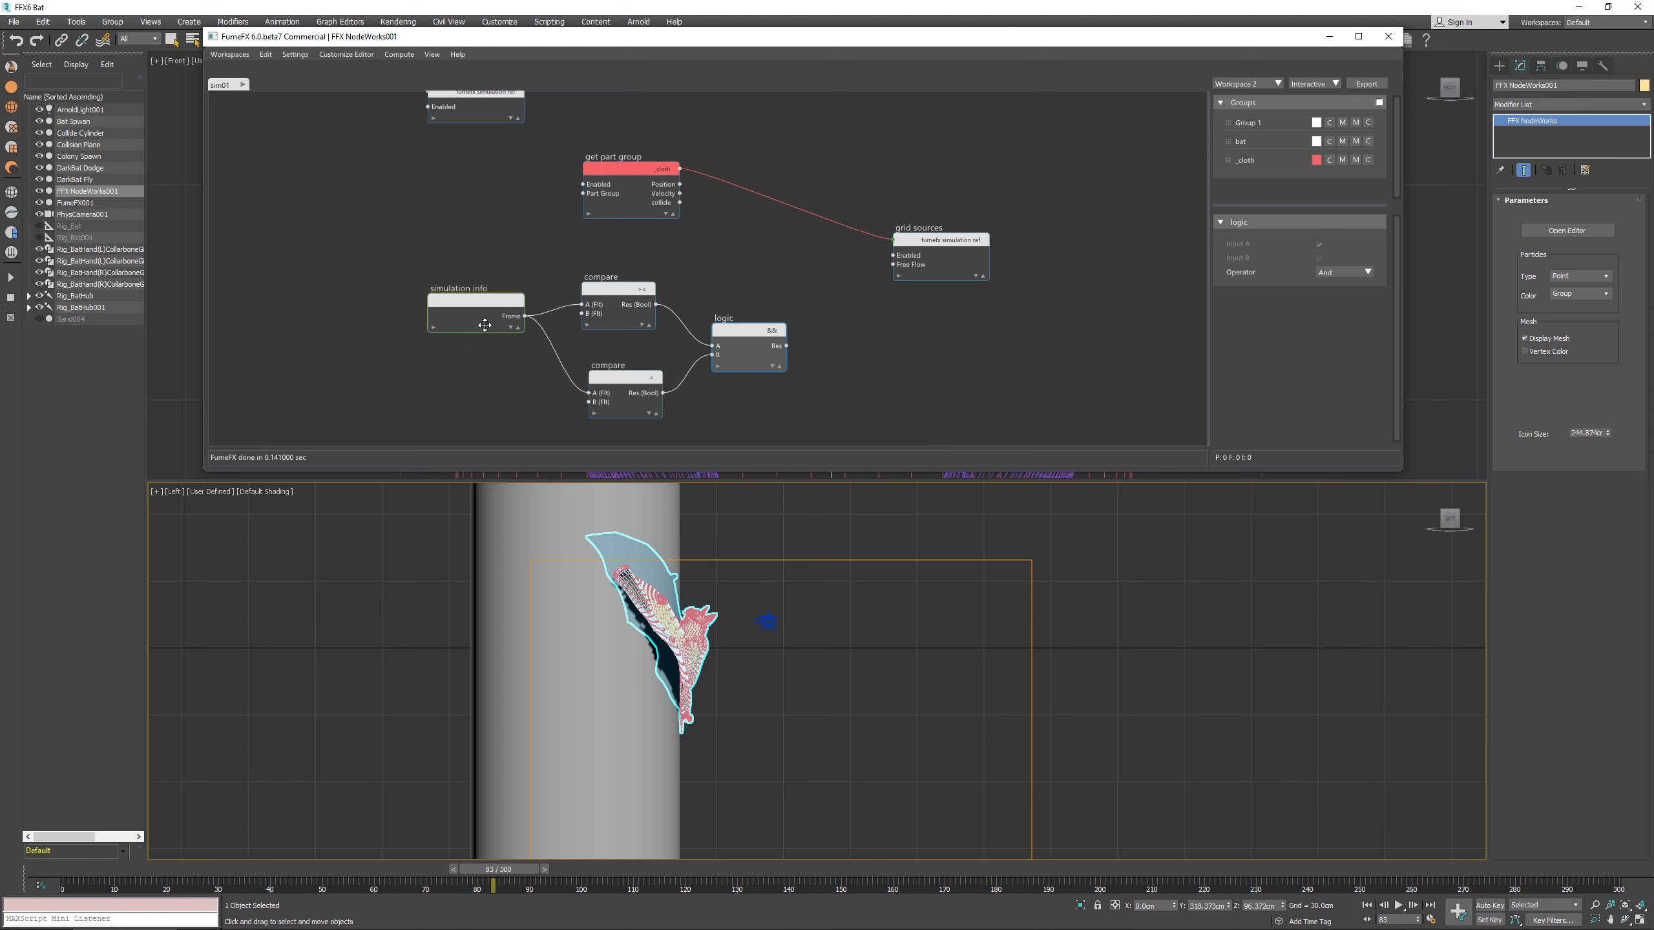
Step: Tidy the Simulation Info node's position, wire the Logic result into Enable Fire on grid sources, and check its fire and temperature settings
left_click_drag(505, 302, 479, 338)
middle_click_drag(850, 354, 823, 341)
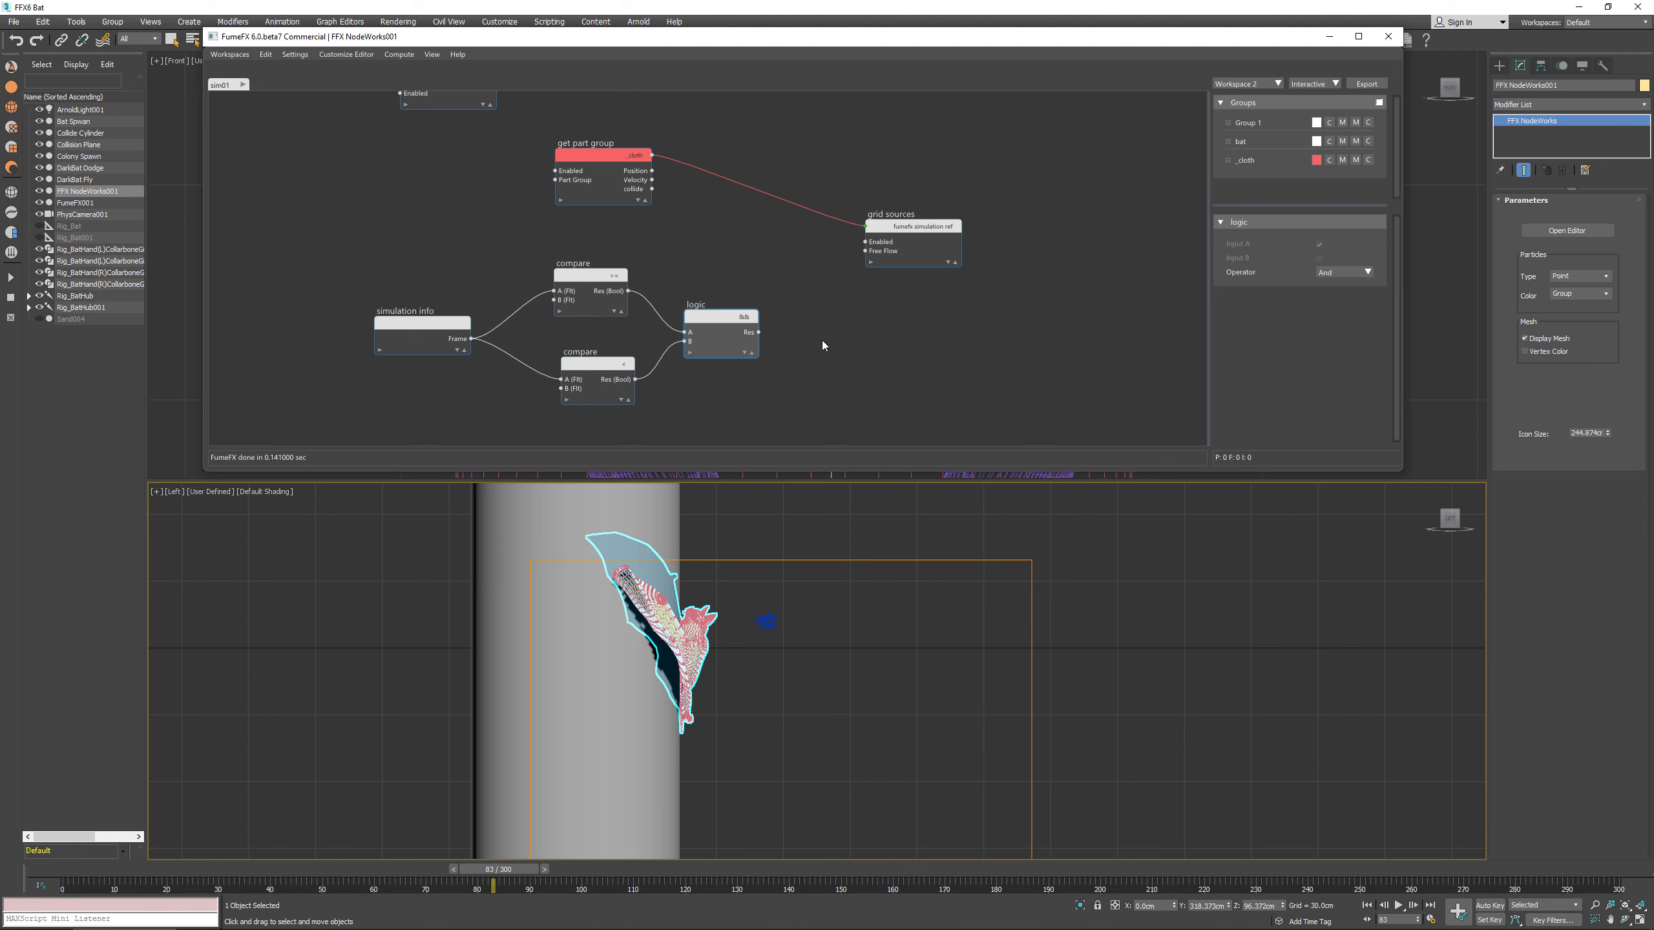
left_click_drag(757, 332, 884, 313)
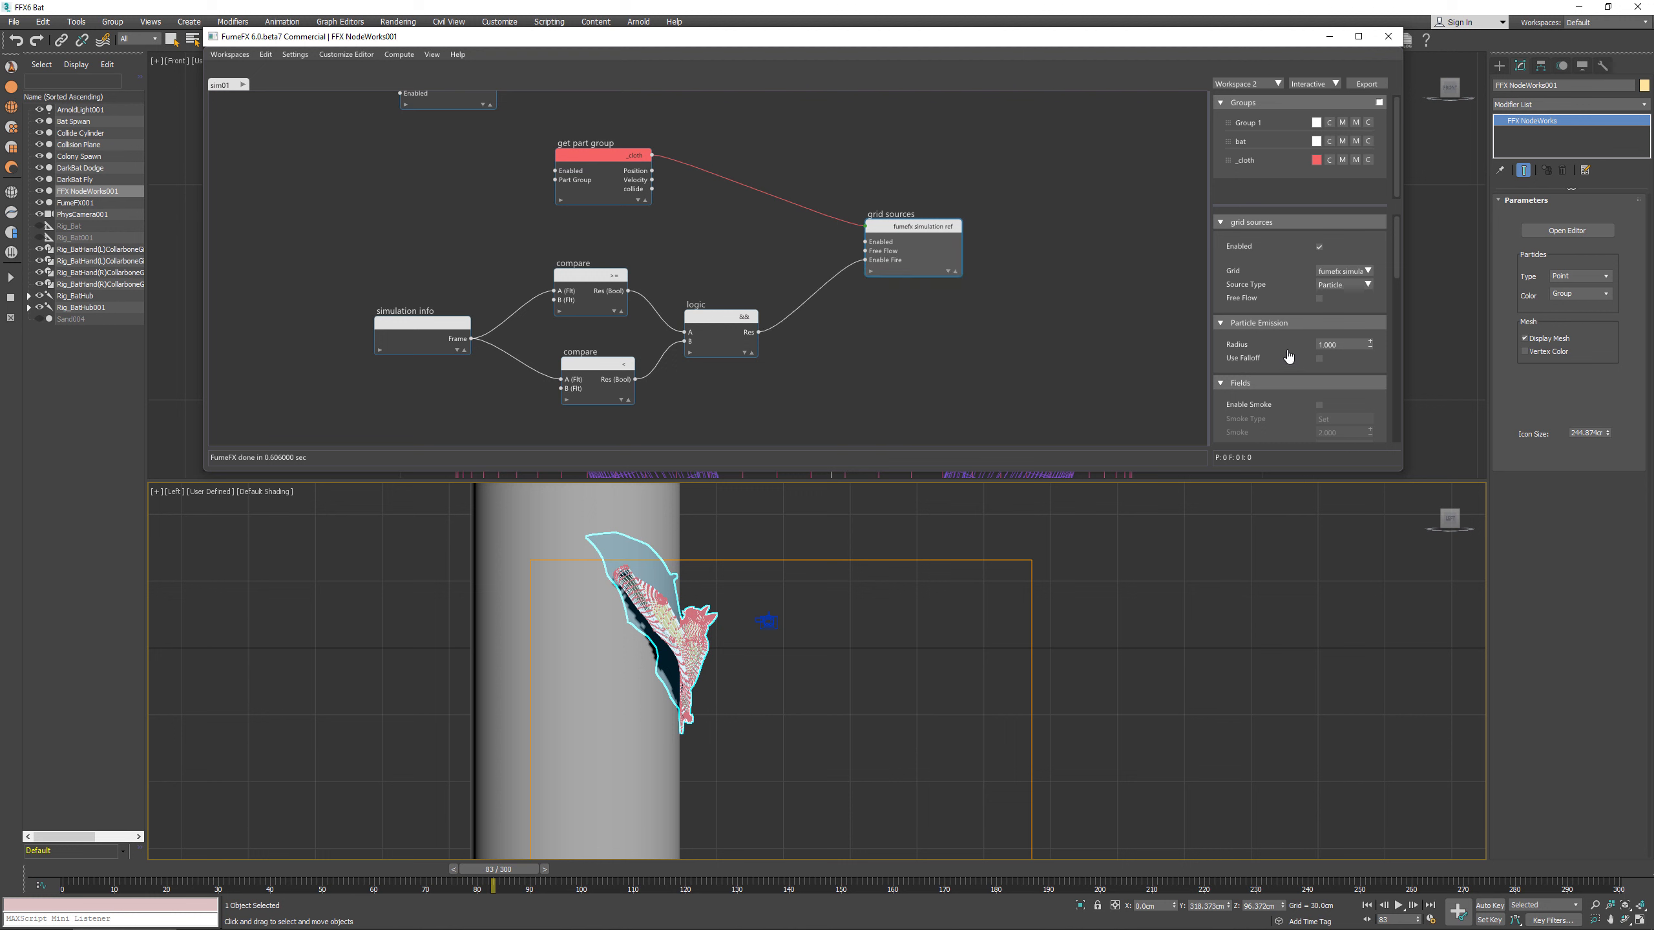
left_click_drag(1292, 359, 1281, 247)
scroll(1295, 256, "down", 3)
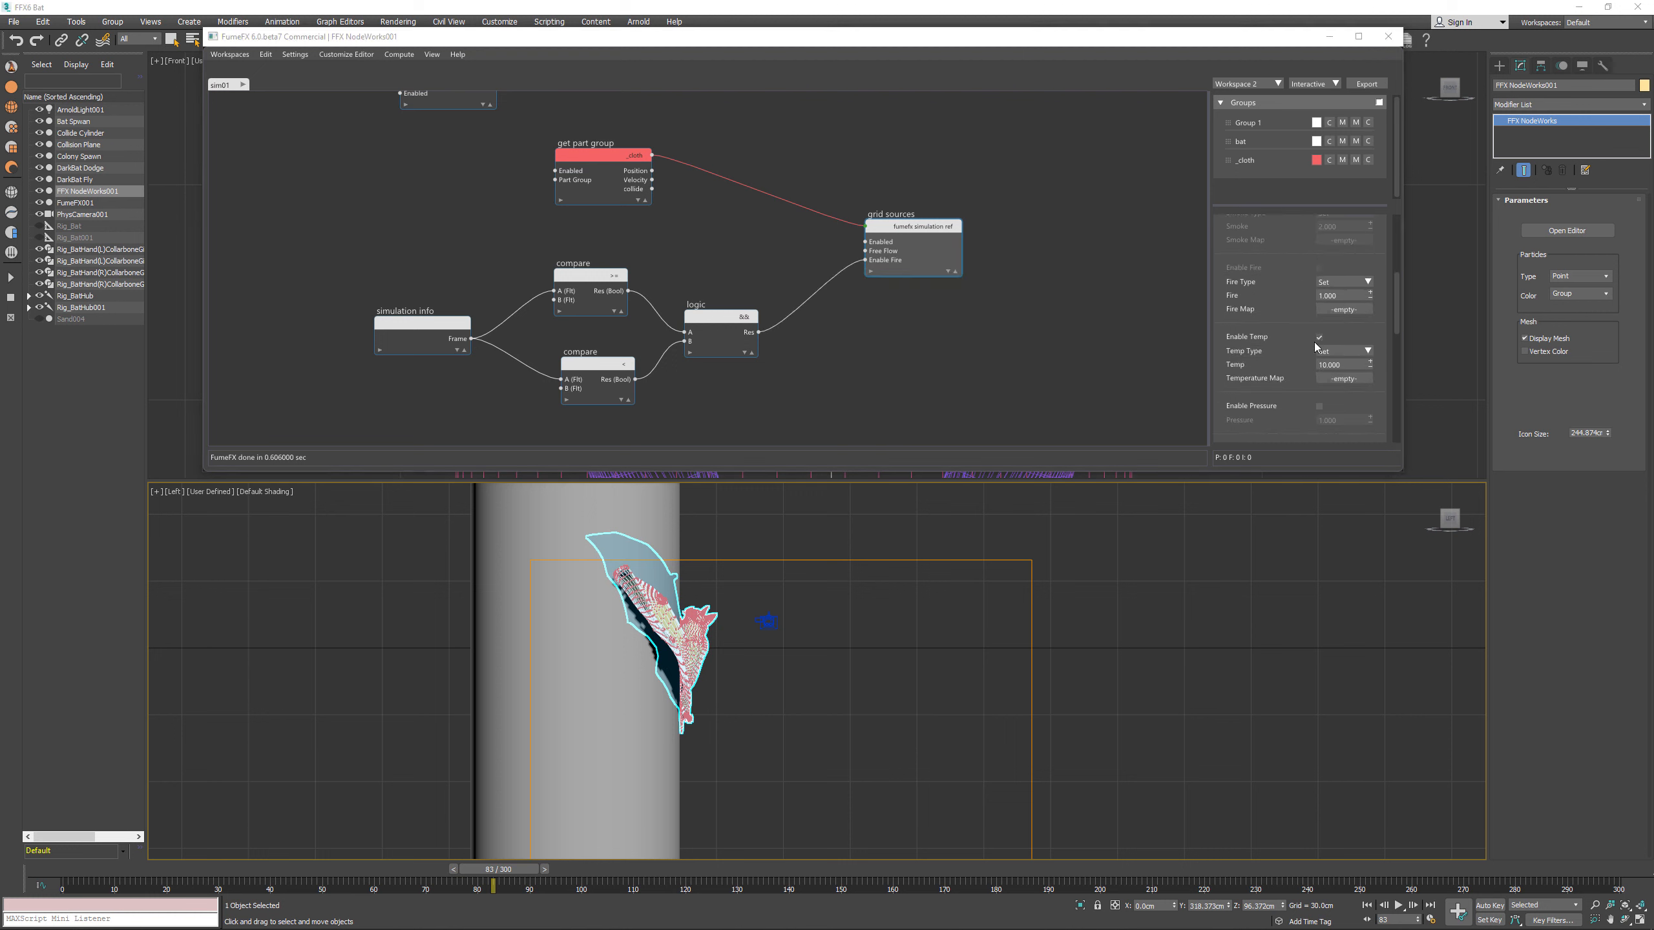
Step: Add a third Compare node fed by the Simulation Info node's Frame output and place it below the other two Compare nodes
middle_click_drag(1197, 368, 1209, 301)
left_click_drag(482, 272, 635, 403)
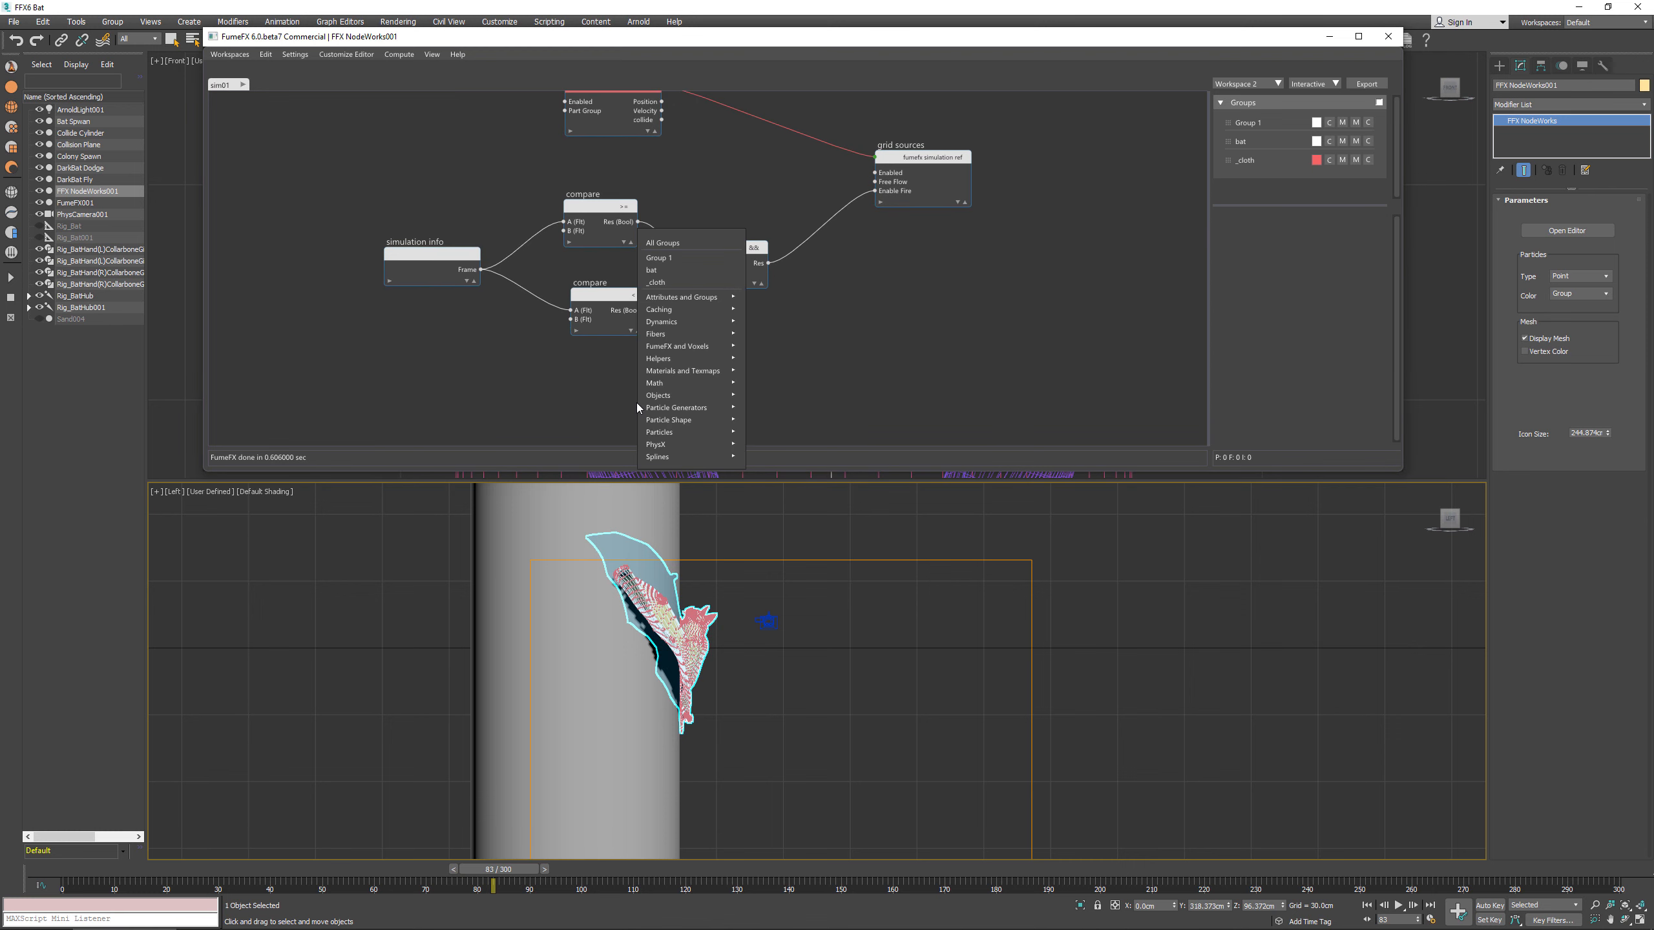
type("compa")
key("Return")
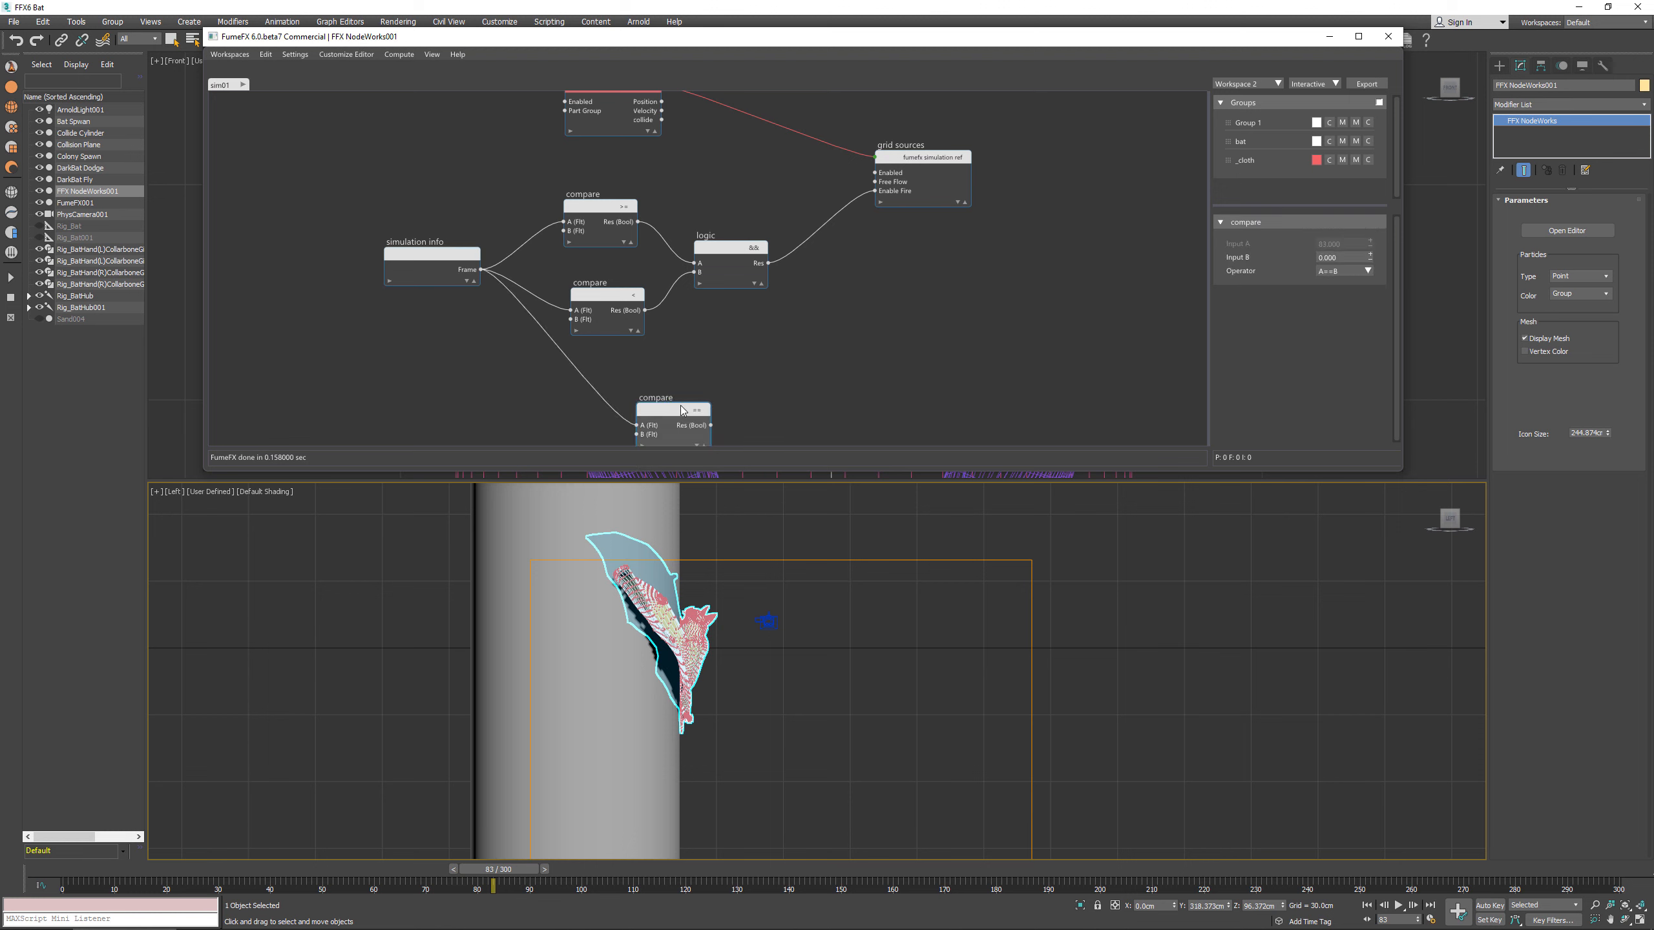
left_click_drag(676, 406, 662, 393)
middle_click_drag(752, 379, 741, 370)
left_click_drag(653, 386, 640, 386)
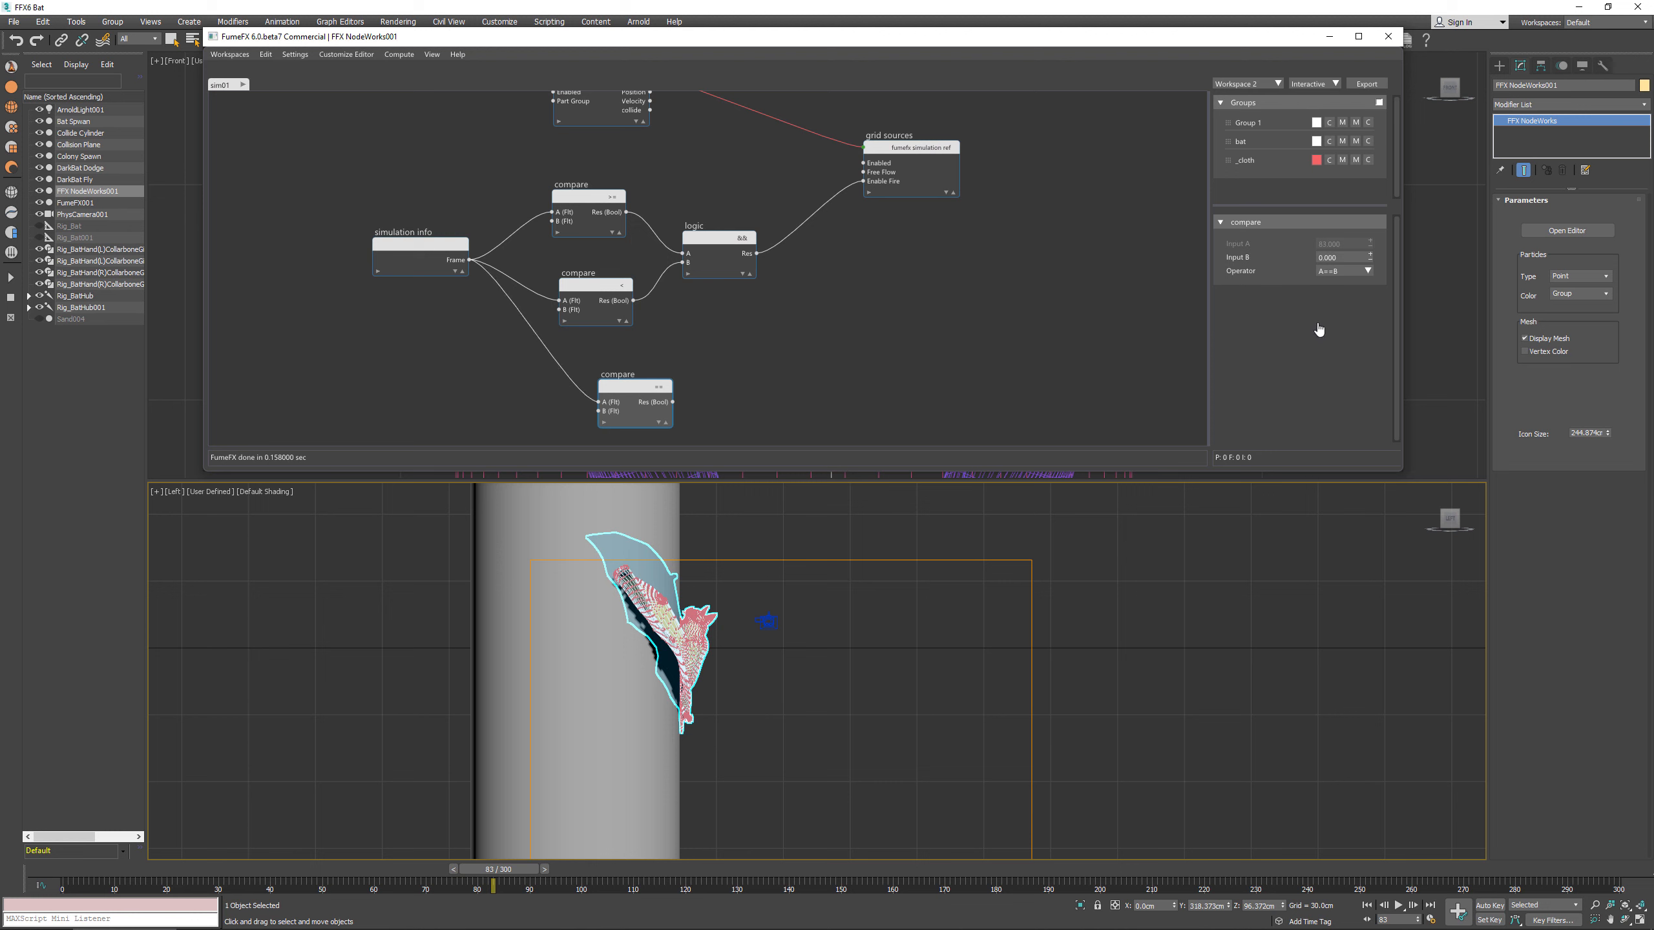
Step: Set the third Compare node's Input B to 95, choose its operator and connect its result to Enable Smoke on grid sources
double_click(1338, 257)
type("95")
left_click(1361, 272)
left_click(1344, 312)
left_click(1365, 275)
left_click(1346, 325)
left_click_drag(657, 408, 875, 215)
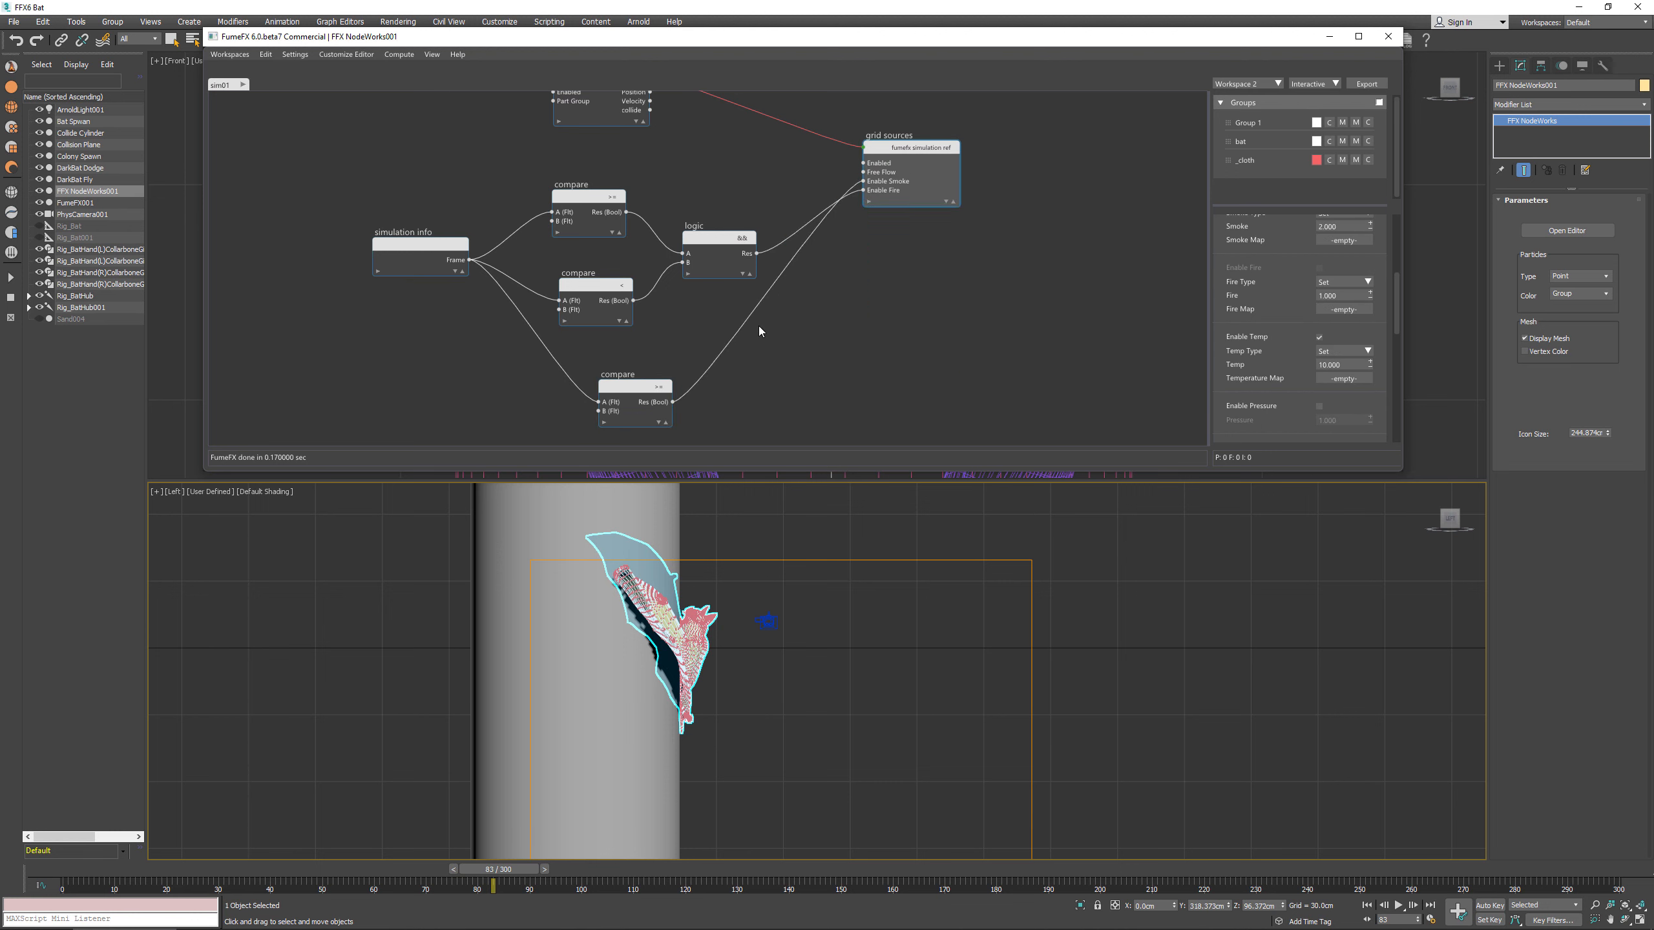
Step: Expand the grid sources inputs and add a Remap node fed by the Frame output below the third Compare node
middle_click_drag(760, 365, 763, 312)
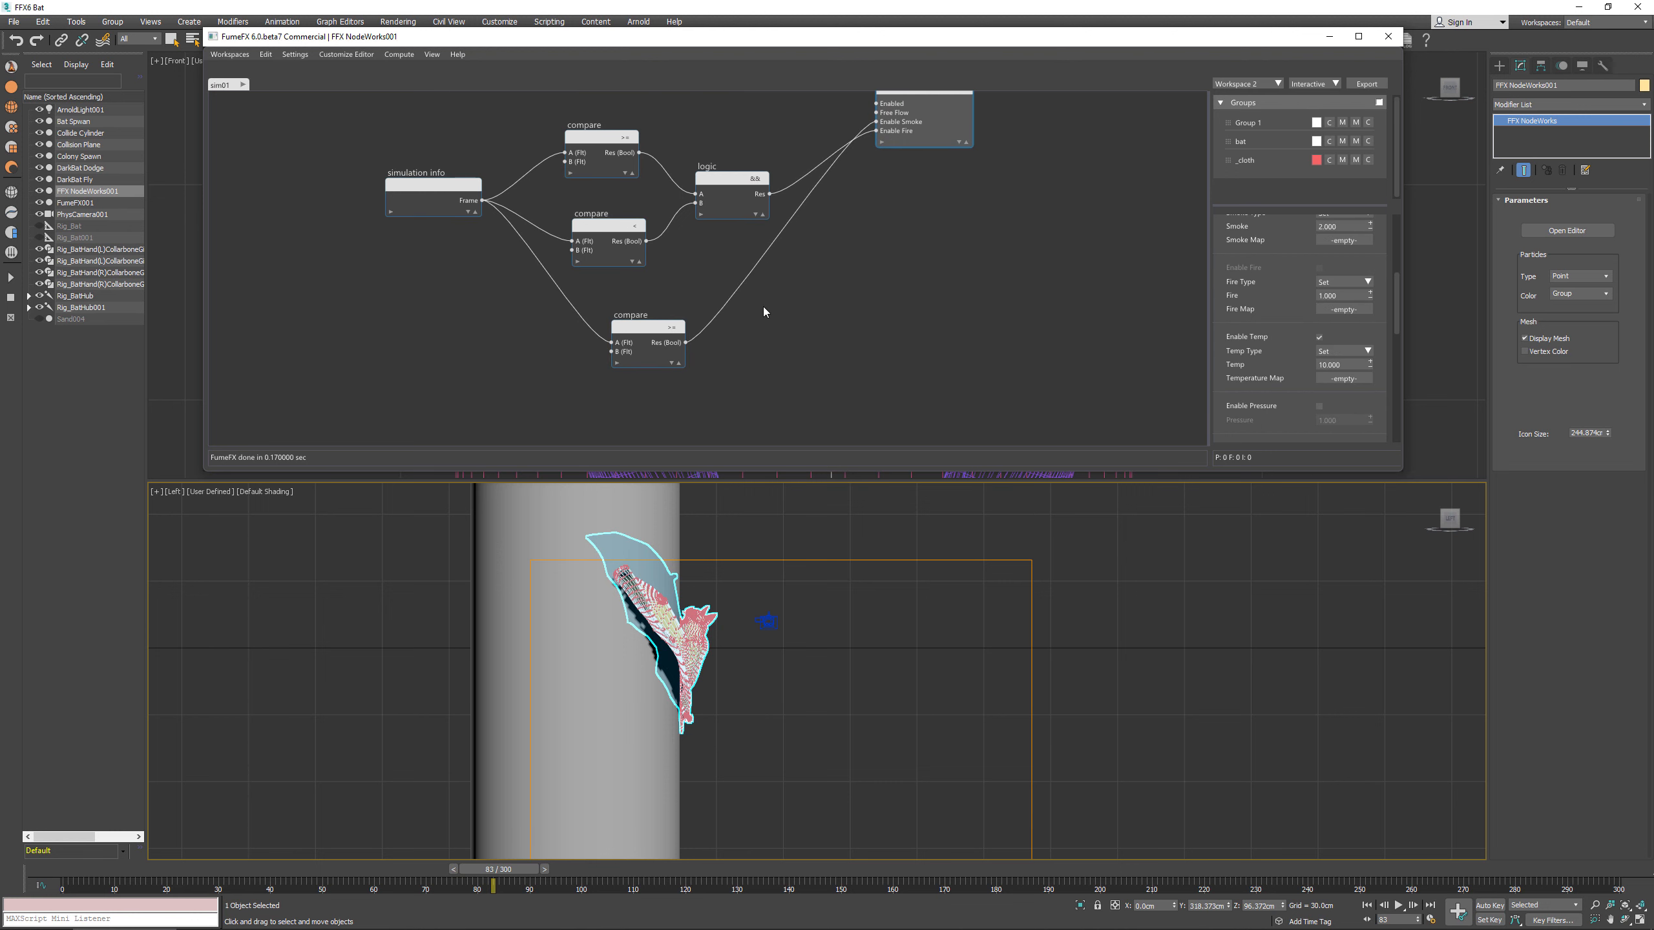
left_click(959, 141)
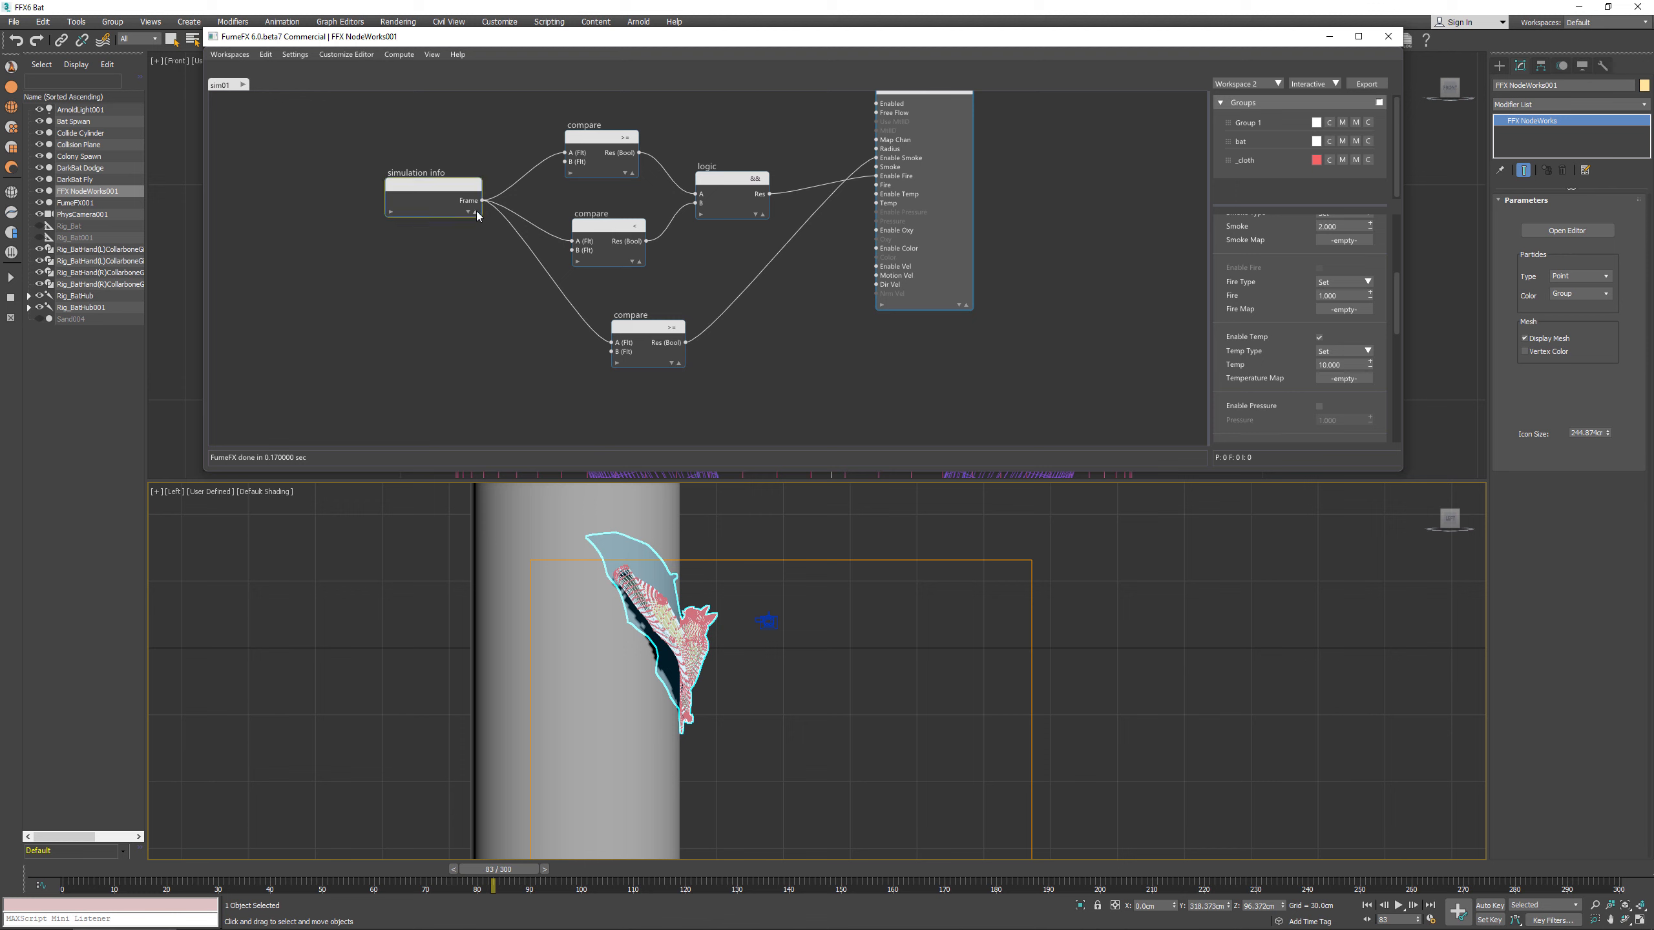
middle_click_drag(475, 215, 472, 172)
left_click(465, 158)
left_click_drag(465, 158, 669, 438)
type("rem")
type("ao")
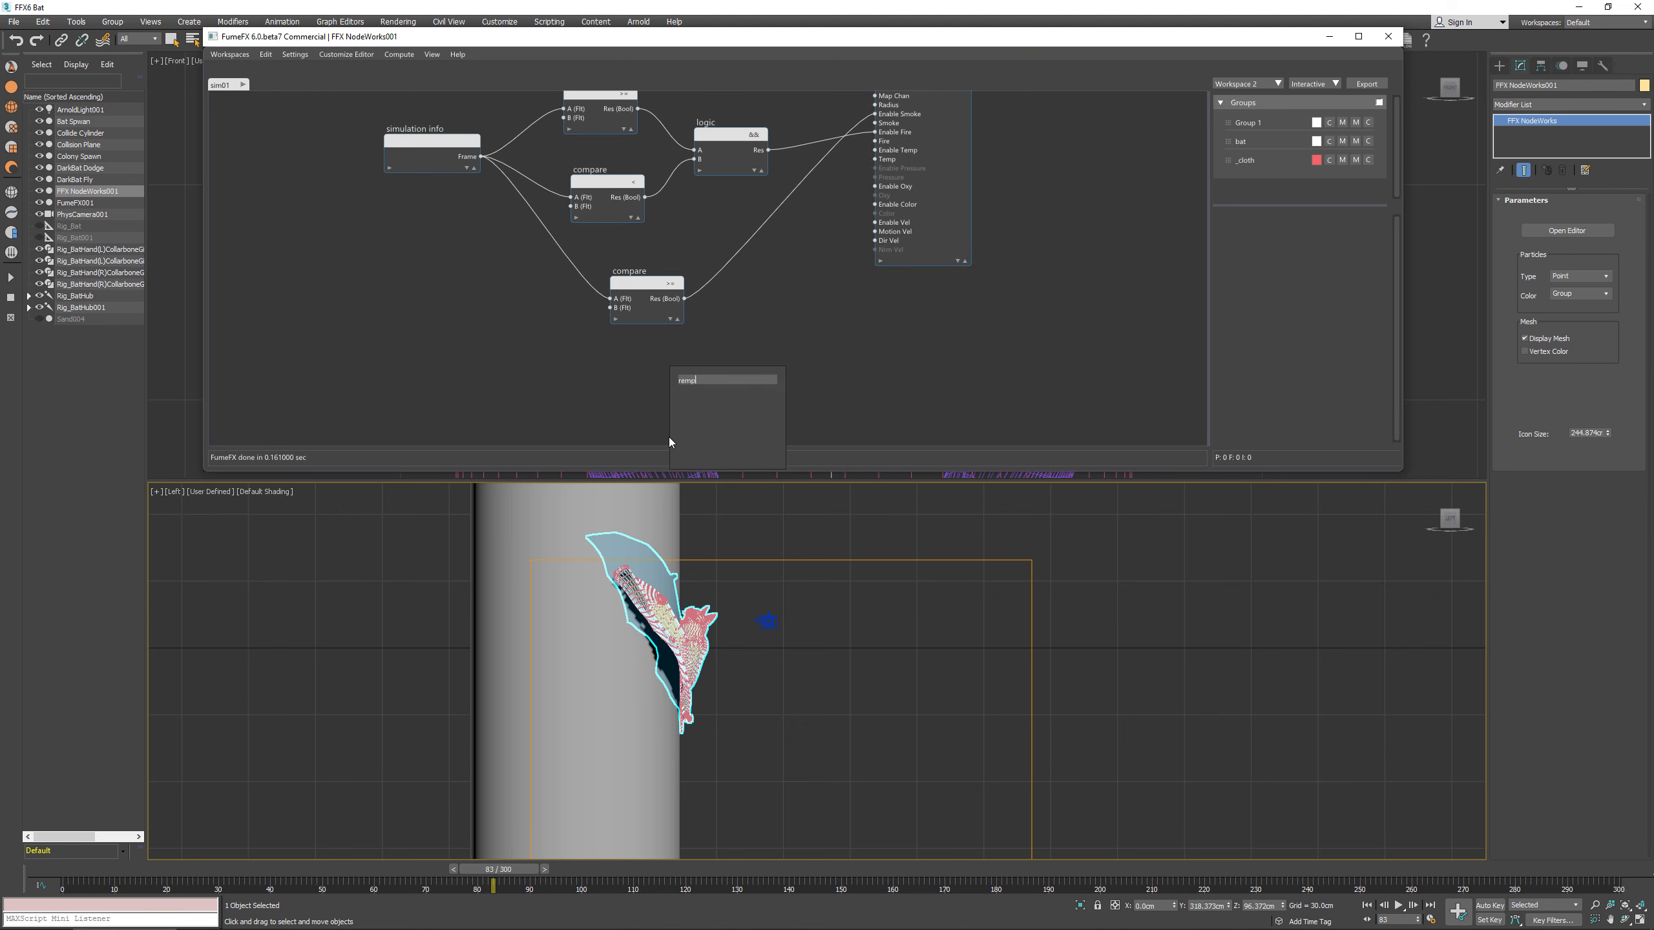
key("BackSpace")
key("Down")
key("Return")
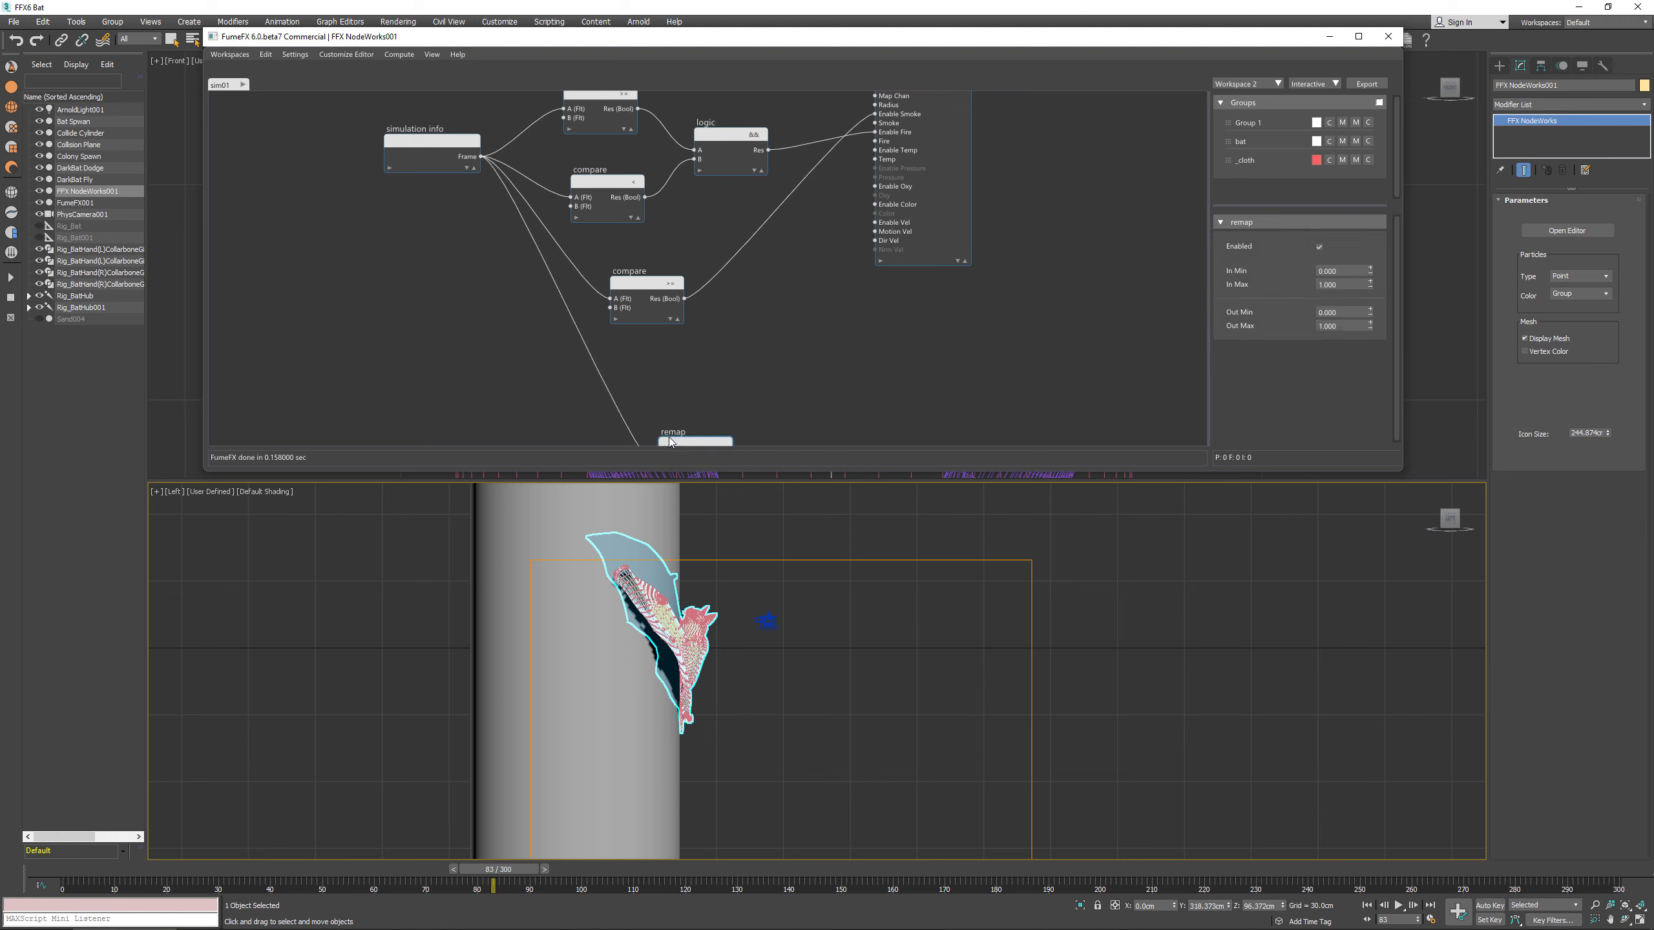
left_click_drag(703, 436, 655, 372)
Step: Set the Remap node to In Min 95, In Max 110, Out Min 1 and Out Max 0, and connect its result to the Smoke input
left_click(1359, 272)
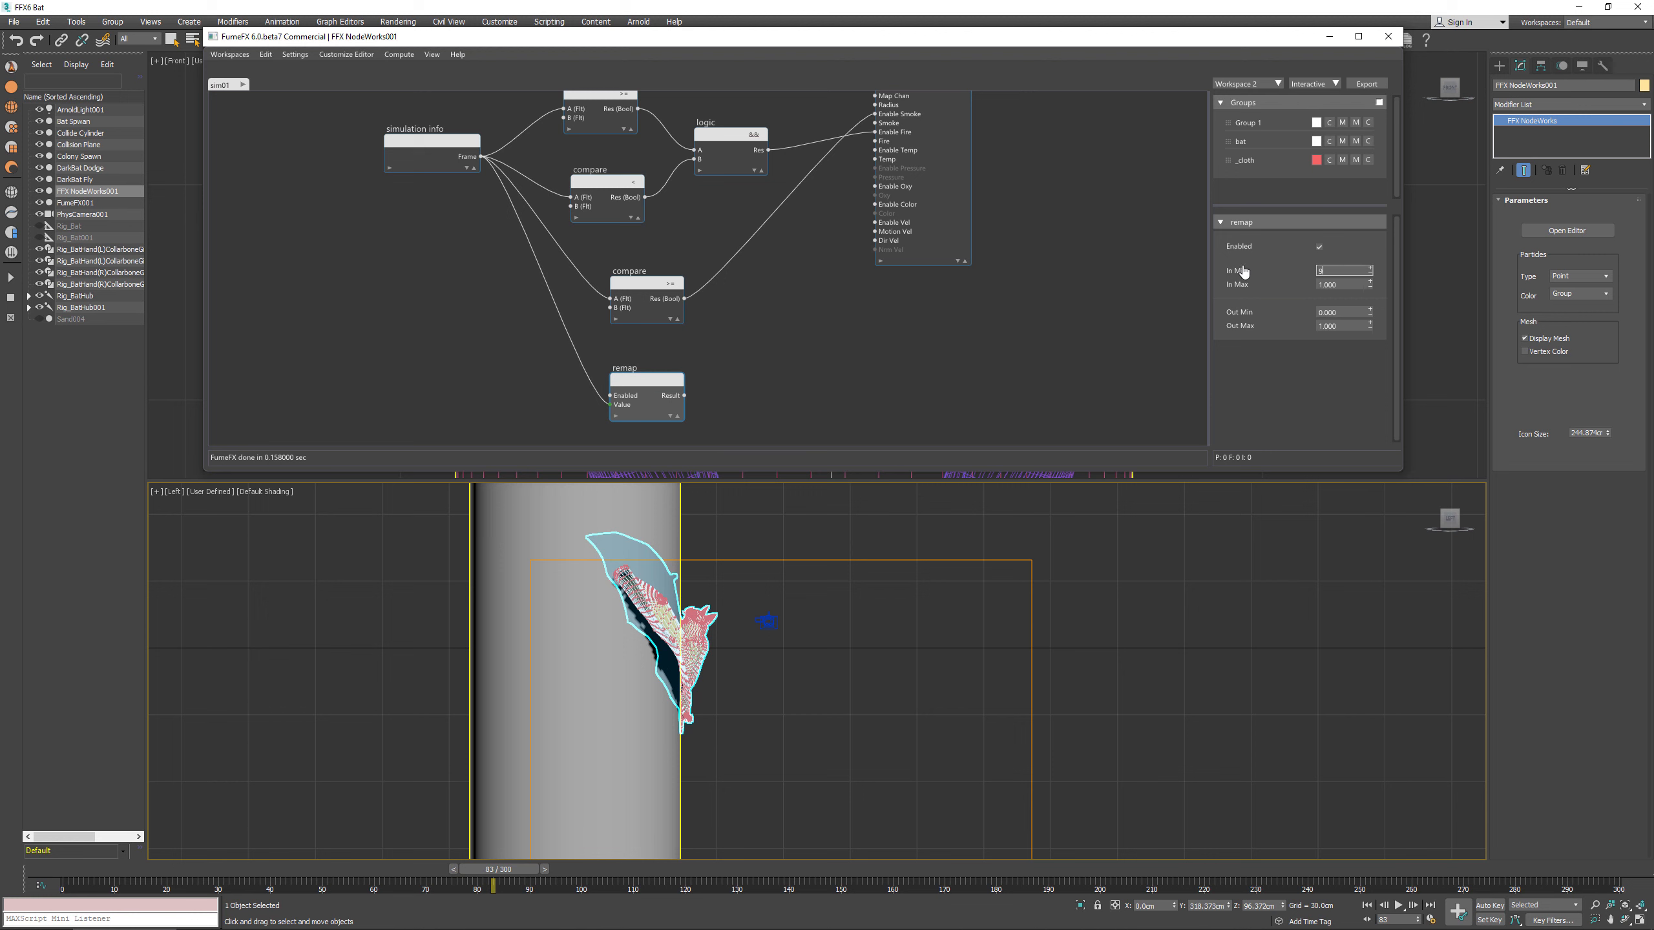
key("Tab")
key("Tab")
left_click(1347, 325)
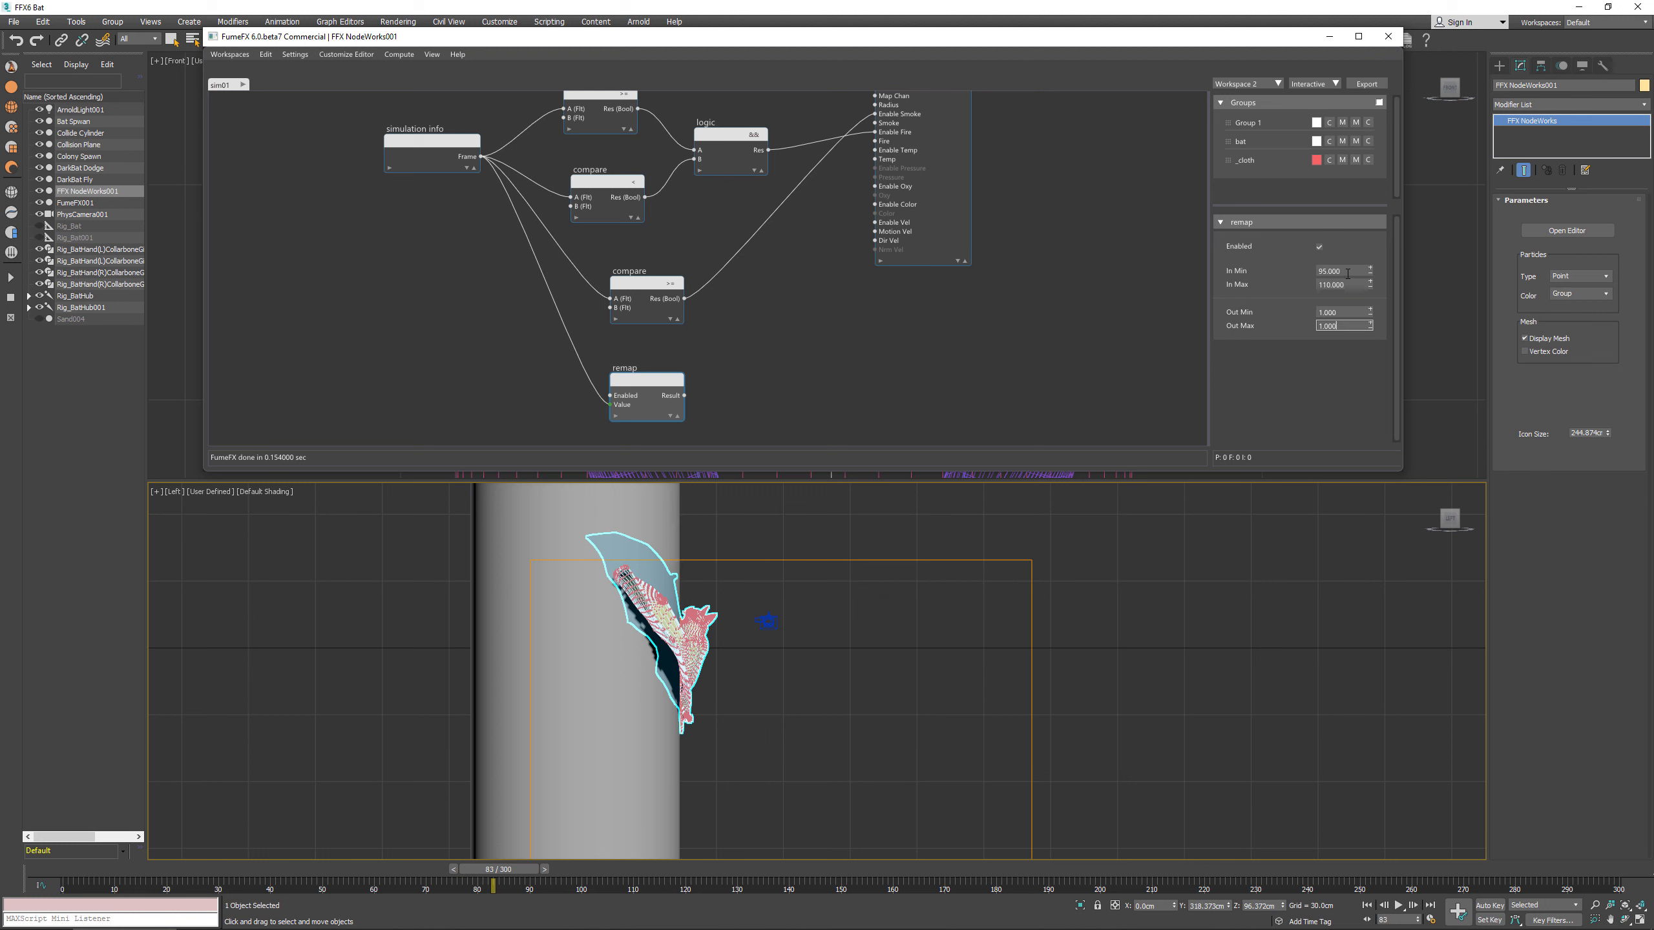
left_click_drag(1351, 327, 1262, 335)
type("0")
key("Return")
left_click_drag(678, 401, 886, 130)
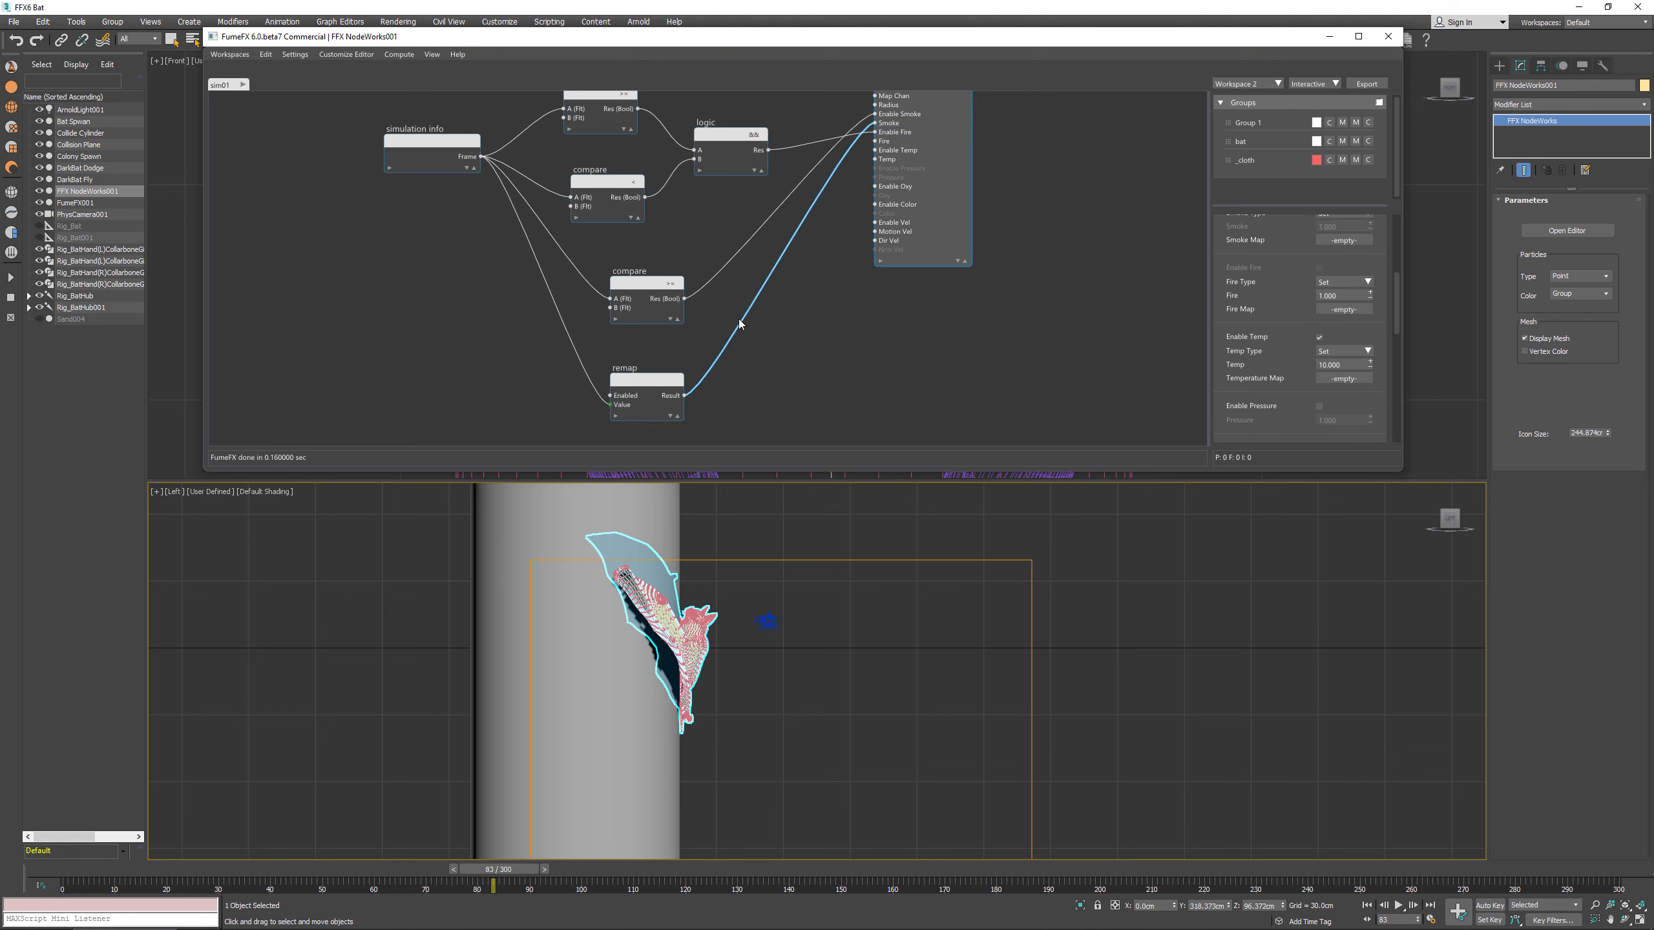
Step: Move the Remap node up and attach a Display Pin Value node to its Result output
left_click_drag(677, 379, 775, 400)
type("dis")
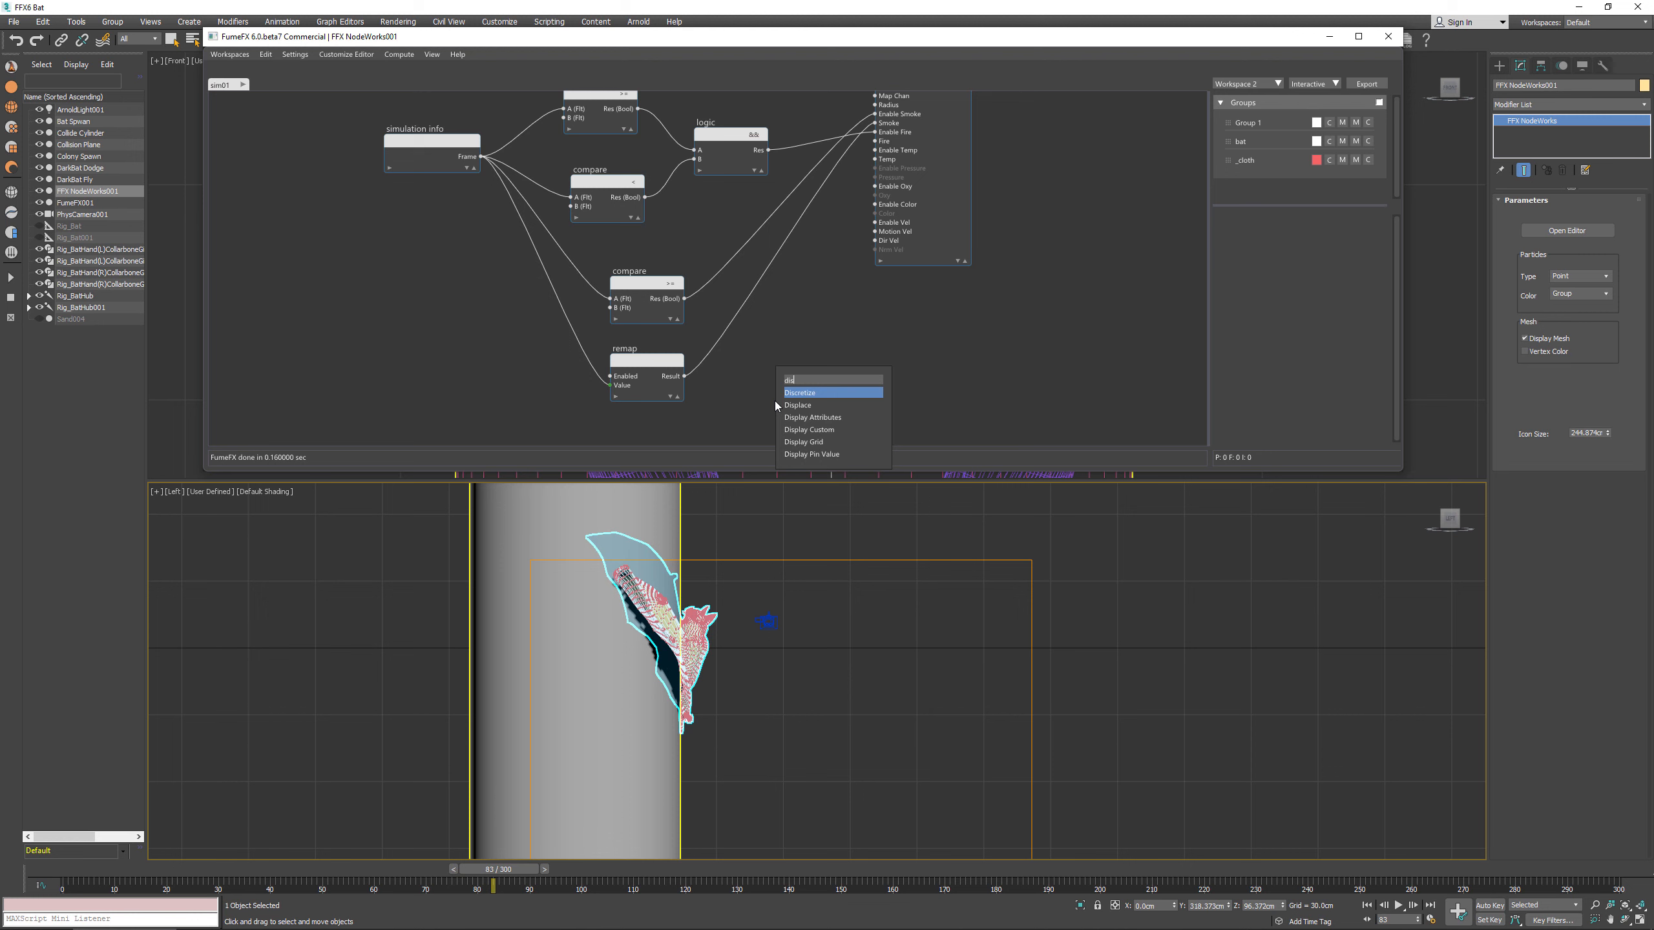
key("Down")
key("Down")
key("Down")
key("Down")
key("Down")
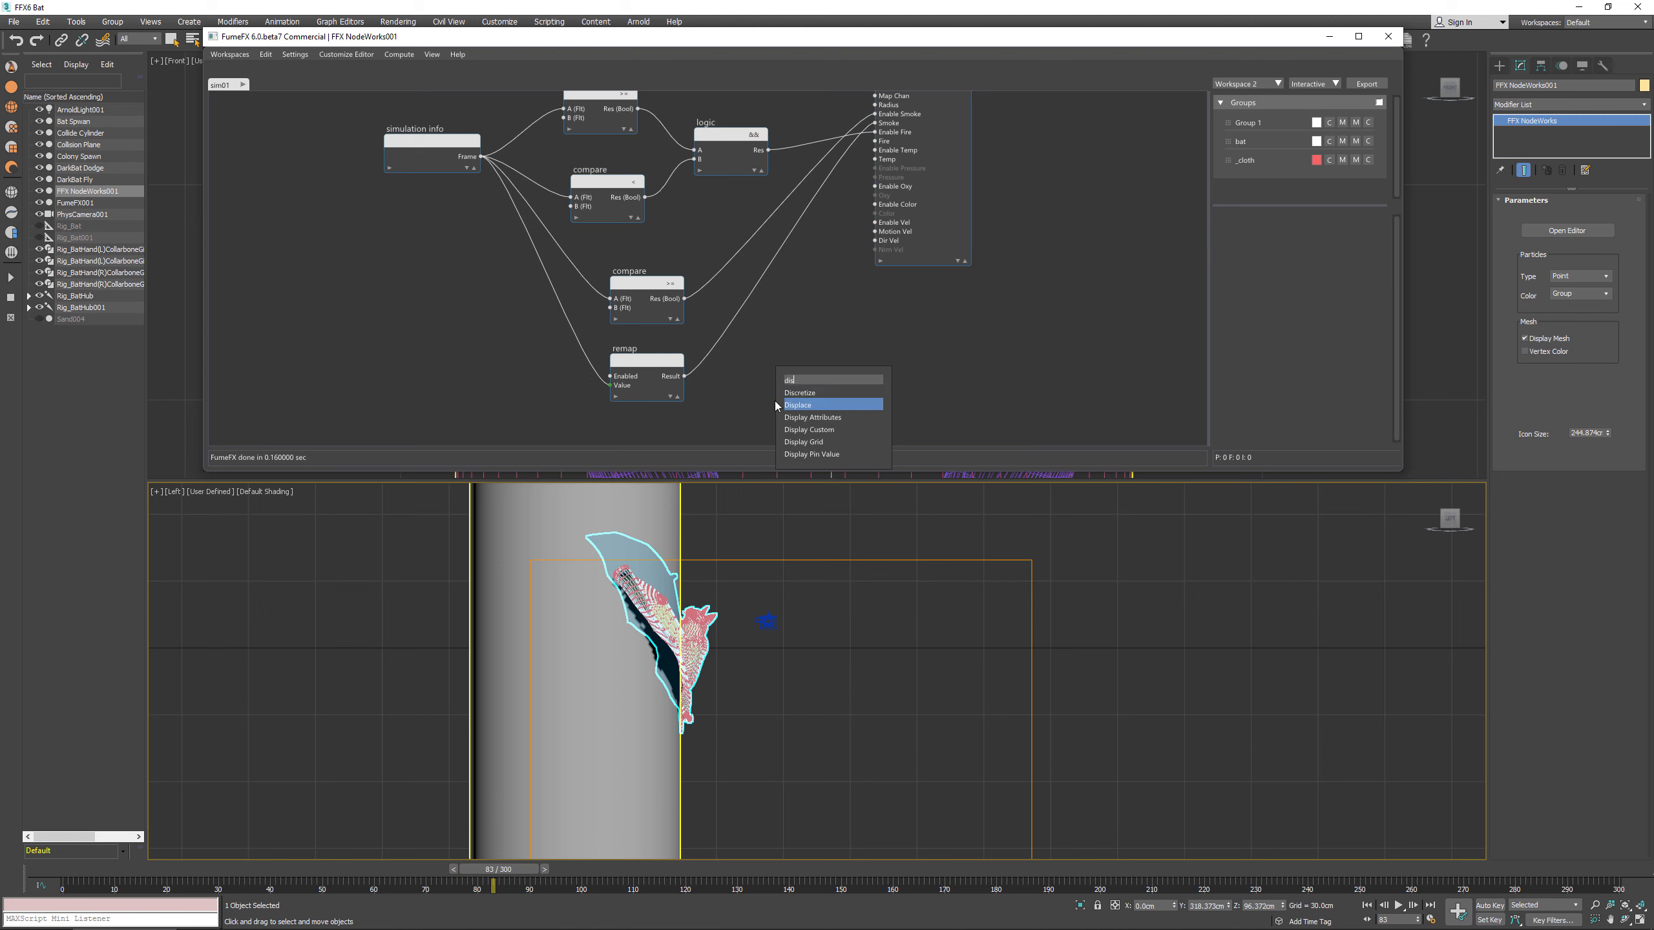
key("Return")
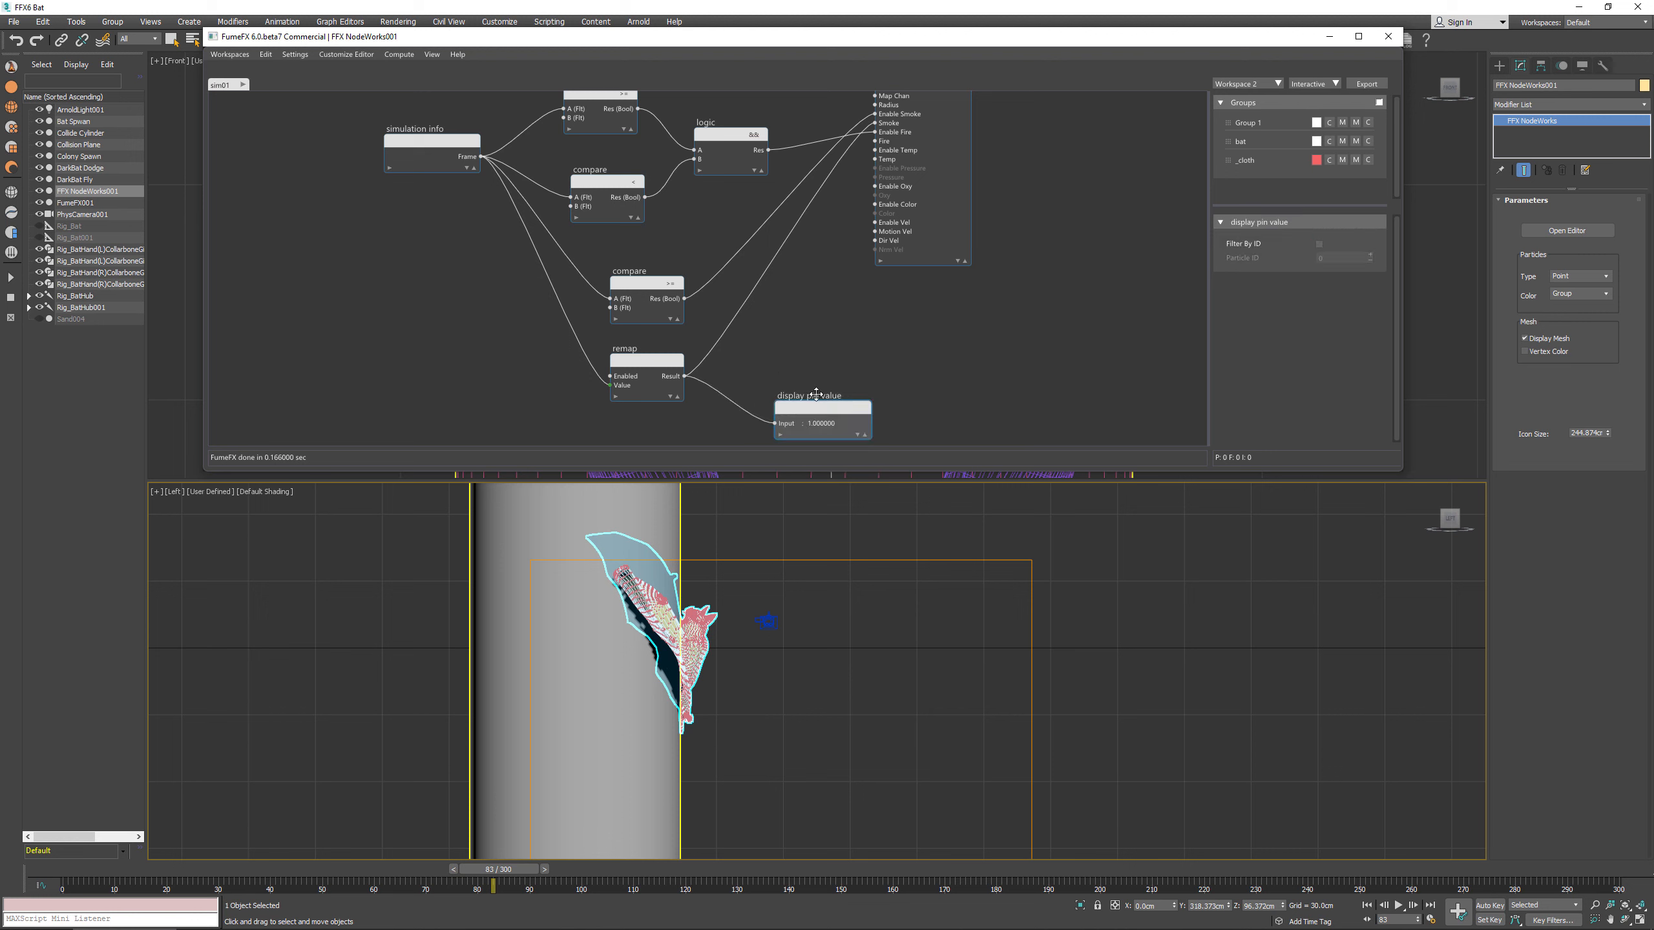
left_click_drag(816, 395, 813, 380)
Step: Scrub the timeline through the remap's frame range up to about frame 114 to check the displayed Remap value
left_click_drag(479, 878, 628, 879)
middle_click_drag(779, 690, 770, 615)
left_click_drag(628, 876, 672, 876)
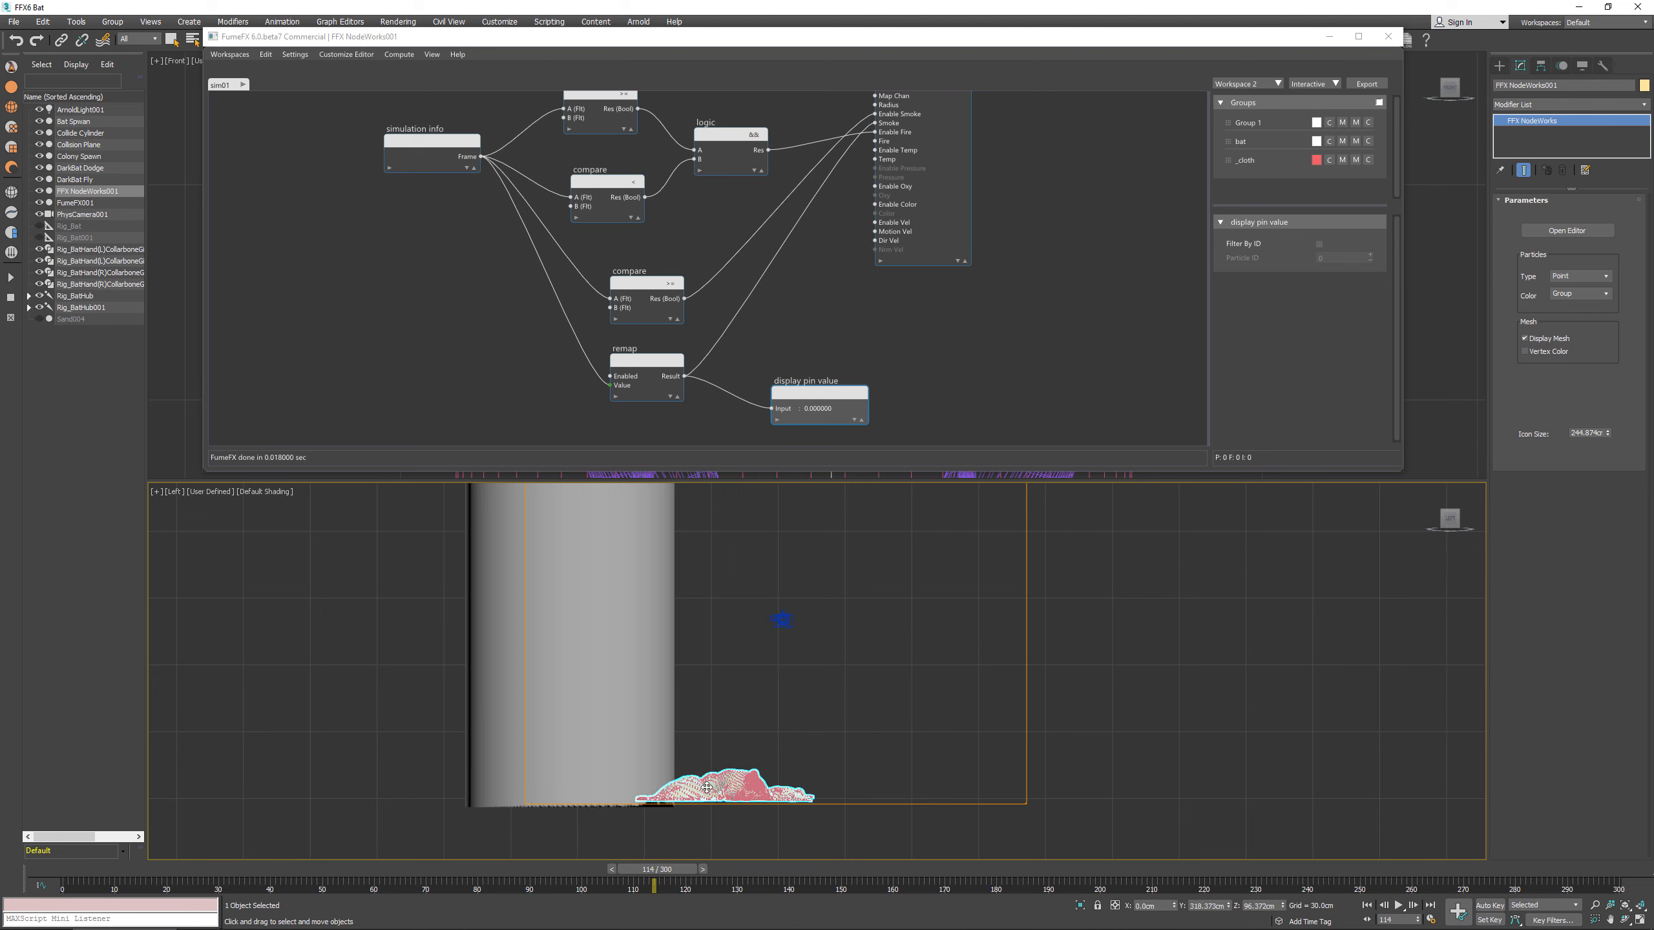
left_click(609, 871)
left_click_drag(610, 873, 659, 875)
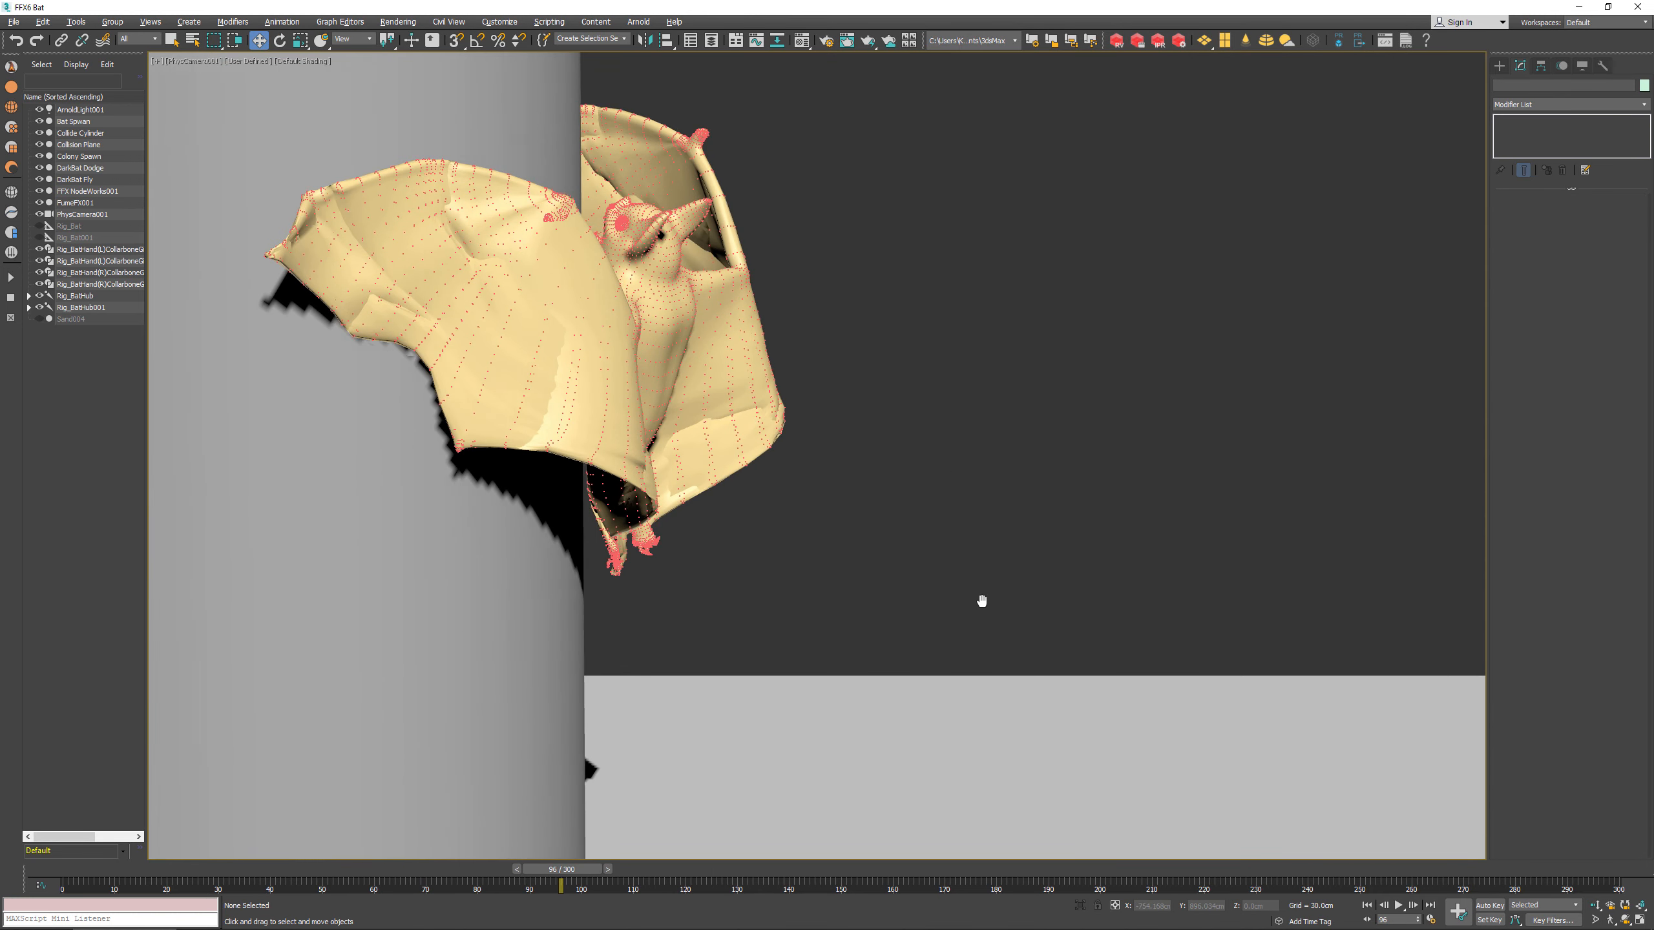
Step: Select FumeFX001, preview it in Arnold RenderView and review its Arnold/Redshift Volume rendering channels
left_click(77, 203)
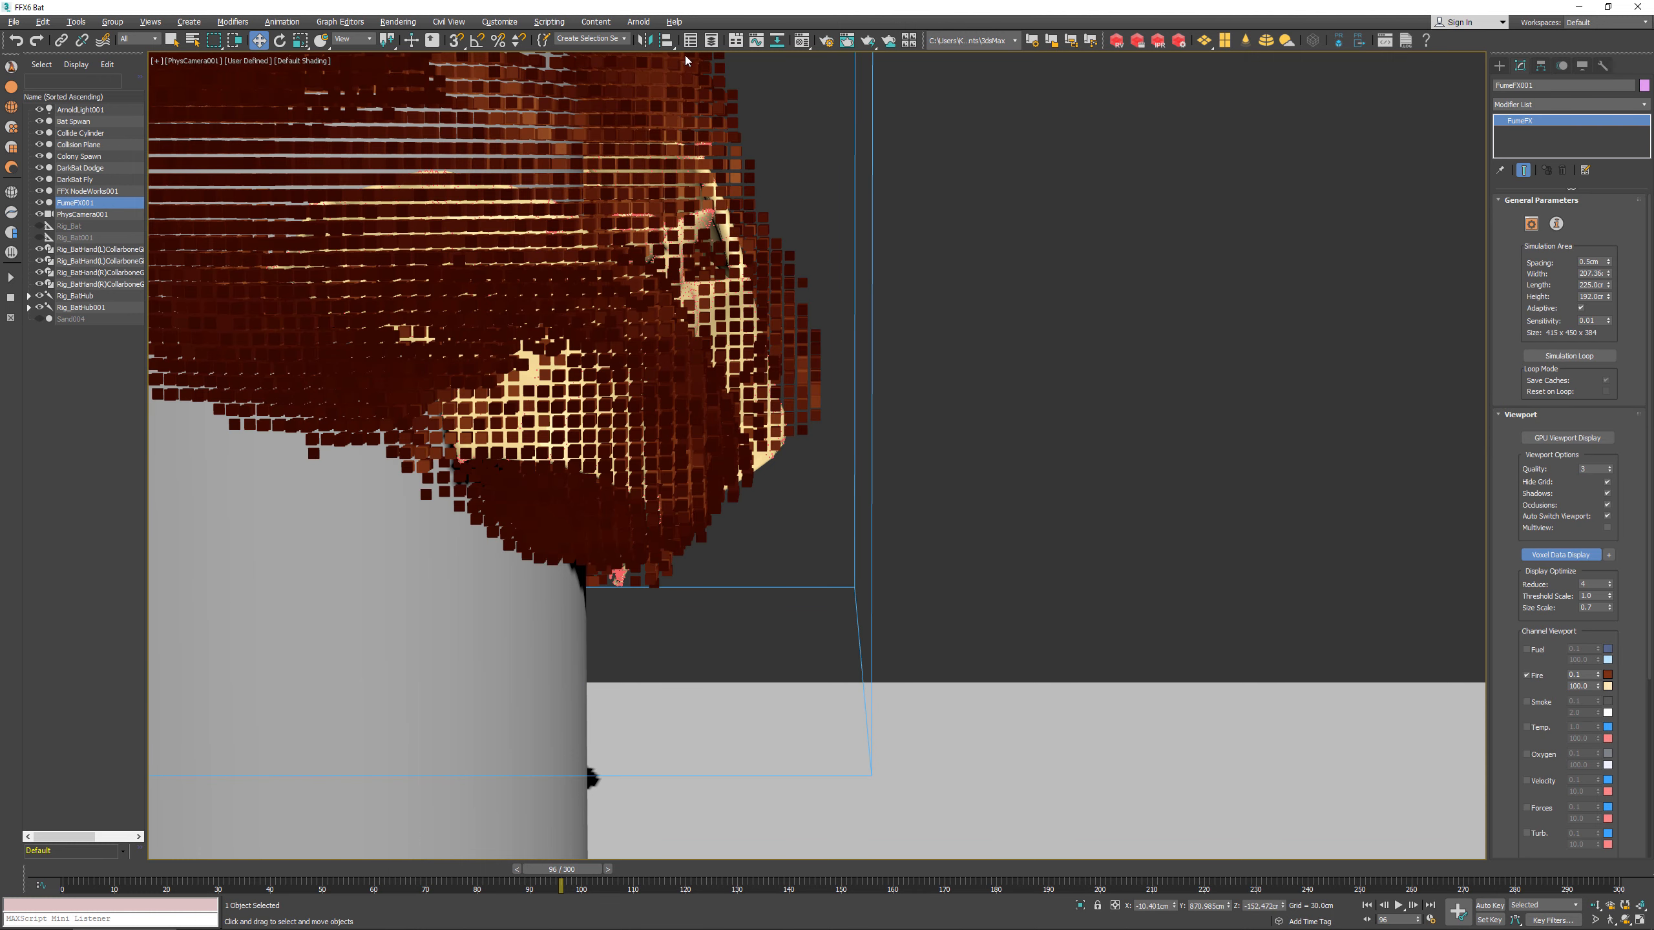
left_click_drag(1081, 460, 1041, 266)
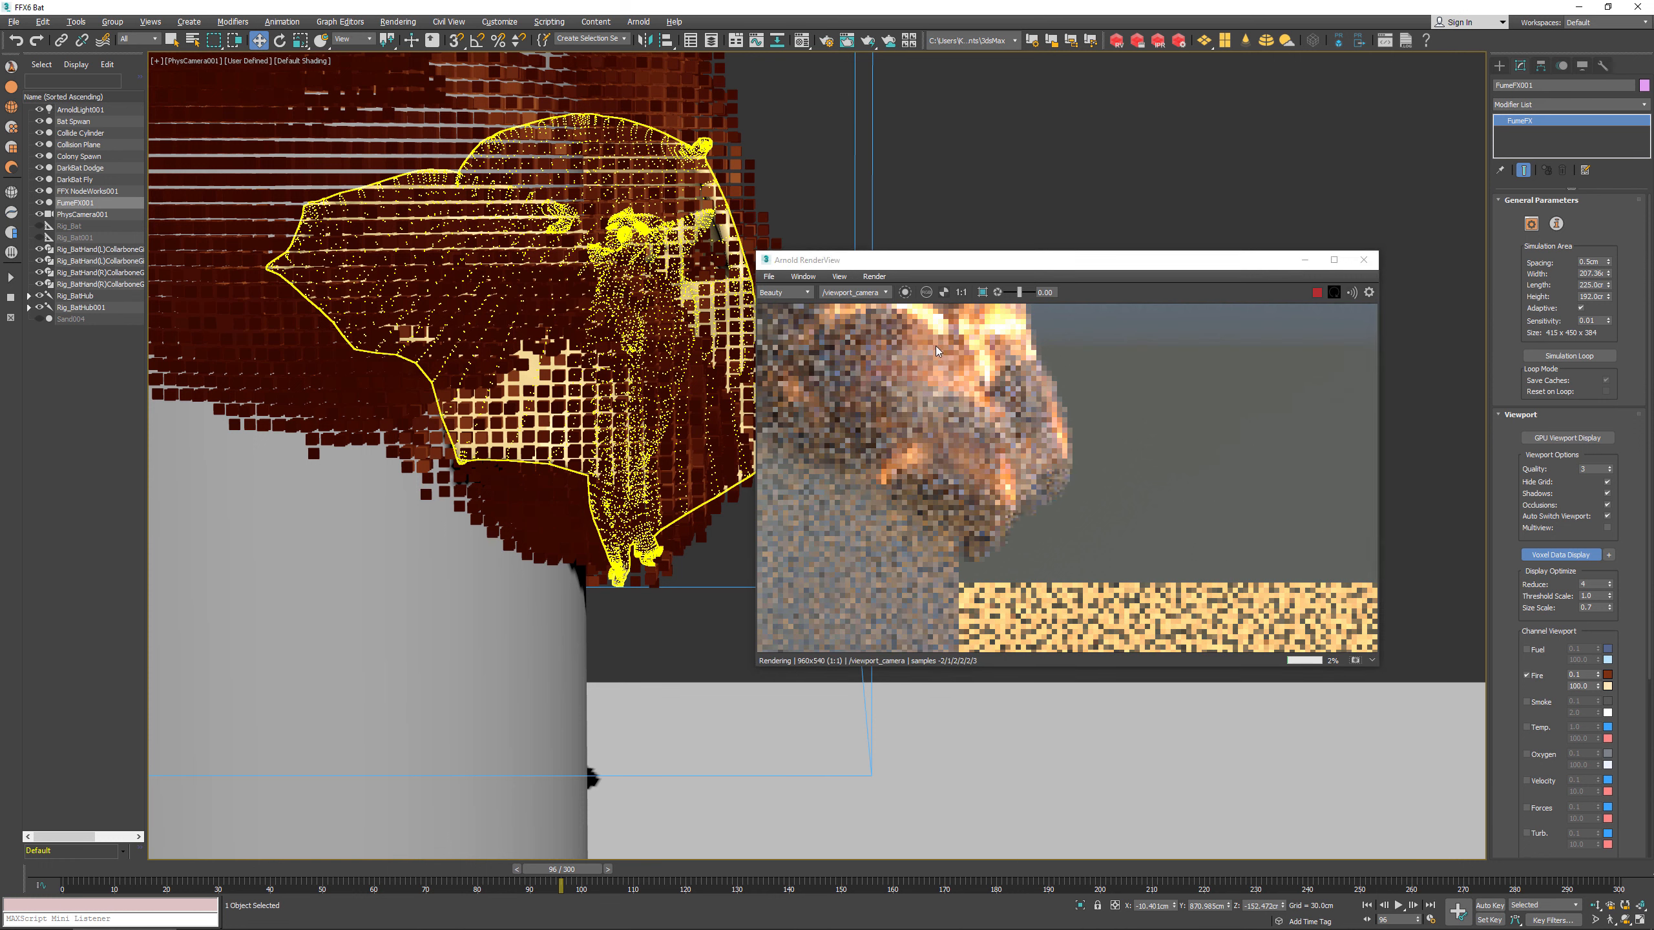
left_click(1531, 223)
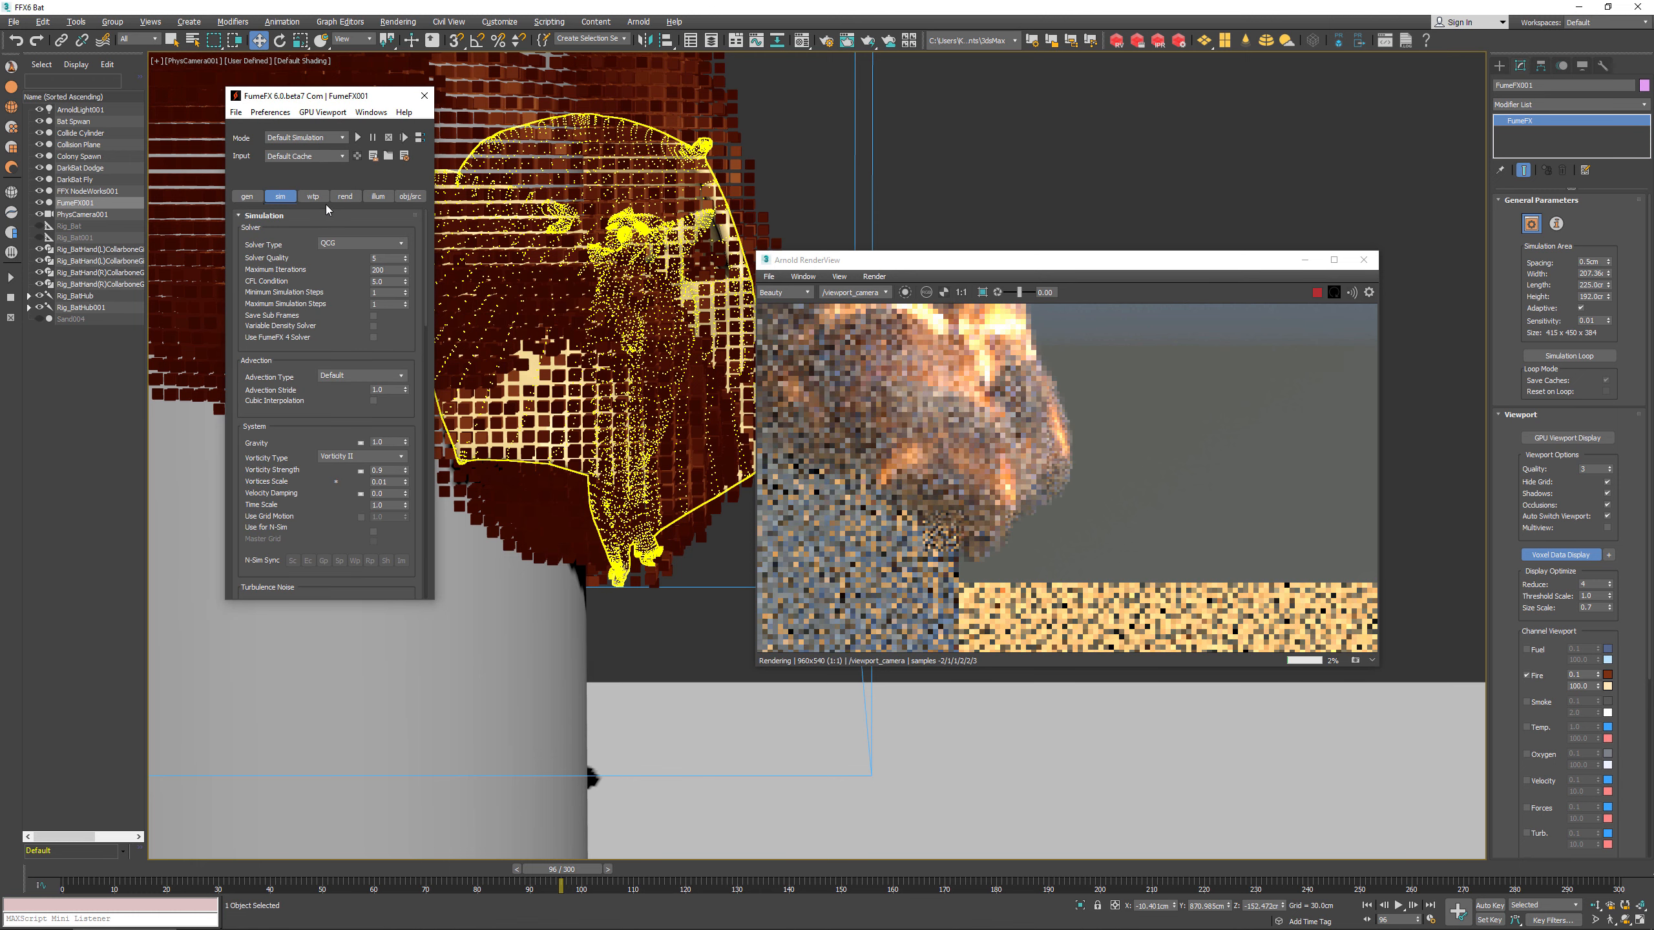
left_click(343, 196)
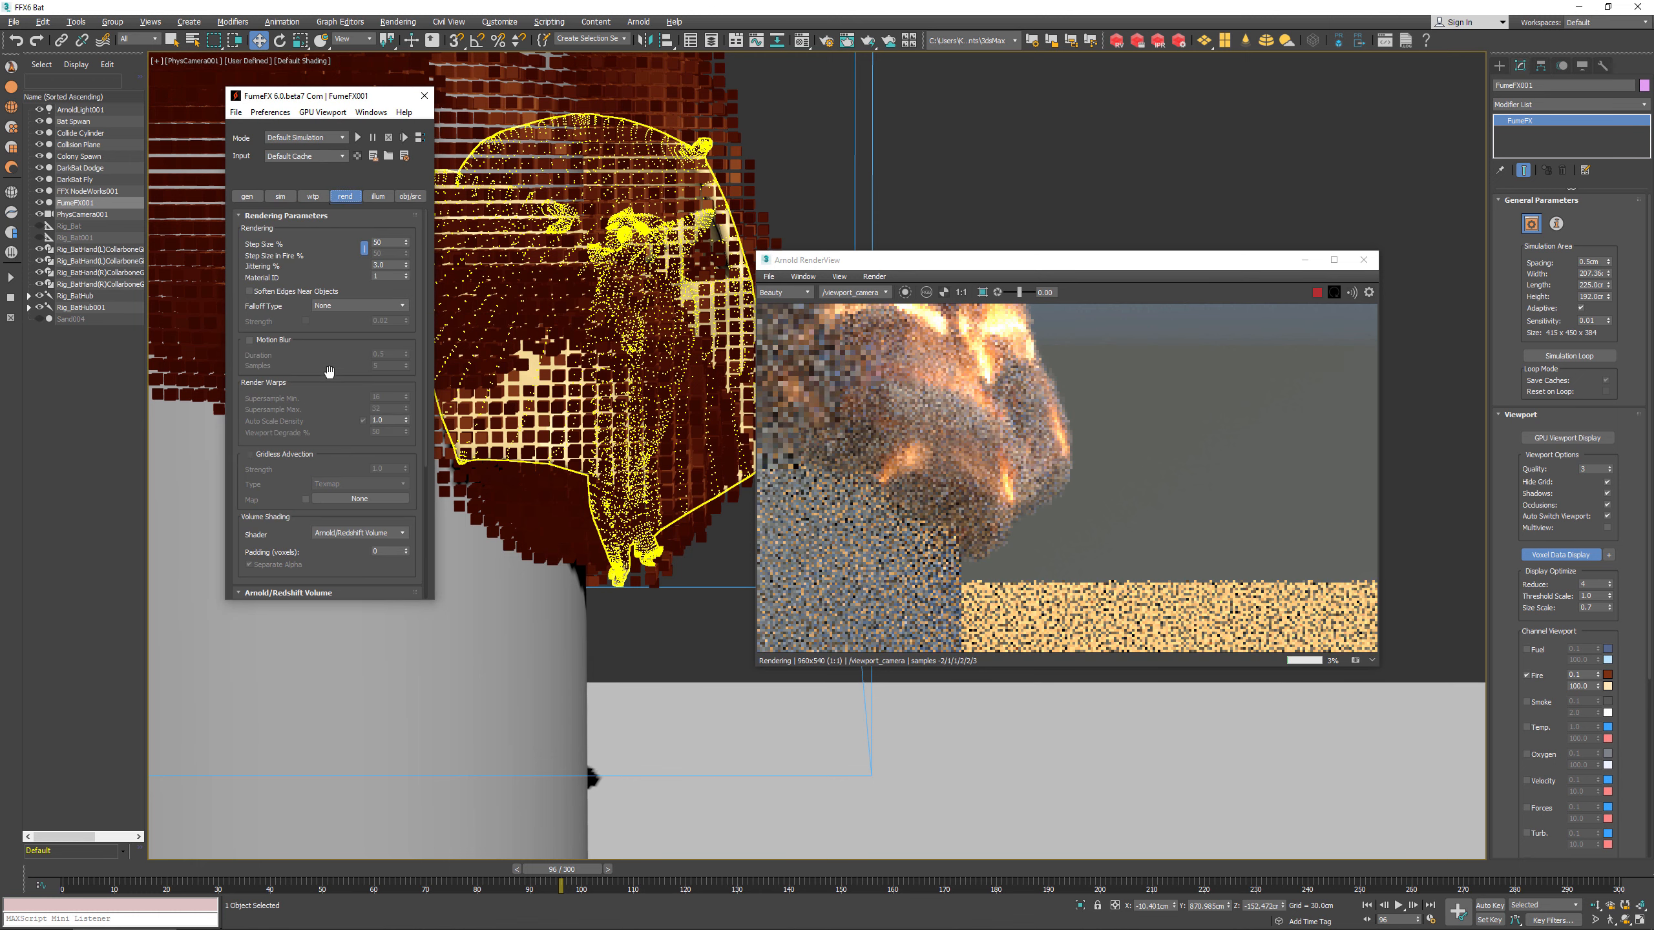
scroll(384, 332, "down", 10)
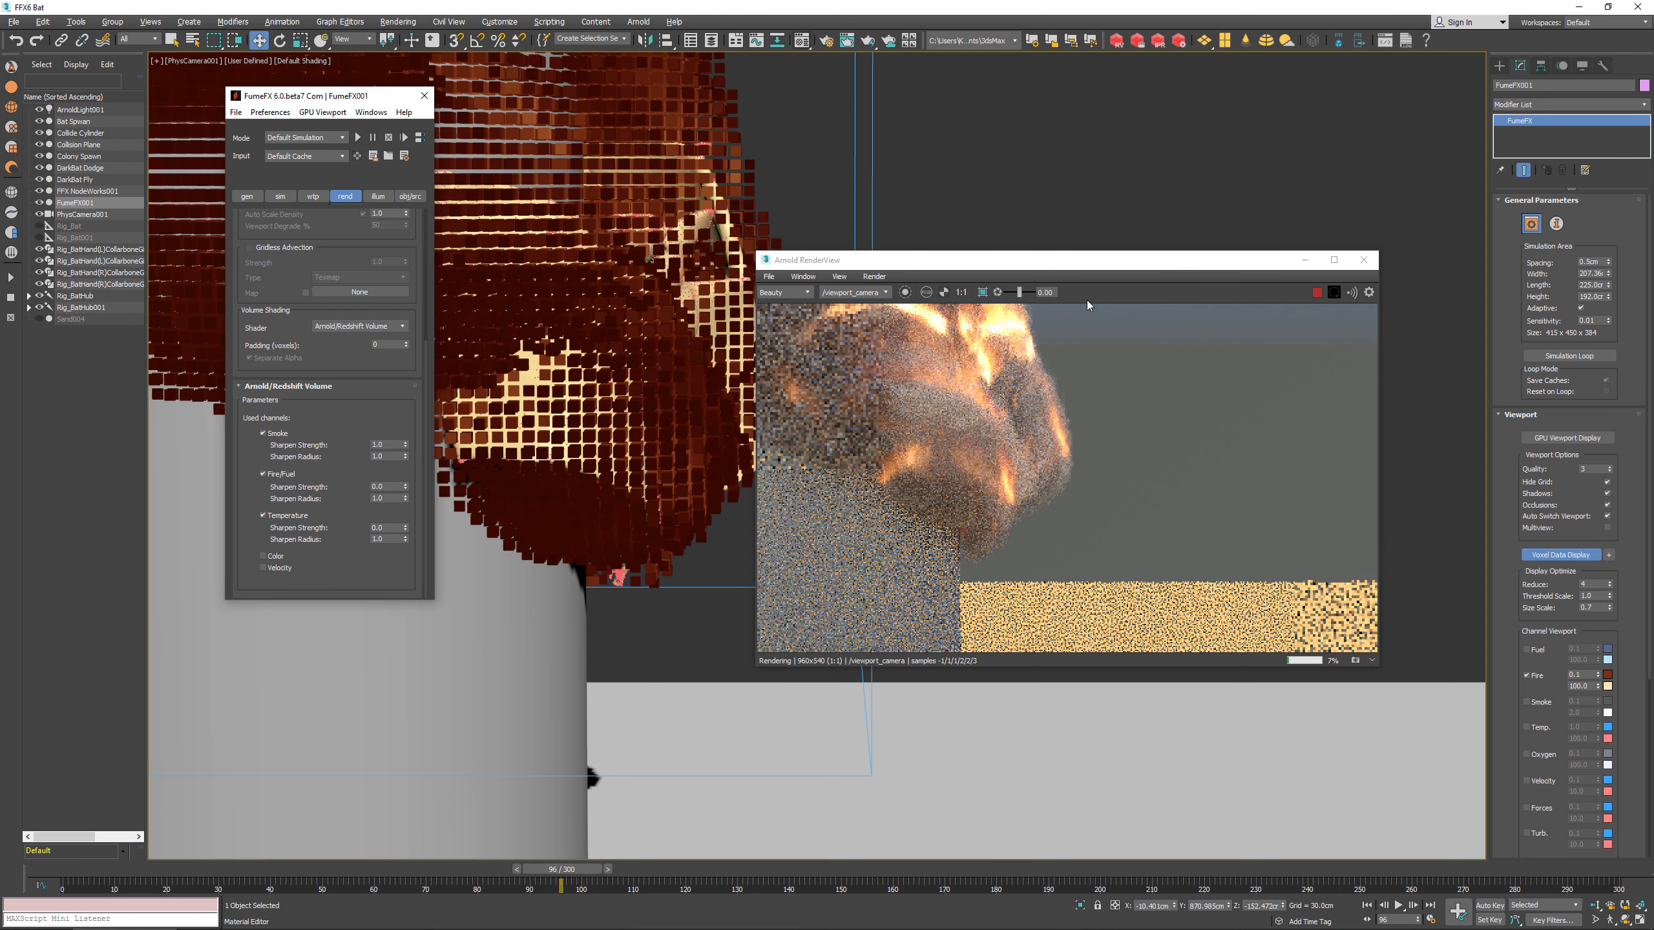
Step: Open the Smoke Shader material and review its density, scattering, transparency, emission and blackbody settings, including channel, Kelvin and intensity
key("m")
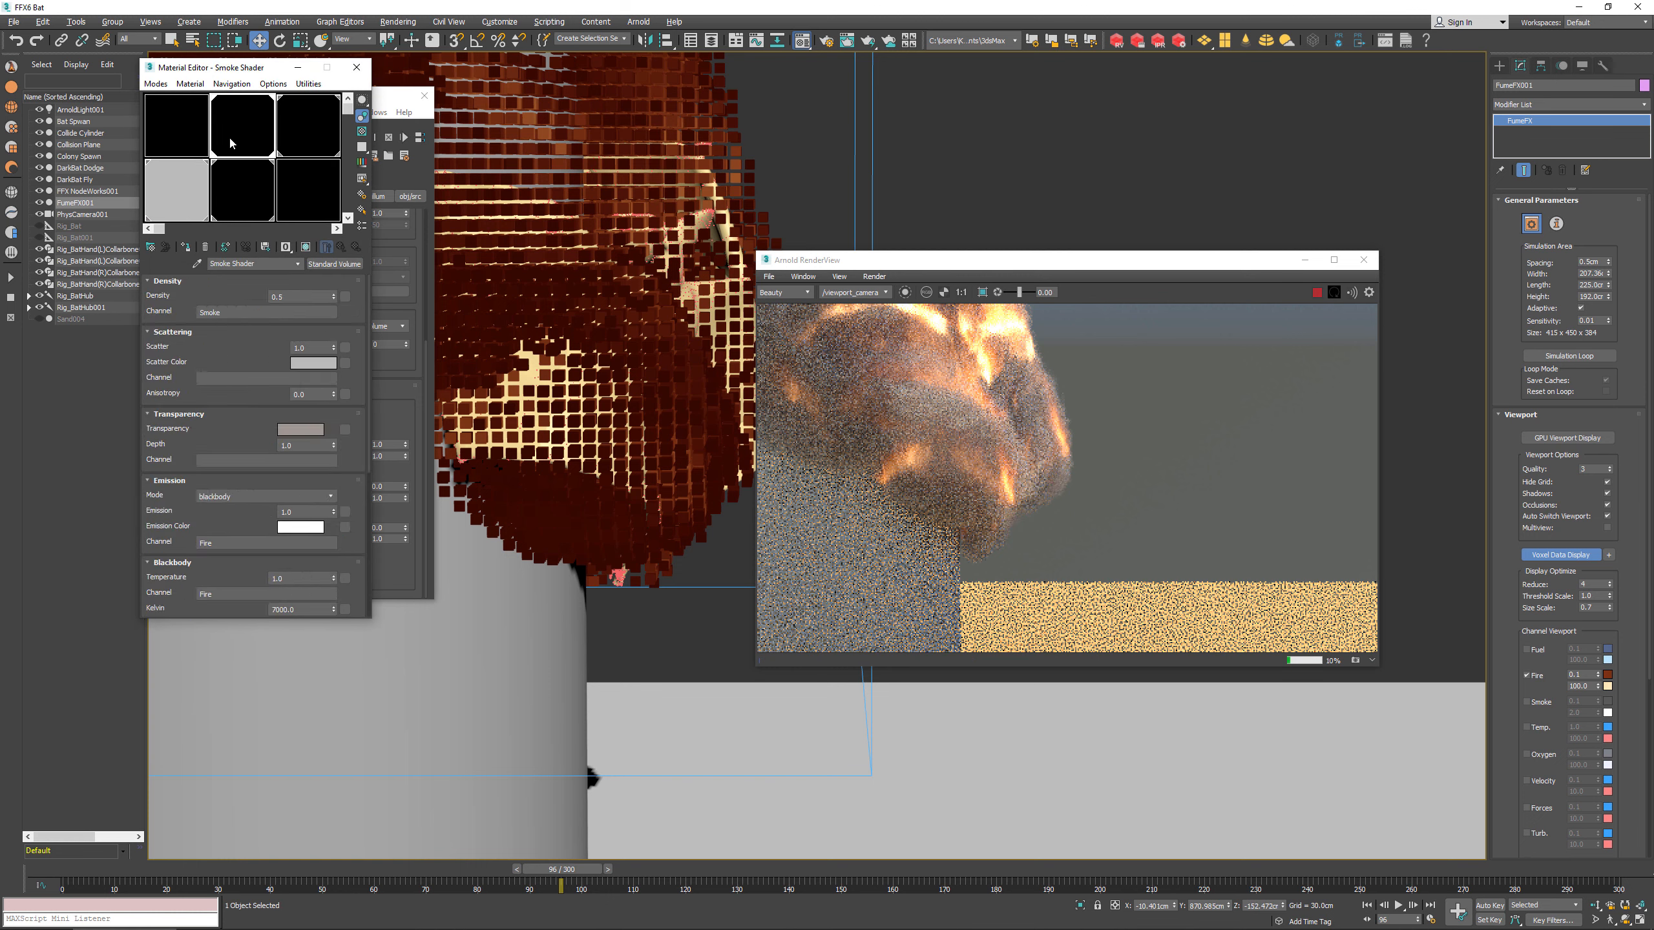
left_click(310, 301)
scroll(309, 339, "down", 2)
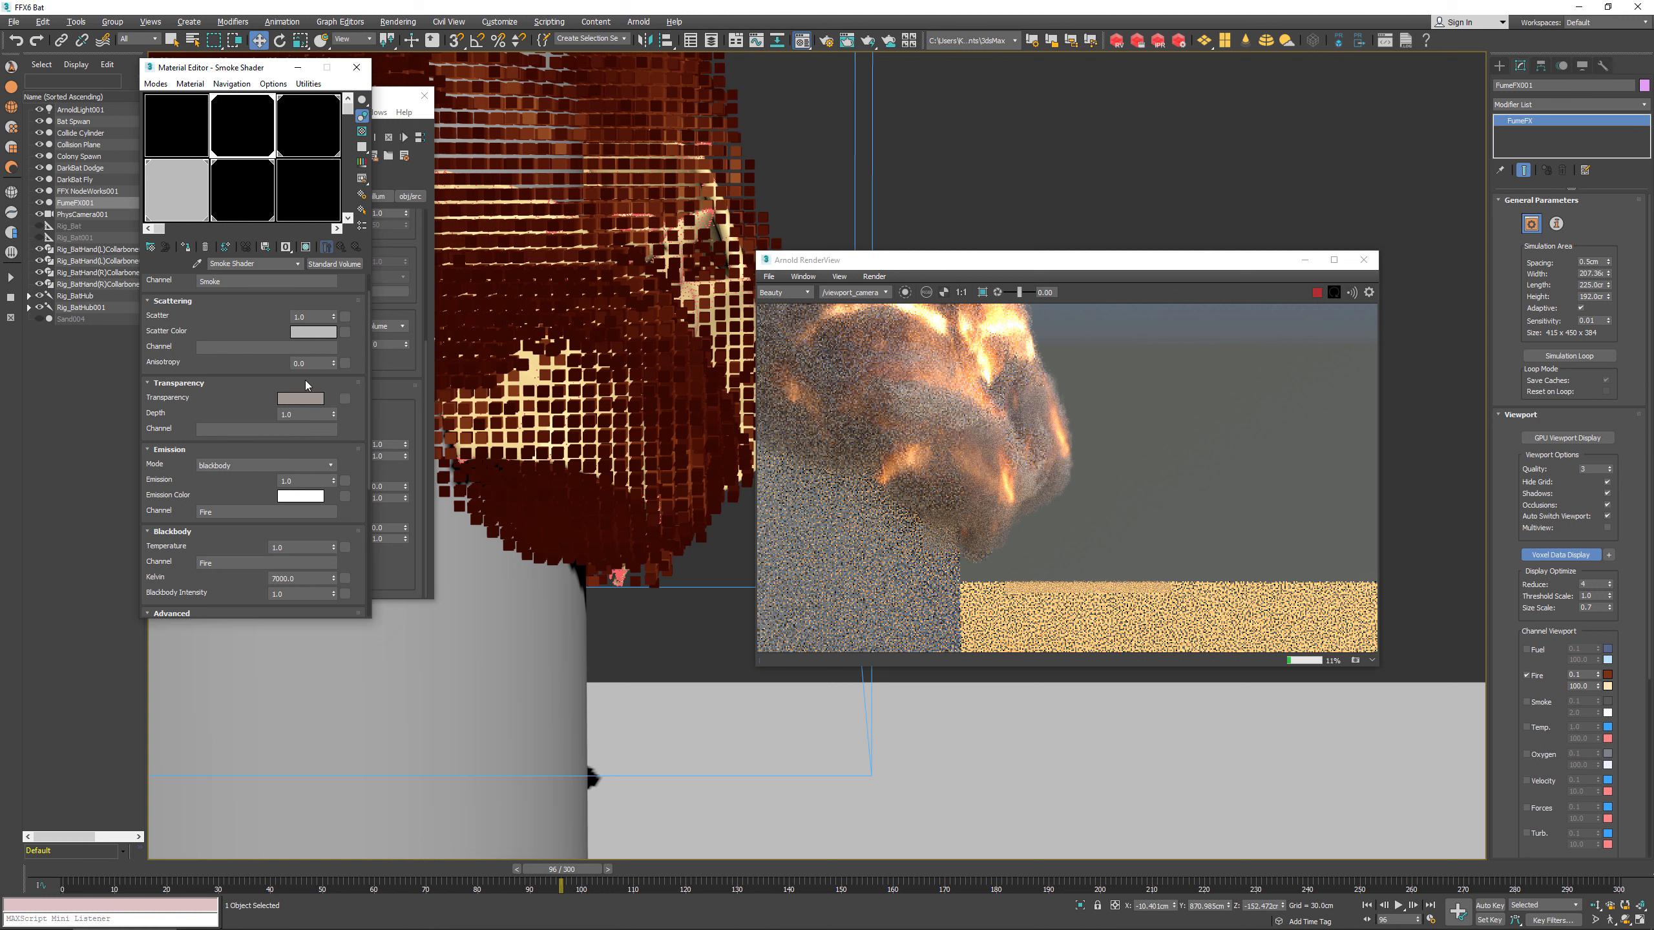
scroll(294, 374, "down", 1)
left_click(247, 532)
double_click(247, 532)
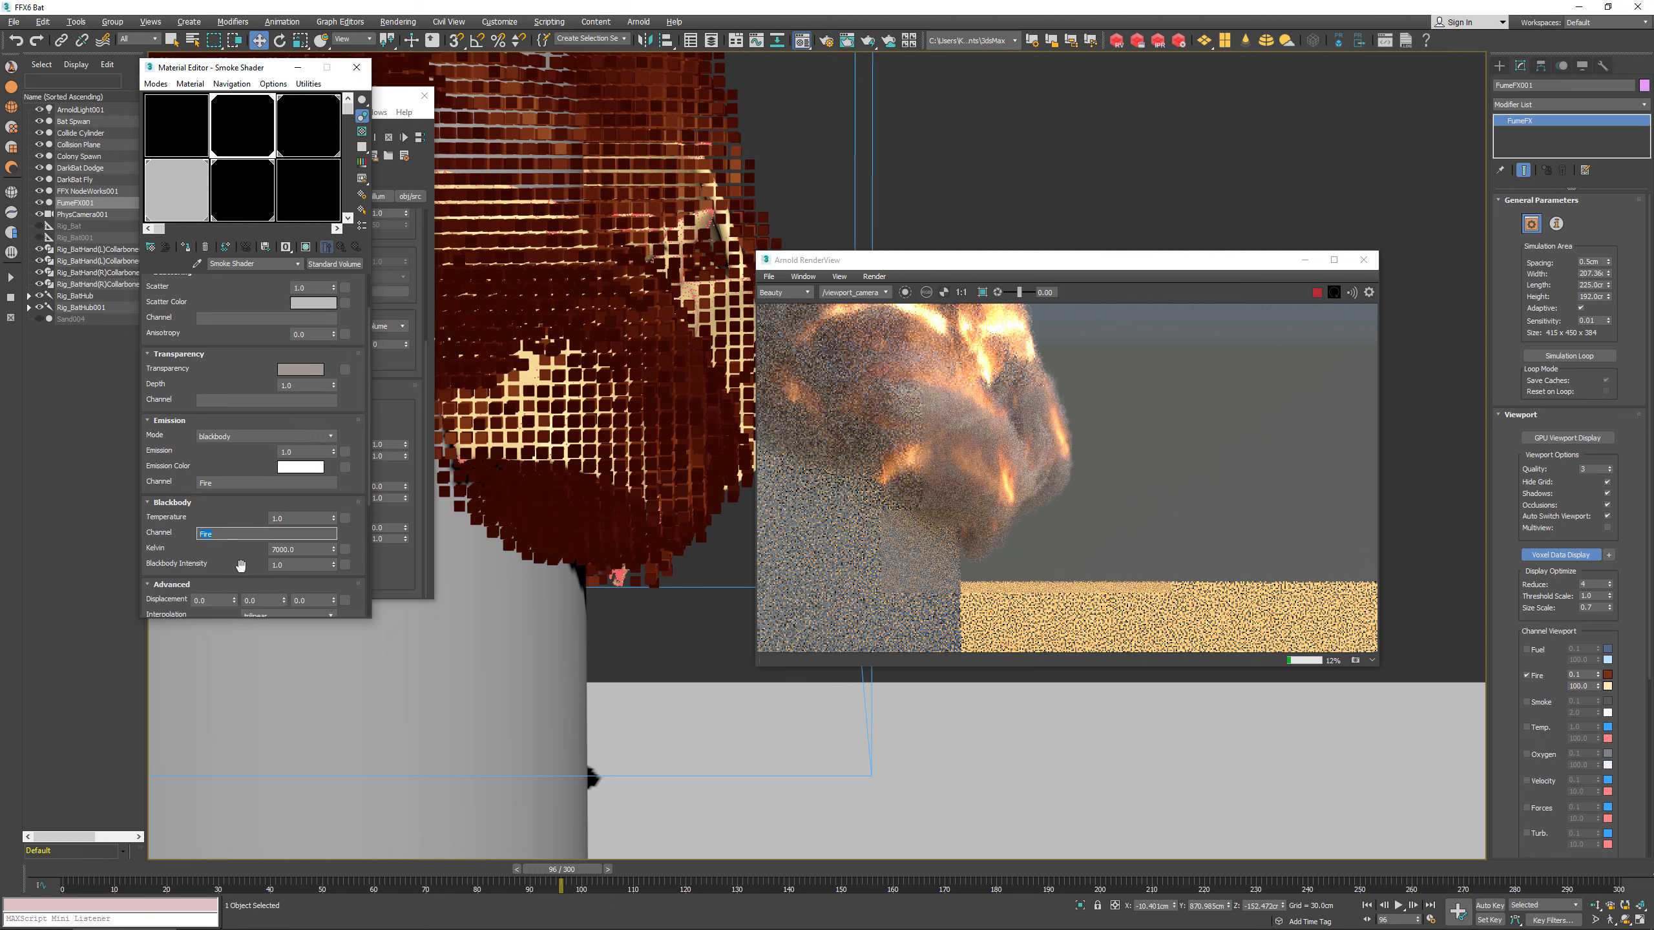
scroll(241, 566, "down", 4)
left_click(302, 438)
double_click(302, 438)
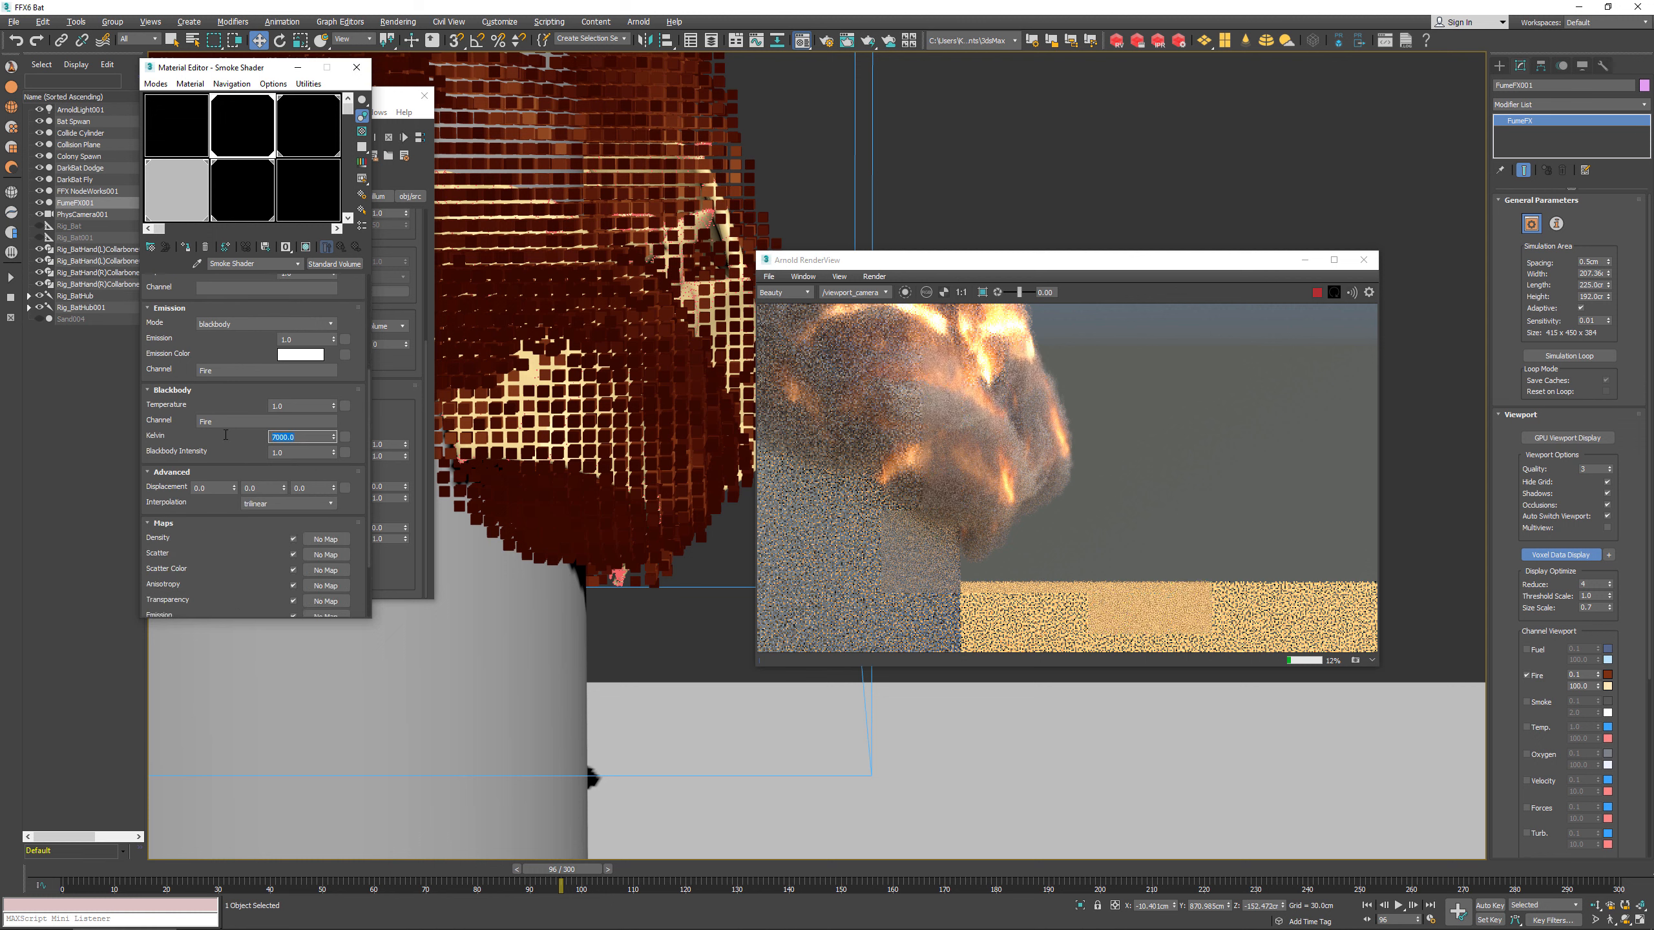
left_click(314, 453)
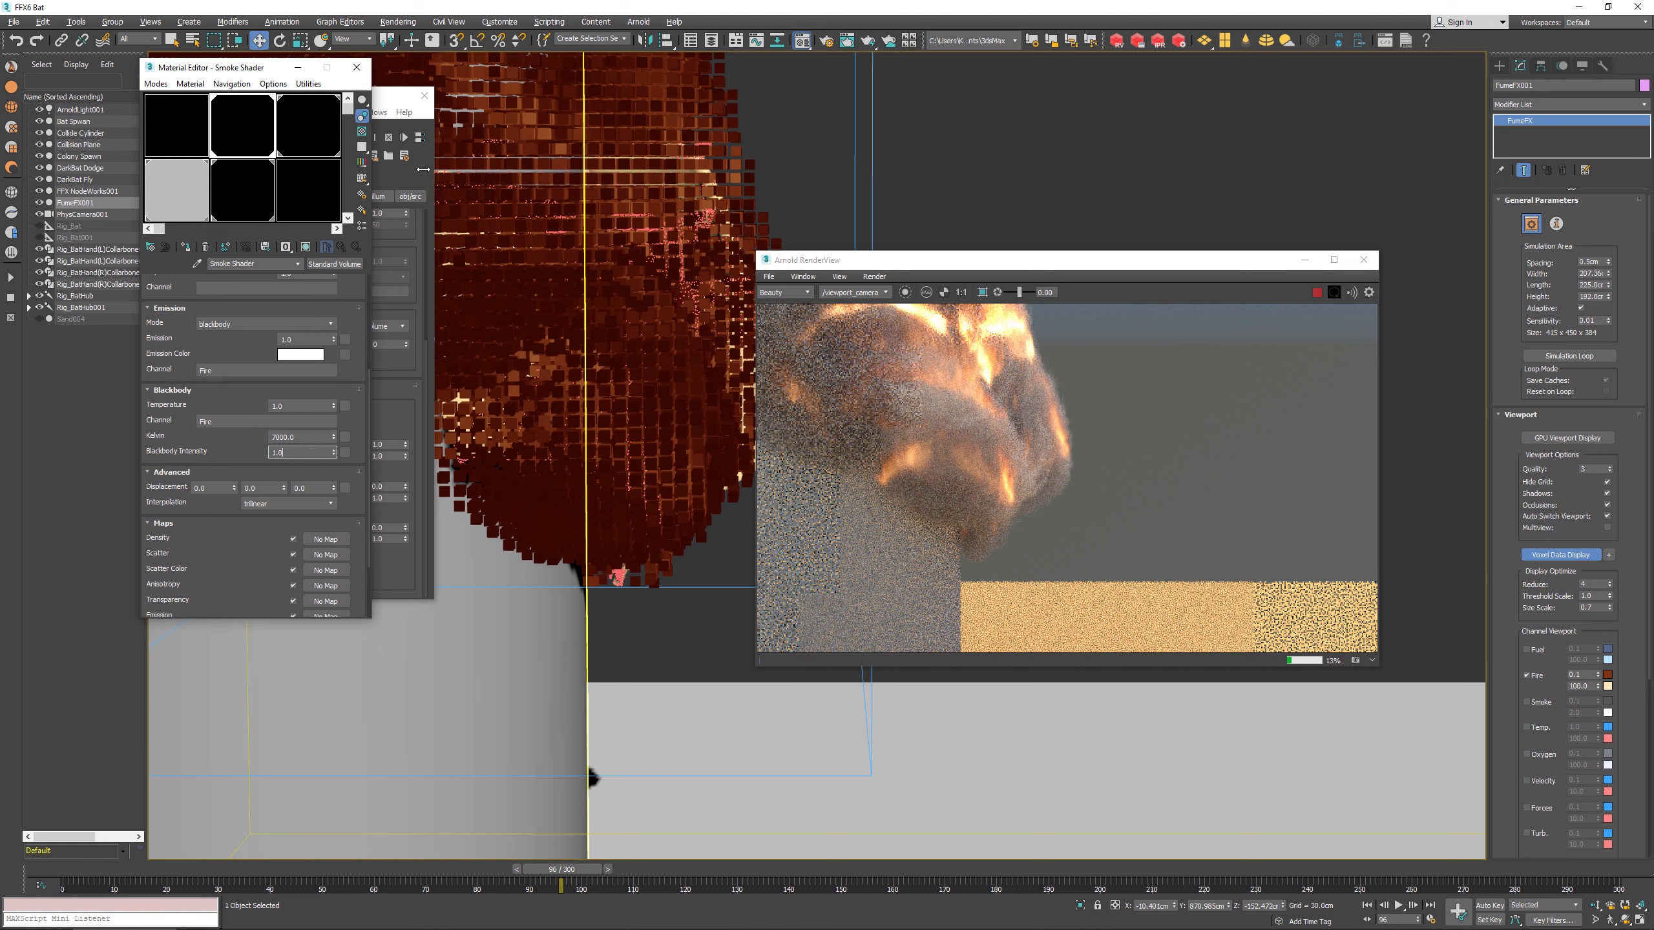
Step: Assign the Fog material Material #3 as an instance to the Scene Atmosphere in the Arnold render settings
left_click(825, 42)
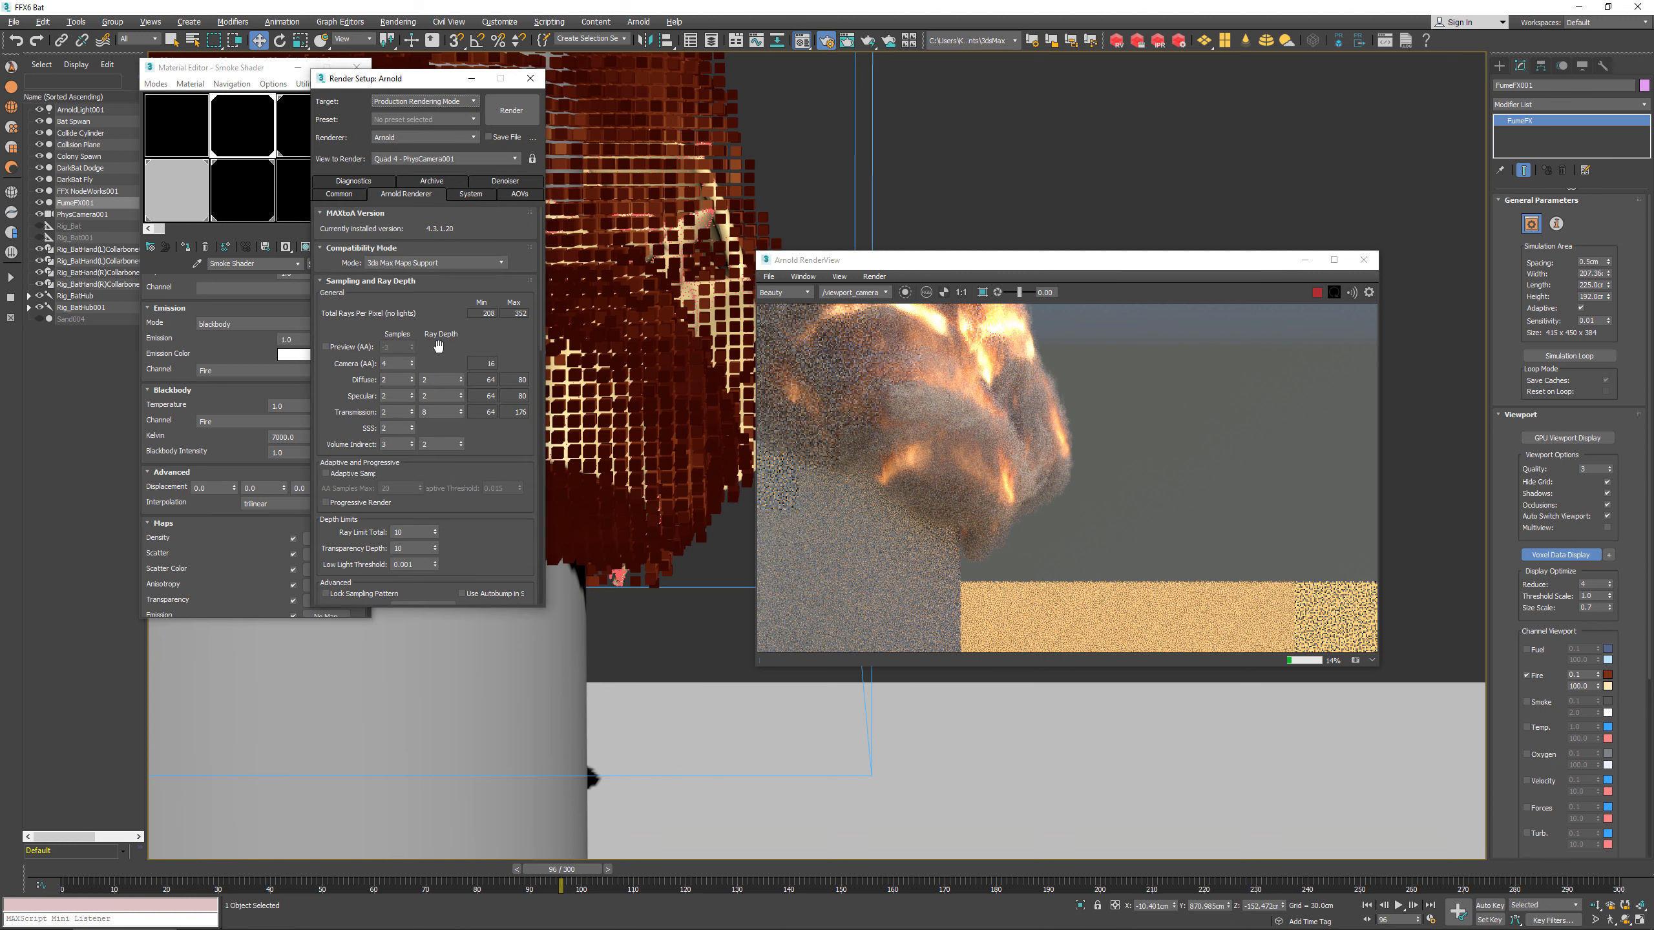
scroll(445, 361, "down", 10)
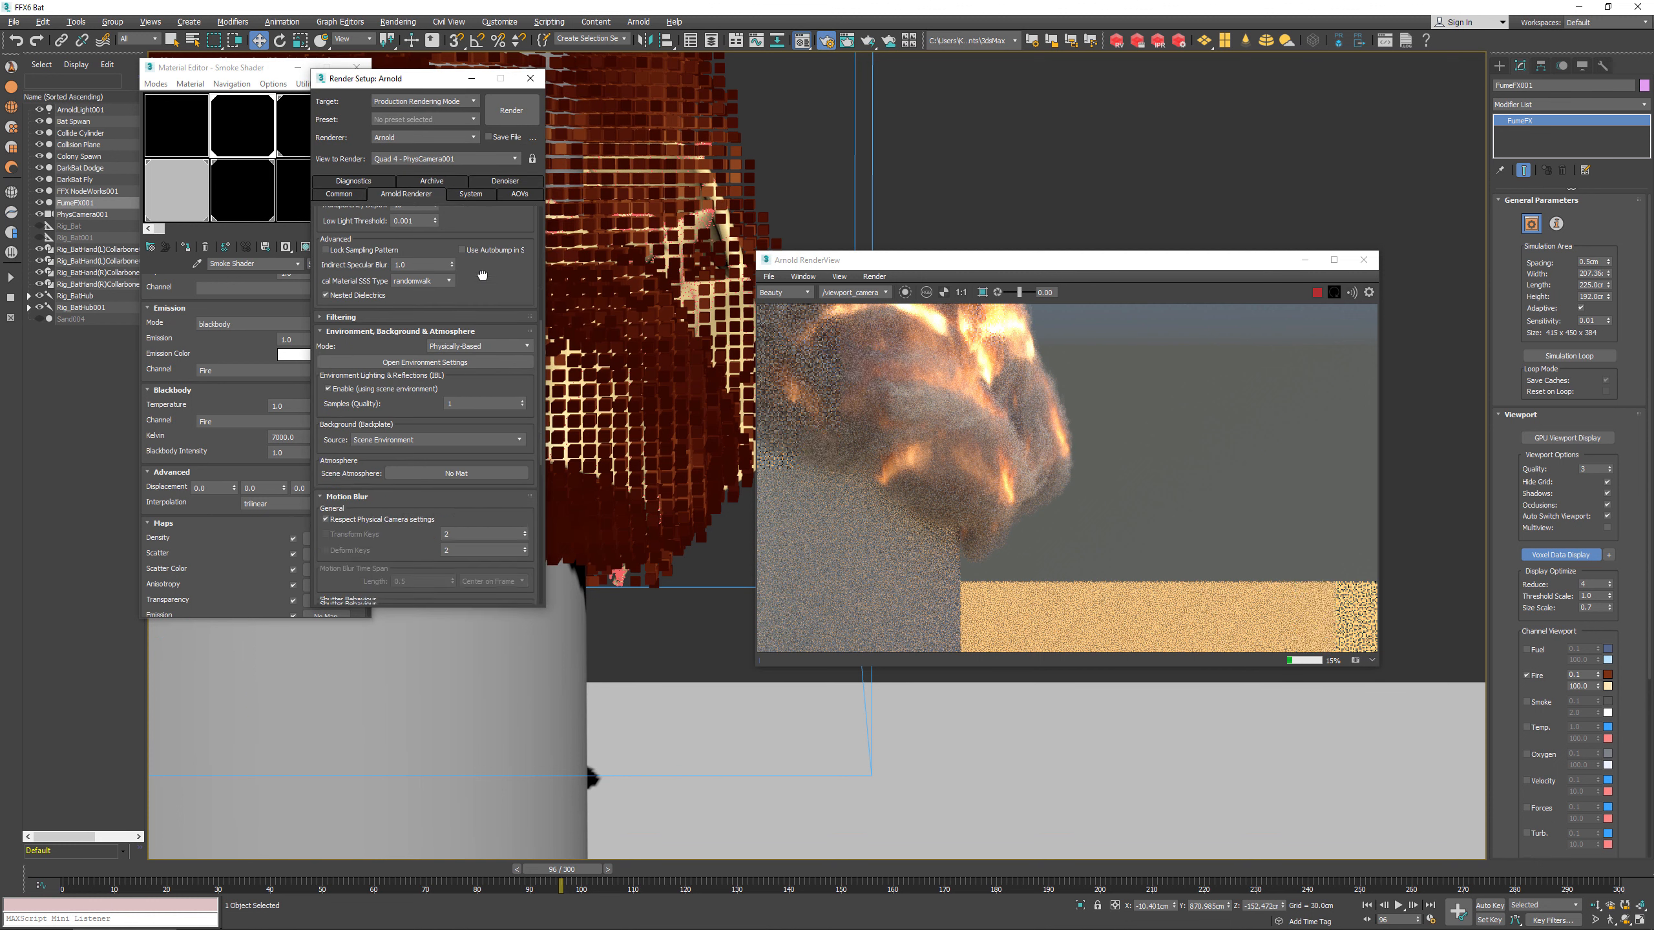
left_click(193, 122)
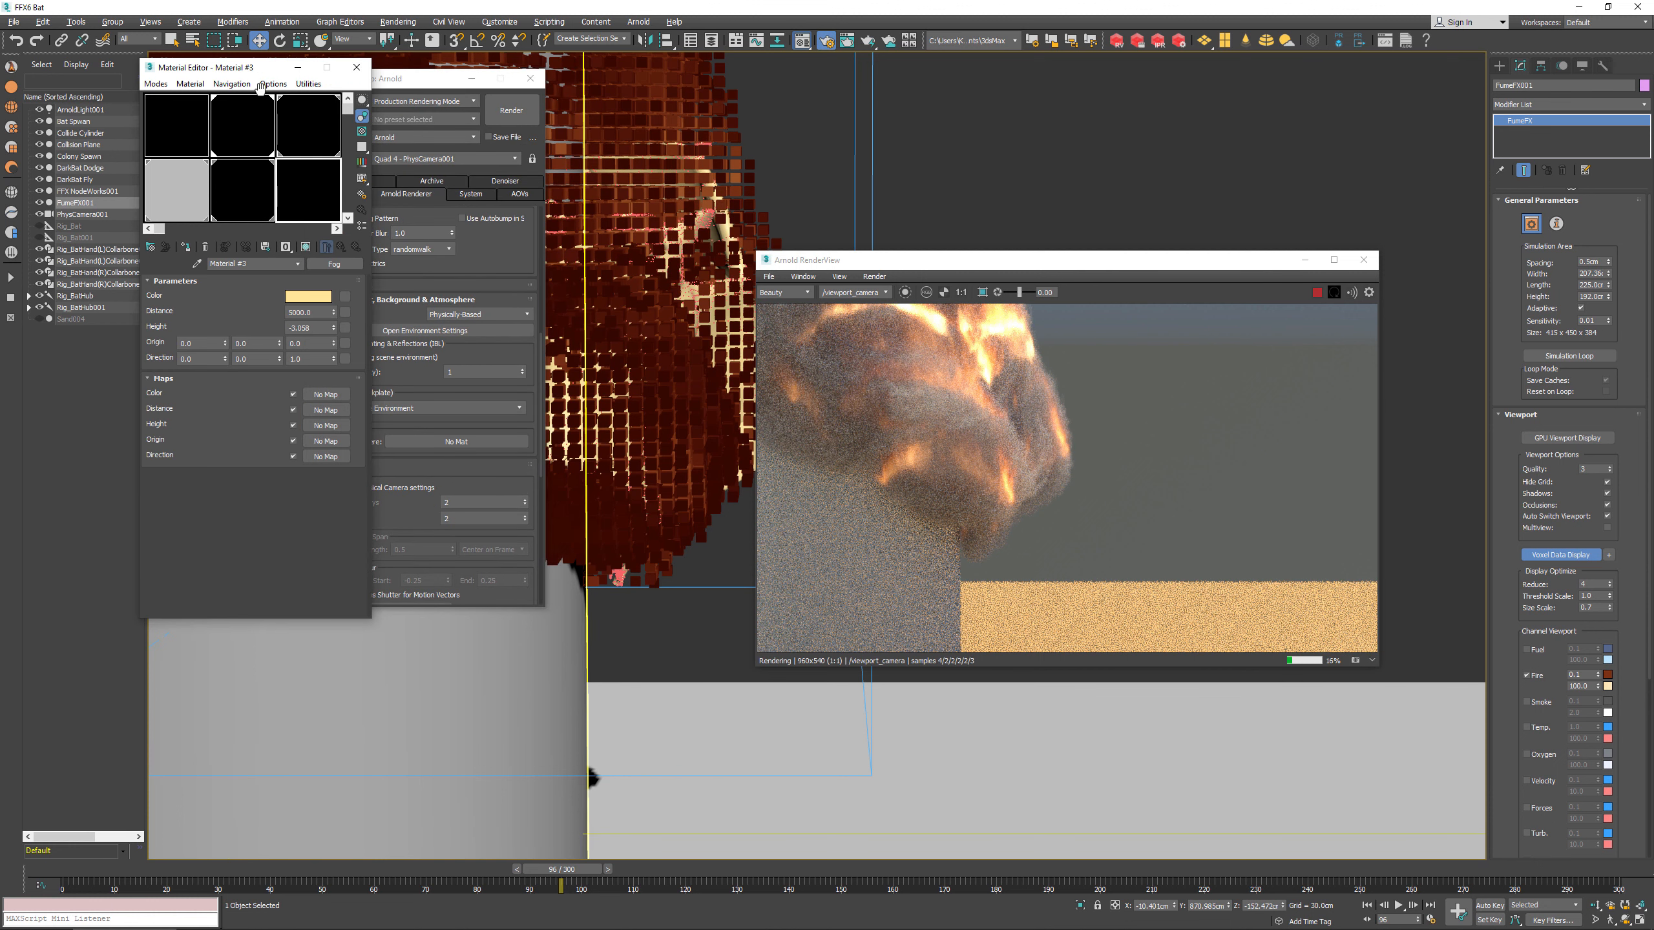
left_click_drag(243, 73, 165, 74)
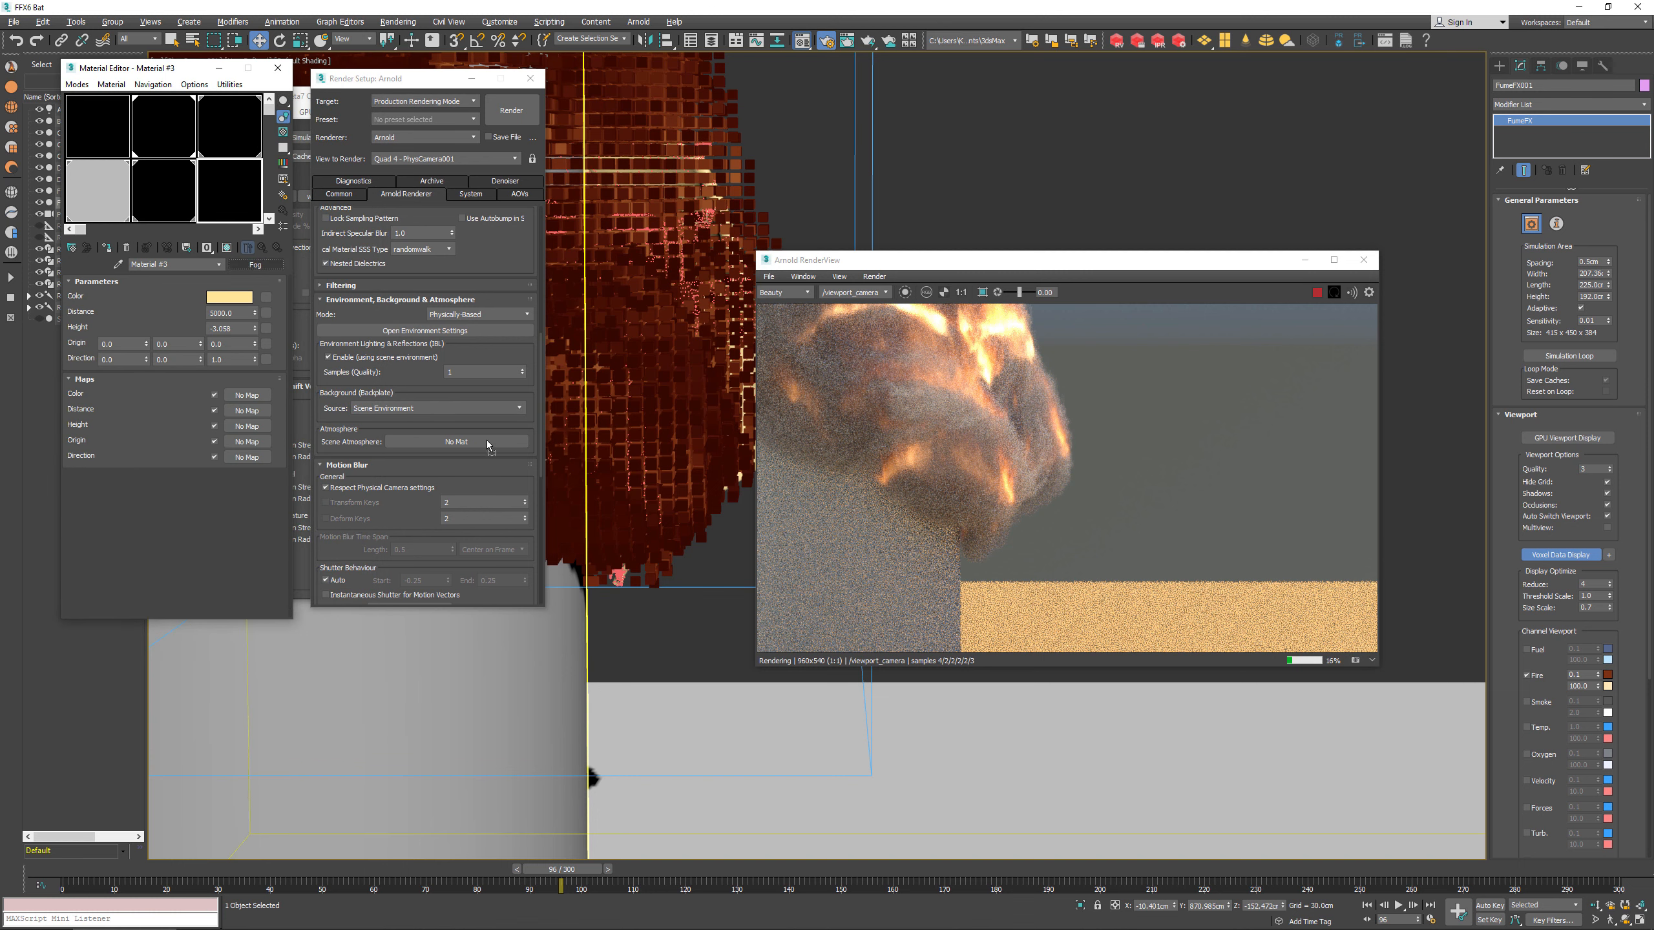
left_click(486, 440)
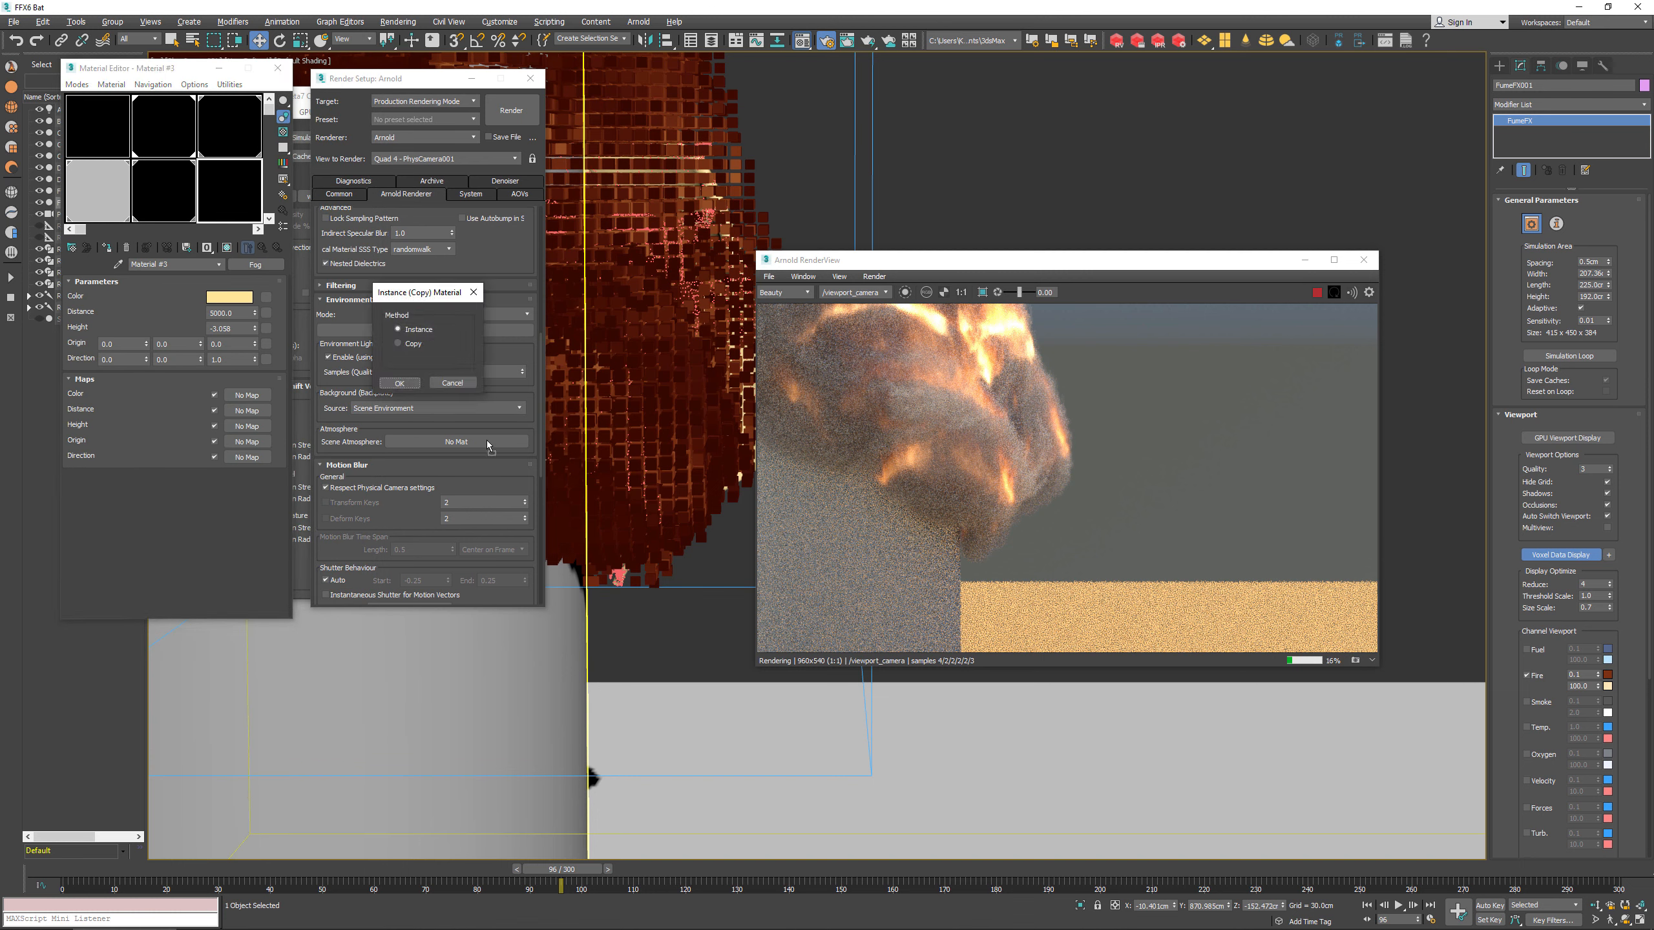
left_click(403, 382)
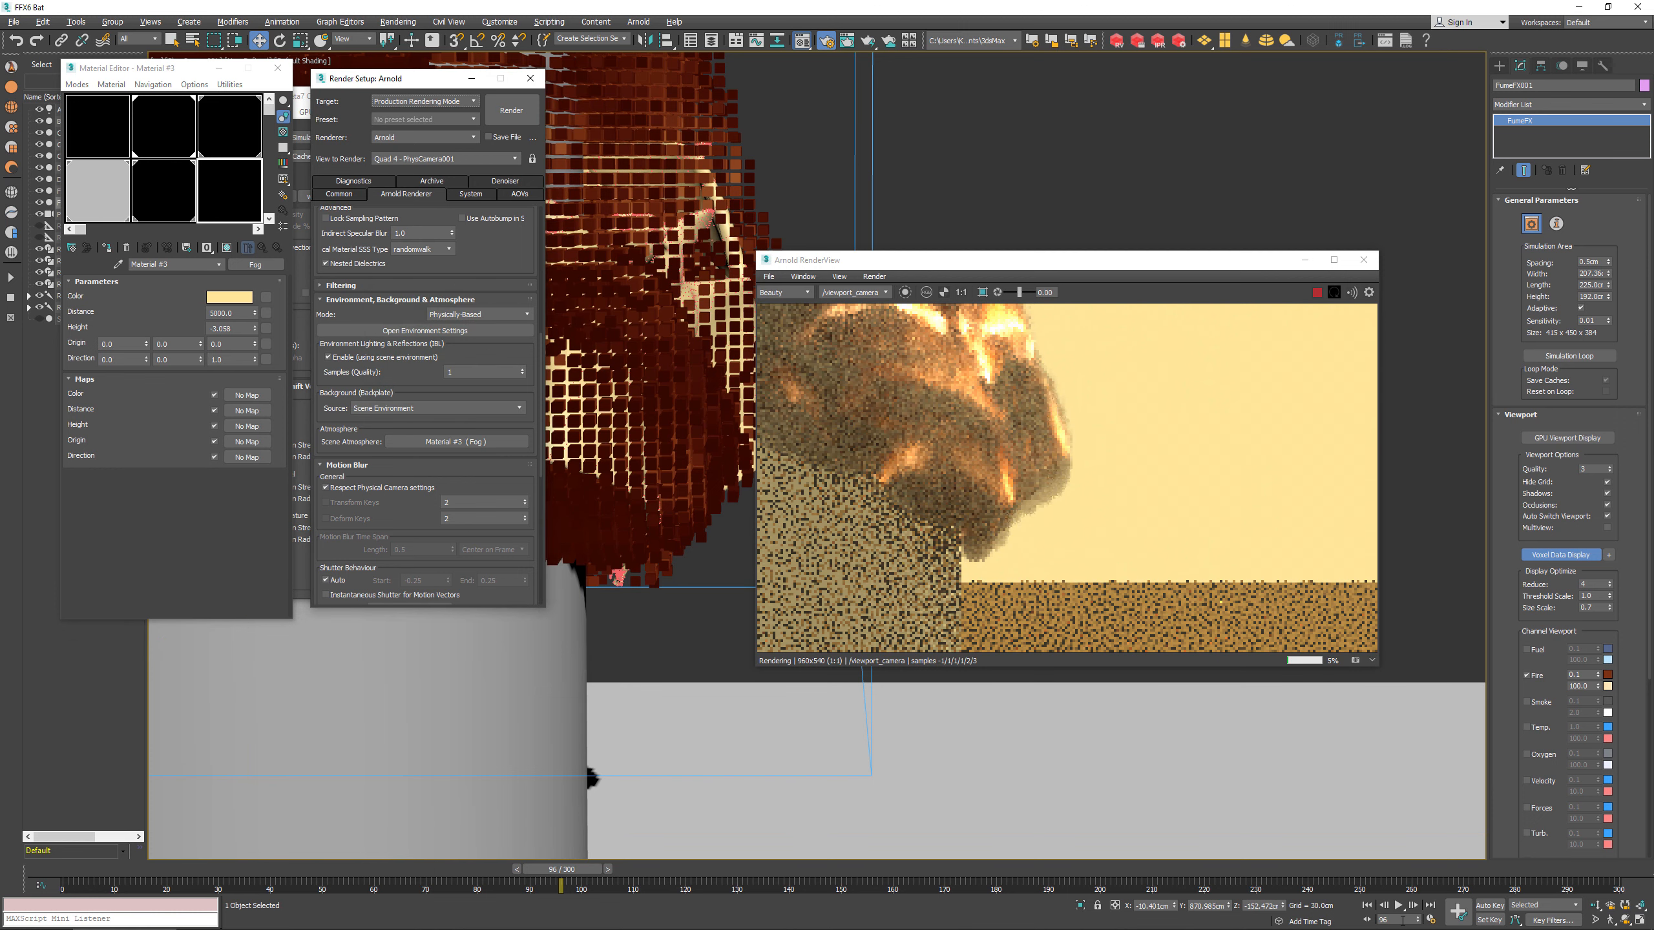
Step: Go to frame 100, then unhide and select the Sand004 object for the Arnold preview
mouse_move(1333, 927)
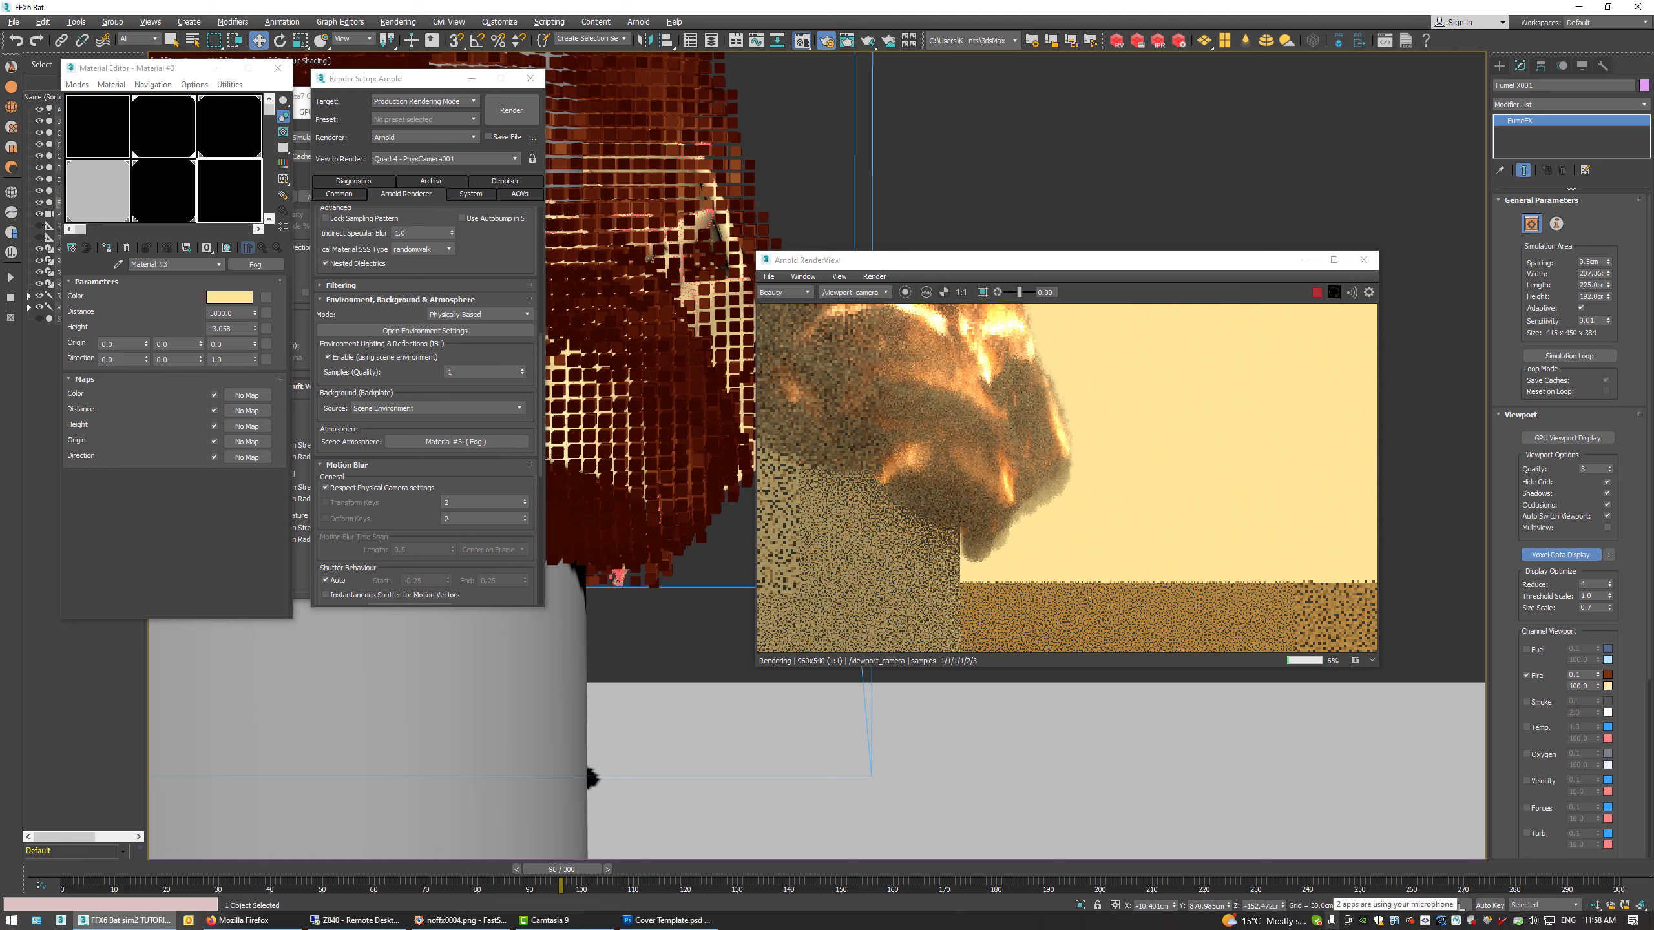
left_click(1393, 919)
type("100")
key("Return")
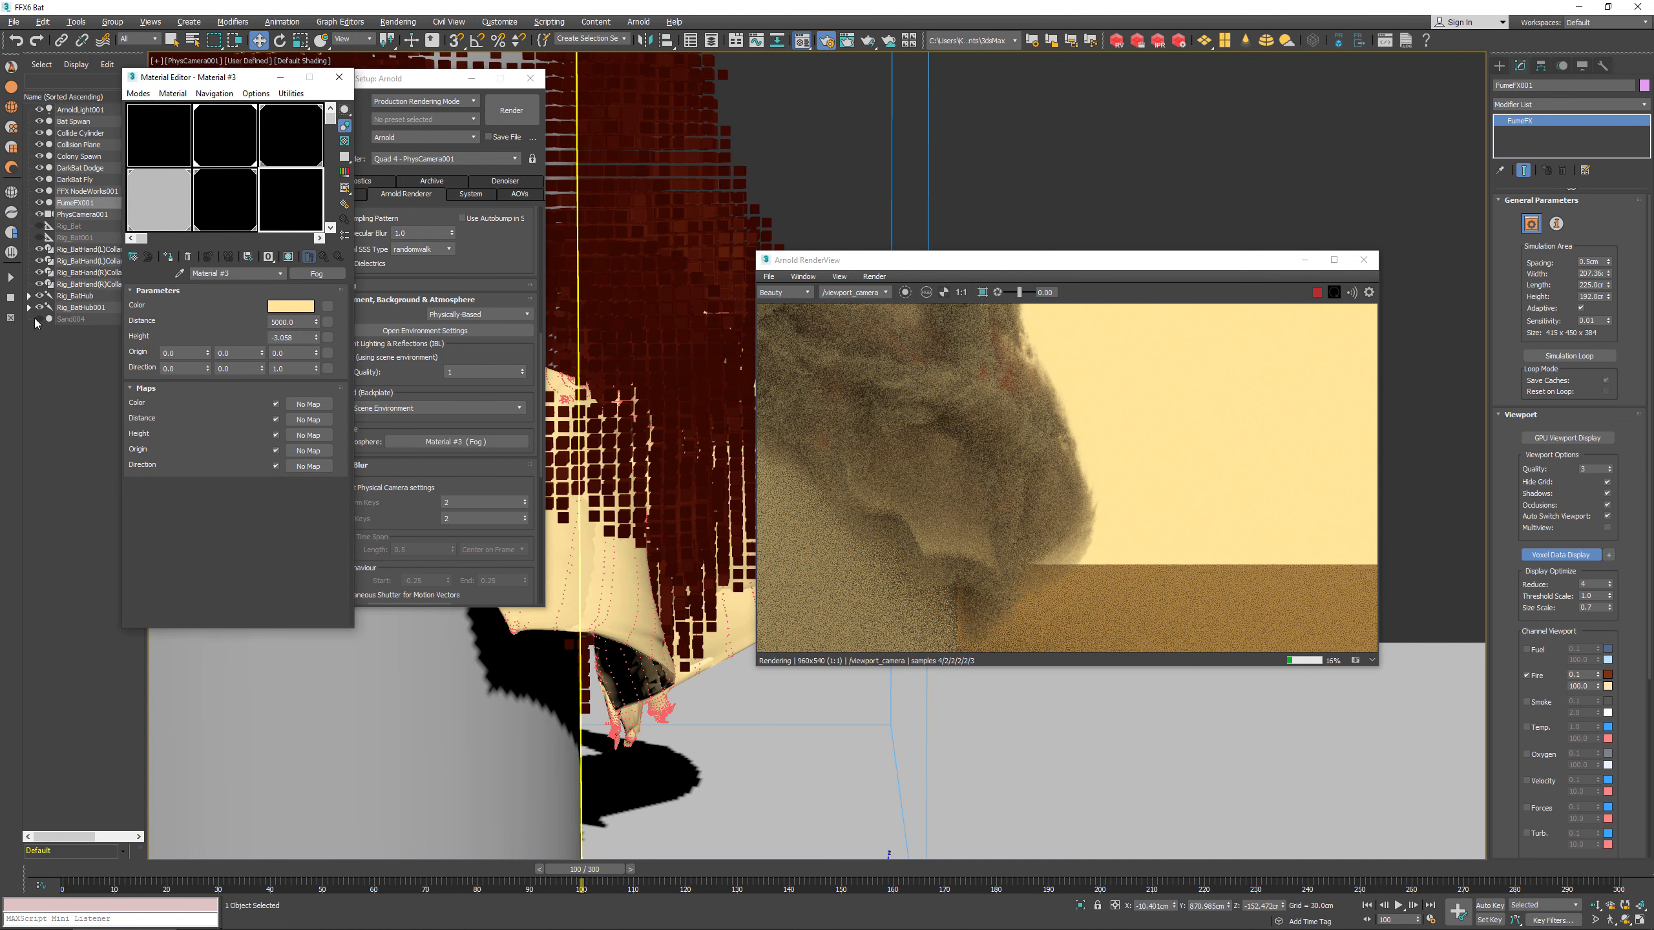
left_click(38, 319)
left_click(71, 321)
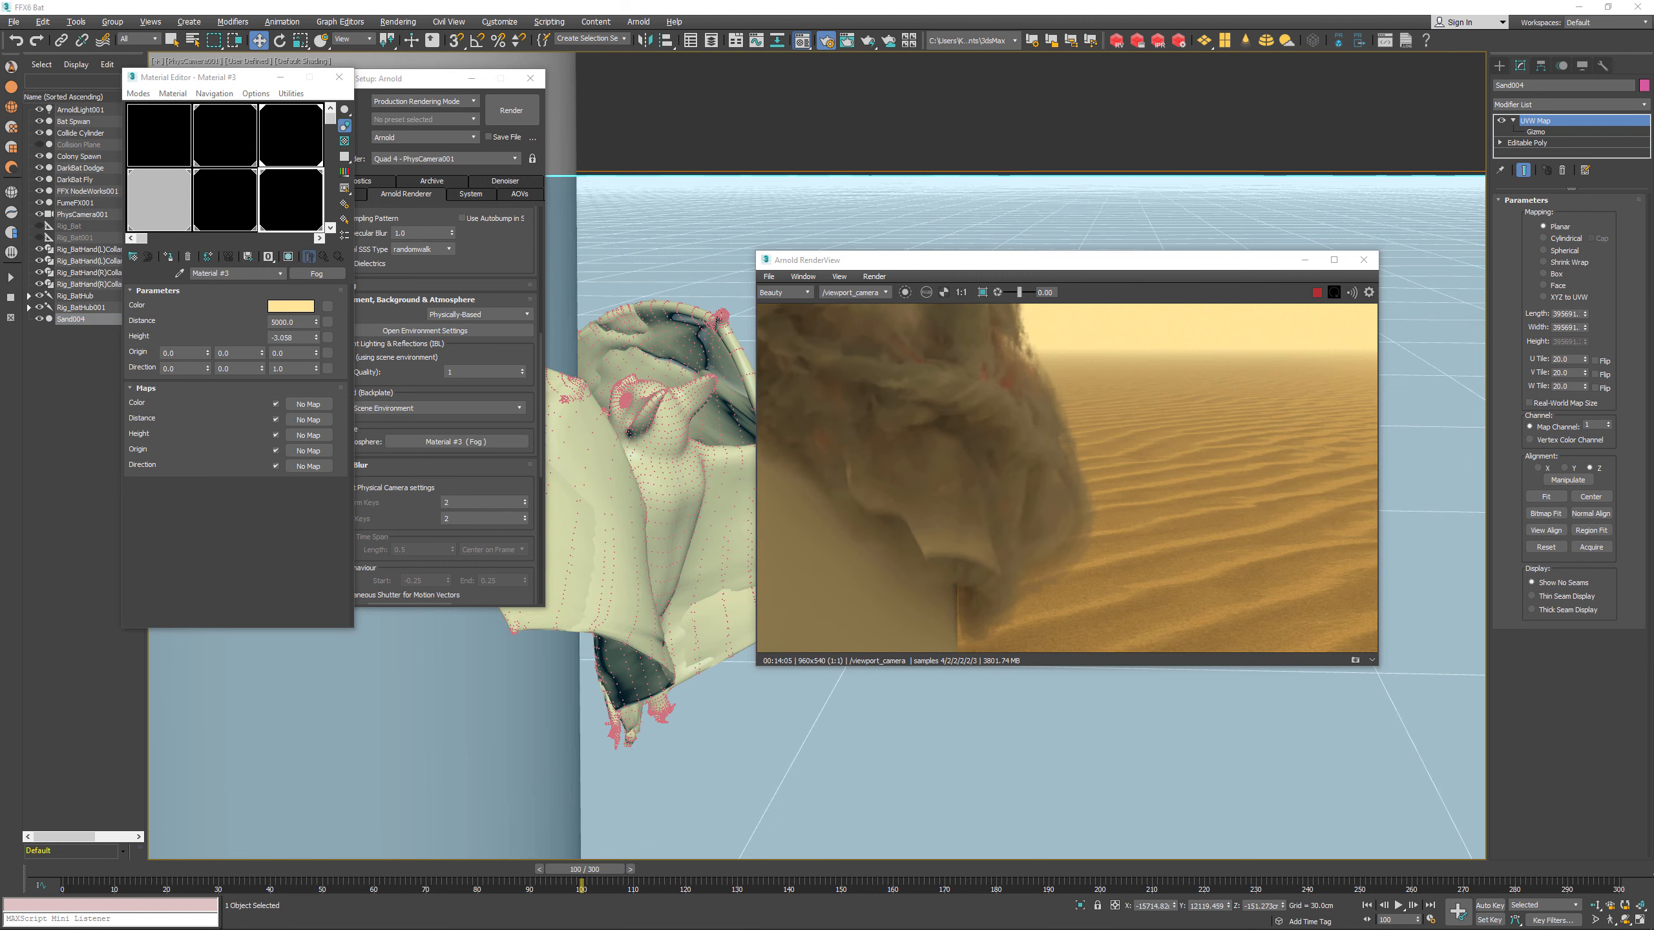
Step: Review the Arnold sampling and ray depth settings, then select ArnoldLight001 to examine its Skydome shape, texture and intensity settings
left_click_drag(482, 338, 495, 687)
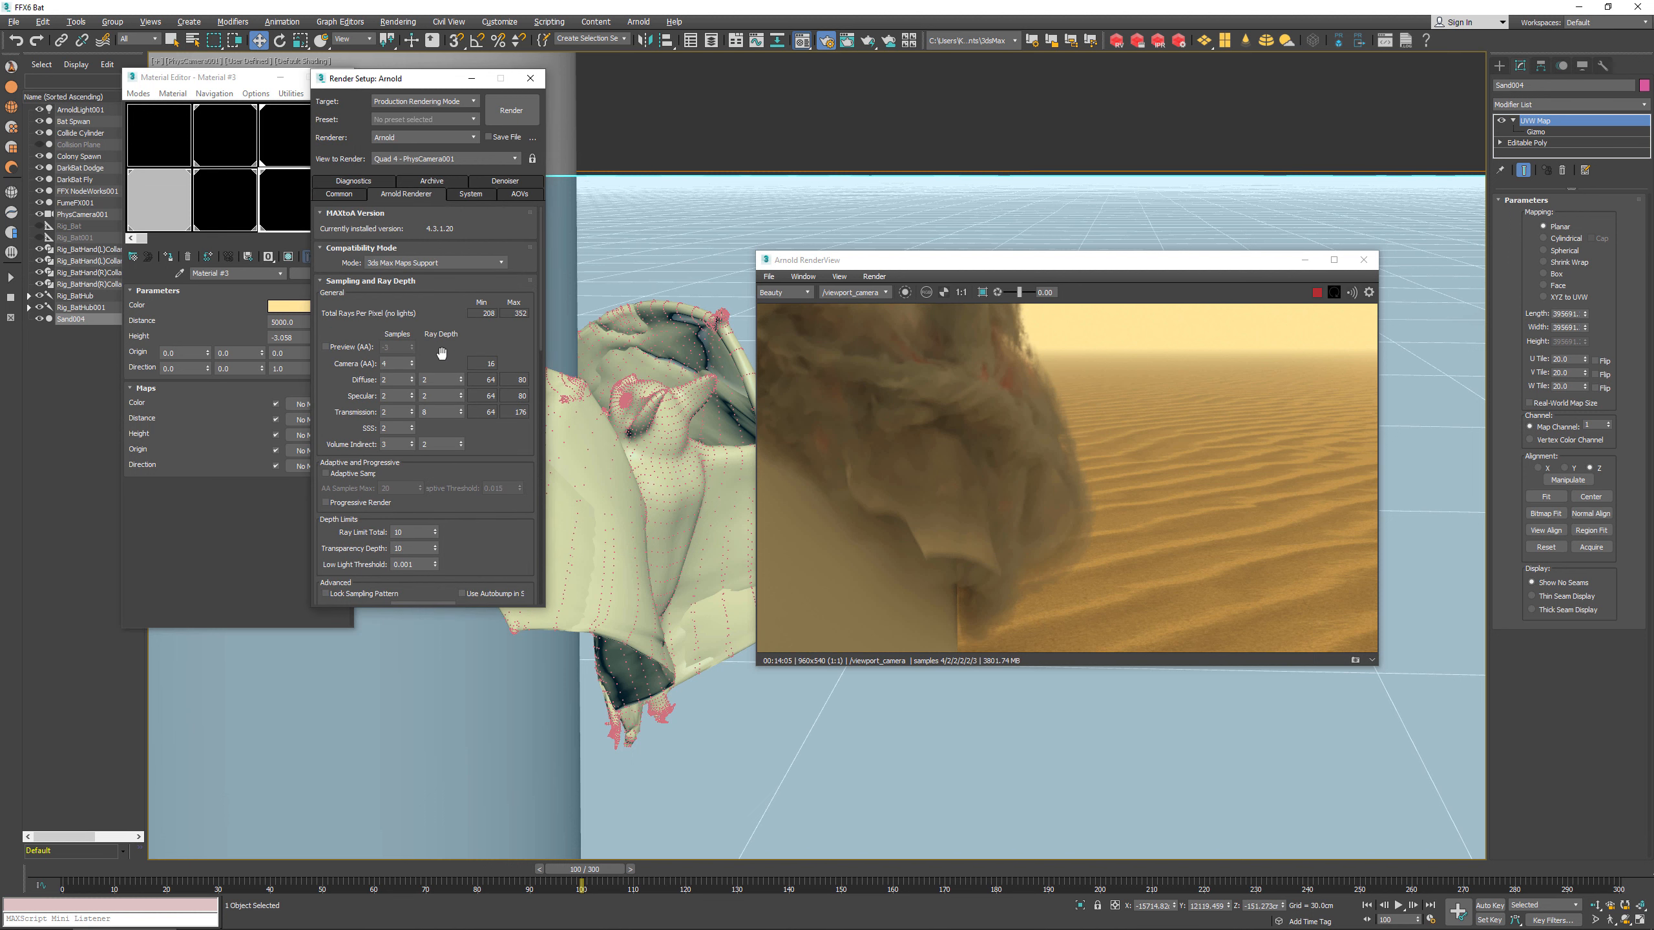
left_click(436, 383)
left_click(80, 109)
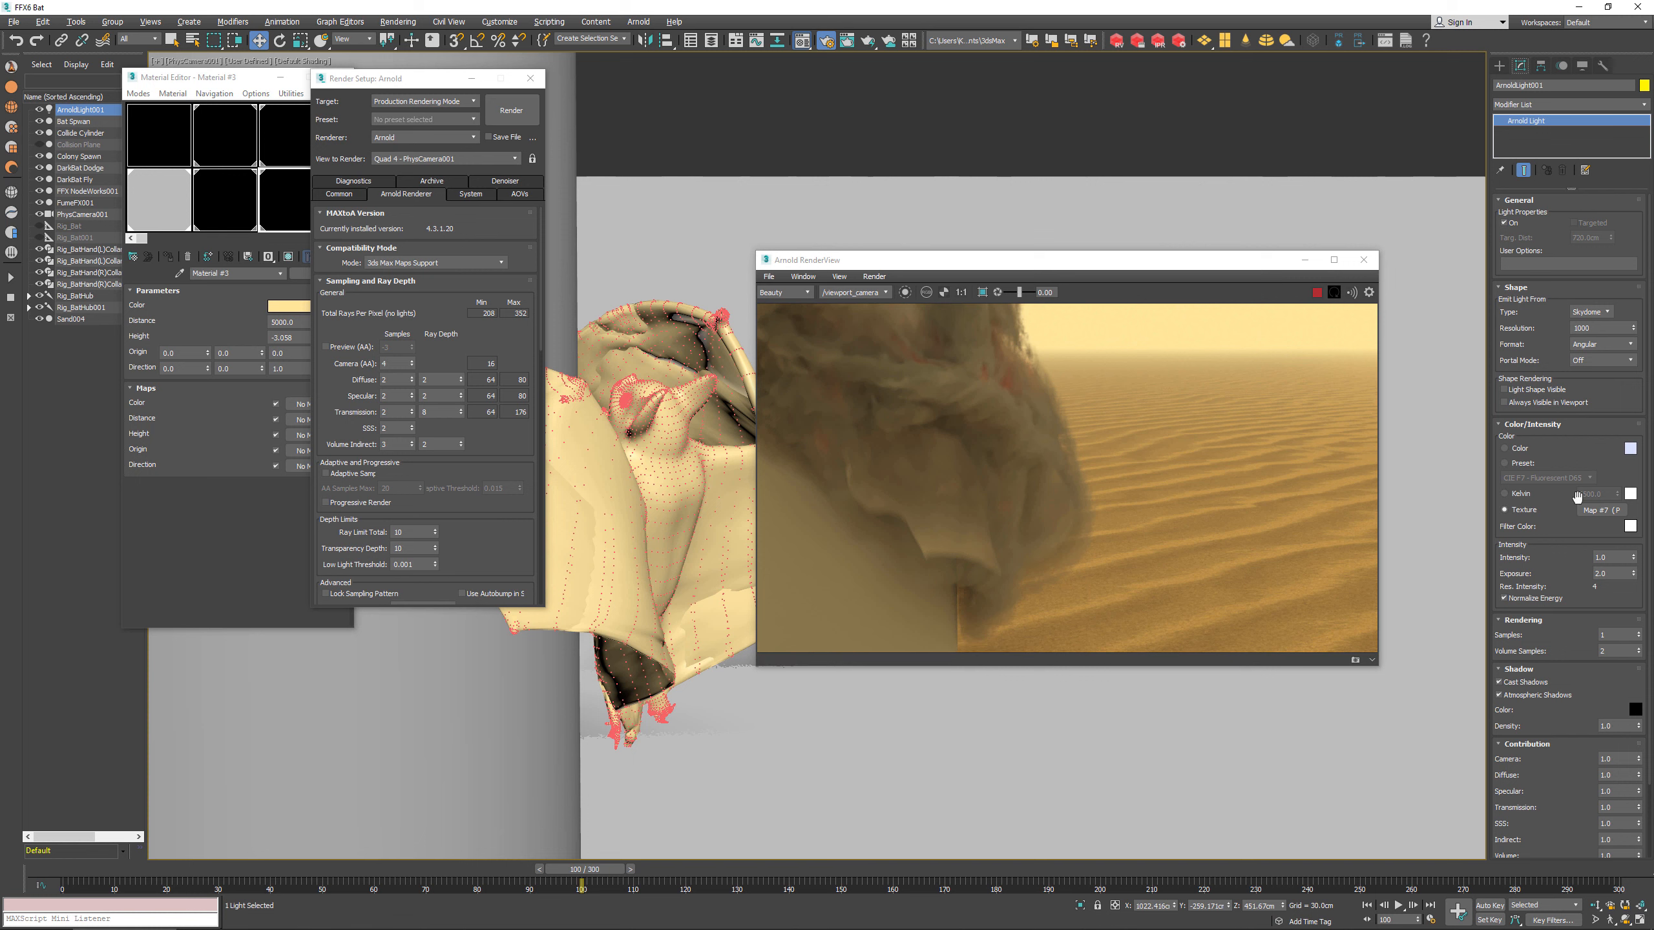
left_click_drag(1592, 510, 163, 191)
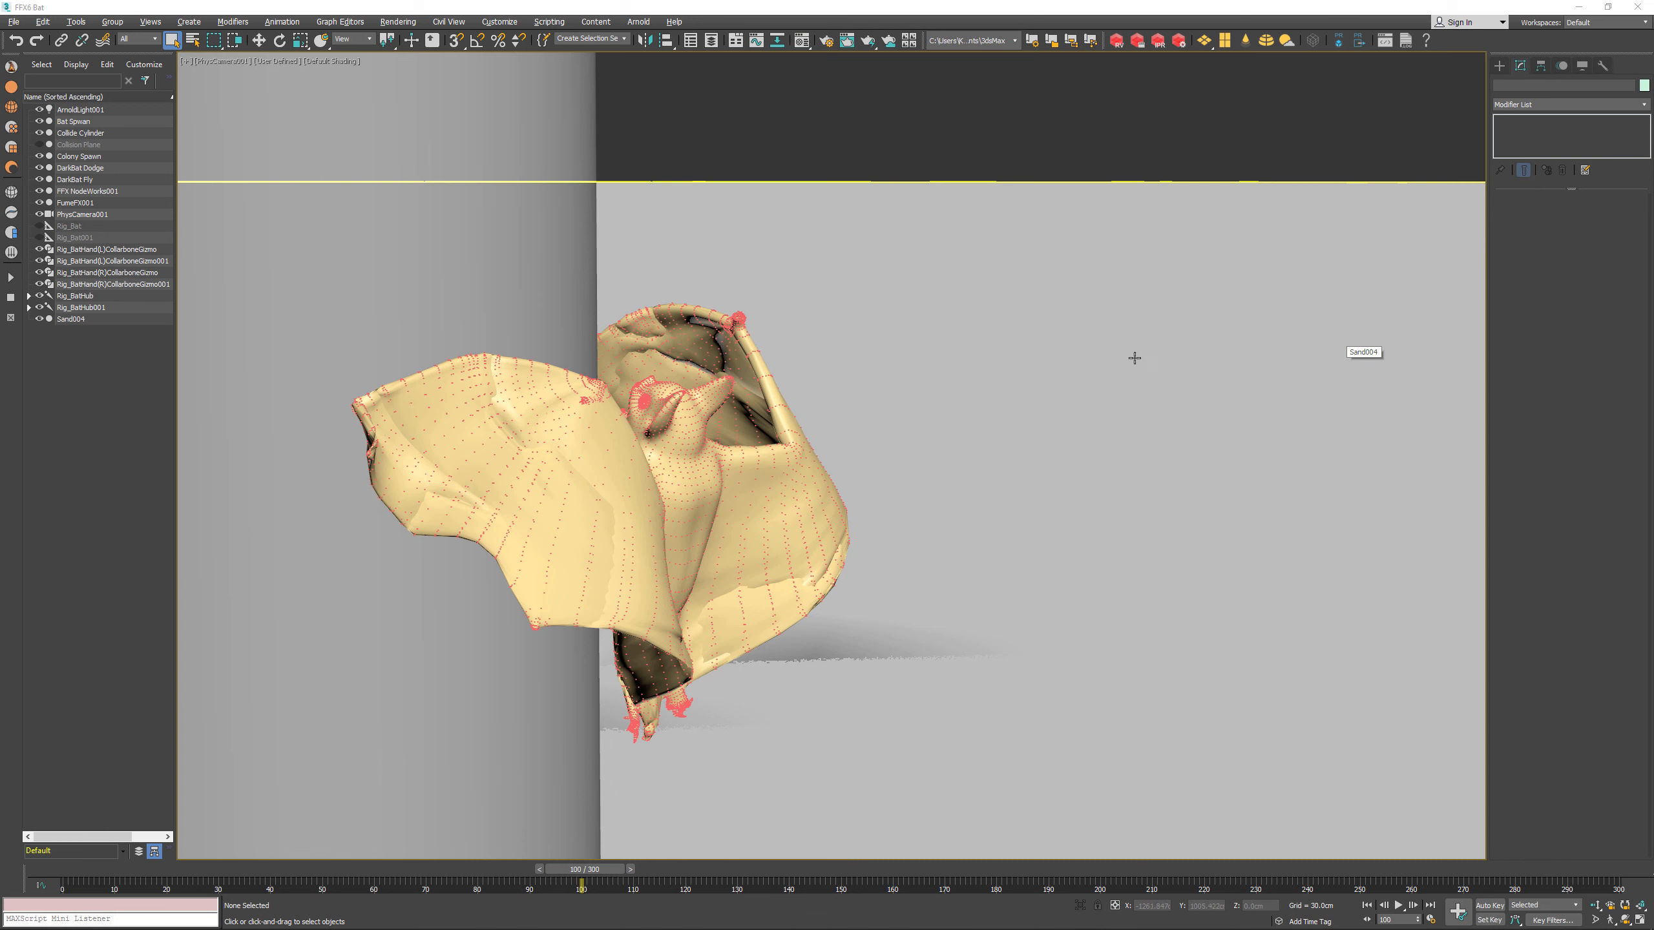
Step: Open the node editor of PFX NodeWorks001 and add a new workspace named colony
left_click(104, 191)
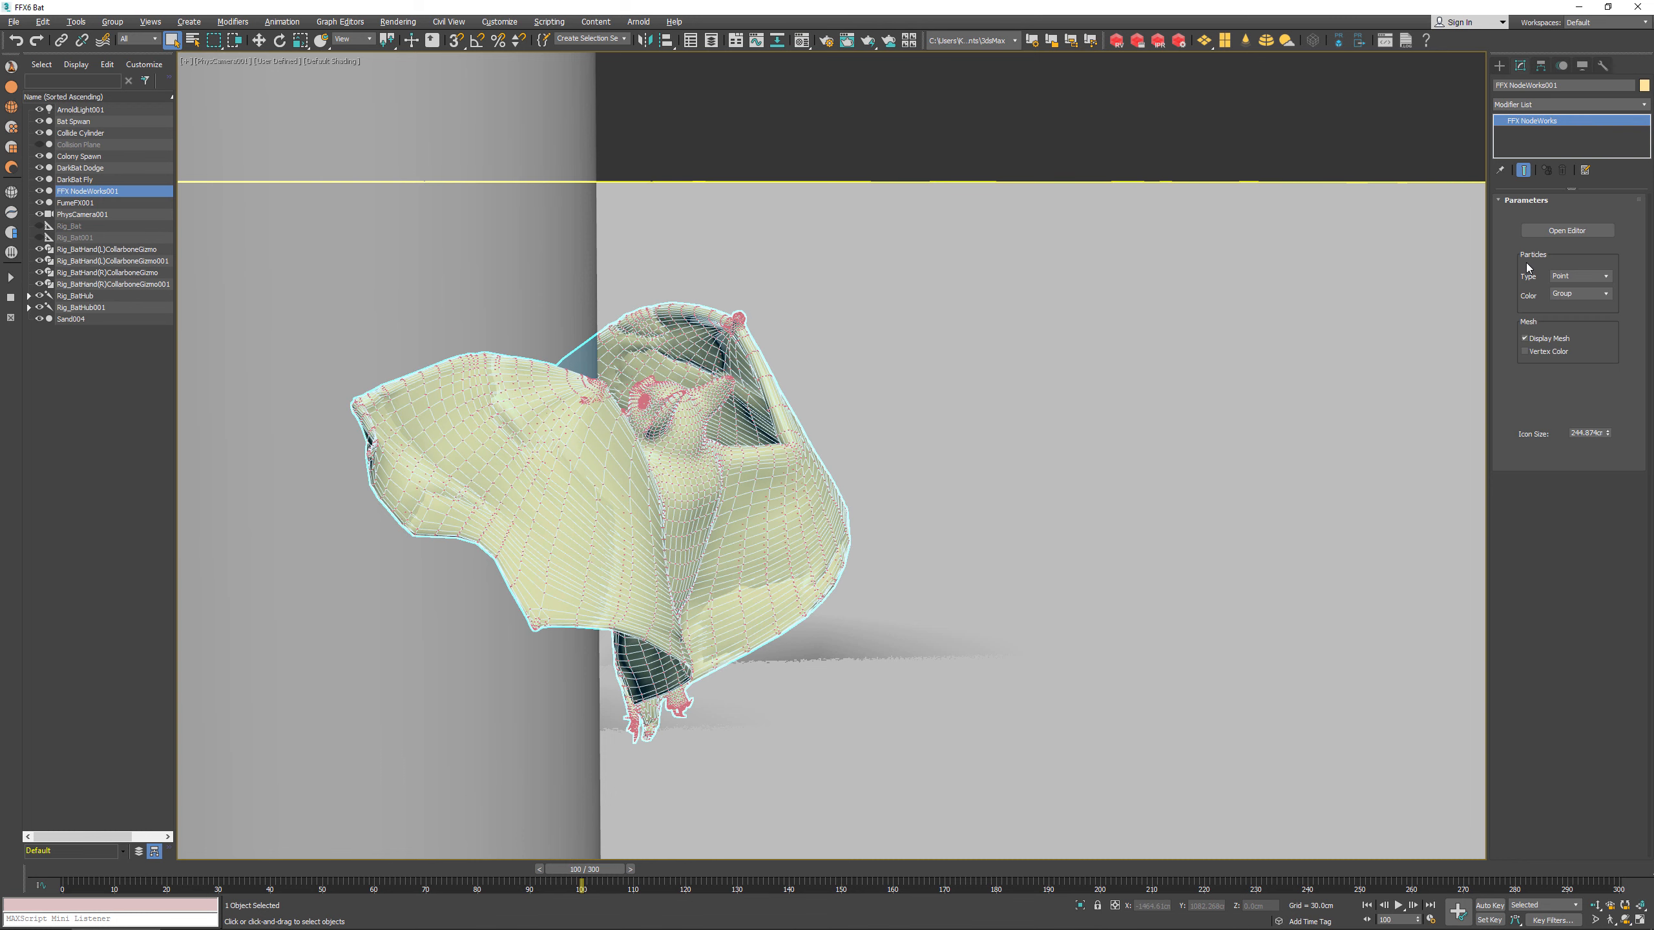
left_click(1543, 231)
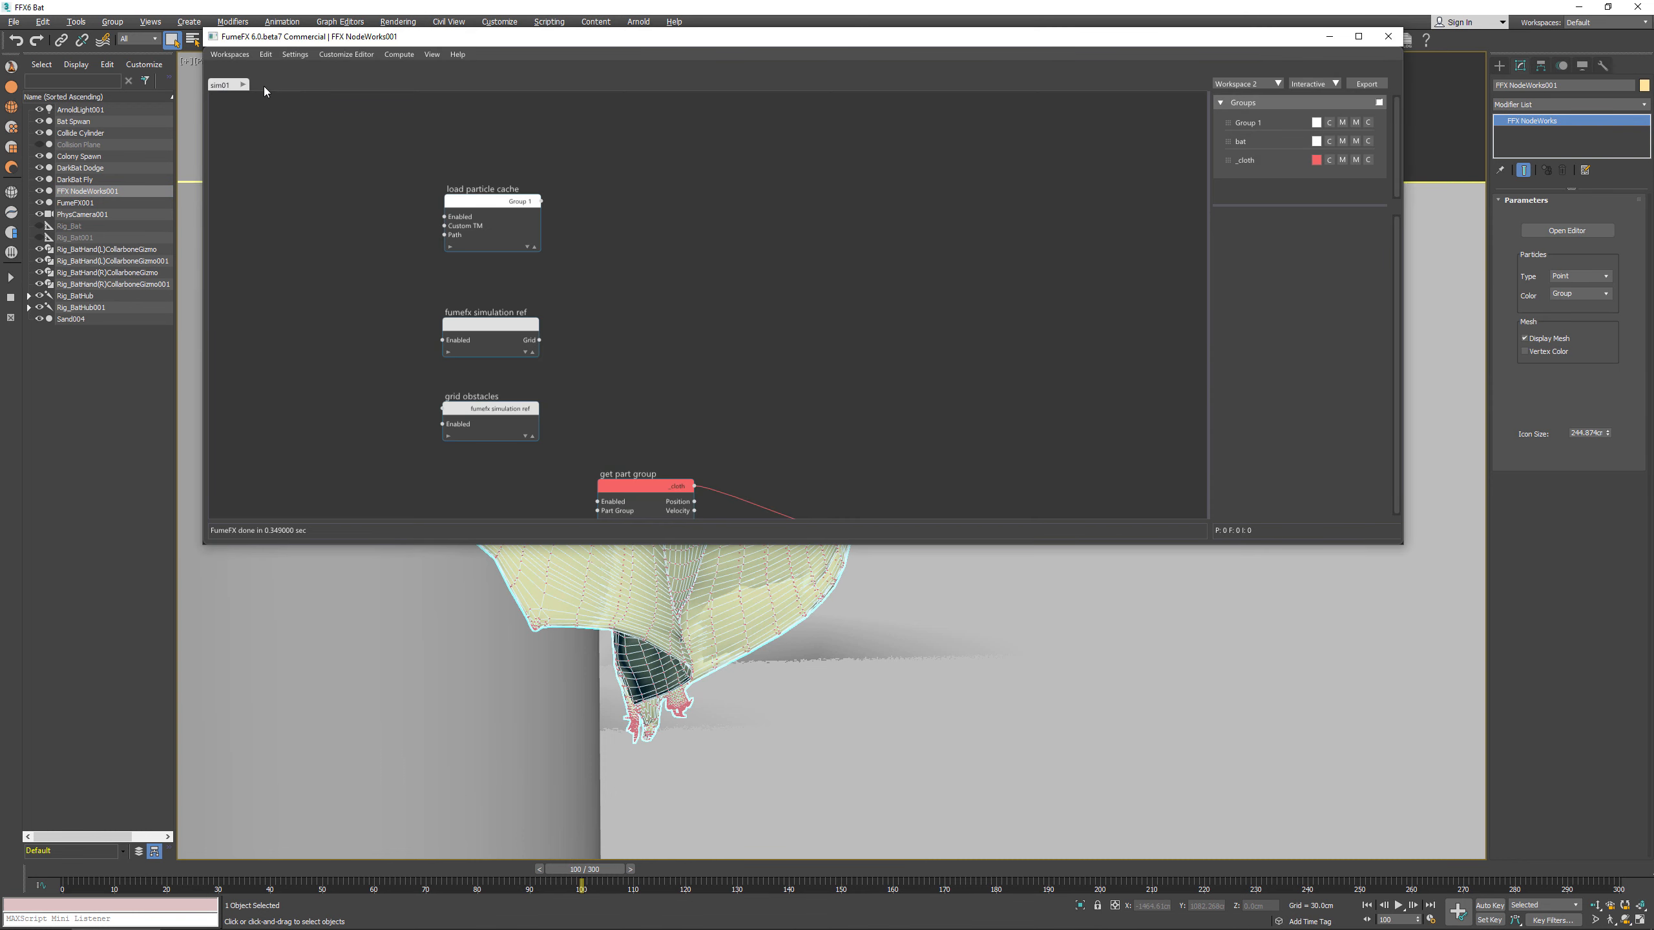
double_click(263, 87)
double_click(263, 87)
type("col")
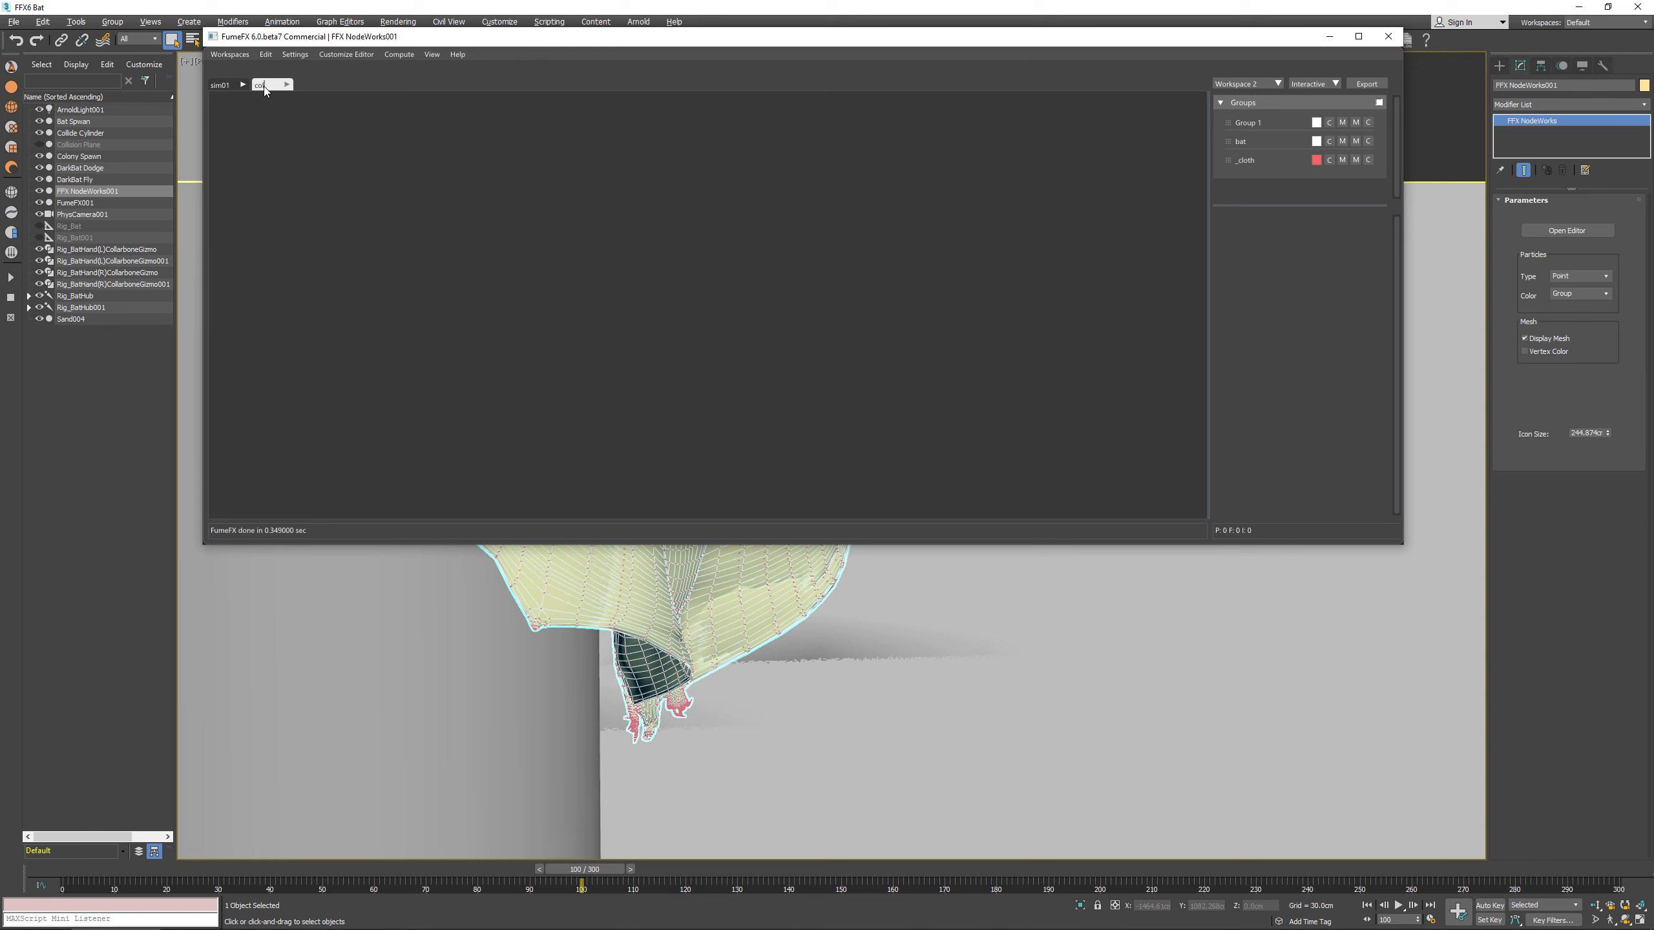
type("ony")
Step: Add a particle group named colony and give it a green display color
right_click(1256, 177)
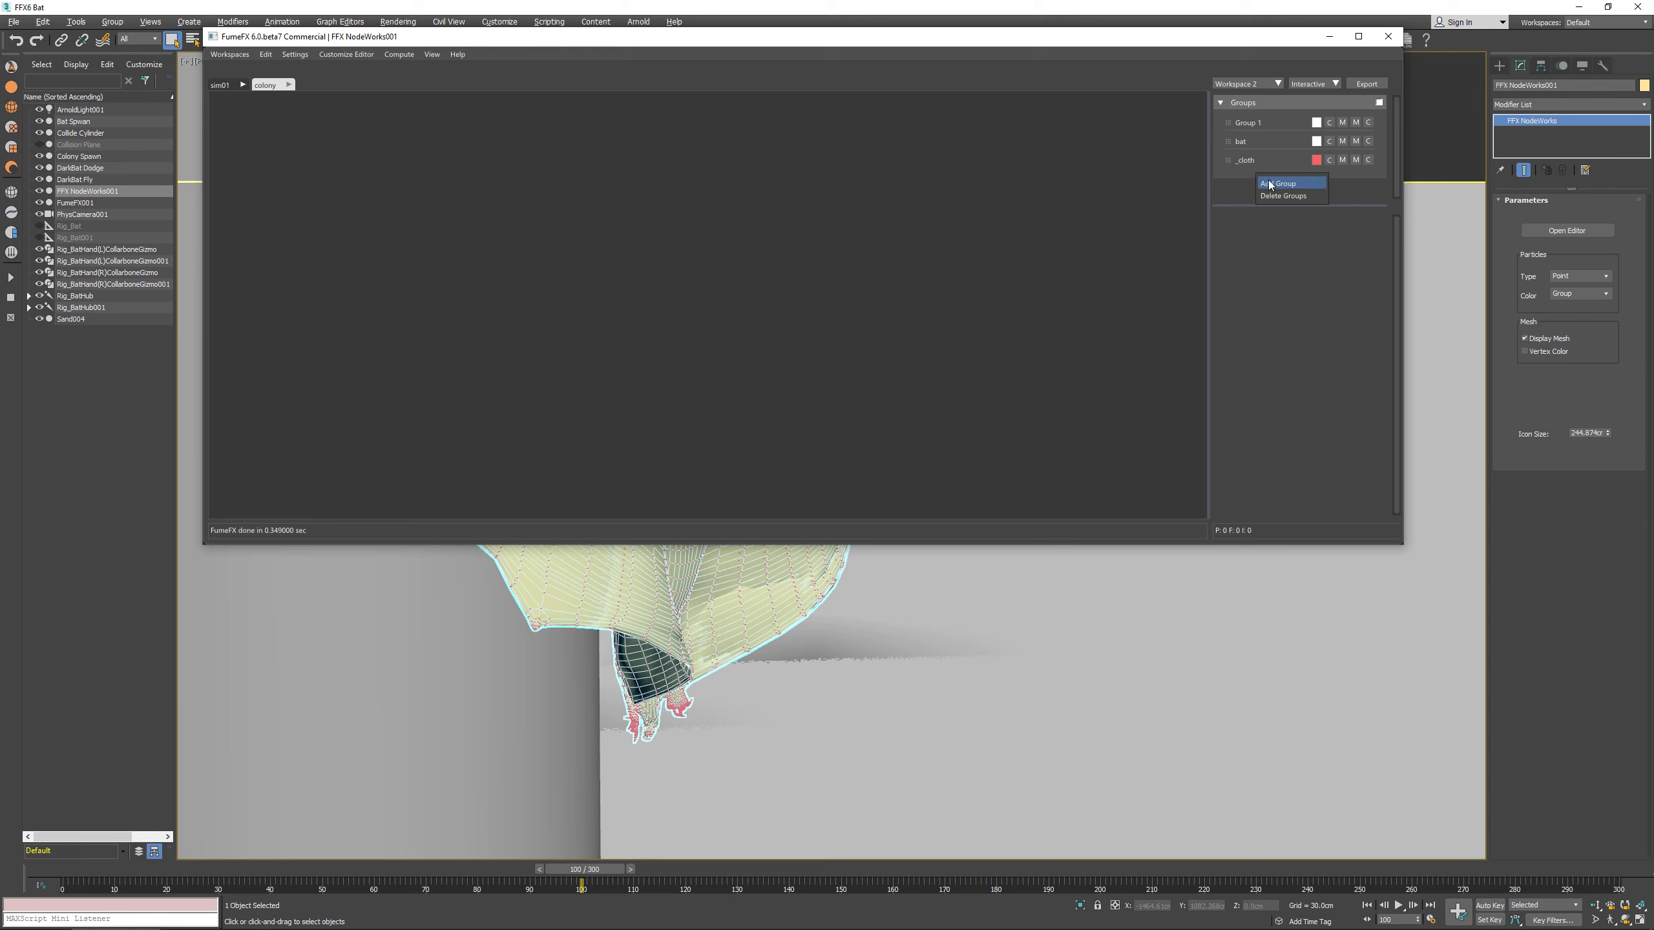
left_click(1269, 183)
double_click(1250, 179)
key("Return")
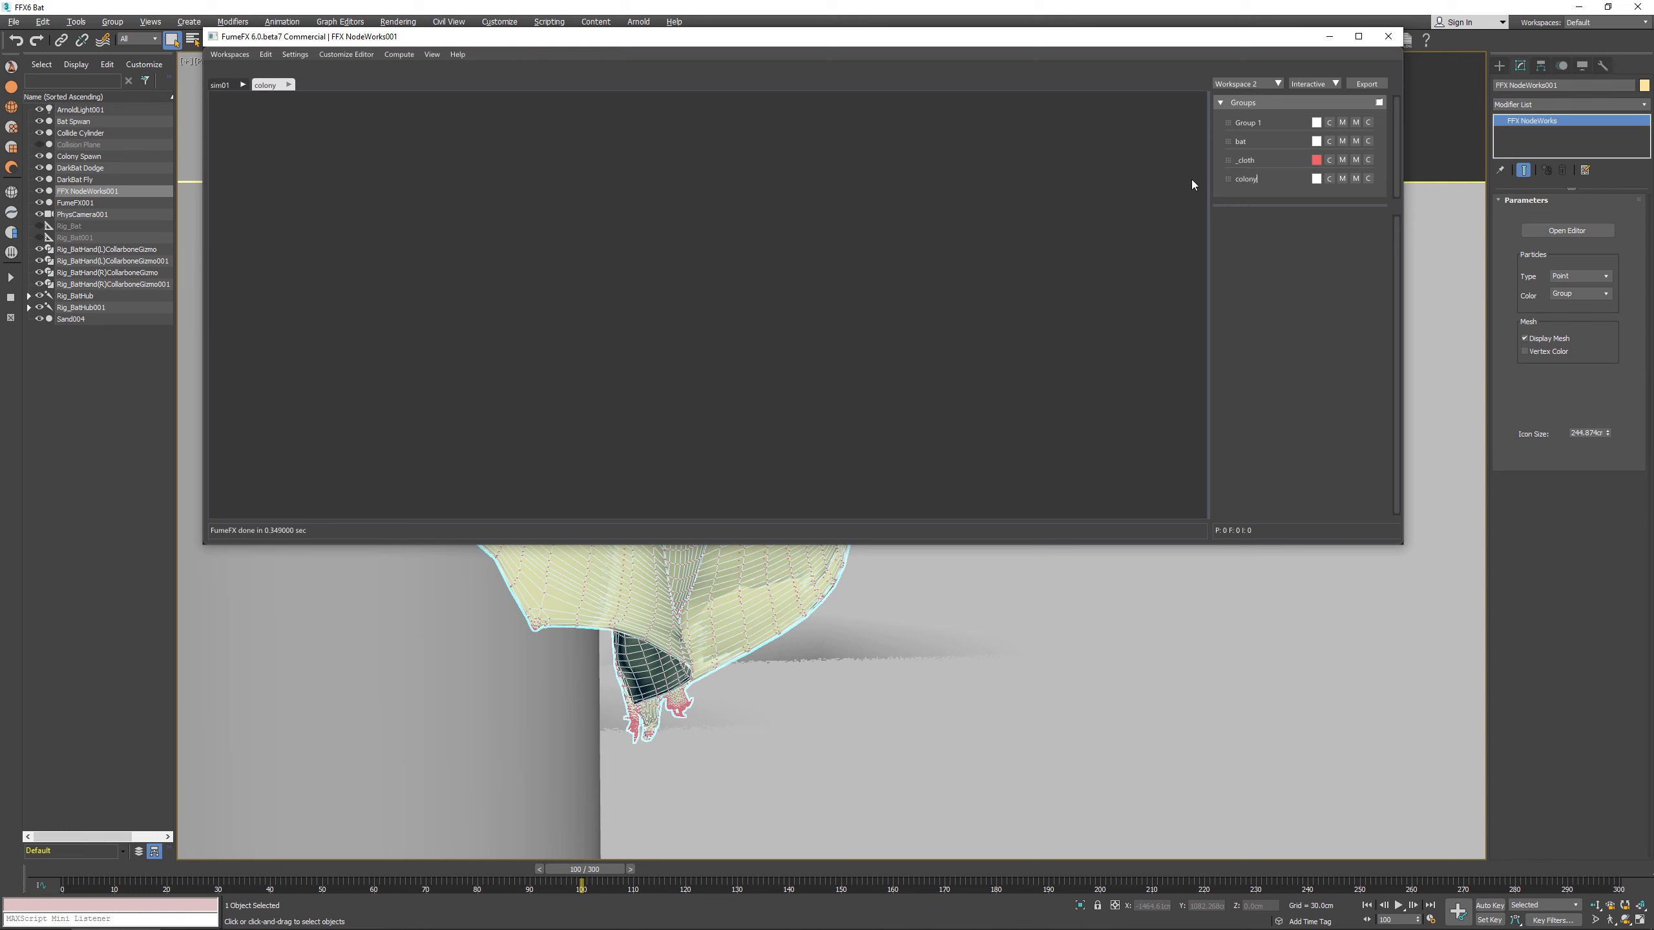
left_click(1316, 178)
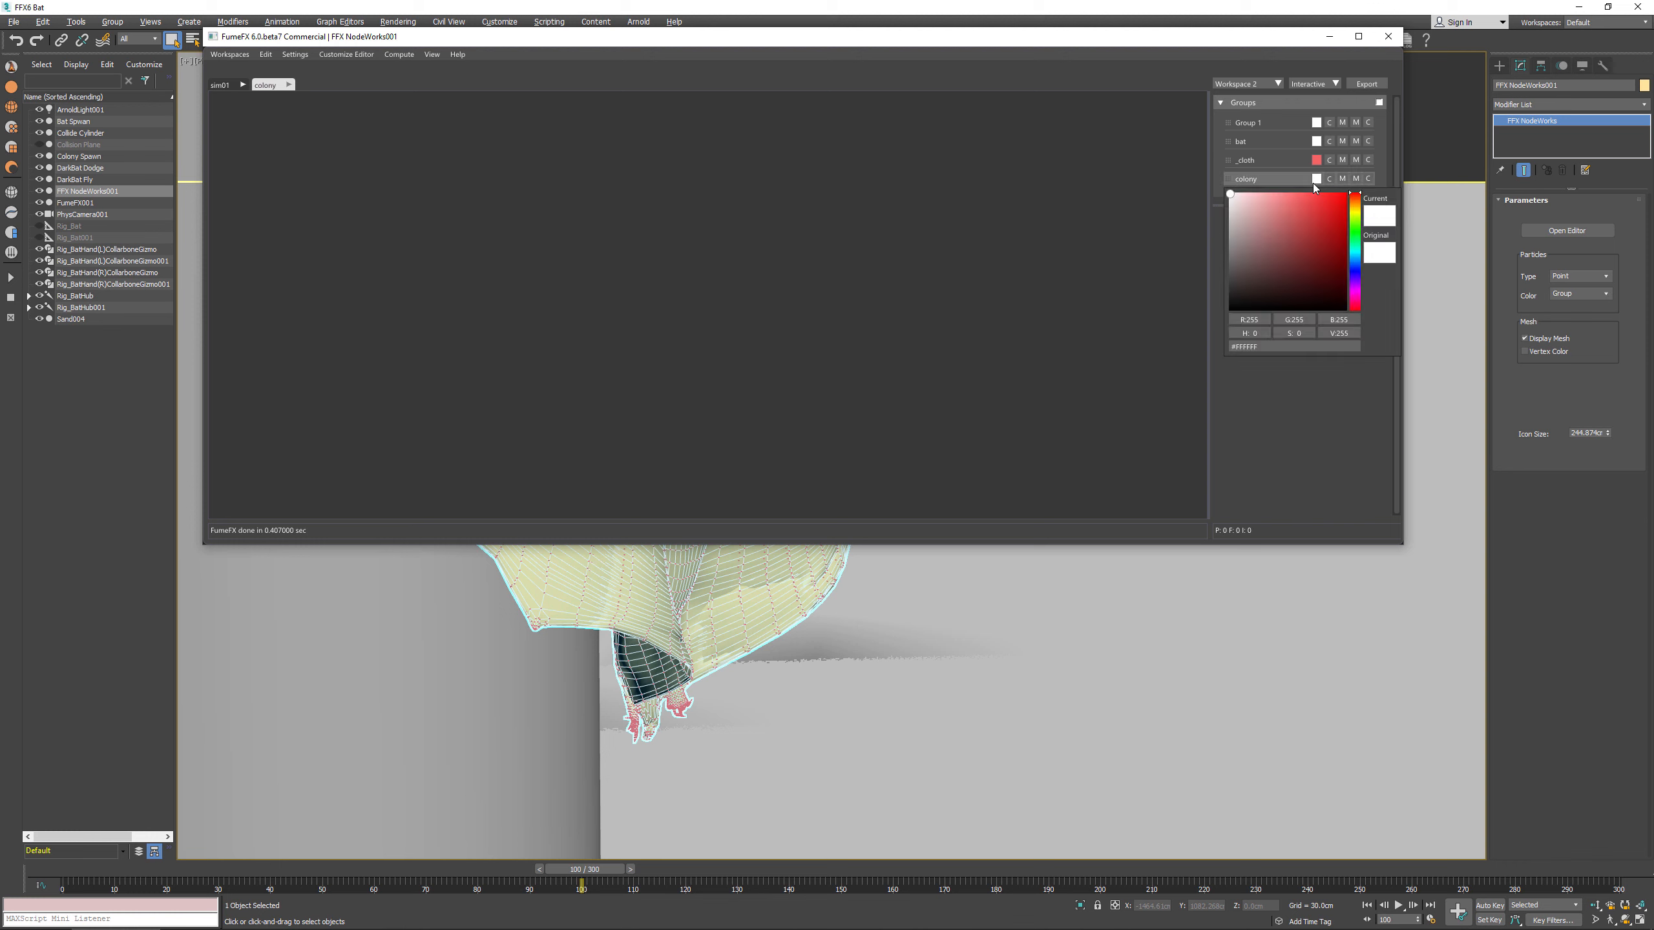
left_click(1354, 225)
left_click(1324, 224)
left_click(1333, 216)
left_click(301, 248)
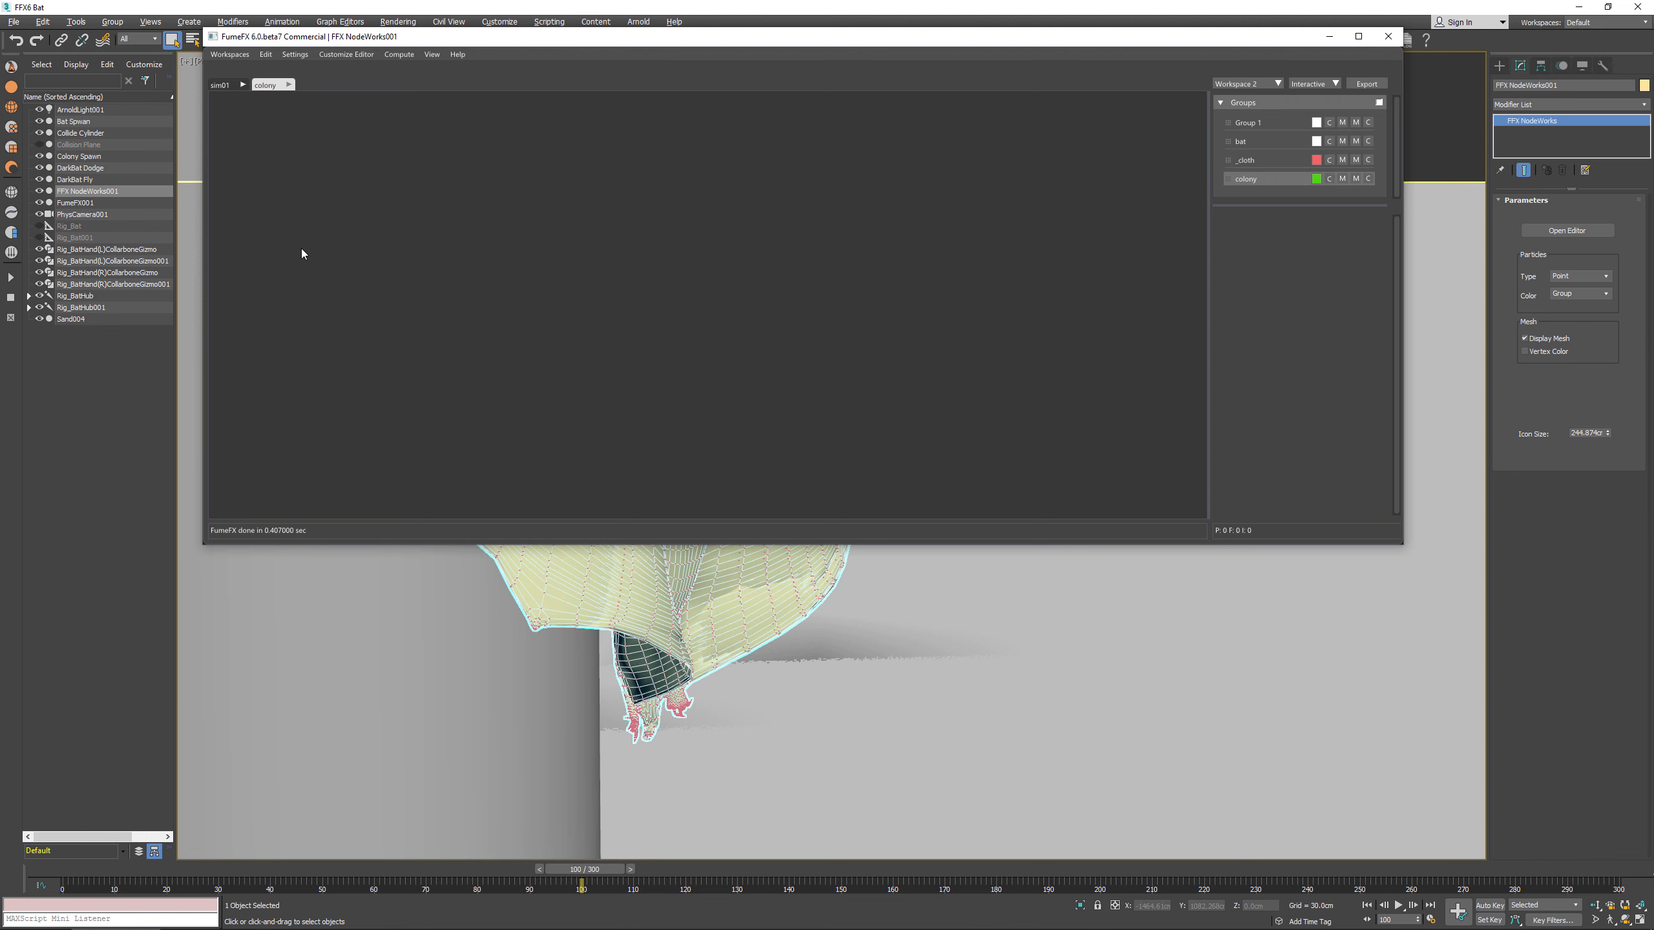
Step: Add a Simple Gen node to the colony workspace
key("Tab")
type("simpl")
key("Return")
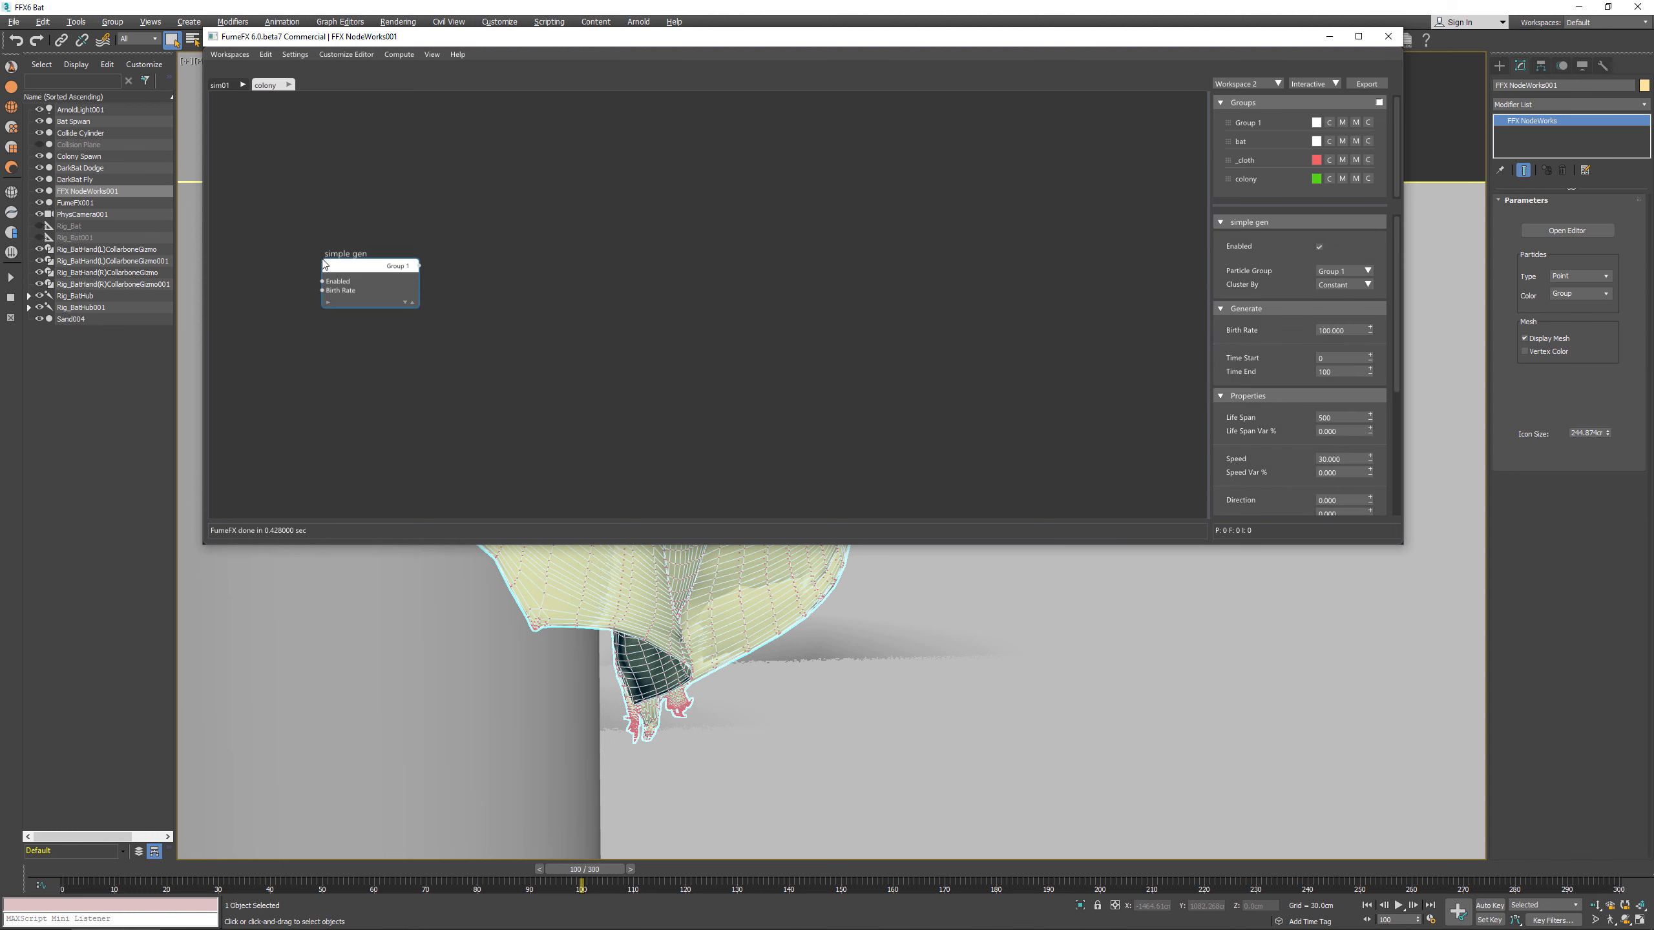
Step: Switch the viewport to the left view and select the Colony Spawn box
right_click(955, 654)
left_click(926, 653)
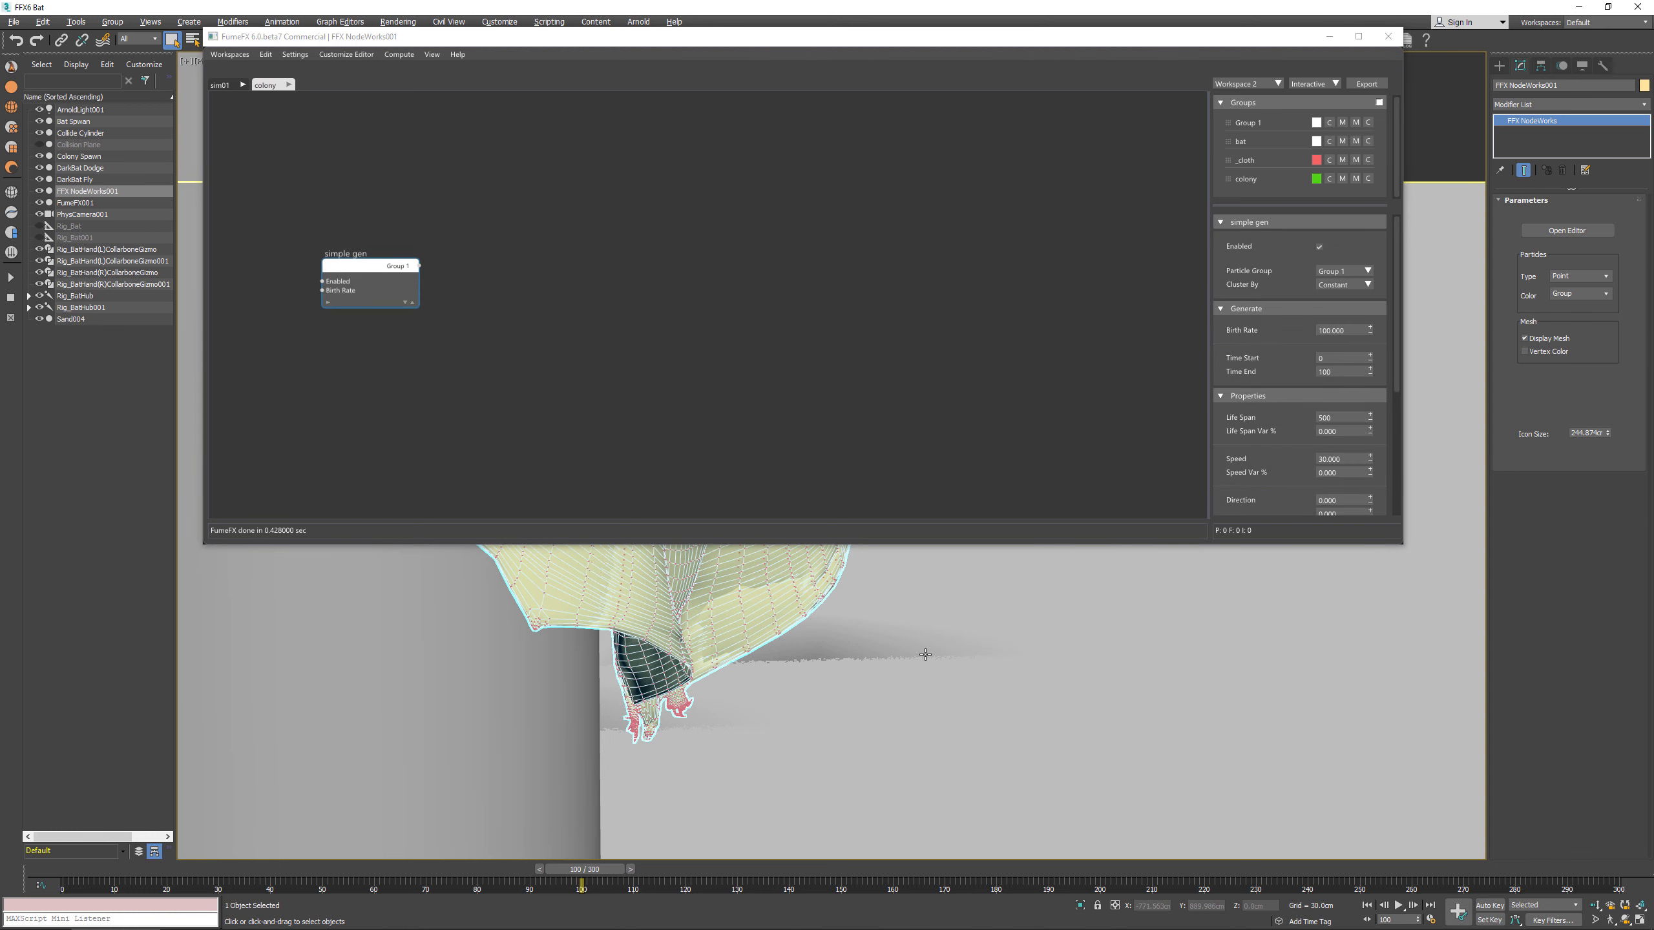
key("l")
scroll(1093, 646, "down", 5)
middle_click_drag(1178, 617, 1042, 657)
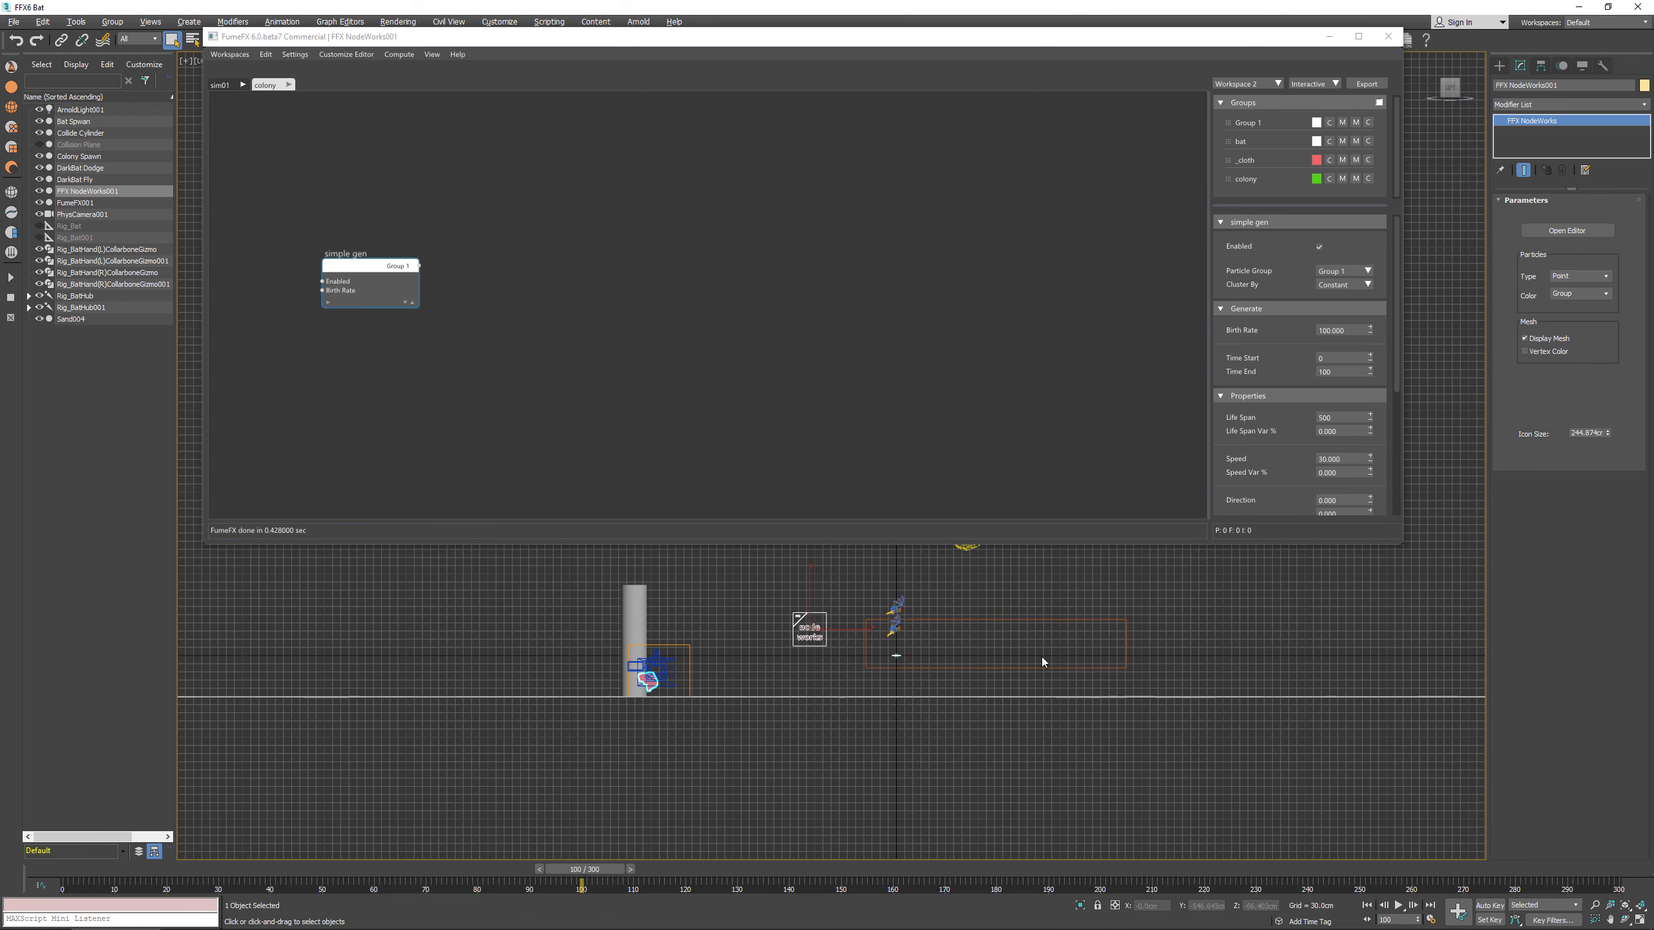
left_click(1015, 618)
scroll(1016, 619, "up", 4)
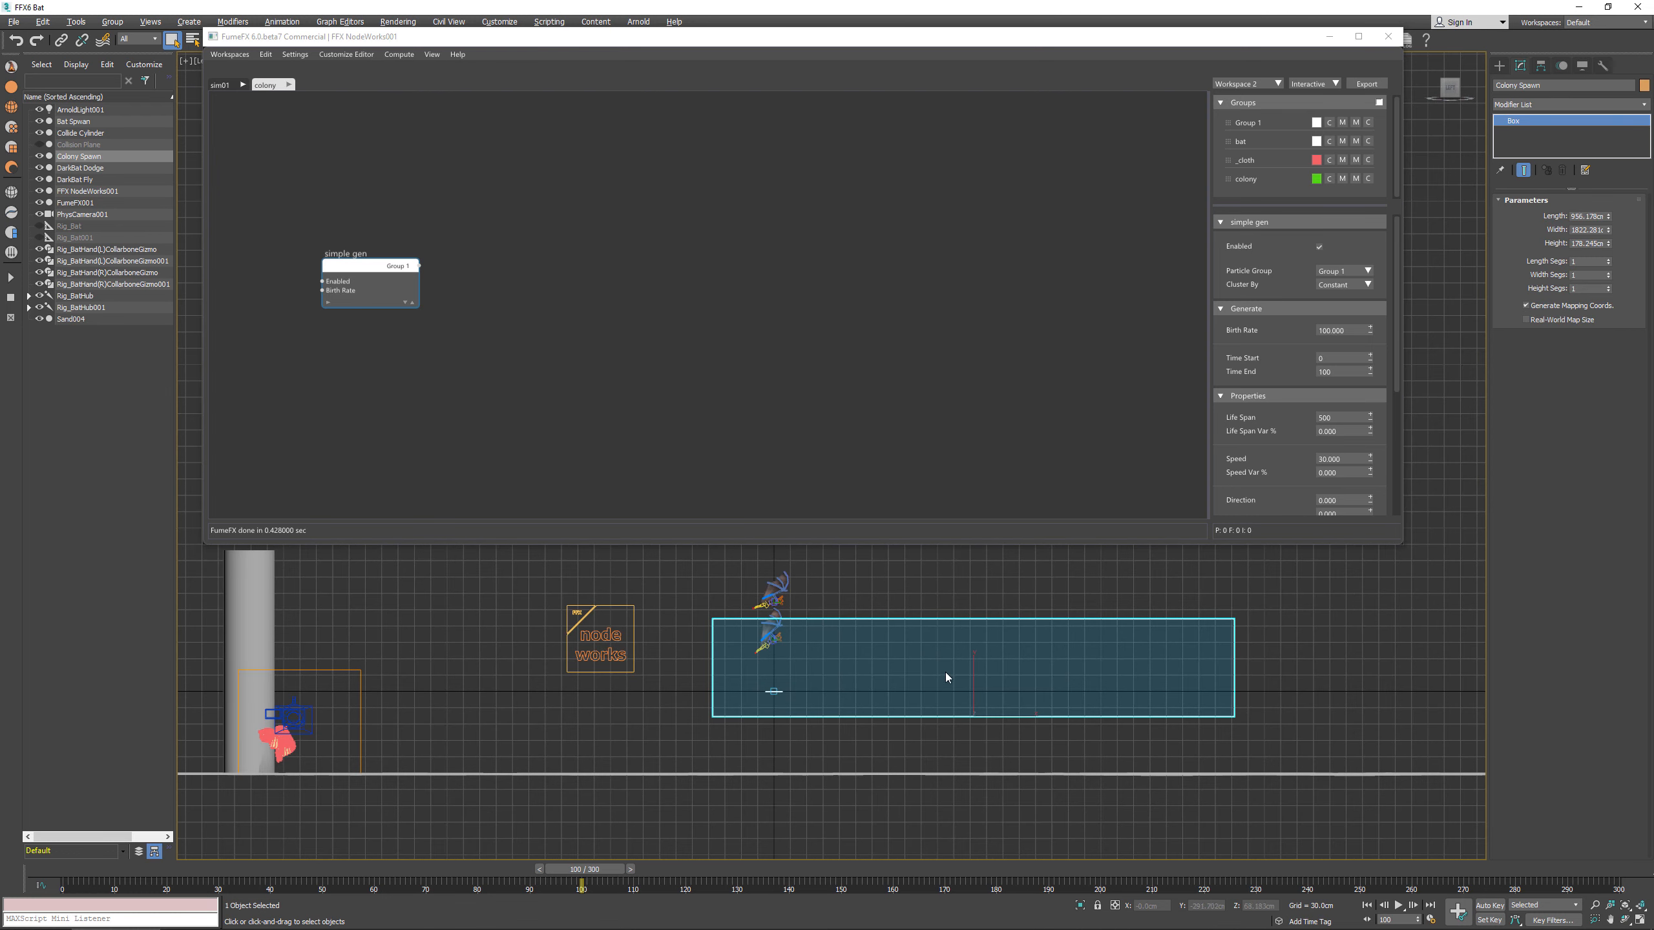
Step: Assign the simple gen node to the colony particle group and set its Time End to 0
left_click(1343, 271)
left_click(1329, 323)
scroll(1280, 325, "down", 1)
right_click(1369, 322)
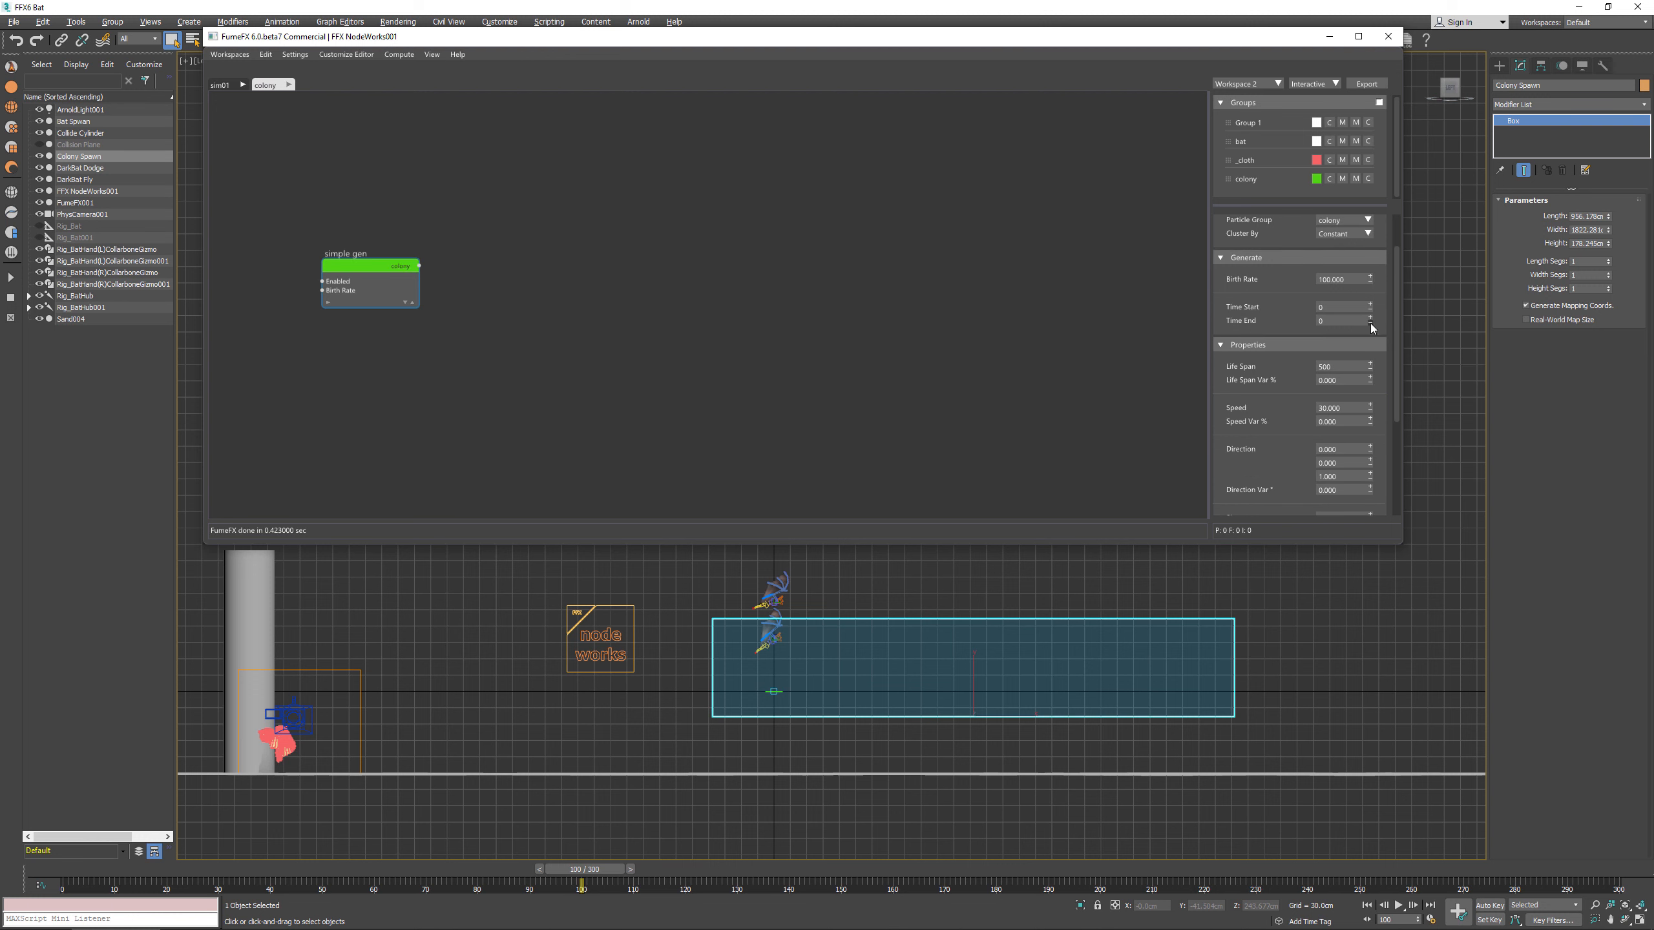
Step: Set the simple gen's Speed to 120 and its Direction to 1 in Y and 0 in Z
scroll(1284, 384, "down", 1)
scroll(1292, 339, "down", 1)
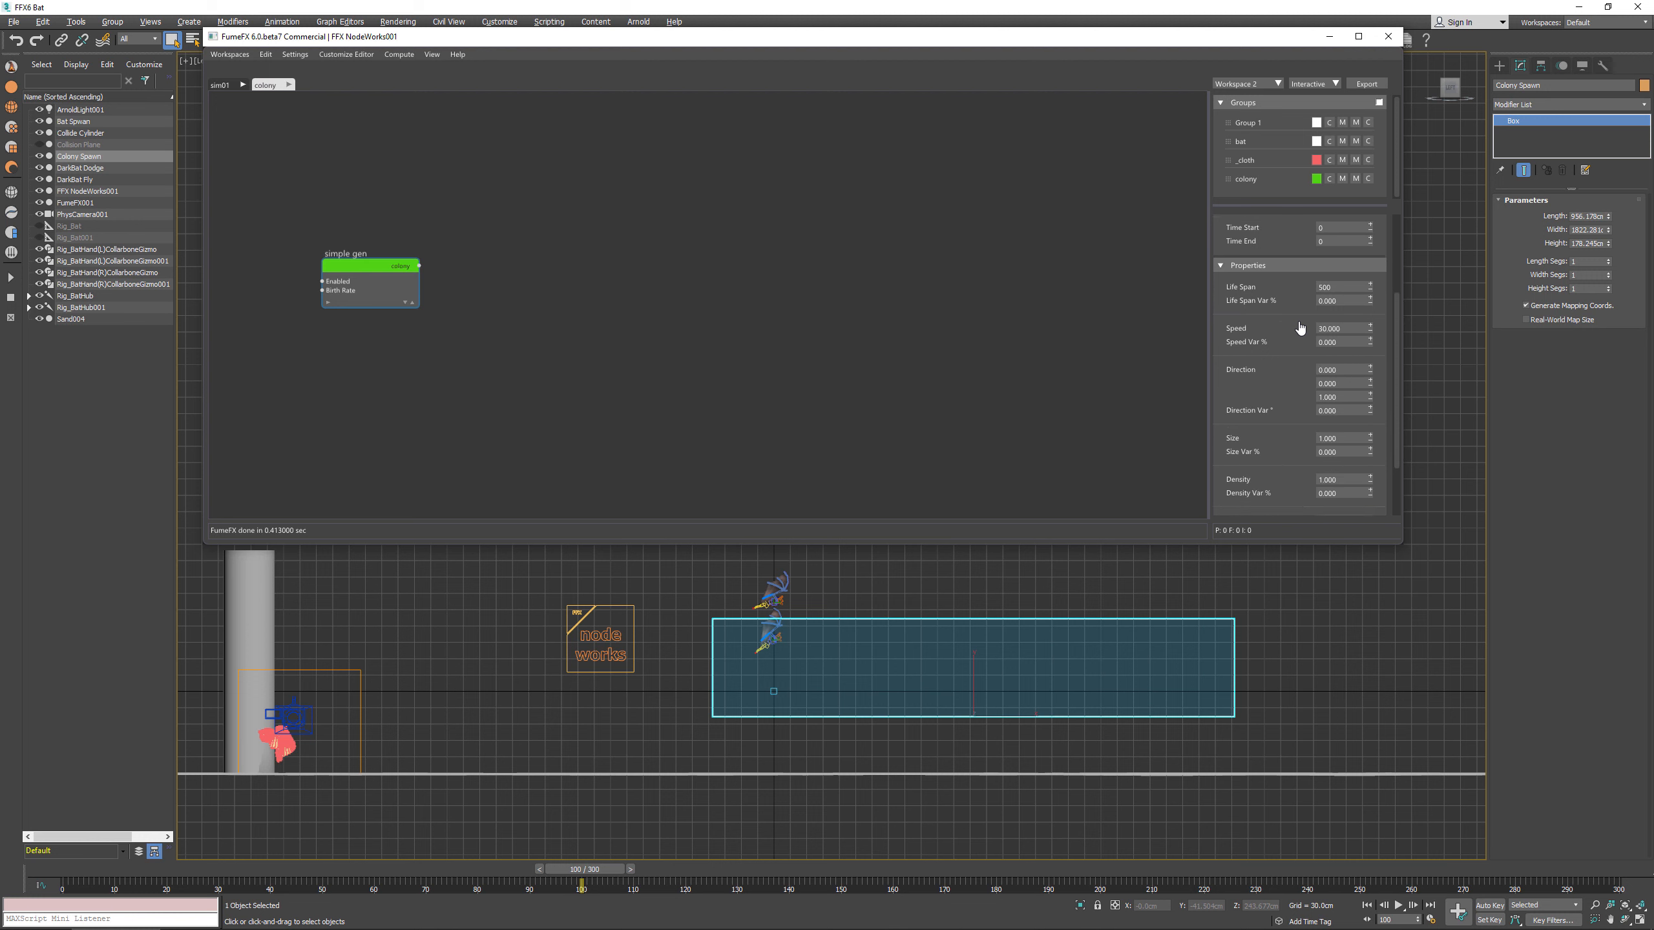
left_click_drag(1355, 329, 1253, 334)
type("120")
left_click(1318, 383)
type("1")
right_click(1370, 400)
Step: Connect the simple gen to a new Location Object node, with Colony Spawn as its object and Volume as the location type
right_click(522, 222)
type("loca")
key("Return")
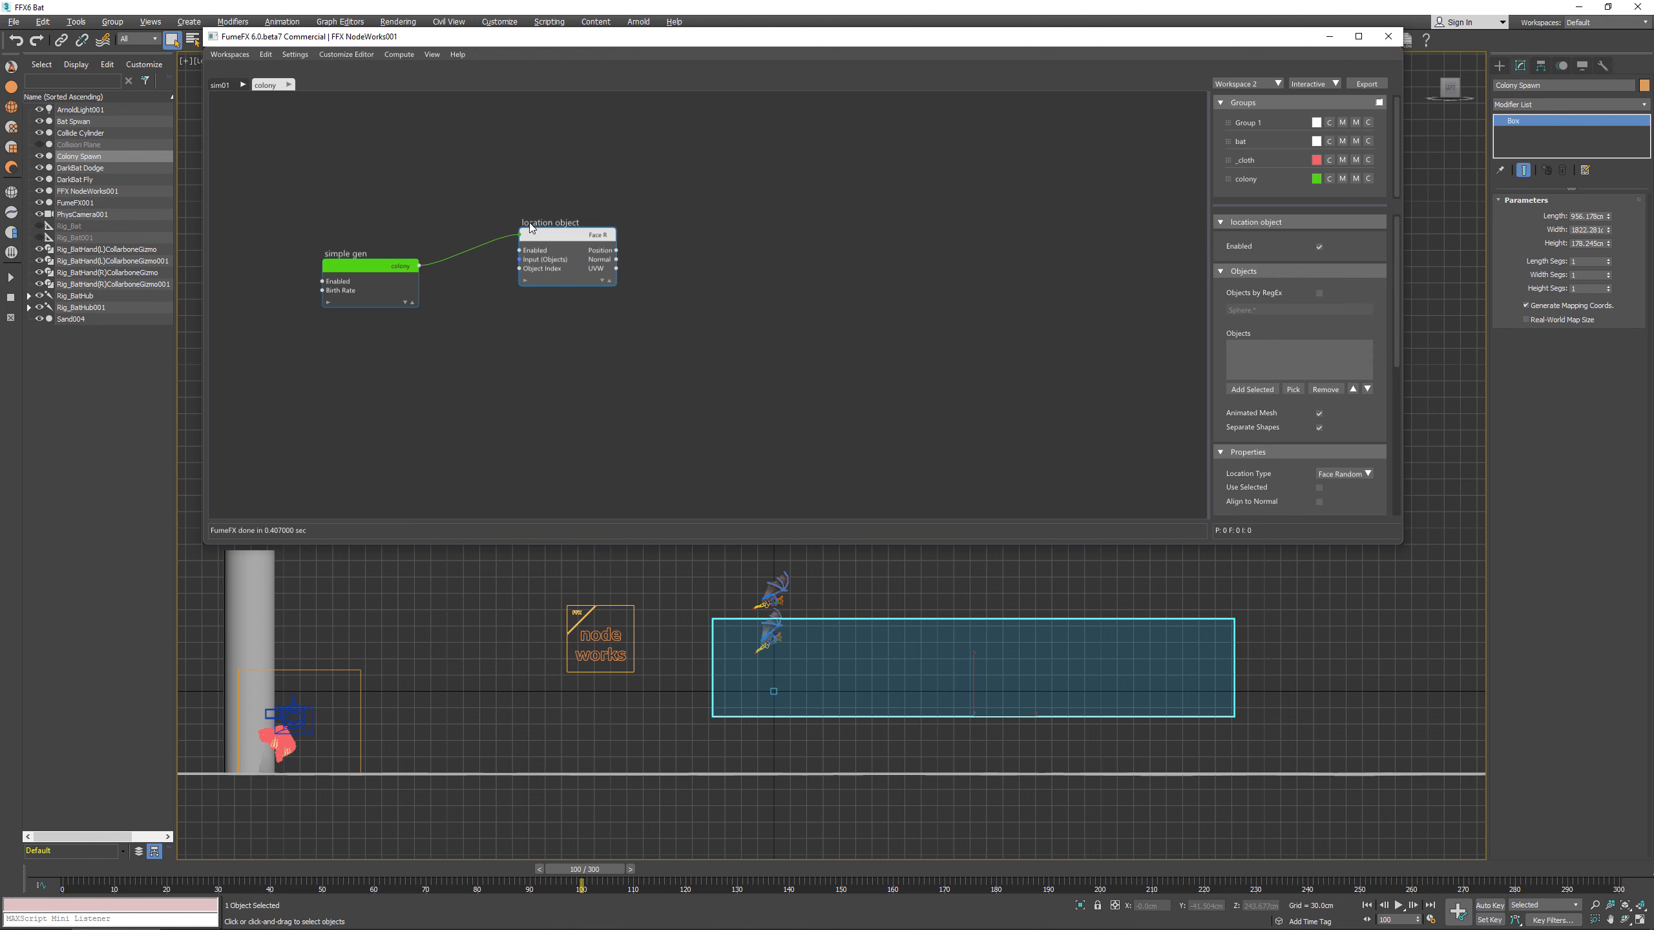
left_click(1293, 389)
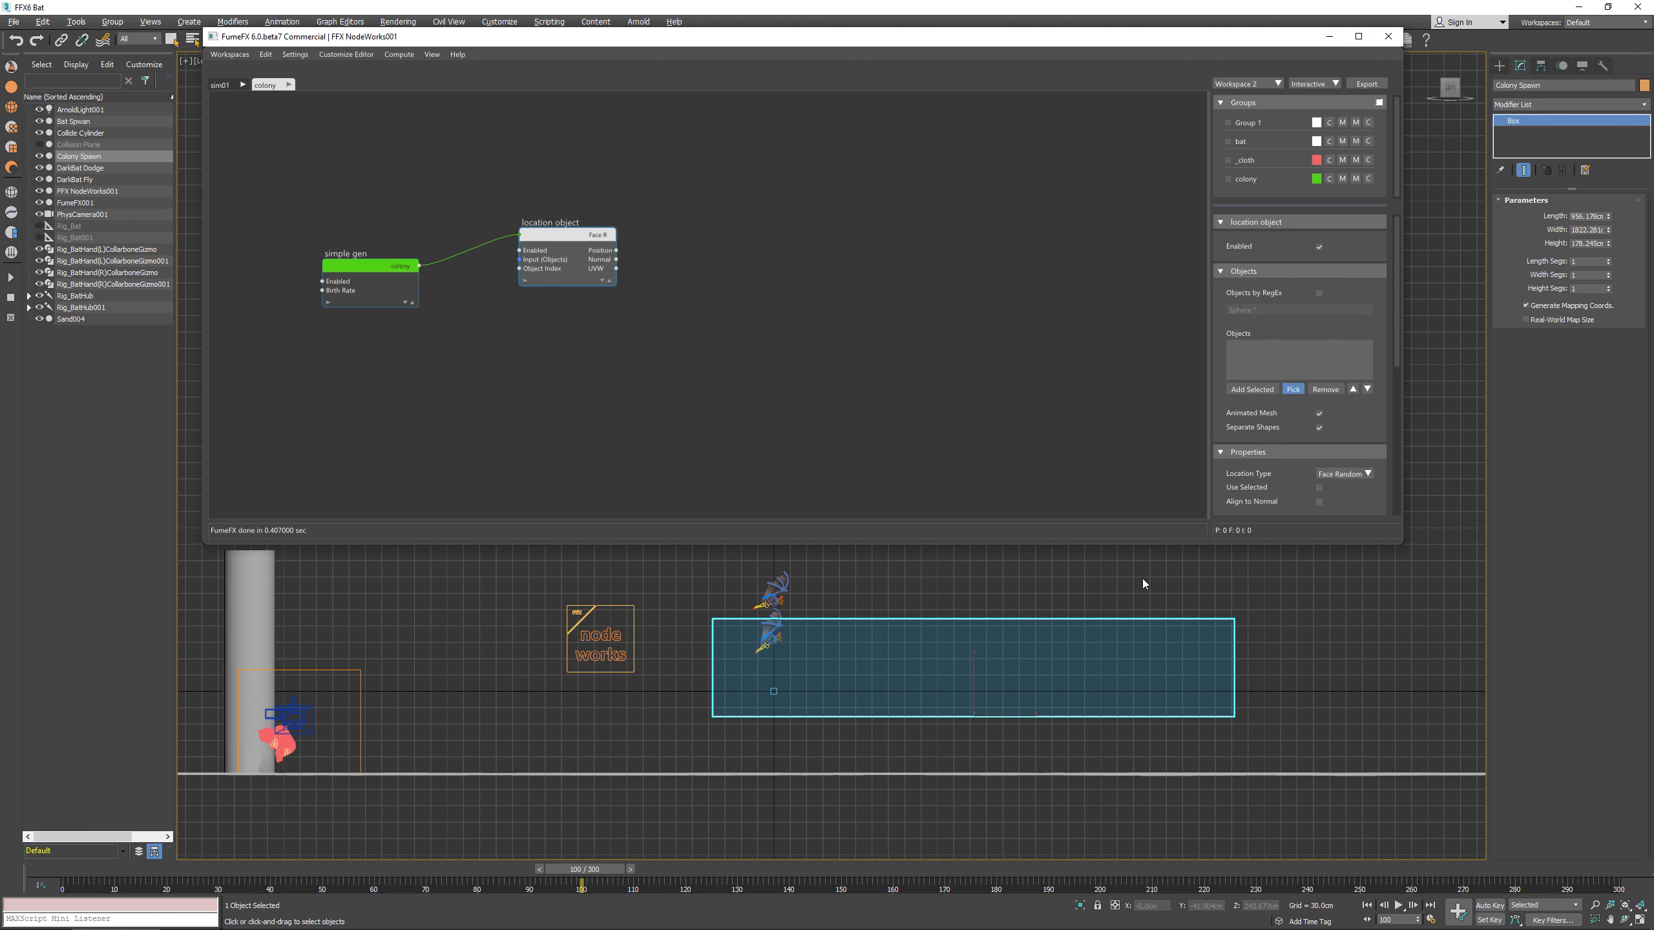
left_click(1123, 624)
scroll(1298, 425, "down", 3)
left_click(1350, 365)
left_click(1350, 465)
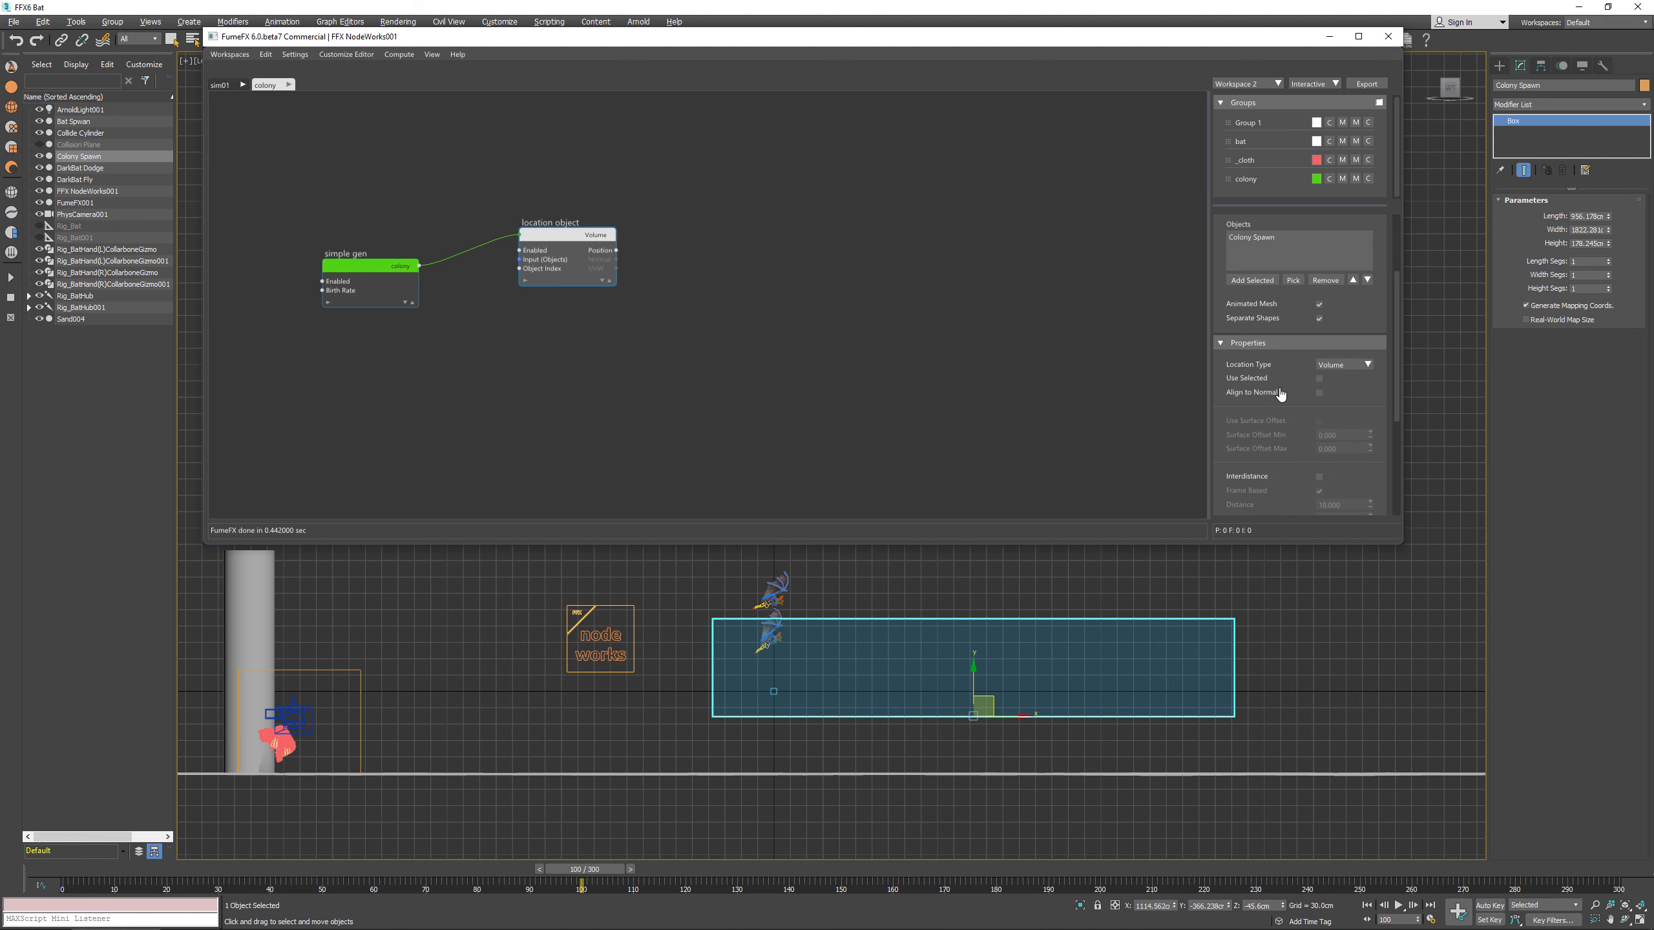
scroll(1281, 394, "down", 3)
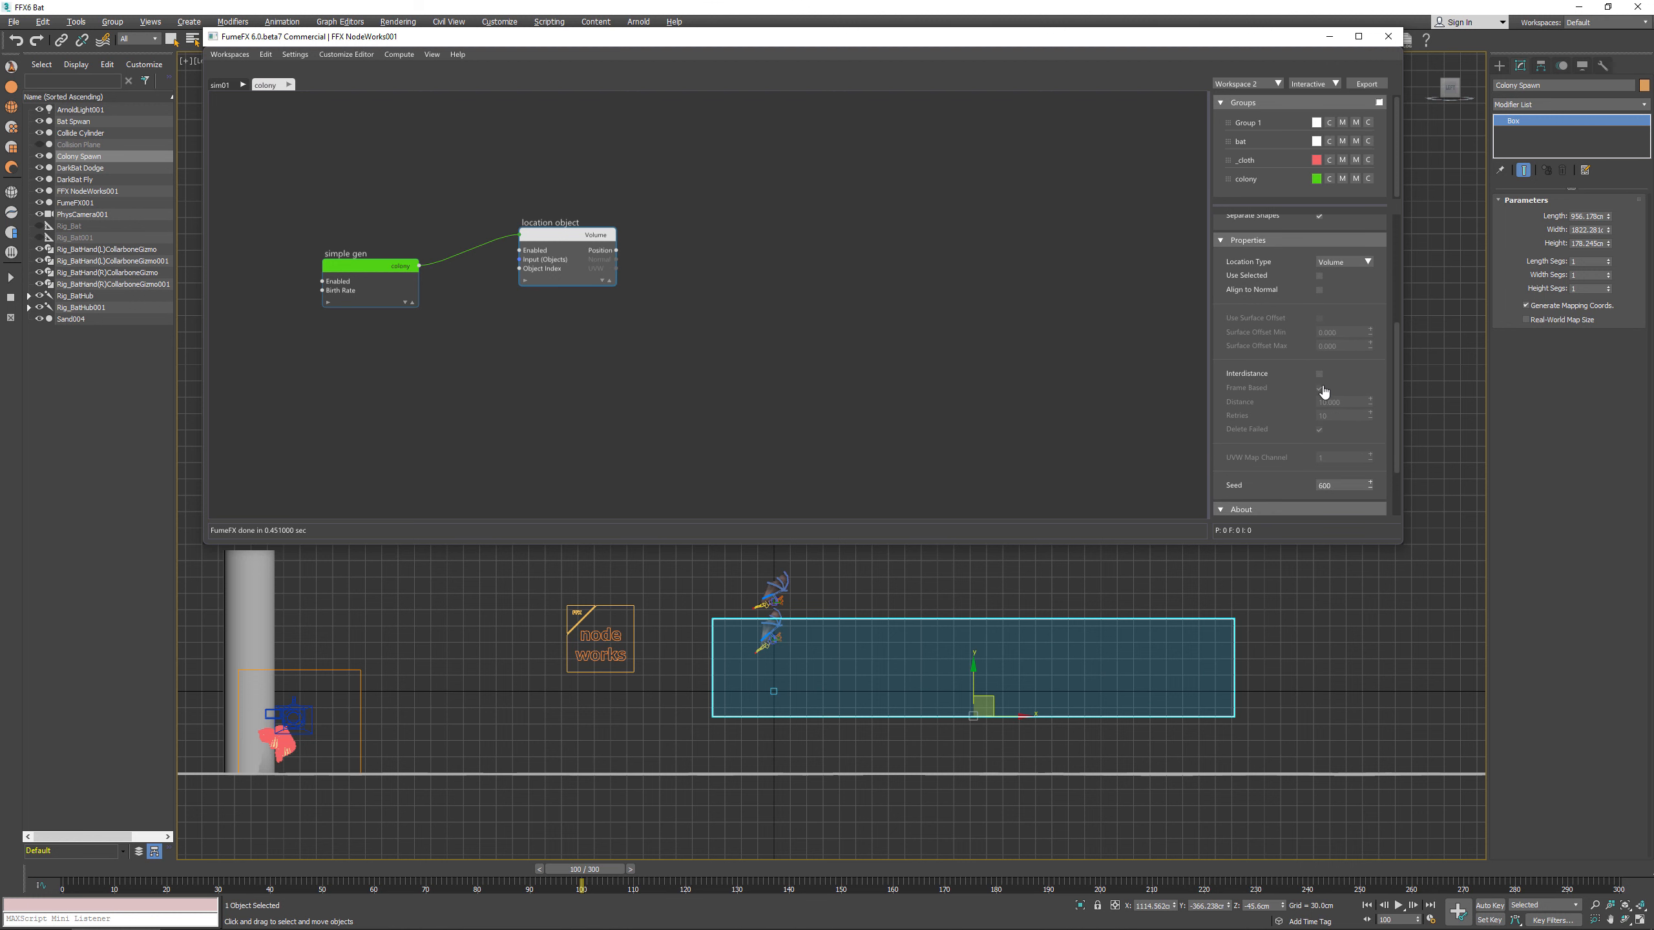
Step: Feed the location object's Position output into a new Position node and rewind the timeline to frame 0
left_click_drag(615, 250, 713, 253)
type("pos")
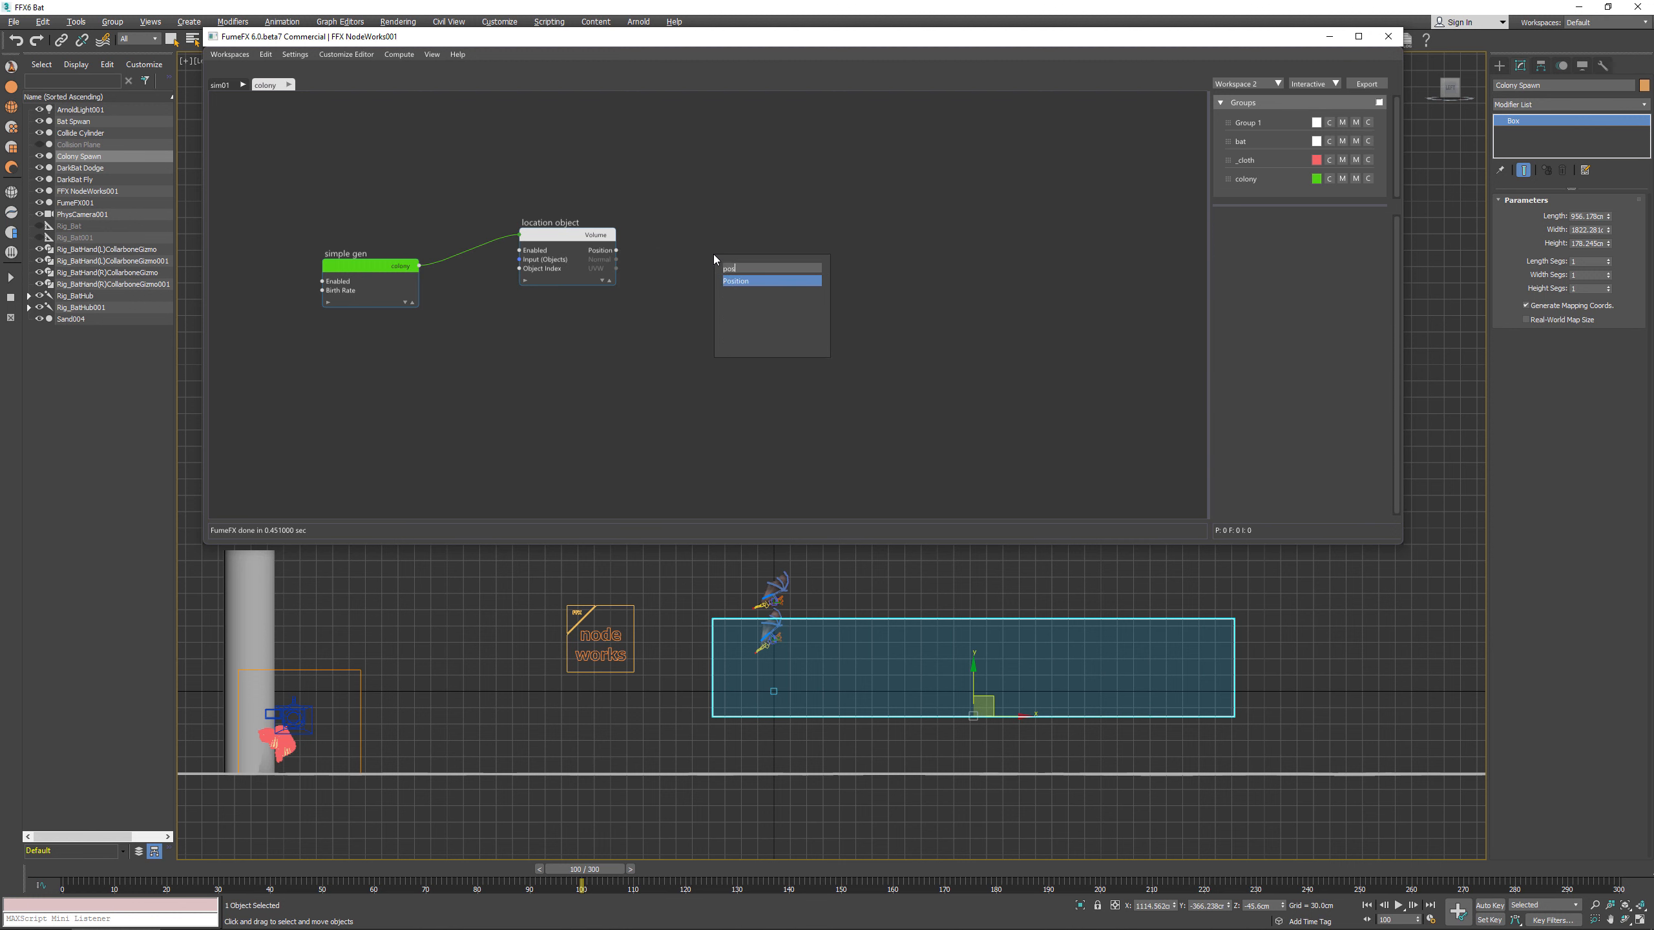
key("Return")
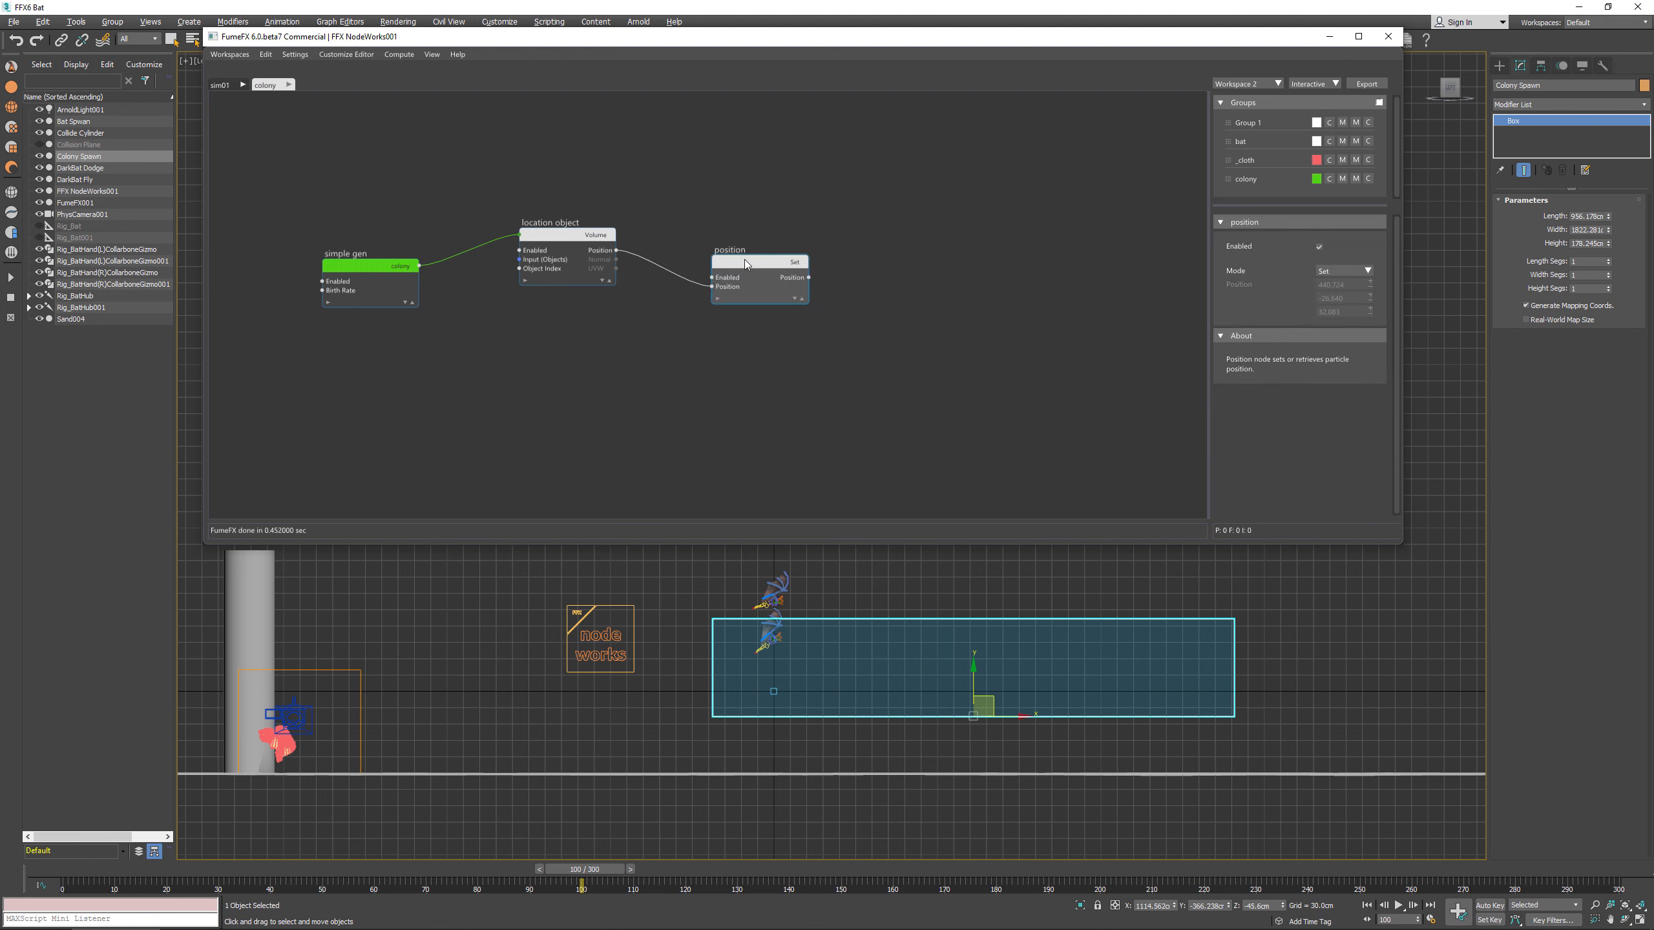
left_click_drag(742, 266, 713, 264)
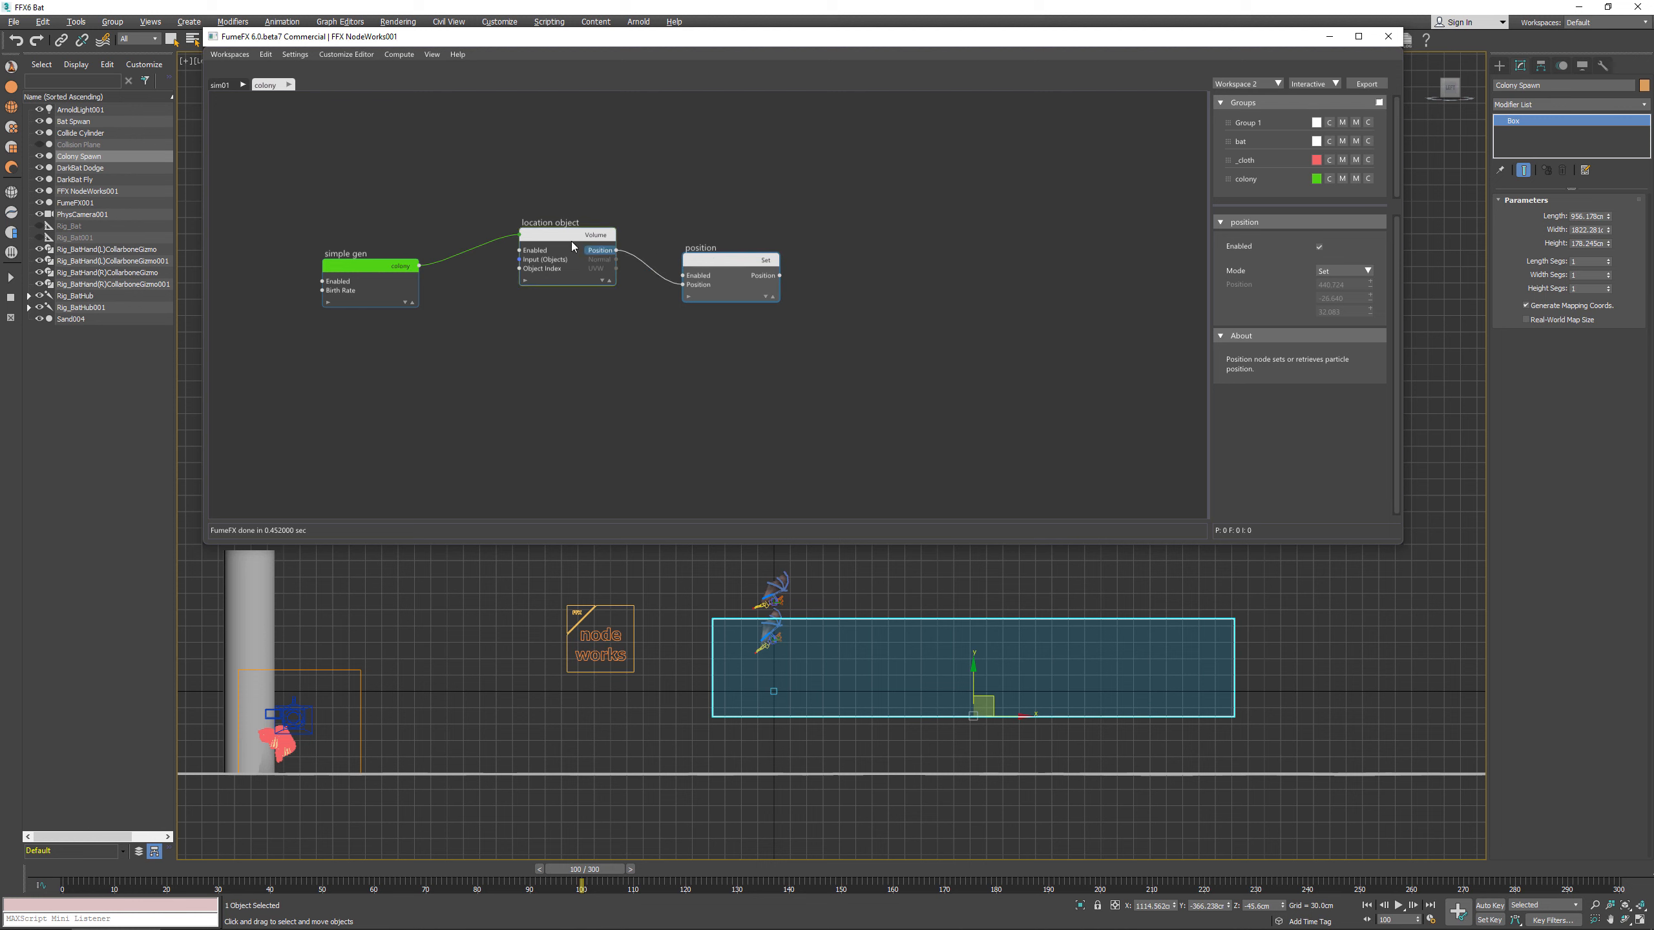
left_click(558, 236)
scroll(1279, 292, "up", 3)
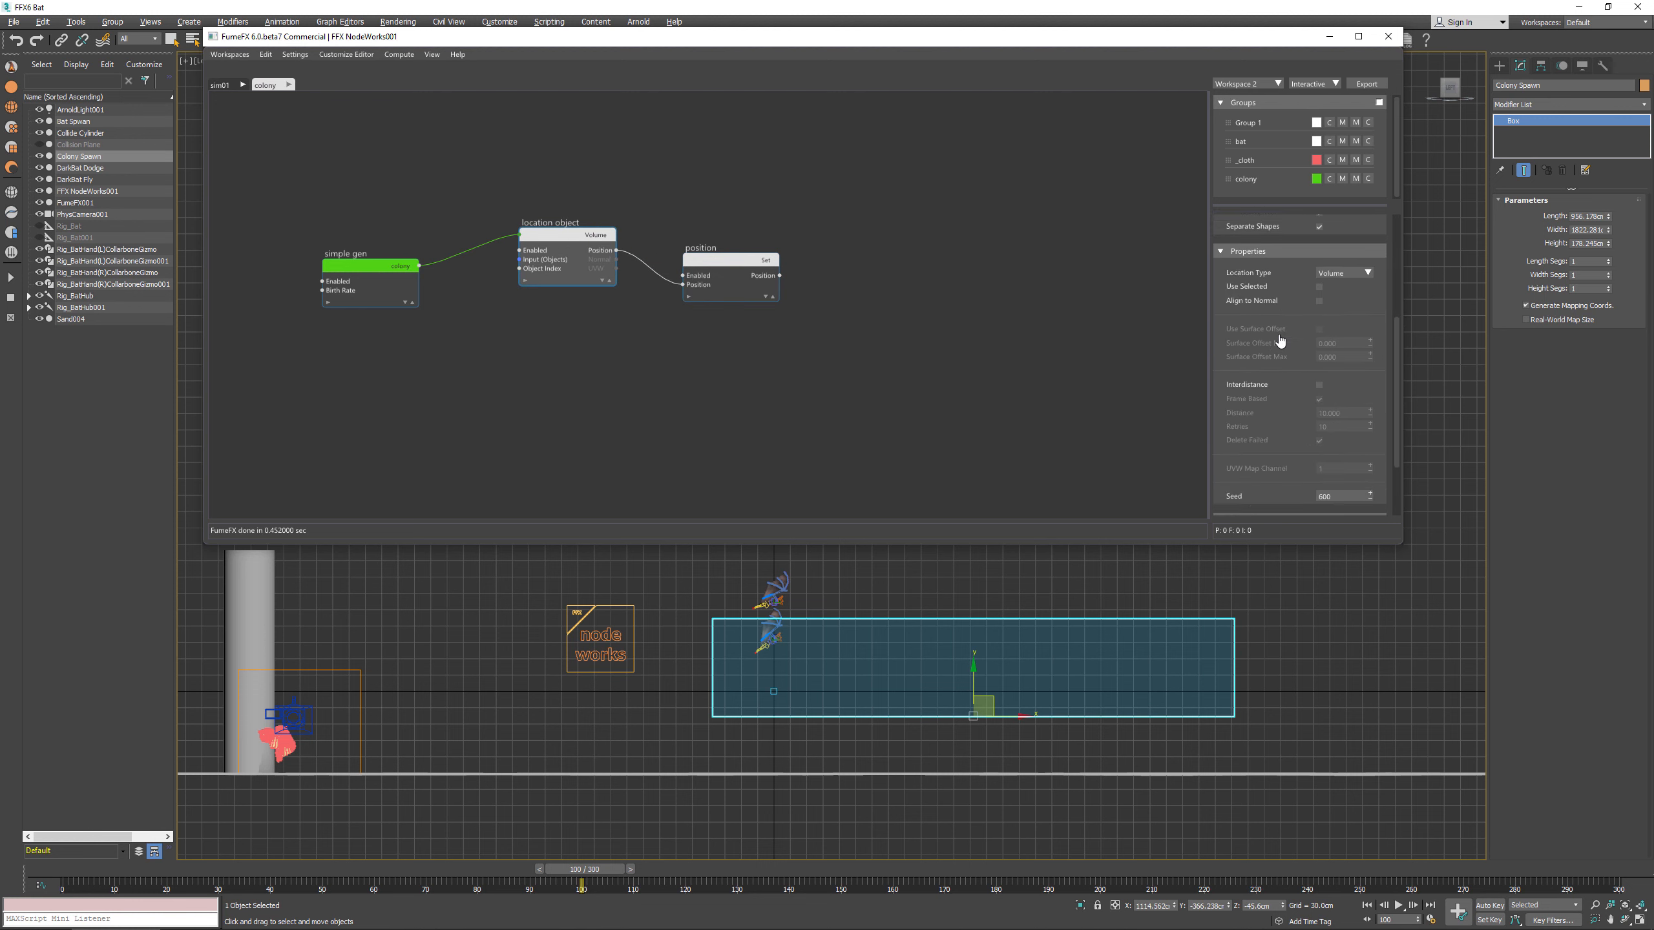
left_click_drag(82, 870, 39, 872)
Step: Set the Load Particle Cache mode in the sim01 workspace to Import (Track), then return to the colony workspace at frame 0
left_click(220, 85)
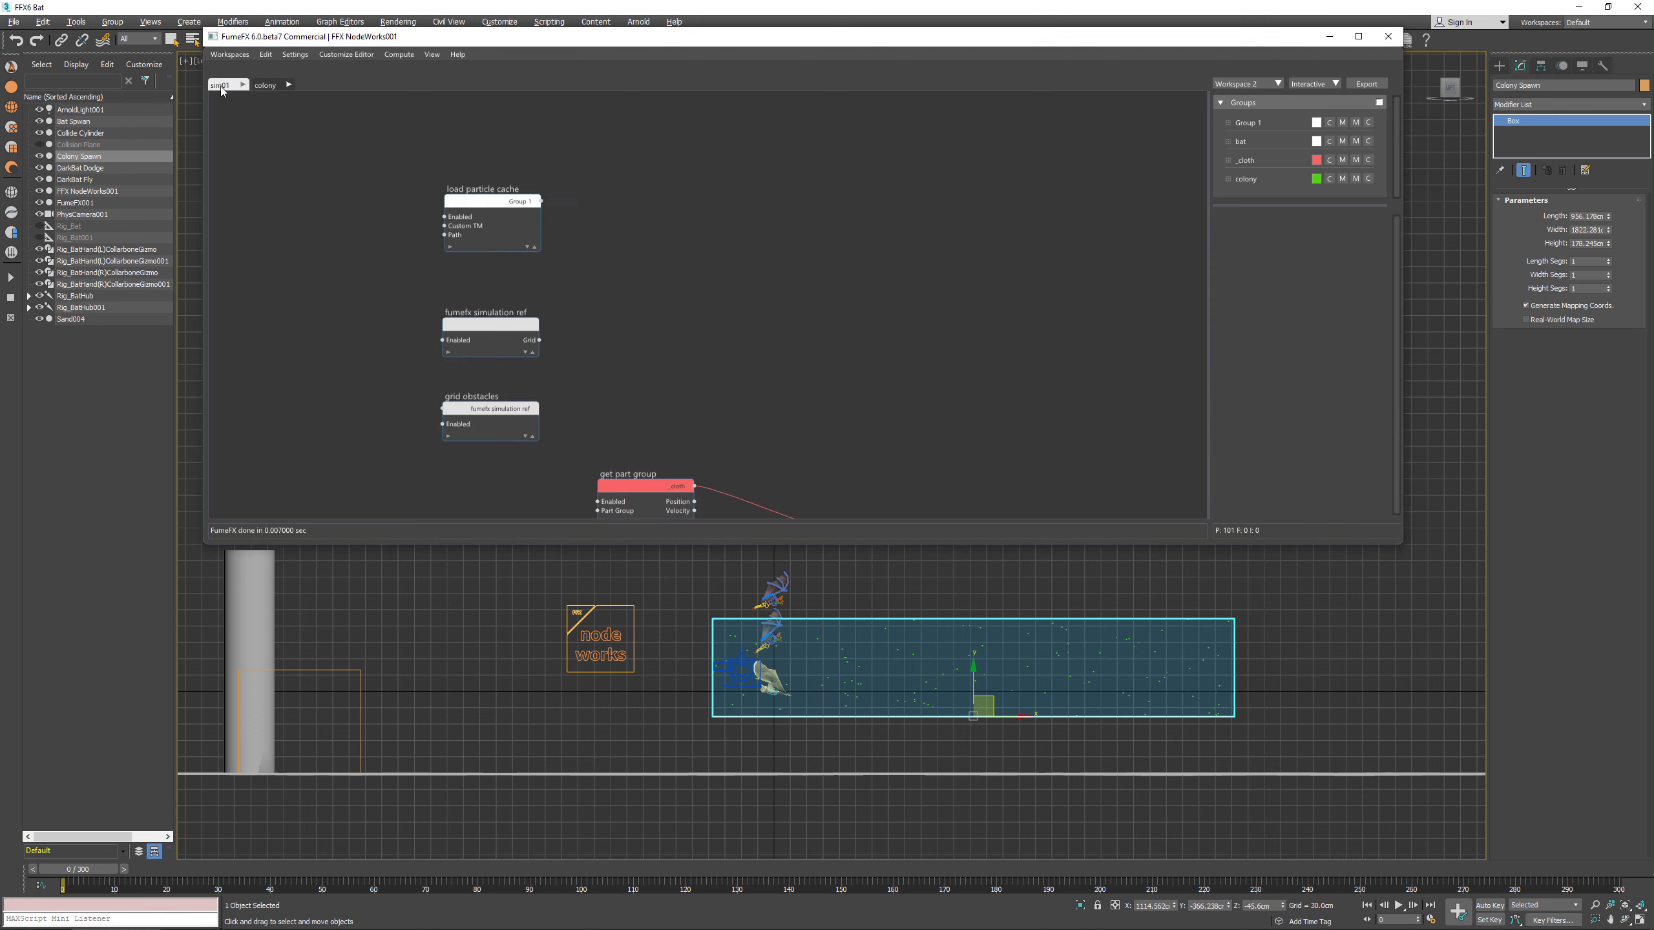
left_click(536, 222)
left_click(1365, 333)
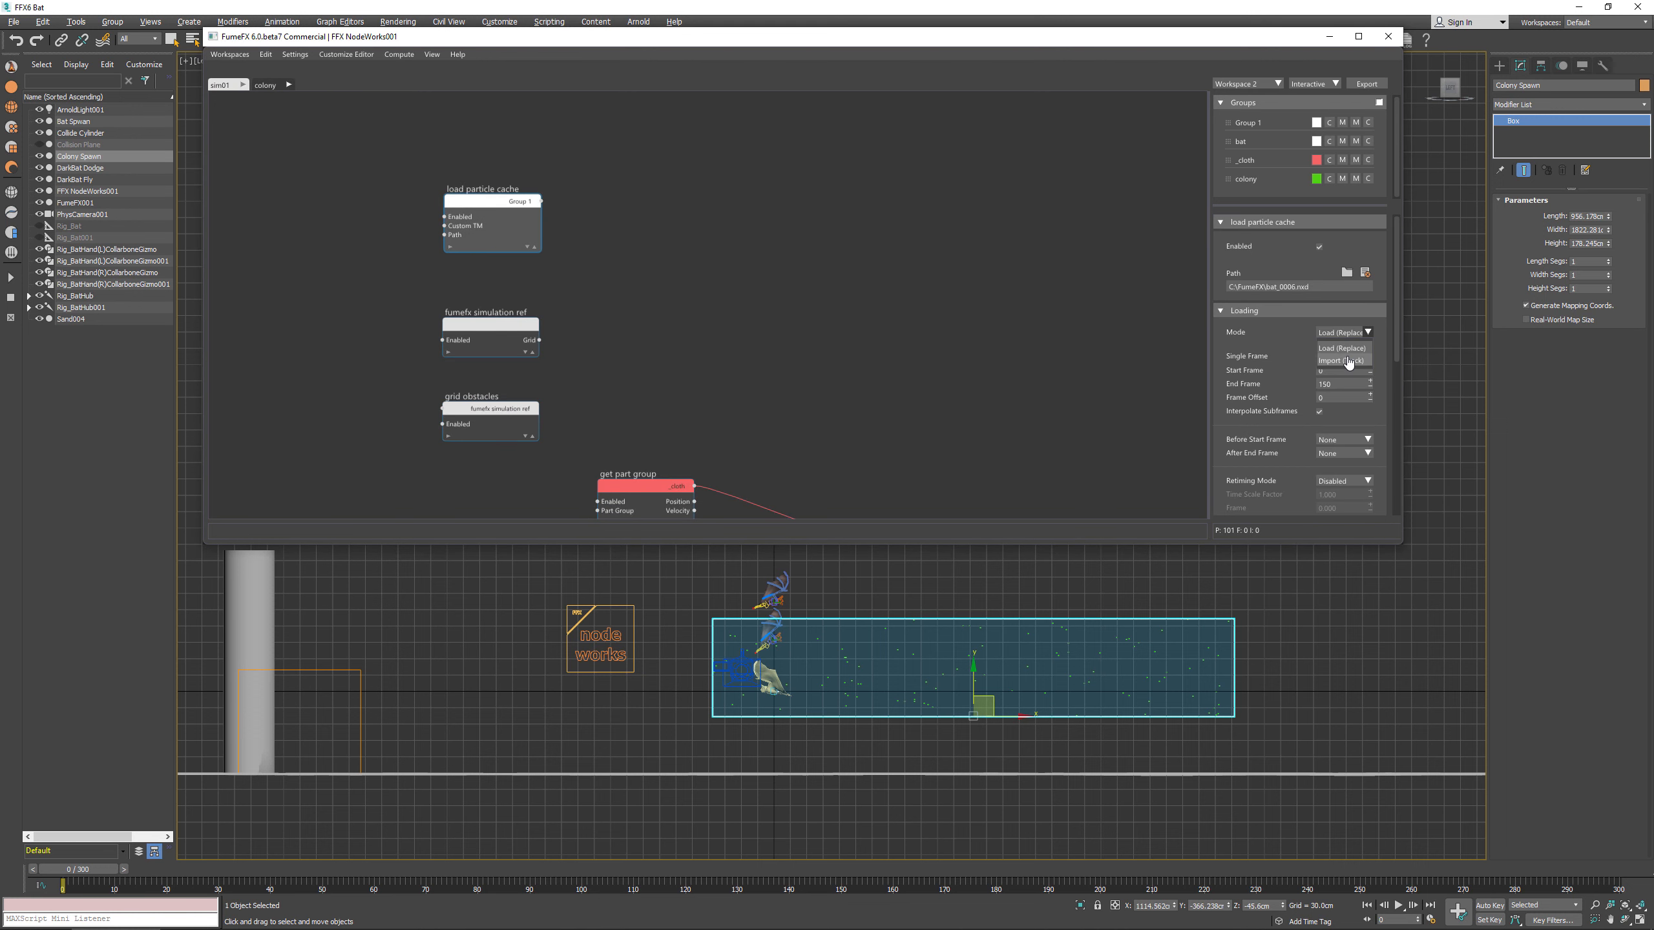
left_click(1344, 361)
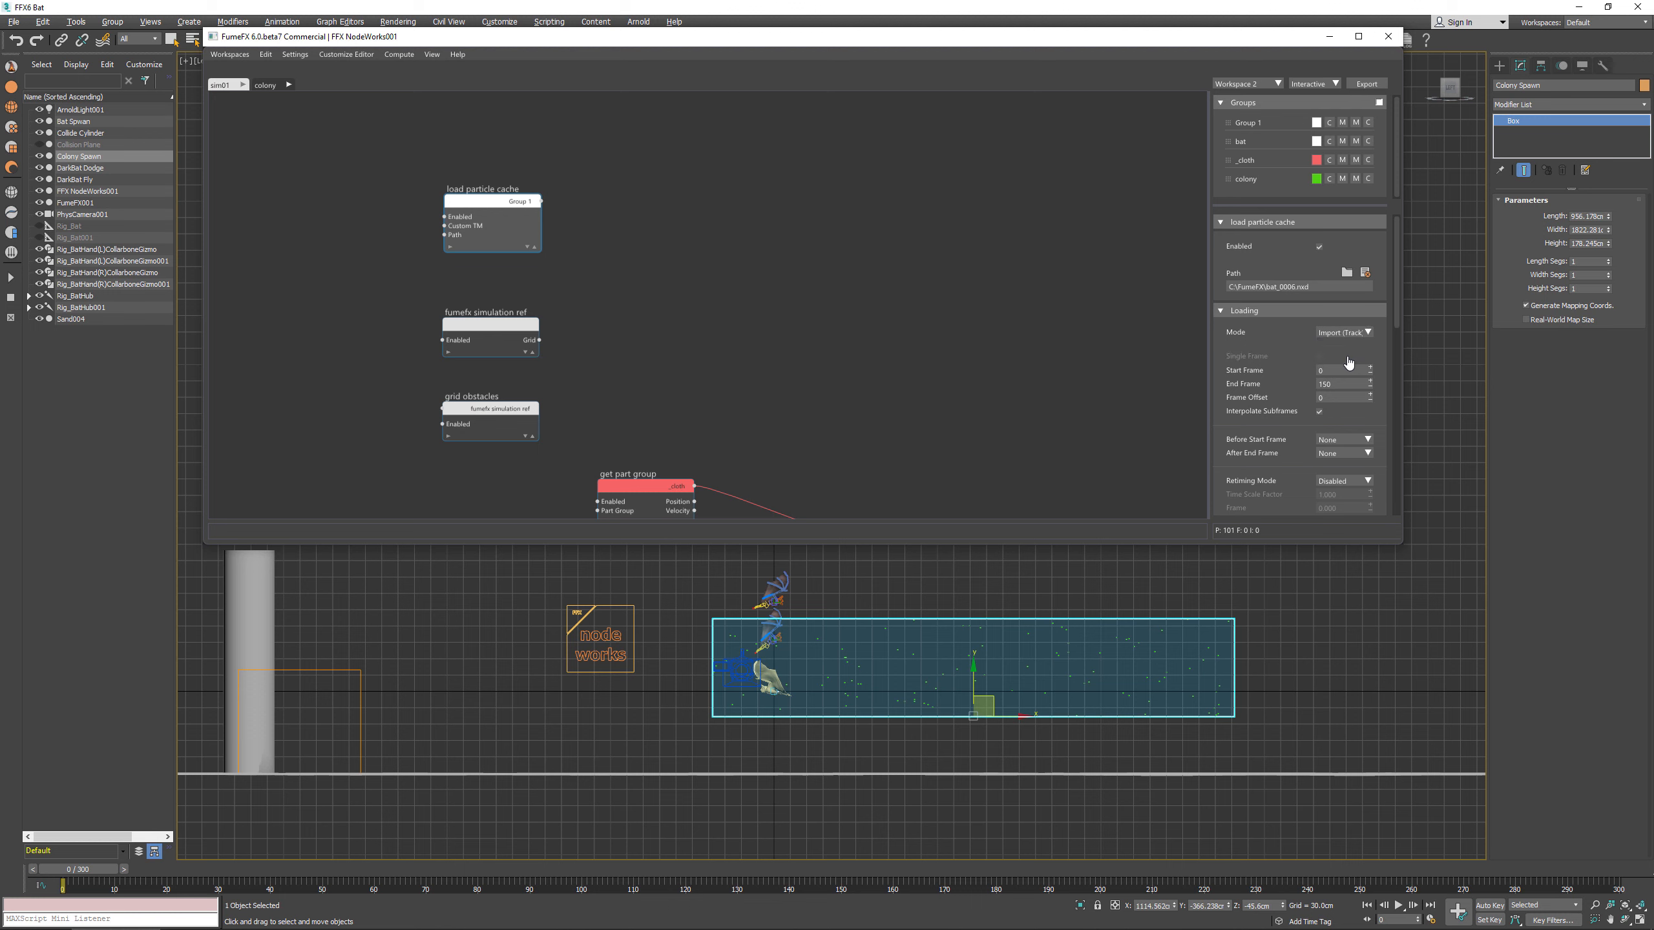
left_click(259, 88)
left_click_drag(100, 869, 56, 779)
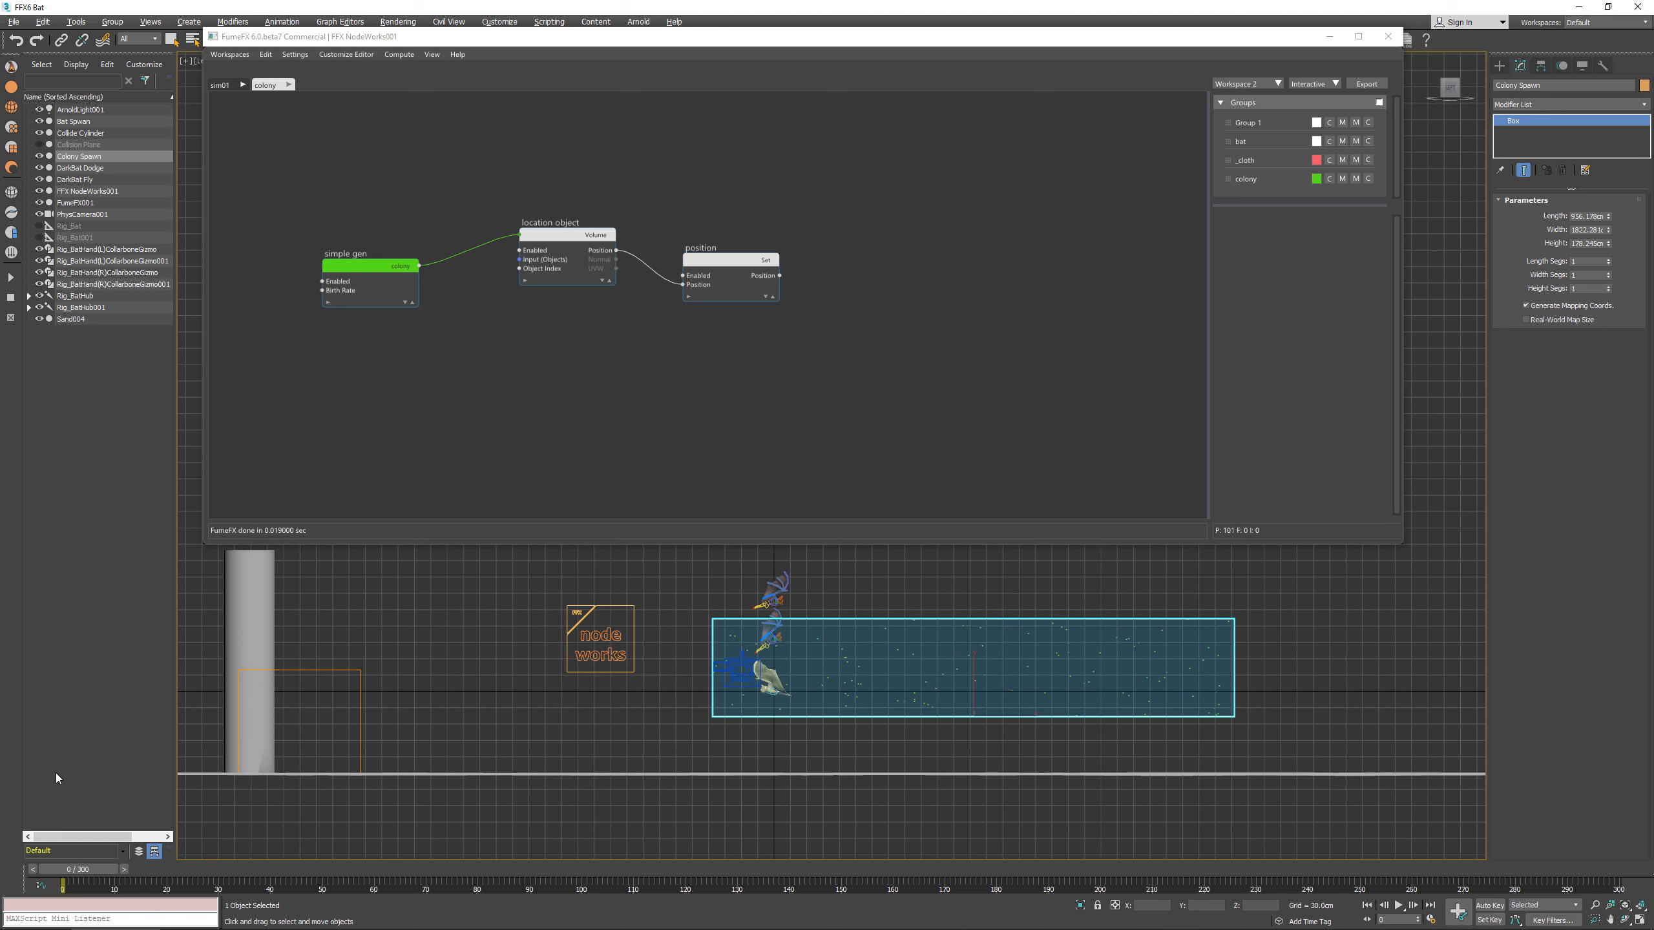
Step: Connect the simple gen to a new Particle Shape node and pick DarkBat Fly as its shape object
left_click_drag(420, 267, 541, 384)
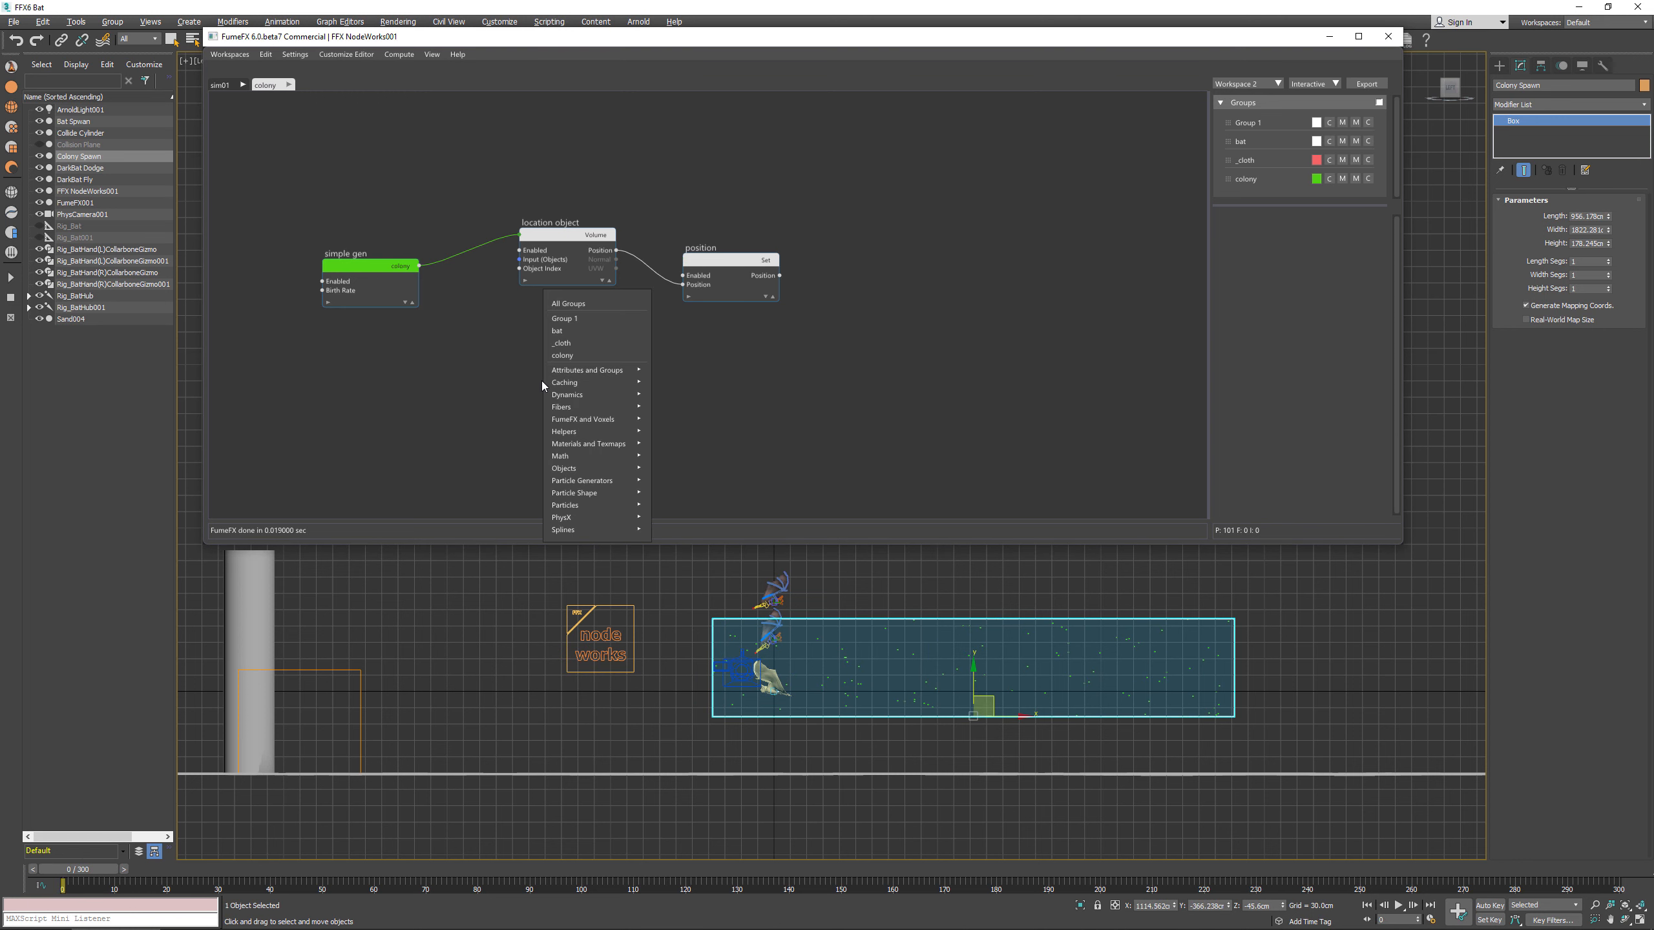
type("par")
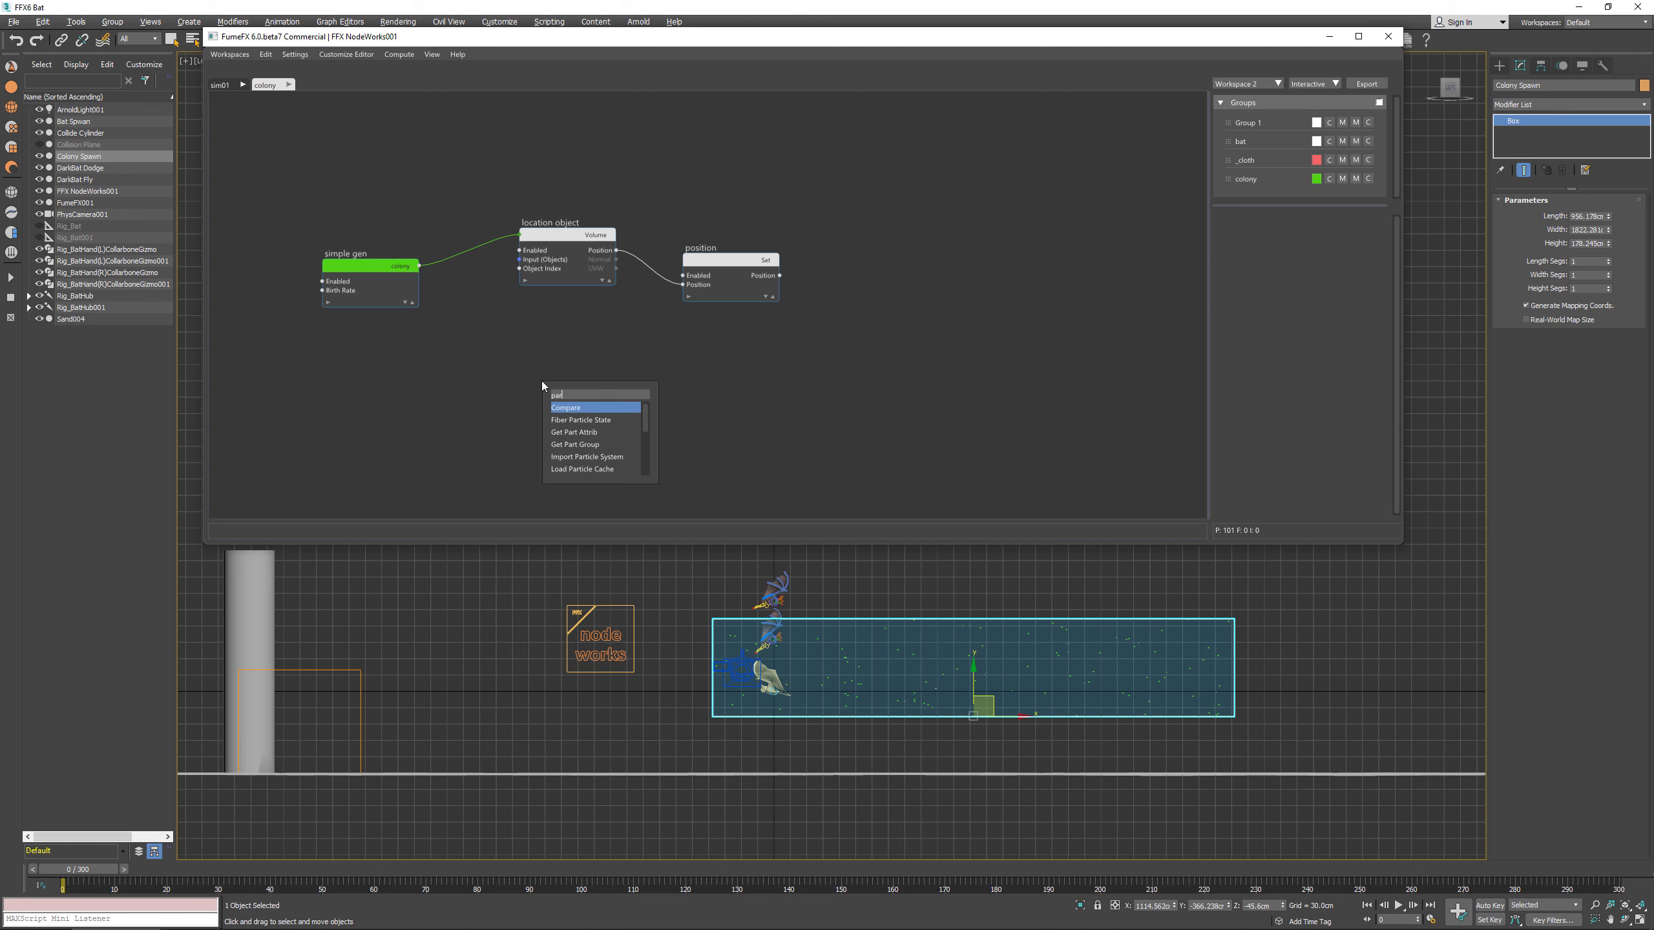
key("Down")
key("Down")
key("Down")
key("Down")
key("Down")
key("Down")
key("Return")
left_click(1293, 326)
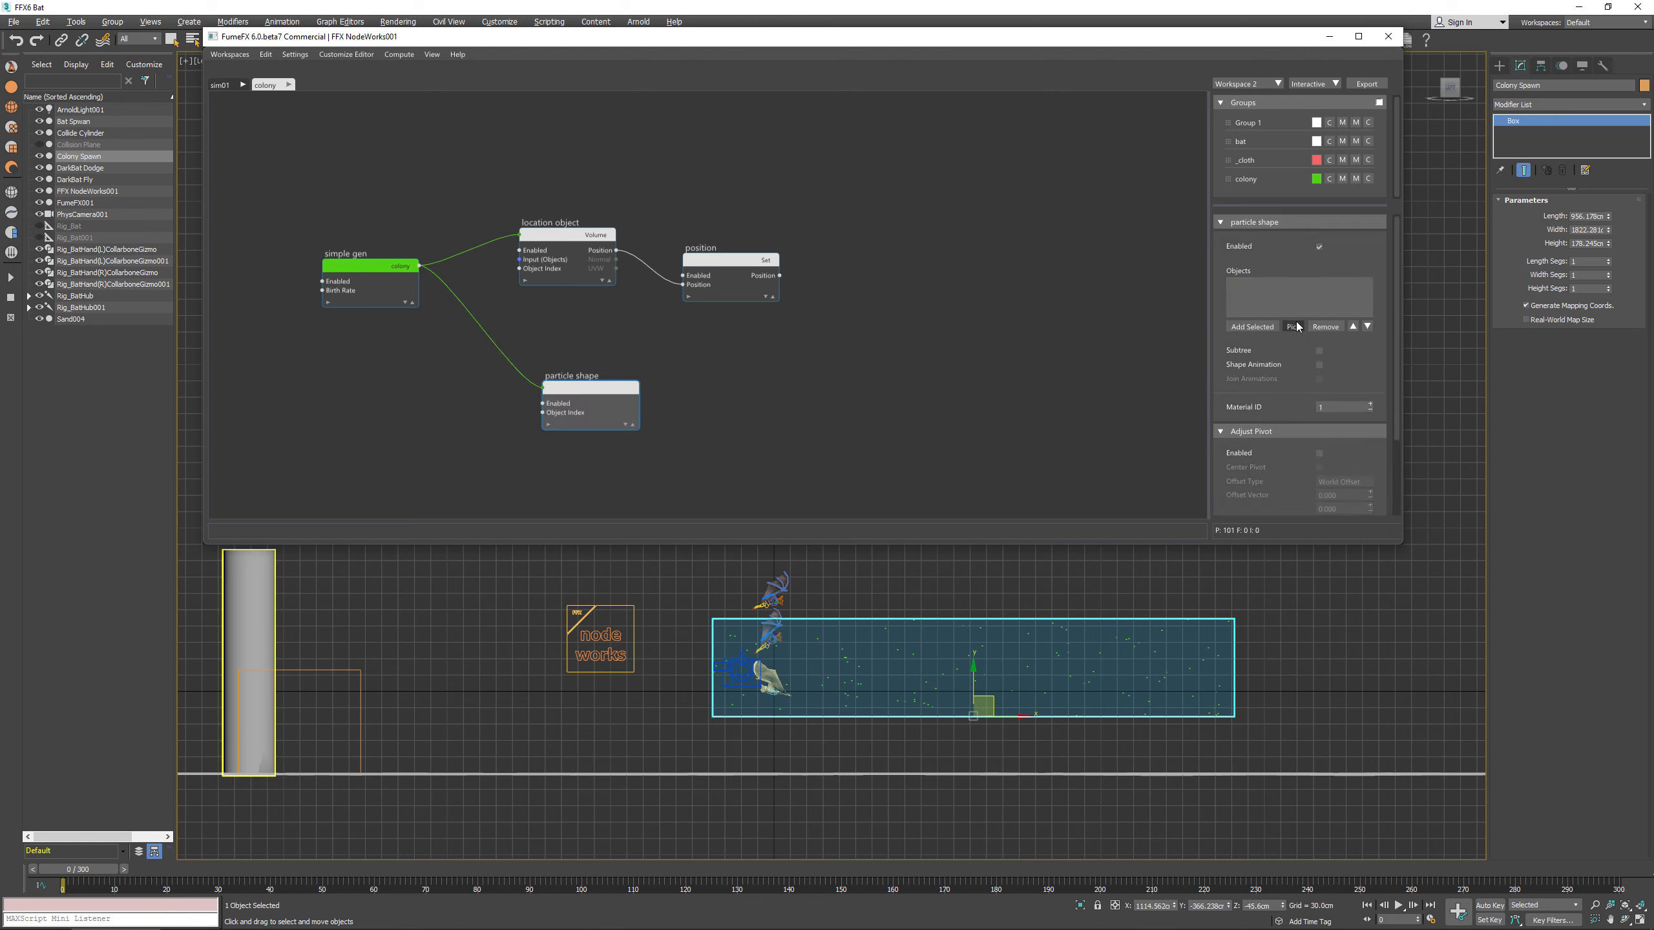
left_click(770, 587)
left_click(1316, 285)
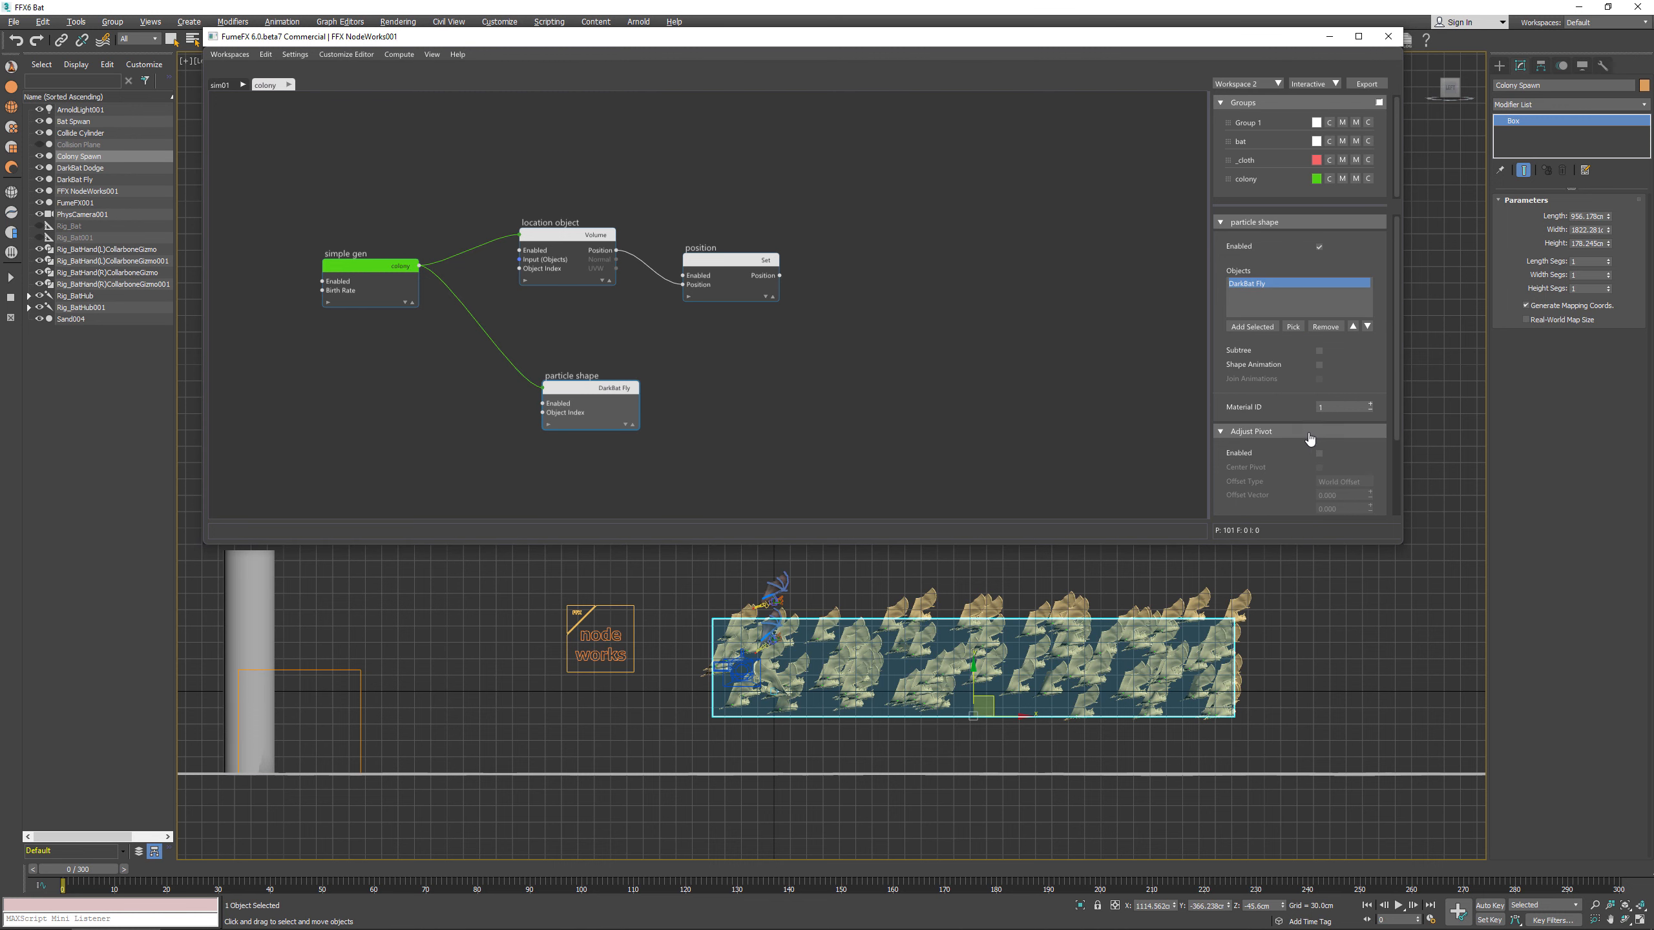
Step: Enable Shape Animation on the particle shape and add an animation named Fly from frame 1 to 21
left_click(1319, 366)
scroll(1378, 475, "down", 3)
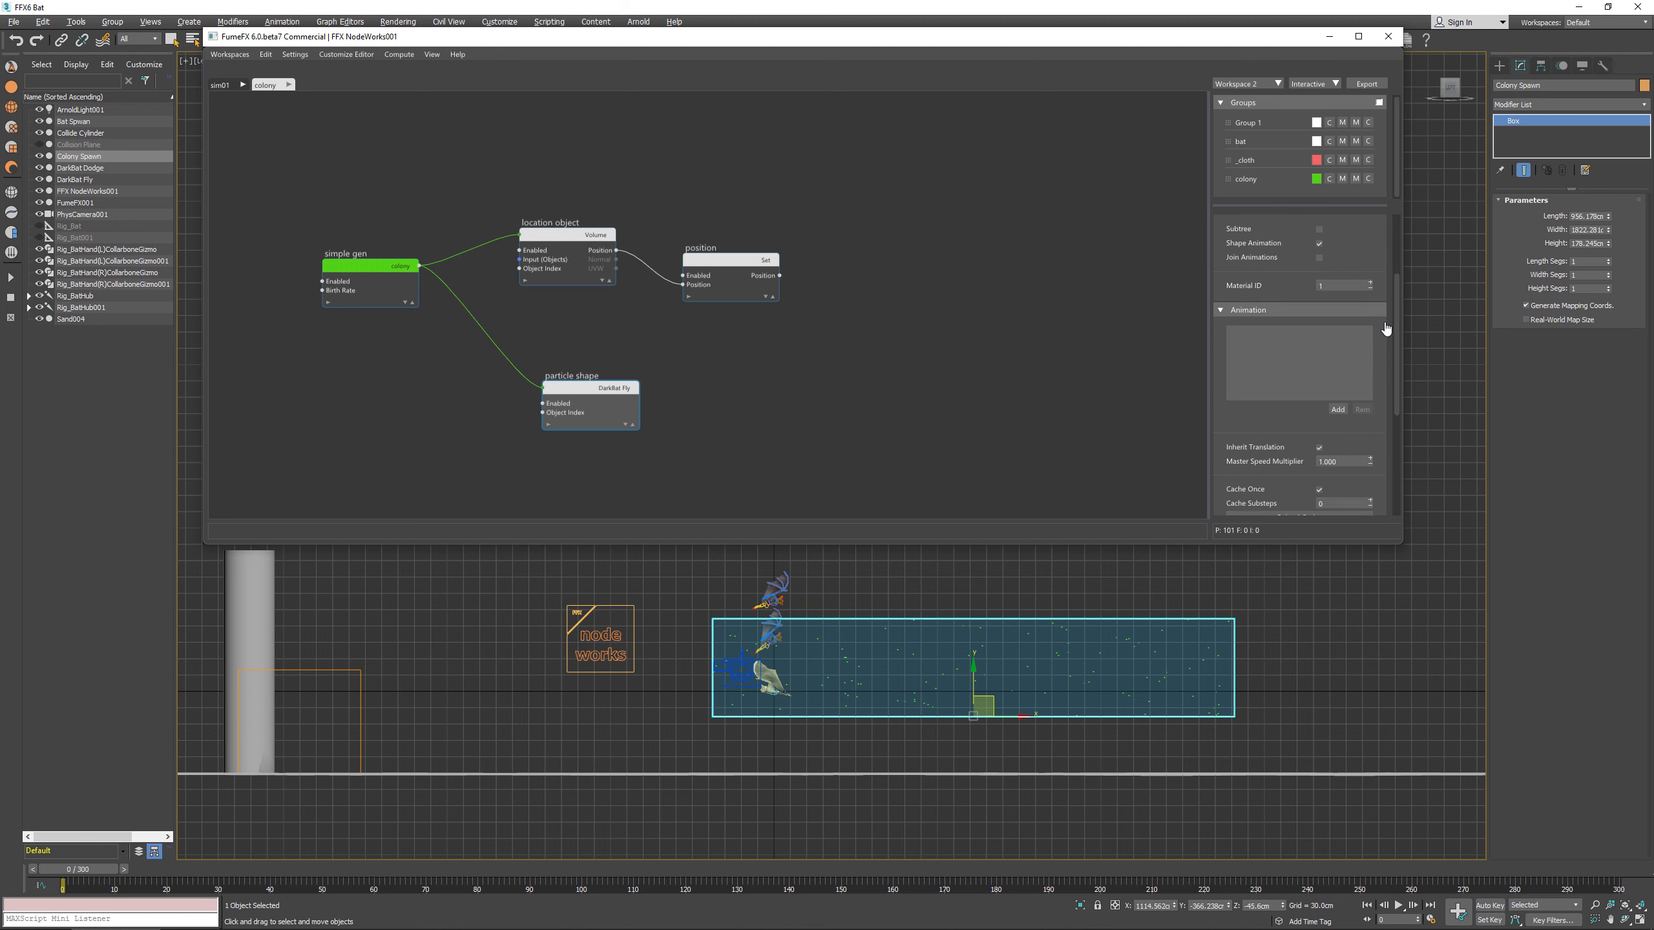
left_click(1337, 383)
type("Fly")
left_click(1358, 415)
type("1")
left_click(1331, 430)
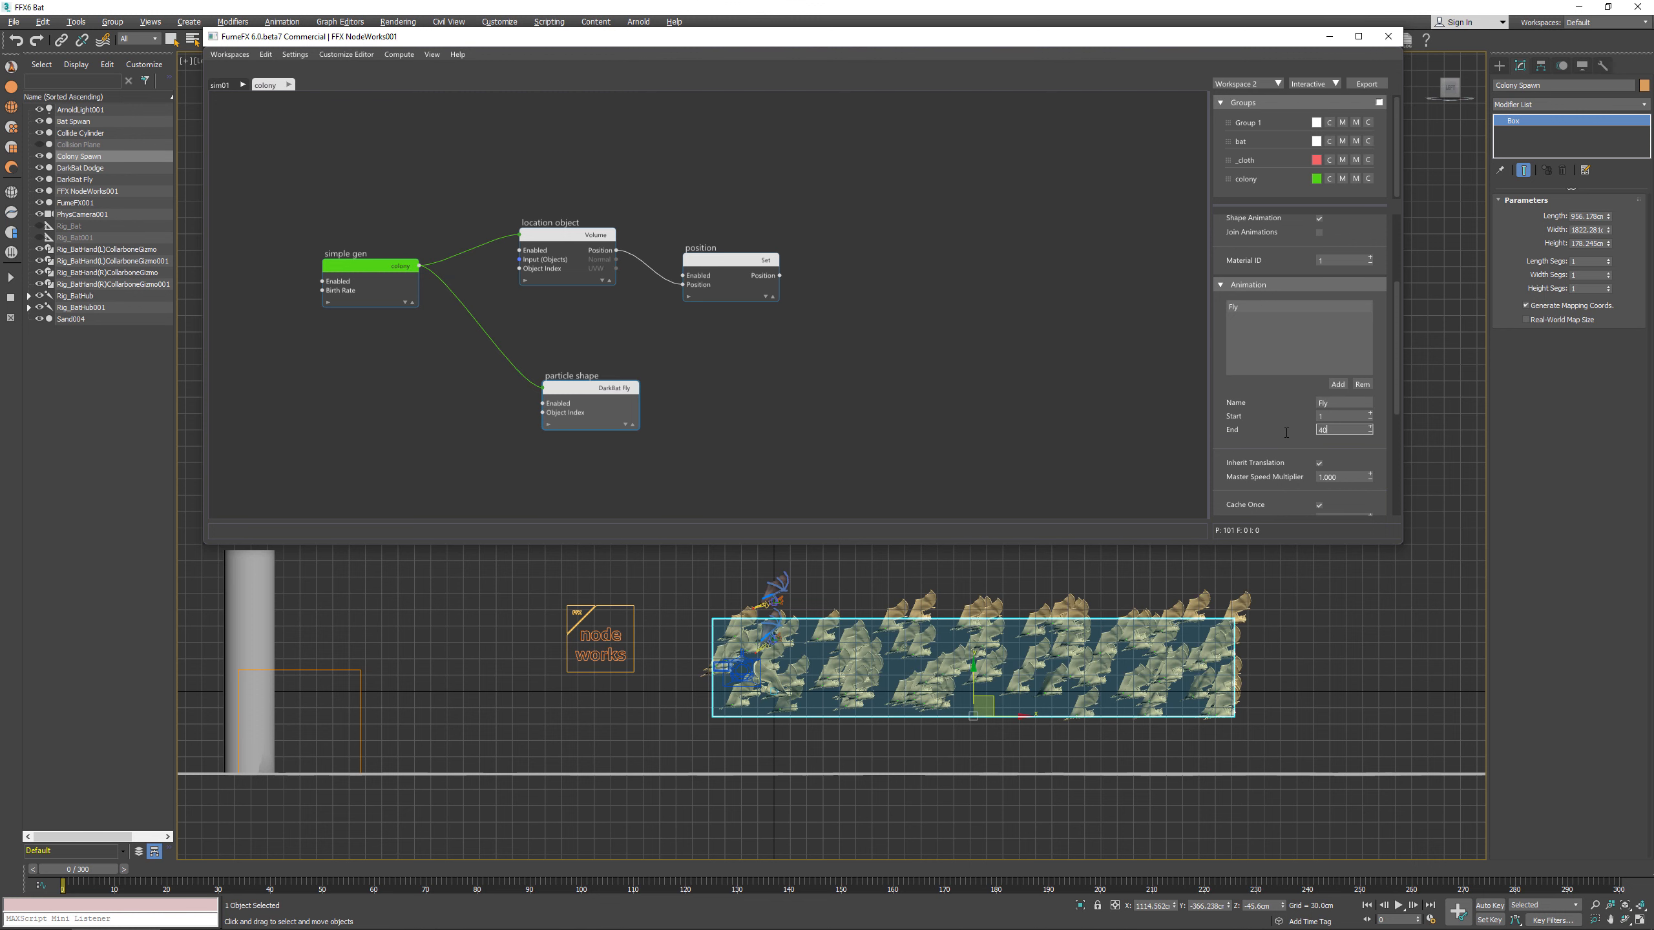
type("21")
key("Return")
Step: Set the particle shape's Cache Substeps to 1 and its Master Speed Multiplier to 2
scroll(1273, 479, "down", 3)
left_click(1351, 376)
left_click_drag(1348, 334, 1294, 334)
type("2")
key("Return")
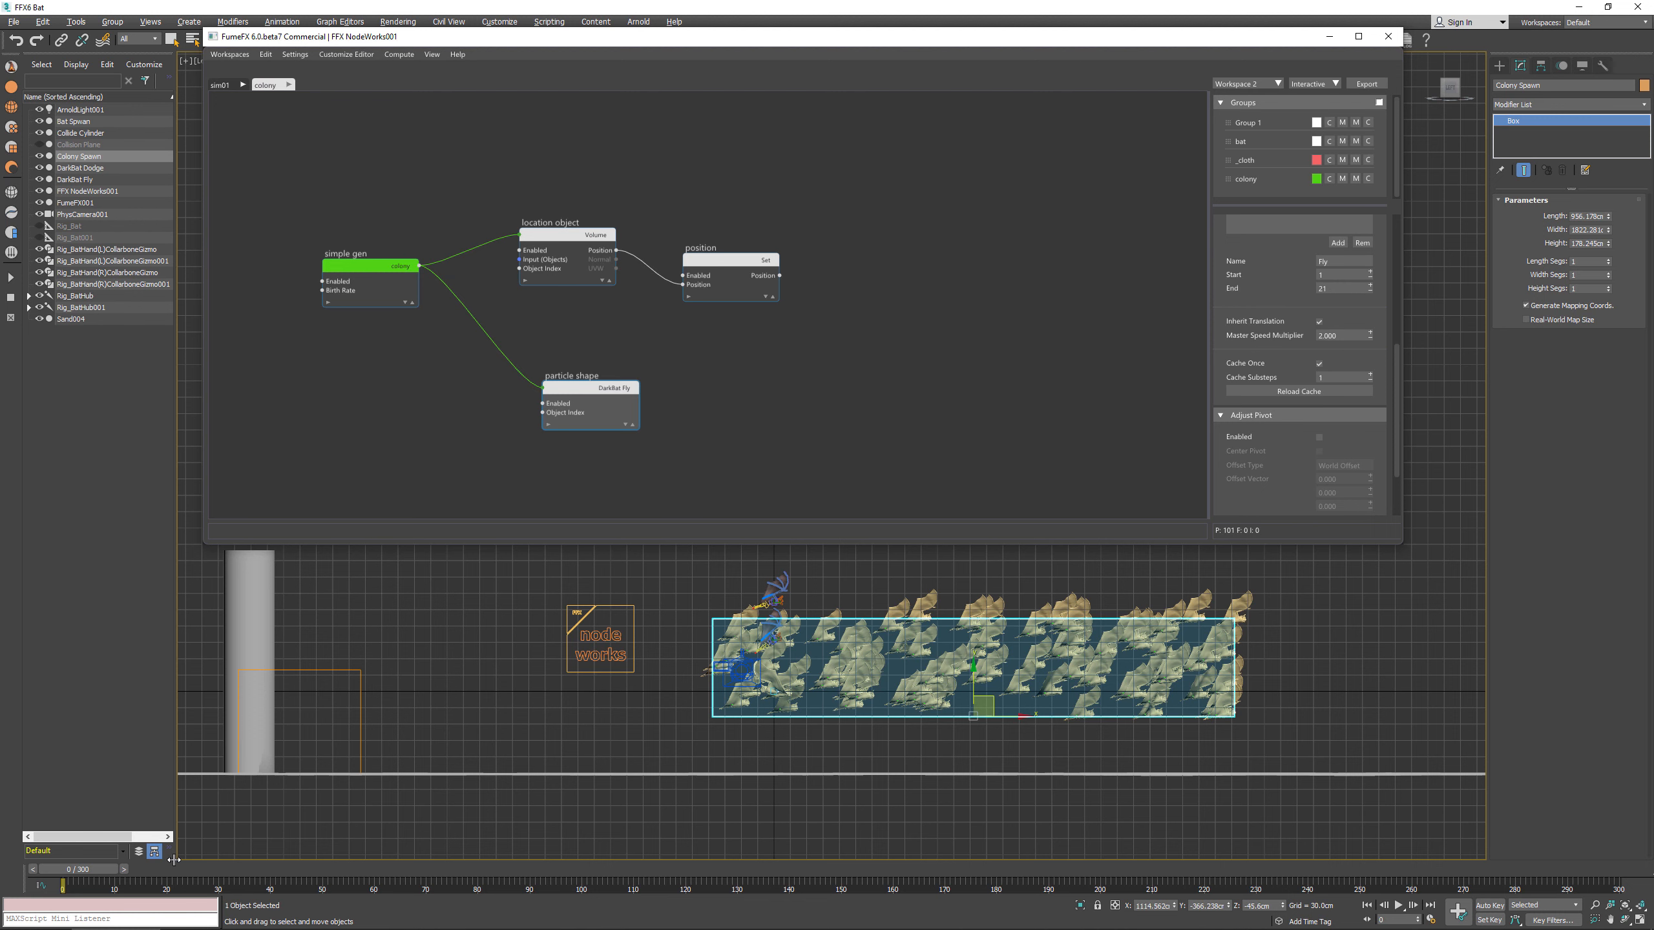
Step: Connect the simple gen to a new Shape Animation node, set its Sequence to Fly, and scrub the timeline to check the flapping
left_click_drag(57, 870, 116, 873)
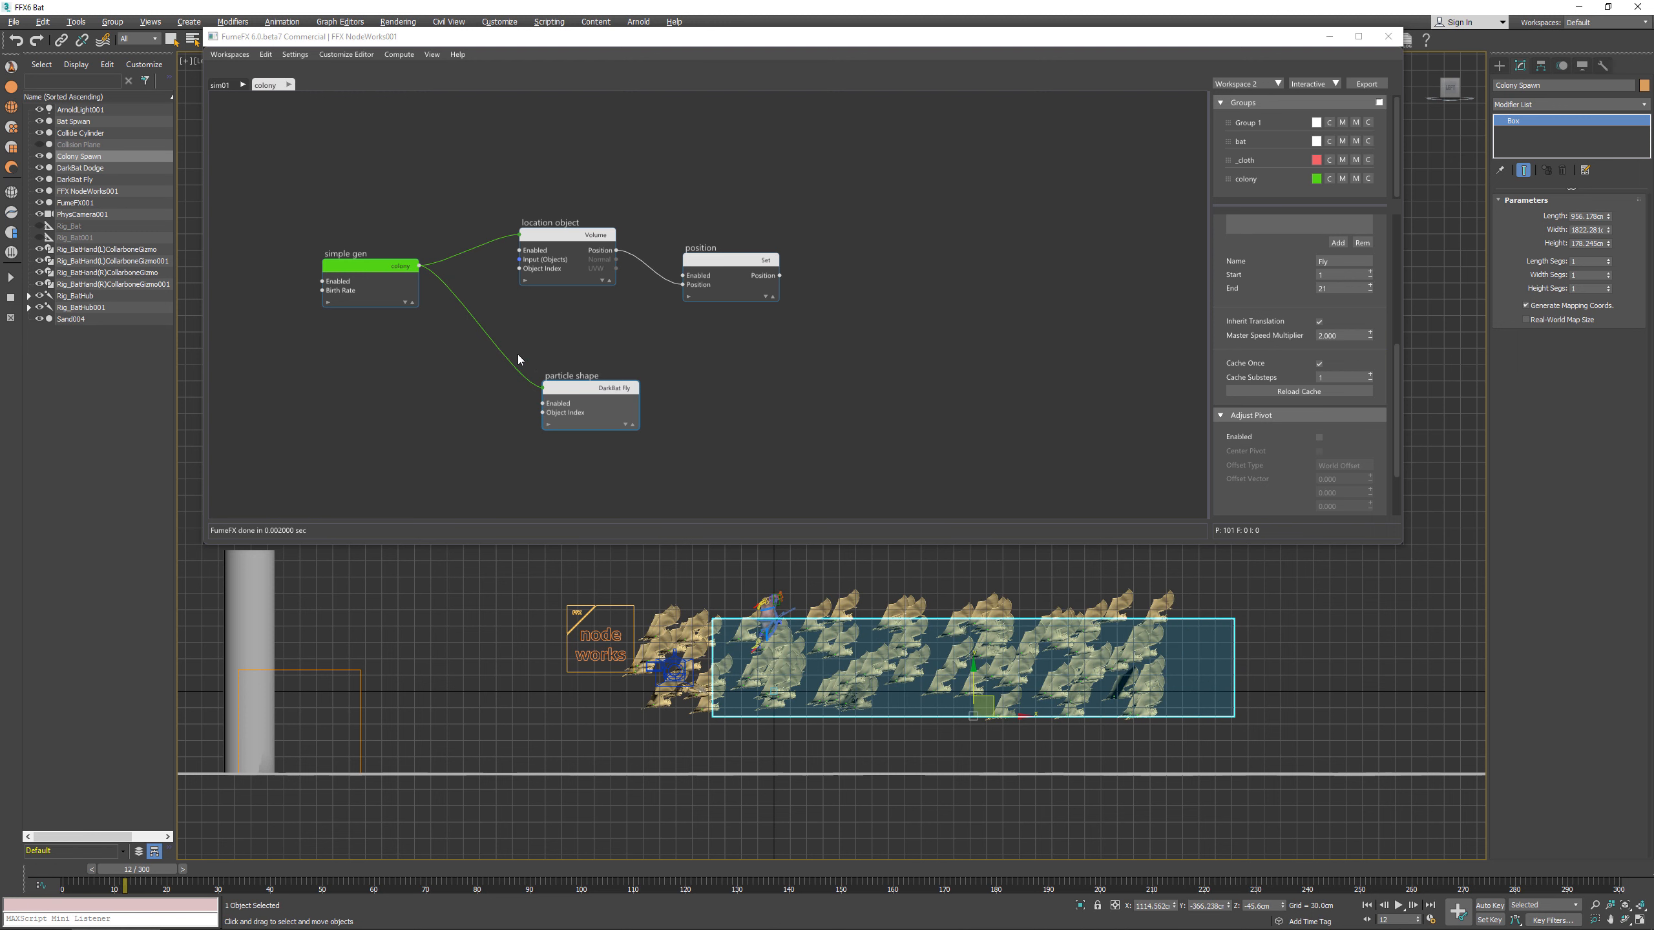
middle_click_drag(519, 360, 527, 279)
left_click_drag(427, 185, 562, 431)
type("al")
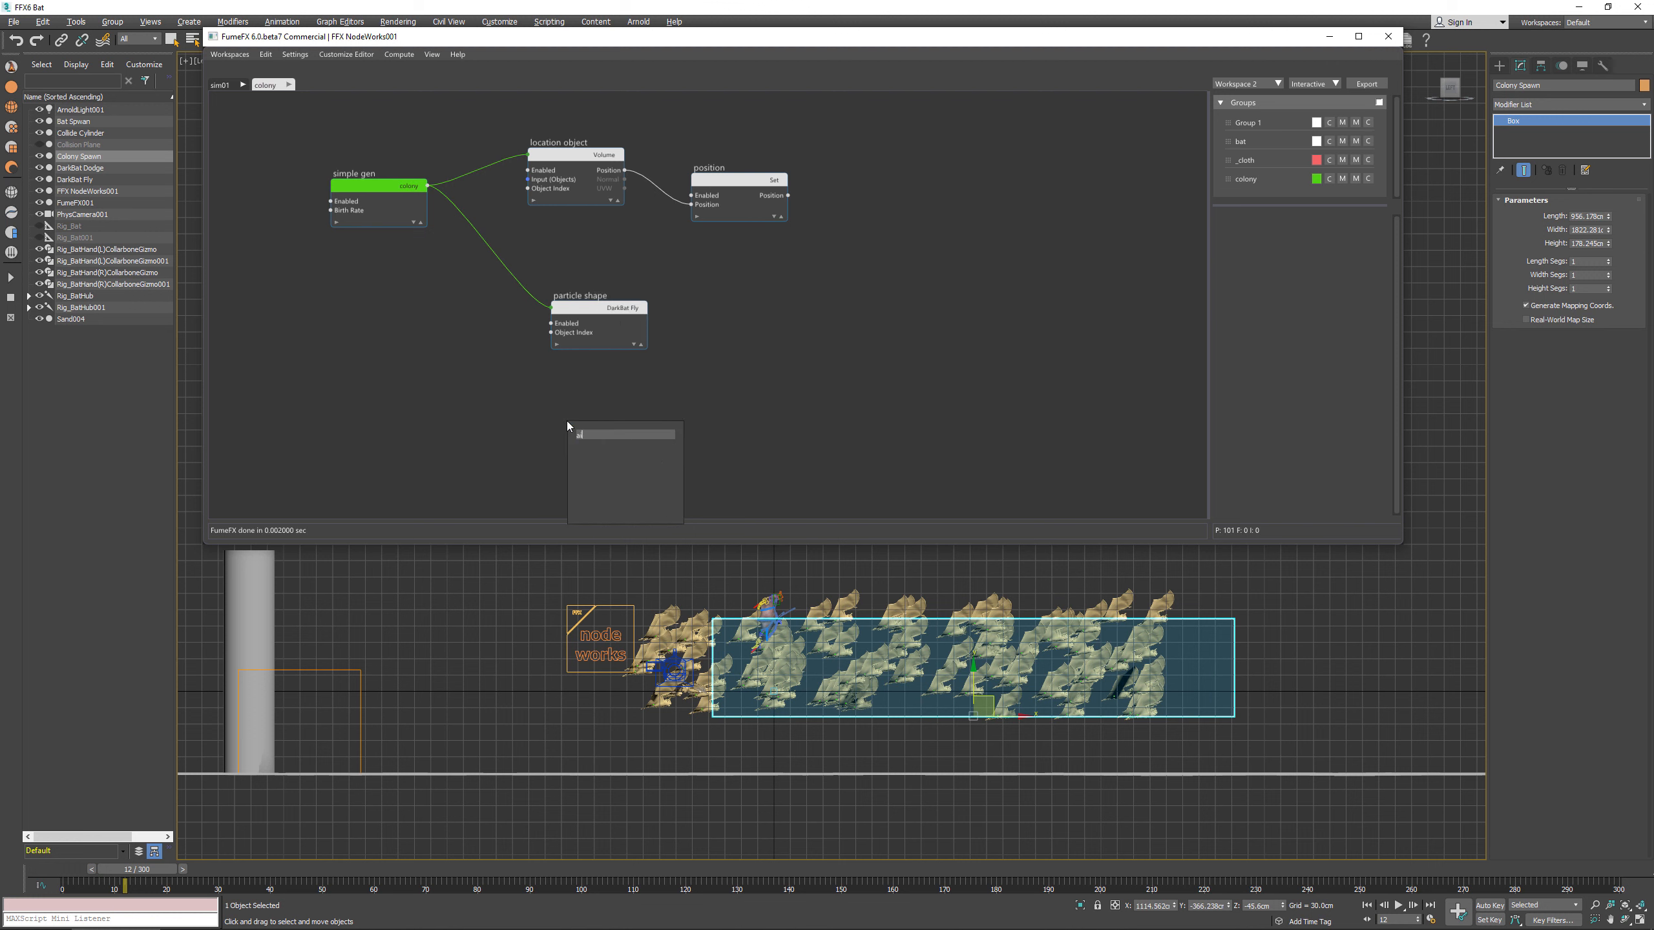
key("Return")
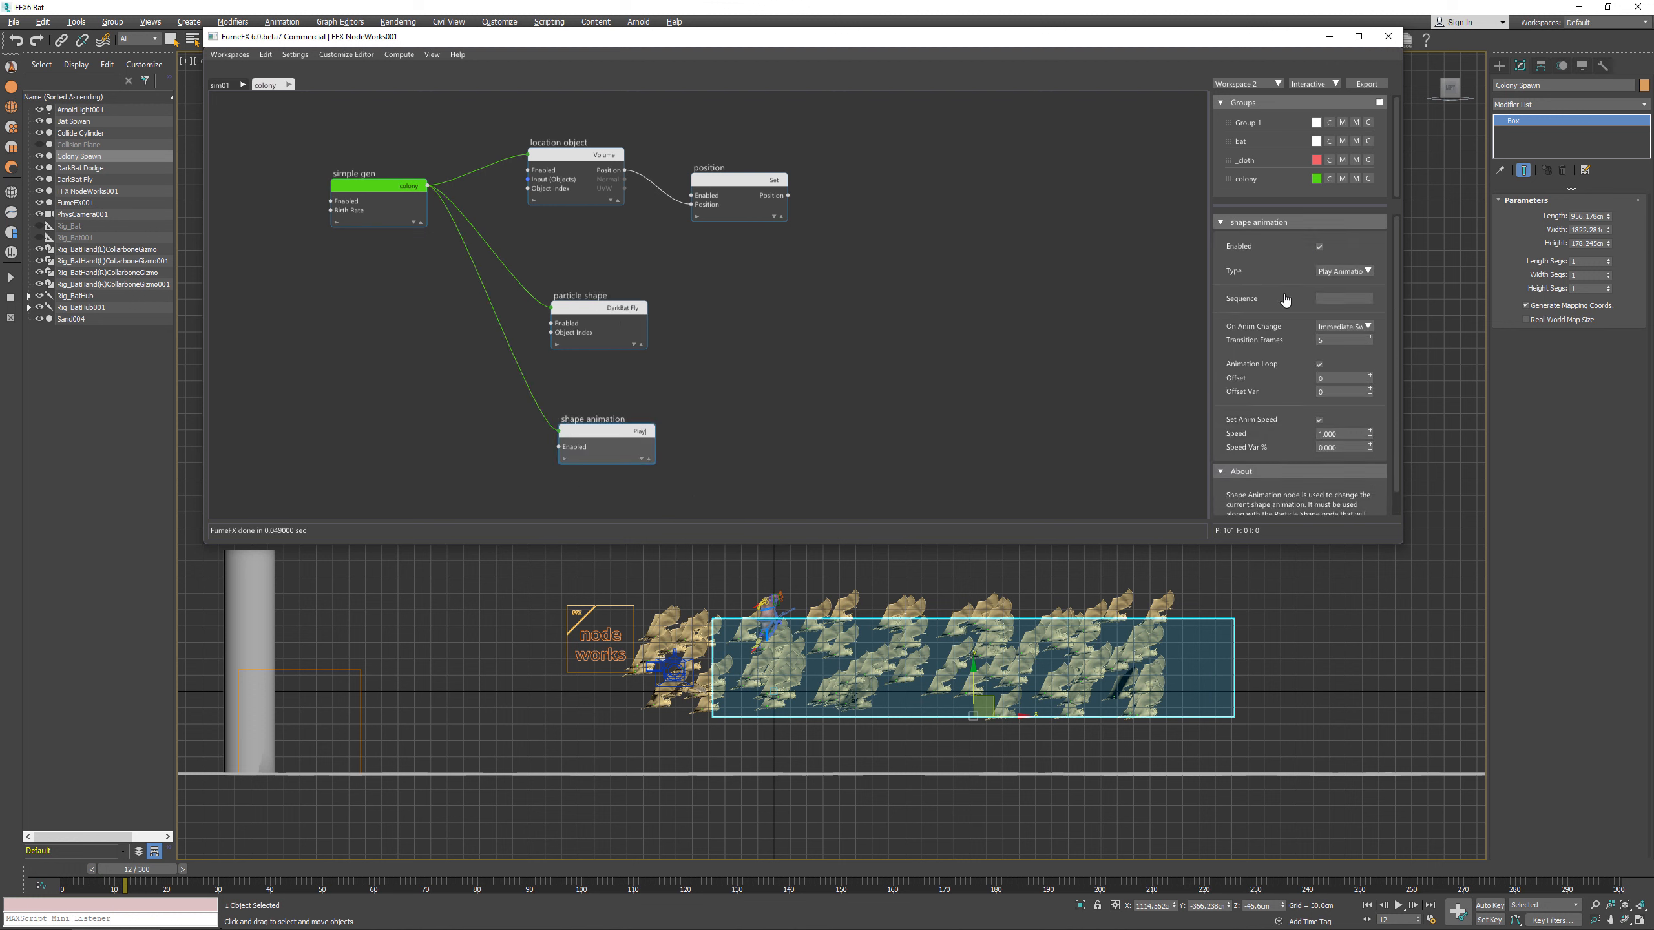
left_click(1331, 301)
key("Return")
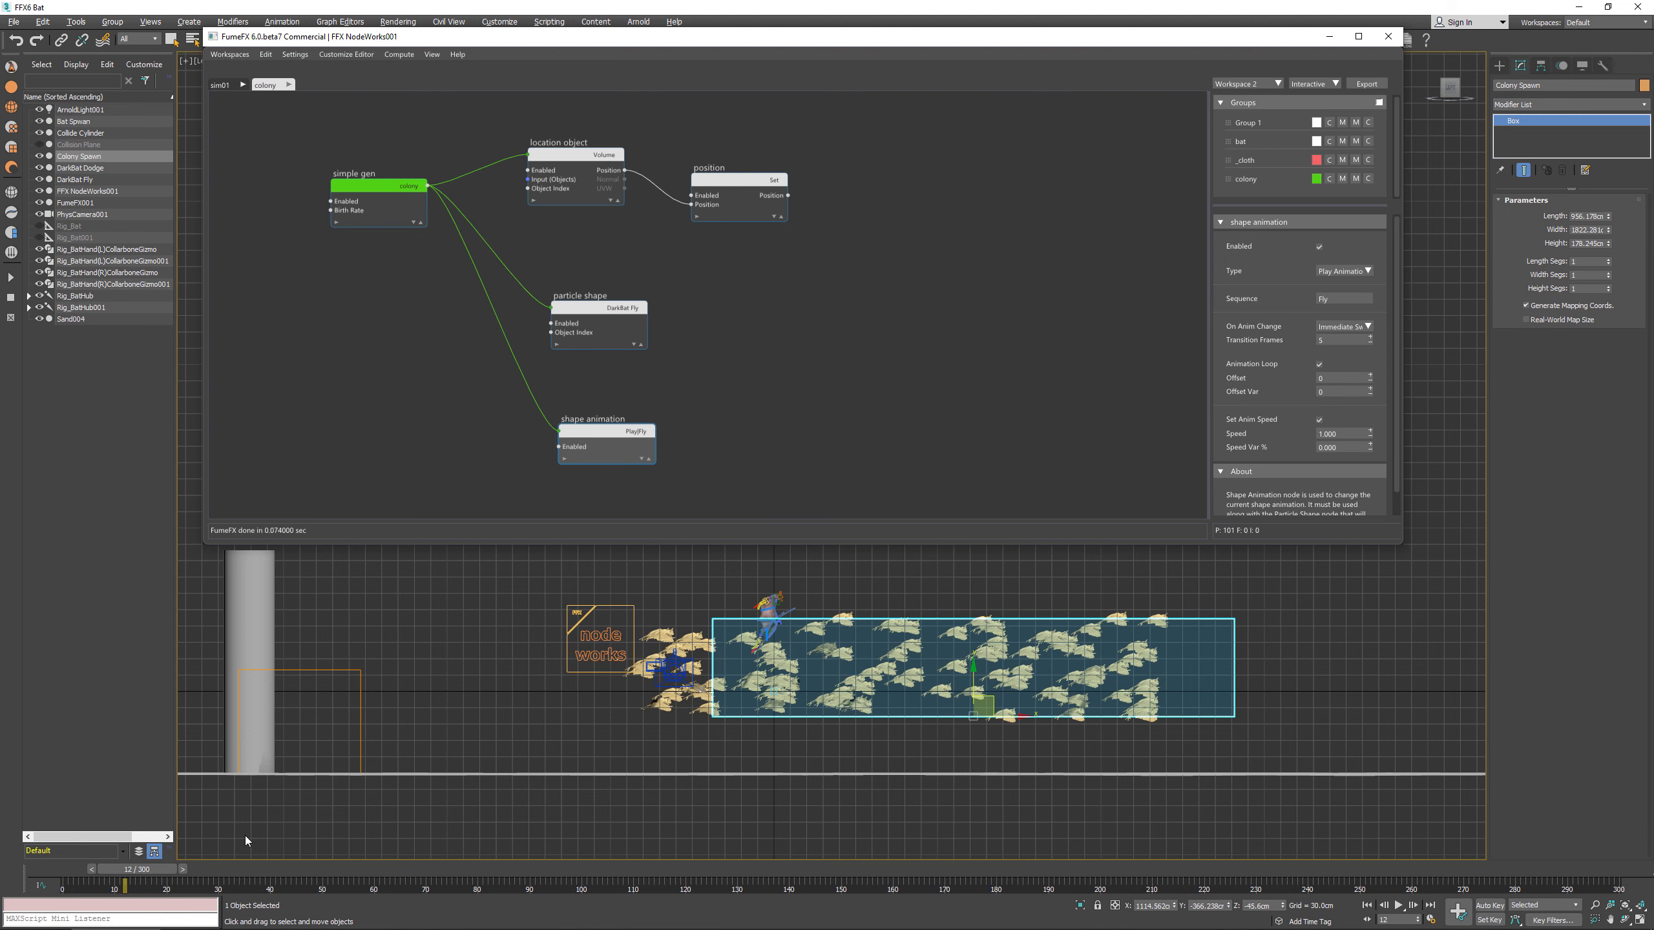
left_click_drag(155, 870, 206, 869)
Step: Align the particle shape and shape animation nodes in a column below the location object, keeping the animation Speed at 1
left_click(1339, 434)
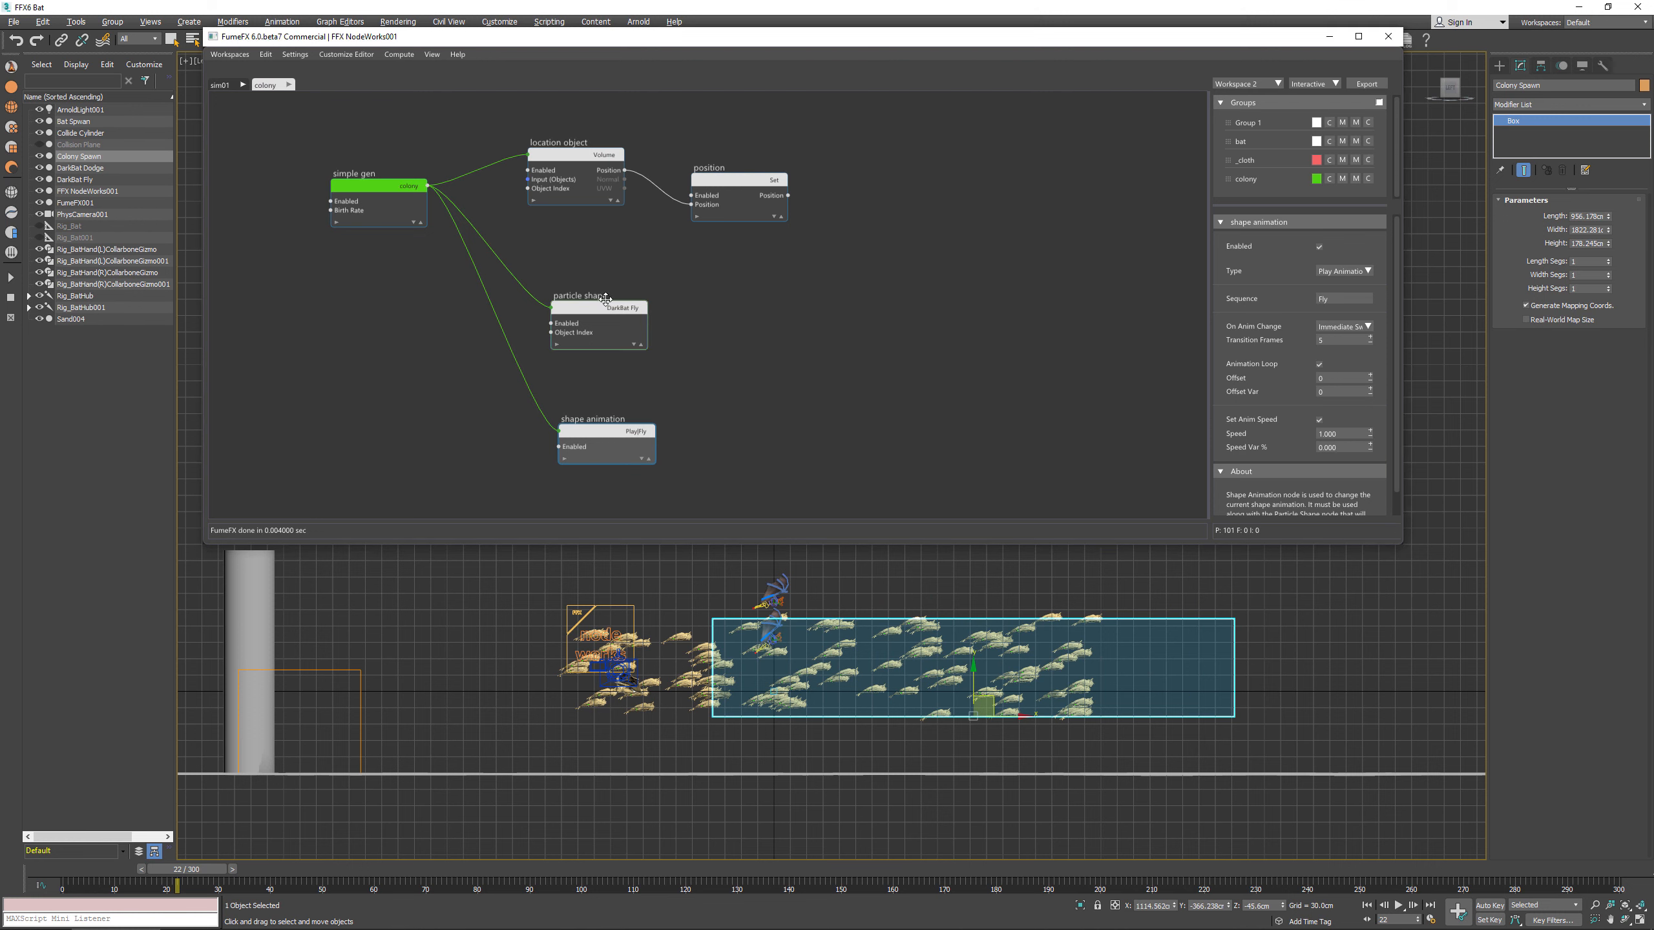
left_click_drag(598, 304, 576, 273)
left_click_drag(606, 417, 567, 359)
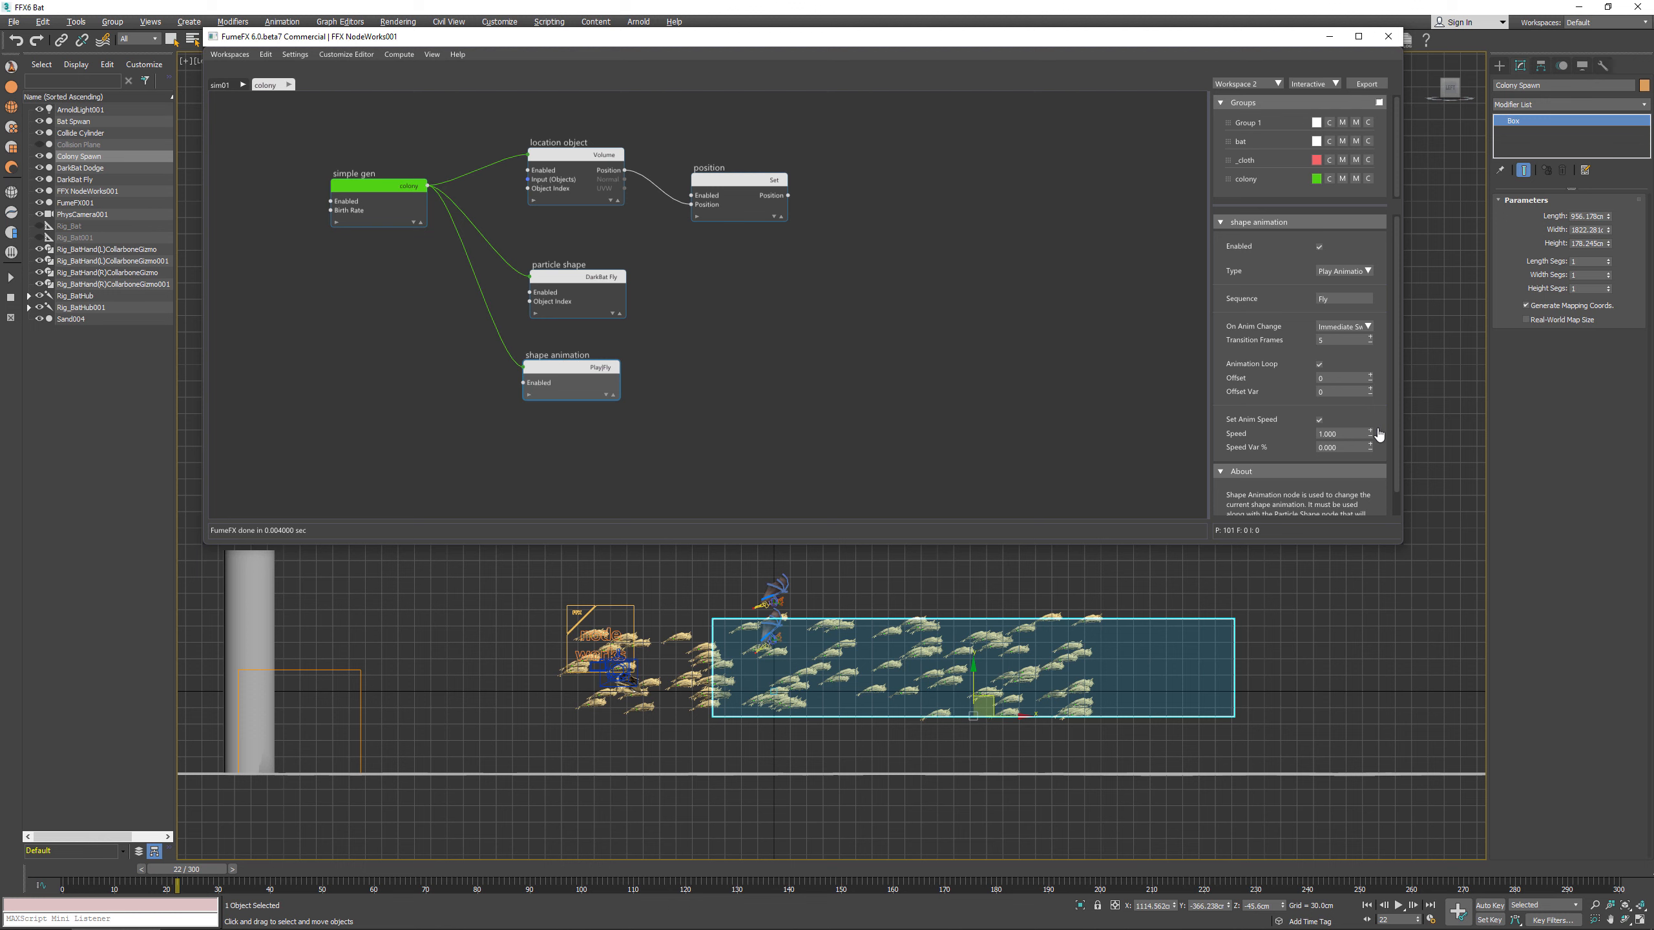
mouse_move(1371, 431)
left_mouse_down()
mouse_move(1373, 392)
mouse_move(1373, 415)
left_mouse_up()
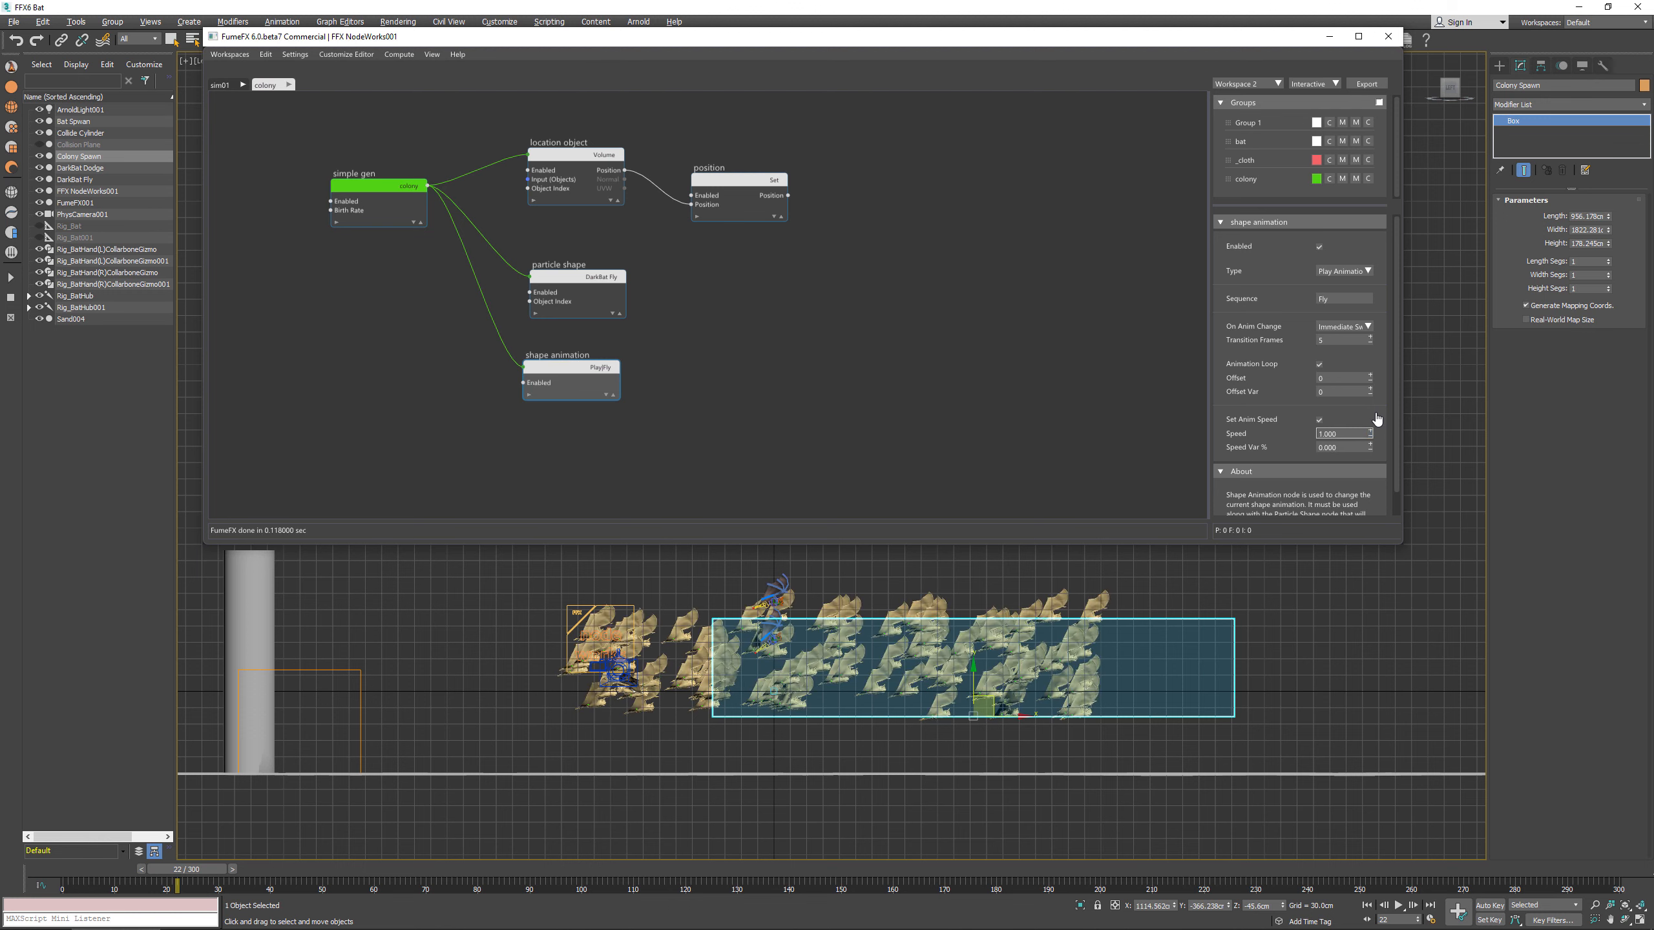
left_click_drag(563, 371, 572, 372)
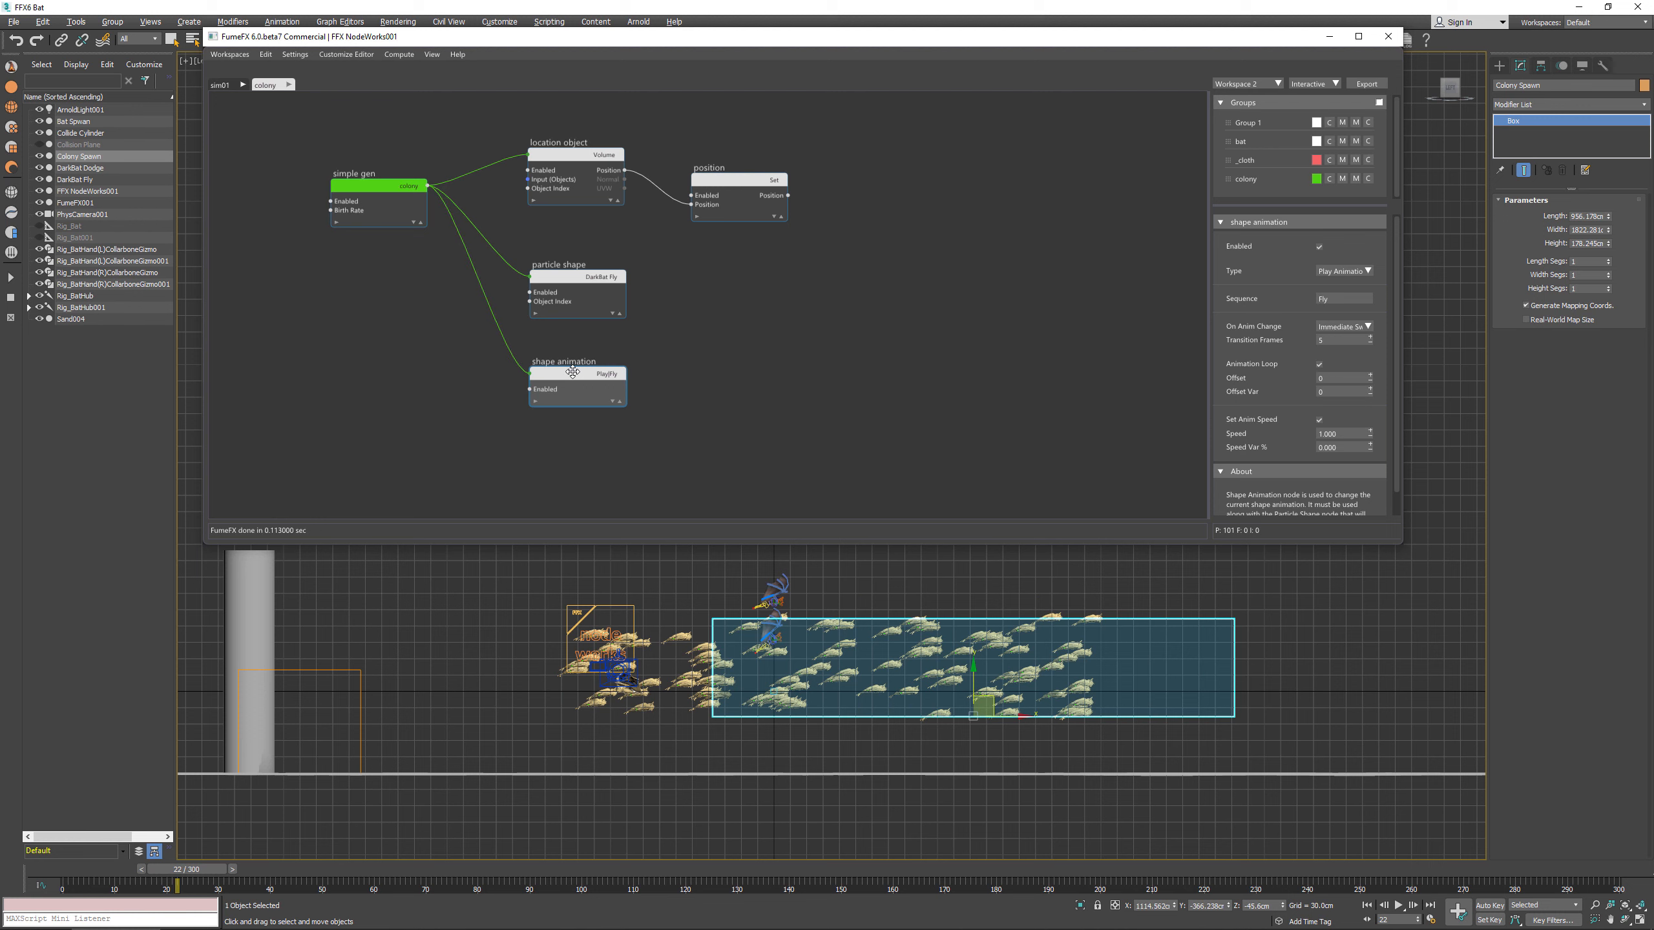
Step: Connect the simple gen to a new Spin node with a Spin Offset of 180, and return to frame 0
left_click_drag(427, 186, 529, 453)
type("spin")
key("Return")
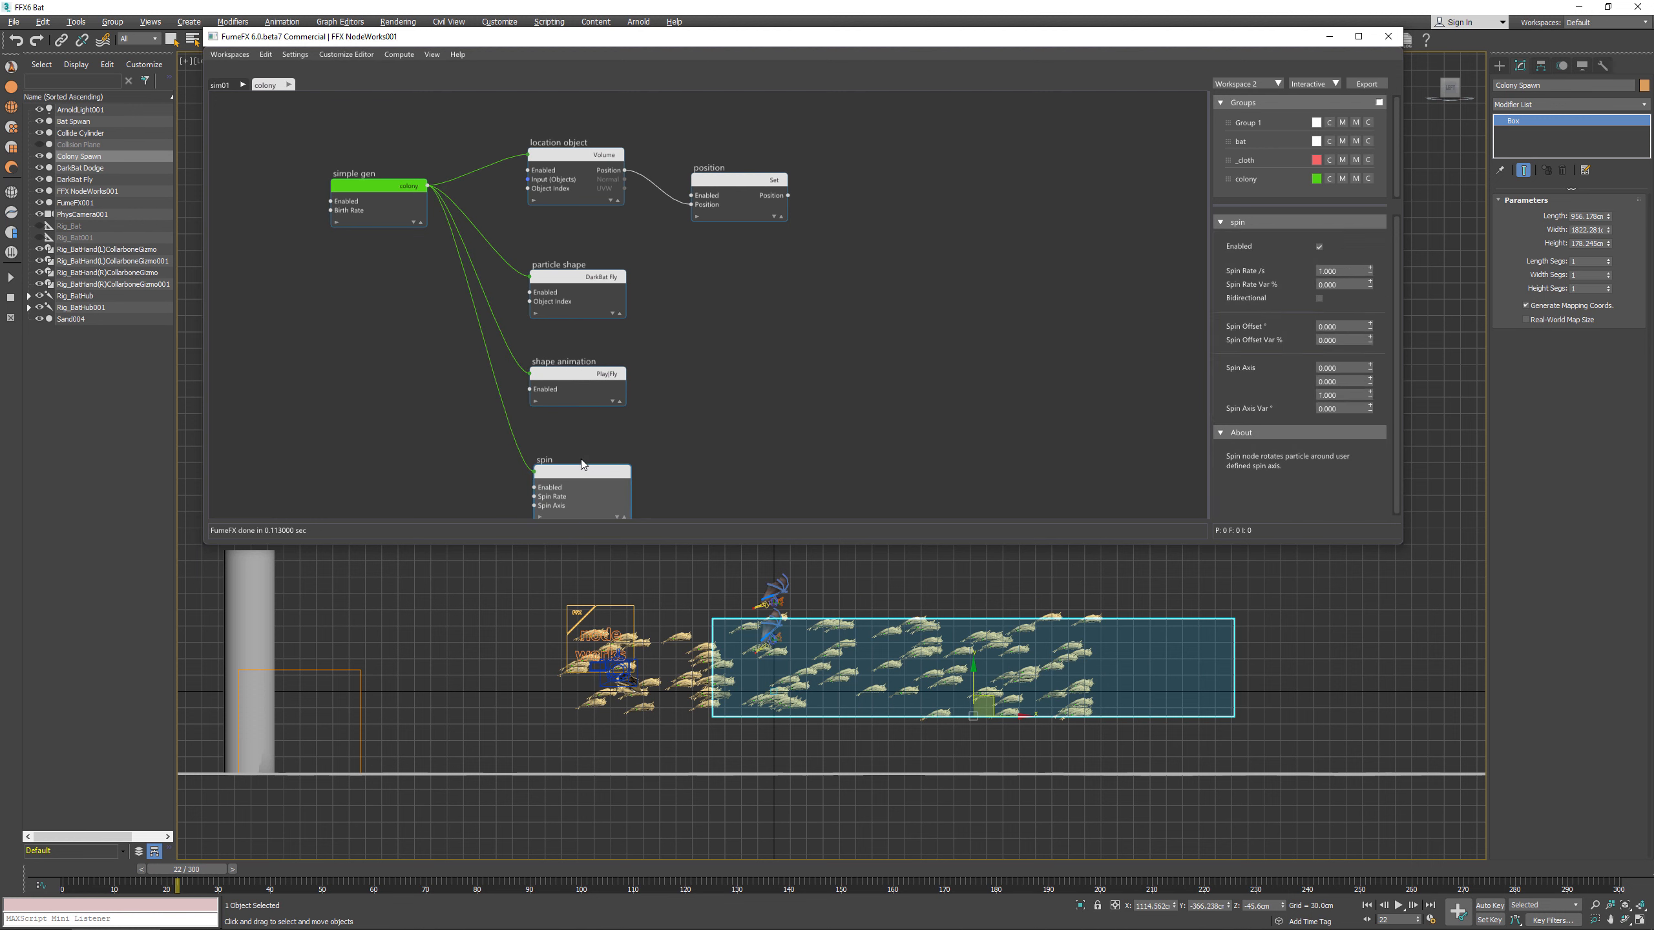
left_click(1345, 326)
type("180")
key("Return")
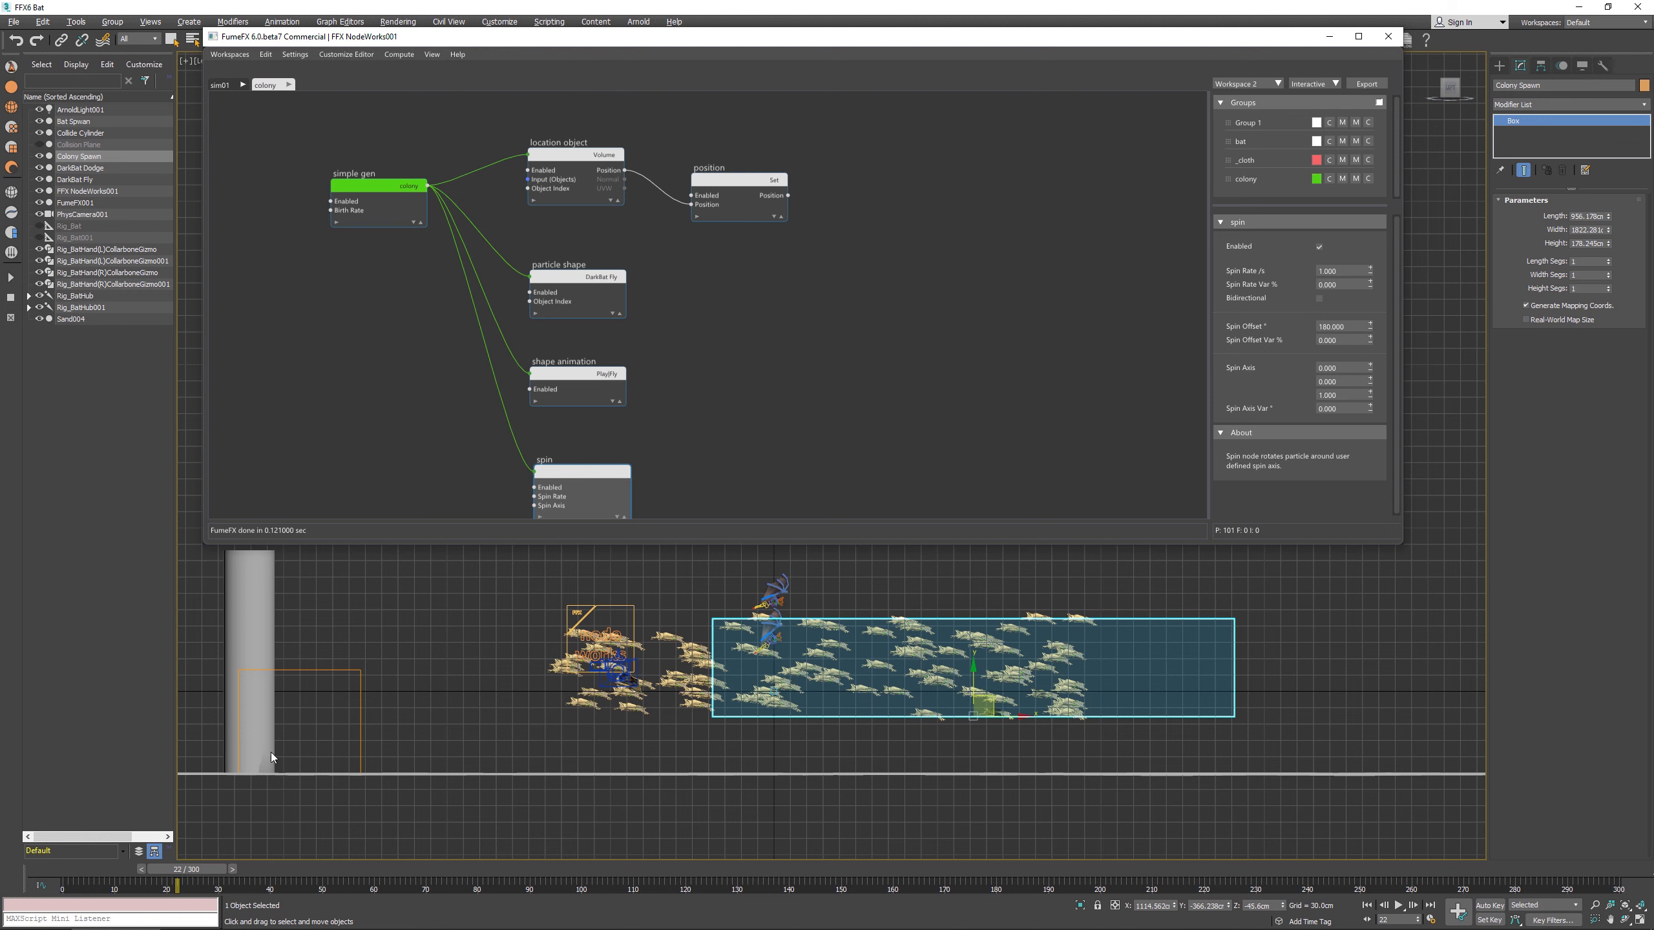
left_click(74, 873)
mouse_move(77, 872)
left_mouse_down()
mouse_move(133, 879)
mouse_move(62, 879)
left_mouse_up()
Step: Set the shape animation's Offset Var to 15 and scrub the first frames to check the varied flapping
left_click_drag(583, 481, 586, 474)
left_click(569, 398)
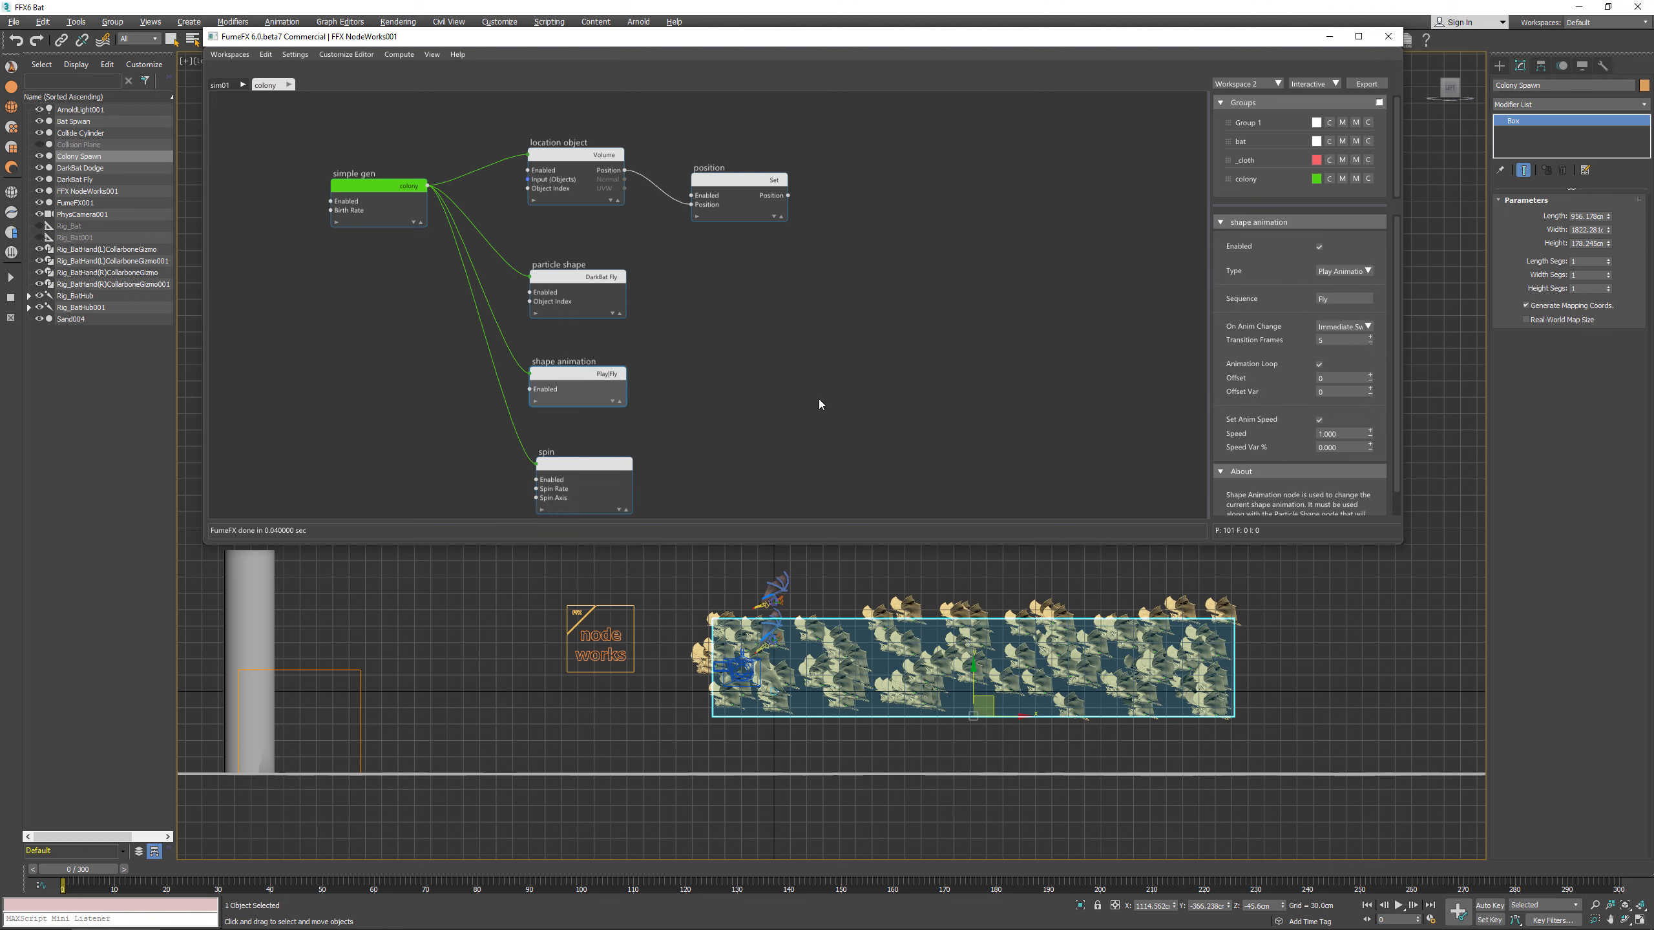
left_click(1354, 393)
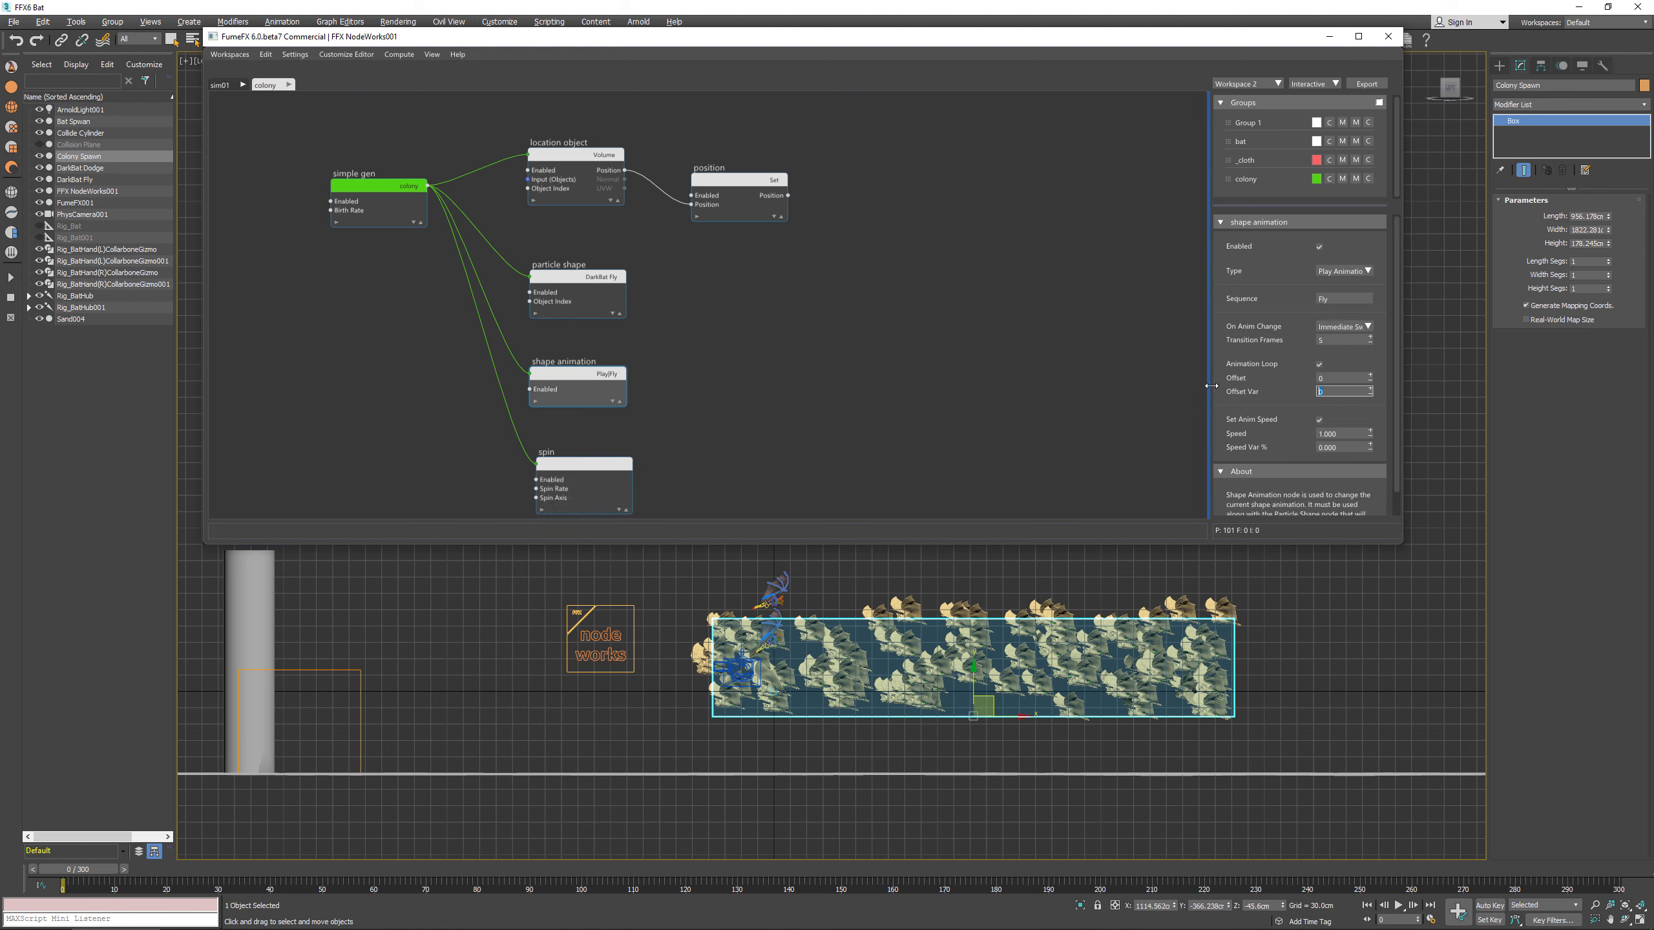
type("15")
key("Return")
left_click_drag(93, 869, 62, 885)
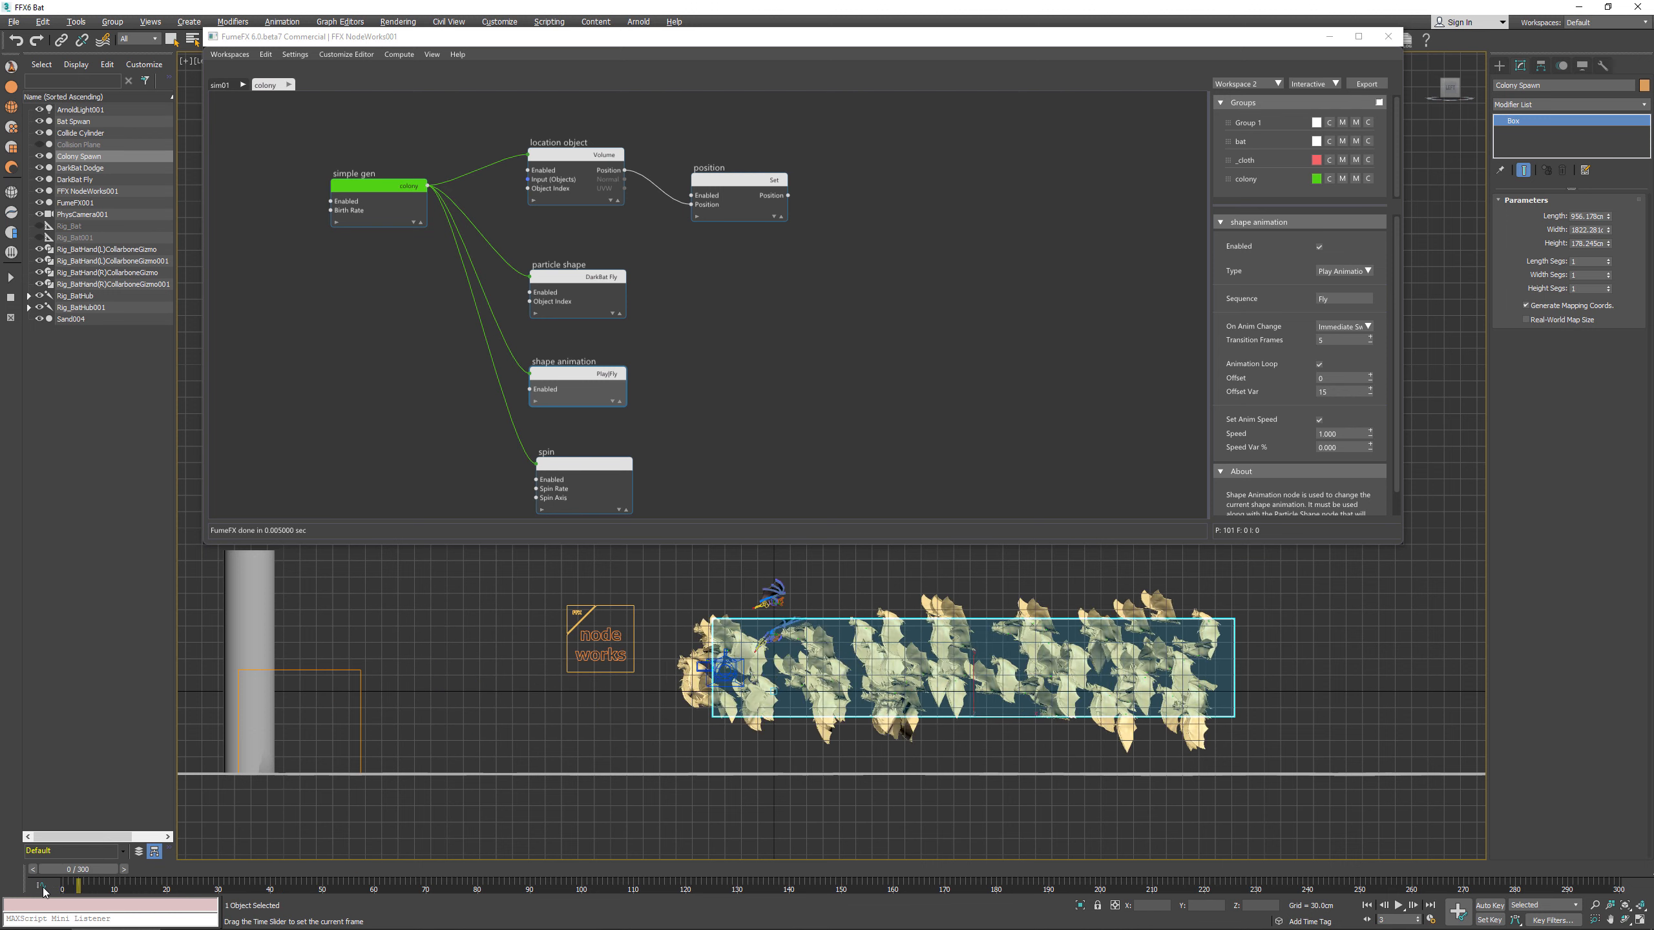
Step: Connect the simple gen to a new Random node with a Min Value of 0.8 and a Max Value of 1.2
middle_click_drag(450, 397, 458, 339)
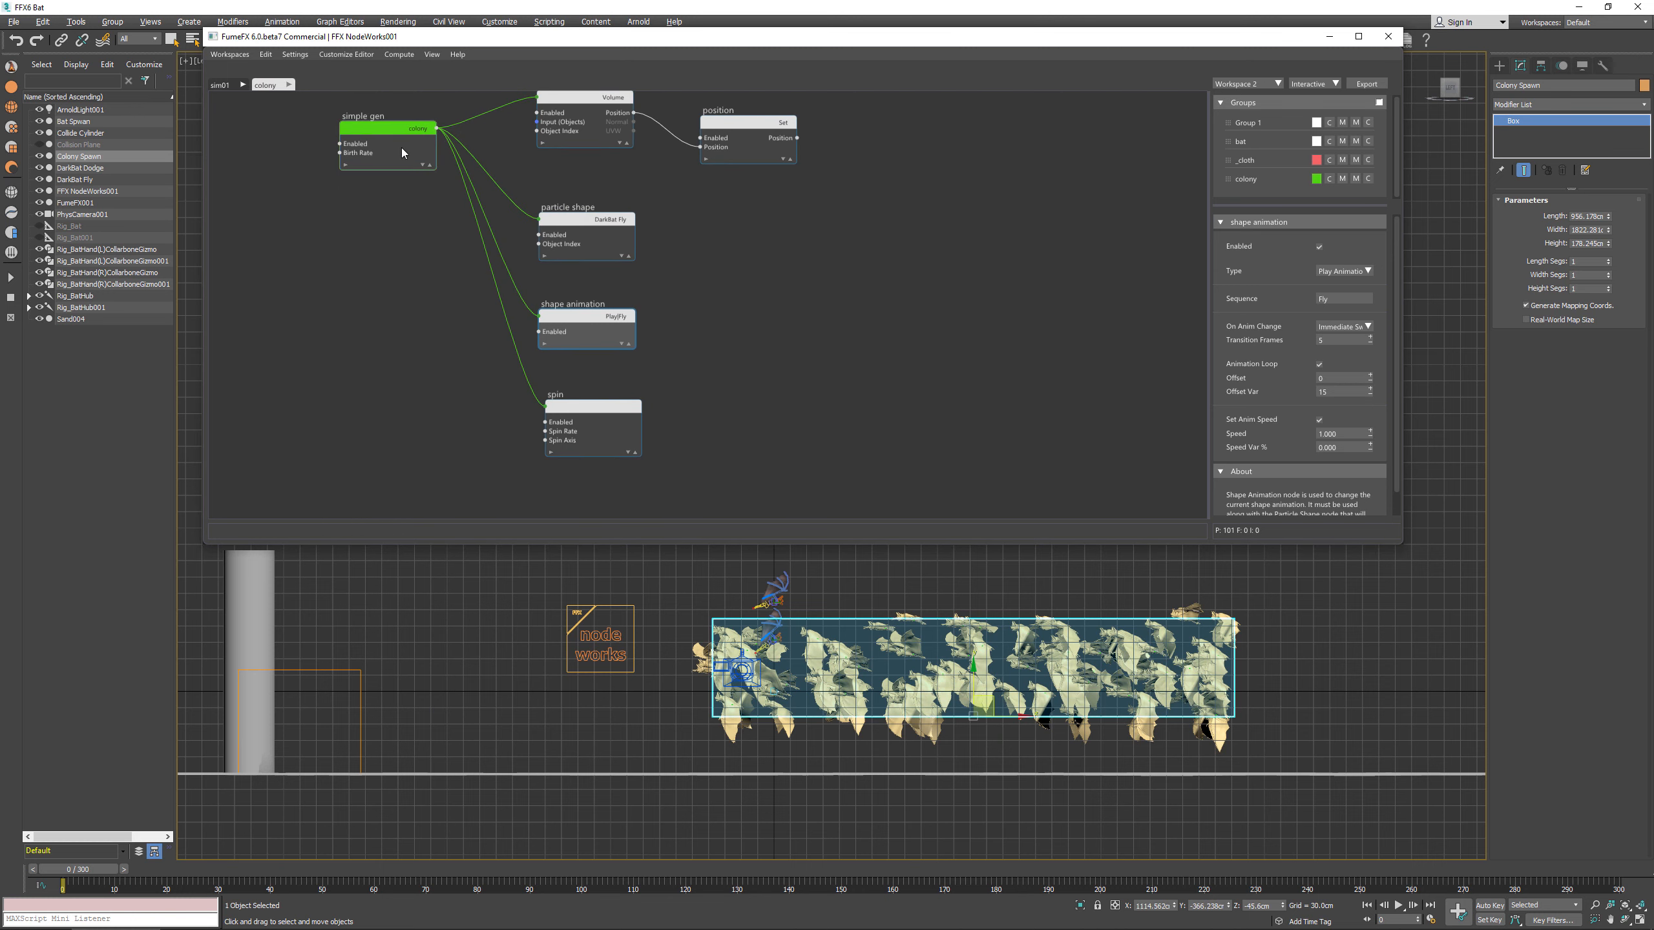
left_click_drag(397, 134, 422, 408)
type("rand")
key("Return")
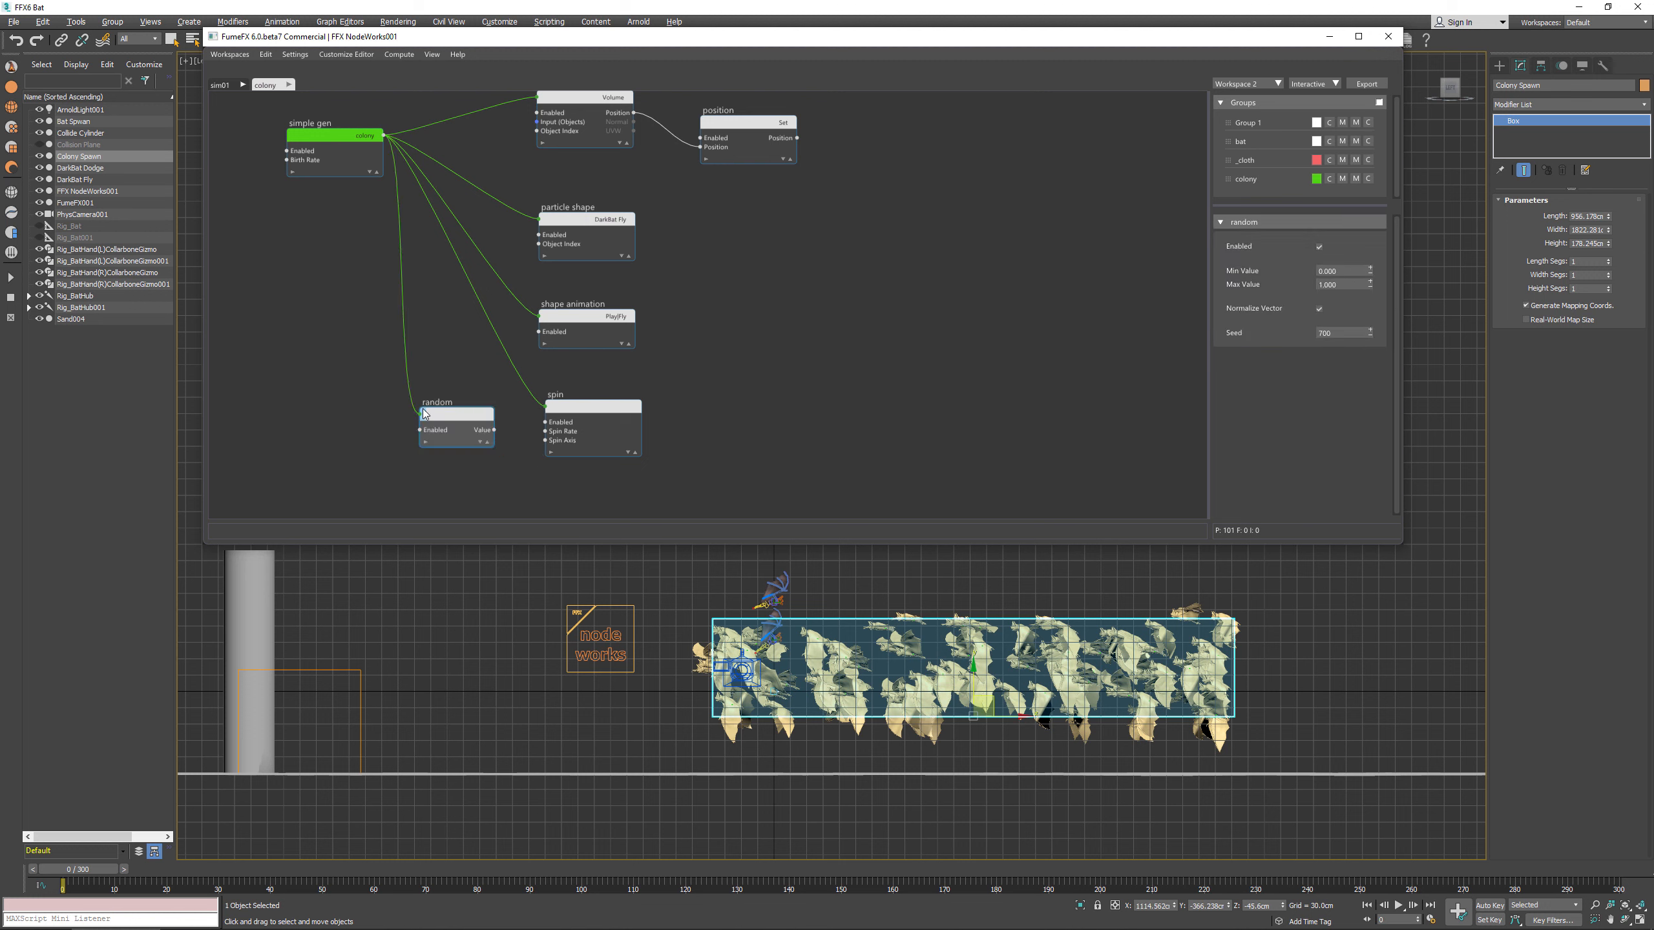
left_click_drag(1342, 271, 1259, 275)
type("0.8")
key("Tab")
type("1.2")
key("Return")
Step: Arrange the spin node above the shape animation and feed the random value into the shape animation's SA Speed input
left_click_drag(492, 431, 441, 374)
mouse_move(584, 407)
left_mouse_down()
mouse_move(596, 315)
mouse_move(581, 388)
left_mouse_up()
left_click_drag(637, 299, 582, 296)
Step: Add a Speed node in Multiply mode driven by the random value, and scrub ahead to about frame 41
left_click_drag(471, 390, 553, 471)
key("Escape")
key("Tab")
type("spe")
key("Return")
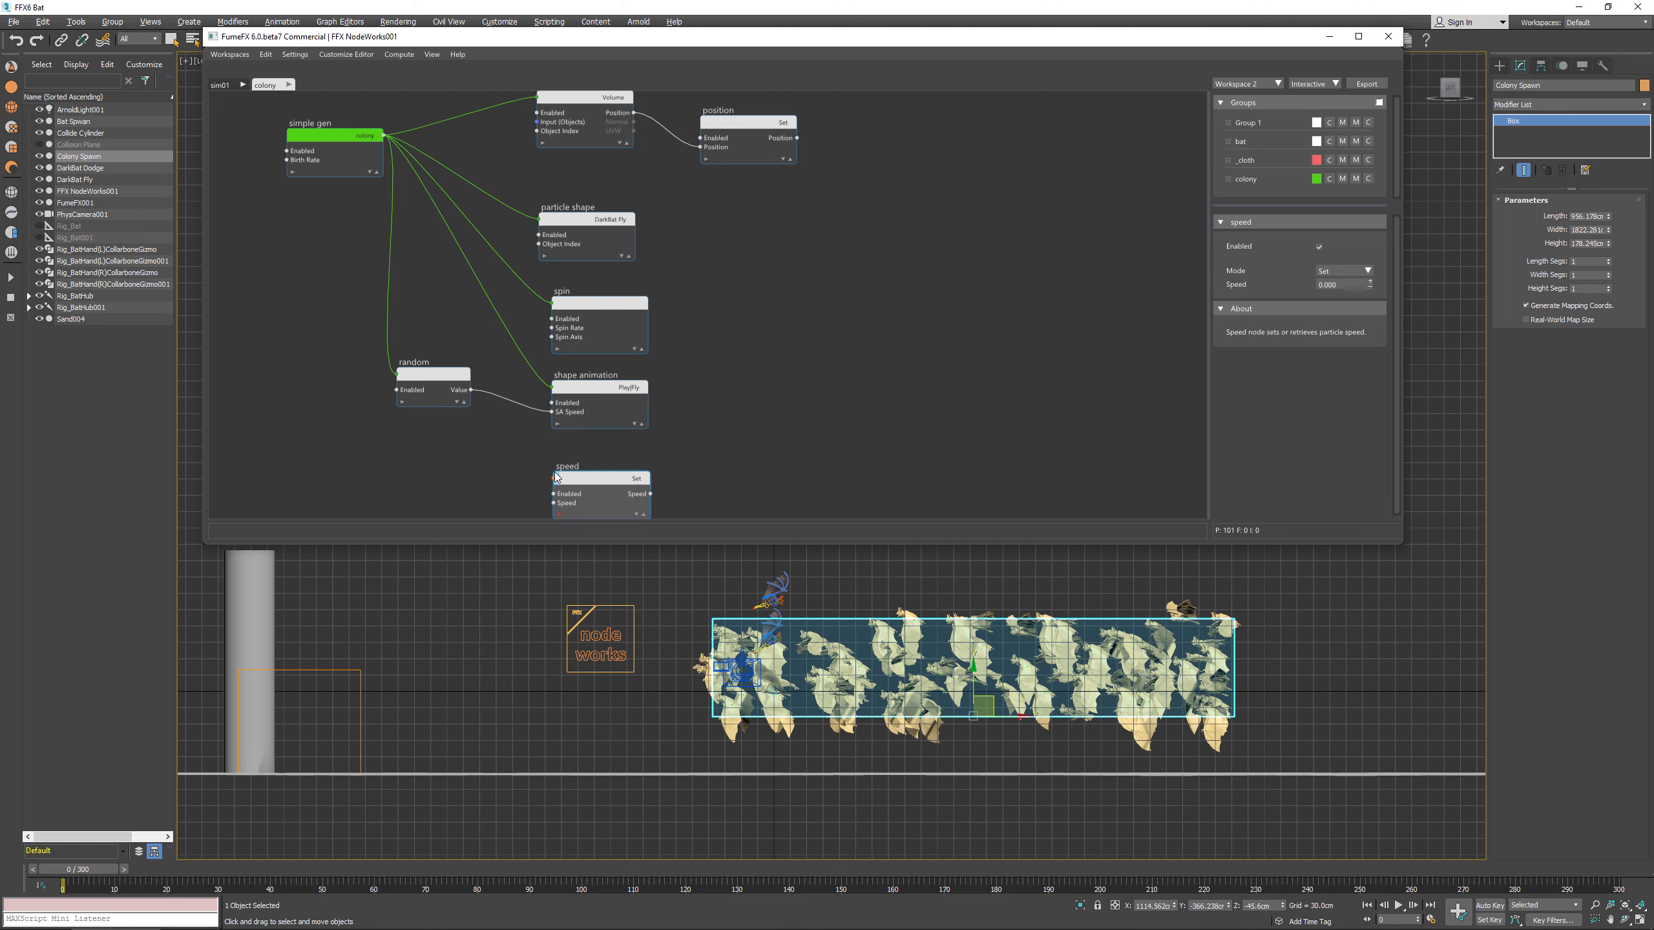
left_click(1369, 269)
left_click(1346, 323)
left_click_drag(471, 390, 560, 502)
left_click_drag(94, 873, 286, 870)
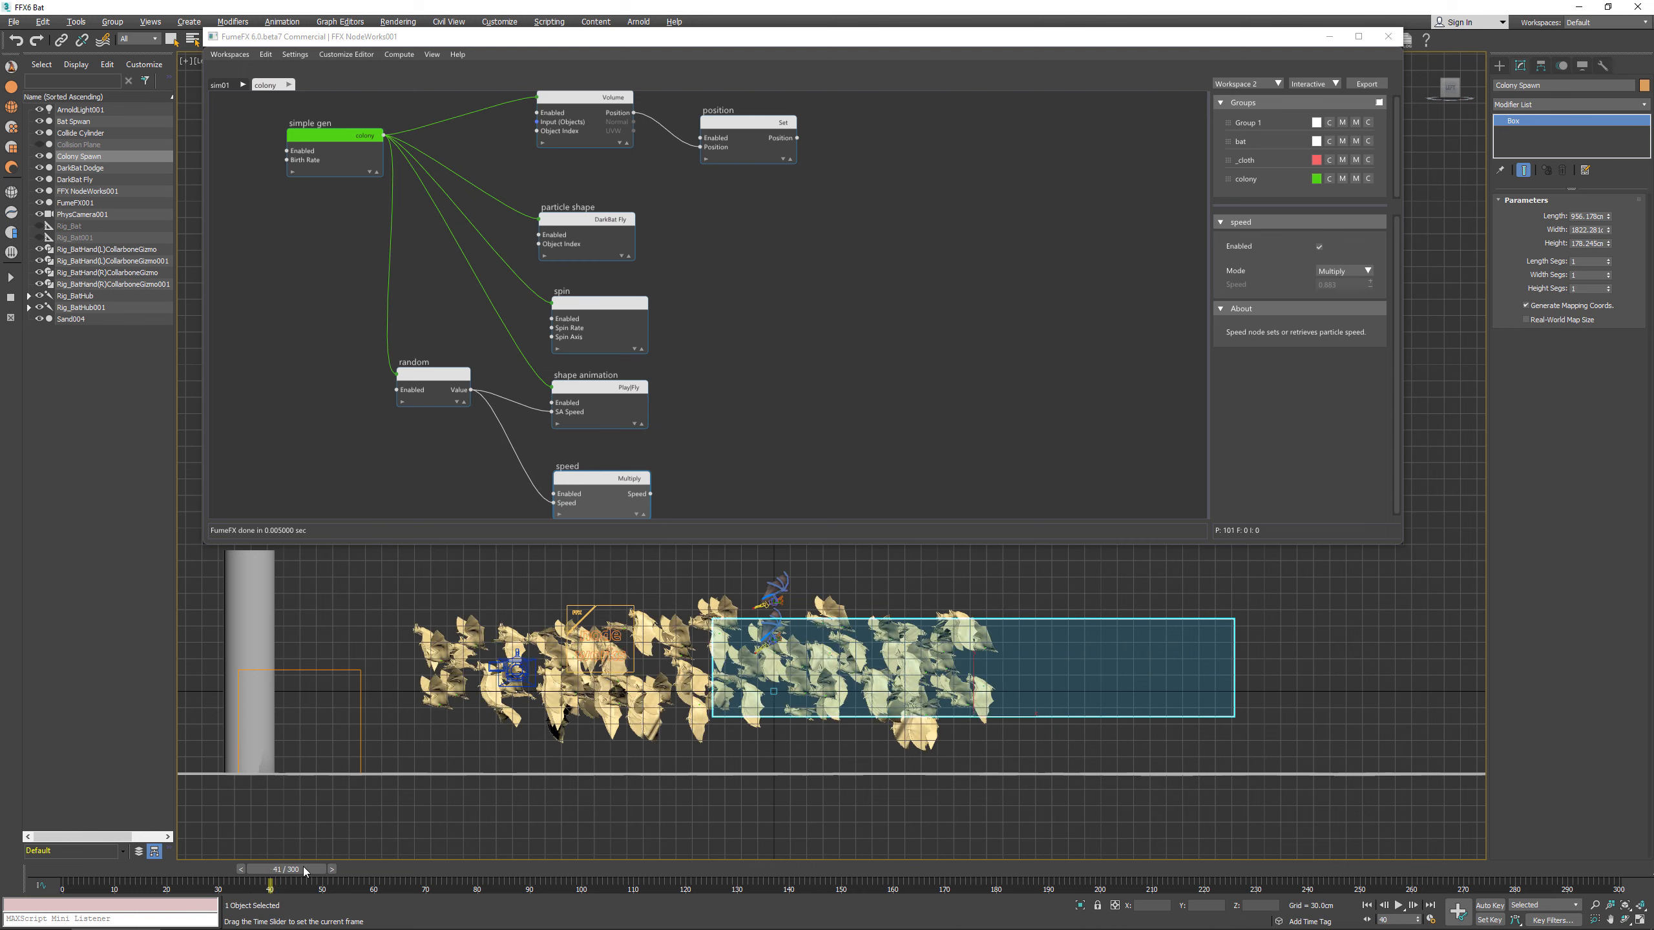
Step: Examine the spacing of the bats in the top view and scrub back to frame 30
key("t")
middle_click_drag(1035, 695, 589, 859)
scroll(1069, 671, "down", 2)
middle_click_drag(1097, 646, 1035, 690)
scroll(1027, 695, "down", 1)
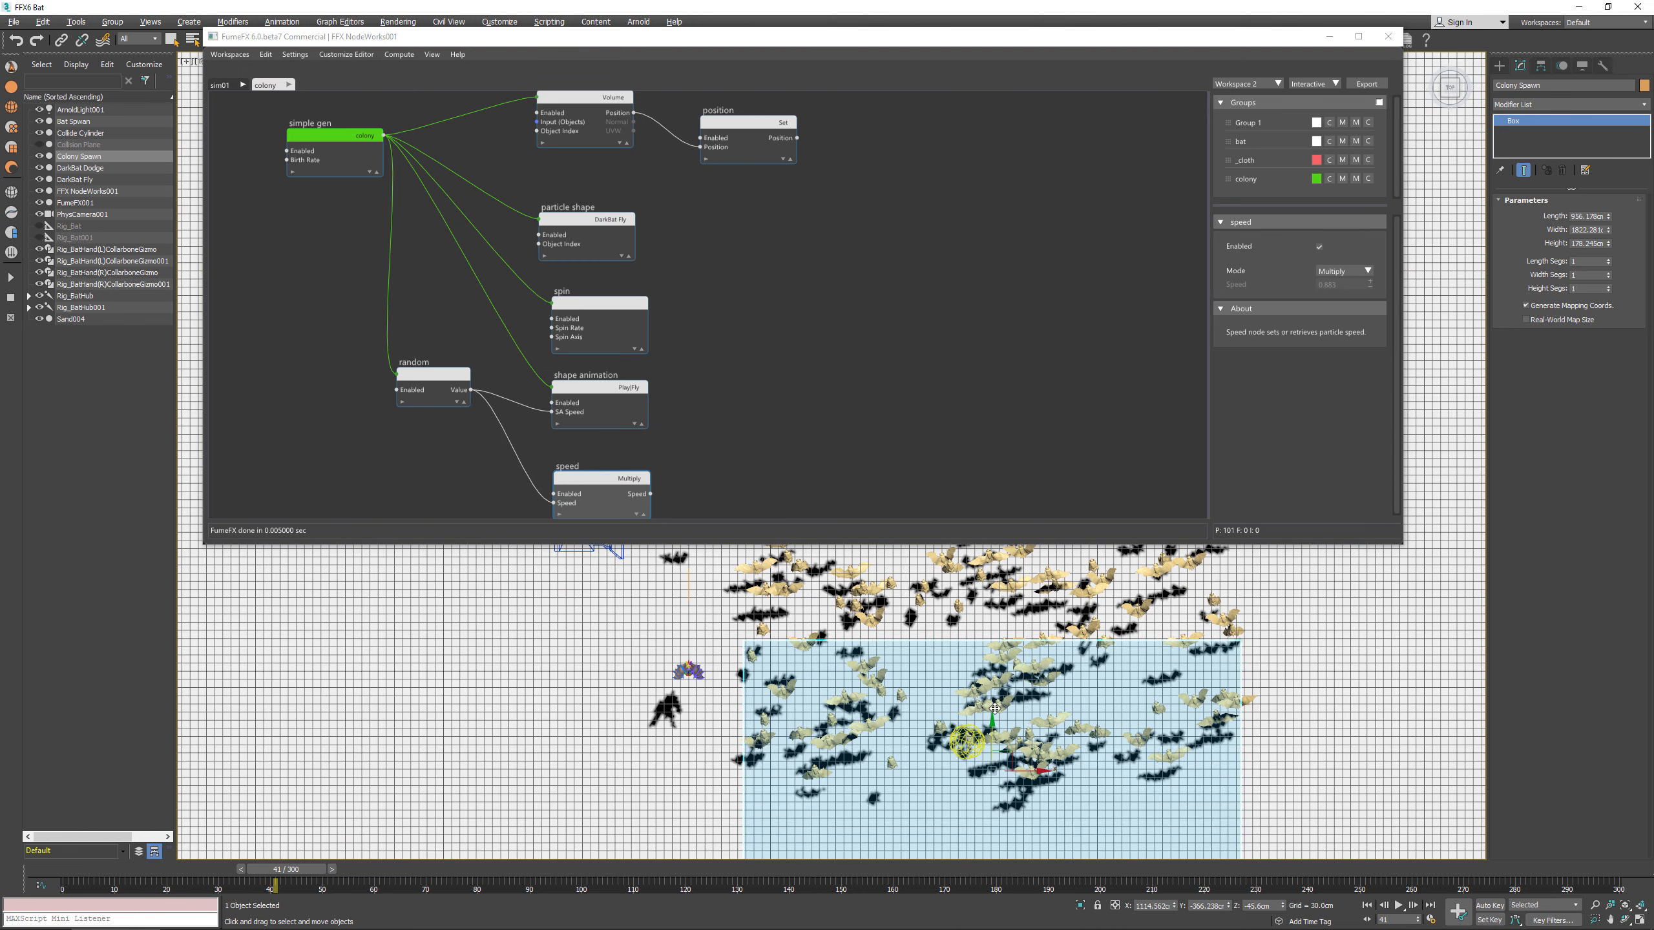
scroll(944, 702, "down", 1)
scroll(932, 669, "up", 1)
middle_click_drag(933, 669, 859, 742)
left_click_drag(286, 870, 218, 873)
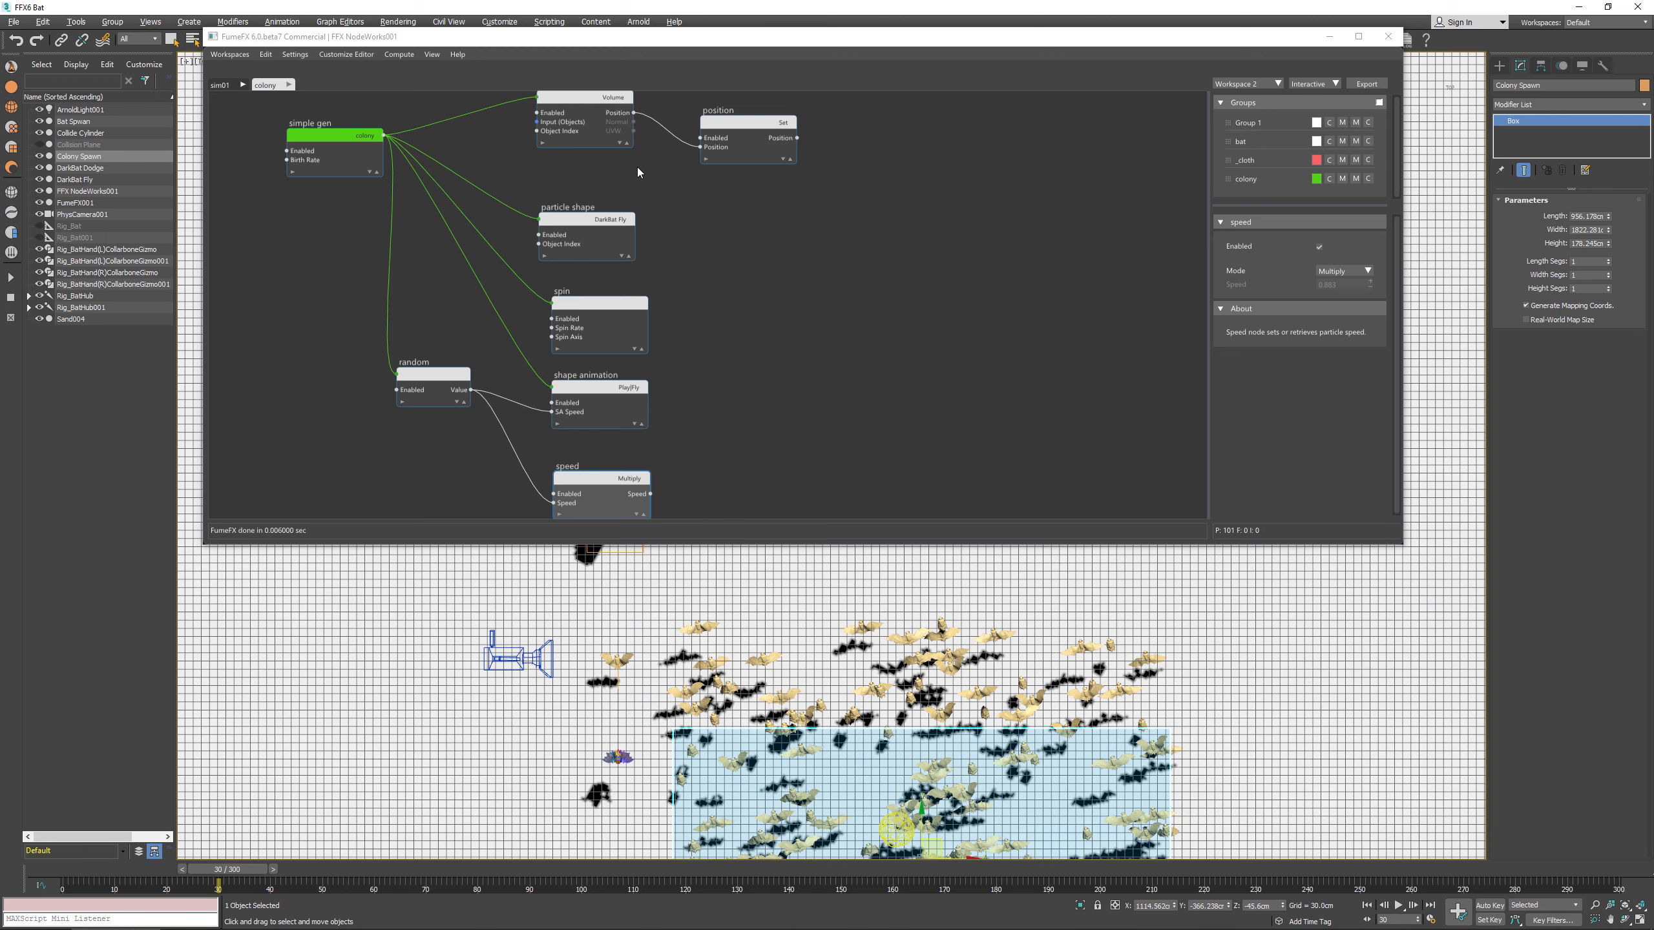
Step: Enable Interdistance on the location object and set its Distance to 60
middle_click_drag(679, 177, 665, 368)
left_click(579, 250)
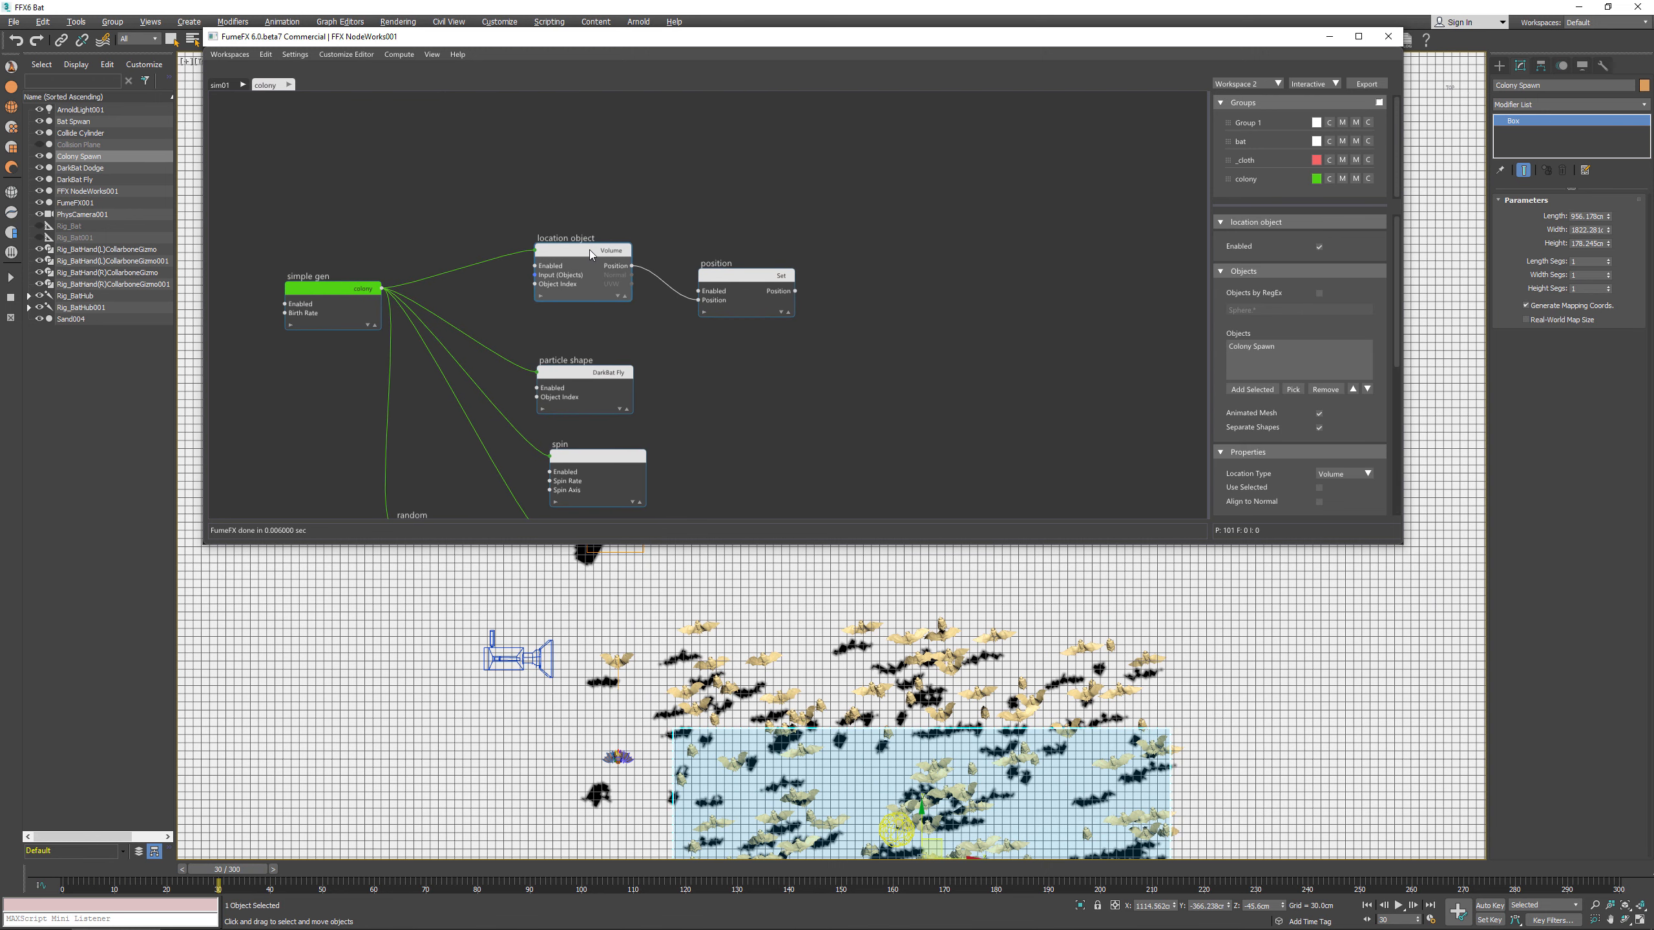
scroll(1349, 430, "down", 3)
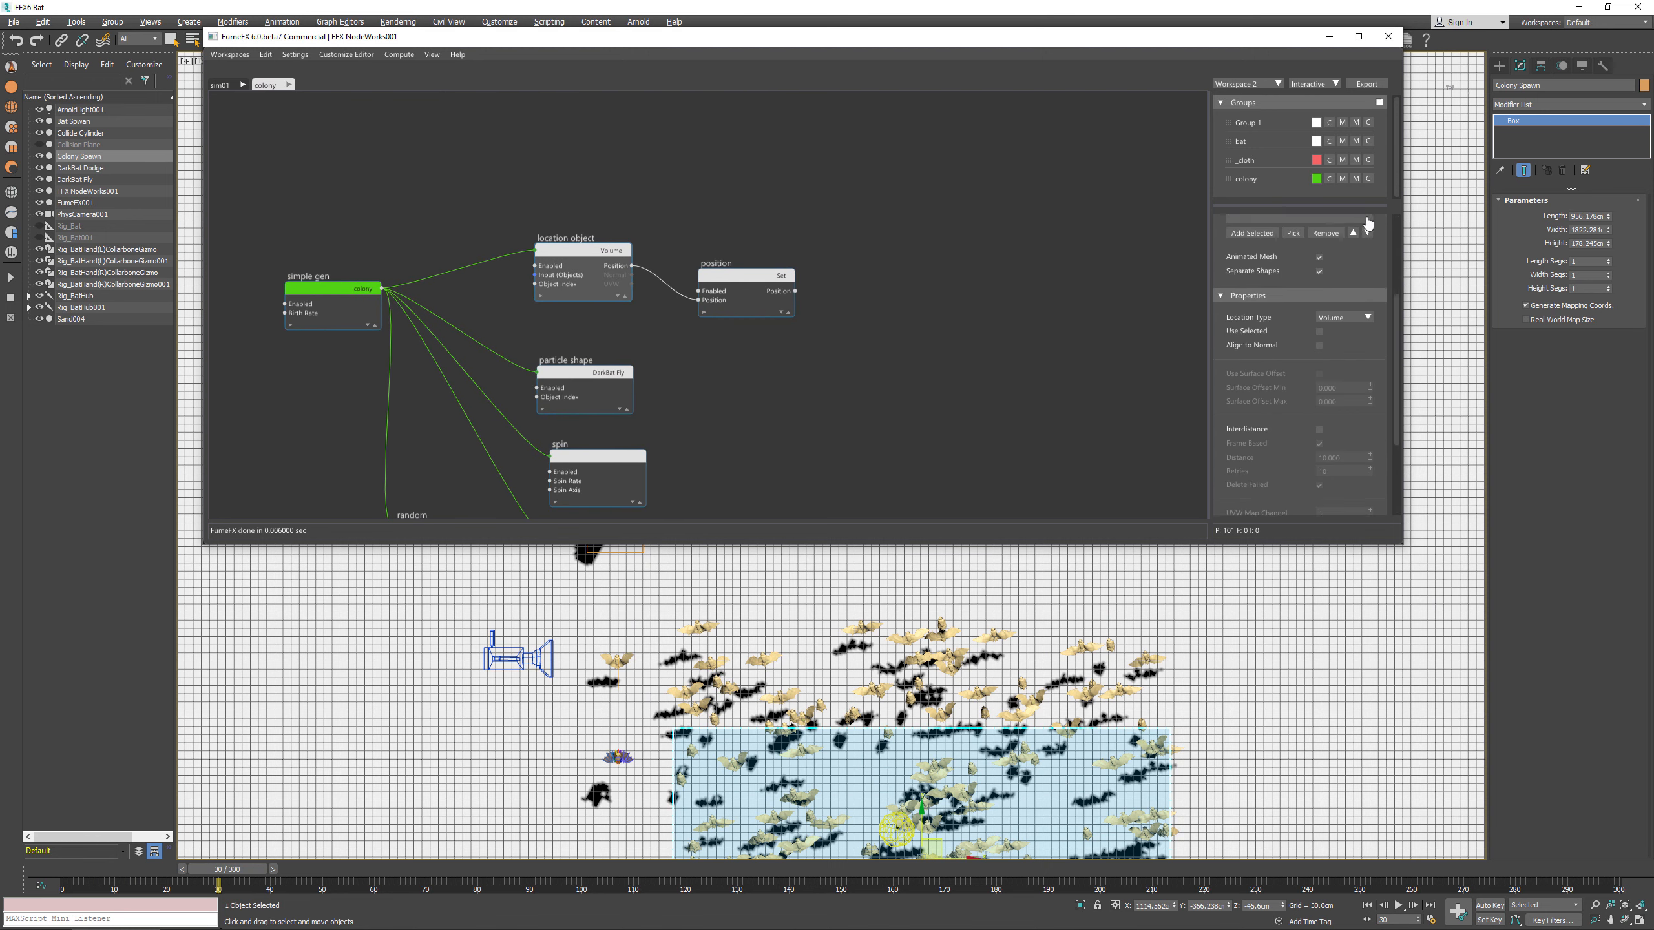
left_click_drag(1338, 396, 1246, 397)
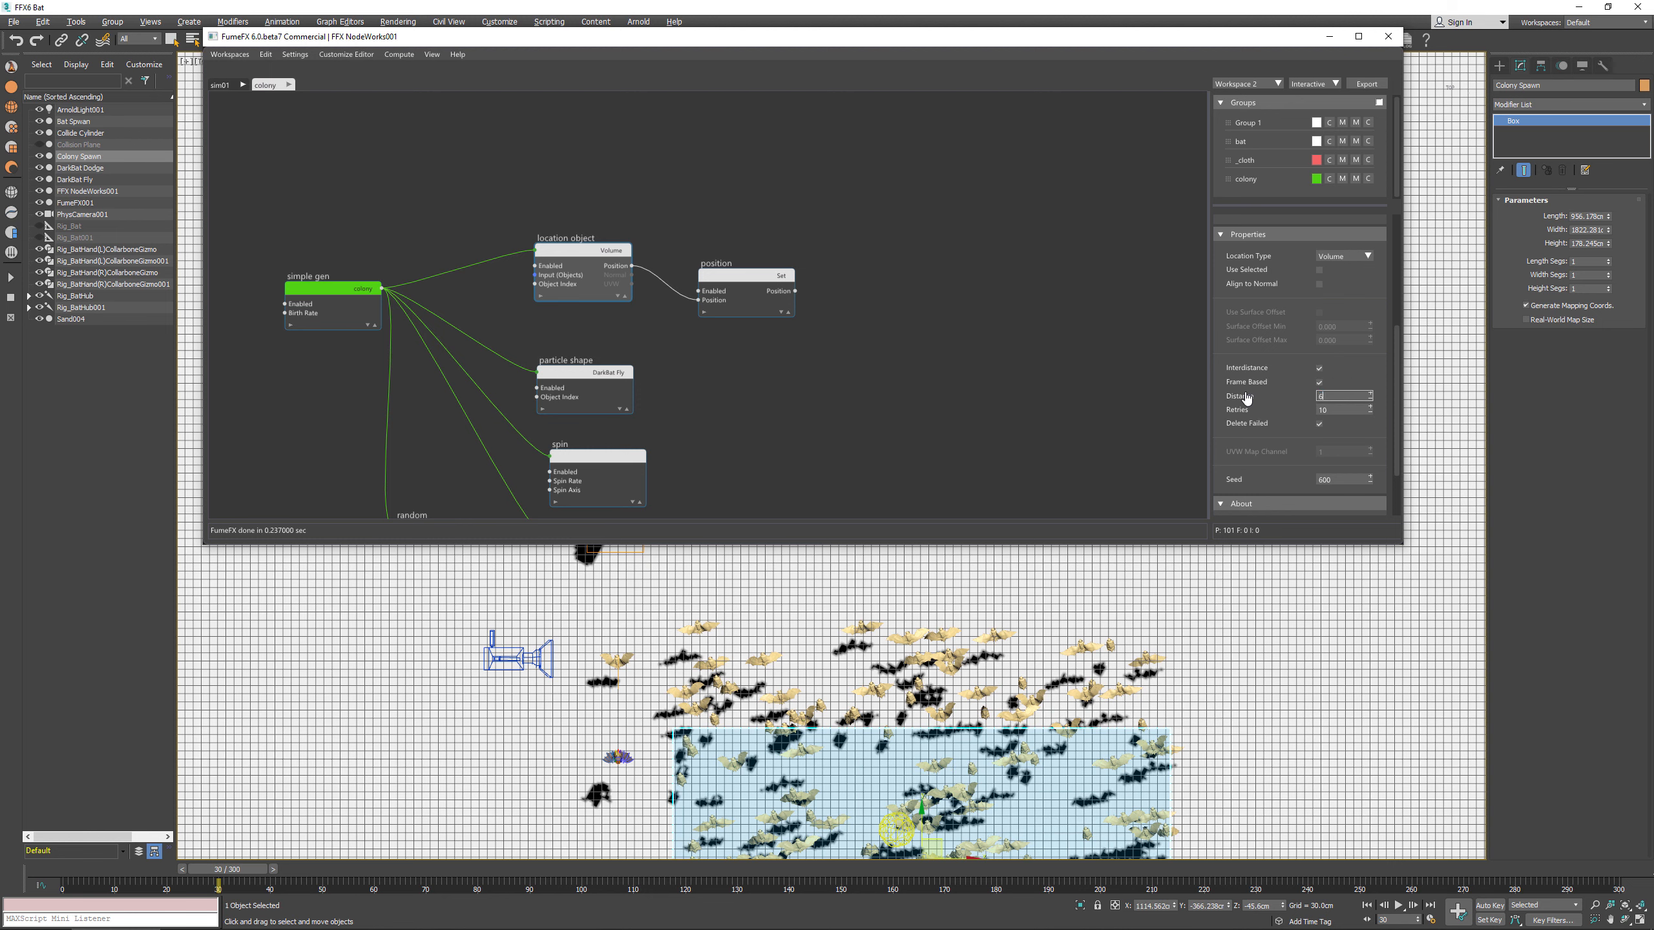
key("Return")
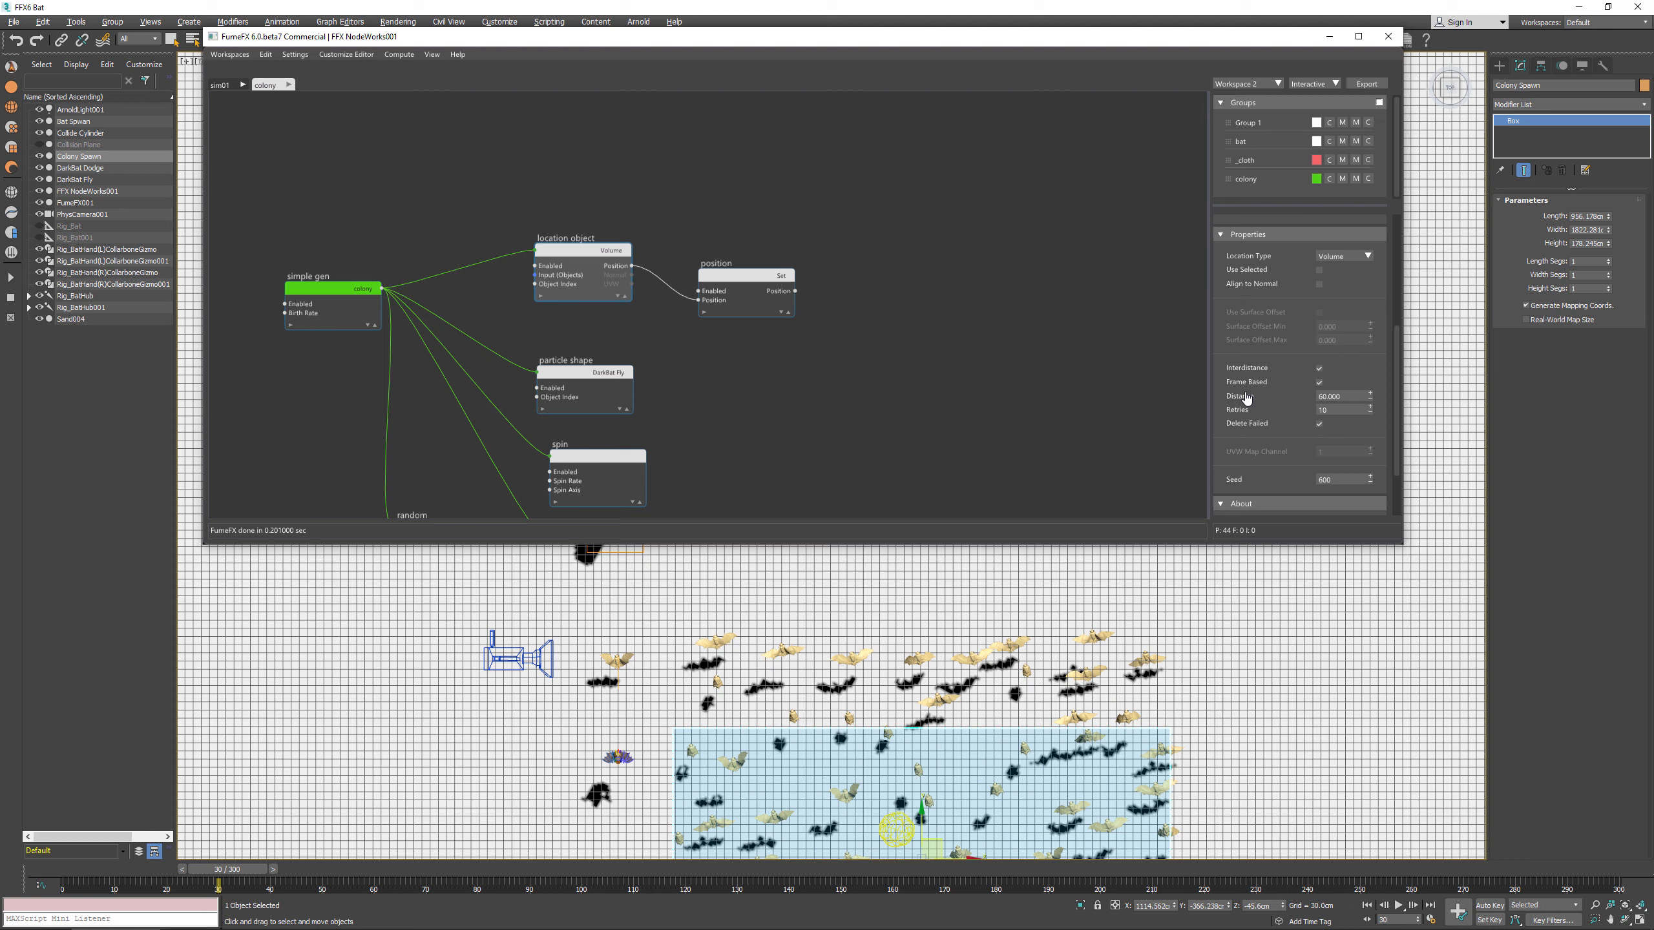
Step: Inspect the spaced-out colony in the top and left views and scrub the timeline to about frame 86
middle_click_drag(1063, 711, 1049, 605)
scroll(913, 690, "up", 2)
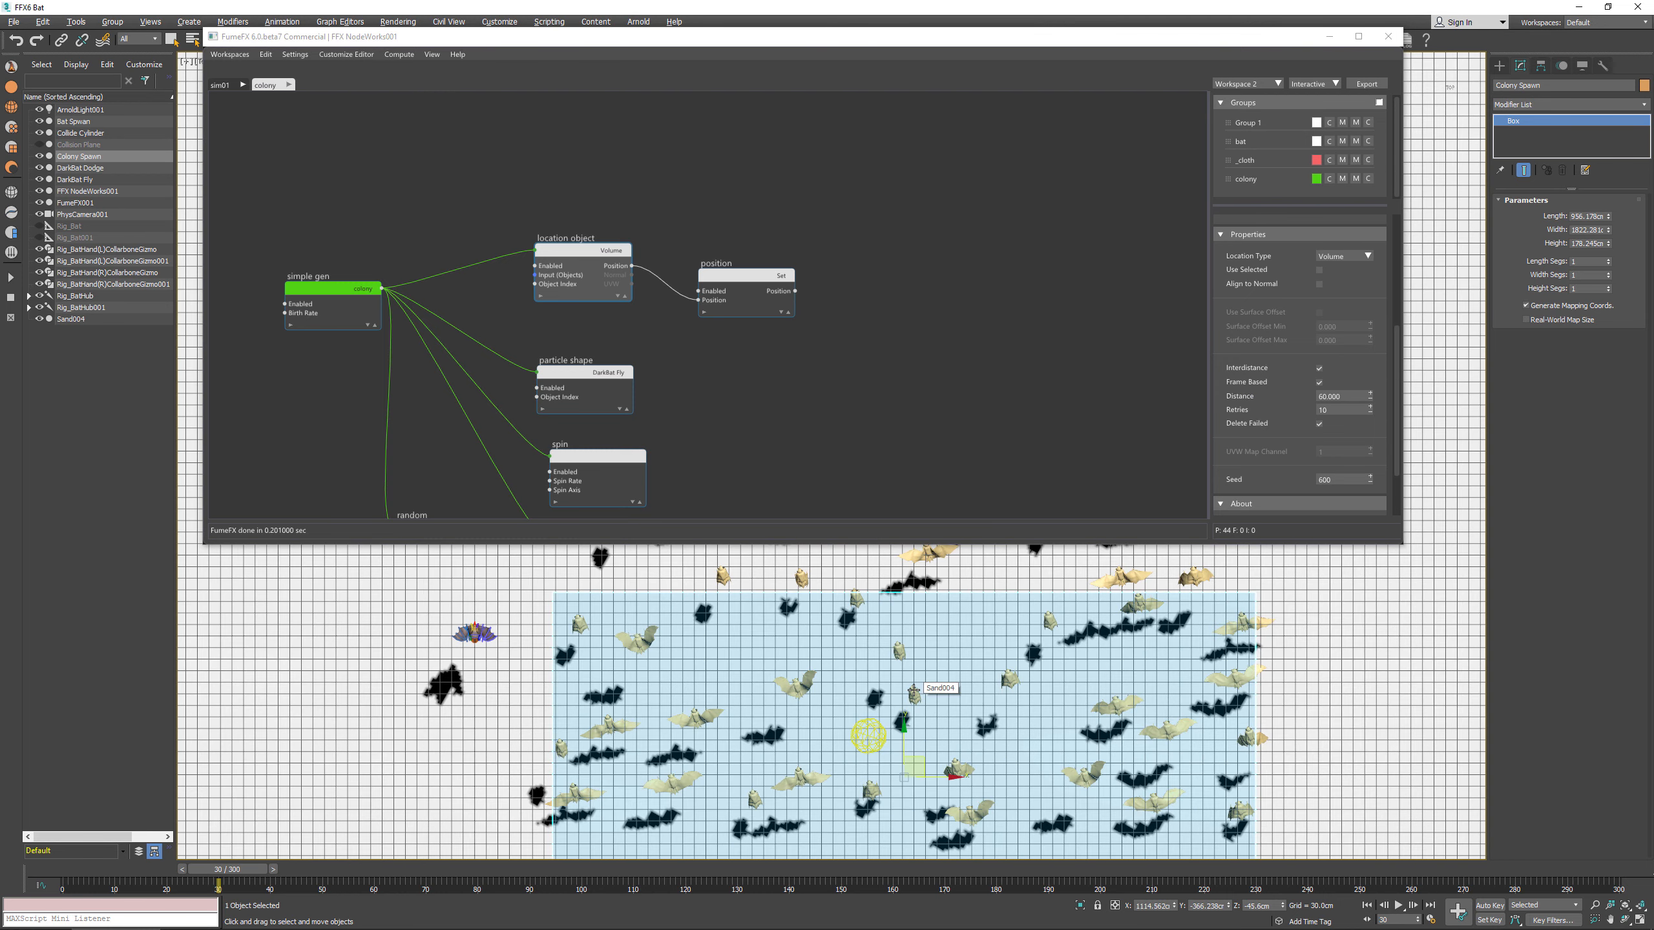
key("l")
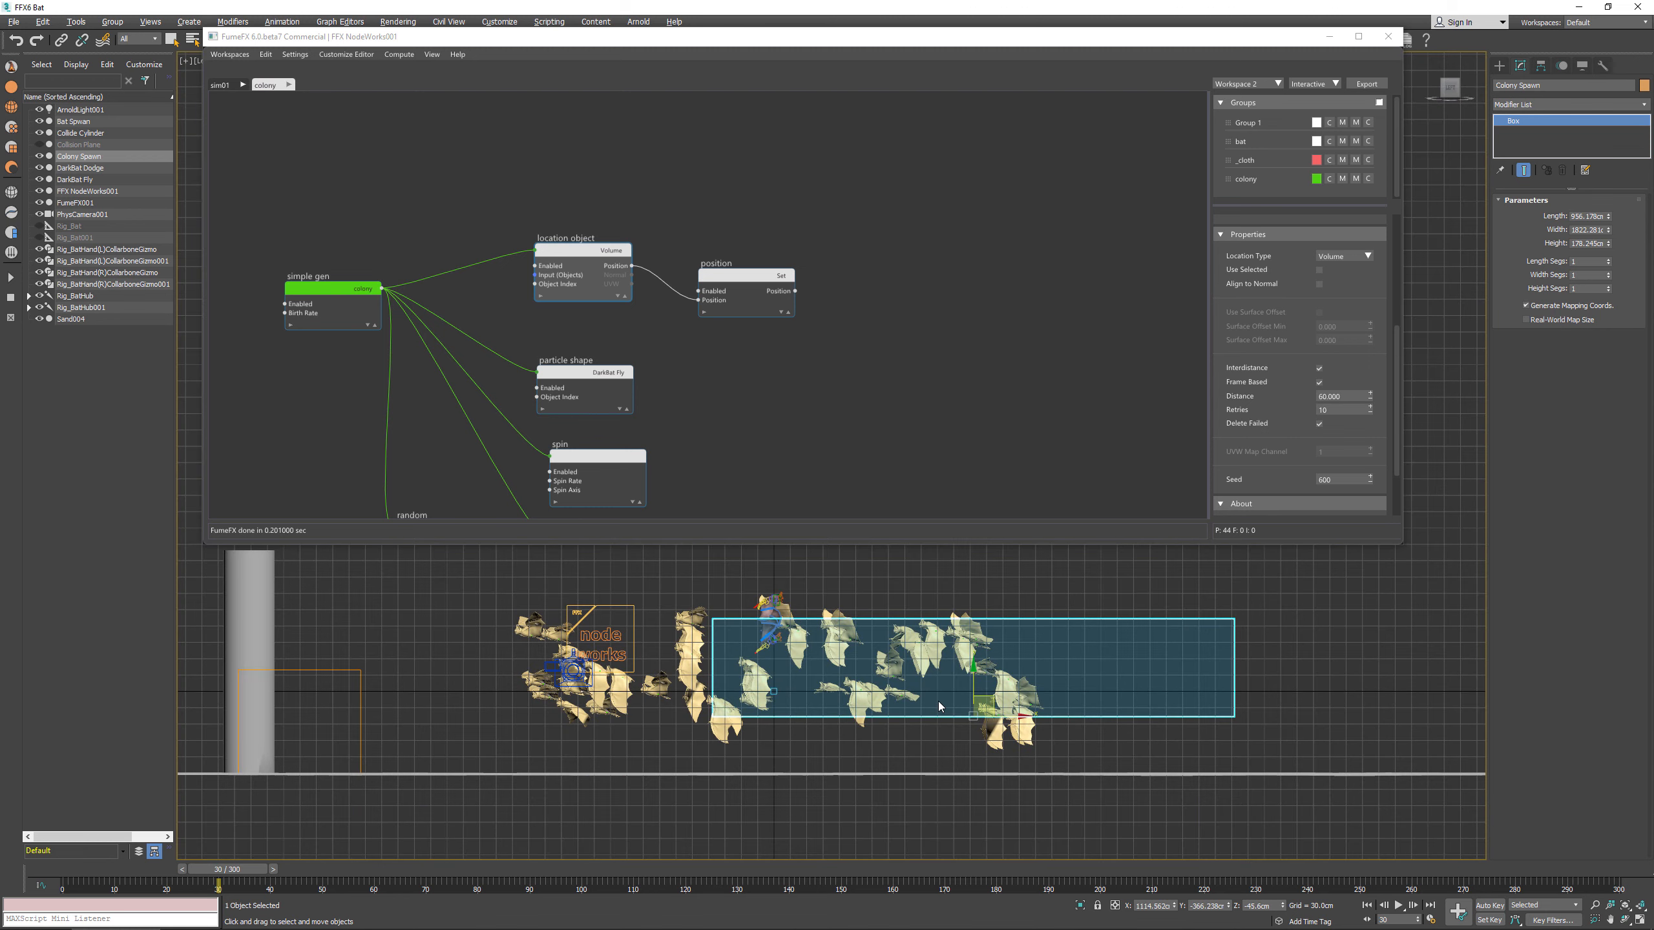
scroll(938, 701, "up", 2)
left_click_drag(47, 878, 511, 860)
Step: Switch to the camera view, close the NodeWorks window, and scrub from frame 0 to 32 to preview the colony
key("c")
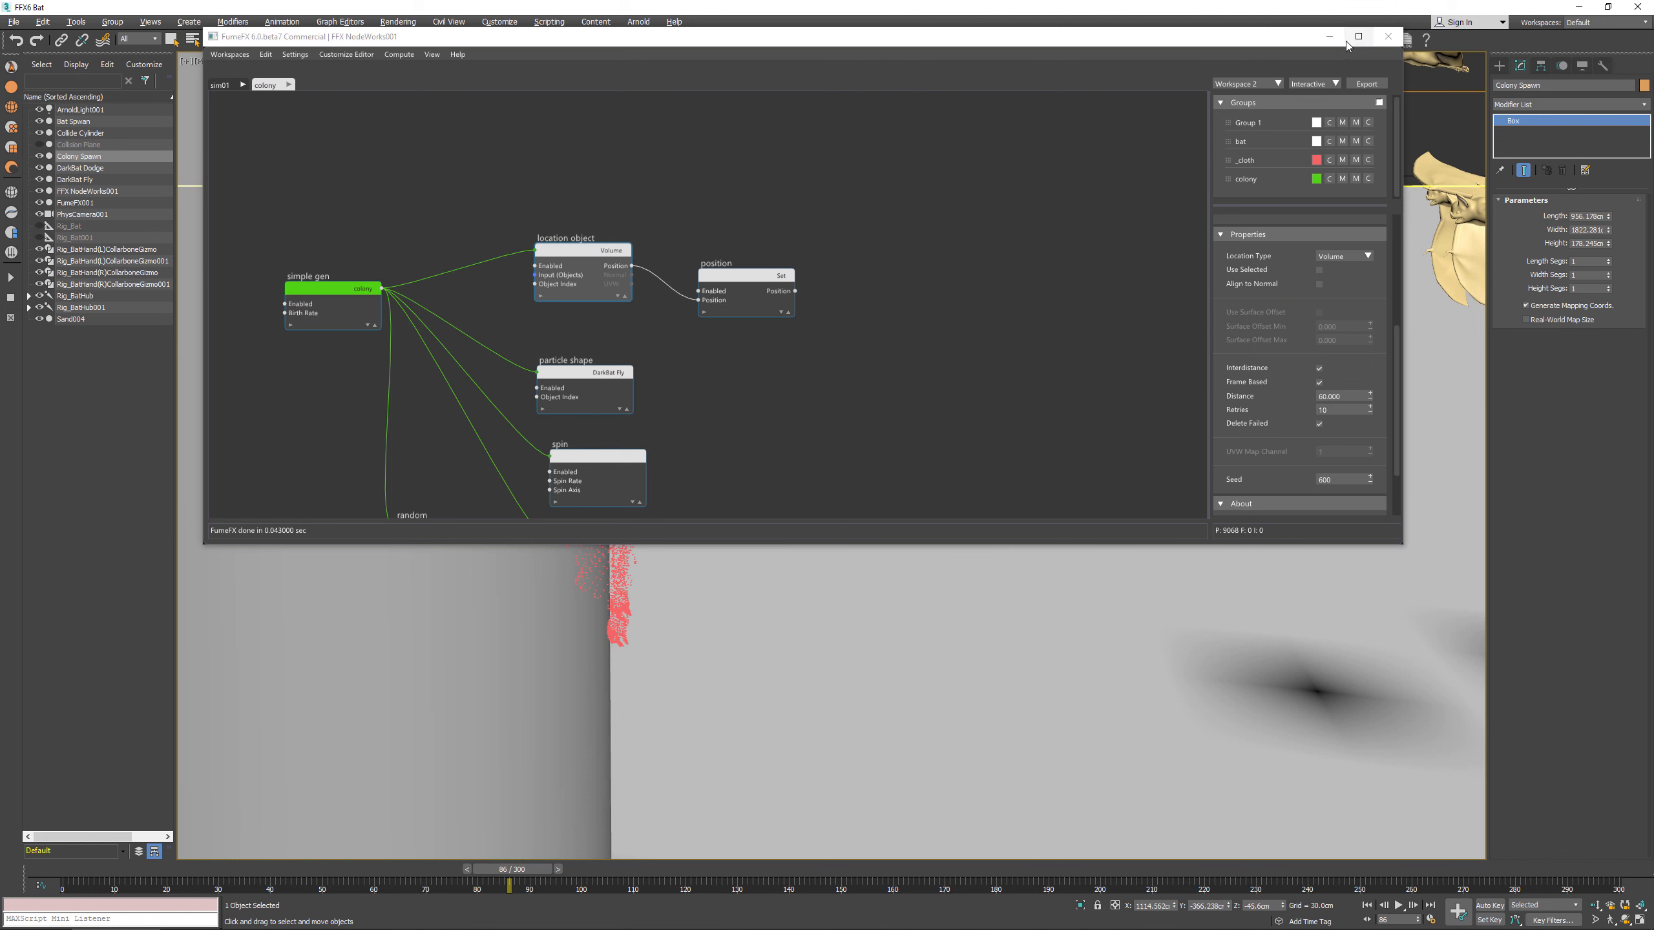
key("Home")
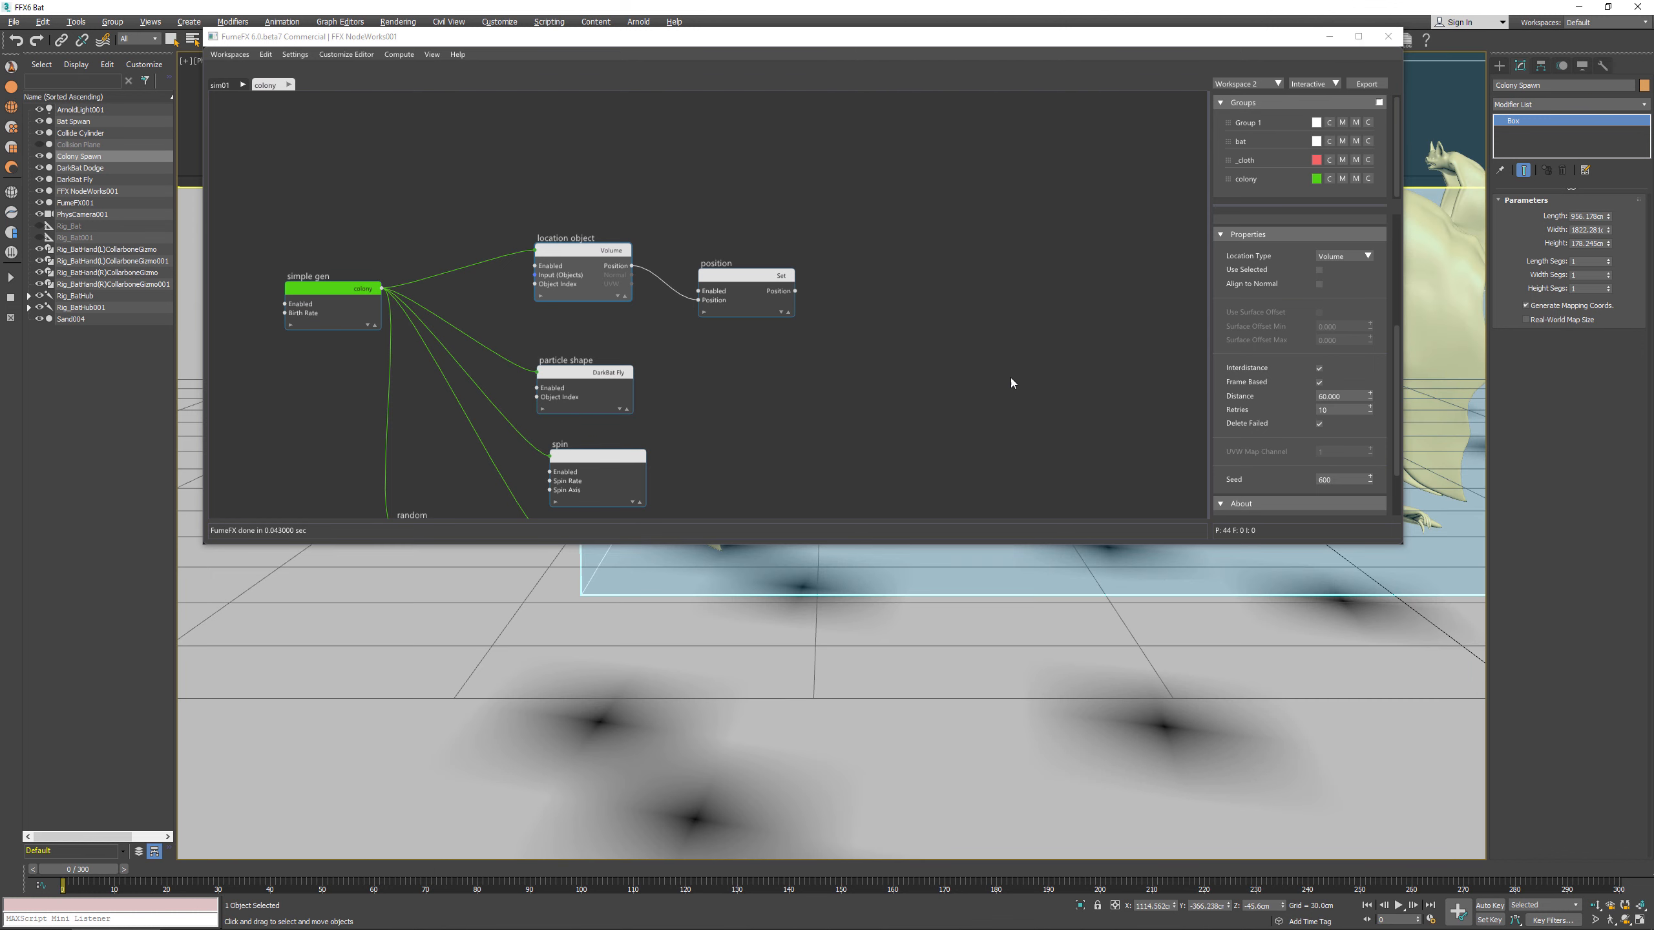
left_click(1388, 36)
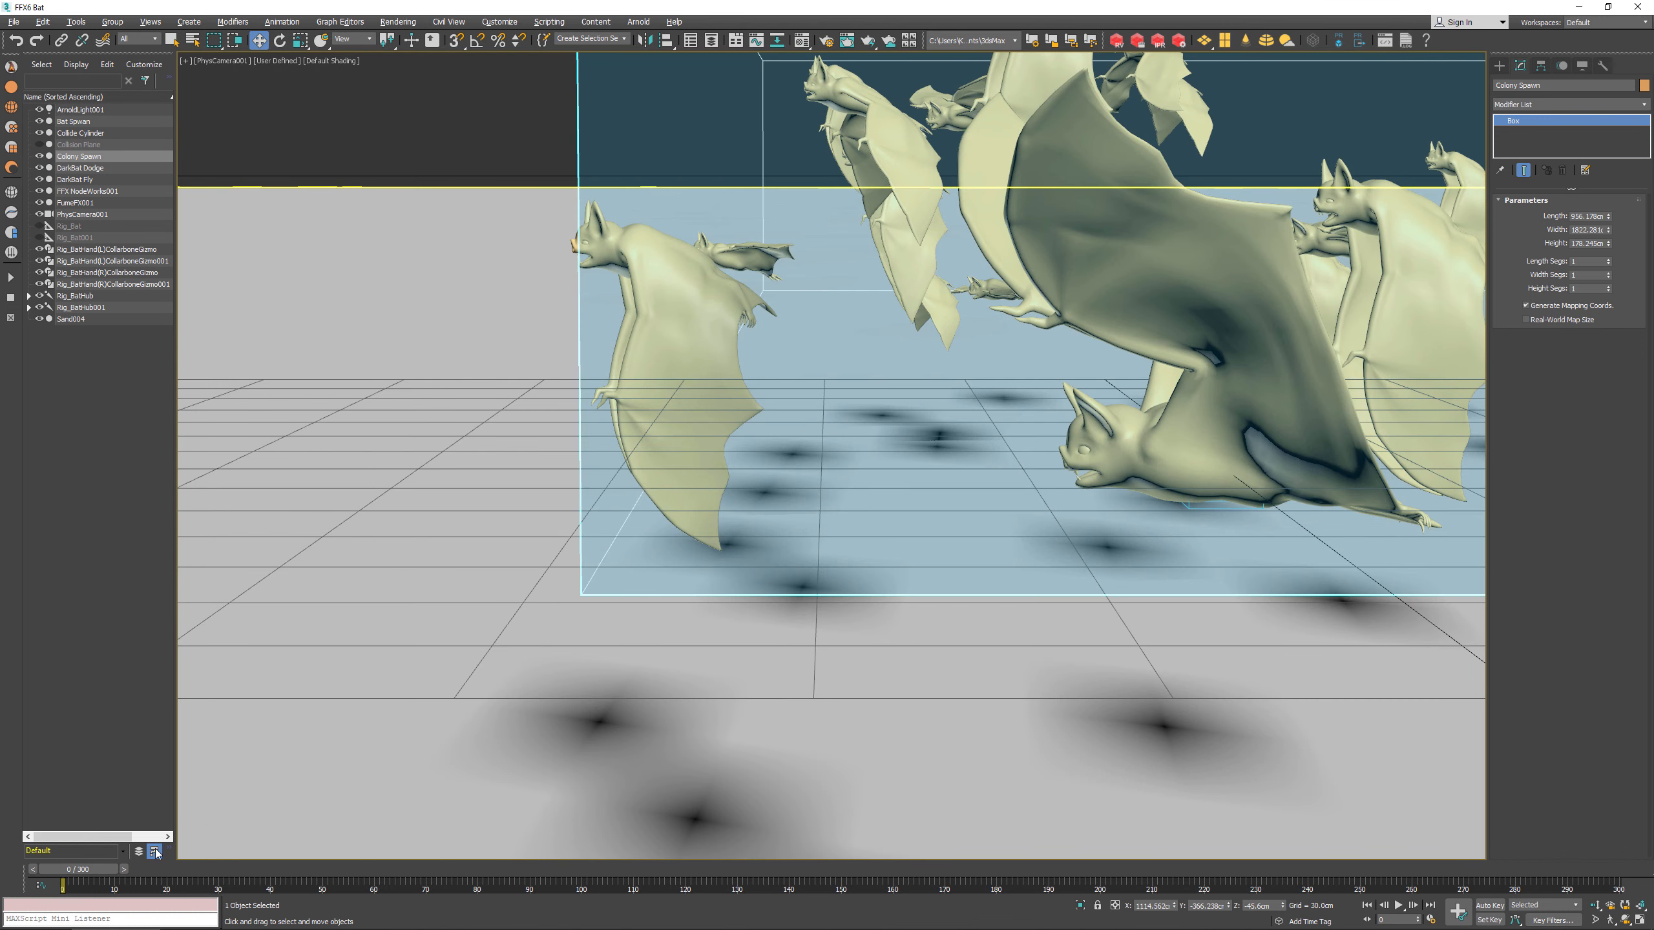
left_click_drag(101, 866, 268, 867)
key("w")
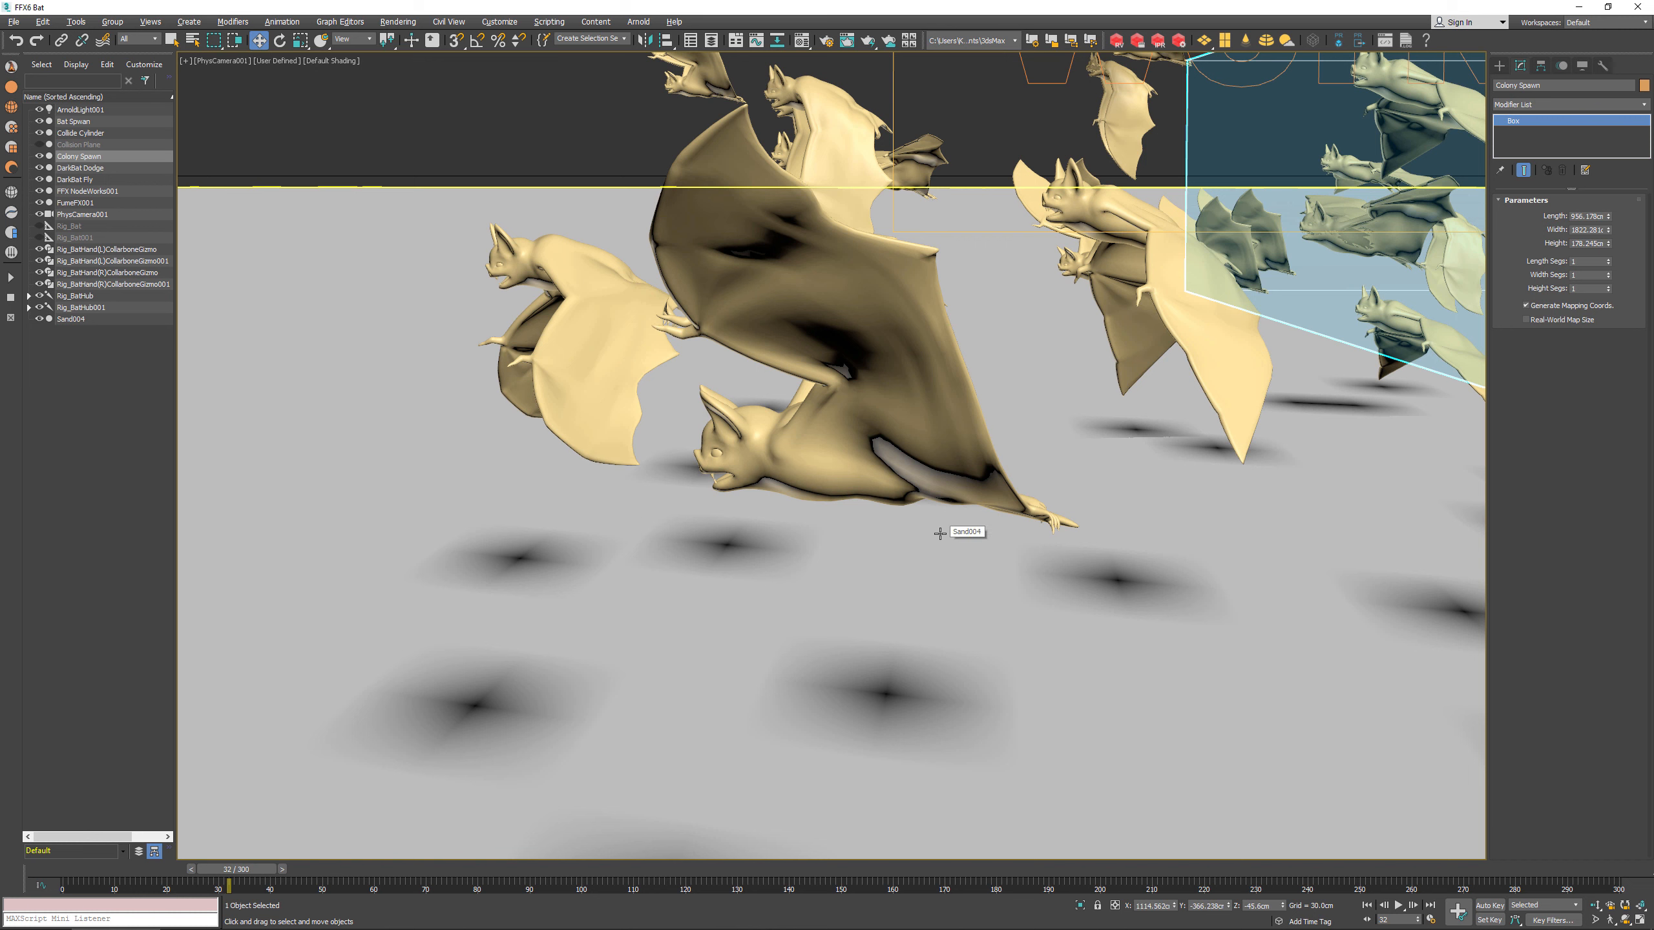